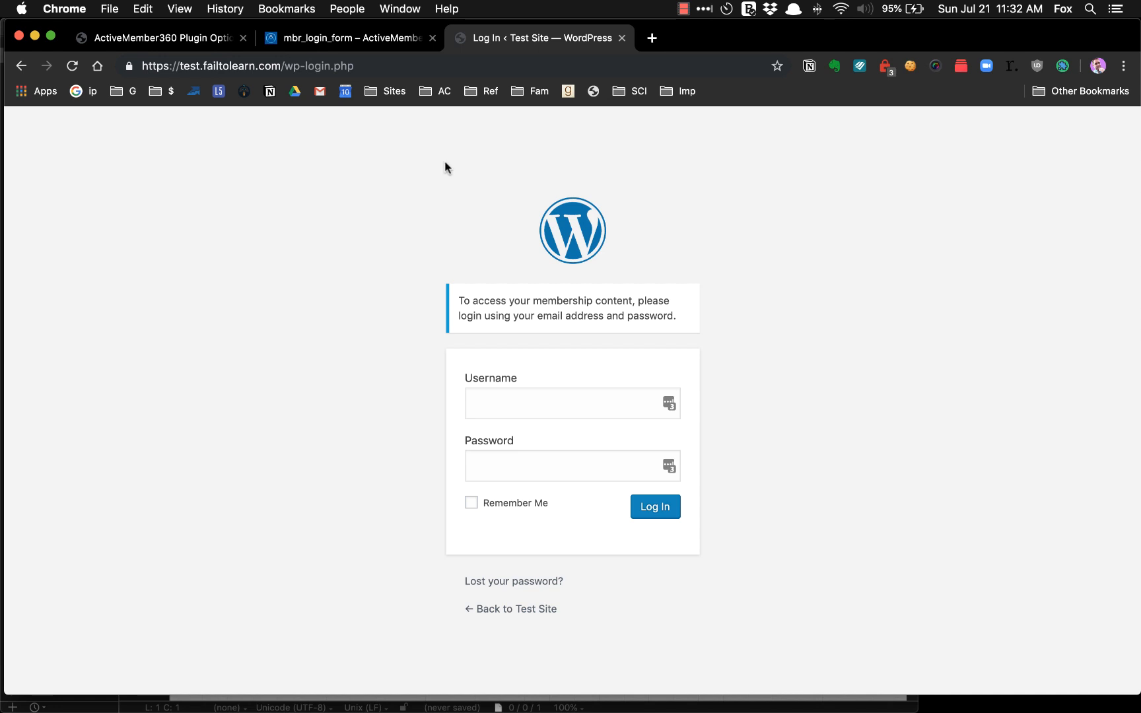
Look up the mbr_login_form shortcode's page in the ActiveMember360 documentation.
click(356, 40)
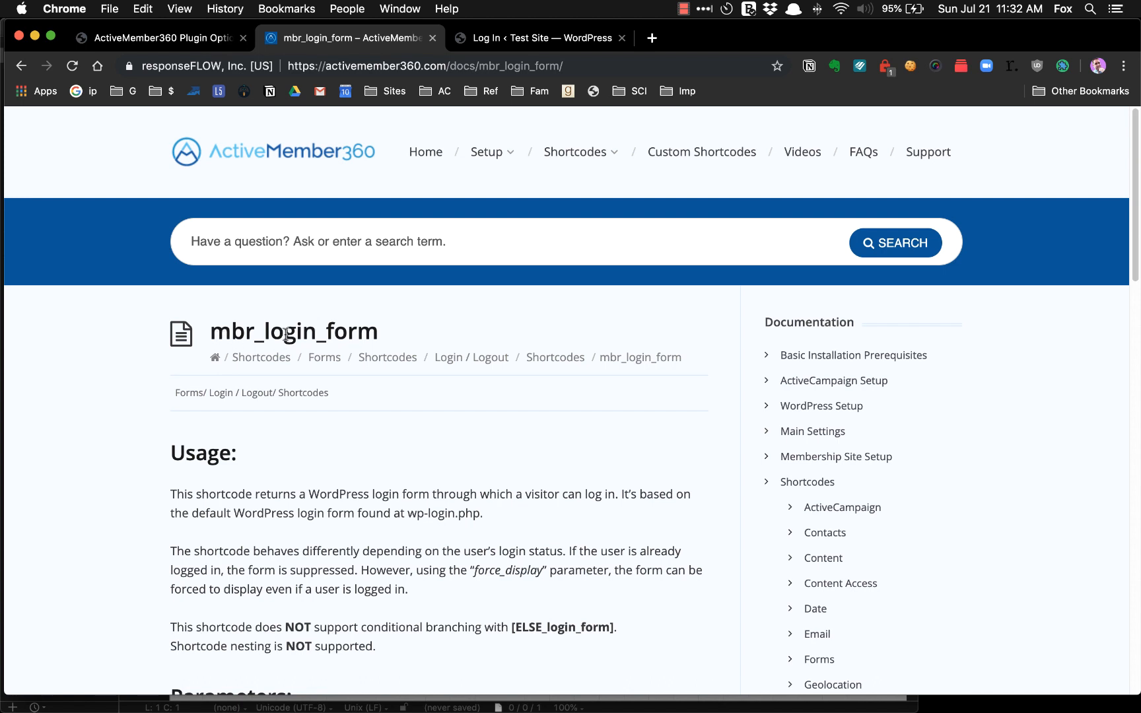
drag(379, 332, 220, 329)
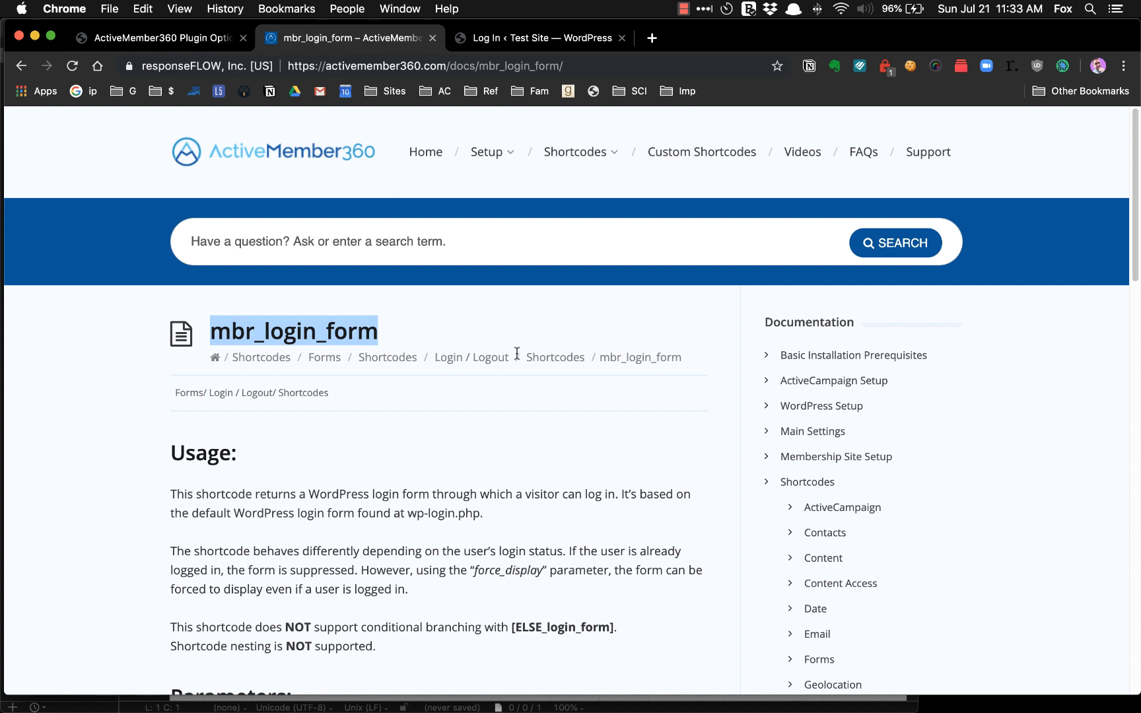
Add a new page to the WordPress test site and title it "Login".
click(165, 39)
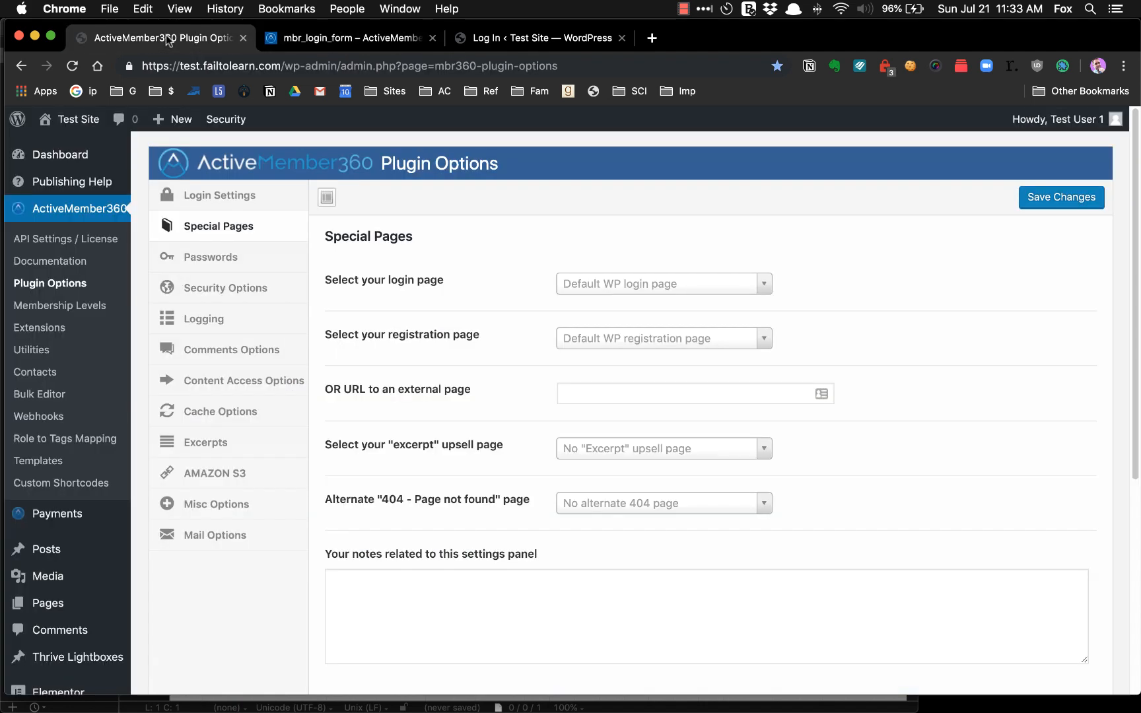
scroll(373, 284, down, 1)
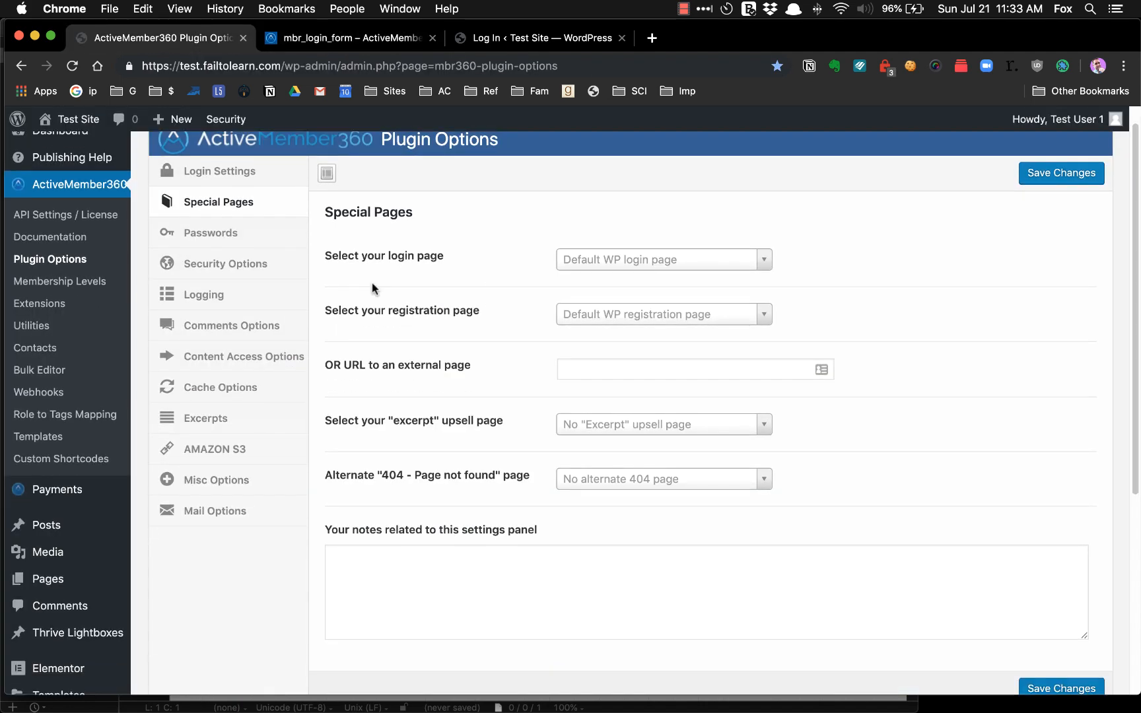
mouse_move(59, 580)
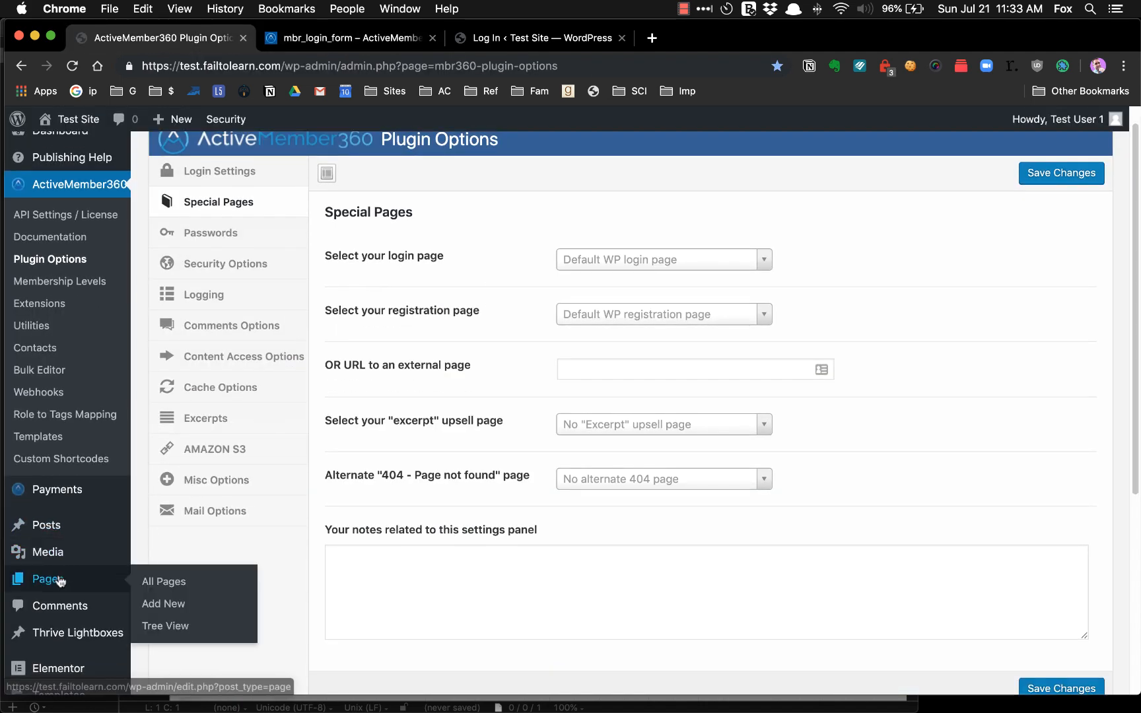
click(162, 584)
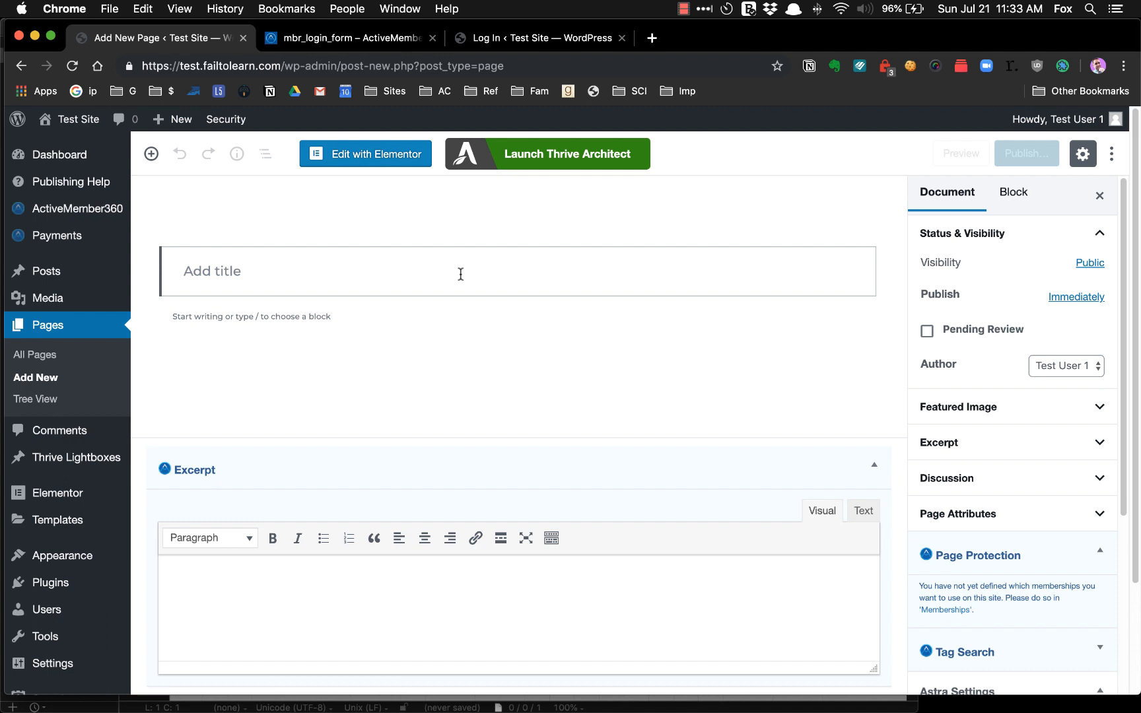
click(461, 274)
text(Login)
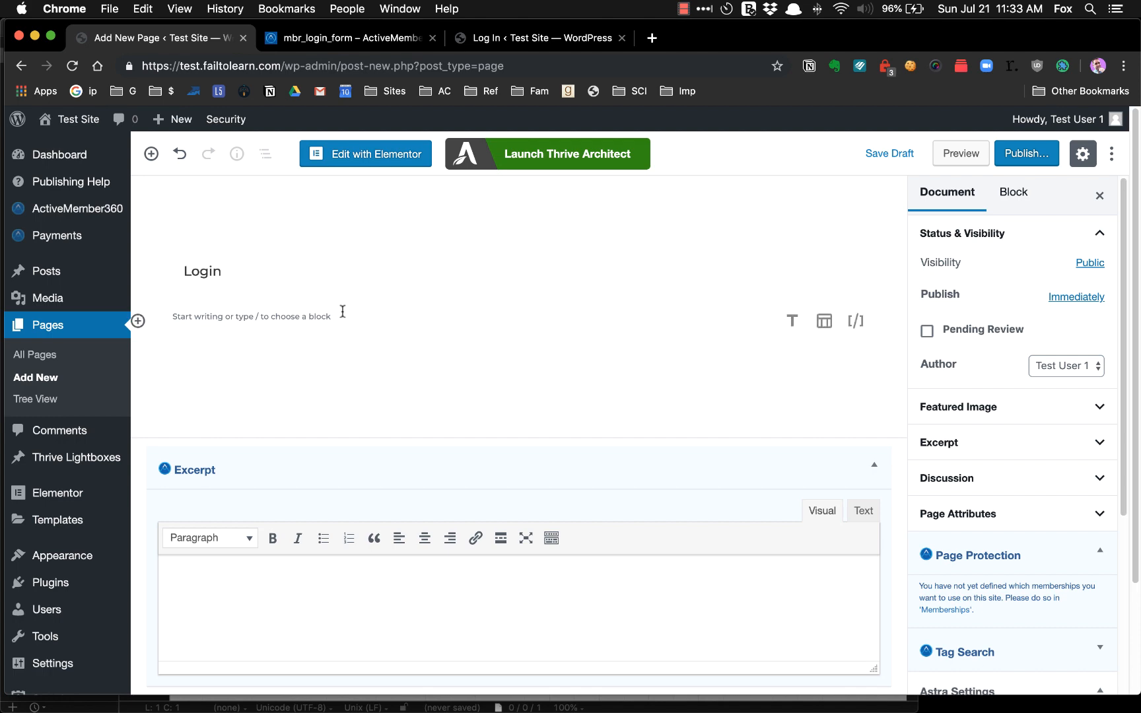
Examine the usage notes and parameter table of the mbr_login_form shortcode in its documentation.
click(360, 41)
scroll(401, 403, down, 5)
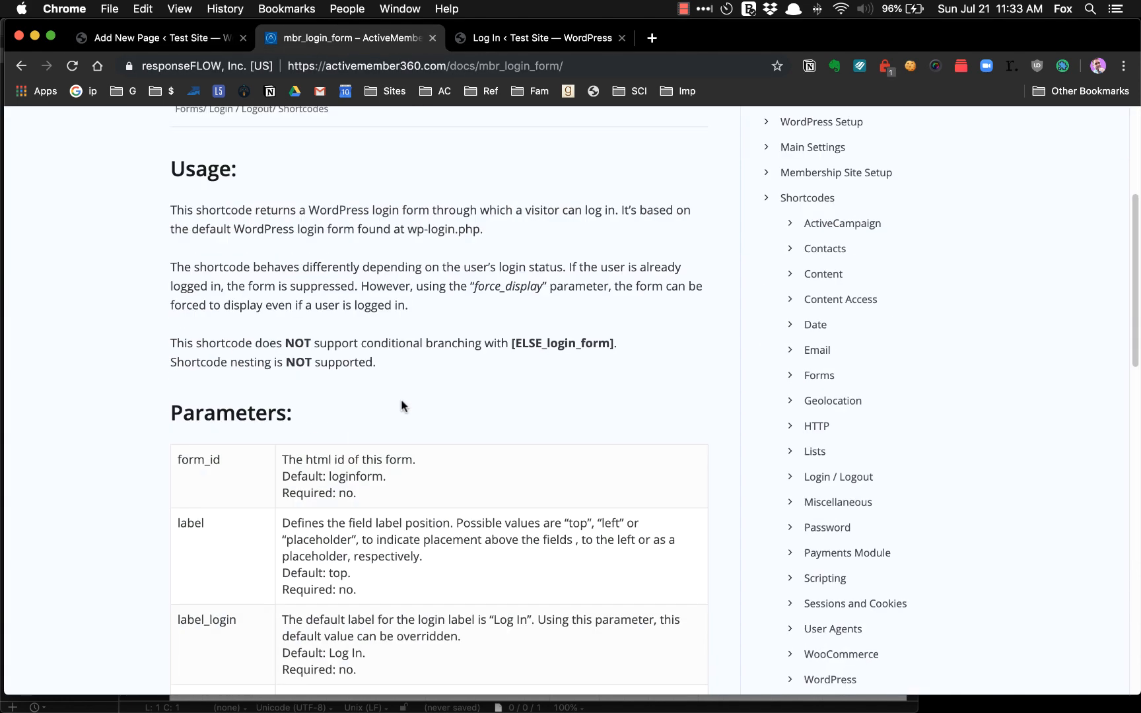
scroll(335, 321, up, 2)
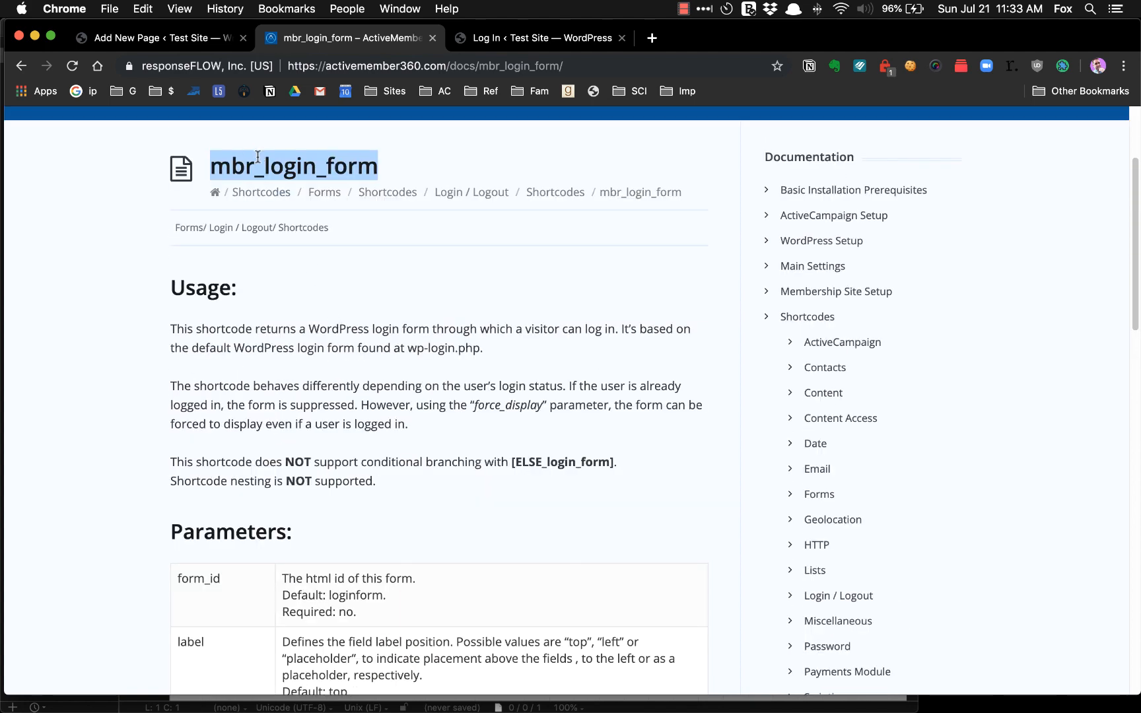
scroll(377, 347, down, 6)
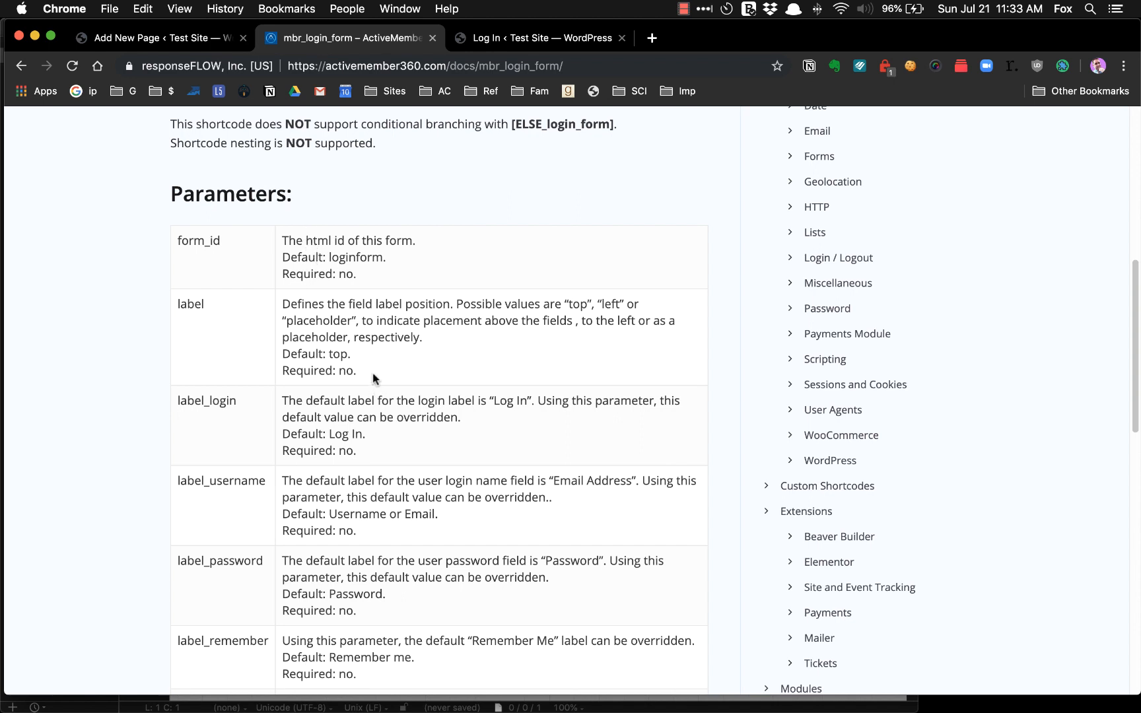
scroll(377, 383, down, 4)
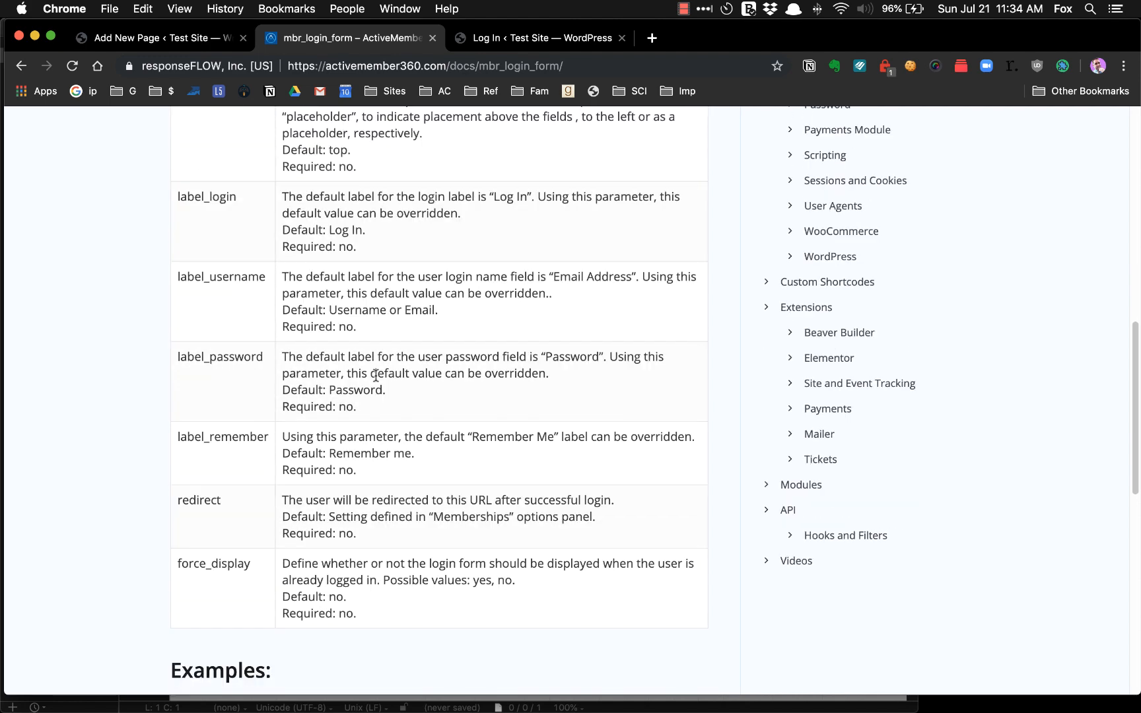
scroll(375, 376, up, 3)
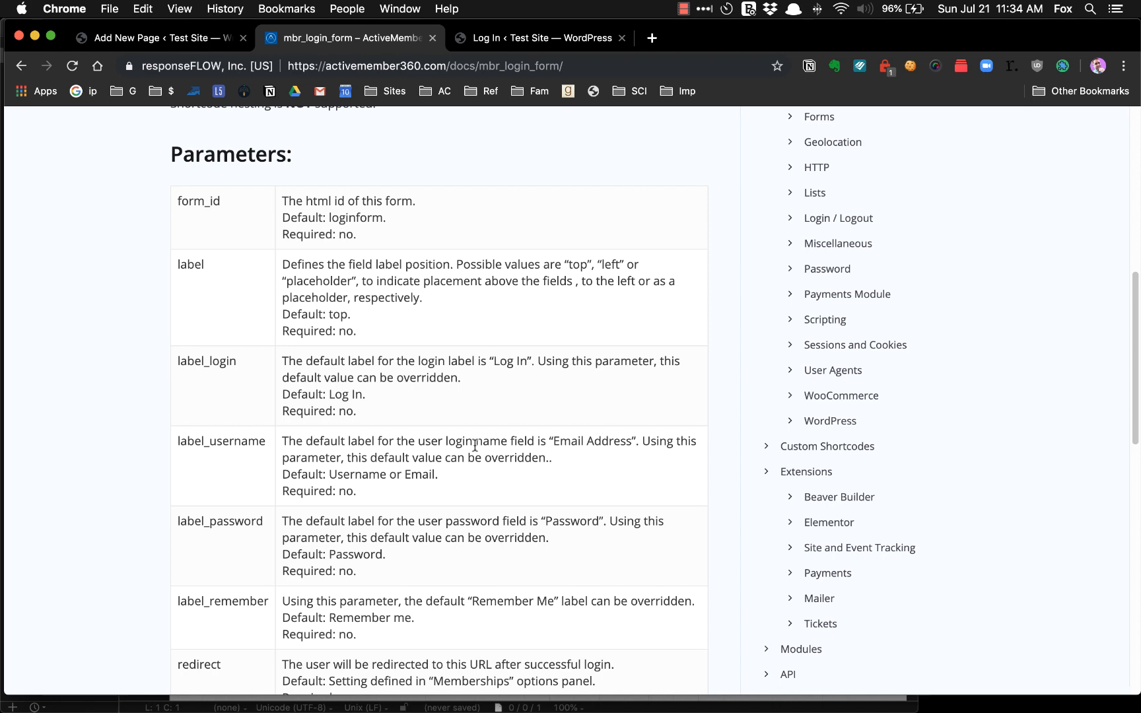
scroll(476, 450, down, 3)
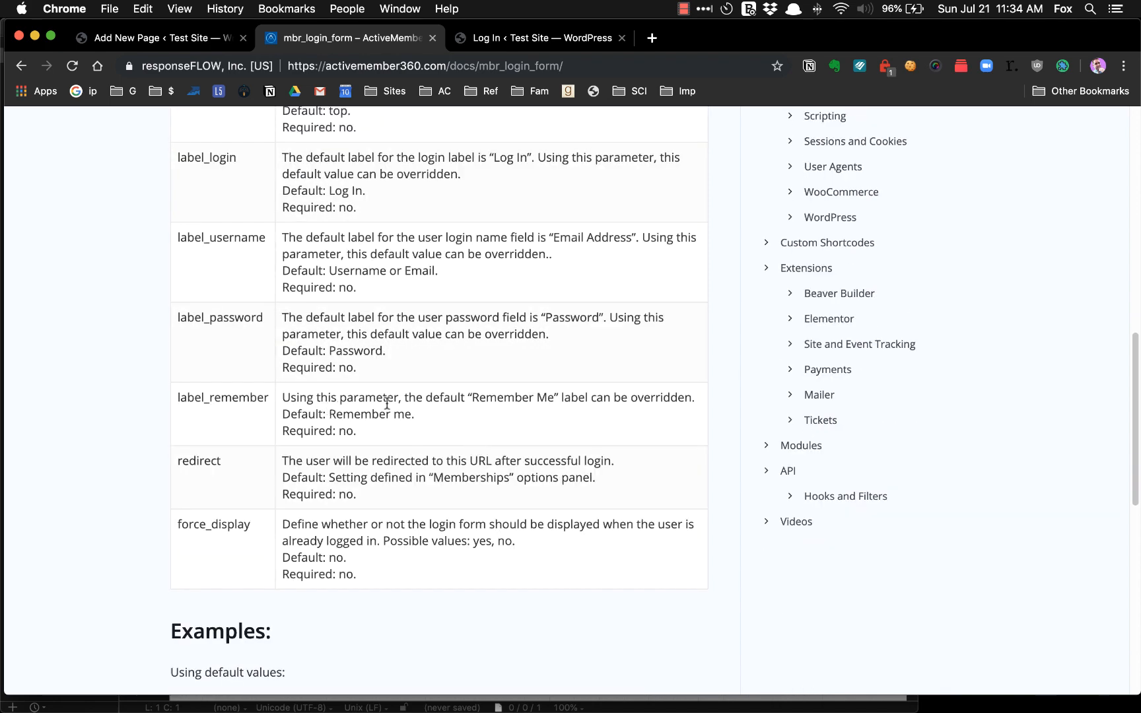
scroll(386, 404, up, 2)
scroll(386, 404, up, 1)
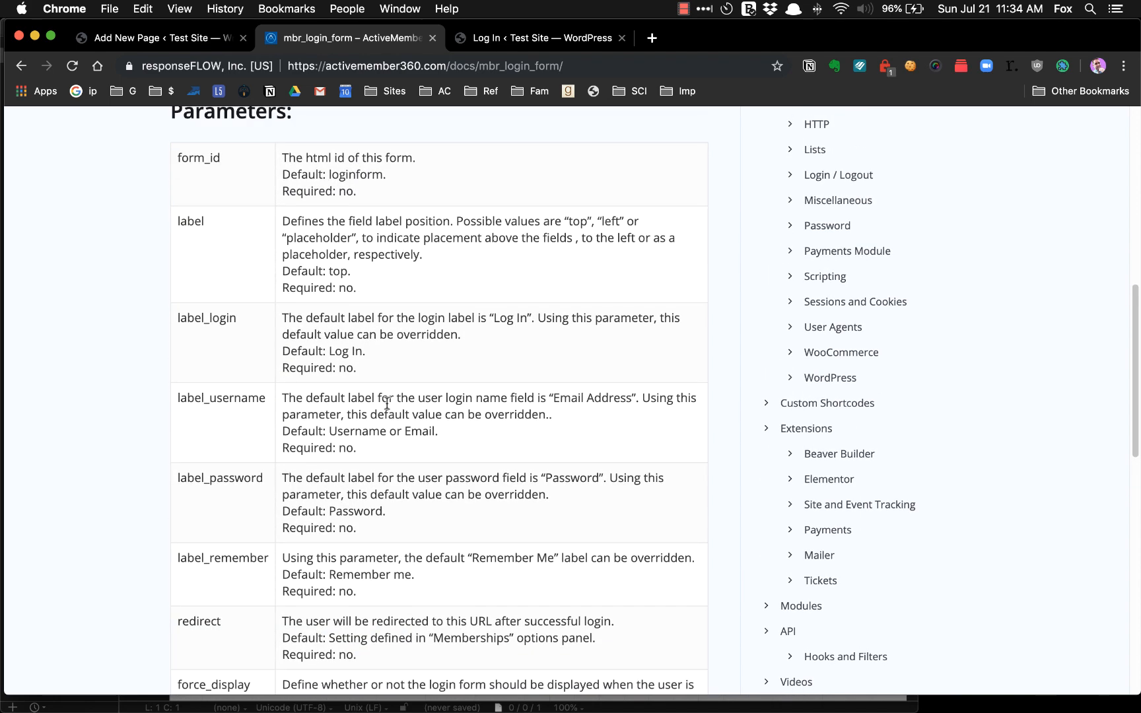
scroll(387, 403, down, 3)
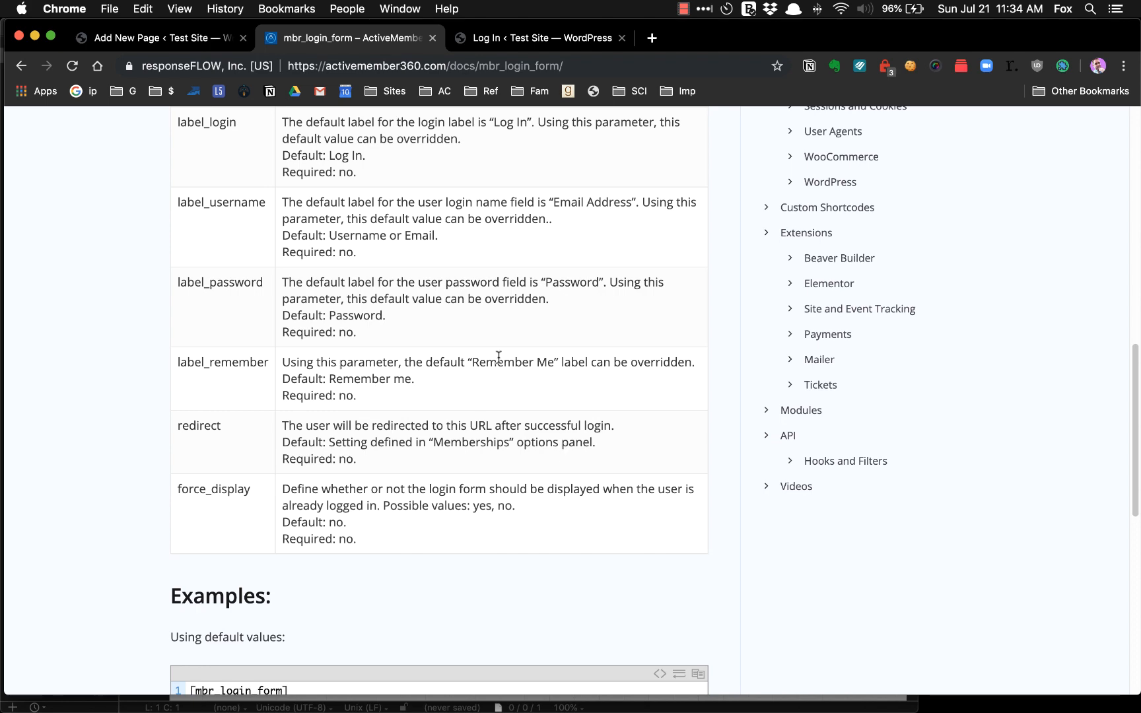
Copy the default-values example [mbr_login_form] from the documentation into a new Shortcode block on the Login page.
scroll(412, 335, down, 5)
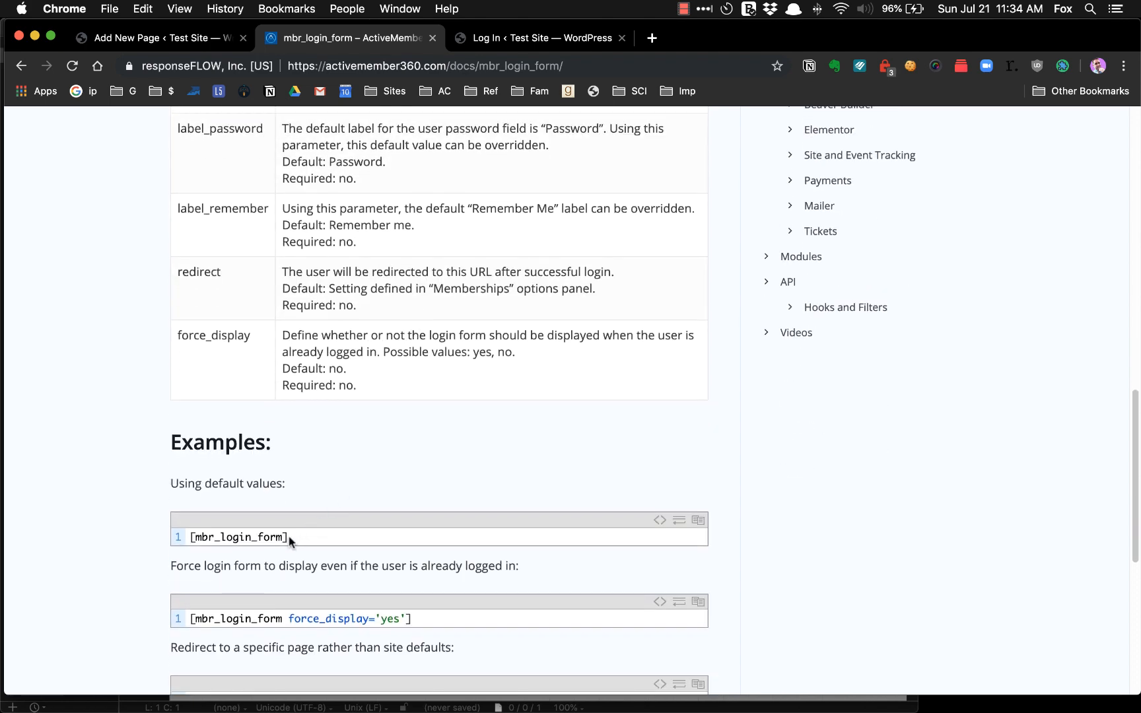
drag(289, 536, 190, 538)
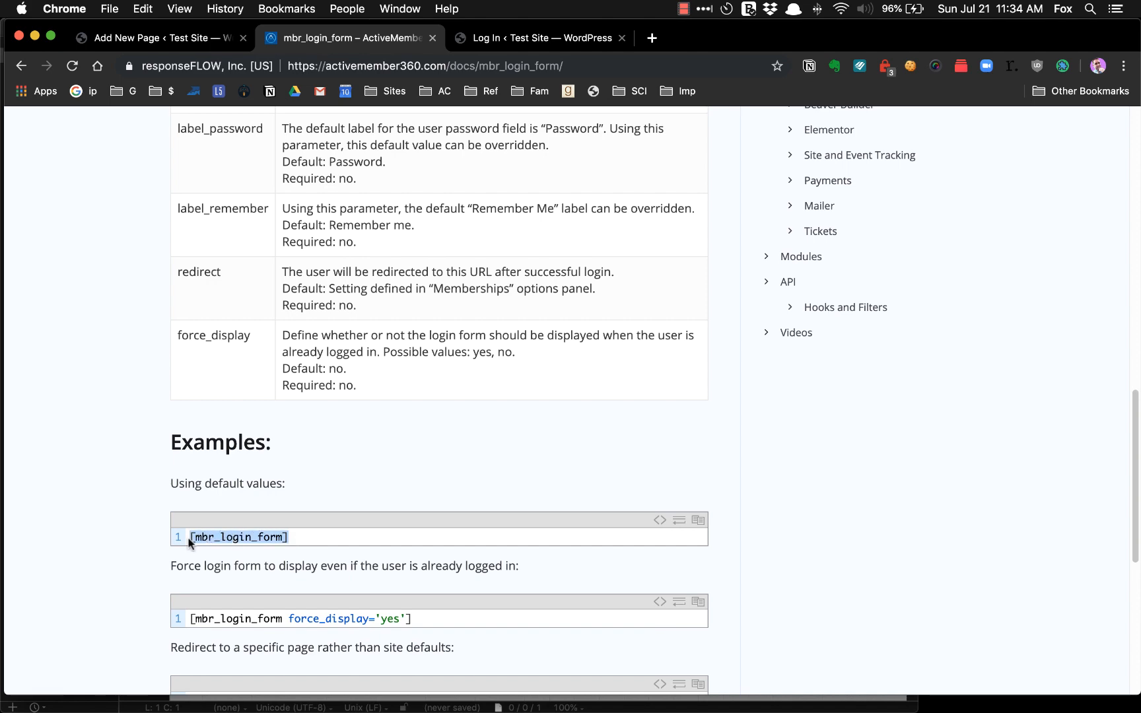
right_click(249, 537)
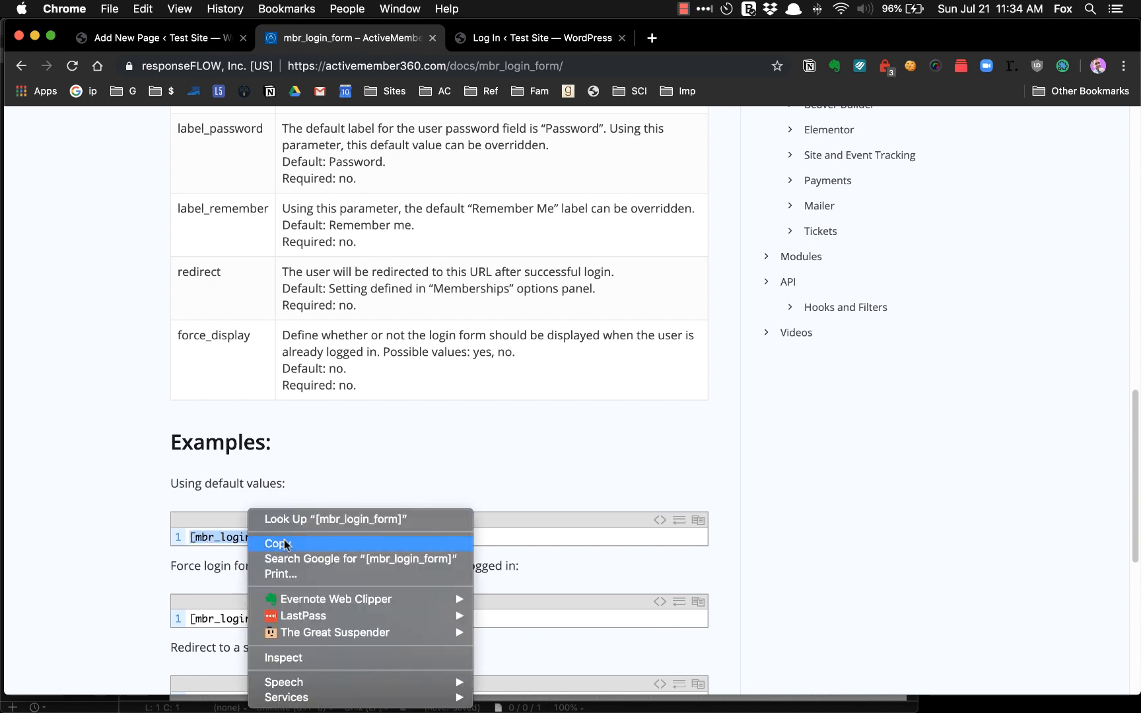
click(280, 543)
click(165, 38)
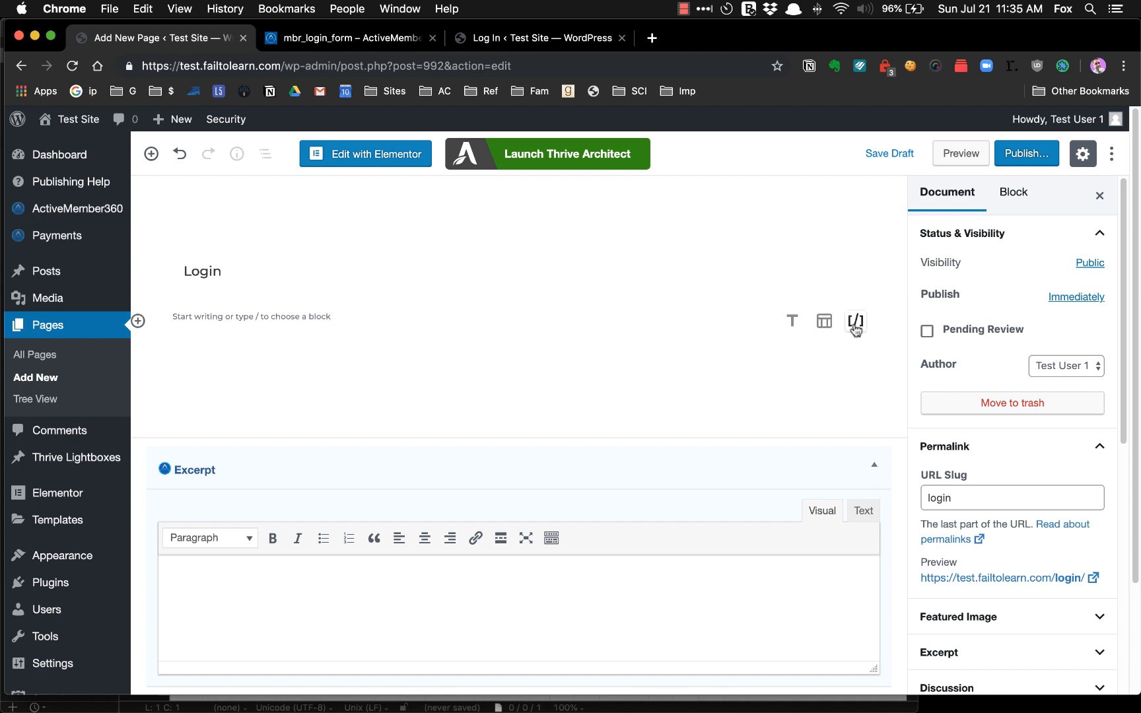
click(137, 321)
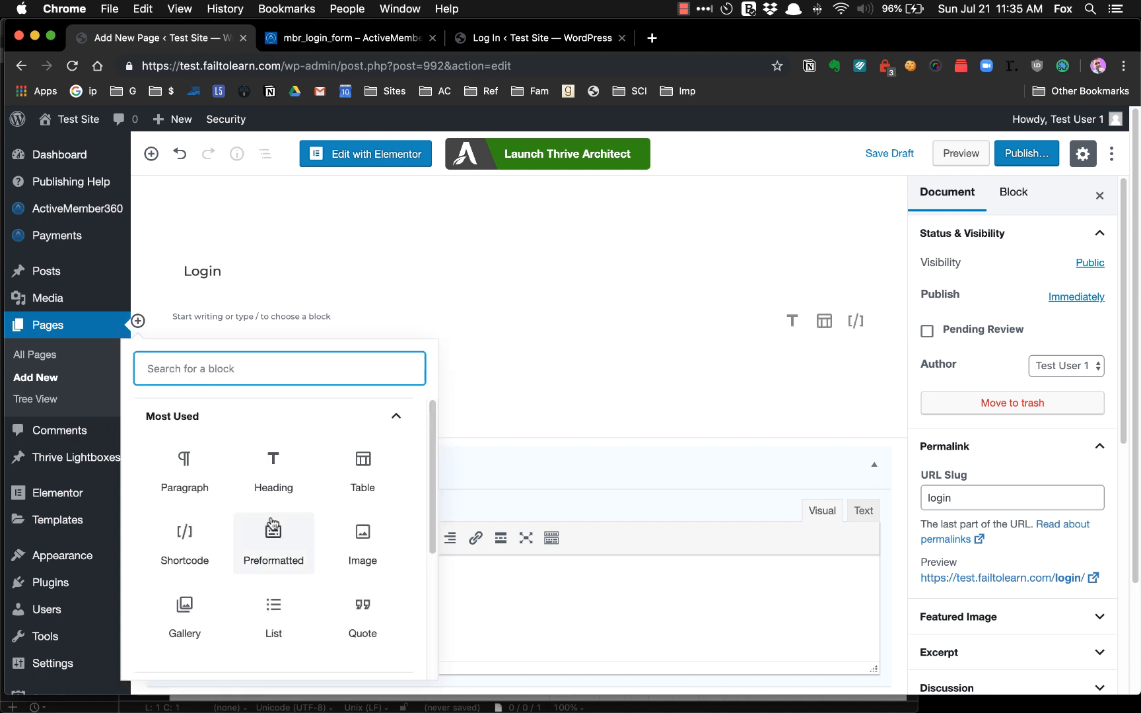
click(184, 543)
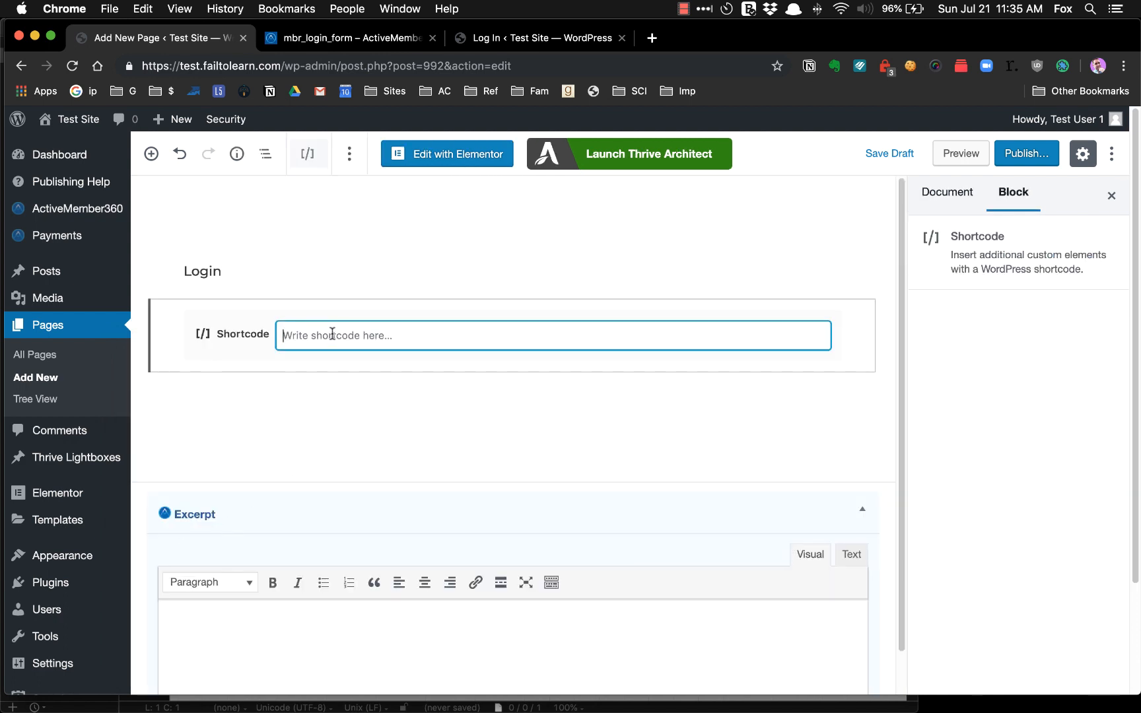
key(super+v)
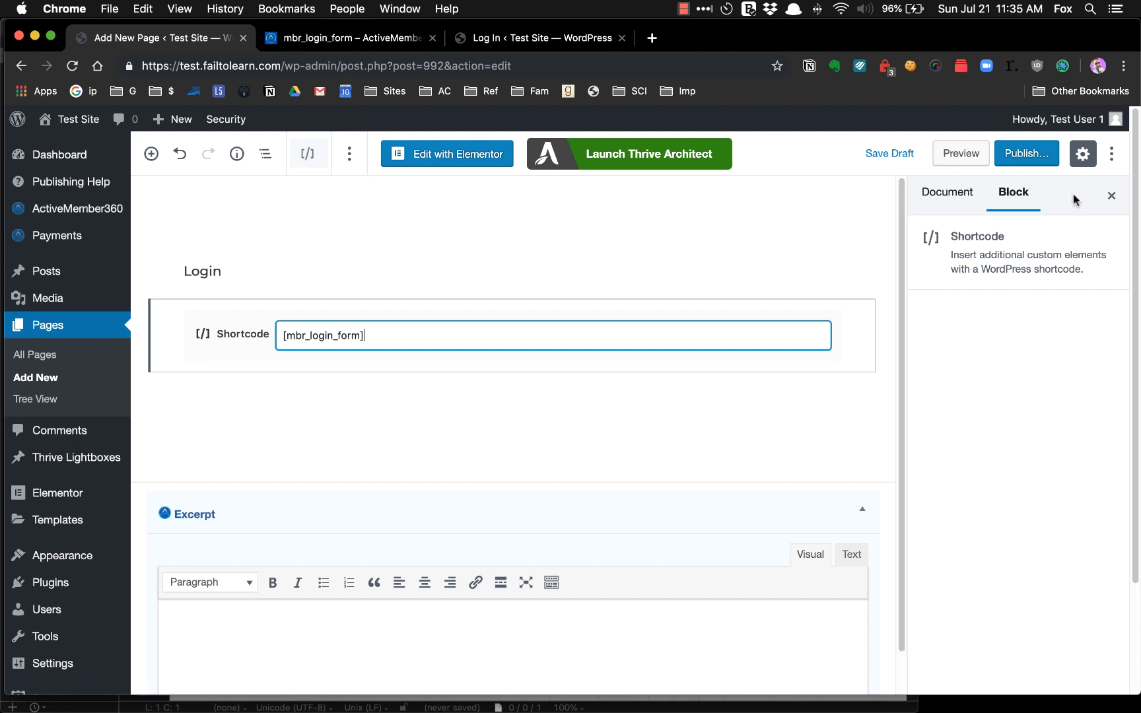
Publish the Login page and open its live version to check the login form.
click(1027, 153)
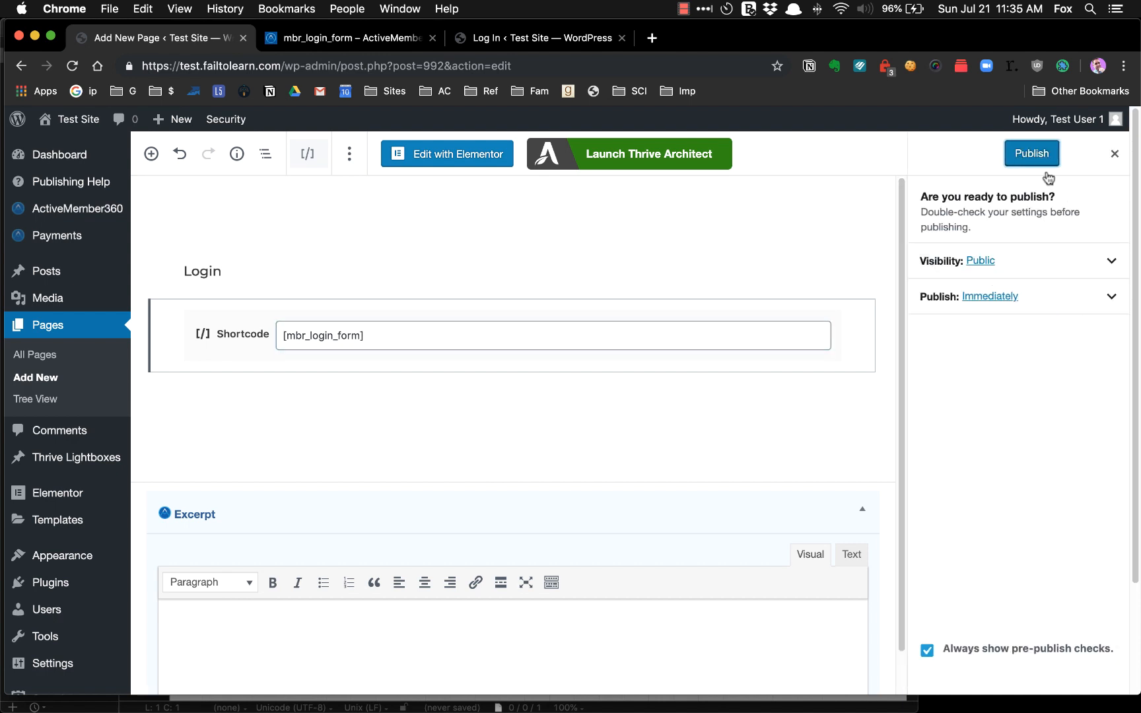
click(1036, 156)
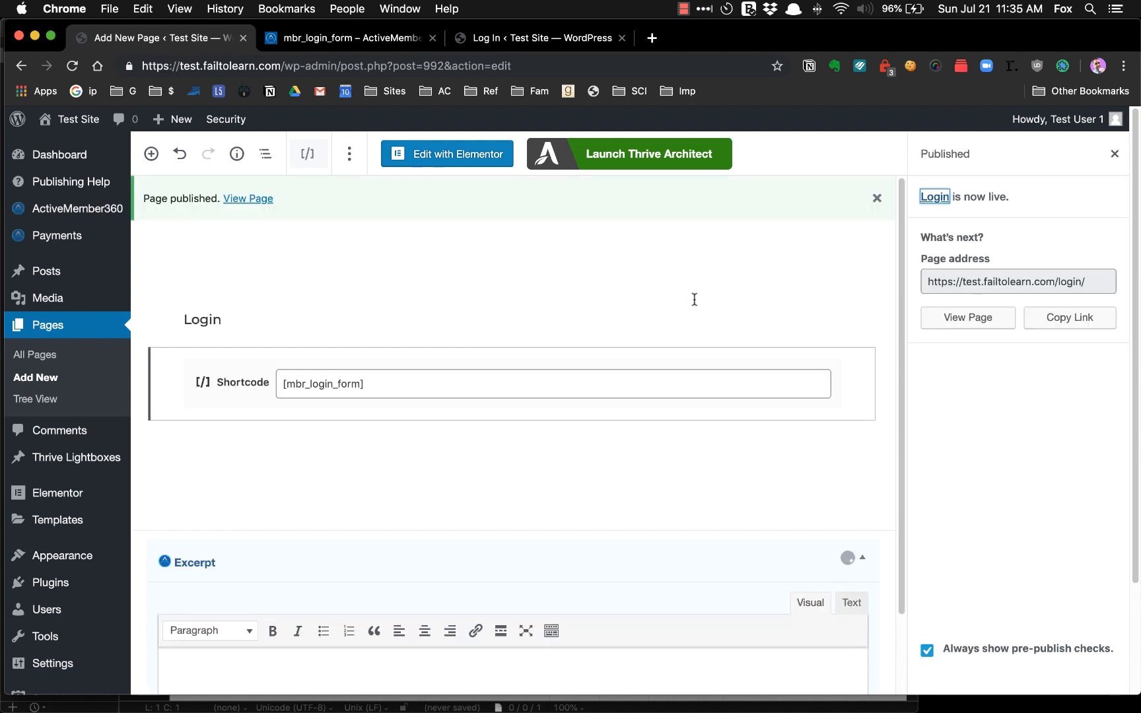
right_click(972, 281)
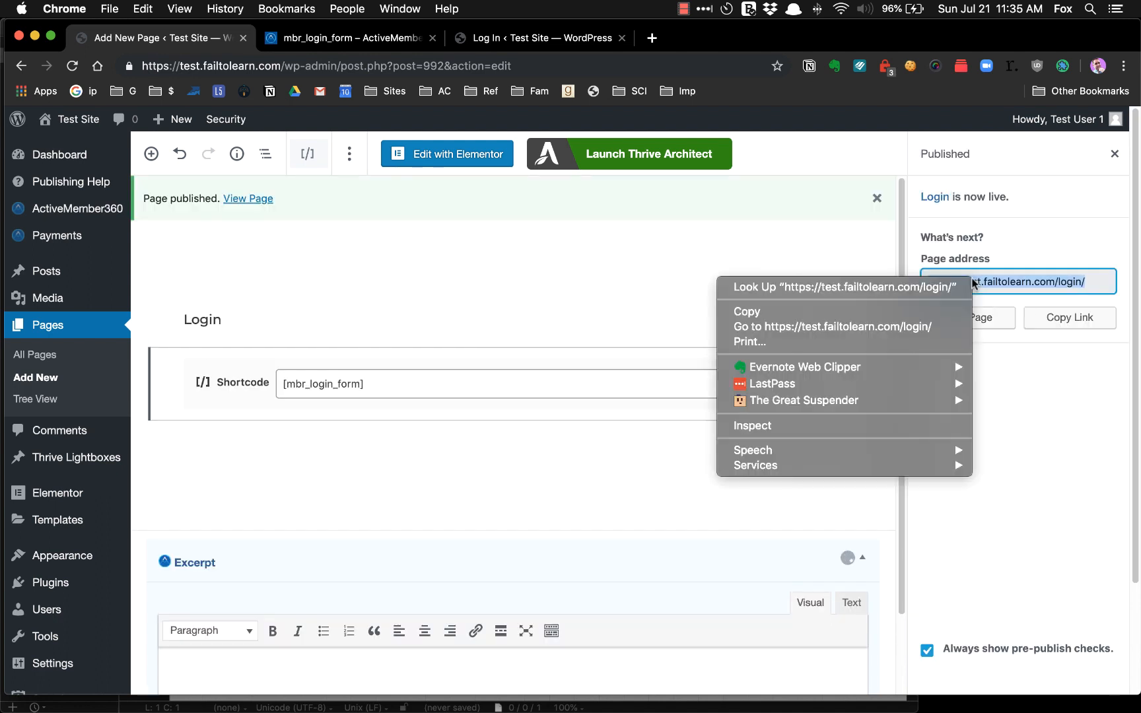
click(824, 249)
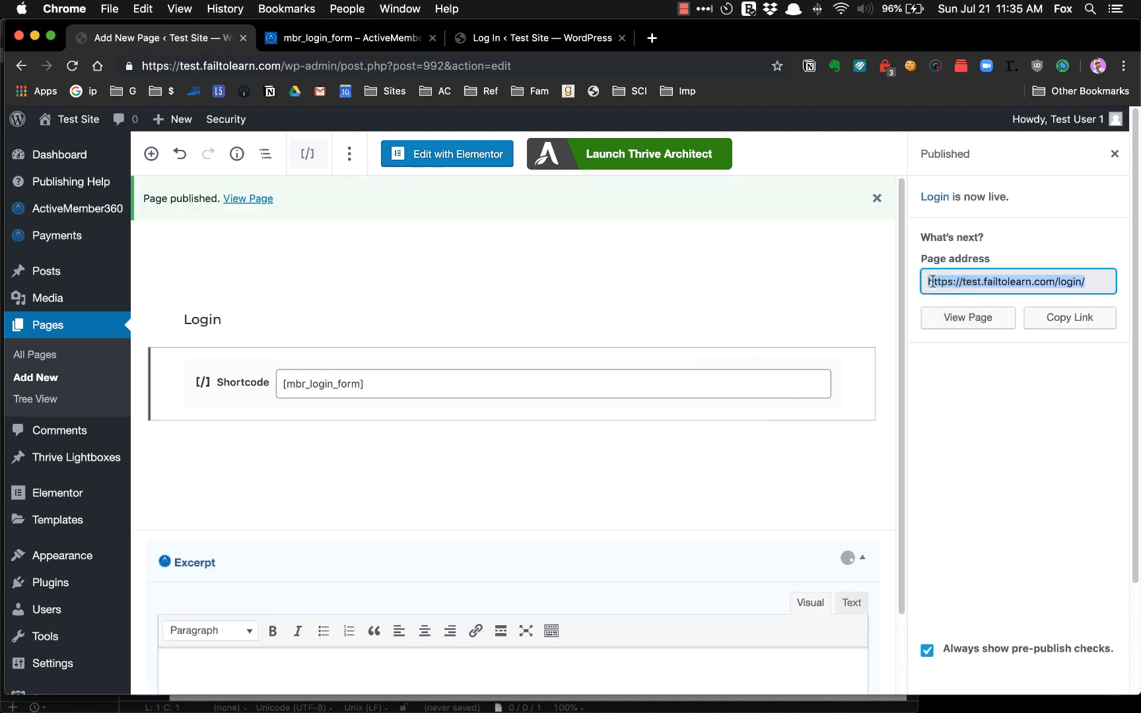
click(966, 321)
click(356, 41)
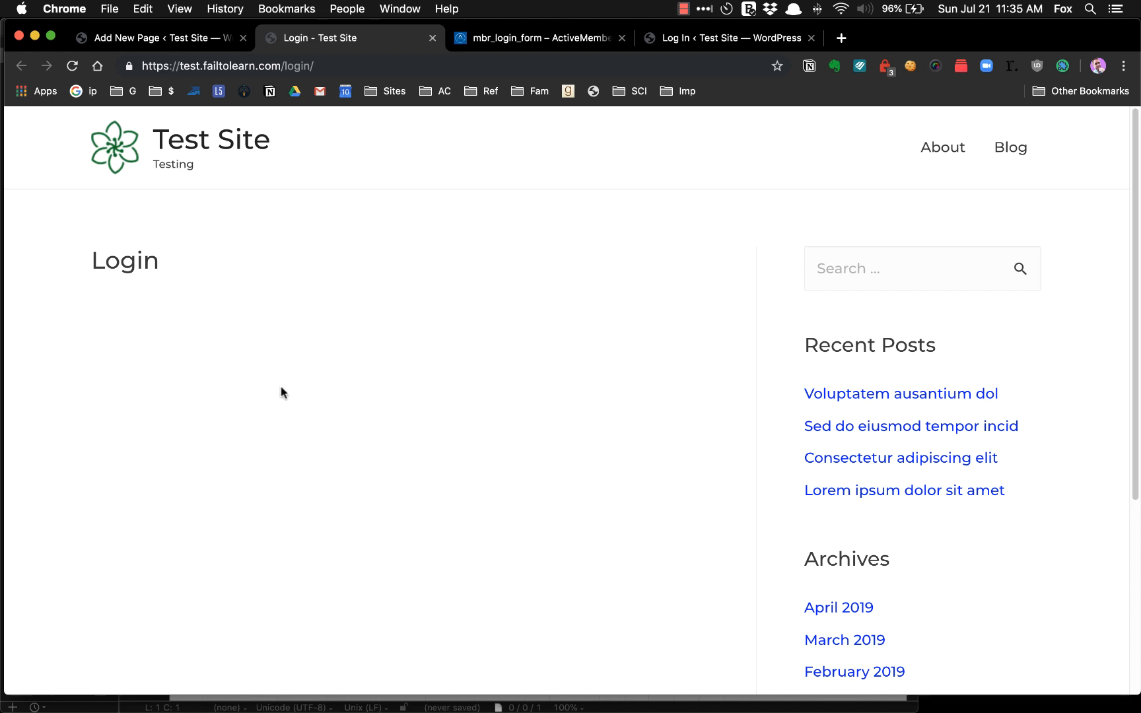
click(261, 62)
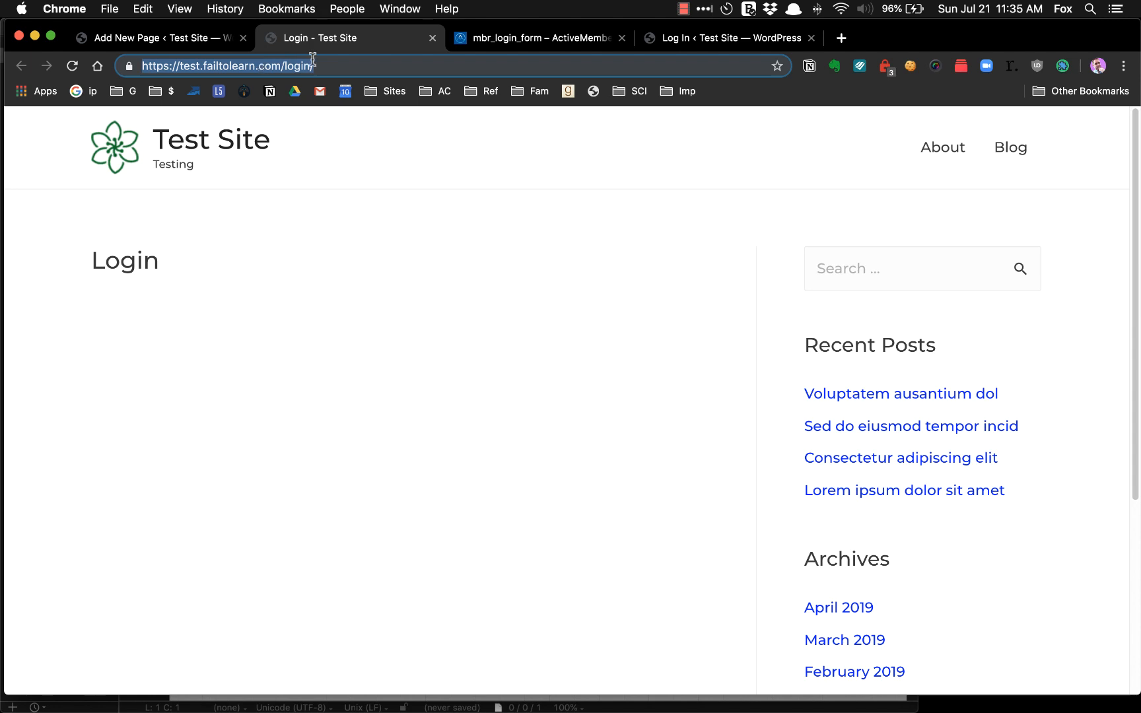
Replace the Login page's shortcode with the documentation example [mbr_login_form force_display='yes'] and update the page.
click(541, 39)
scroll(477, 337, down, 1)
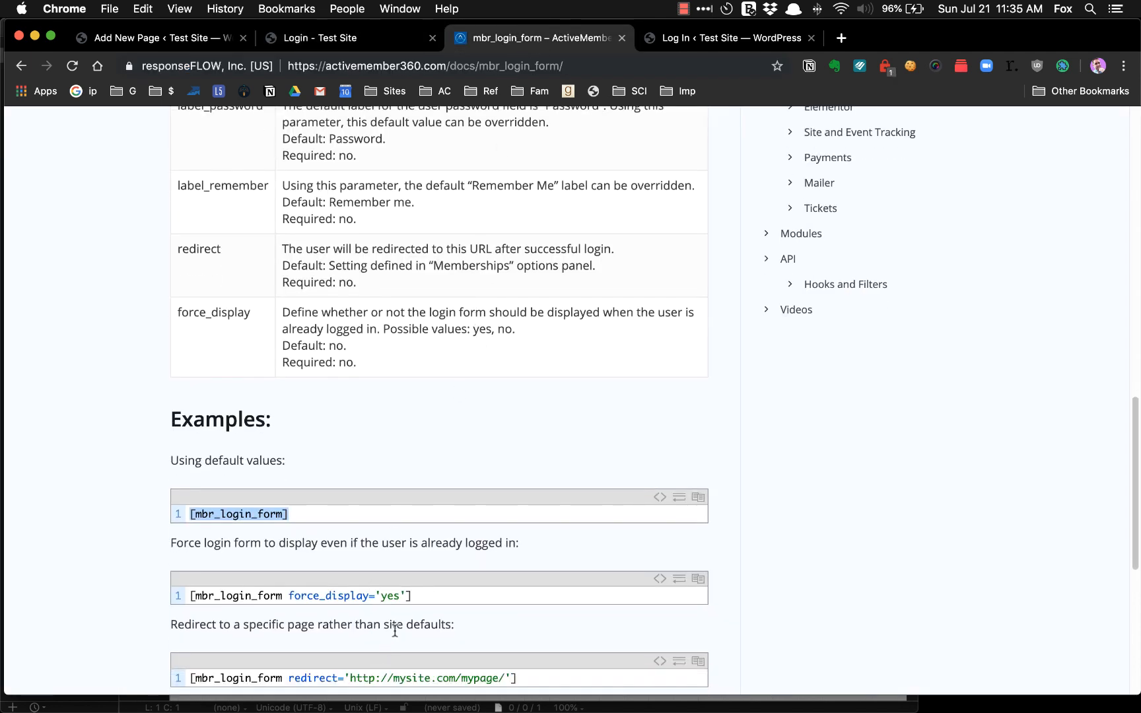
drag(417, 601, 184, 599)
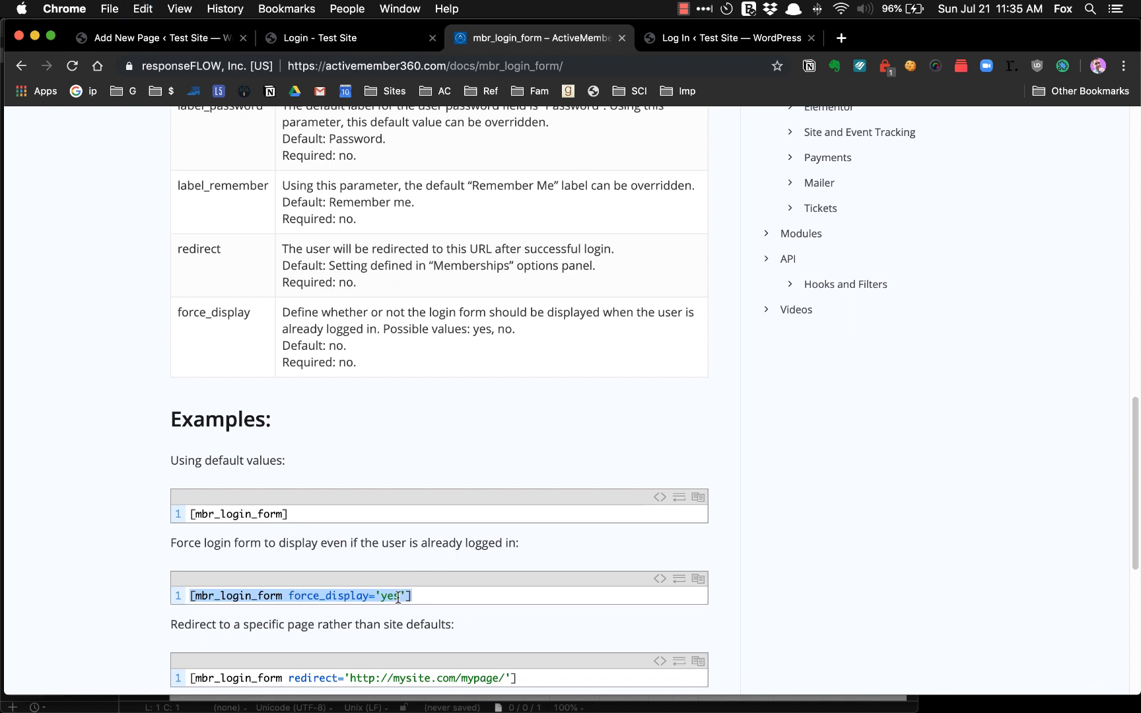
click(152, 30)
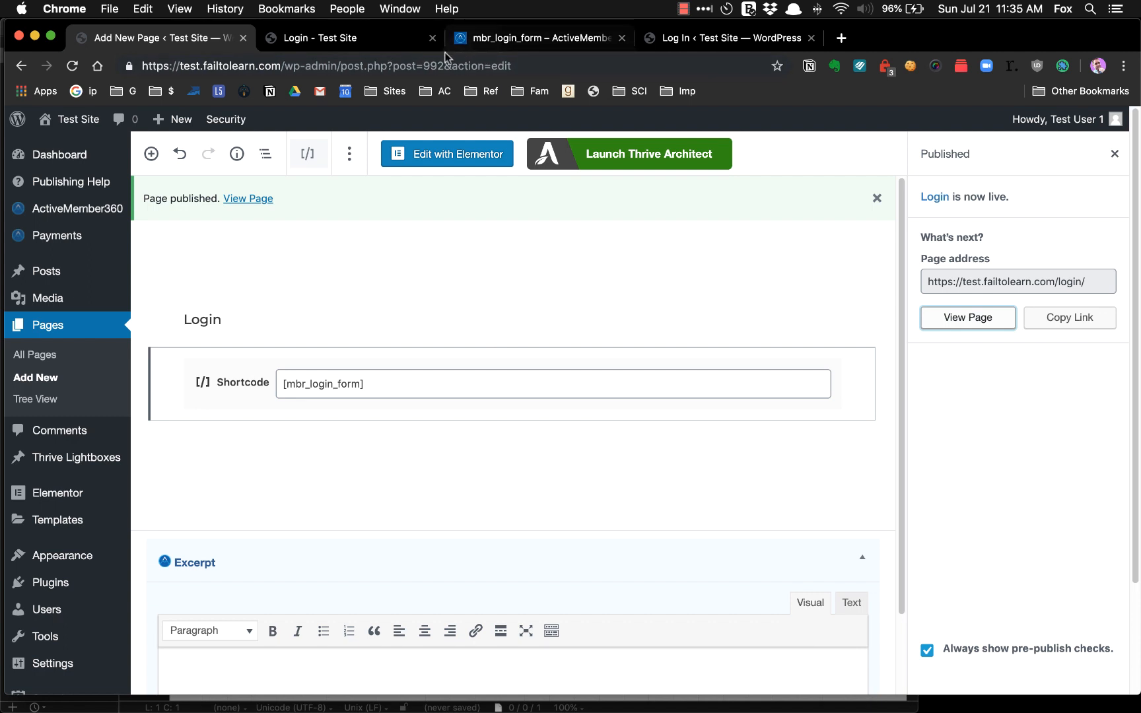
click(347, 46)
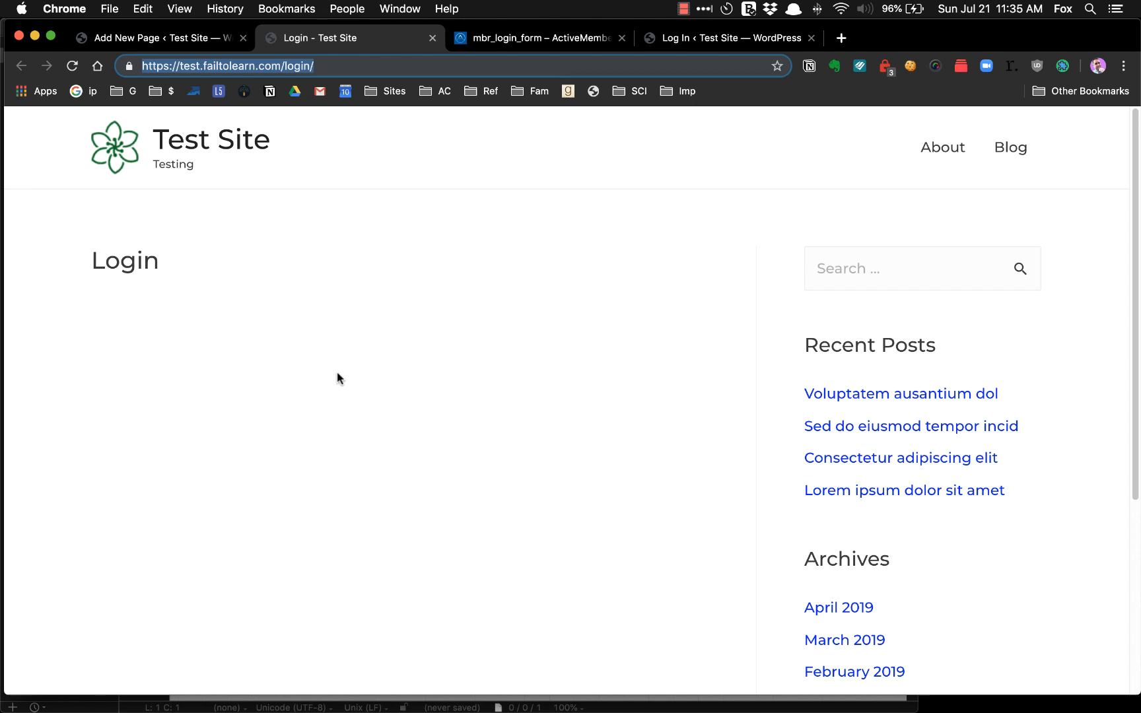
click(126, 40)
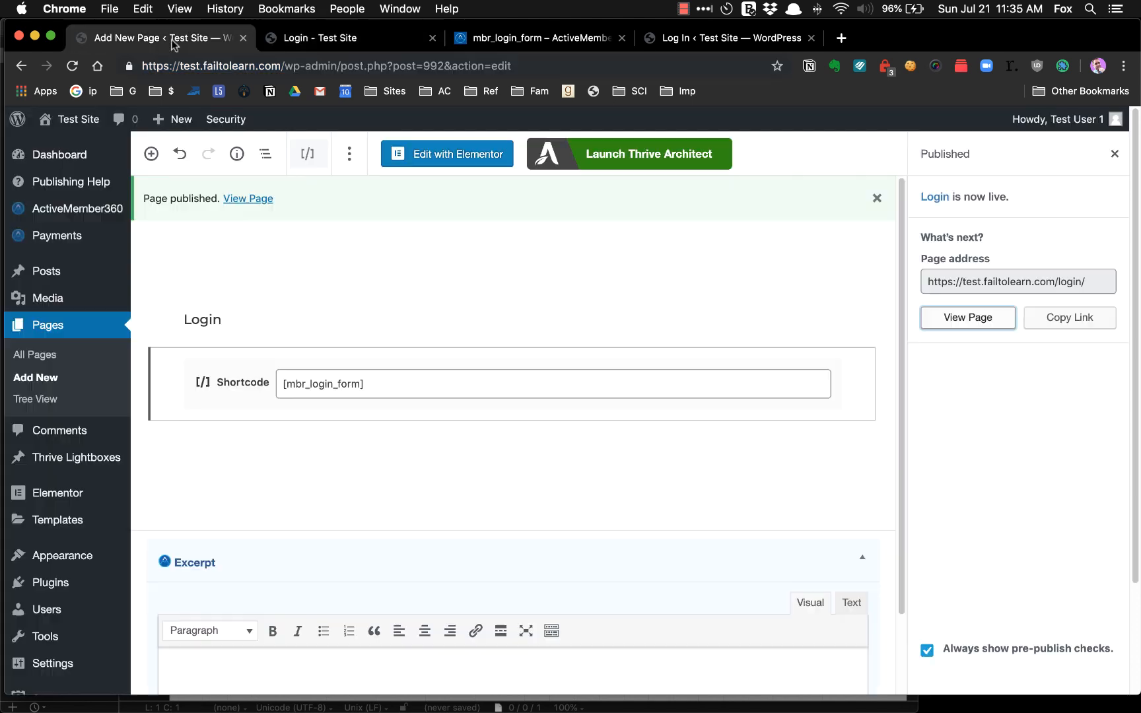
drag(360, 383, 268, 392)
key(super+v)
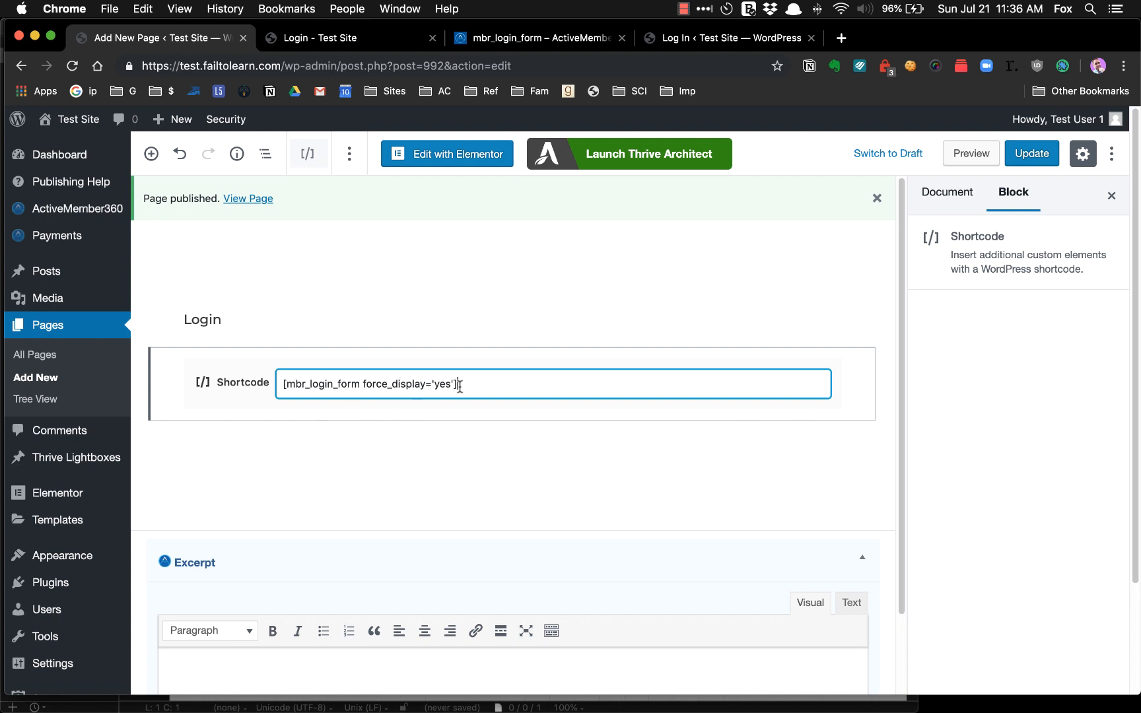
click(1032, 153)
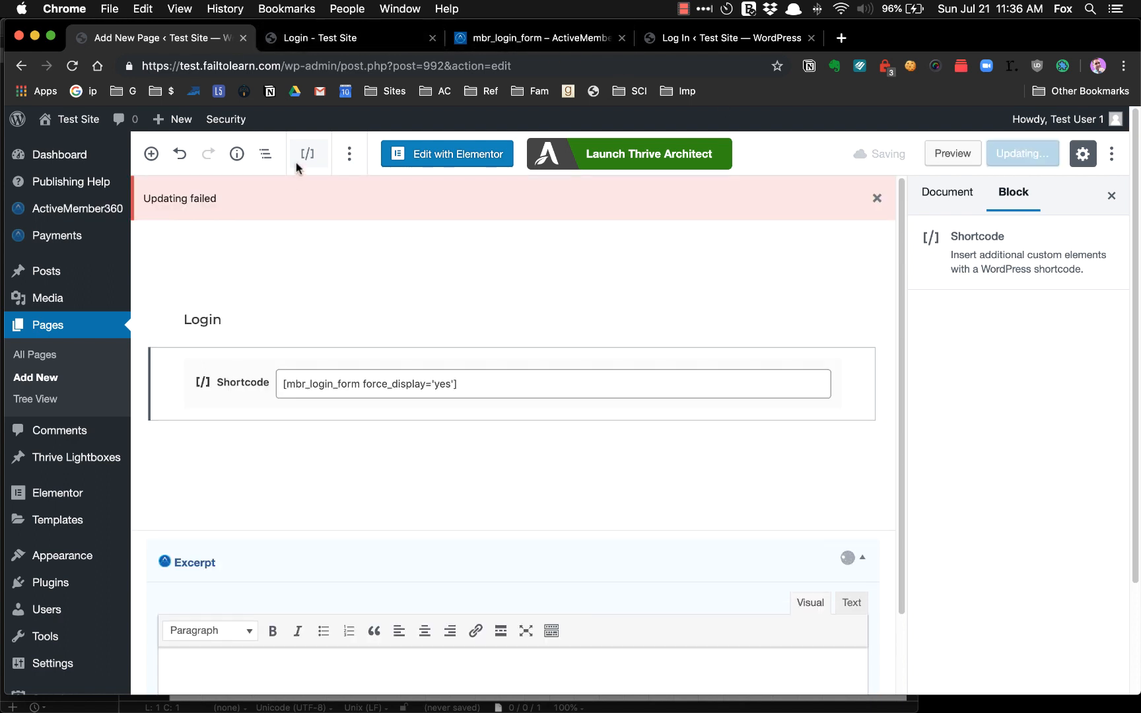
Reload the live Login page to check that the login form displays while logged in.
click(341, 39)
key(super+r)
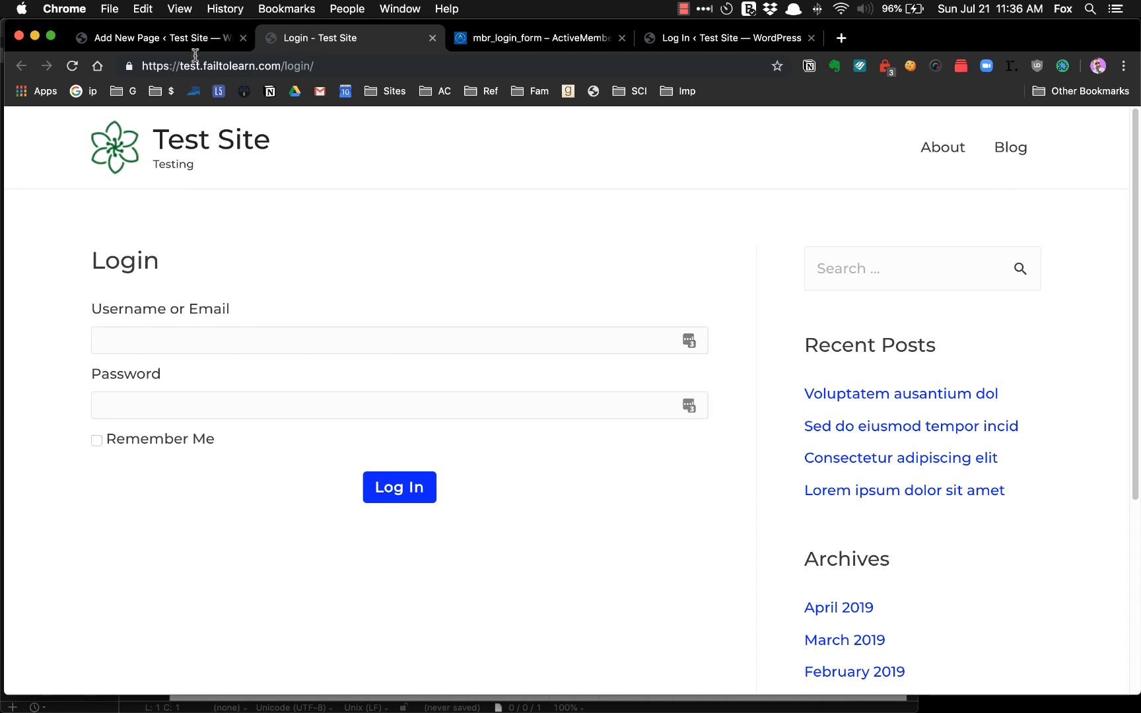
click(180, 40)
Find the label_username parameter in the mbr_login_form documentation and select its name for reuse.
click(491, 40)
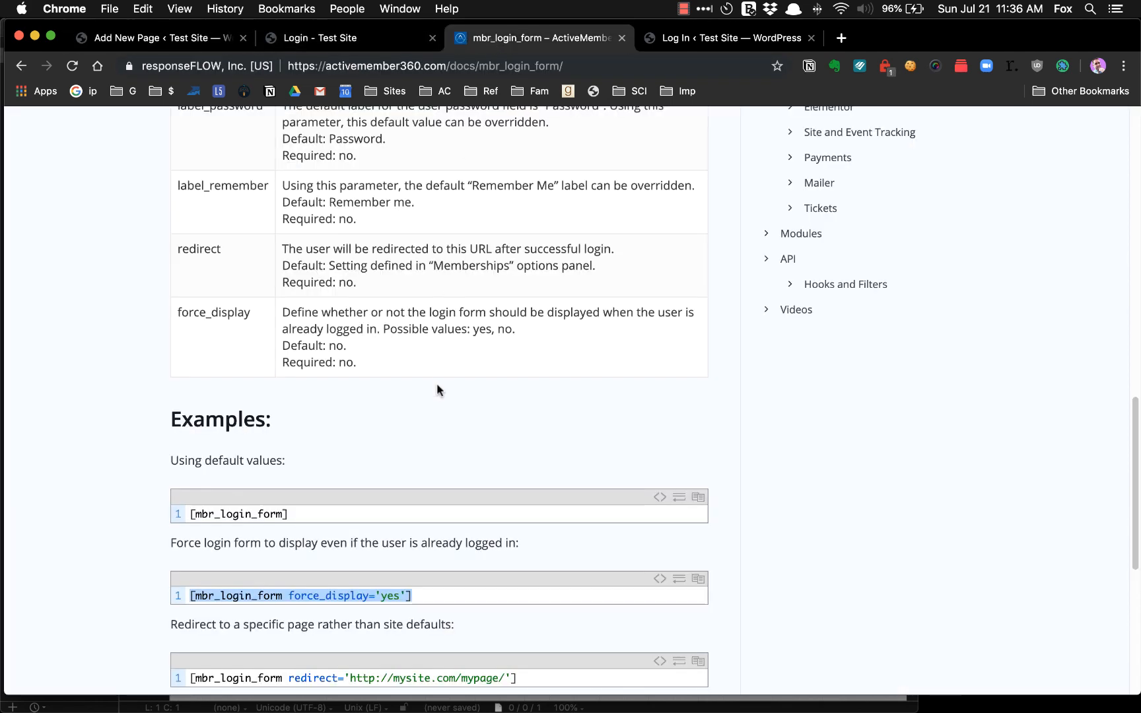
scroll(437, 389, down, 2)
scroll(370, 384, up, 6)
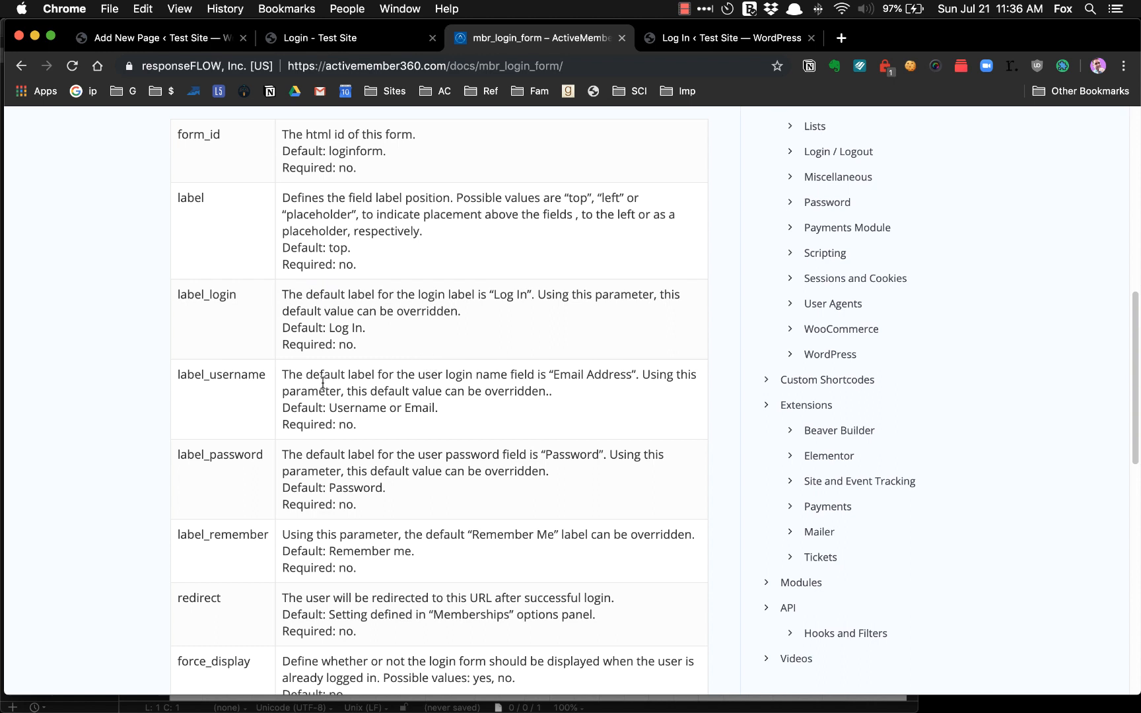
drag(178, 375, 263, 375)
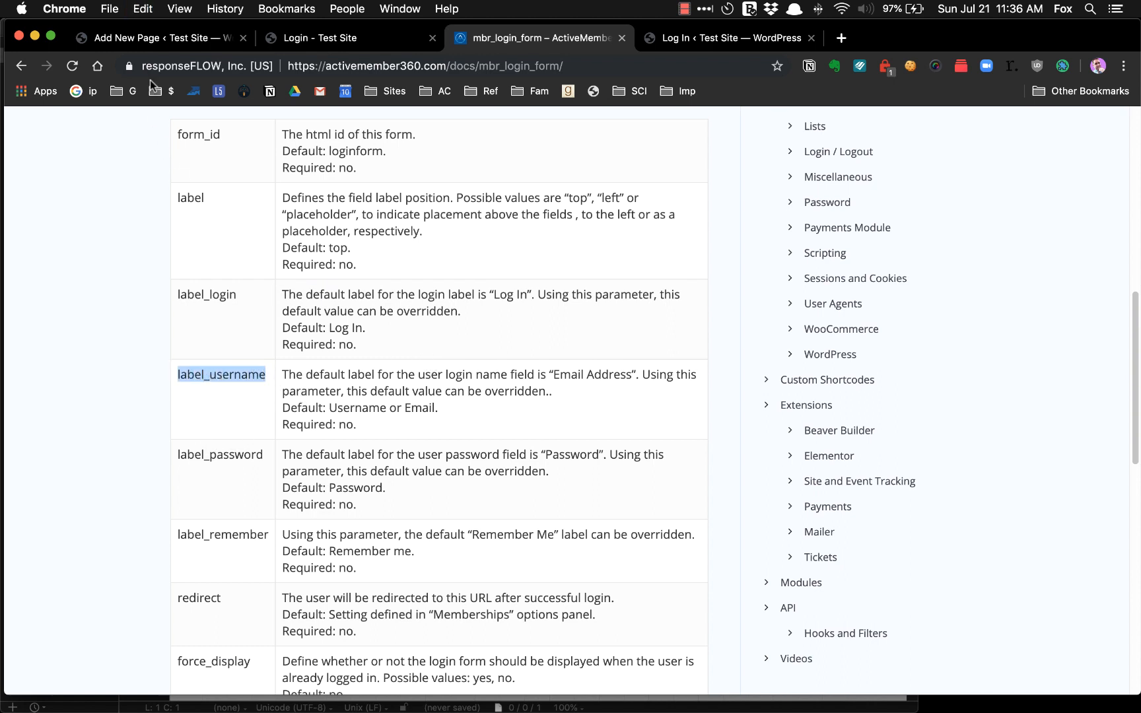
Add label_username="Email" to the Login page's shortcode, update the page and dismiss the error notice.
click(170, 41)
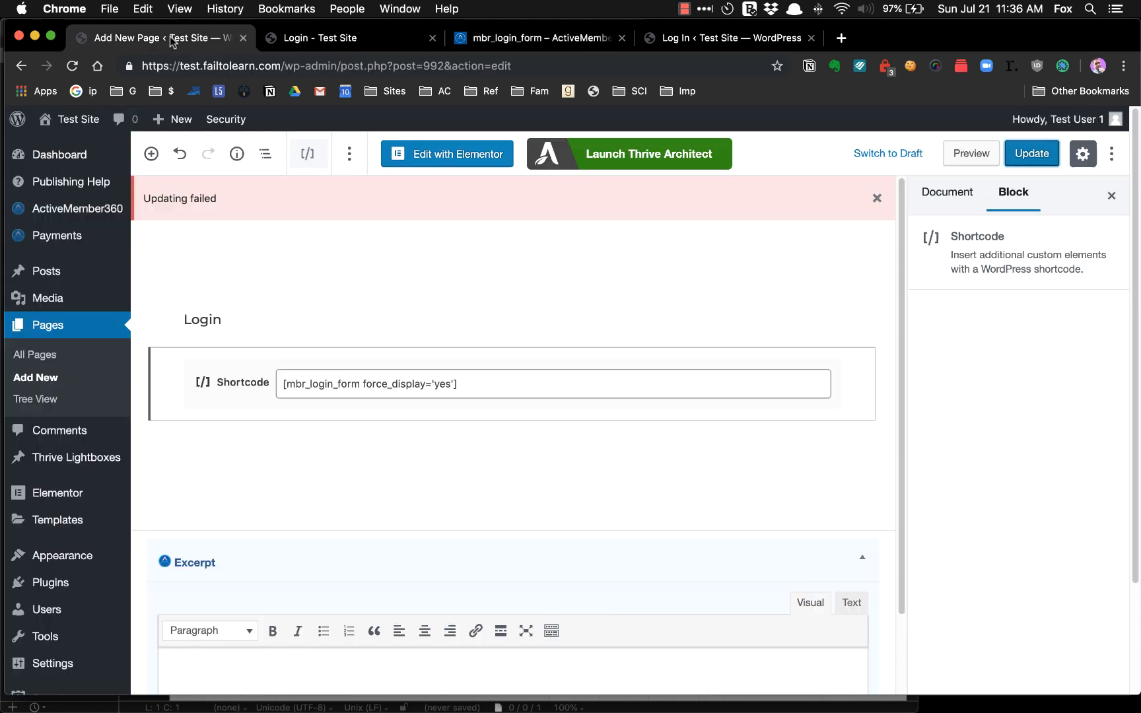
click(455, 383)
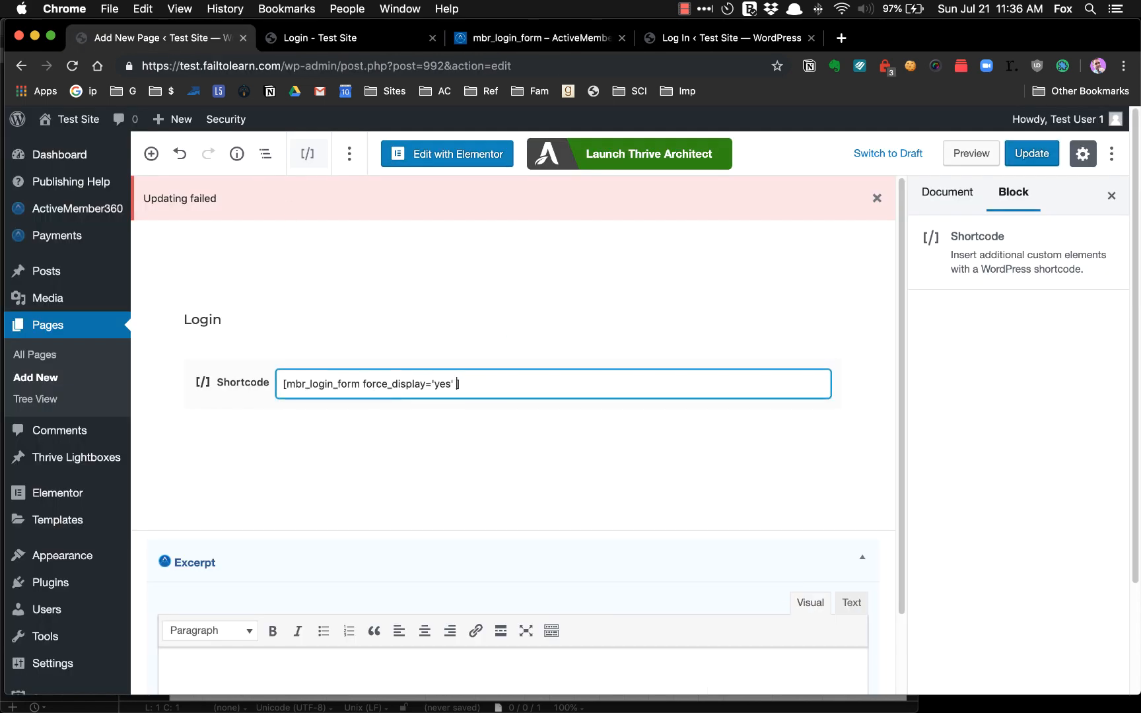
text(label_username)
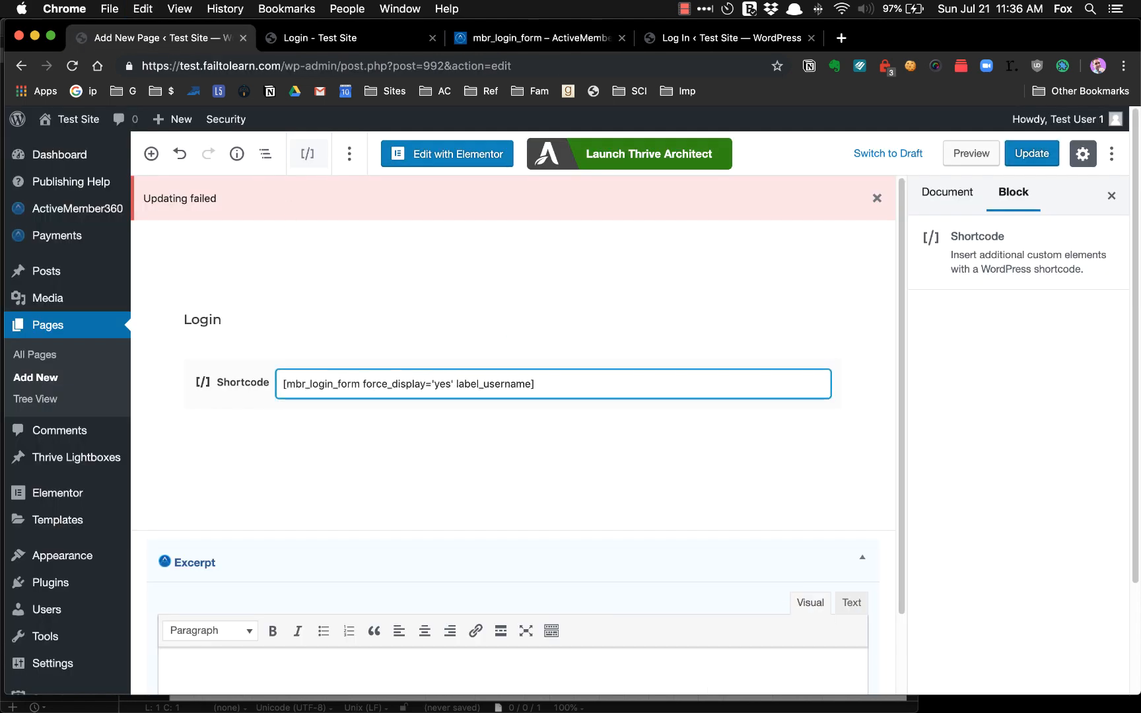
text(="Email)
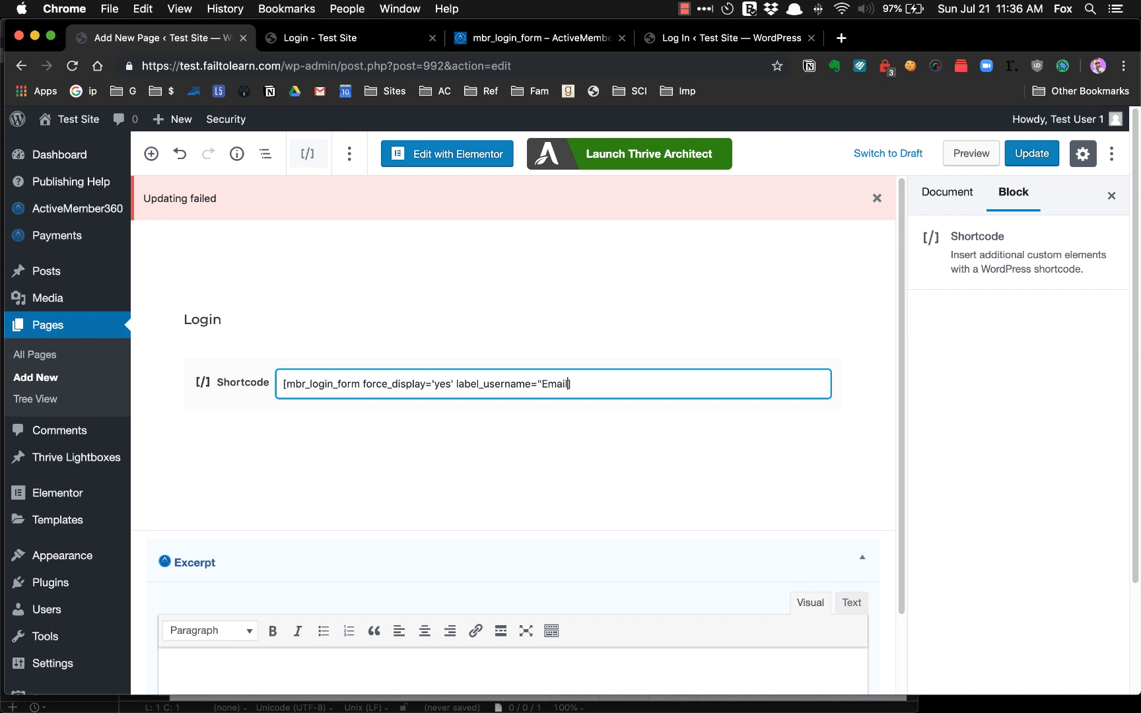
click(1028, 156)
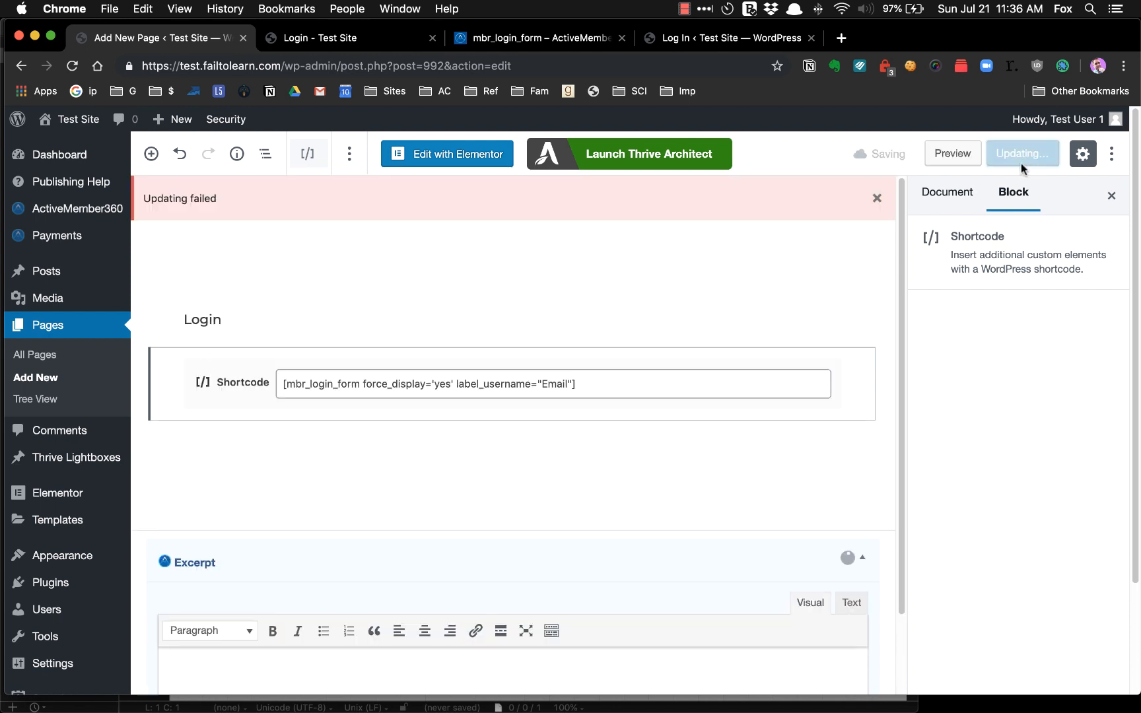
click(877, 198)
Reload the live Login page to check the username field's label, and return to the page editor.
click(326, 41)
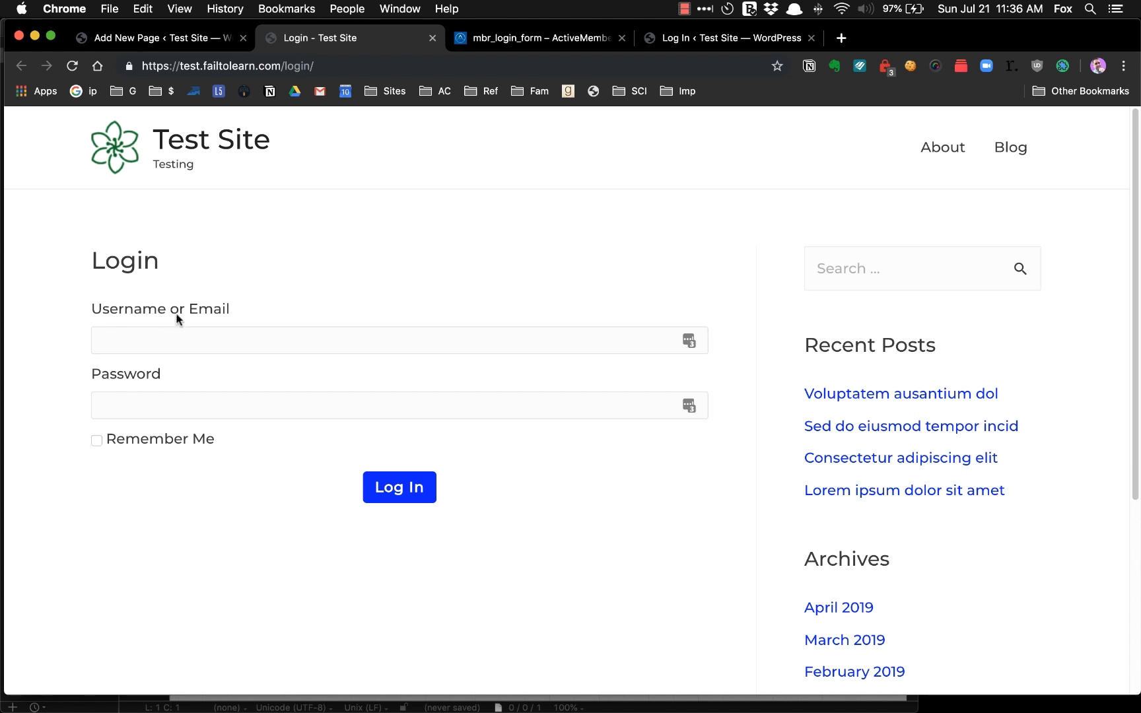
key(super+r)
click(154, 44)
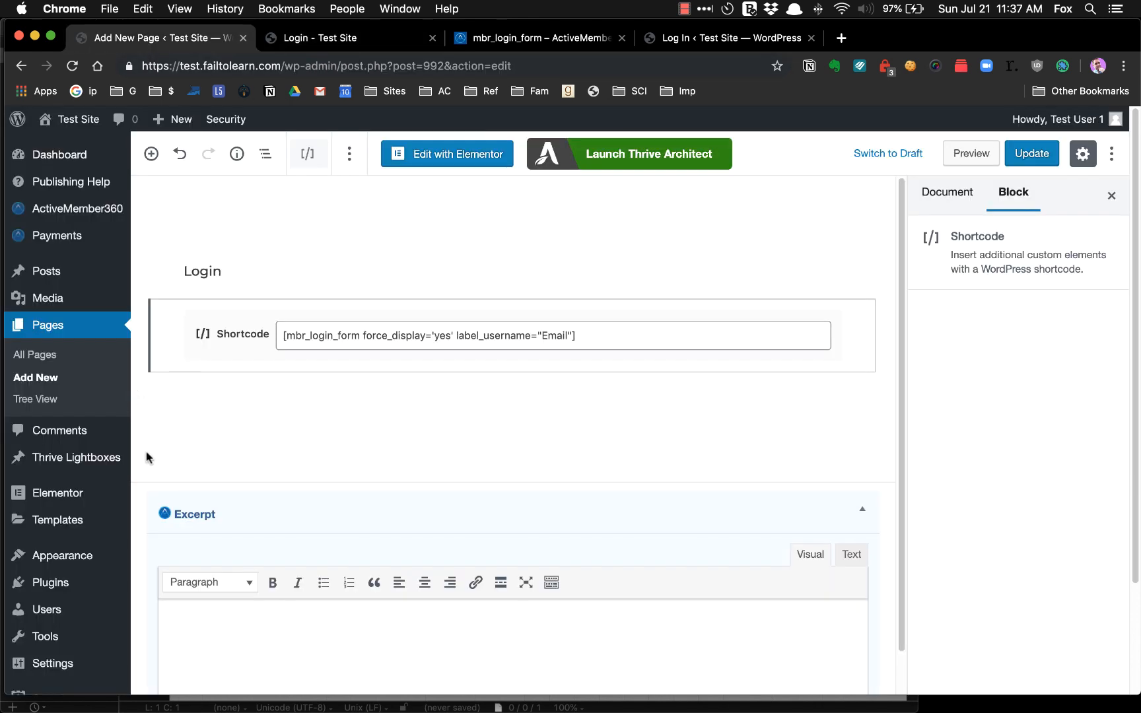
Open the theme customizer's Theme Button settings, leaving the page editor, and bring the login form into the preview.
mouse_move(94, 522)
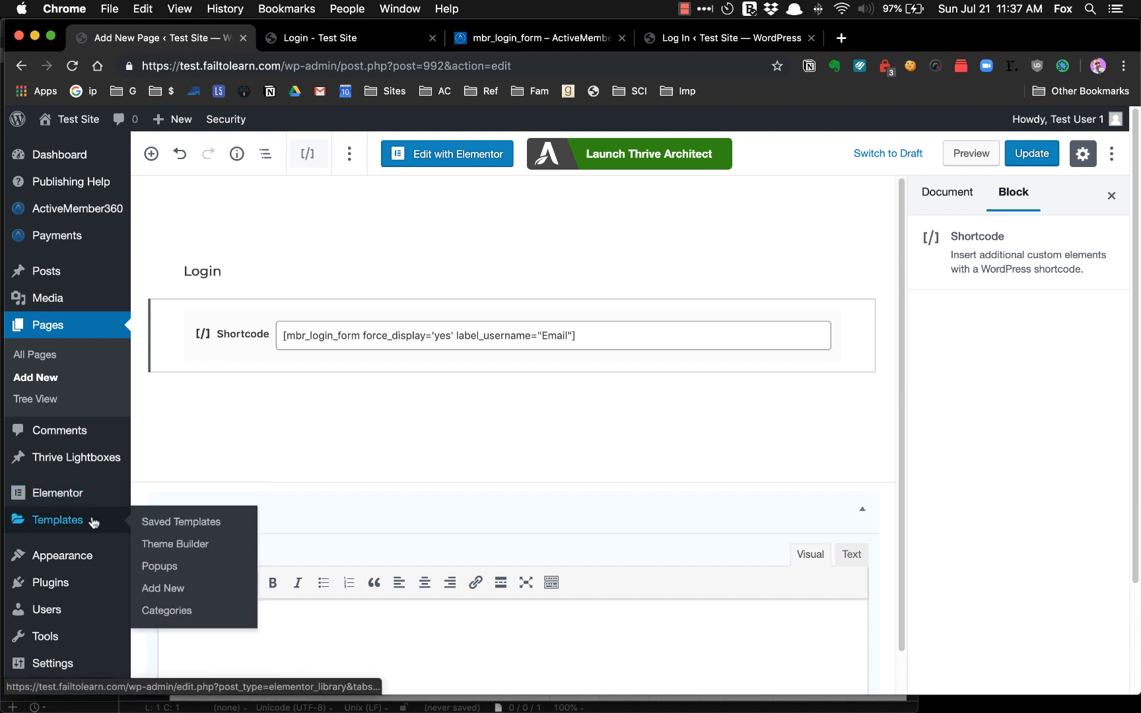
mouse_move(84, 556)
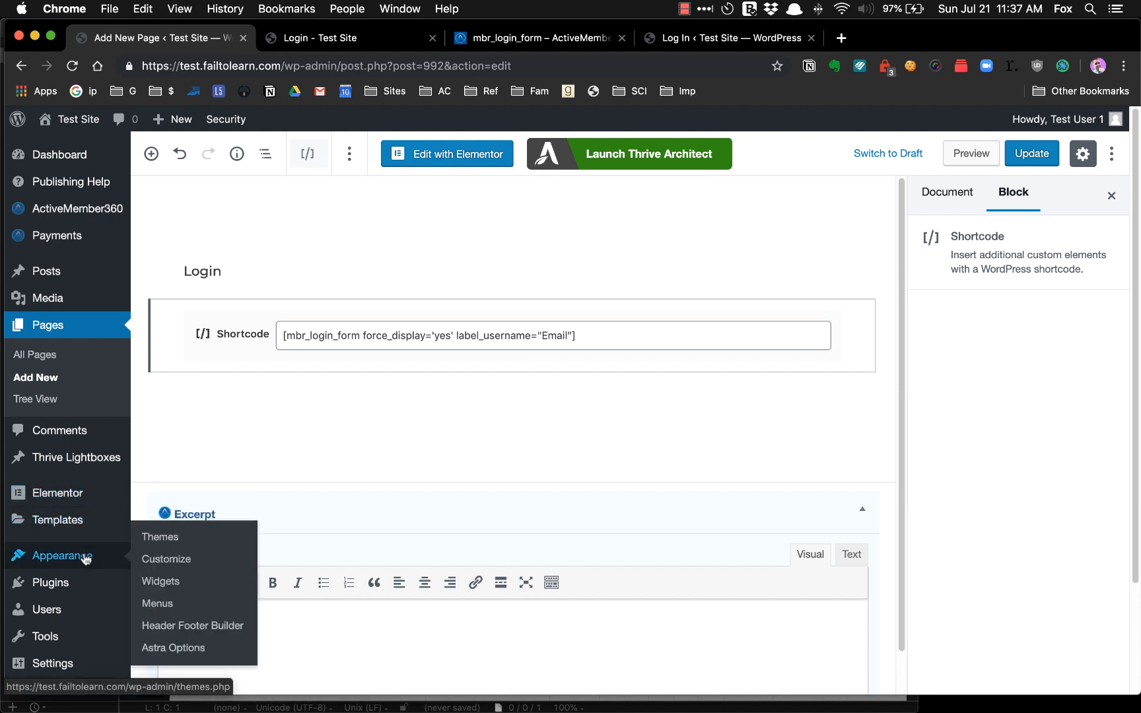
click(166, 560)
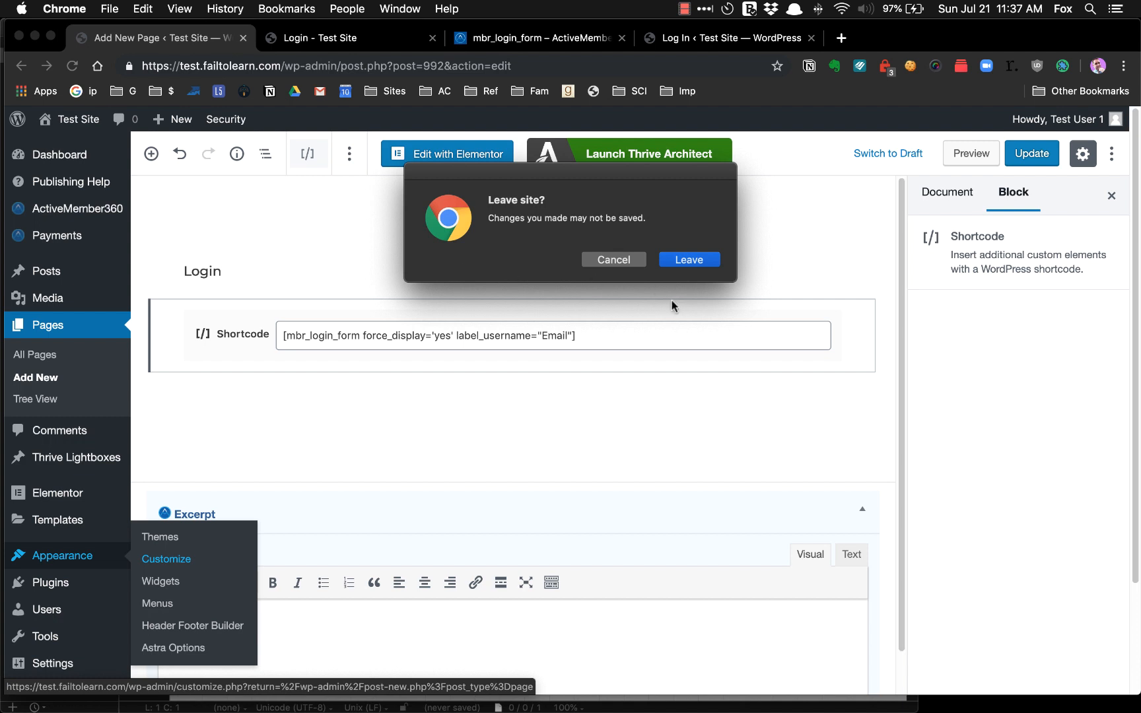
click(691, 260)
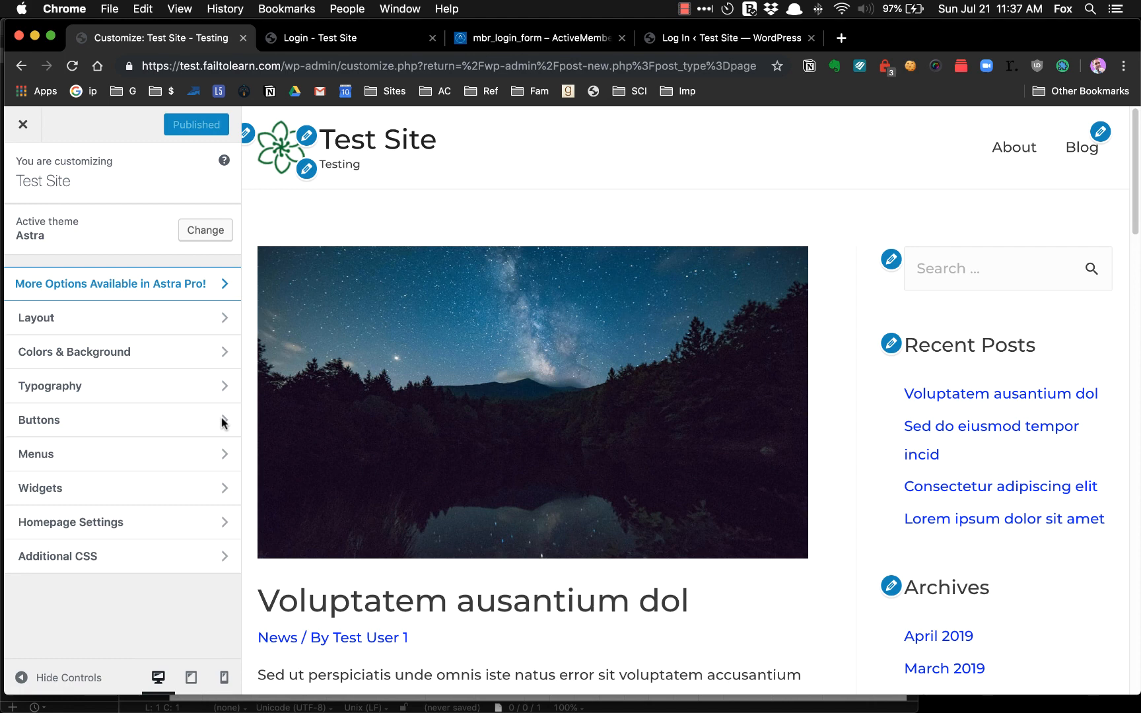
click(61, 421)
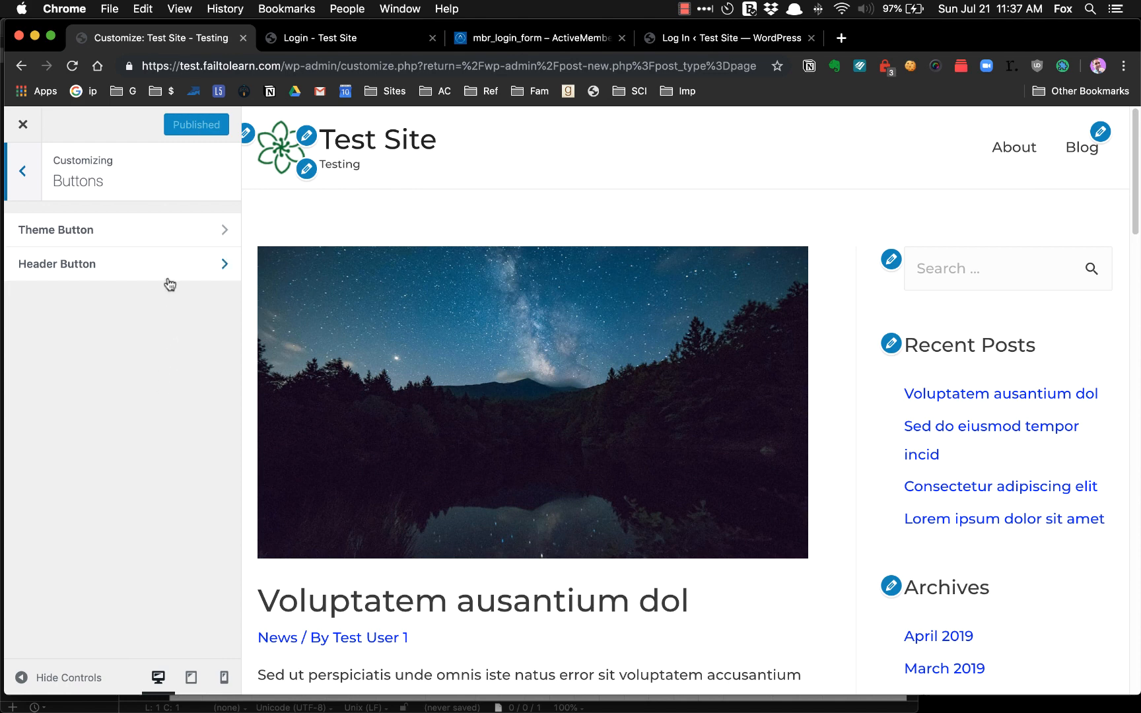
click(165, 229)
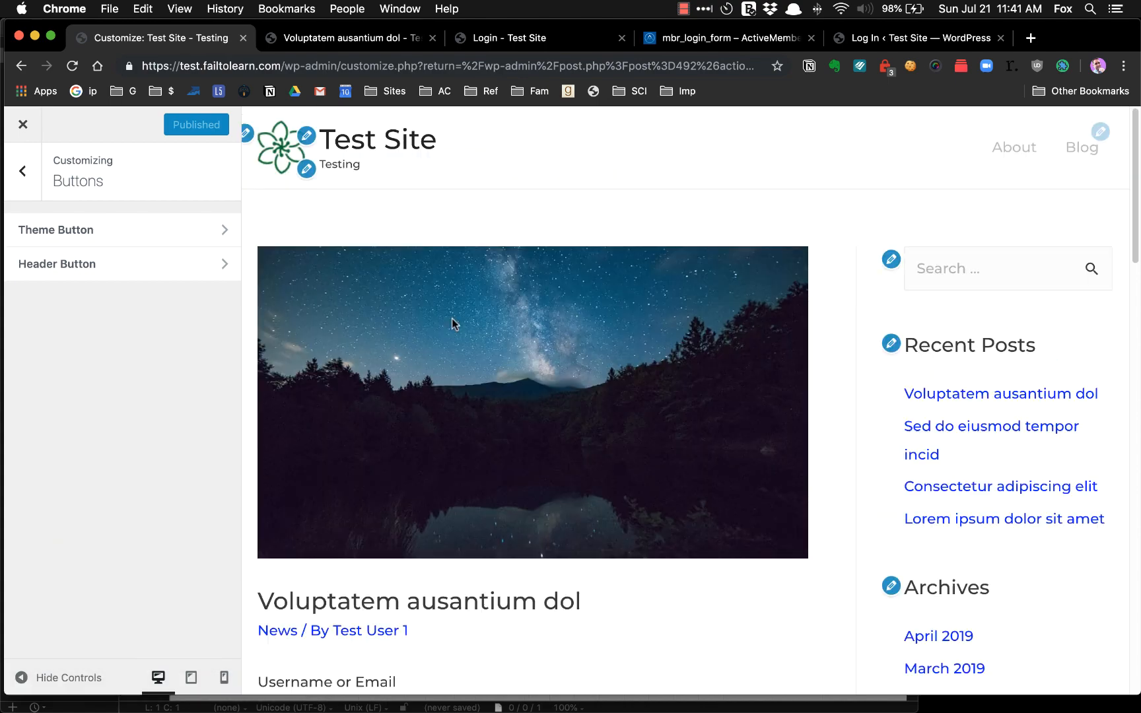
scroll(489, 323, down, 5)
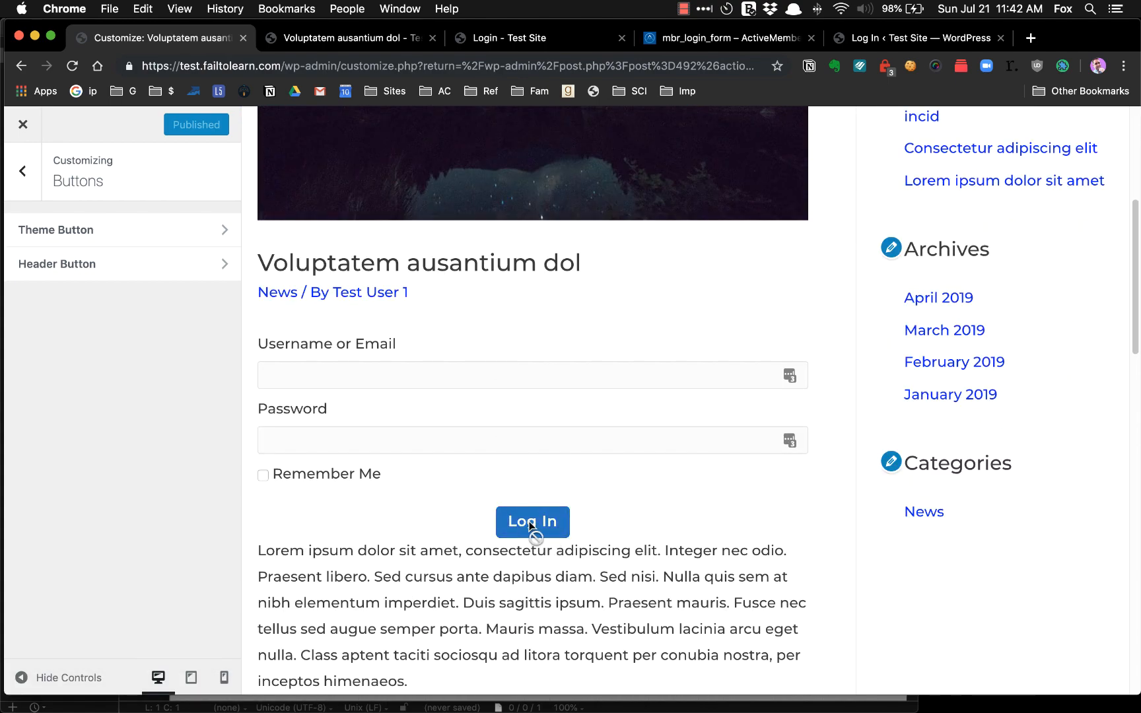
click(113, 232)
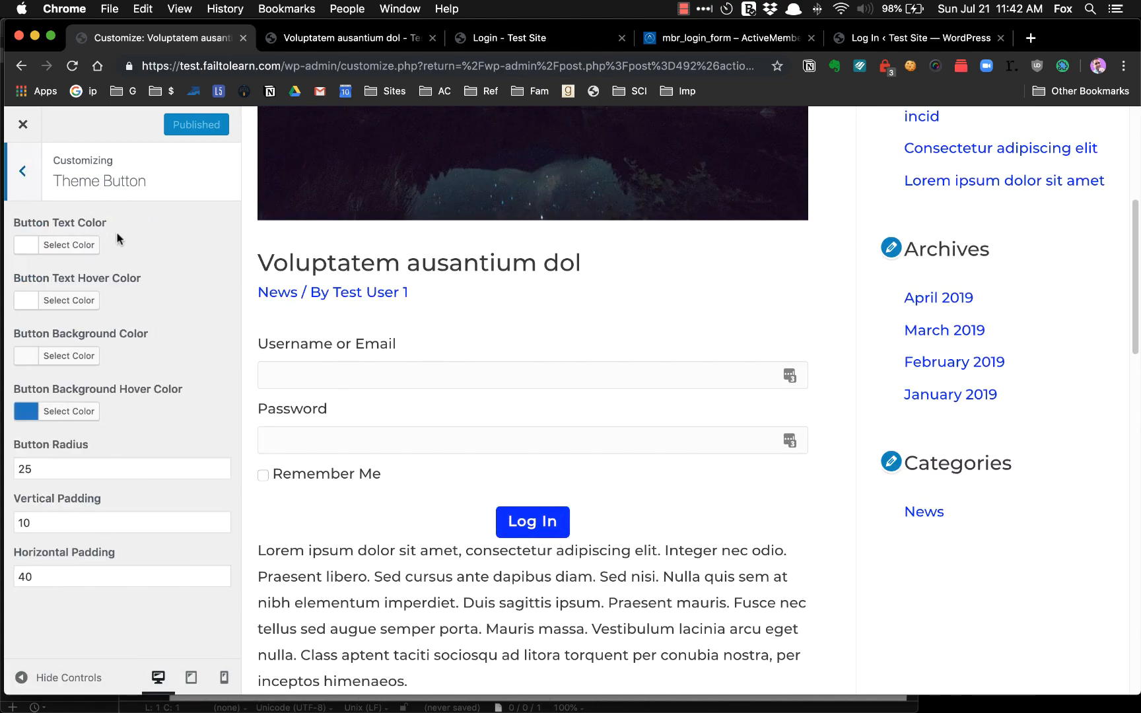
Try the dark greys #5b5b5b and #232323 as the button text color, and set it to white #ffffff.
click(25, 249)
drag(75, 352, 27, 384)
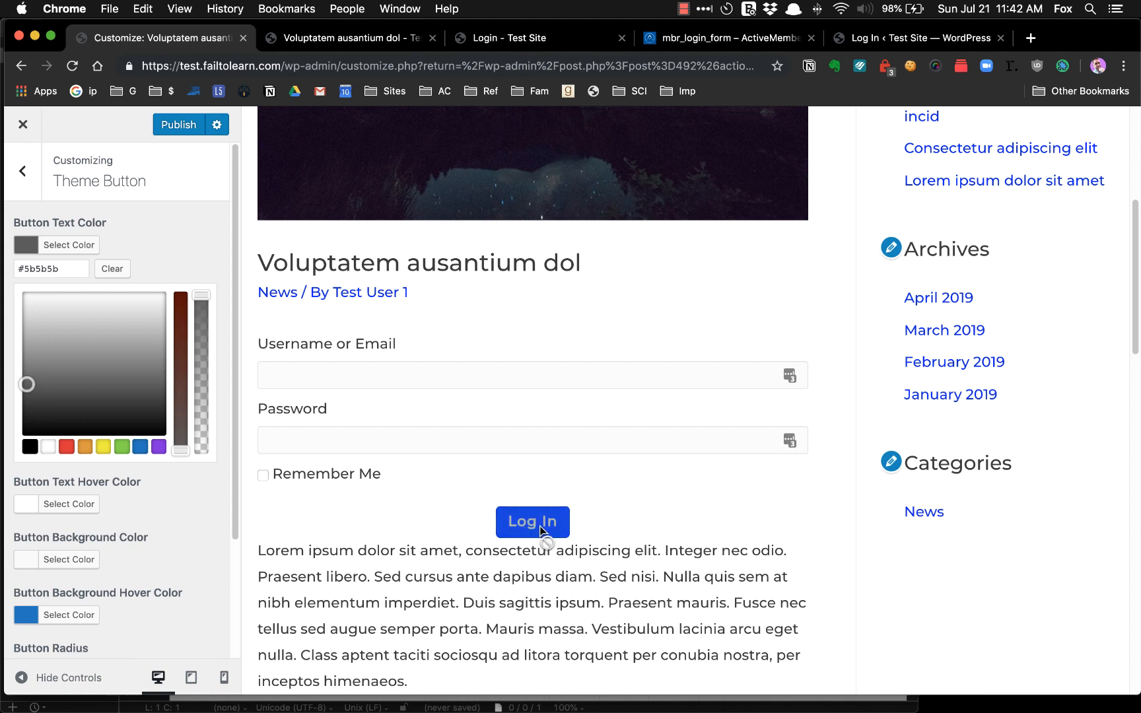
click(117, 416)
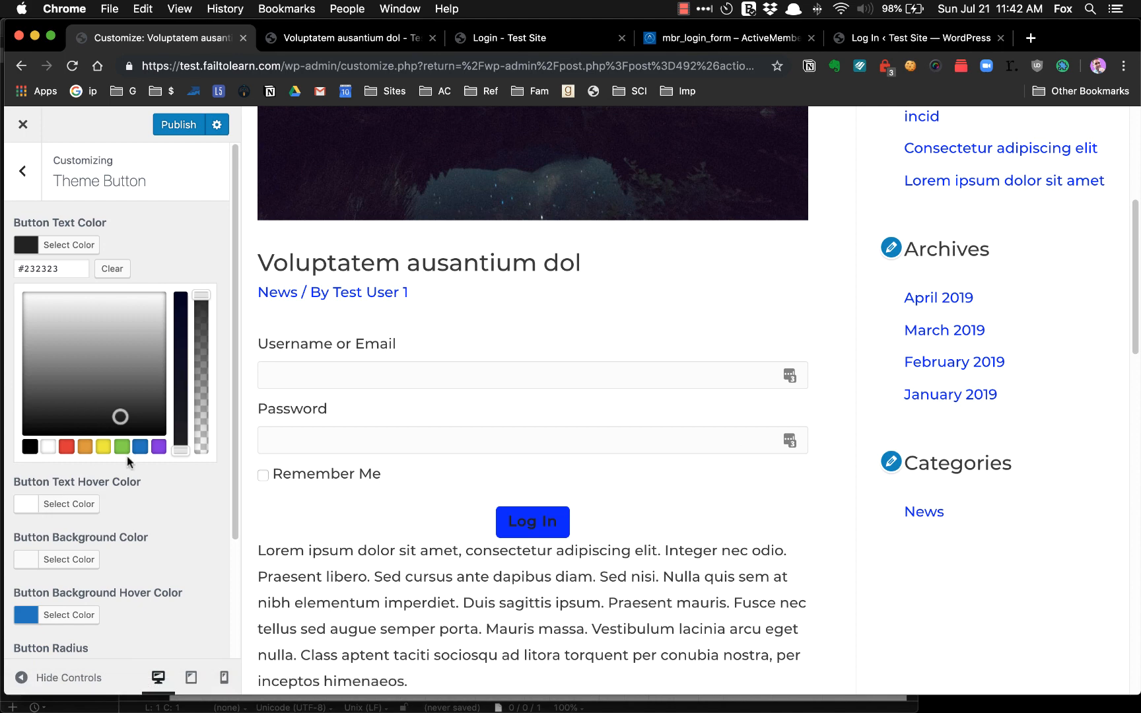
click(49, 448)
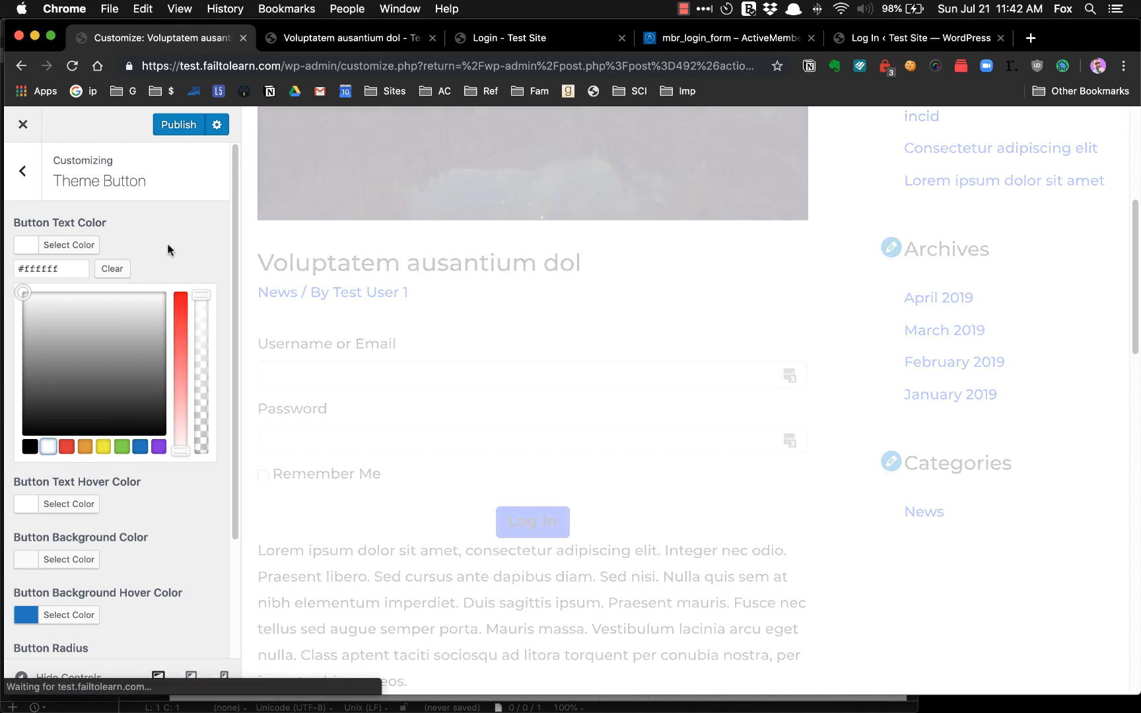
click(37, 248)
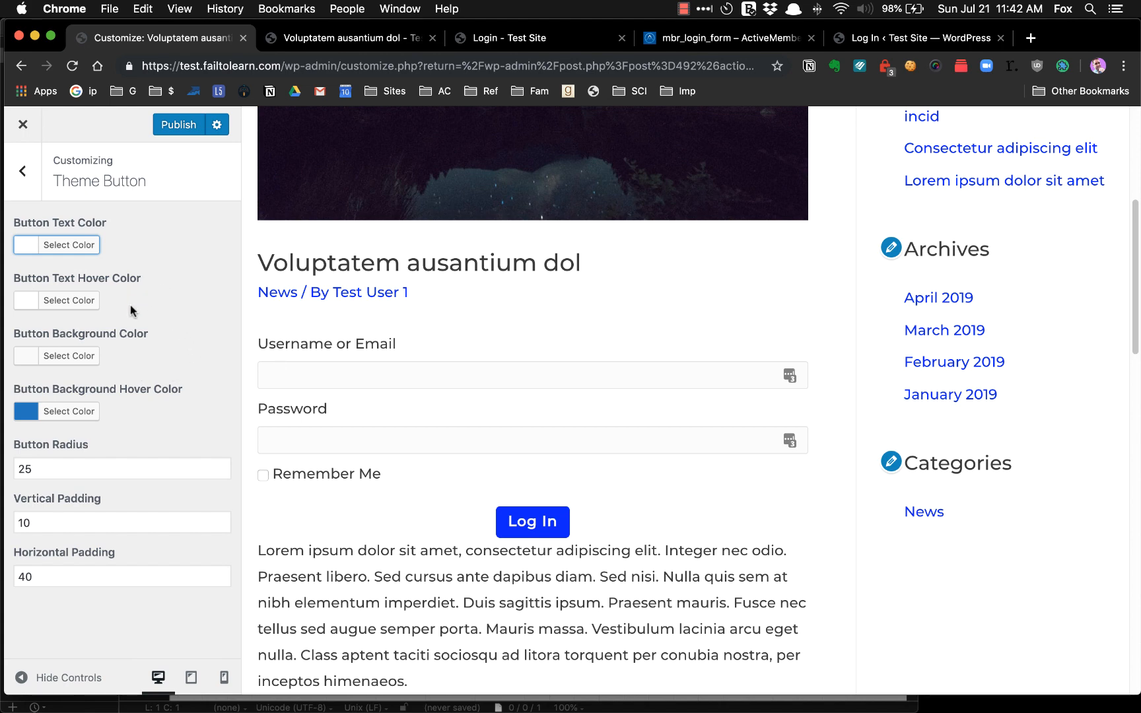
Try blue #1e73be as the button background color and change it to the red #aa002d.
click(20, 358)
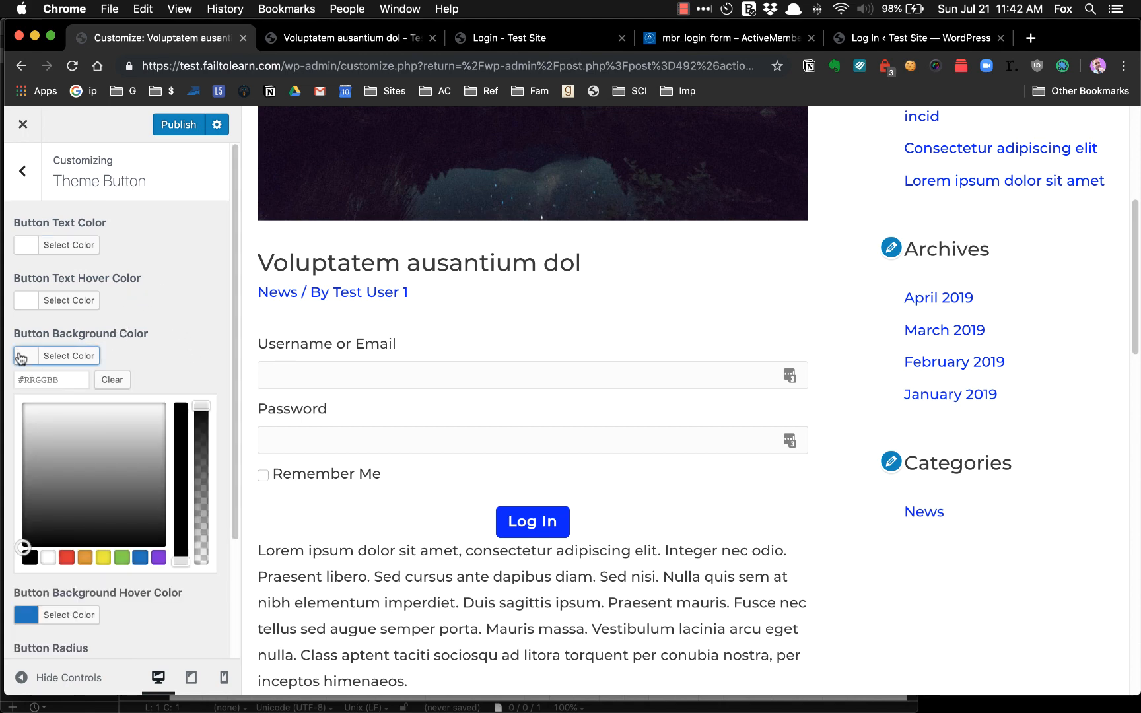
click(138, 559)
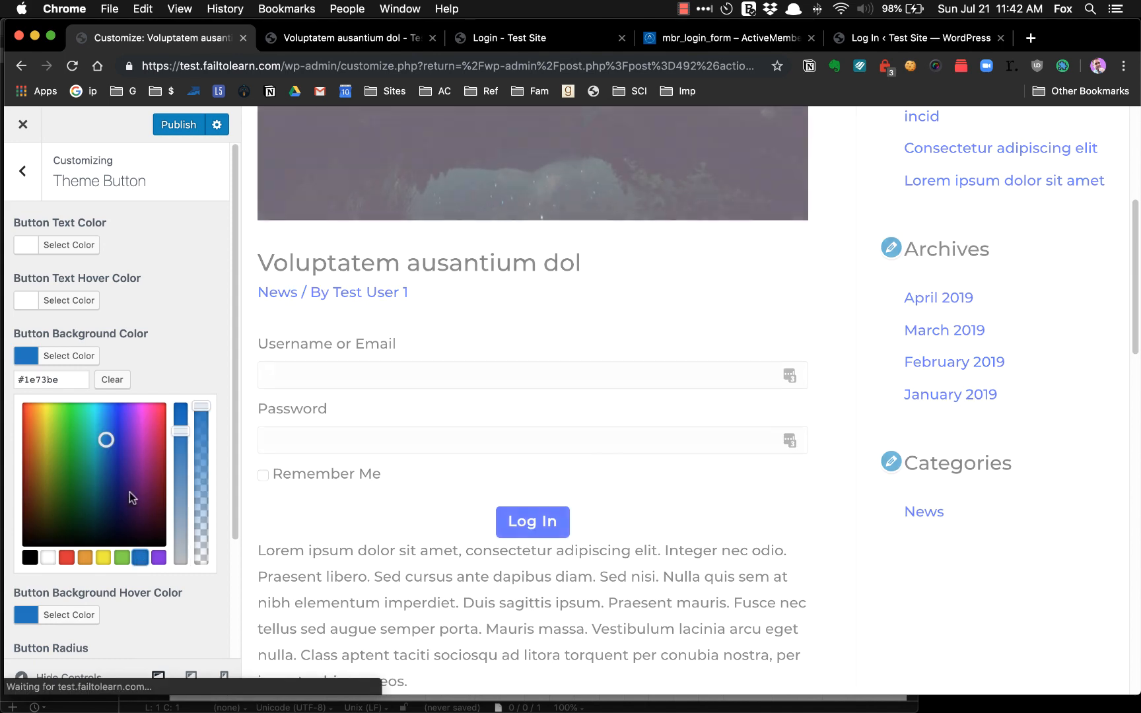
click(164, 449)
drag(164, 449, 160, 451)
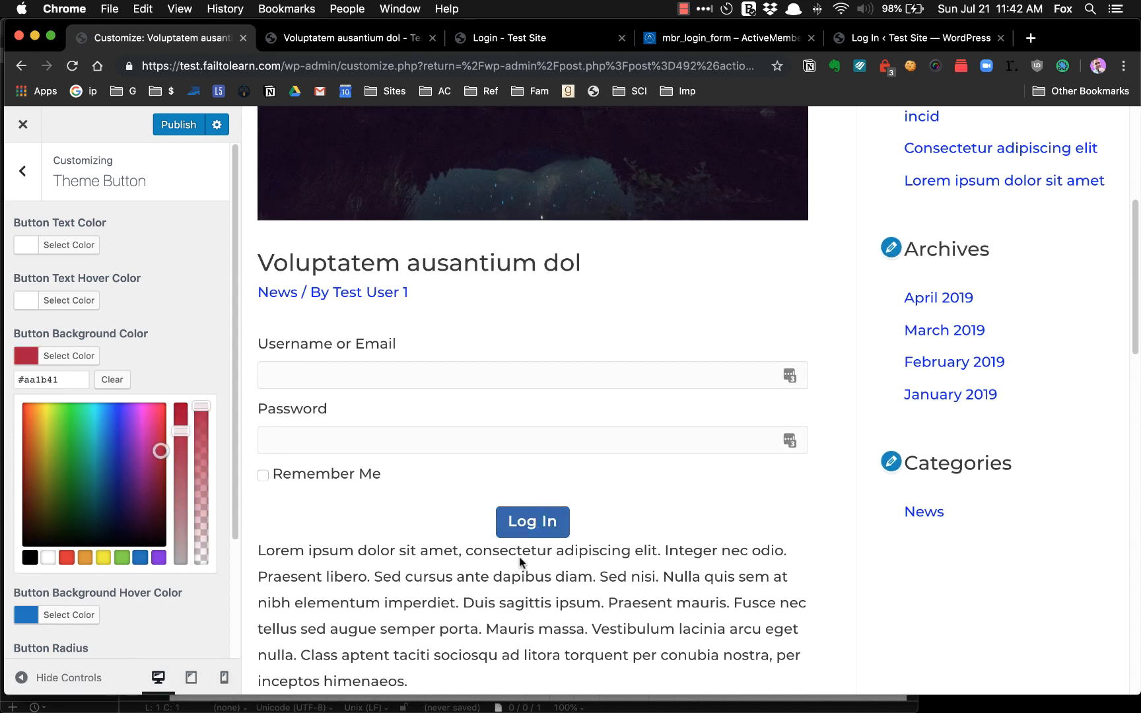
click(162, 447)
drag(181, 432, 181, 404)
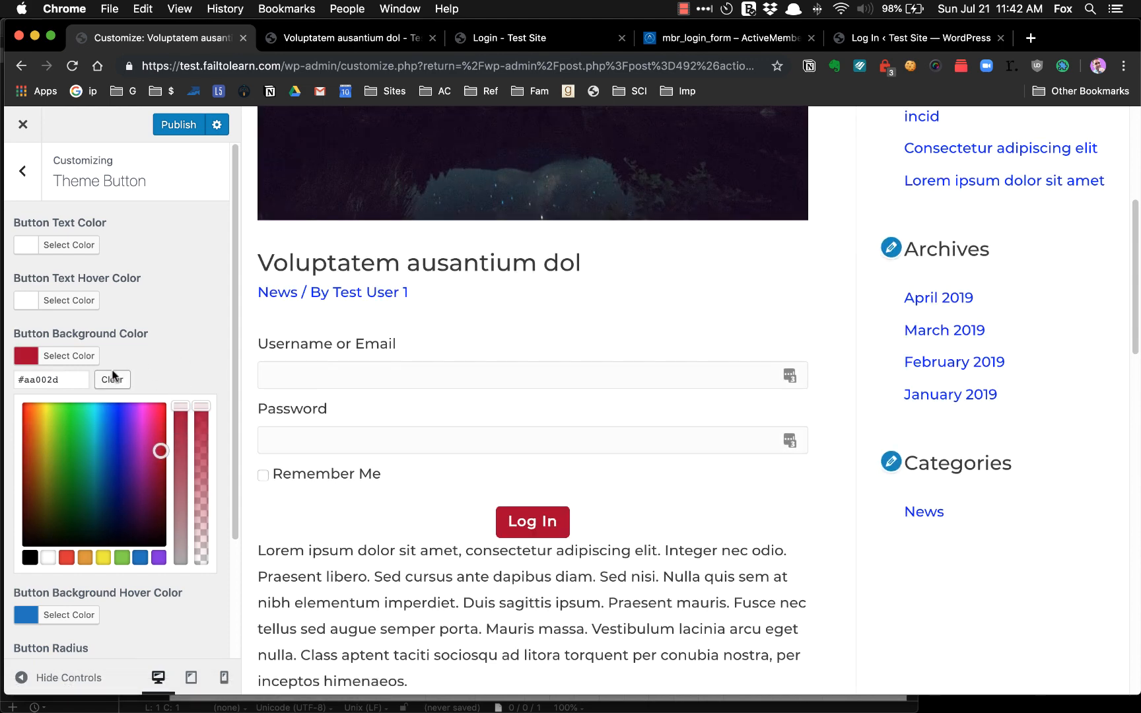
click(69, 356)
Set the button background hover color to the dark red #66001b.
click(45, 412)
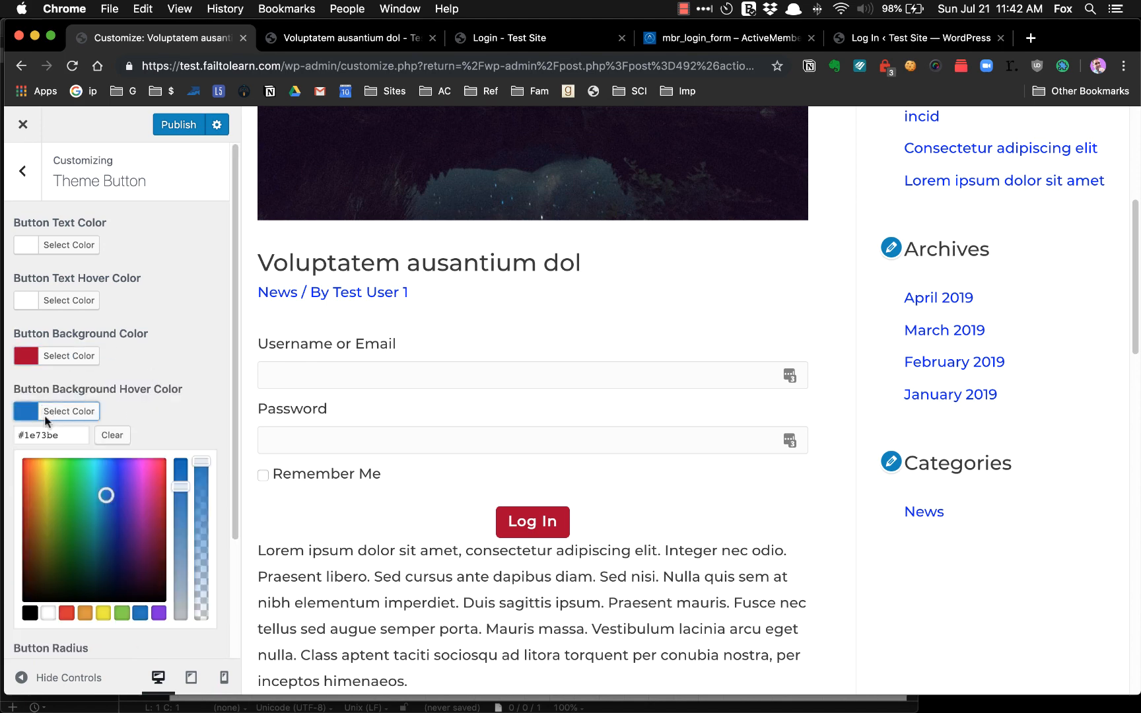
click(161, 546)
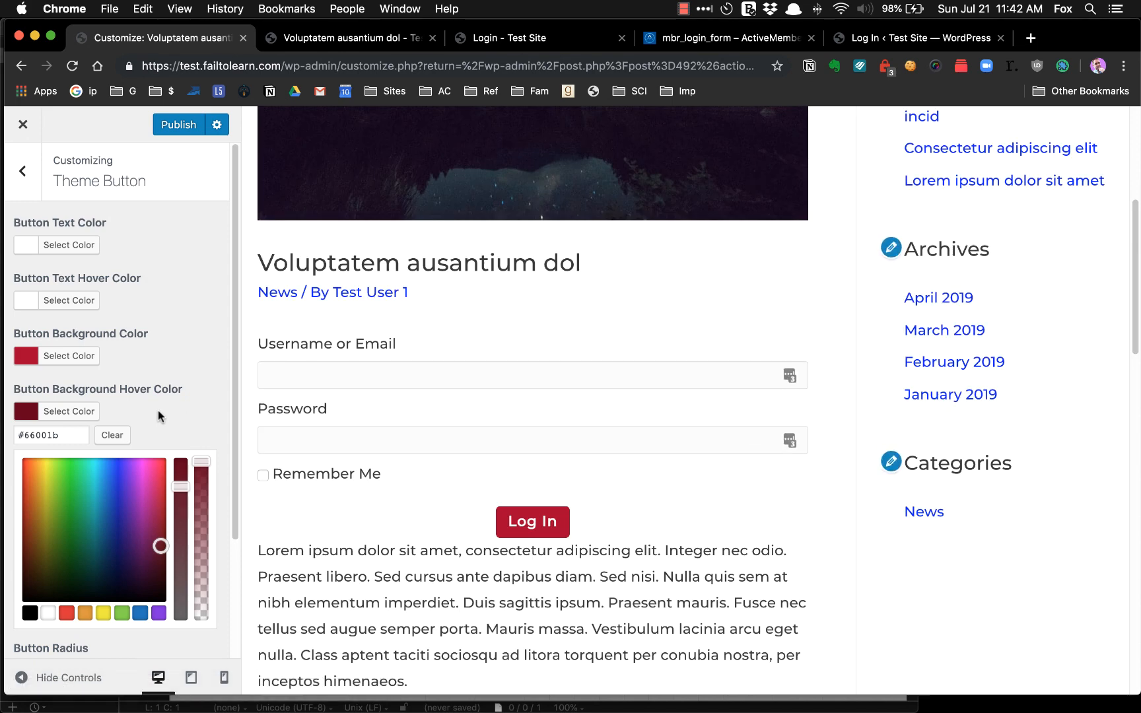
click(159, 403)
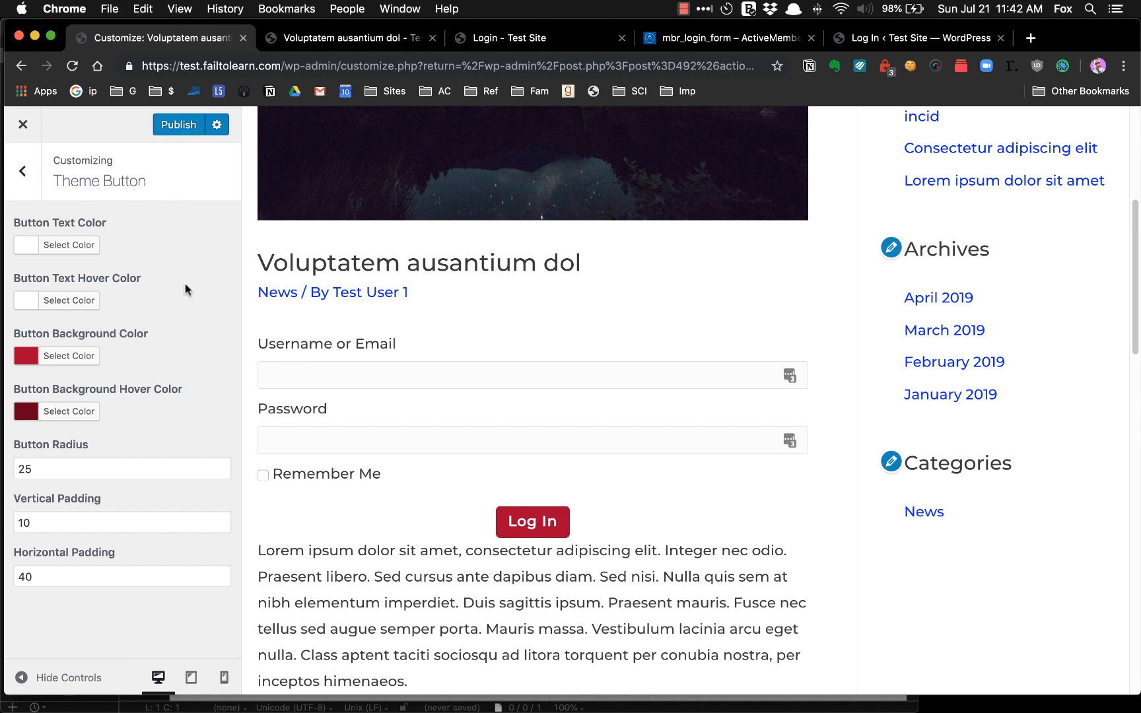
Leave the customizer without publishing the button colors and close the live post.
click(22, 125)
click(707, 179)
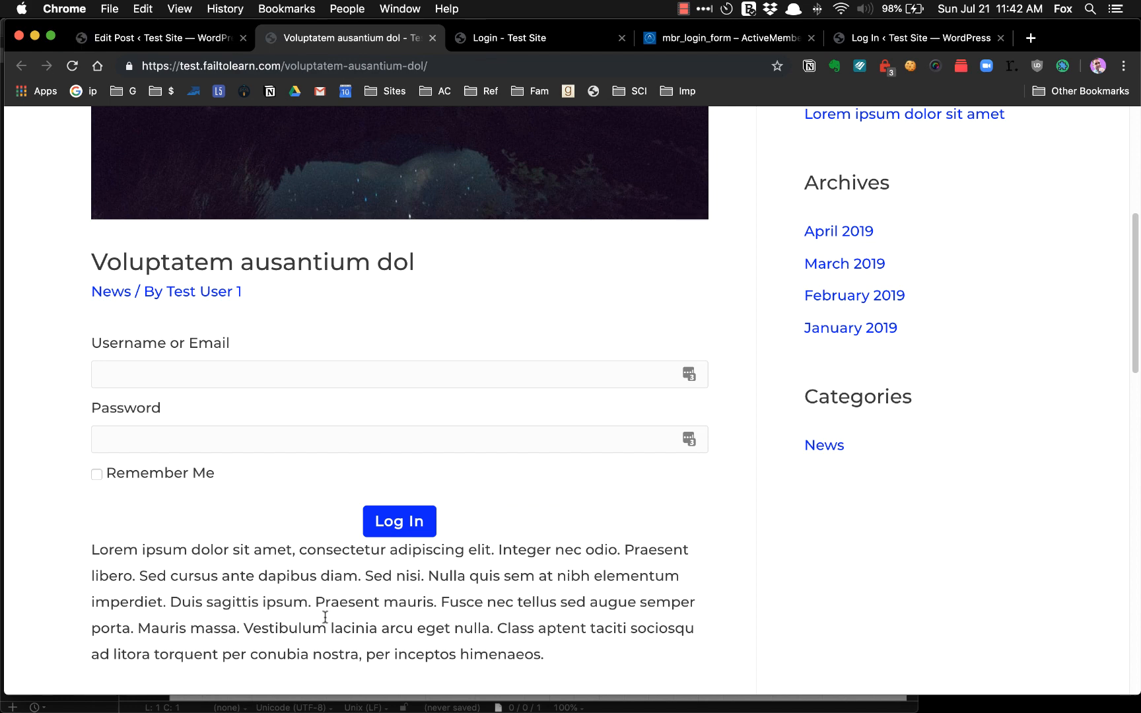
click(433, 39)
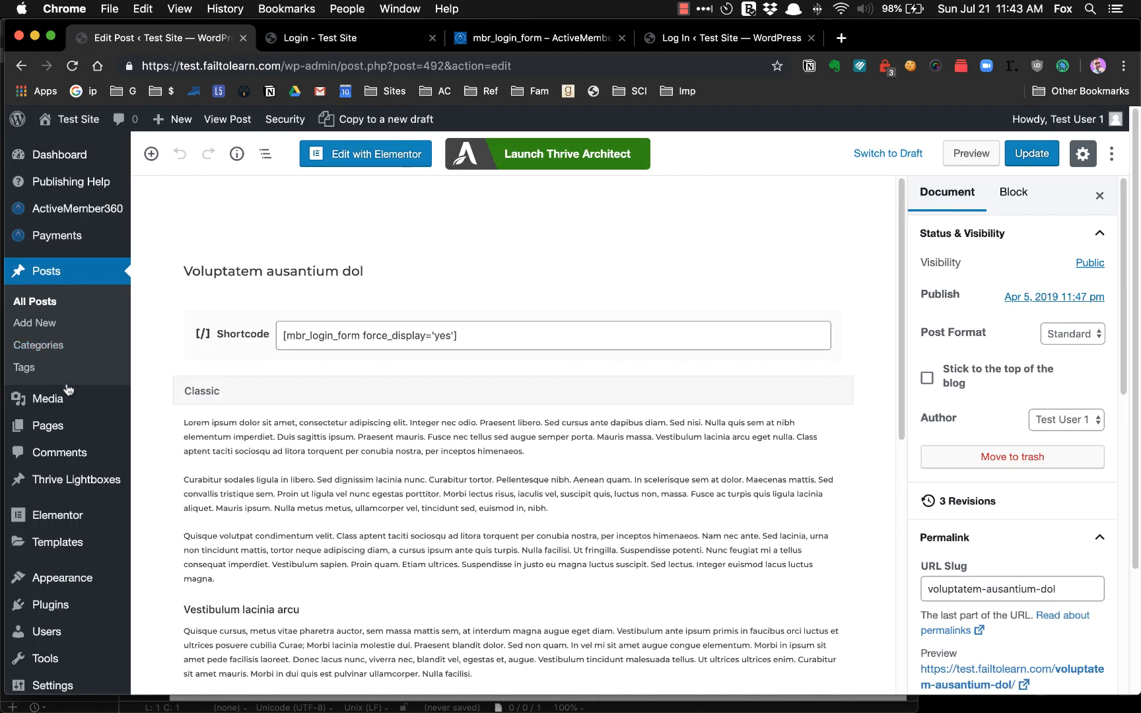
Open the Login page for editing from the list of all pages.
mouse_move(58, 428)
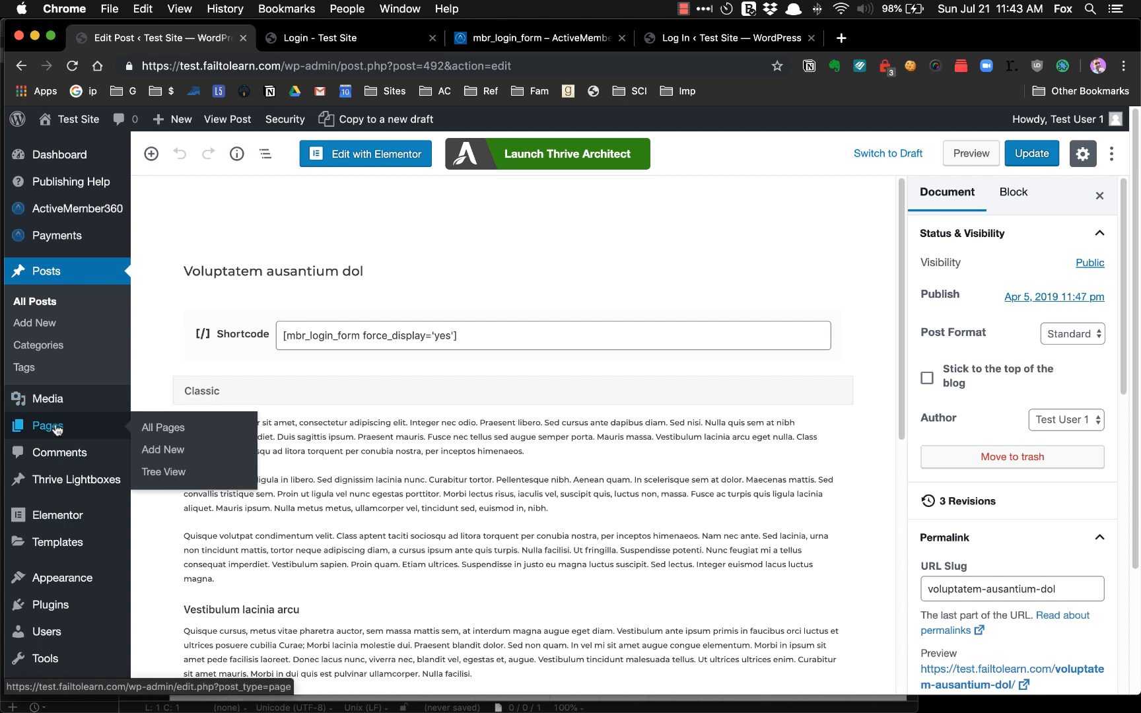
click(196, 437)
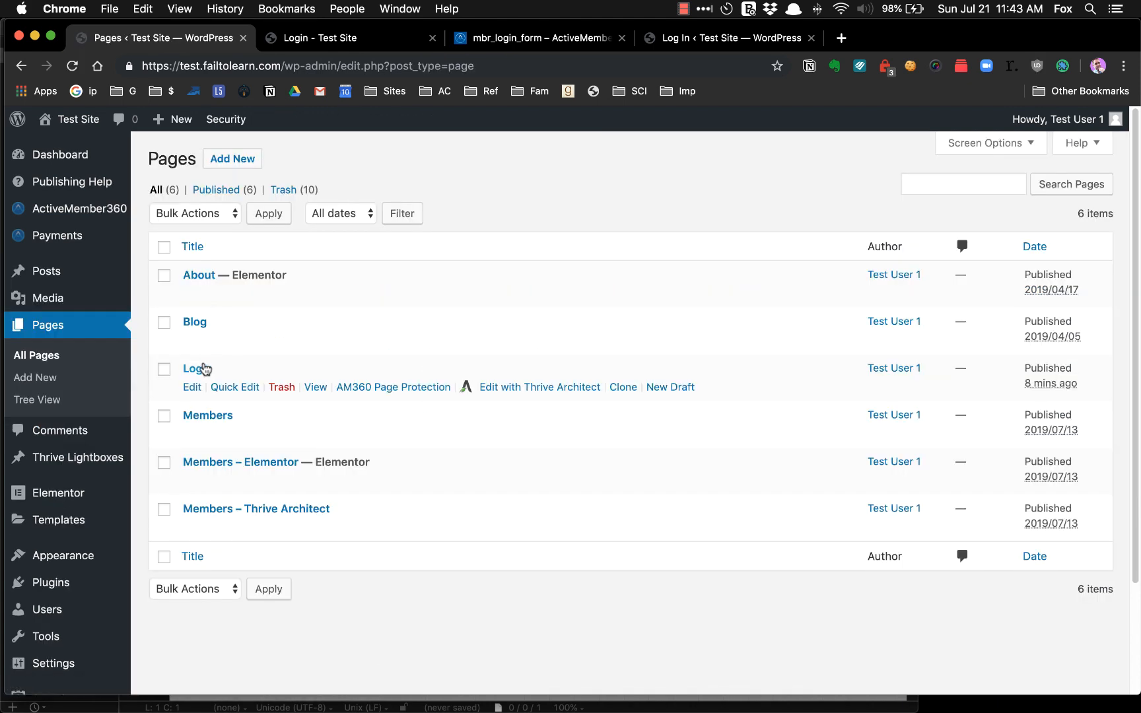
click(194, 388)
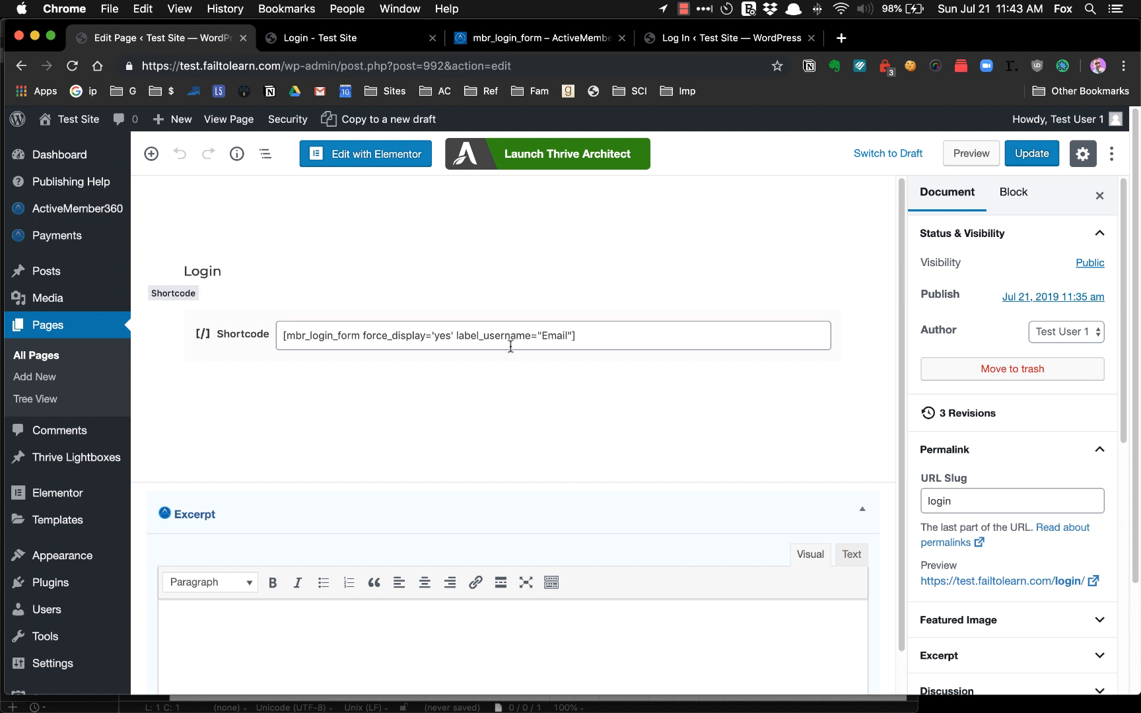
View the live Login page and return to the WordPress admin.
click(320, 39)
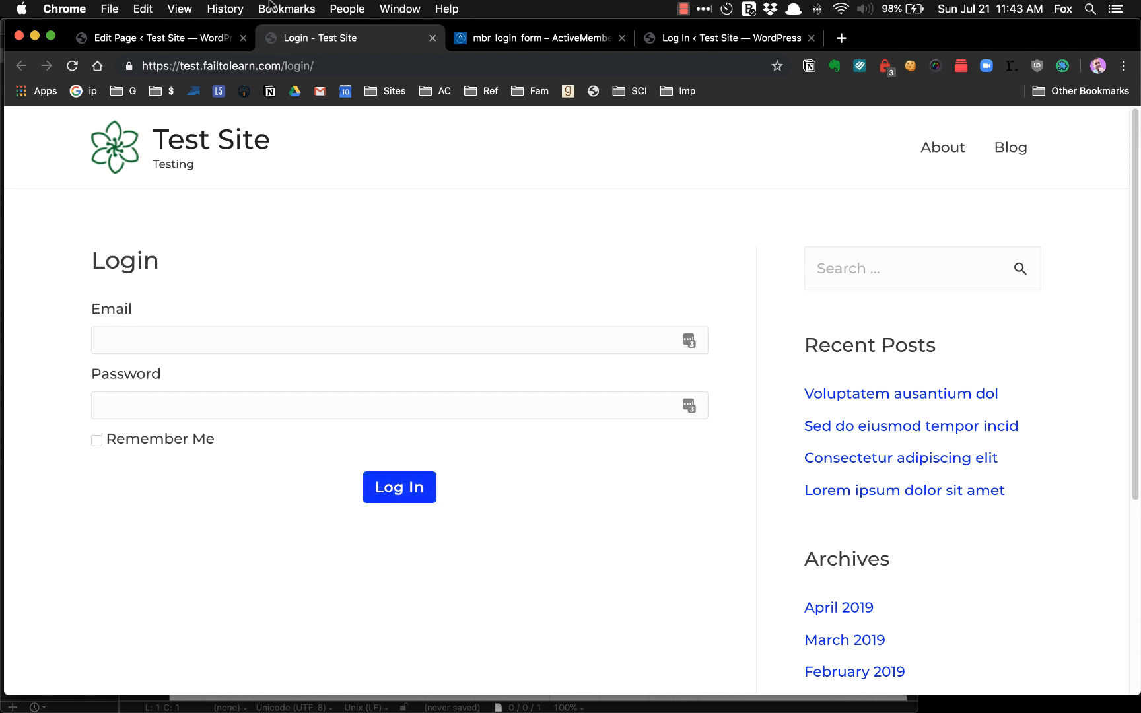
click(158, 40)
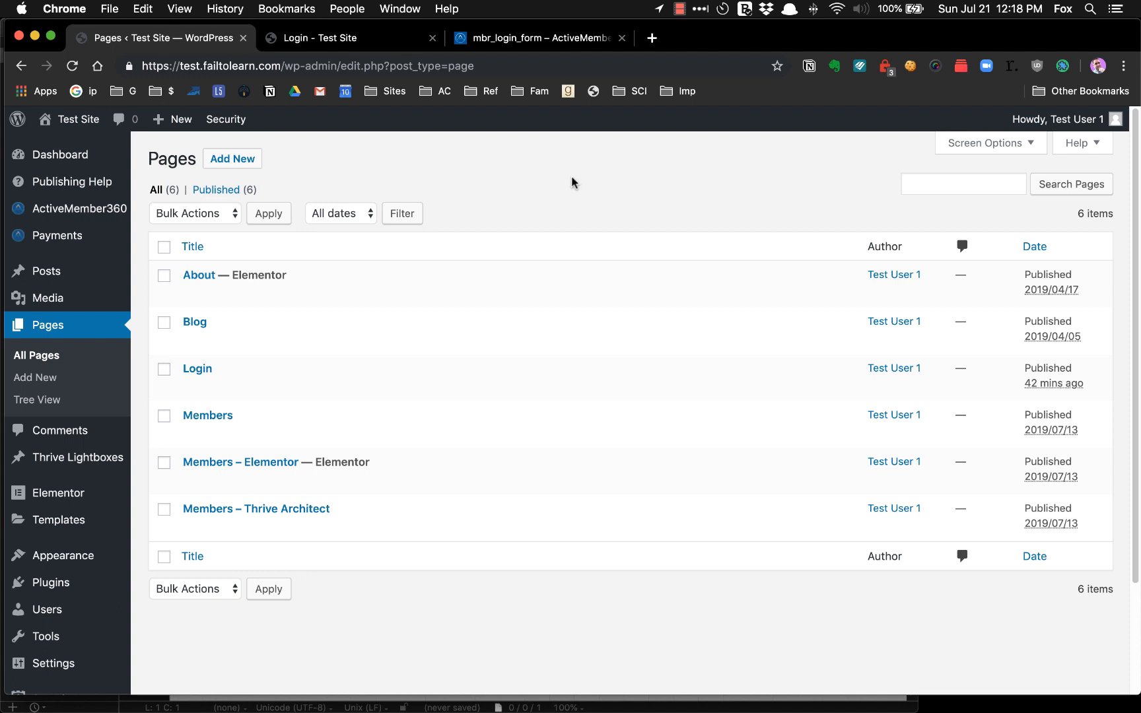
Create a new page titled "Login-Elementor", publish it, and close the publishing confirmation.
click(254, 159)
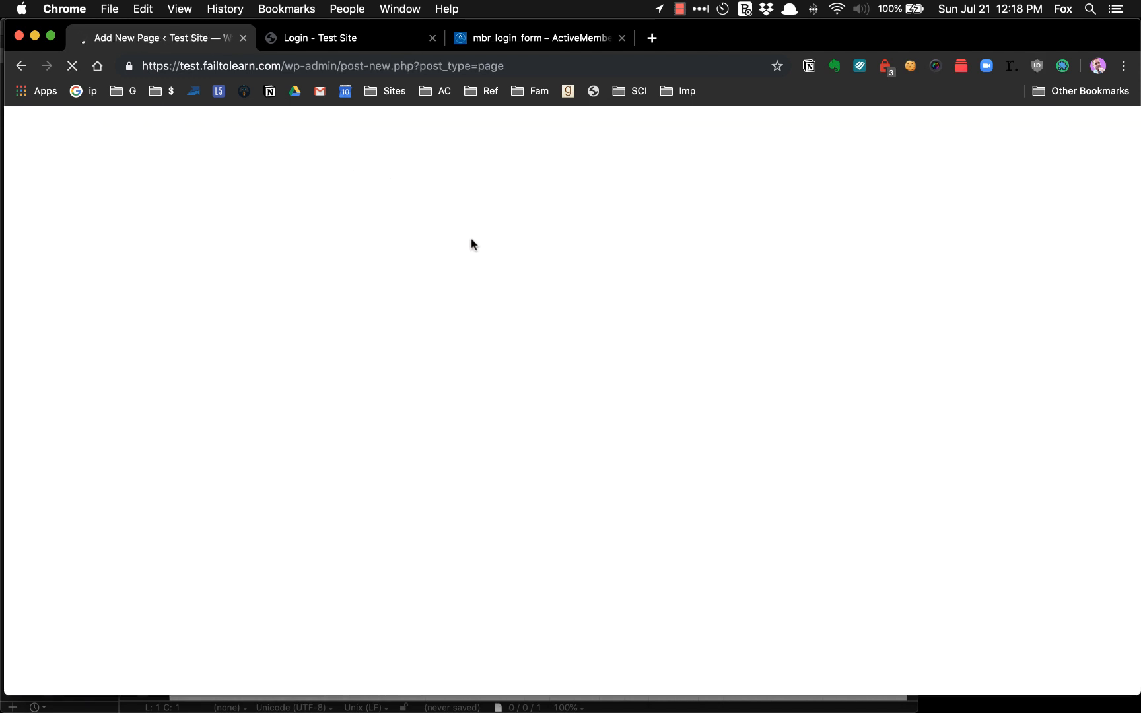
text(Login-elemontor)
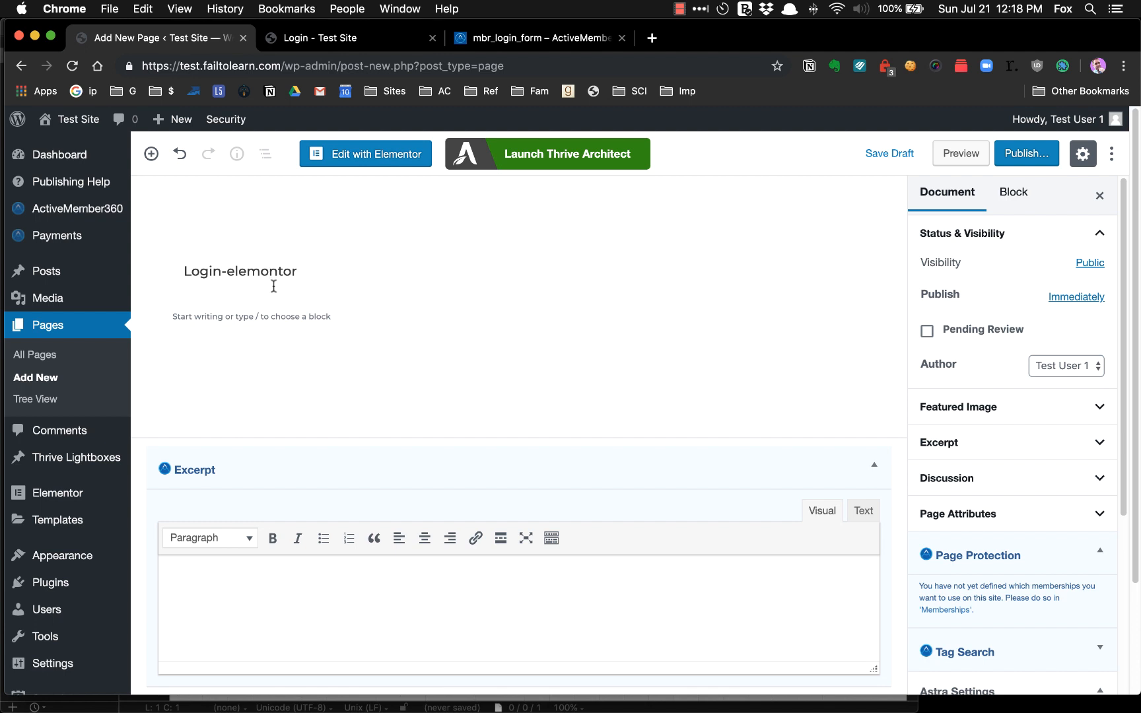
key(BackSpace)
text(e)
key(BackSpace)
text(E)
click(1039, 157)
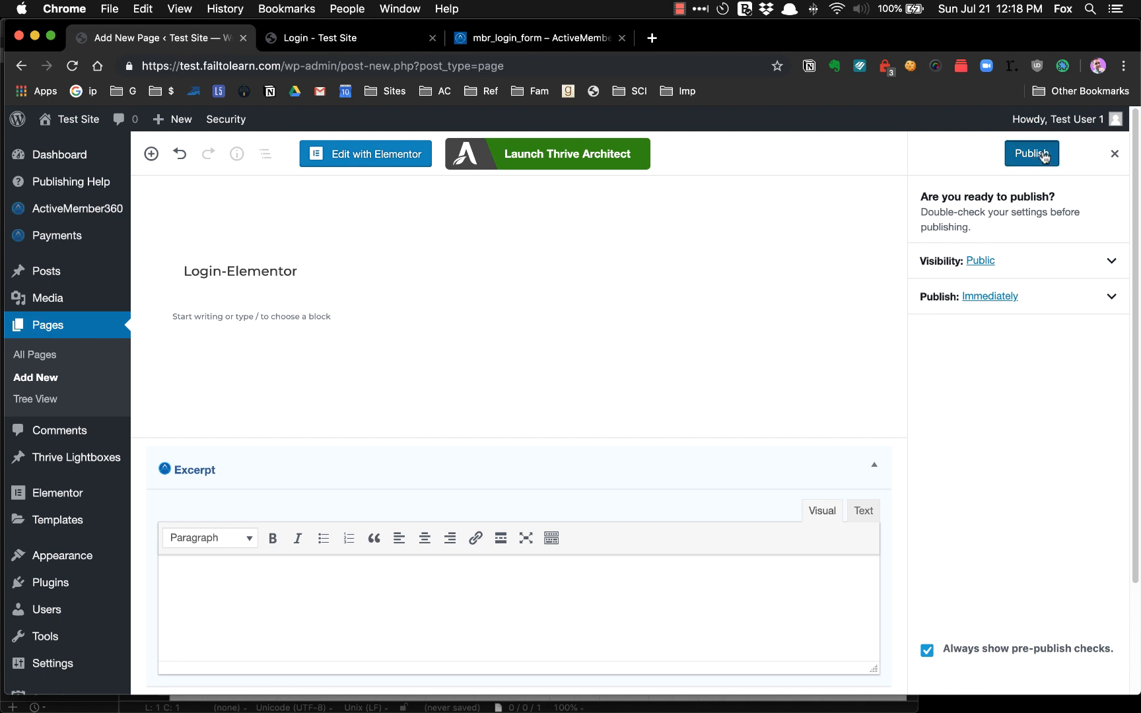
click(1043, 156)
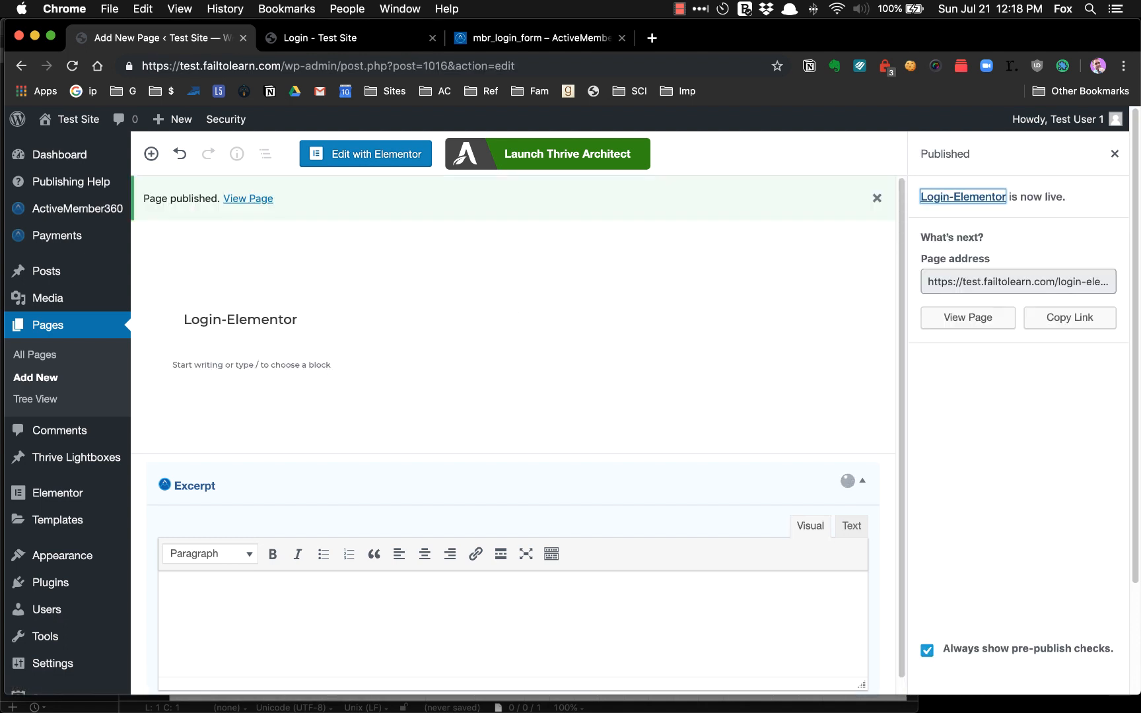
click(1114, 153)
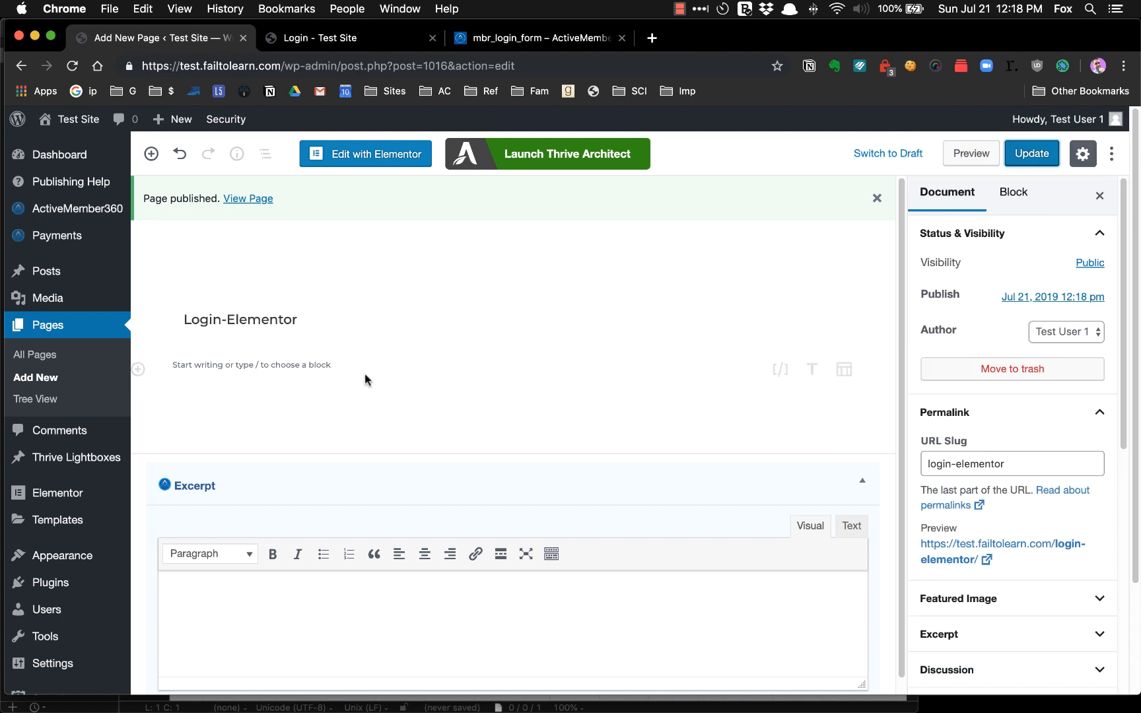
Turn on Disable Title in the page's Astra settings and view the live Login-Elementor page in a separate tab.
scroll(1004, 377, down, 10)
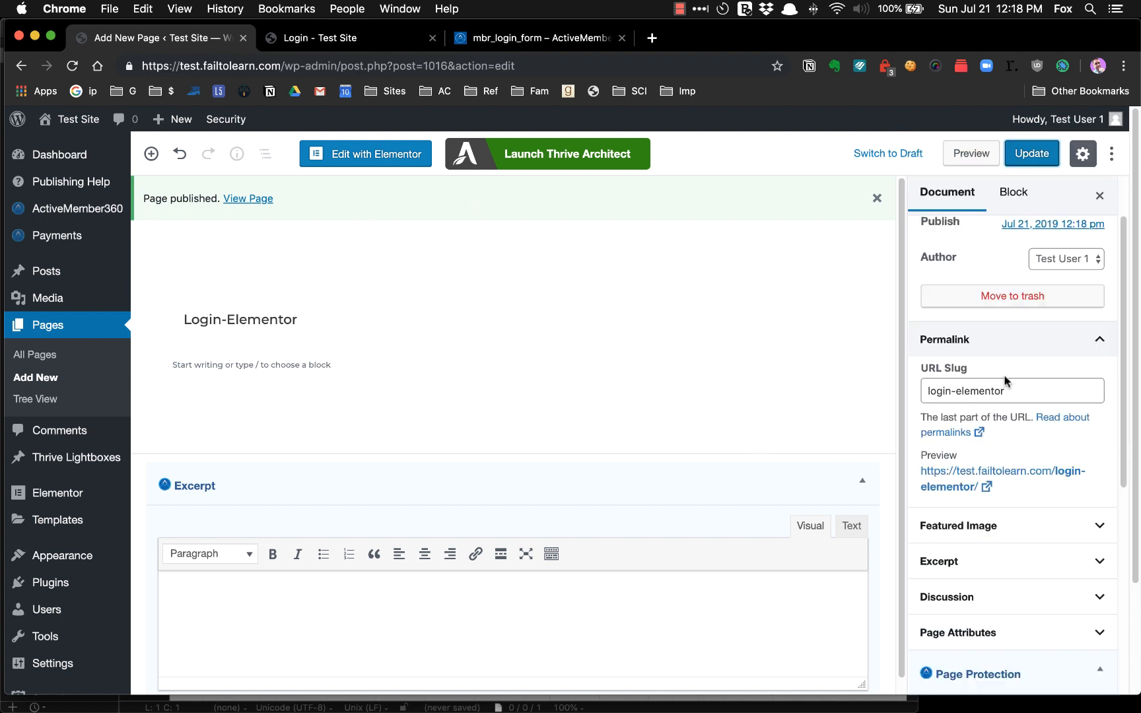
scroll(1005, 378, down, 4)
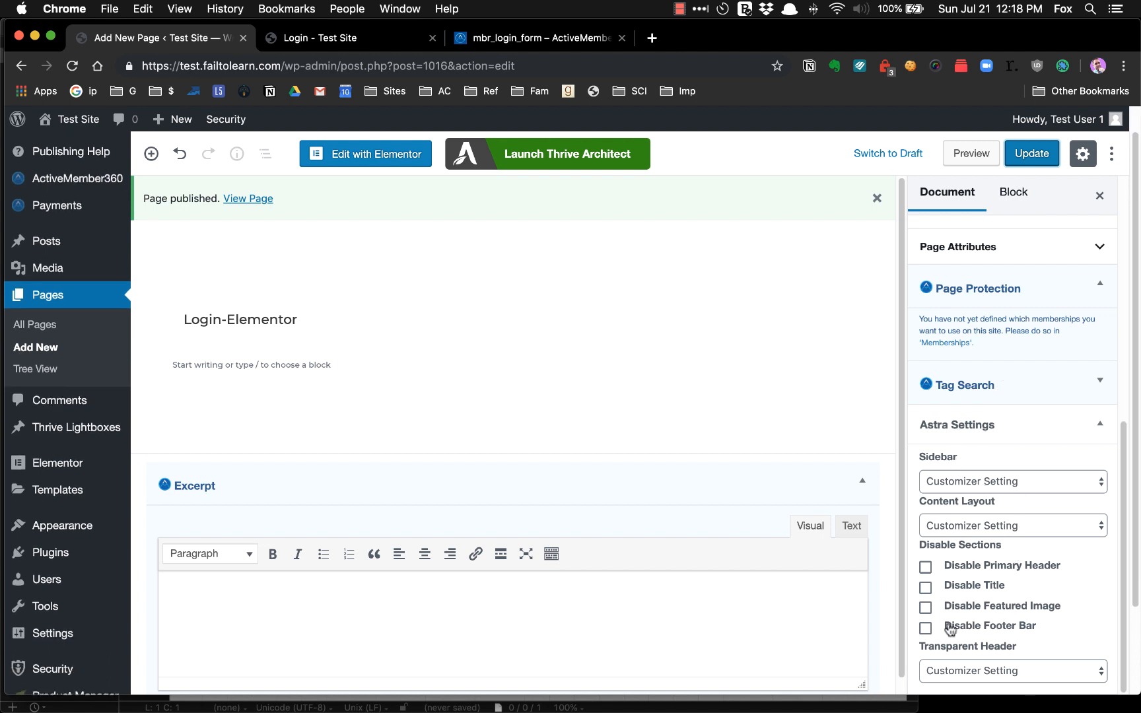
click(926, 588)
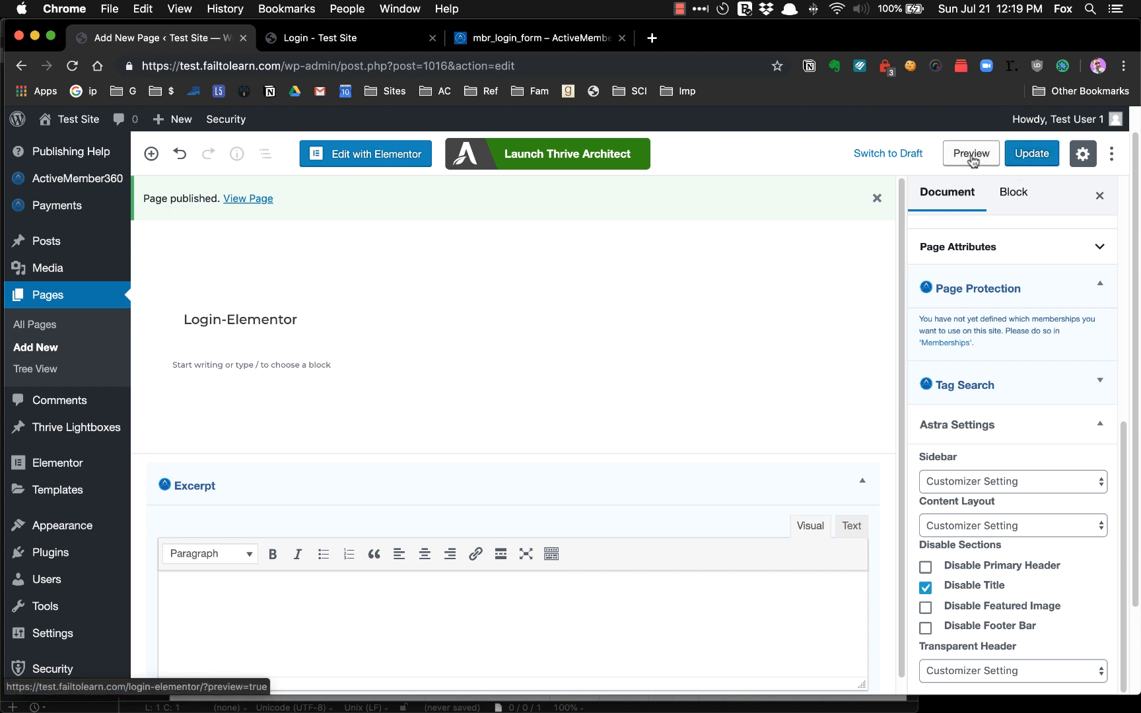
super+click(248, 198)
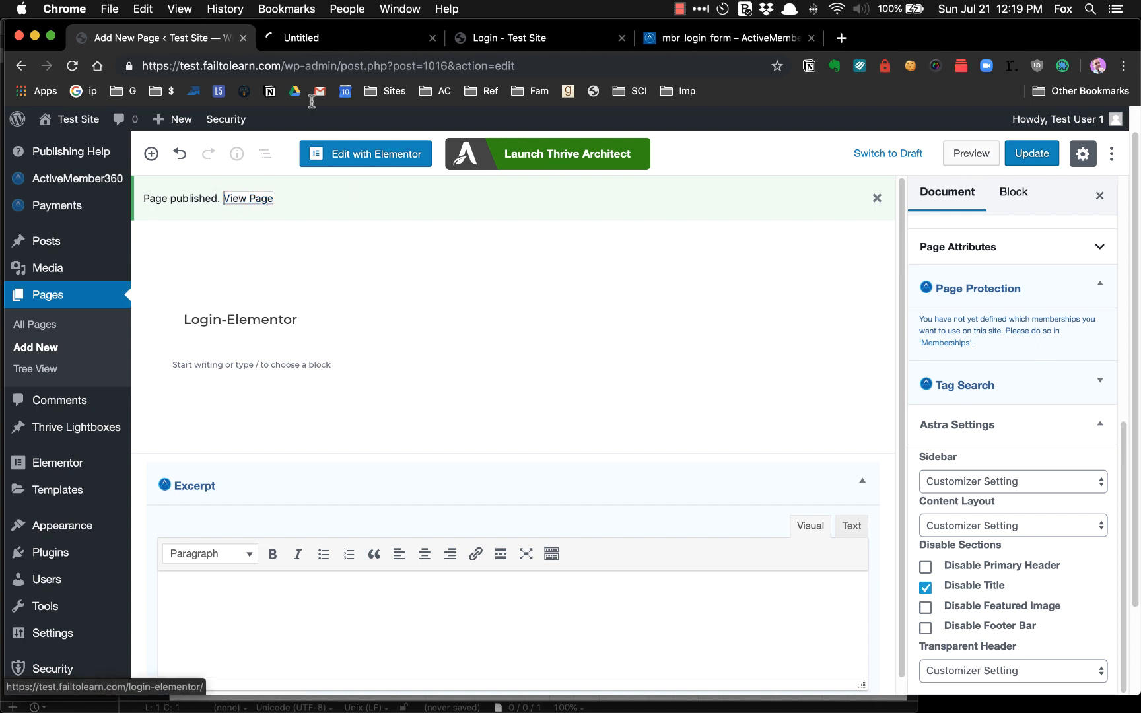
click(325, 41)
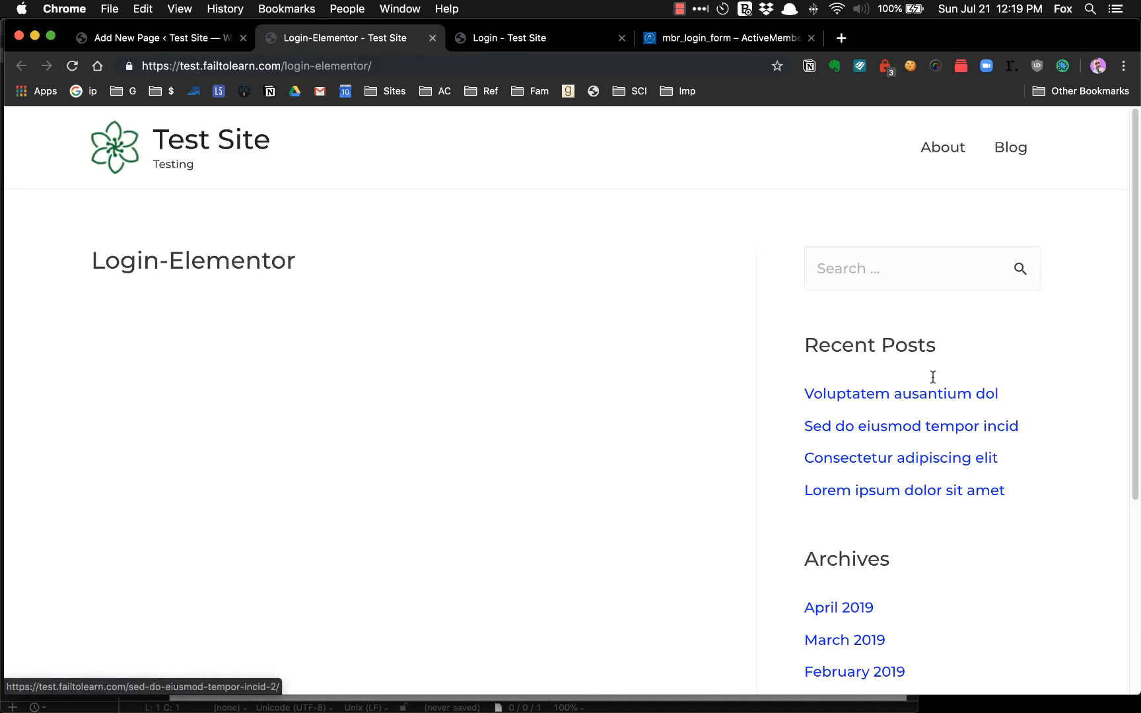
click(158, 41)
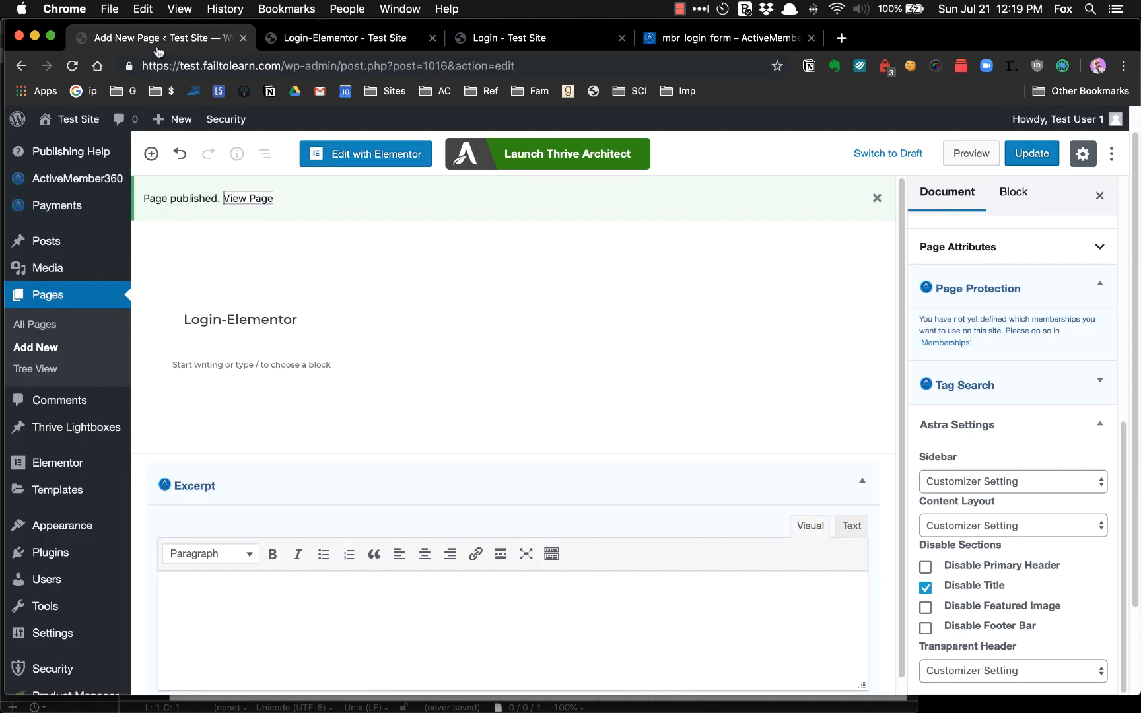
Turn Disable Title off, set the page's Astra sidebar option to No Sidebar, update the page, and reload its live view.
click(926, 587)
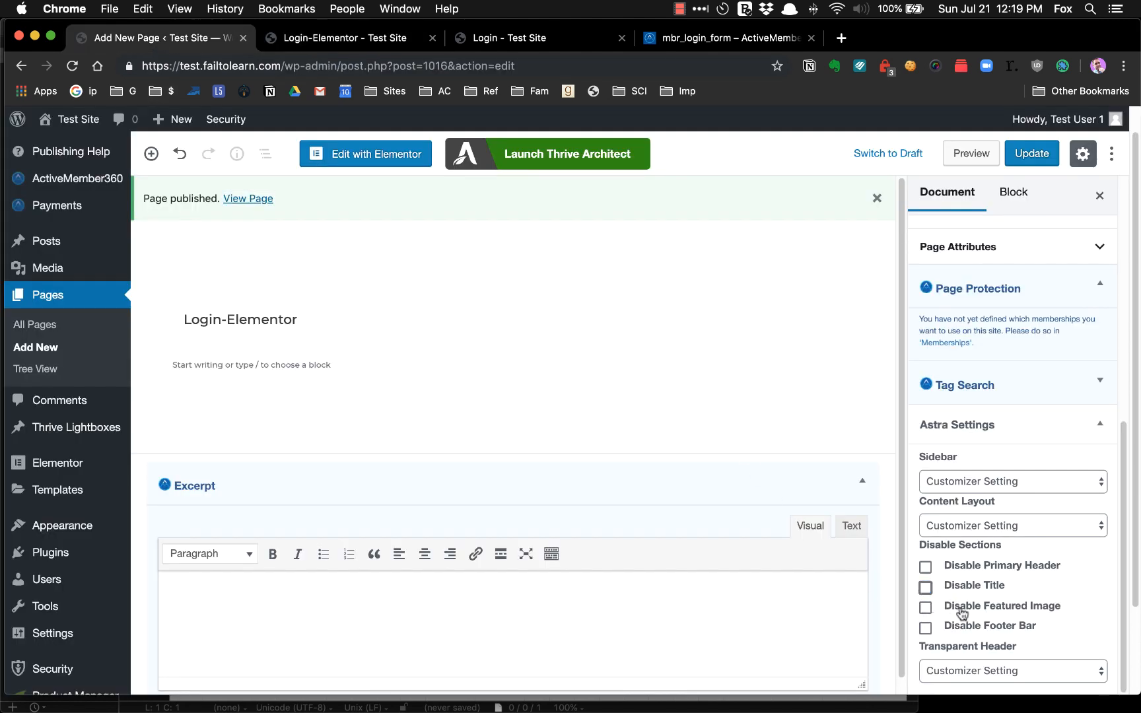
click(1095, 481)
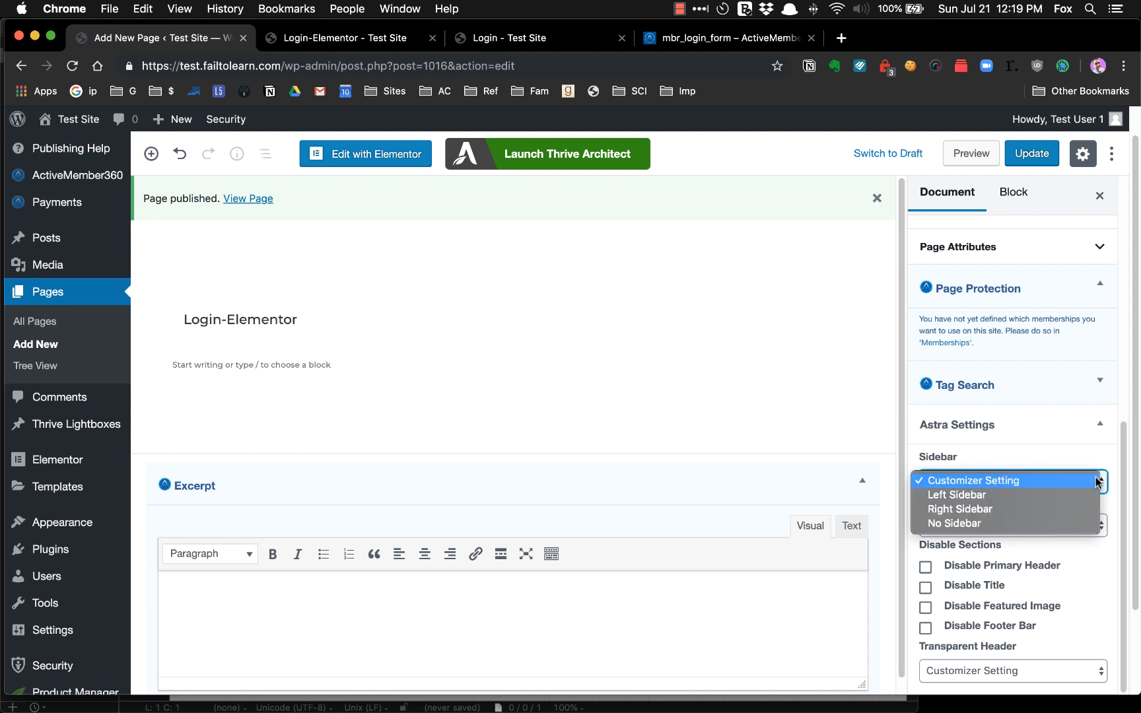
click(1024, 523)
click(1022, 154)
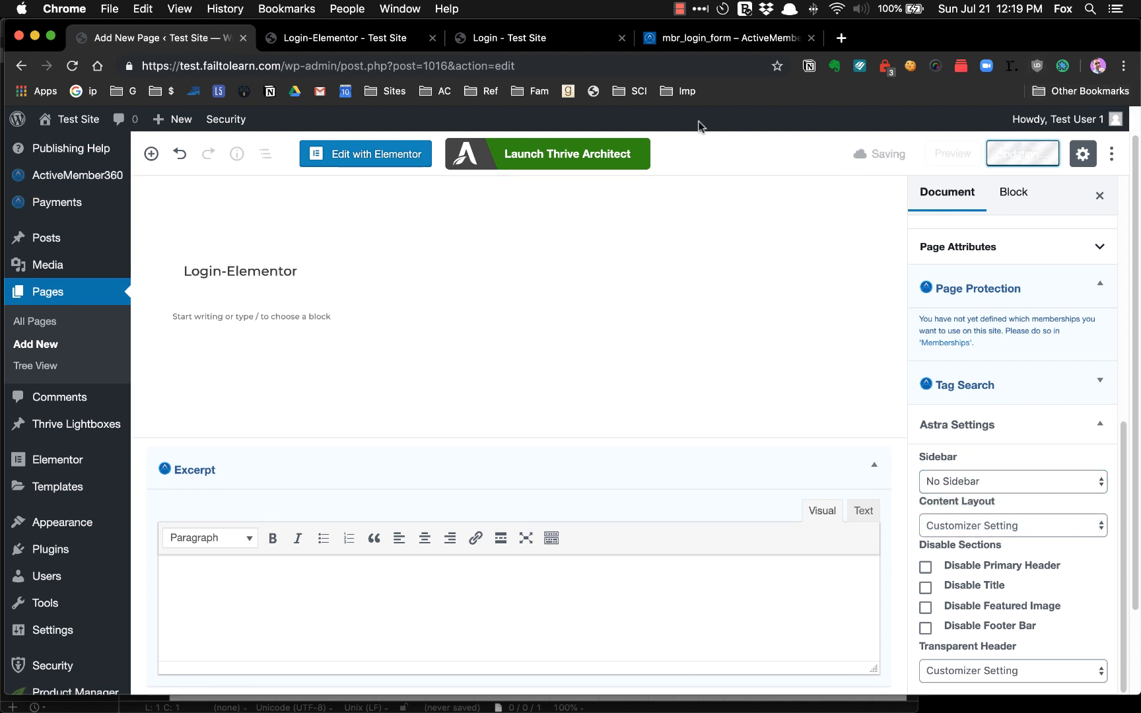
click(357, 46)
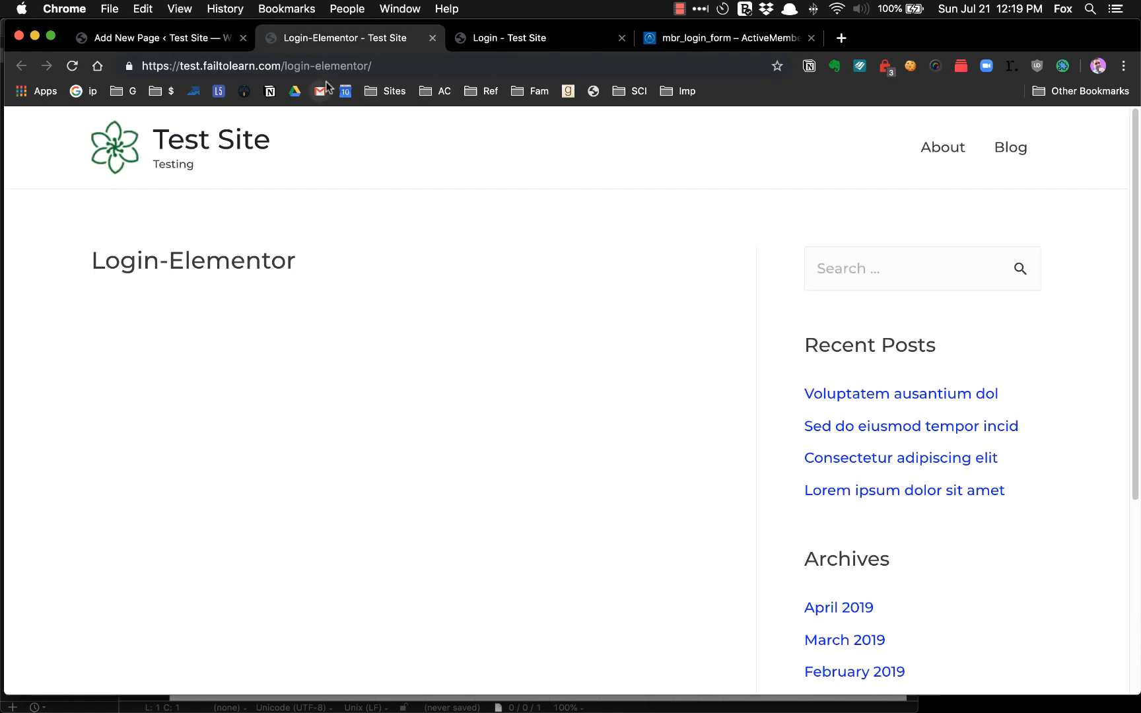
key(super+r)
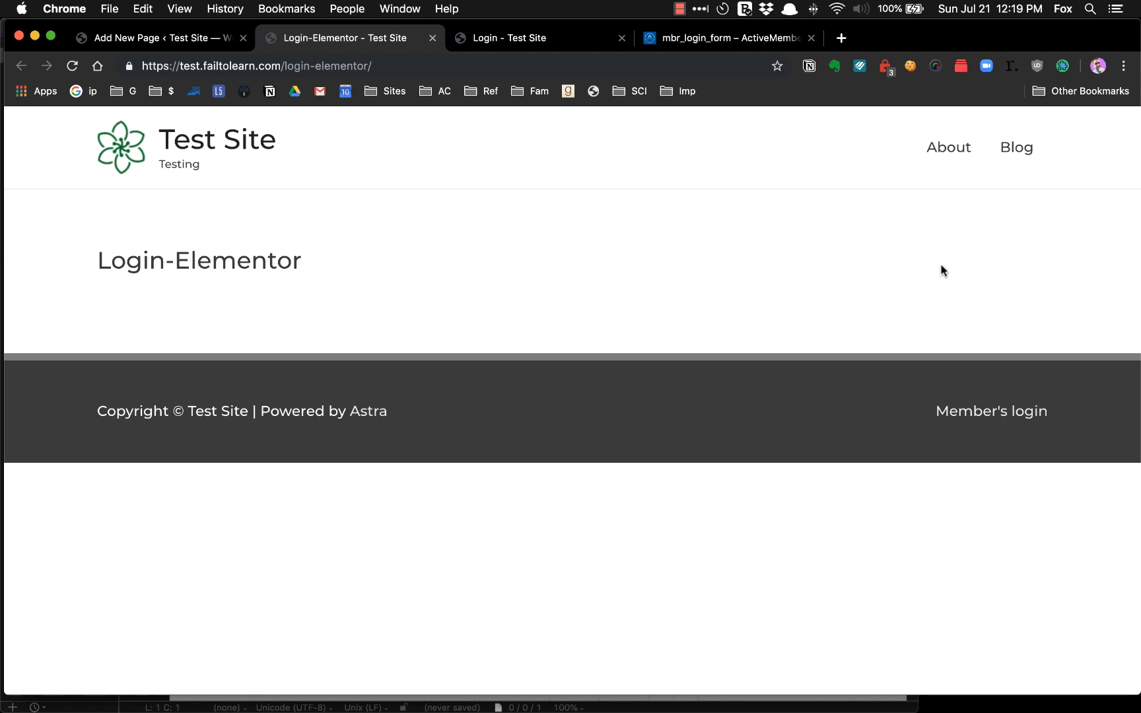
Keep No Sidebar, turn on Disable Title in the Astra settings, update the page, and reload its live view.
click(152, 38)
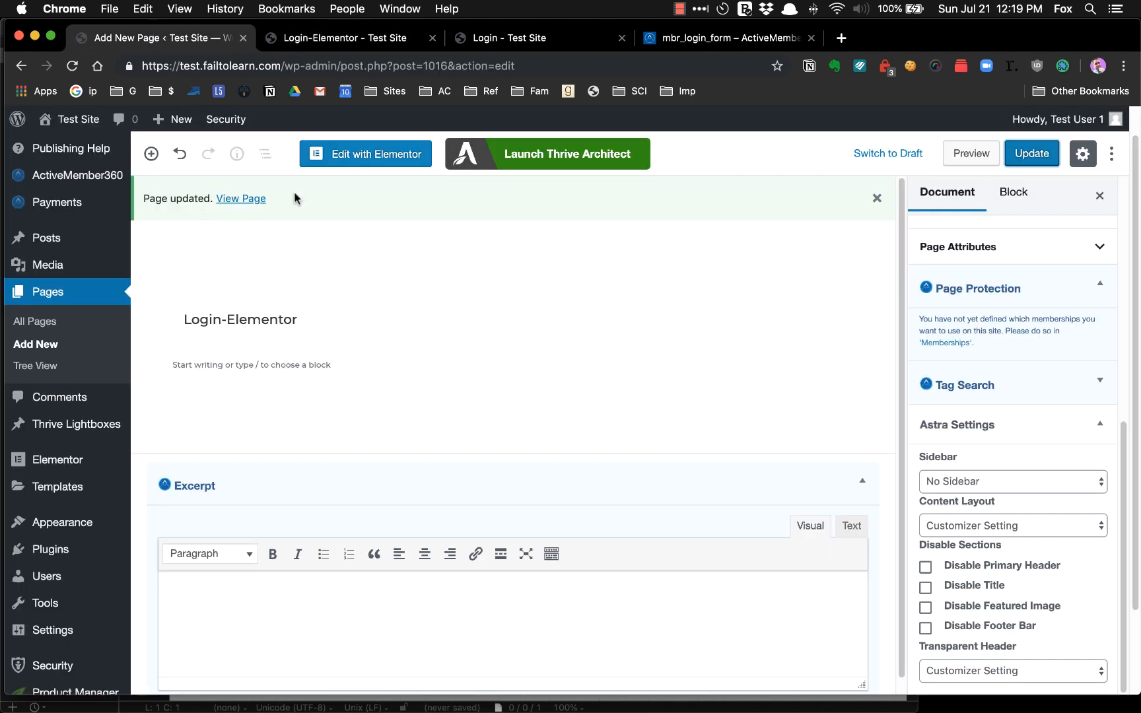
click(1023, 480)
click(1009, 482)
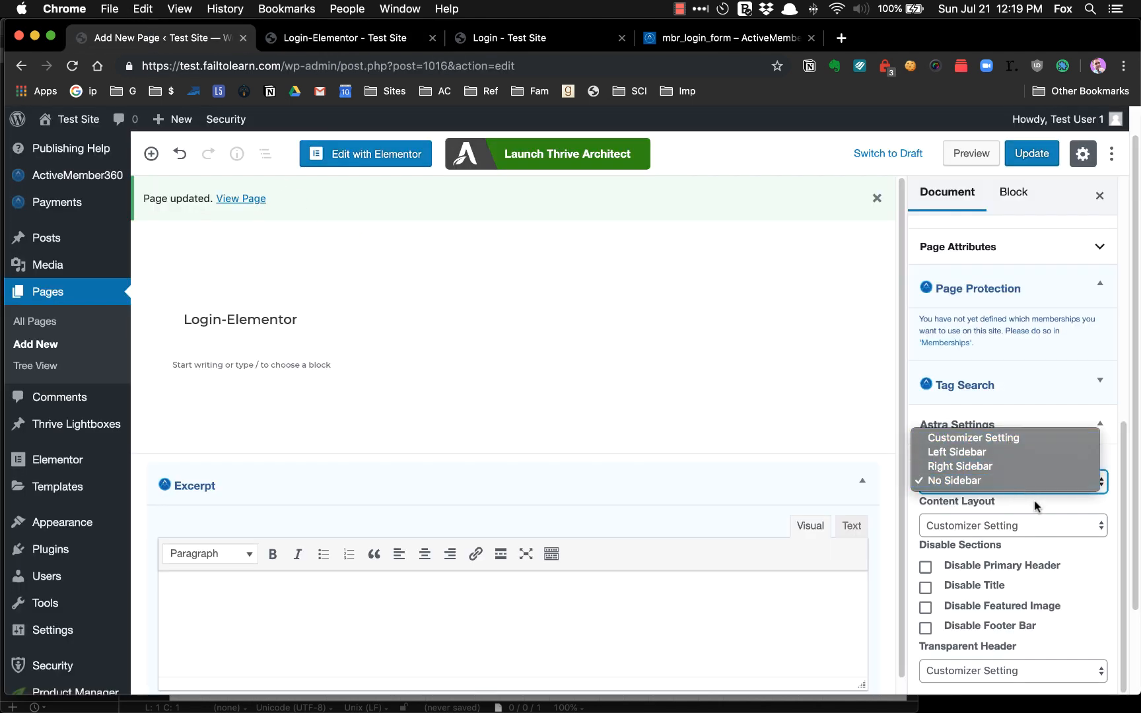
click(925, 587)
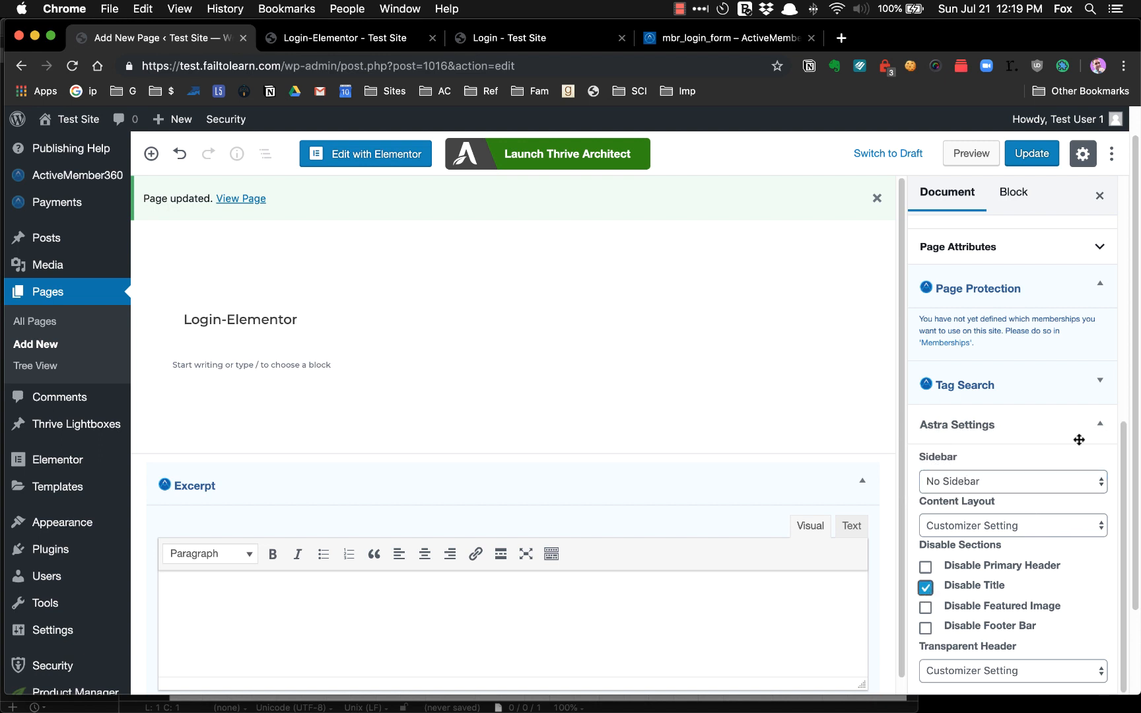
click(1031, 155)
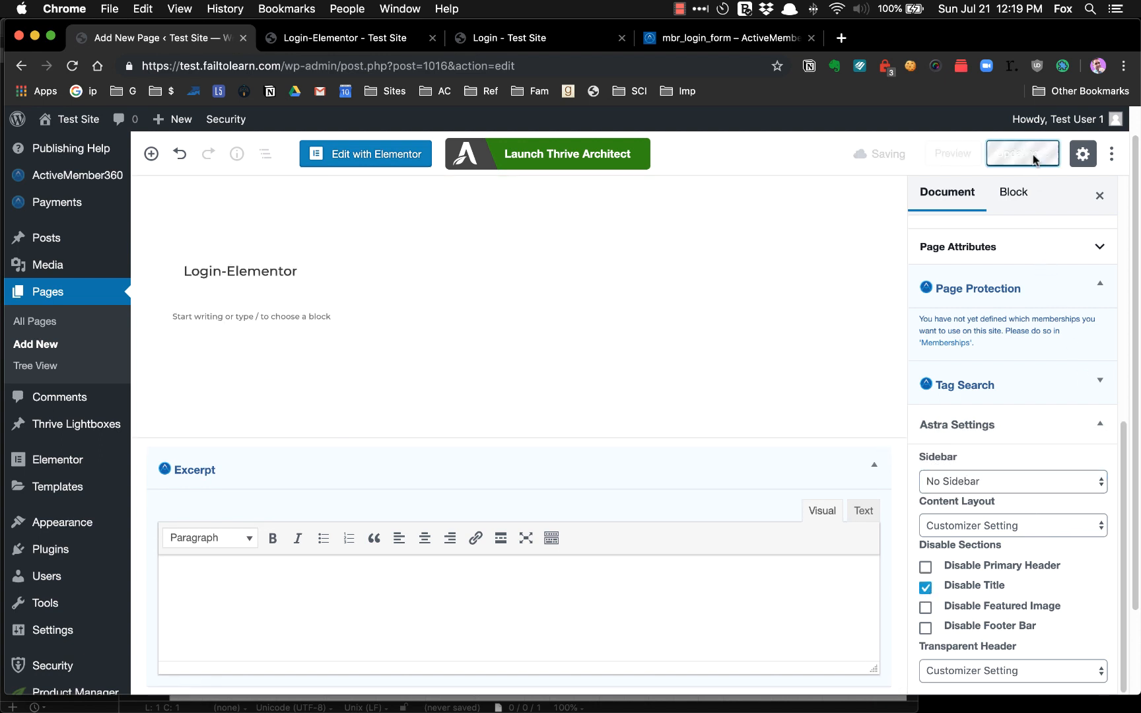
click(350, 41)
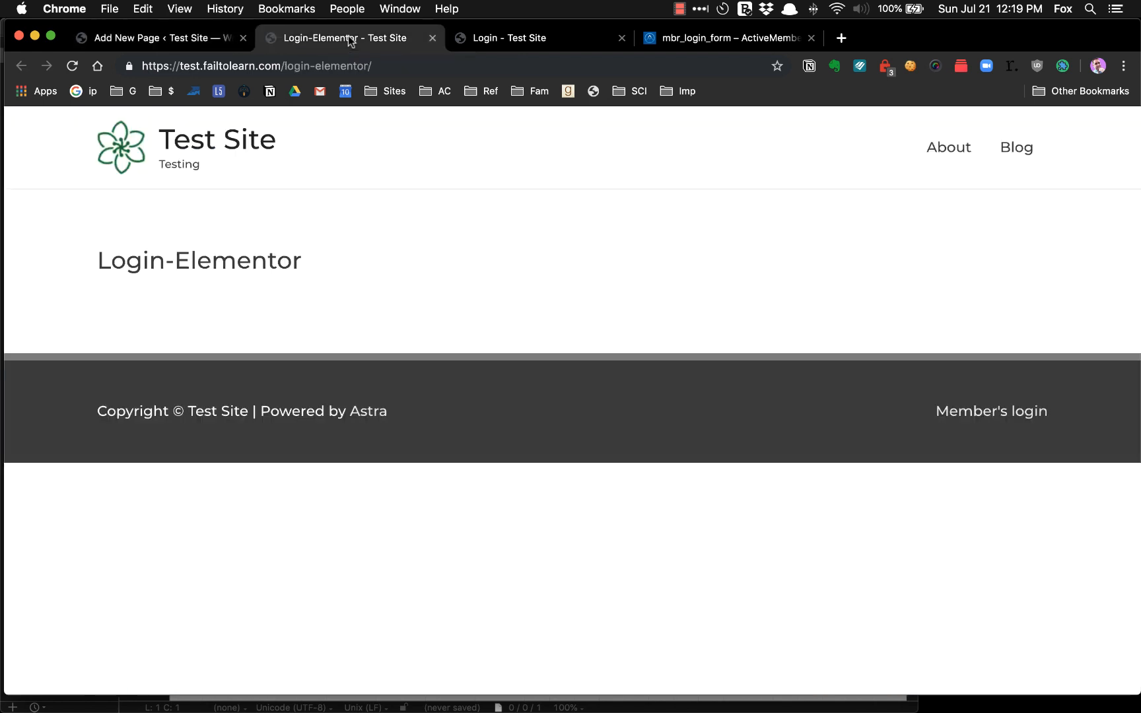
key(super+r)
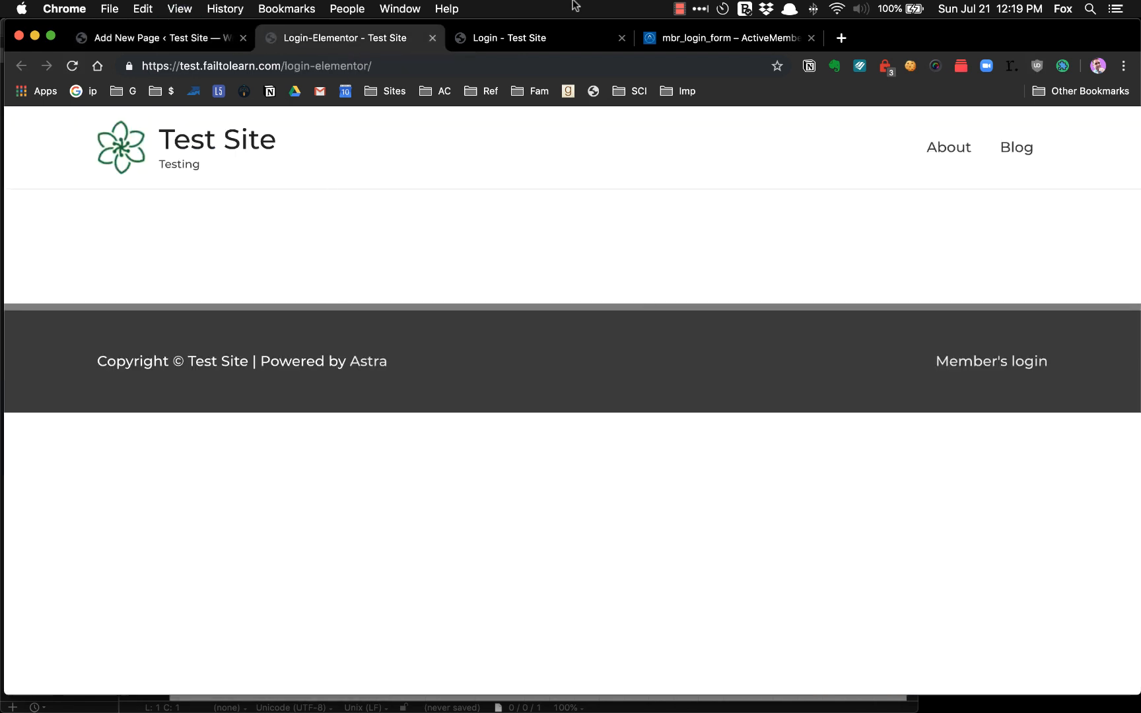
Open the Login-Elementor page in the Elementor editor and close the Navigator.
click(157, 38)
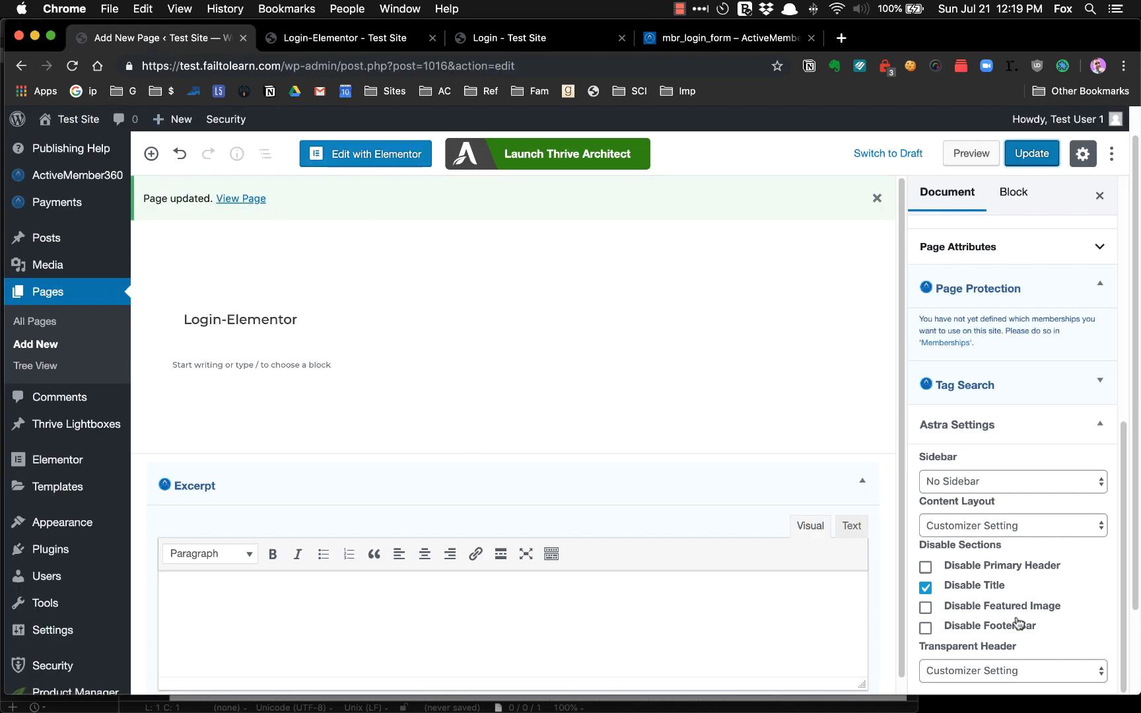
click(394, 163)
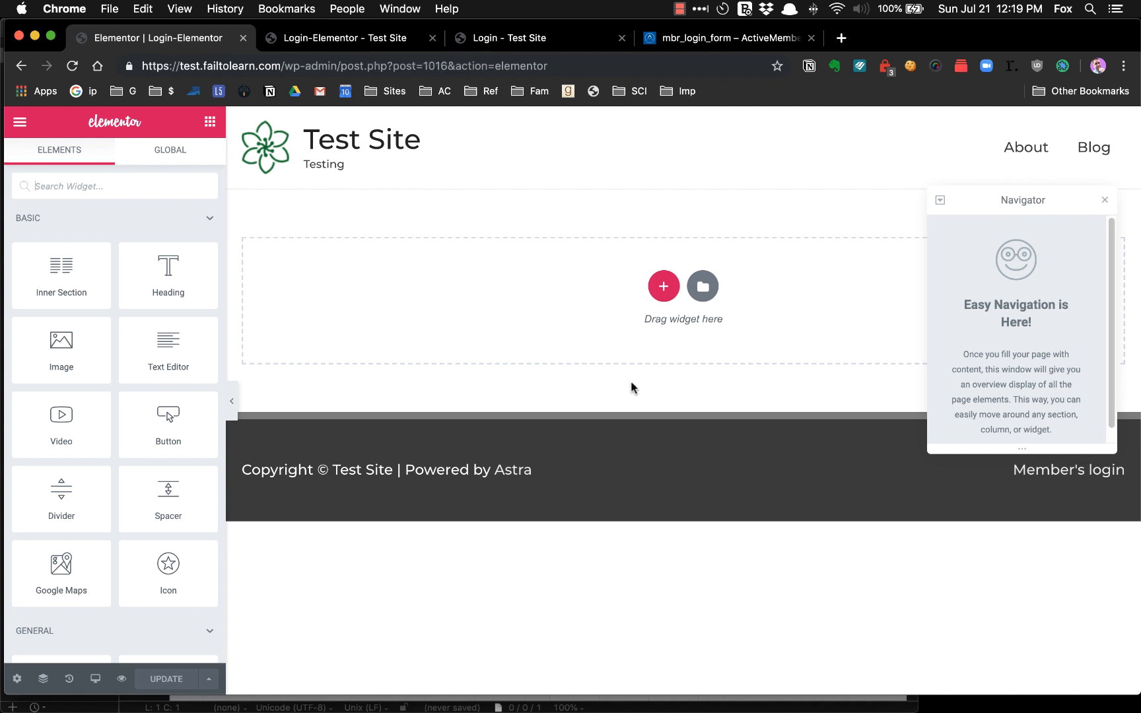
click(1104, 200)
Find the Shortcode widget among the General elements and place it in the page's empty content area.
scroll(158, 479, down, 5)
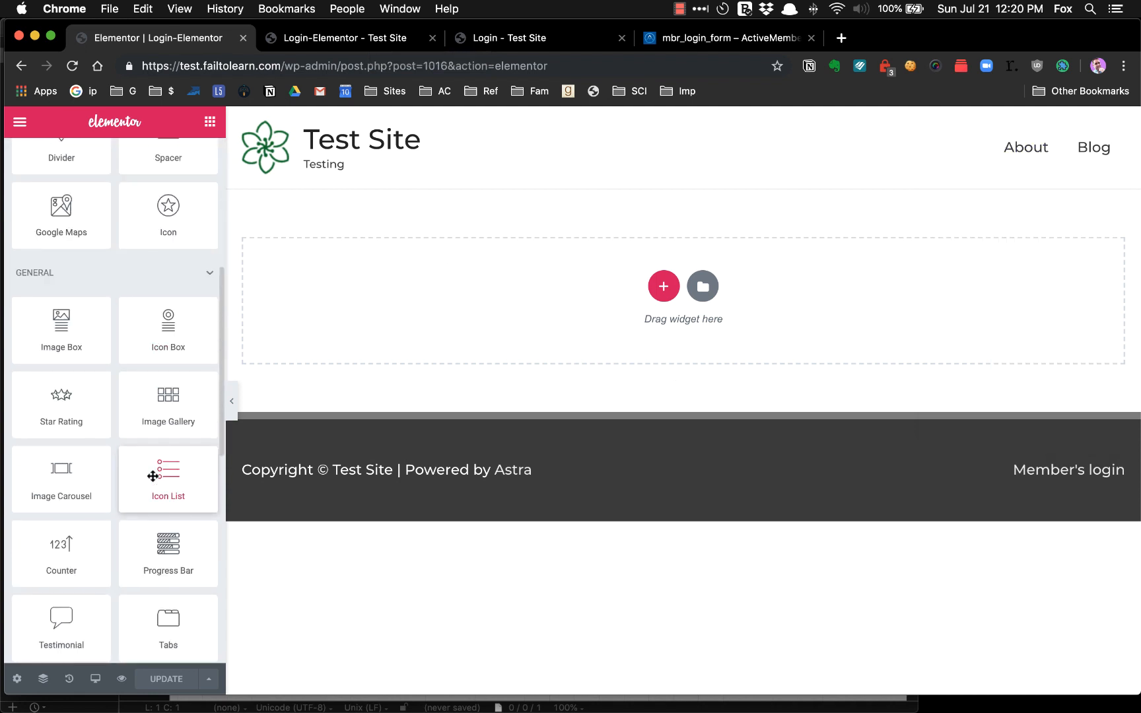
scroll(111, 259, down, 3)
scroll(111, 259, down, 7)
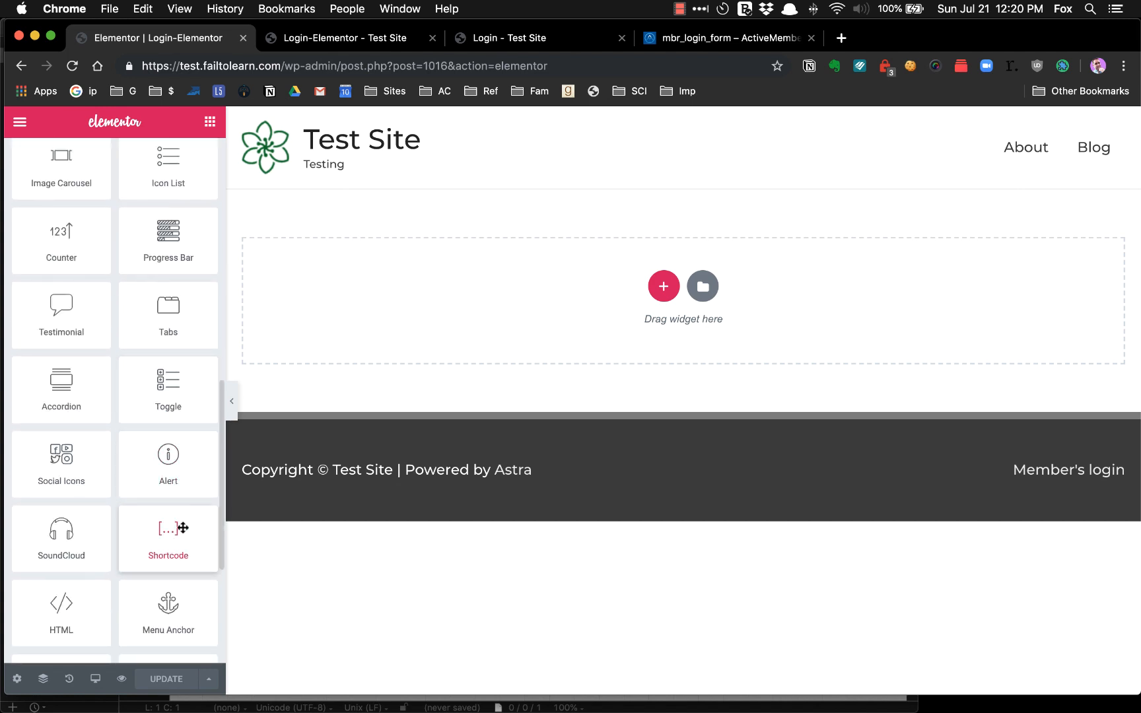
scroll(142, 311, up, 15)
click(55, 194)
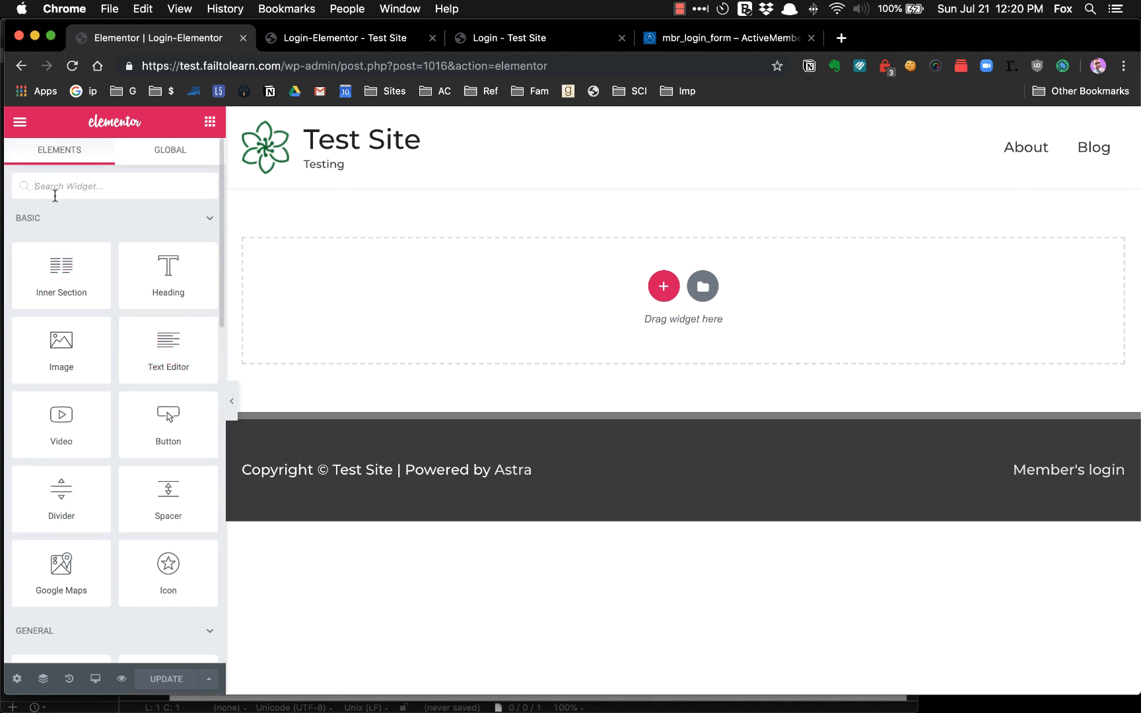
scroll(110, 285, down, 15)
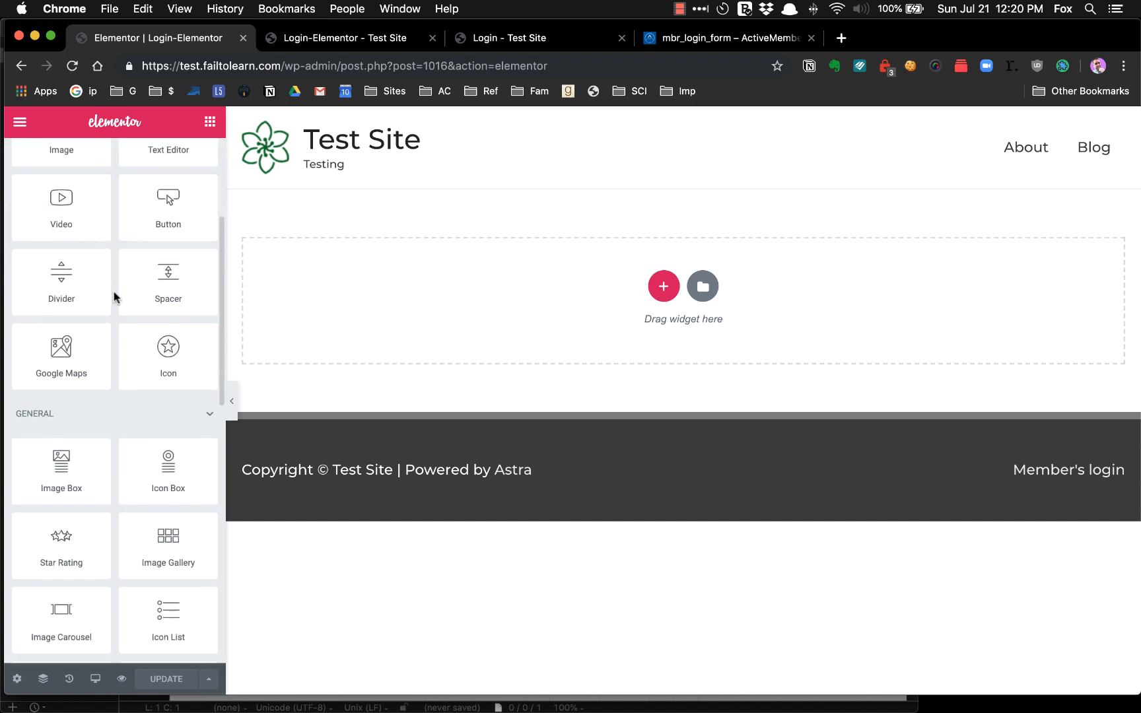
scroll(109, 304, down, 3)
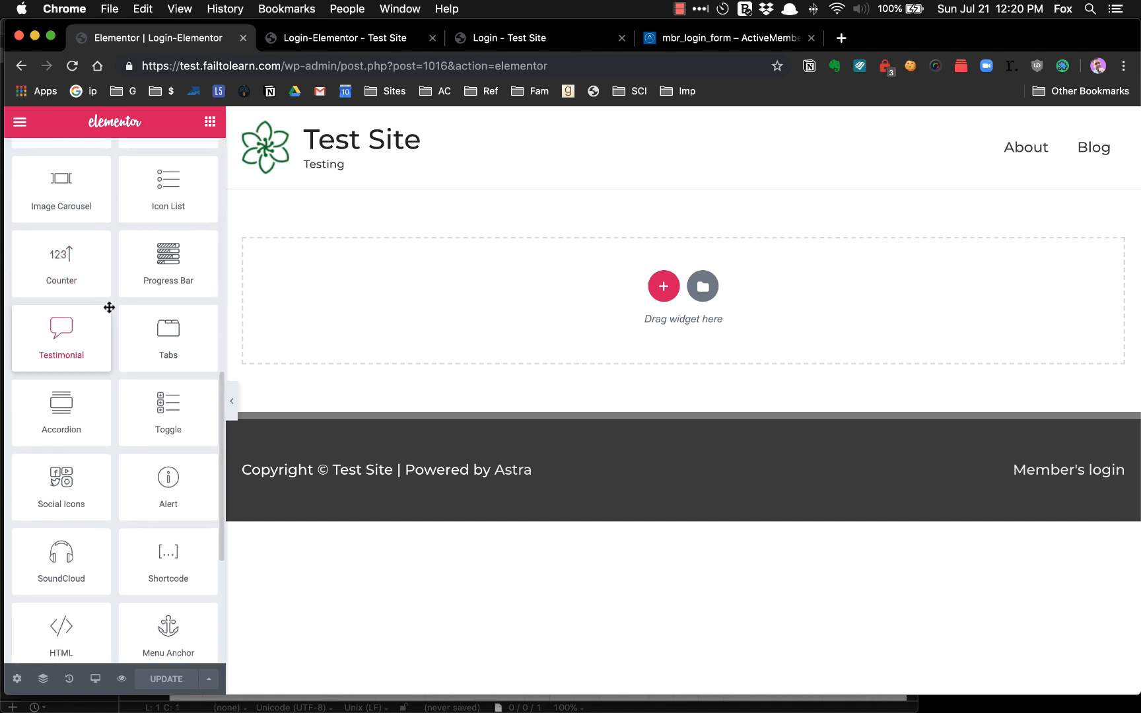
scroll(115, 376, down, 2)
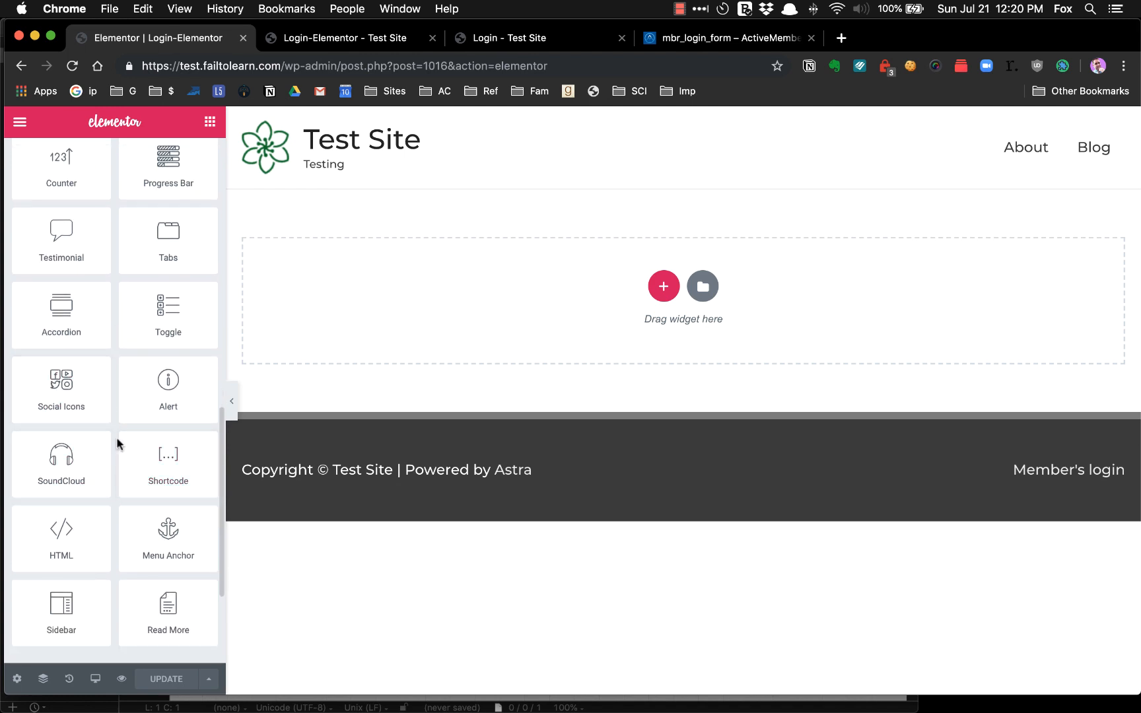
scroll(111, 436, down, 3)
drag(156, 375, 665, 295)
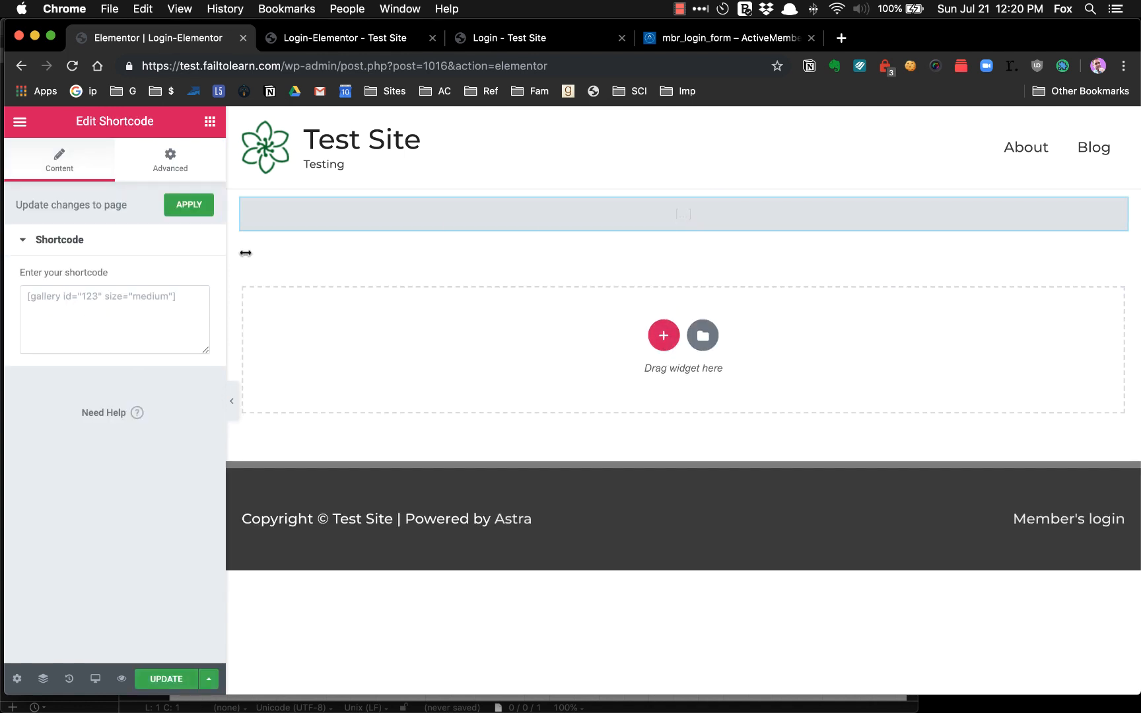
click(144, 306)
text(2600:8800:6980:10bf:c048:f1eb:d505:e04f)
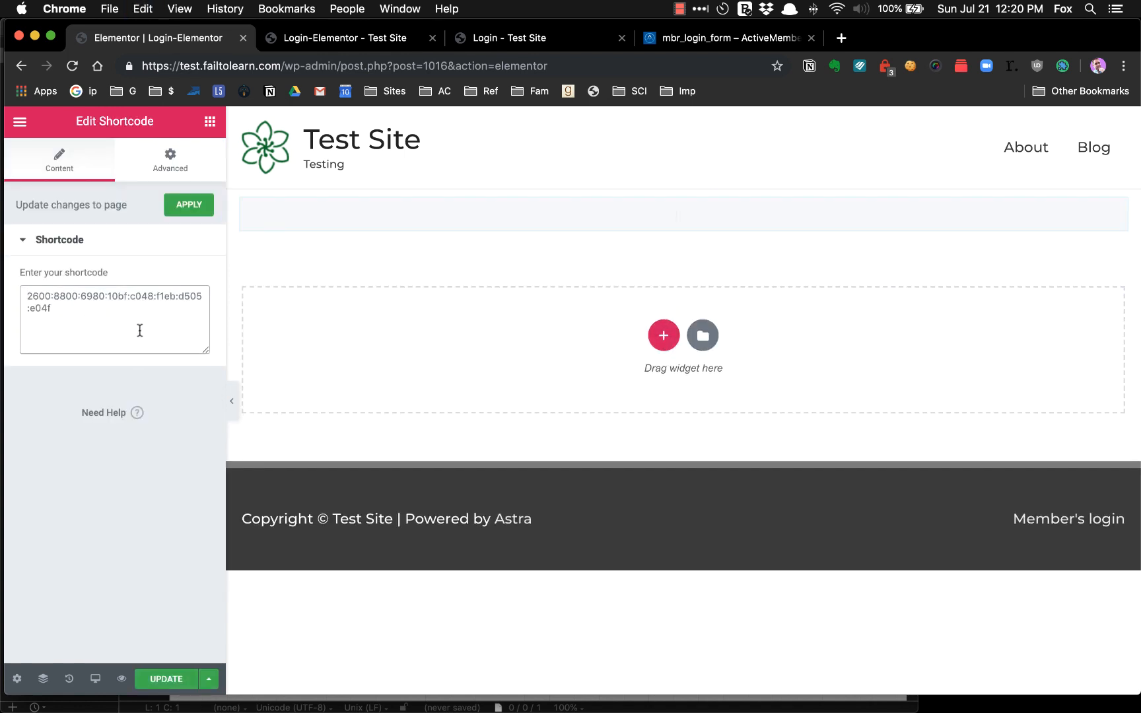
drag(130, 315, 2, 277)
key(BackSpace)
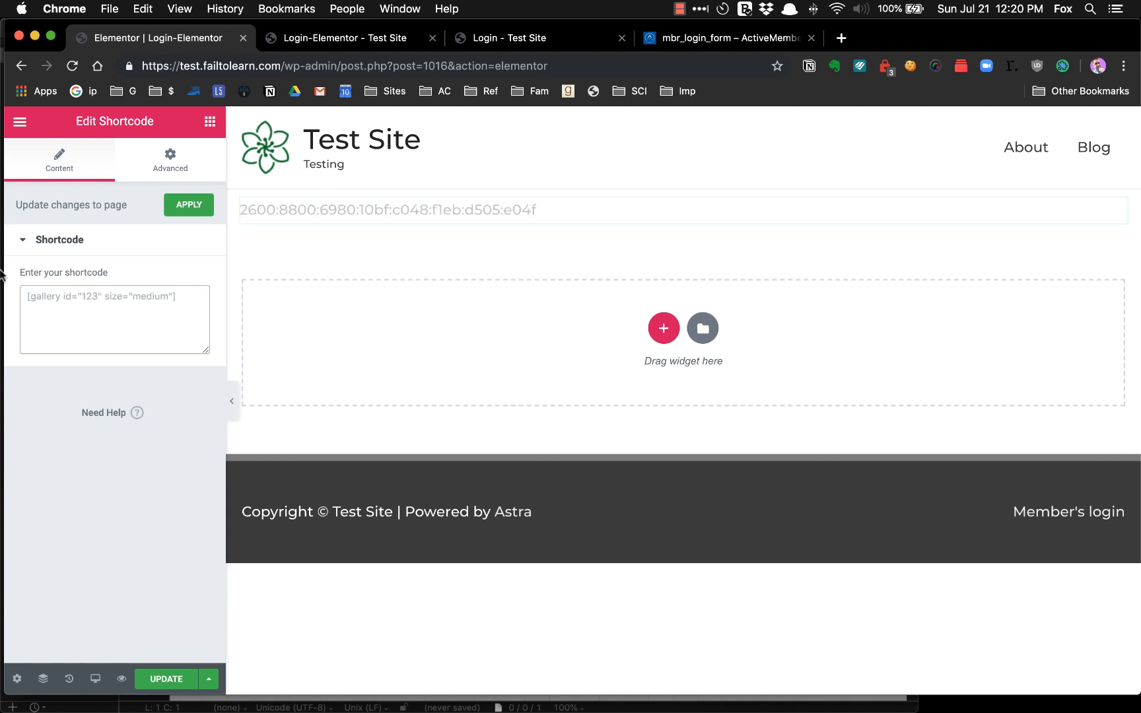
Copy [mbr_login_form force_display='yes'] from the mbr_login_form documentation into the page's Shortcode widget and apply it.
click(734, 41)
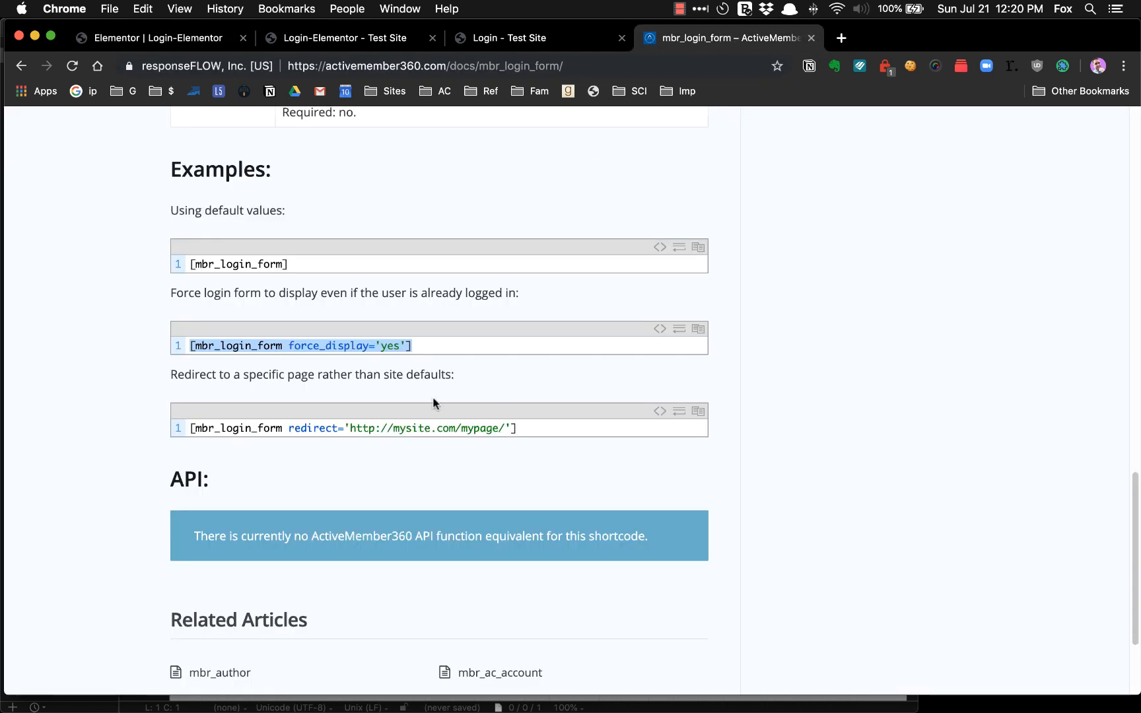
right_click(396, 344)
click(430, 375)
click(169, 39)
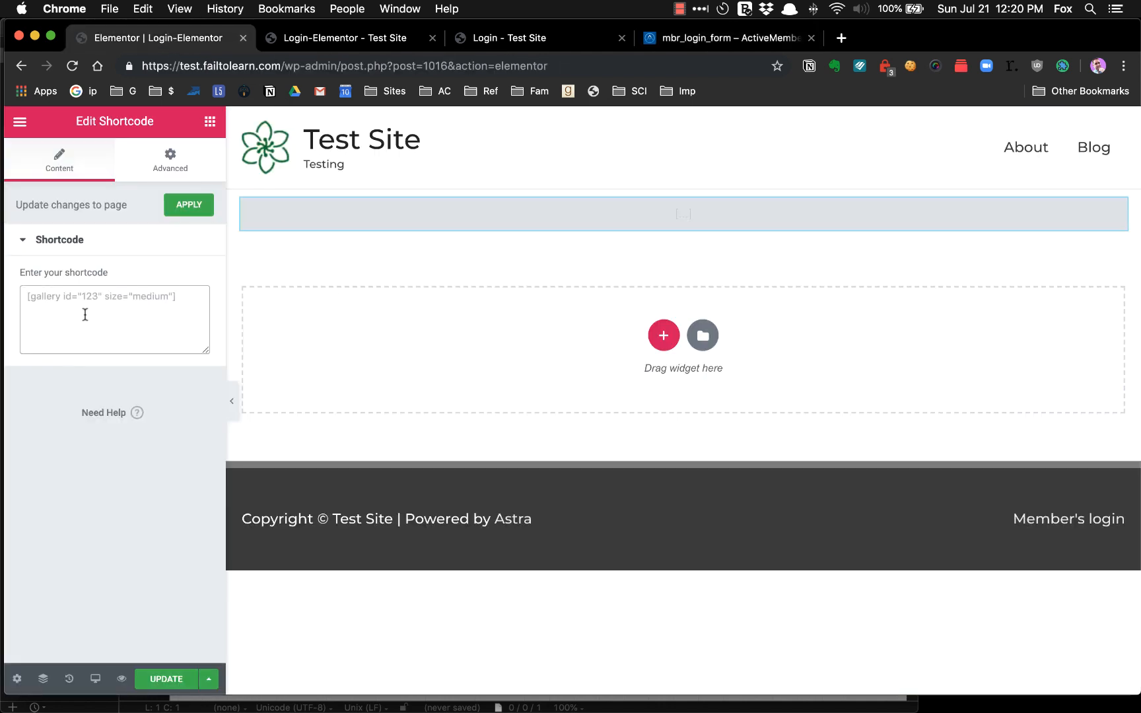
key(super+v)
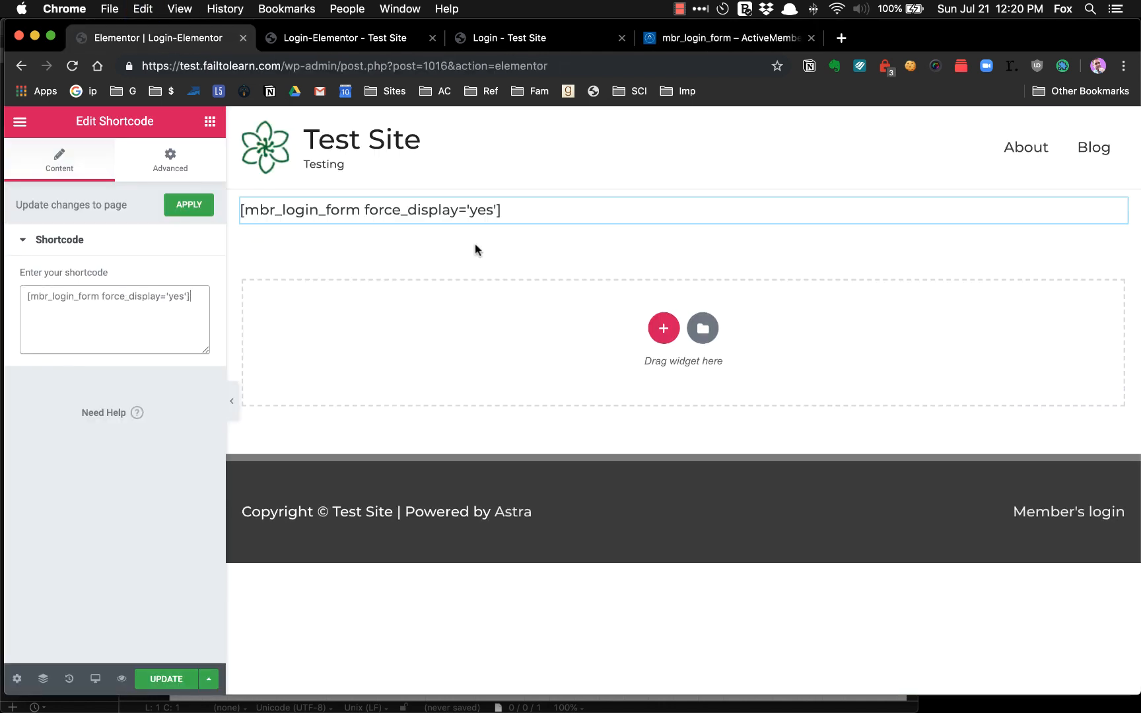
click(188, 205)
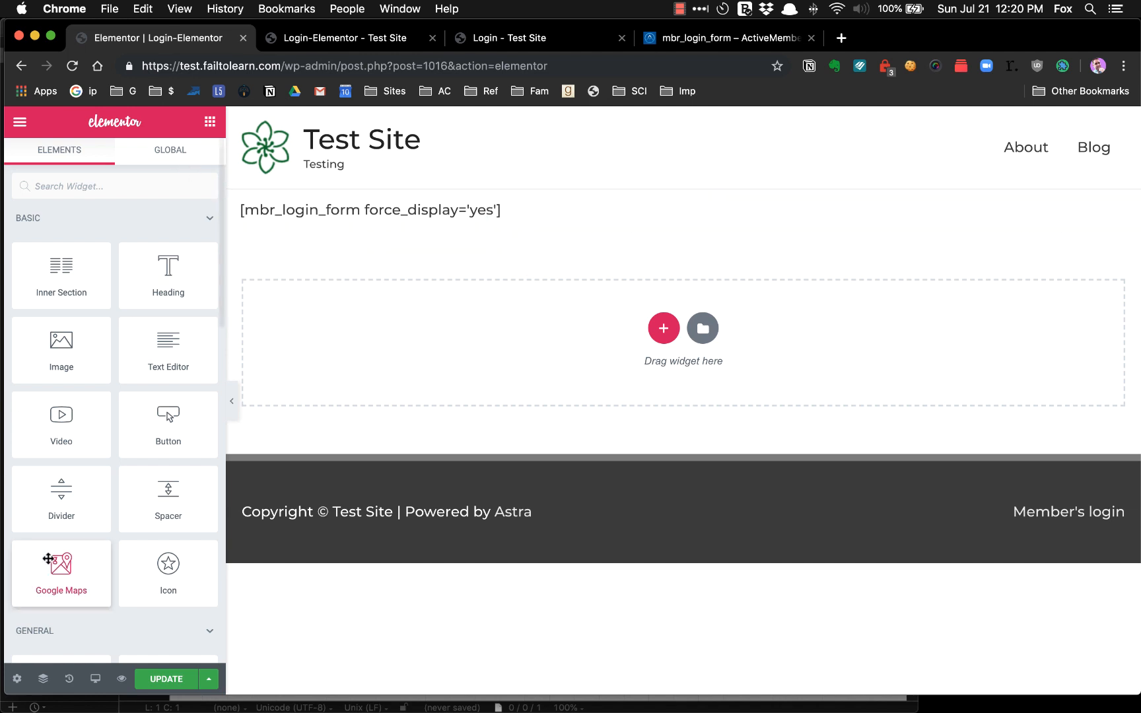
Update the Login-Elementor page with the login form shortcode and reload its live view.
click(151, 680)
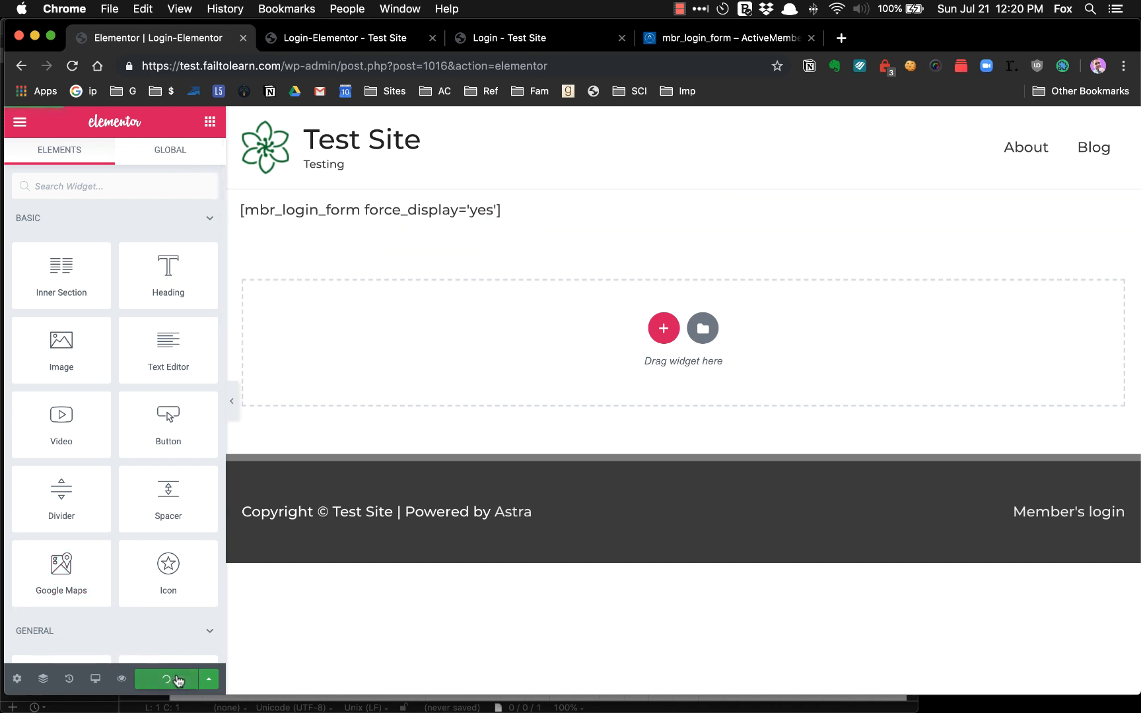
click(334, 40)
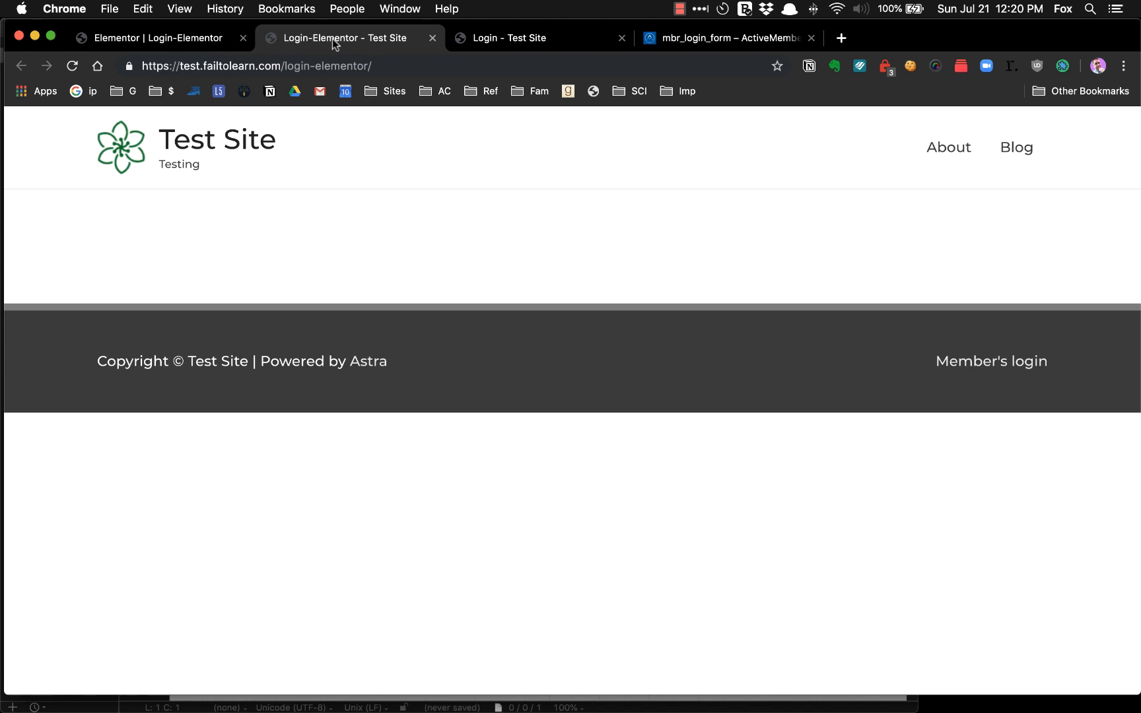
key(super+r)
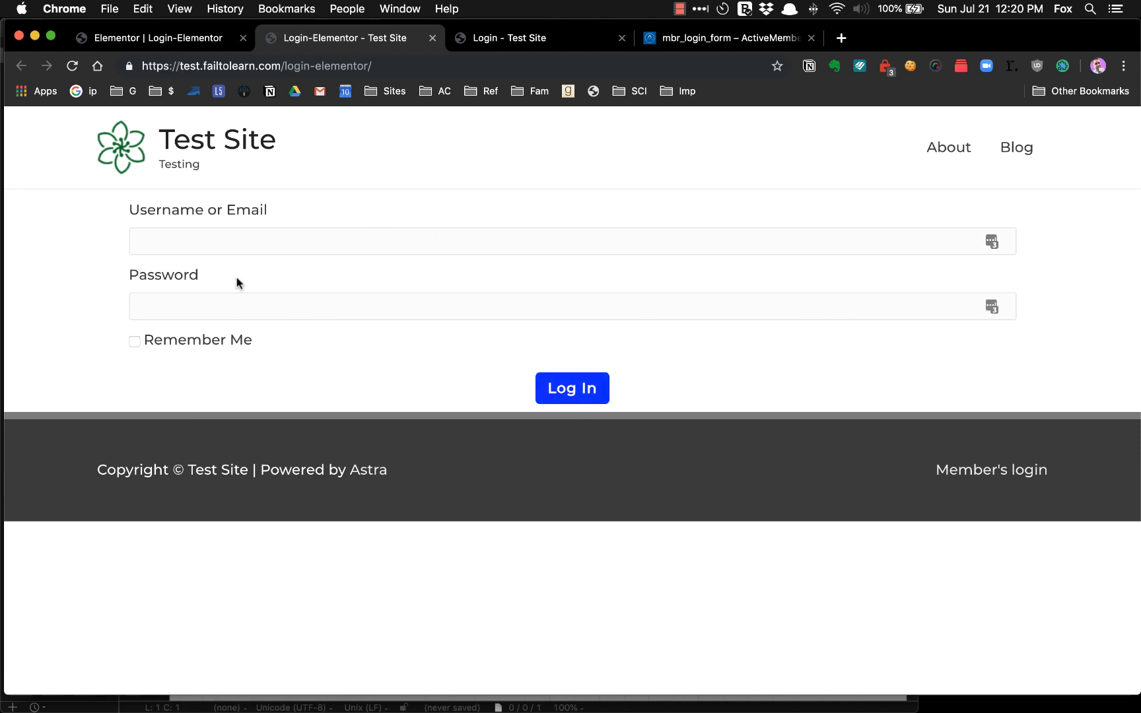
Set the login form shortcode's margins to percent, unlink the sides, and enter 30 for both right and left.
click(173, 40)
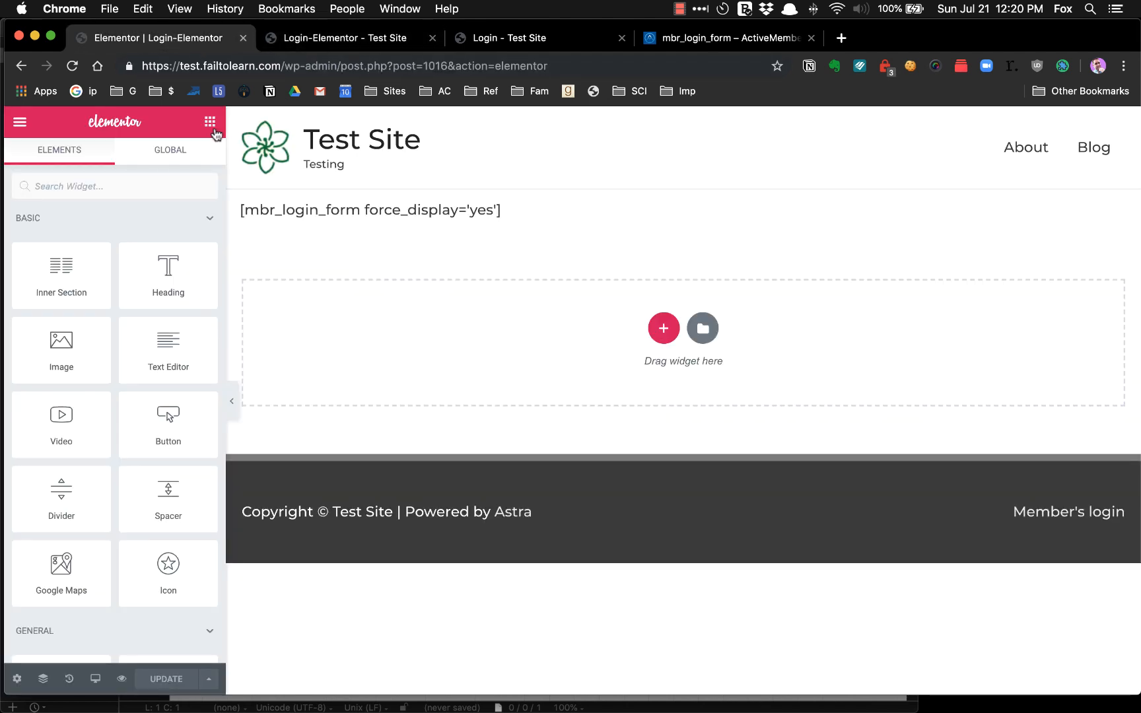
click(536, 211)
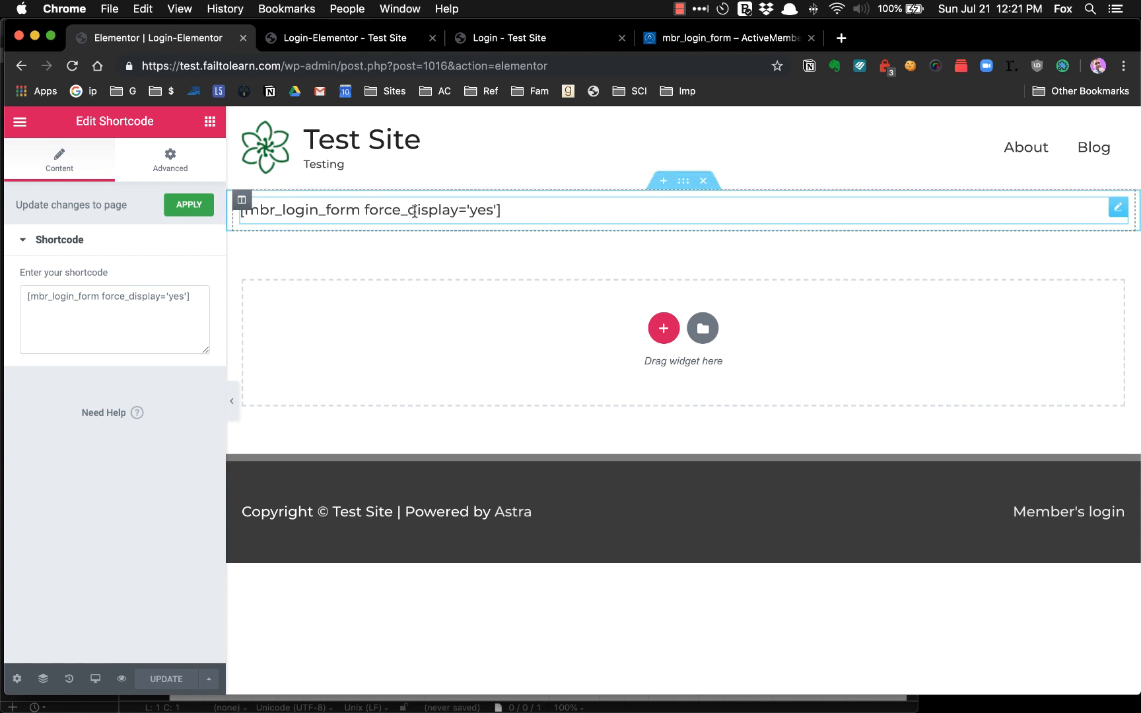
click(169, 159)
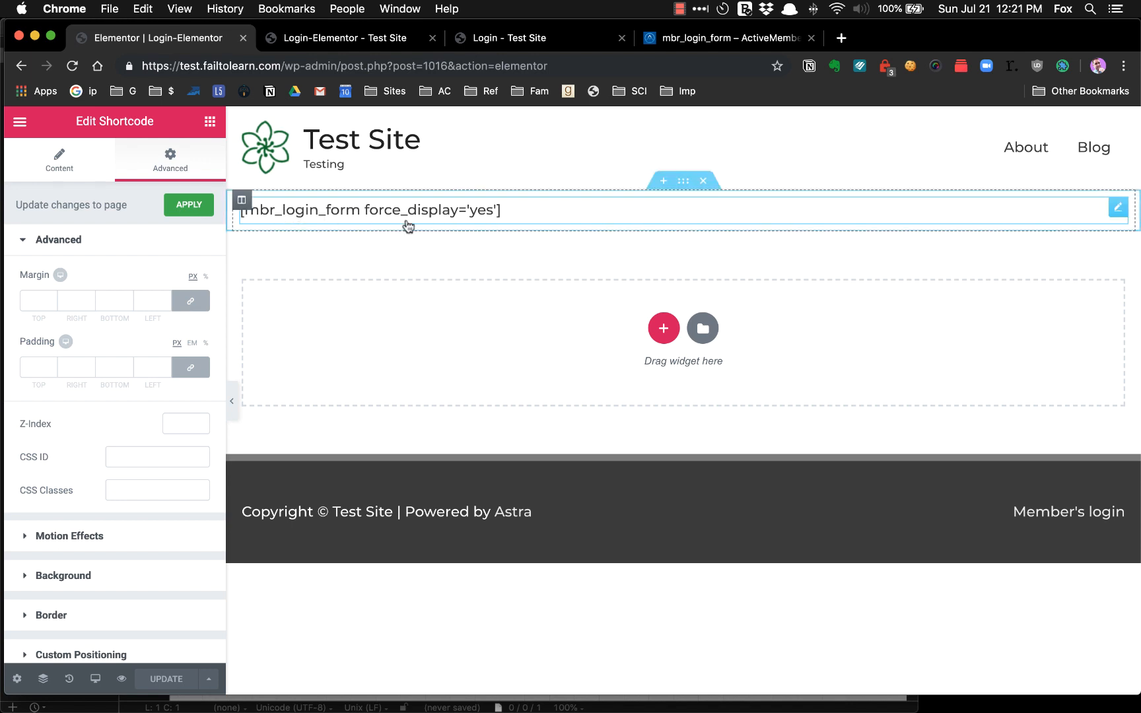
click(206, 277)
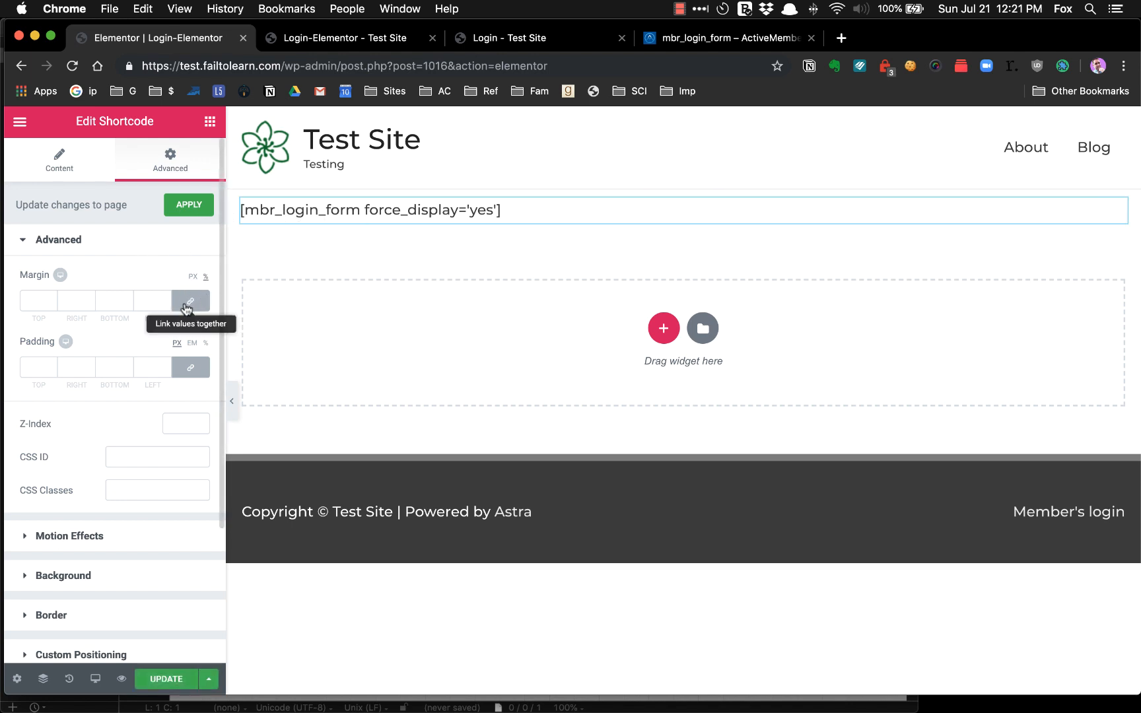
click(192, 302)
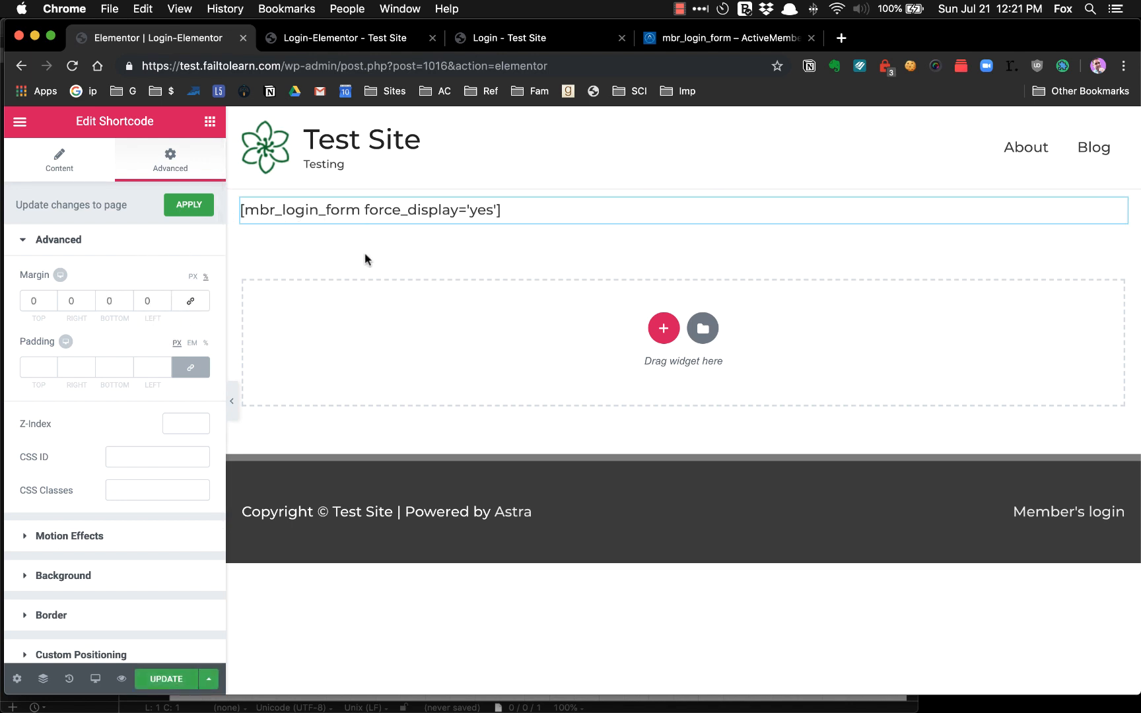
double_click(73, 300)
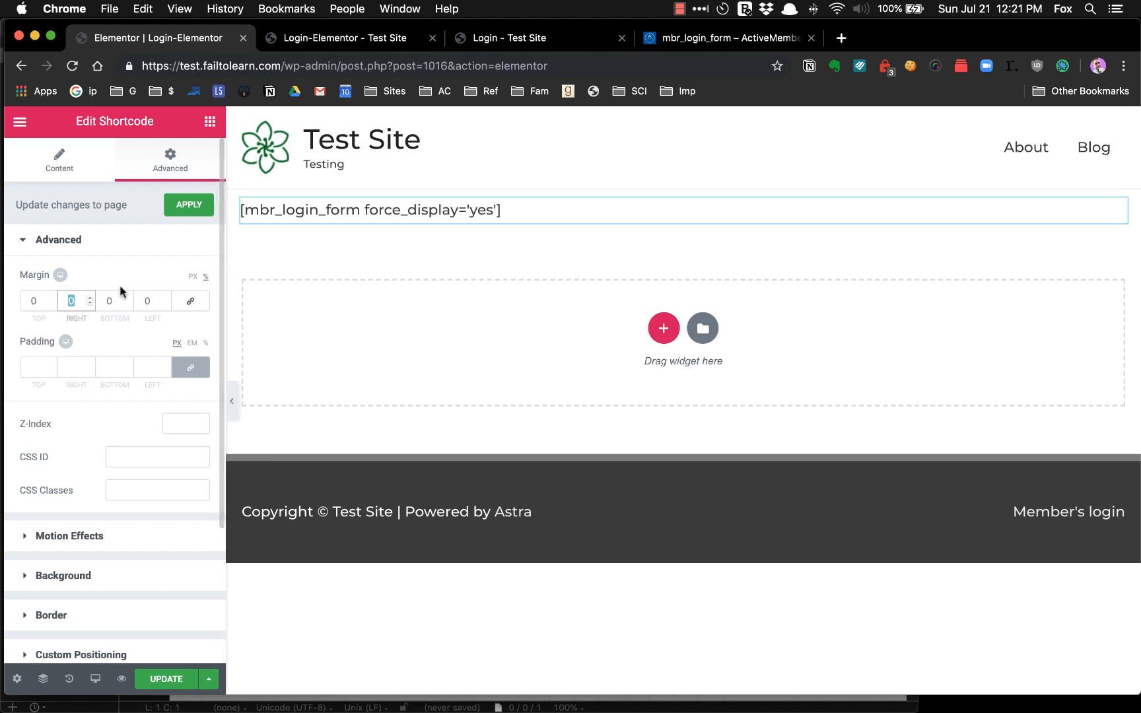
text(30)
double_click(144, 301)
text(30)
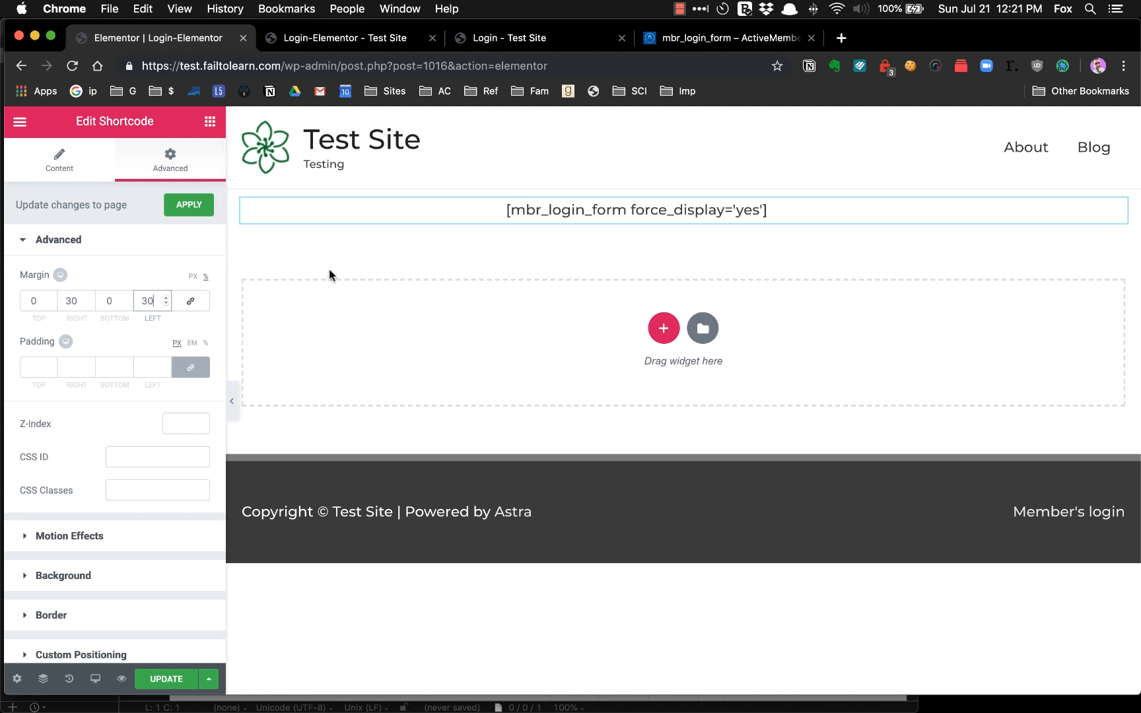
Update the page, apply the new side margins in the editor, and reload the live Login-Elementor page.
click(169, 680)
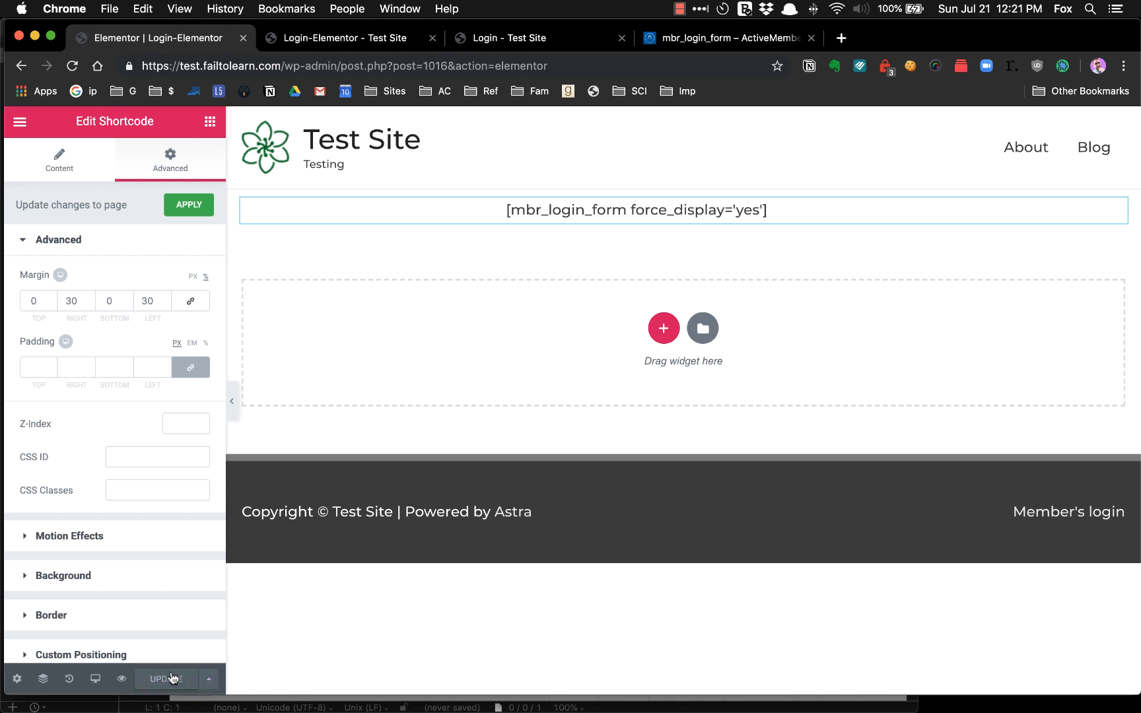
click(198, 208)
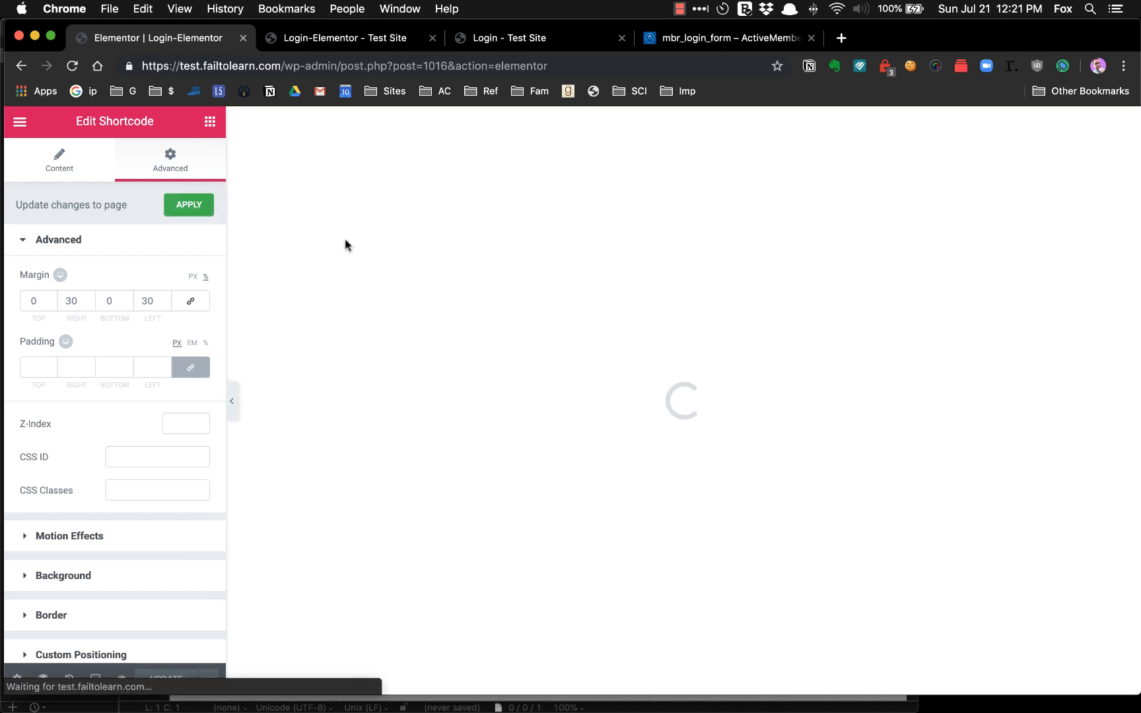
click(342, 39)
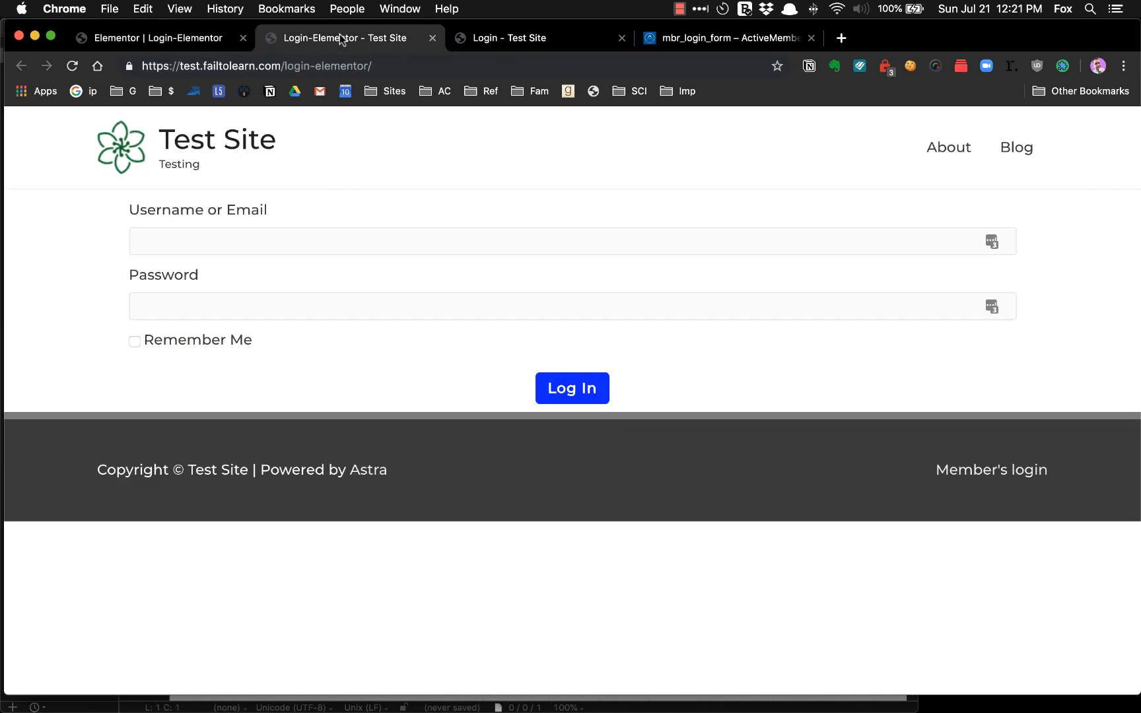
click(72, 65)
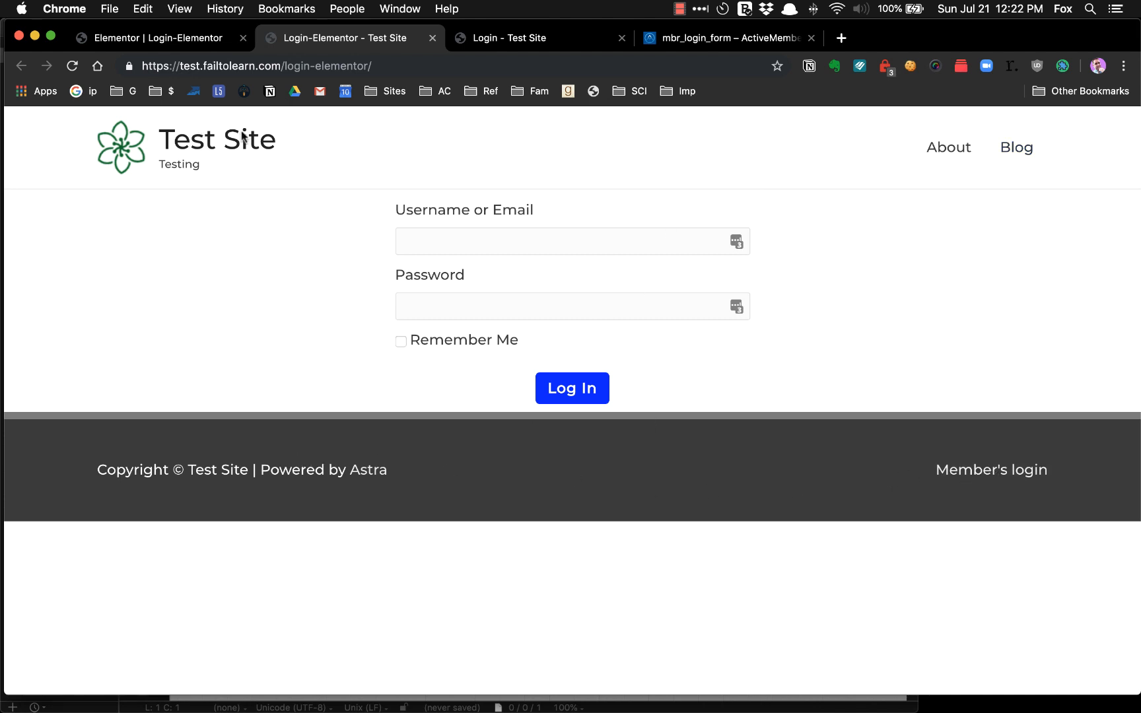
Add a Spacer widget below the login form shortcode and set its space to about 173.
click(179, 41)
scroll(142, 423, down, 1)
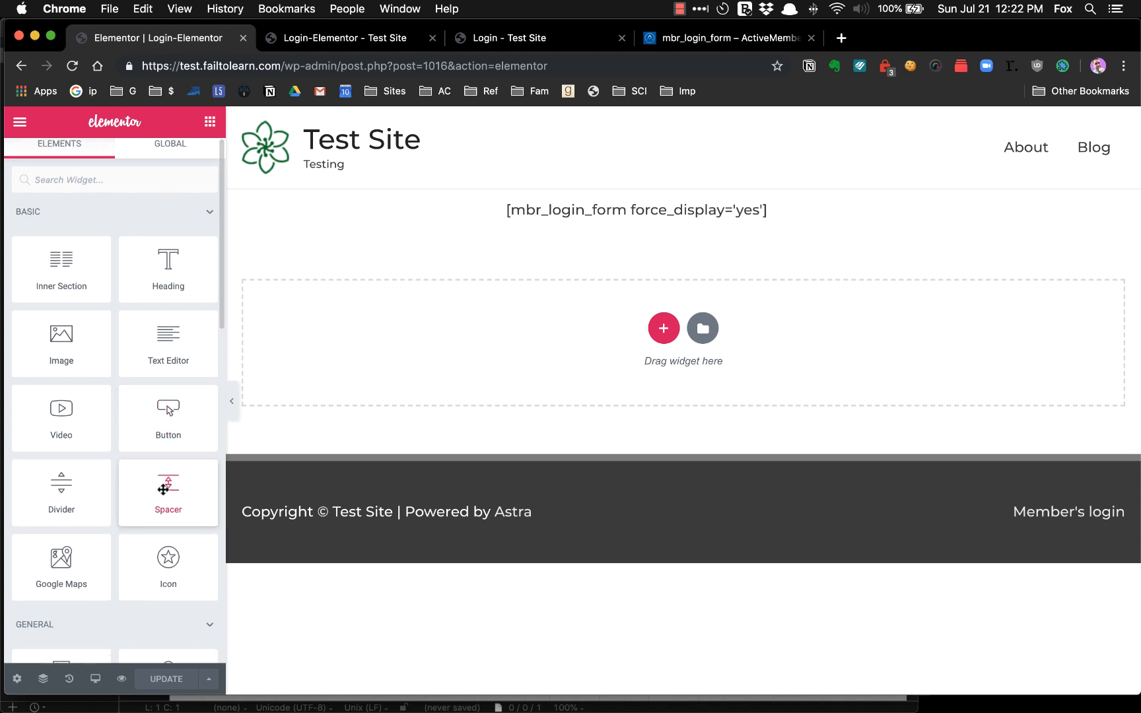
drag(163, 489, 656, 331)
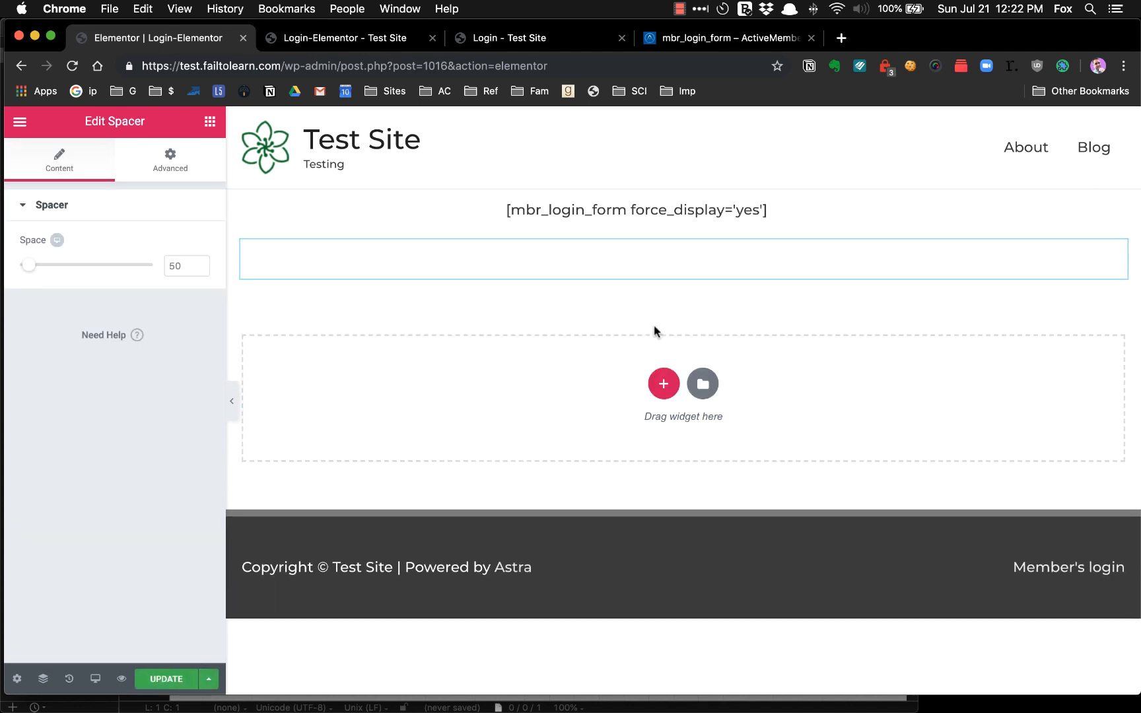
drag(27, 266, 57, 271)
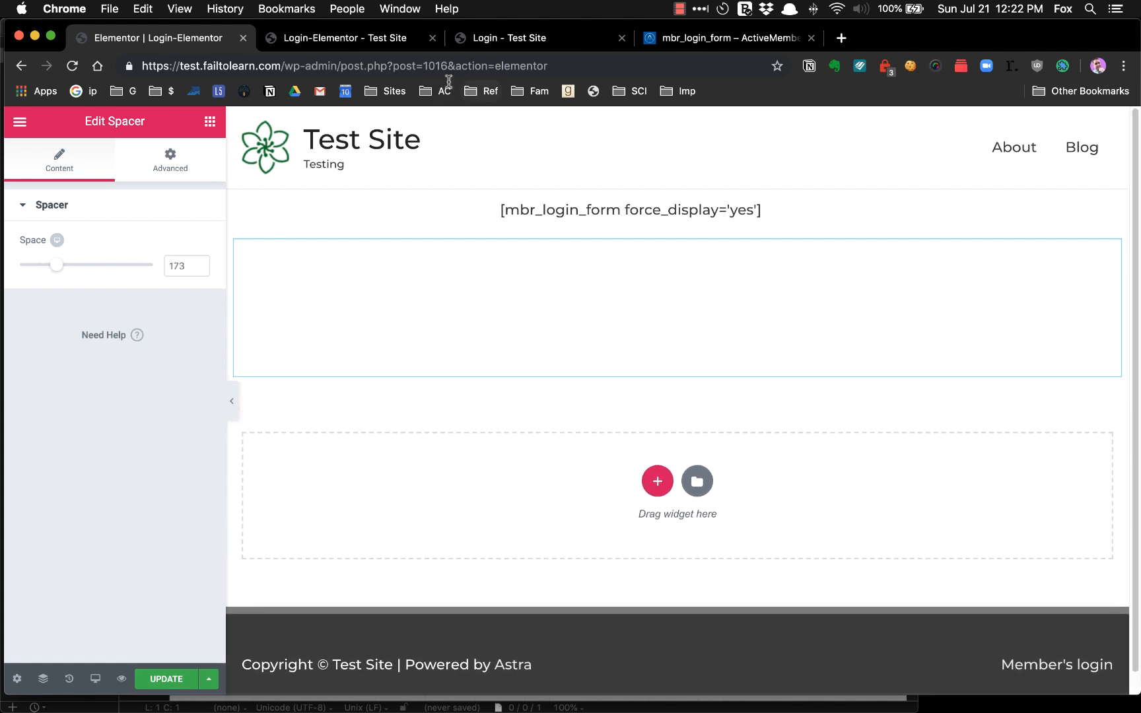
Update the page with the spacer and reload the live Login-Elementor page.
click(177, 679)
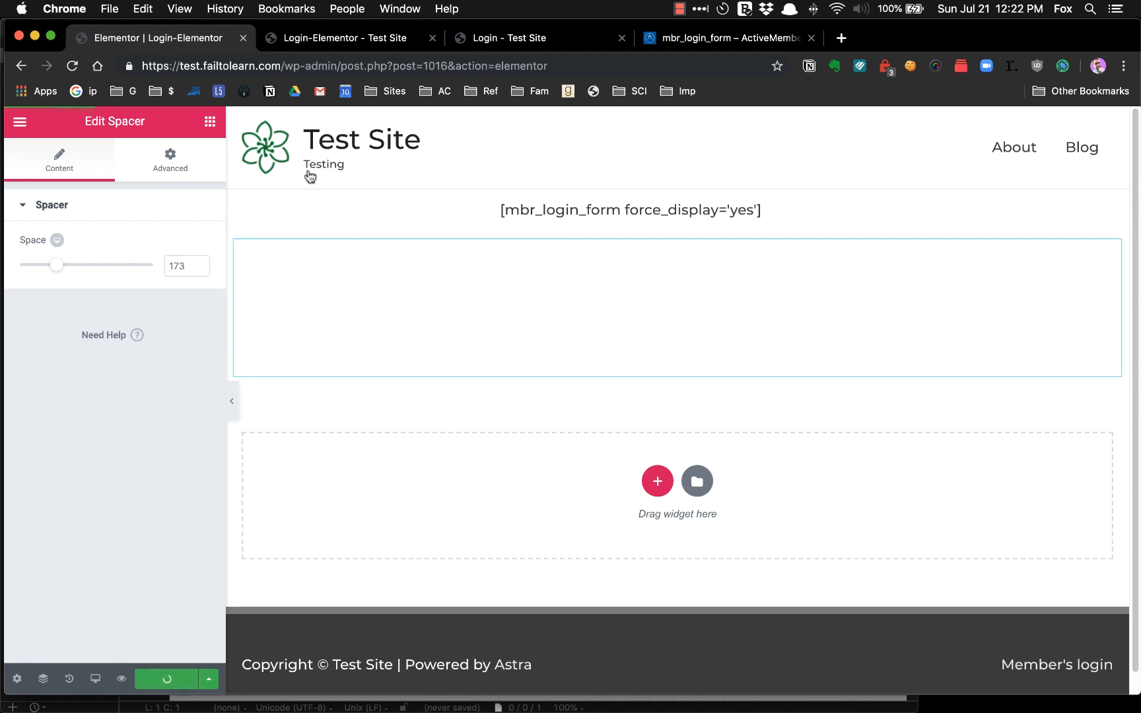
click(331, 40)
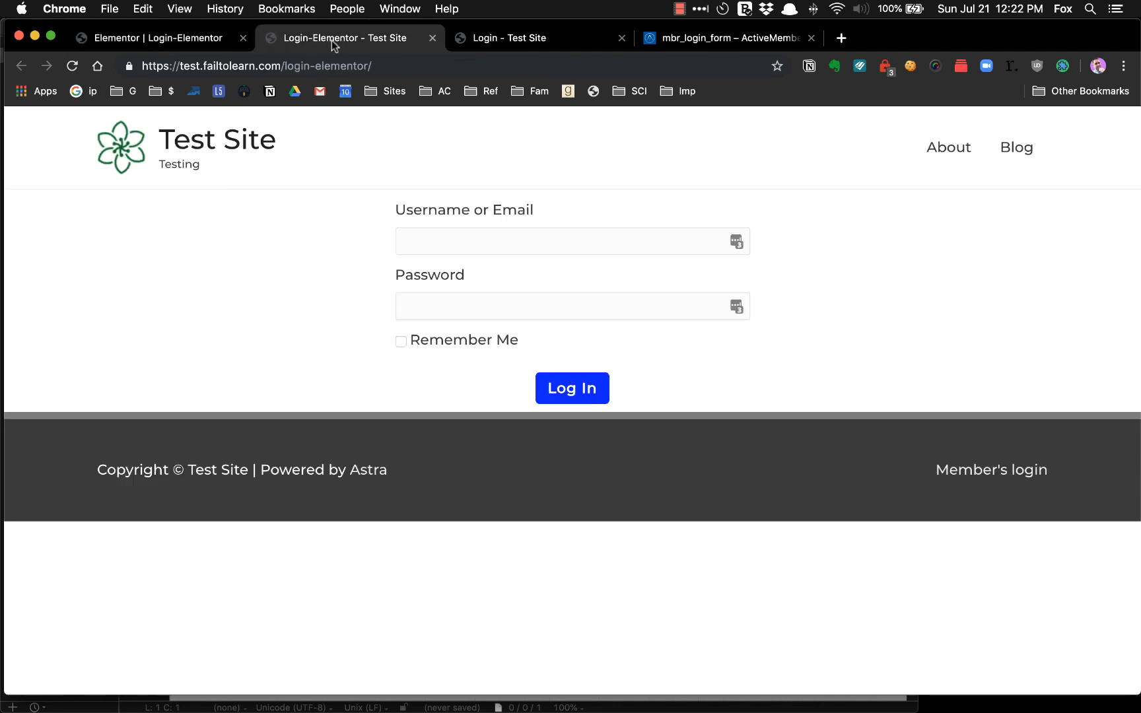
key(super+r)
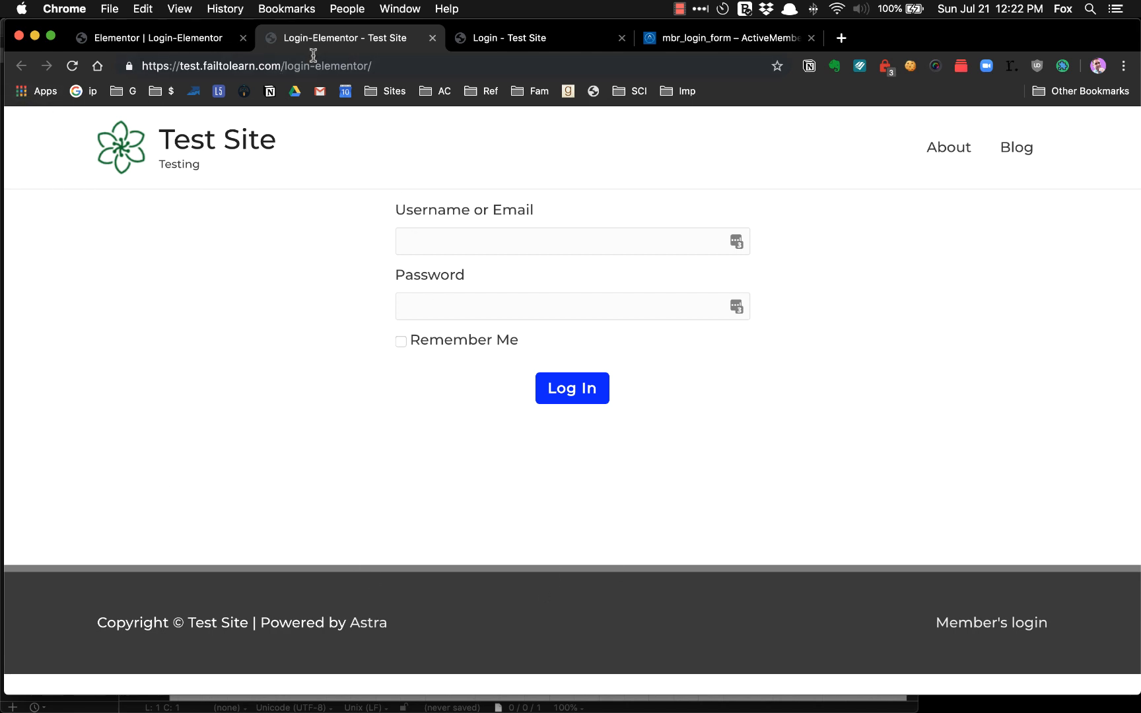
Delete the spacer section below the login form shortcode and update the page.
click(151, 44)
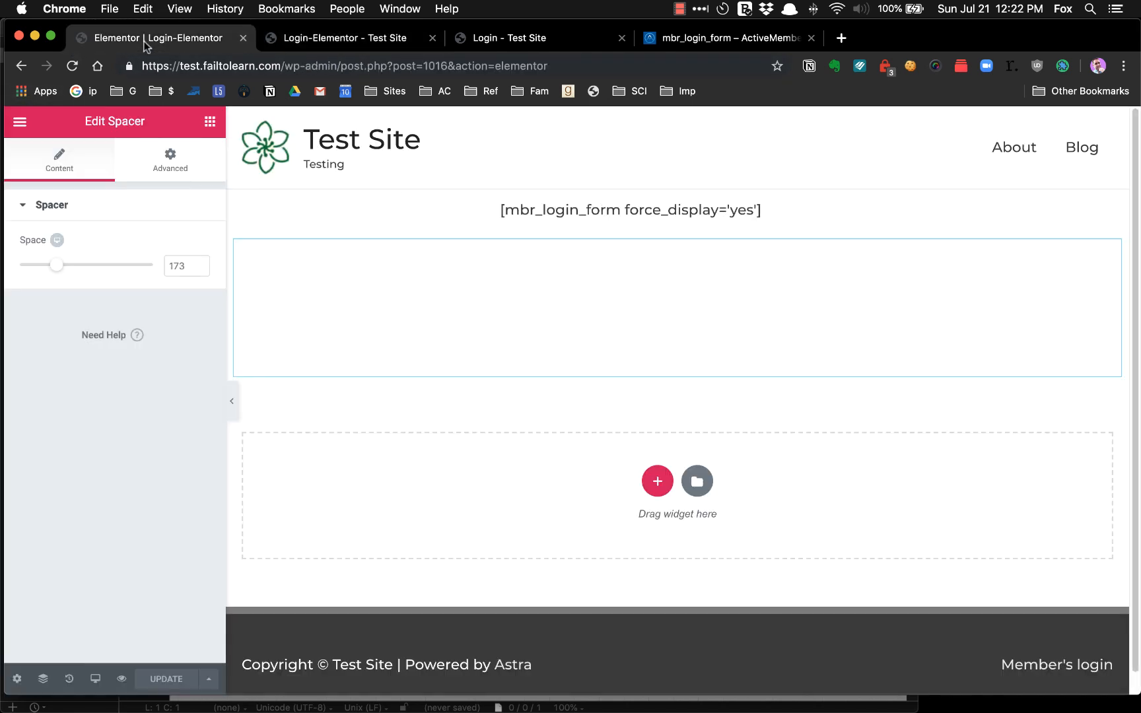
click(698, 224)
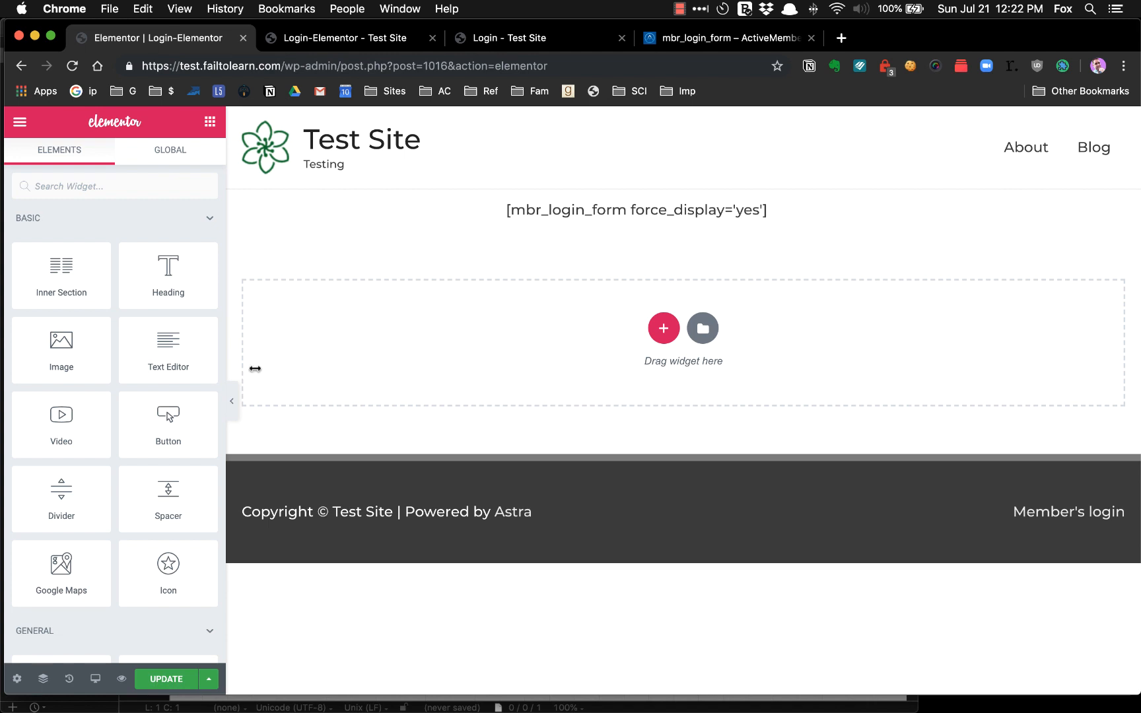
click(333, 38)
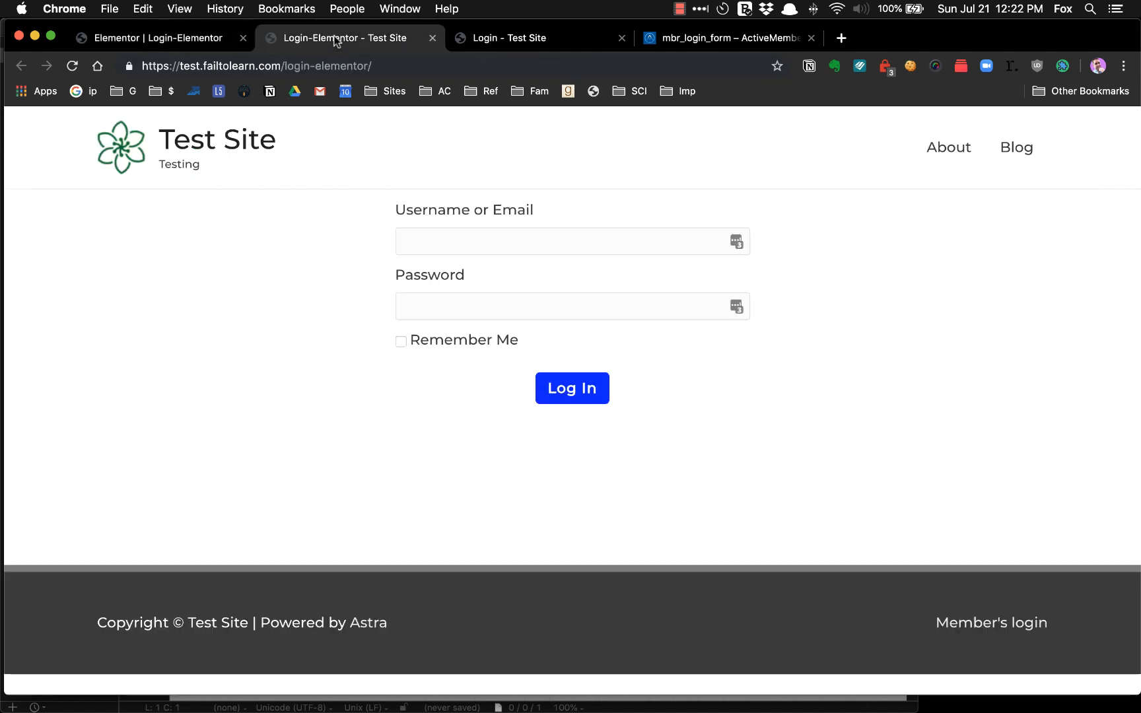
click(154, 31)
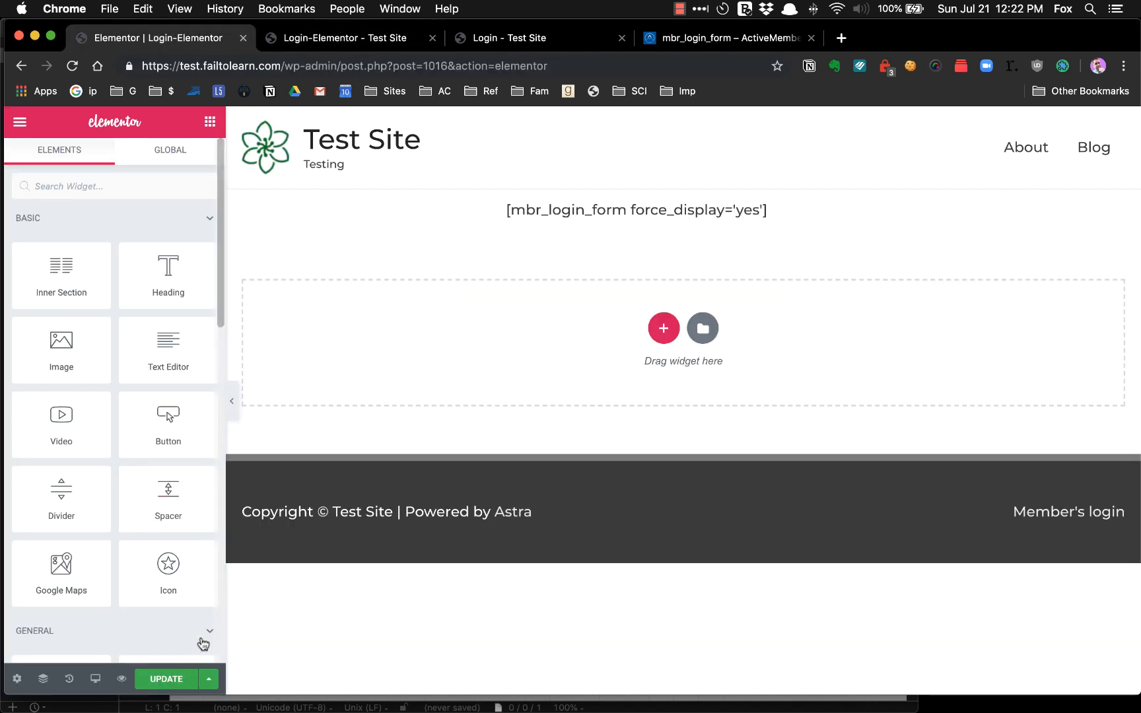
click(166, 679)
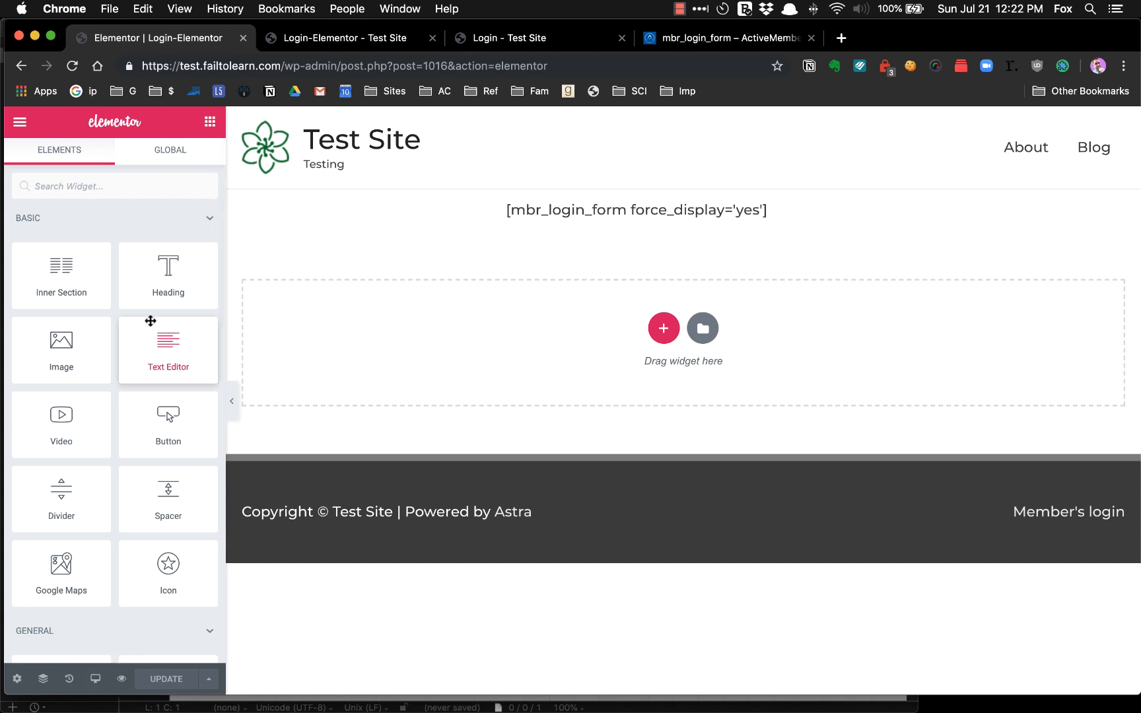
Review the login form shortcode's margin settings and inspect the form's placement on the live Login-Elementor page.
drag(403, 204, 433, 210)
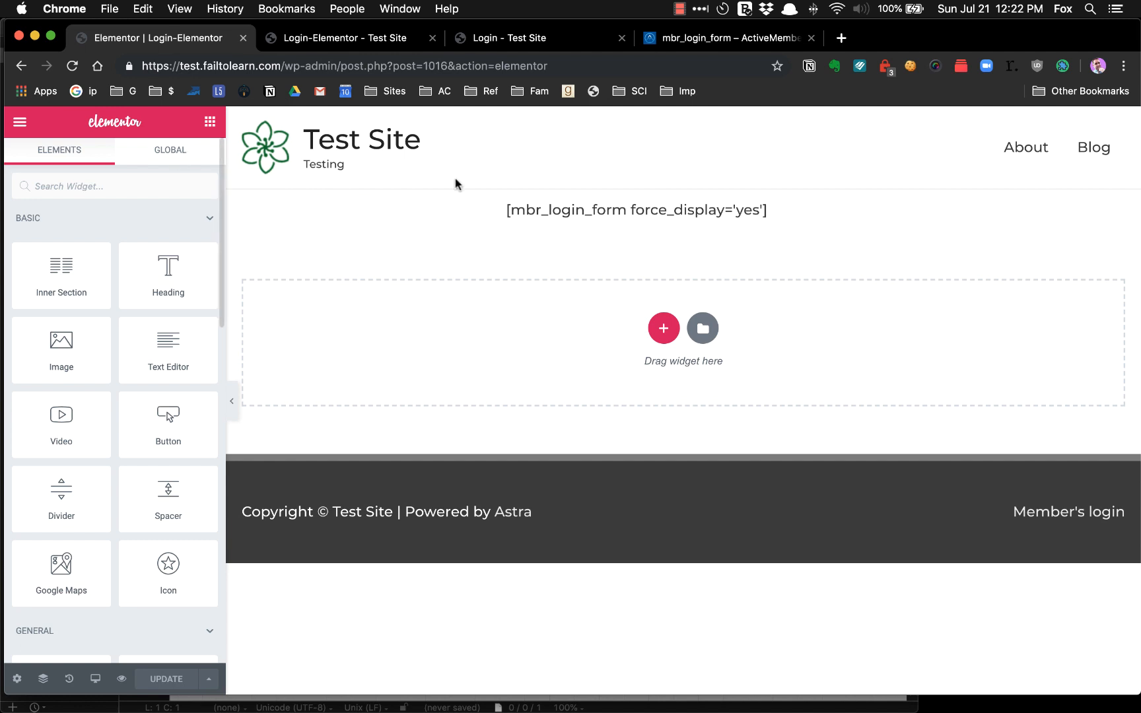
click(553, 206)
click(173, 159)
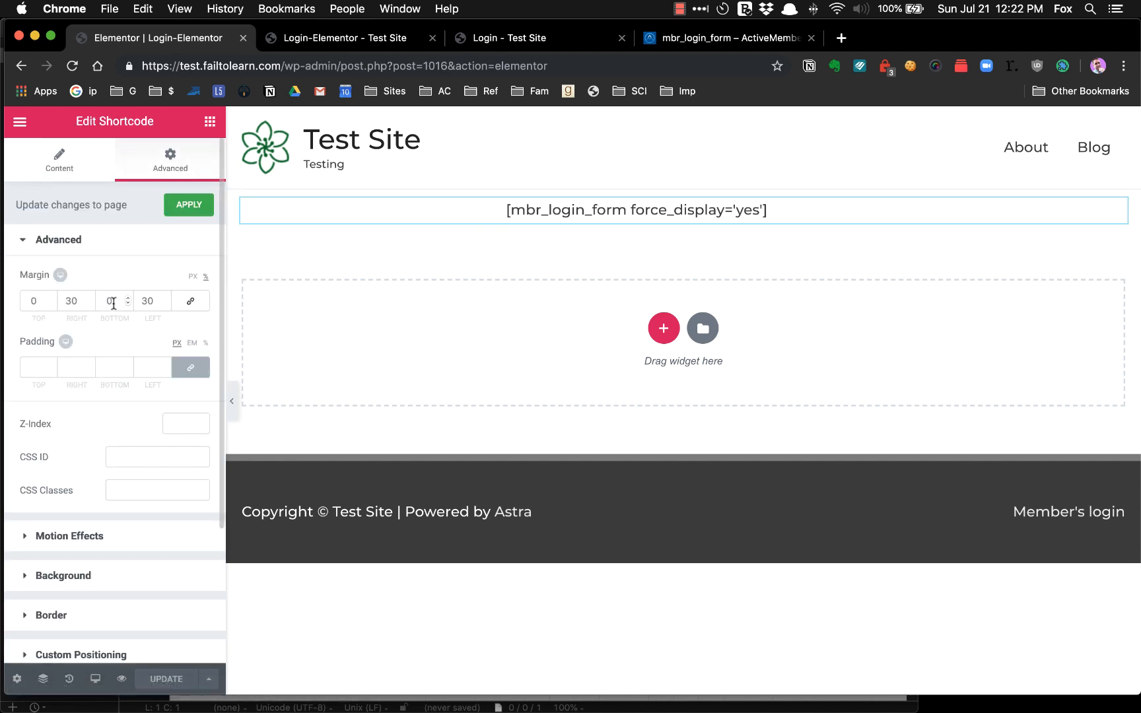
click(342, 39)
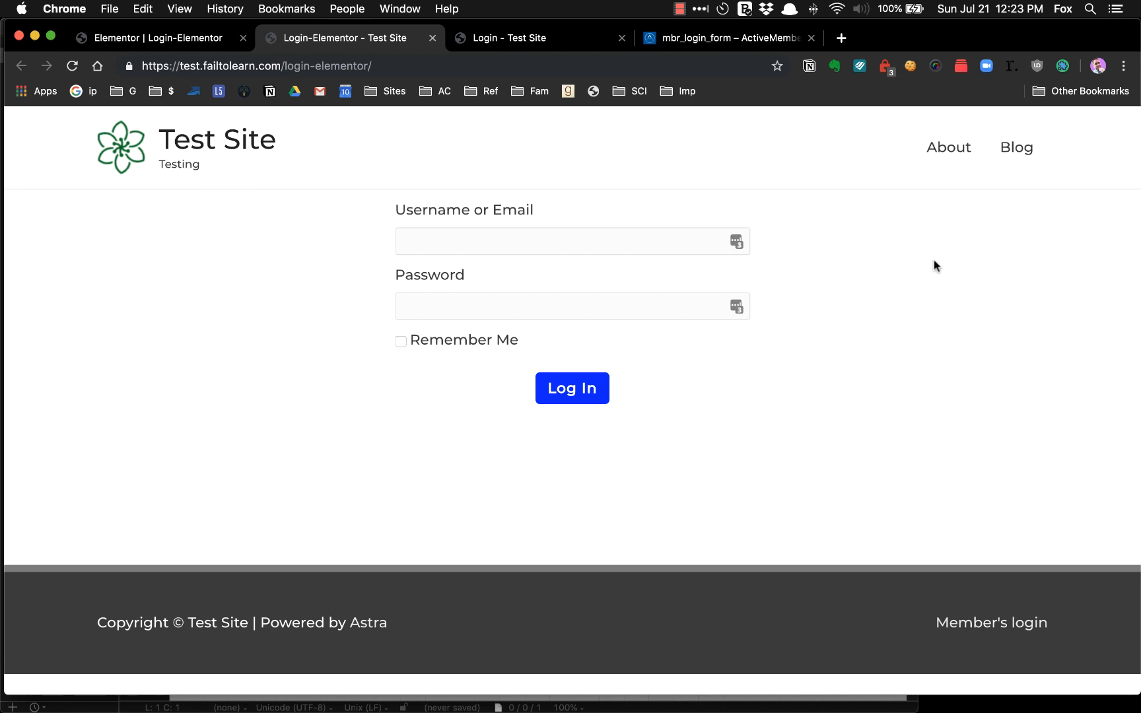
drag(845, 253, 888, 328)
click(355, 243)
Open a preview of the page's changes from the Elementor editor and close it.
click(165, 46)
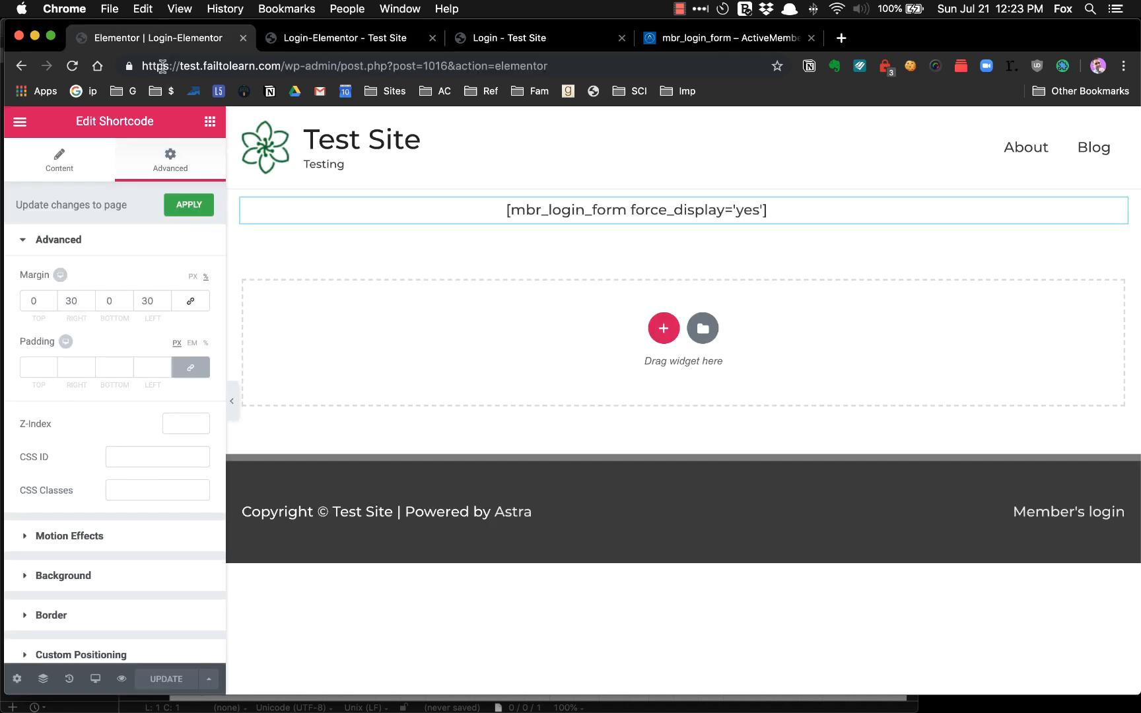
click(120, 681)
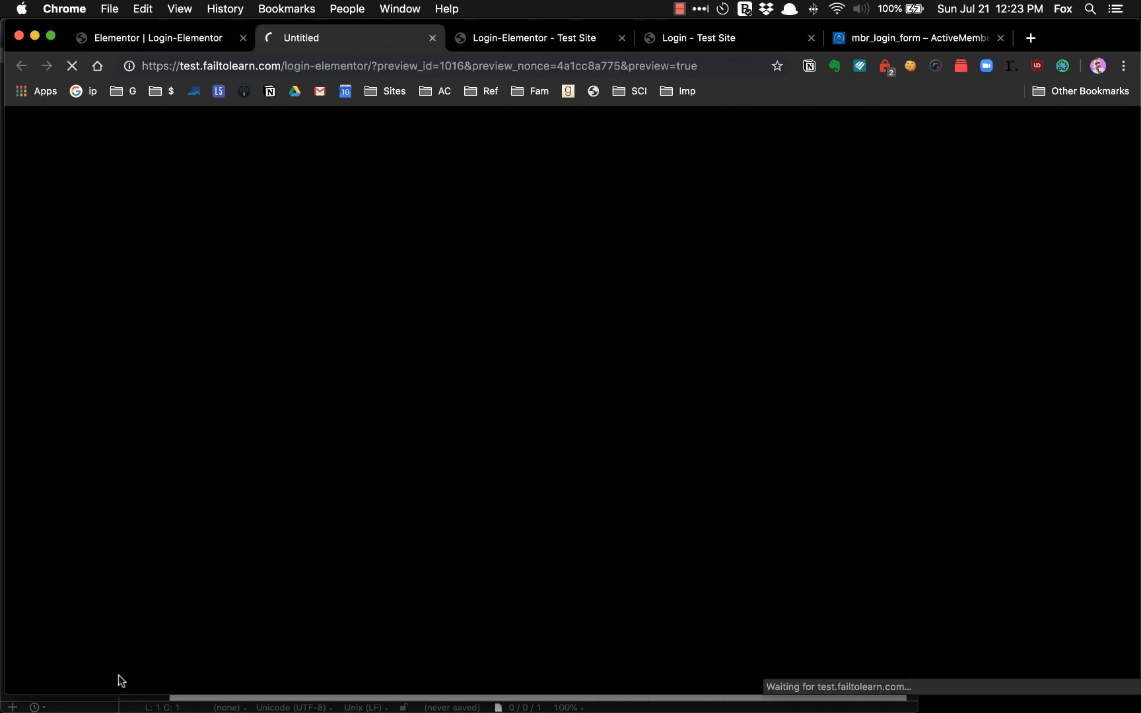
click(433, 38)
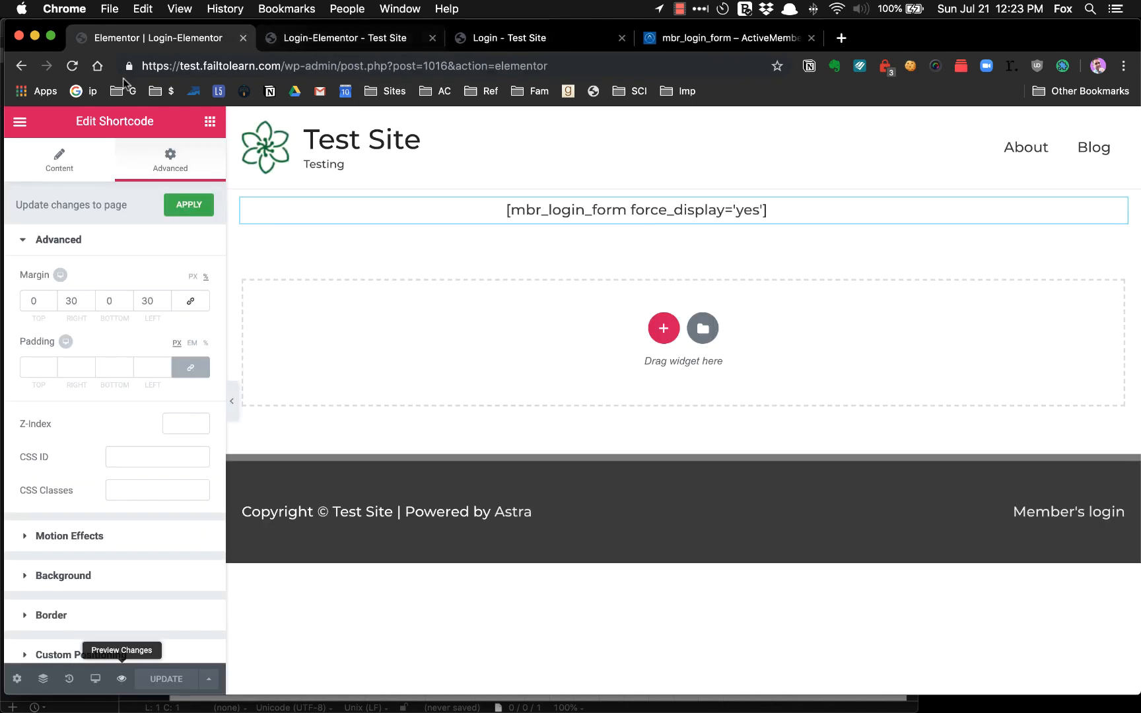
Preview the login form page at tablet and mobile sizes, and return to the desktop view.
click(95, 680)
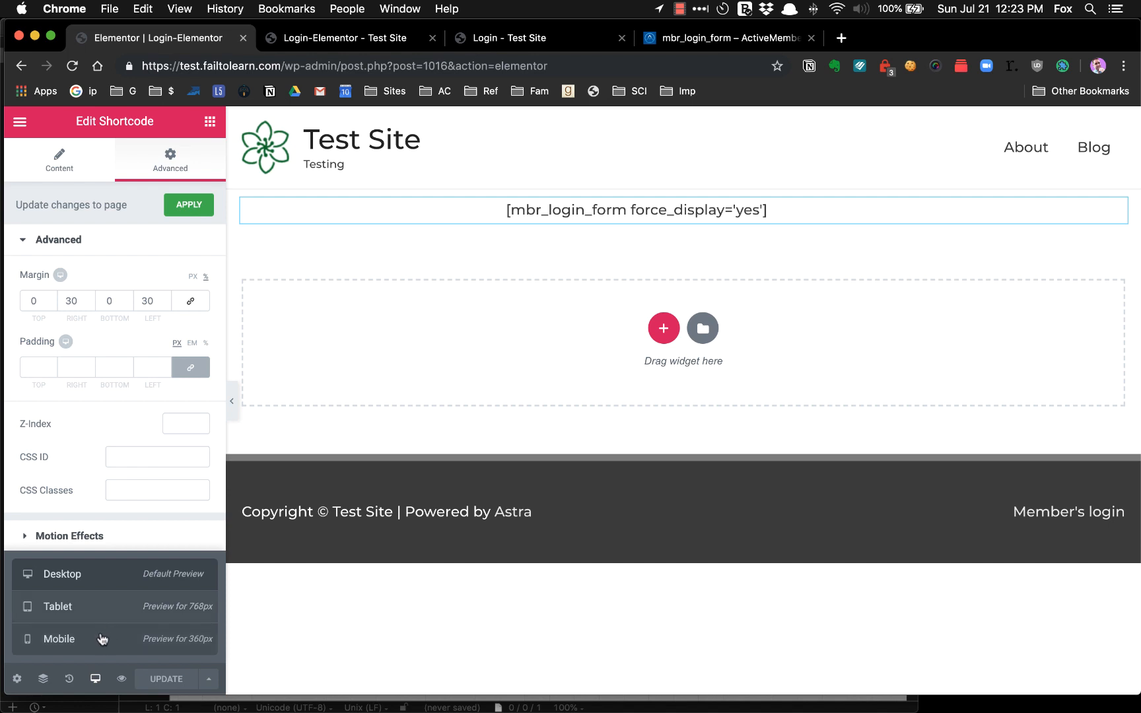
click(107, 614)
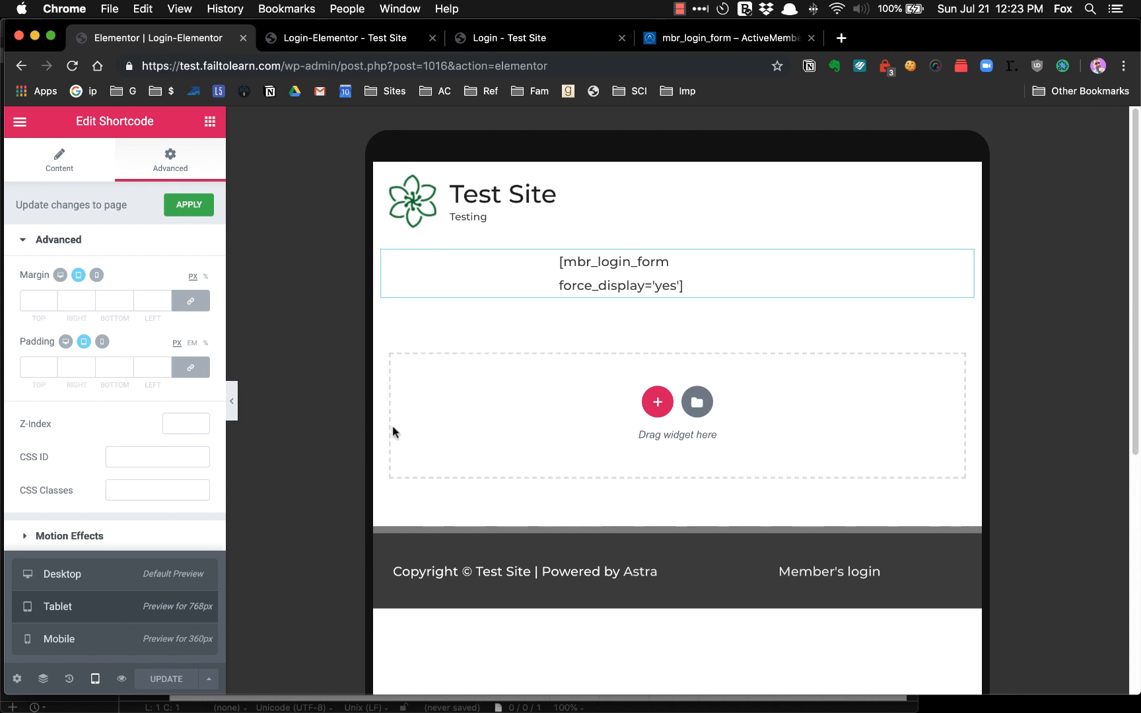
click(98, 642)
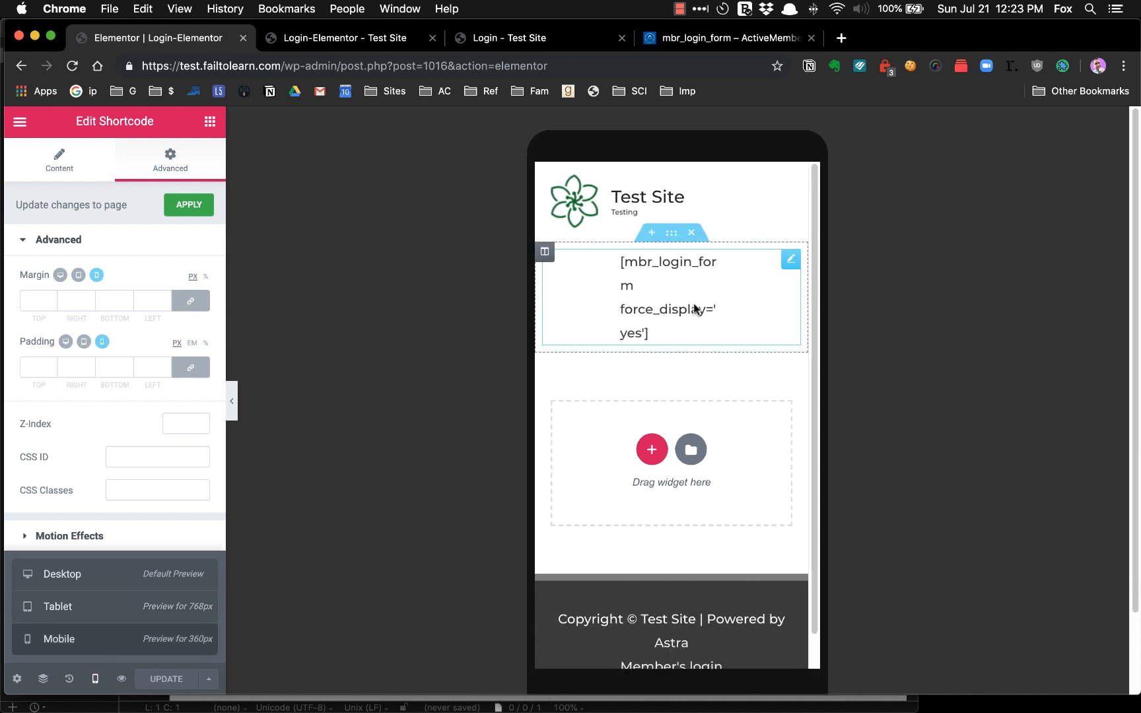
click(111, 616)
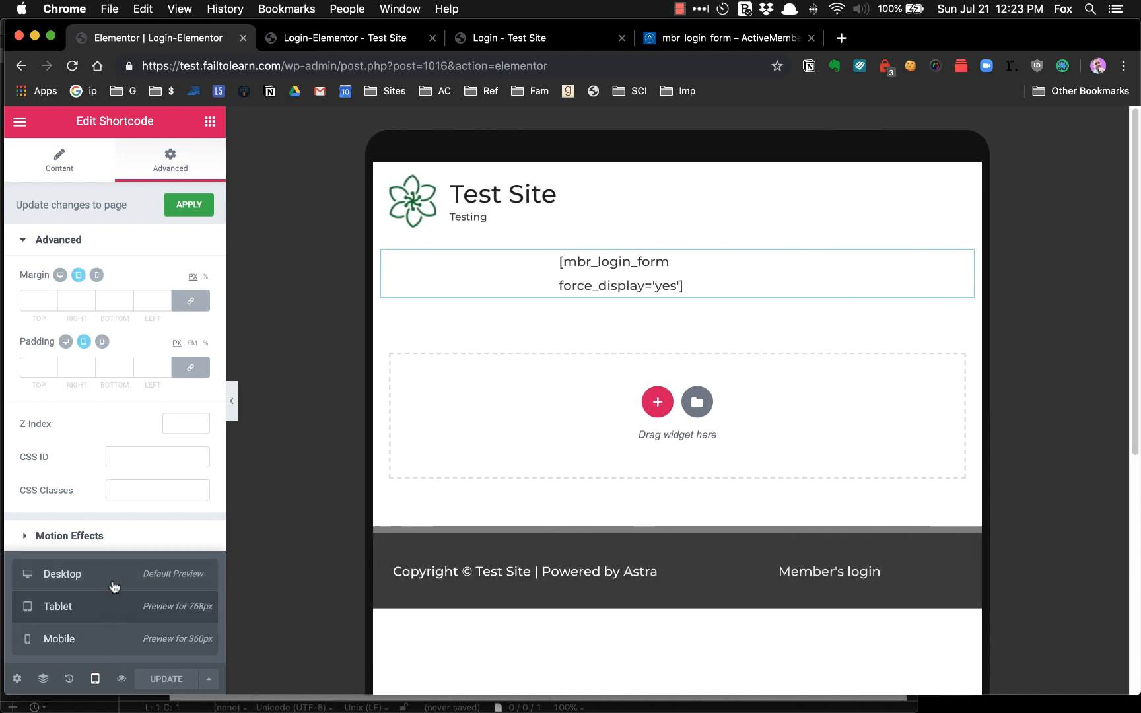
click(115, 580)
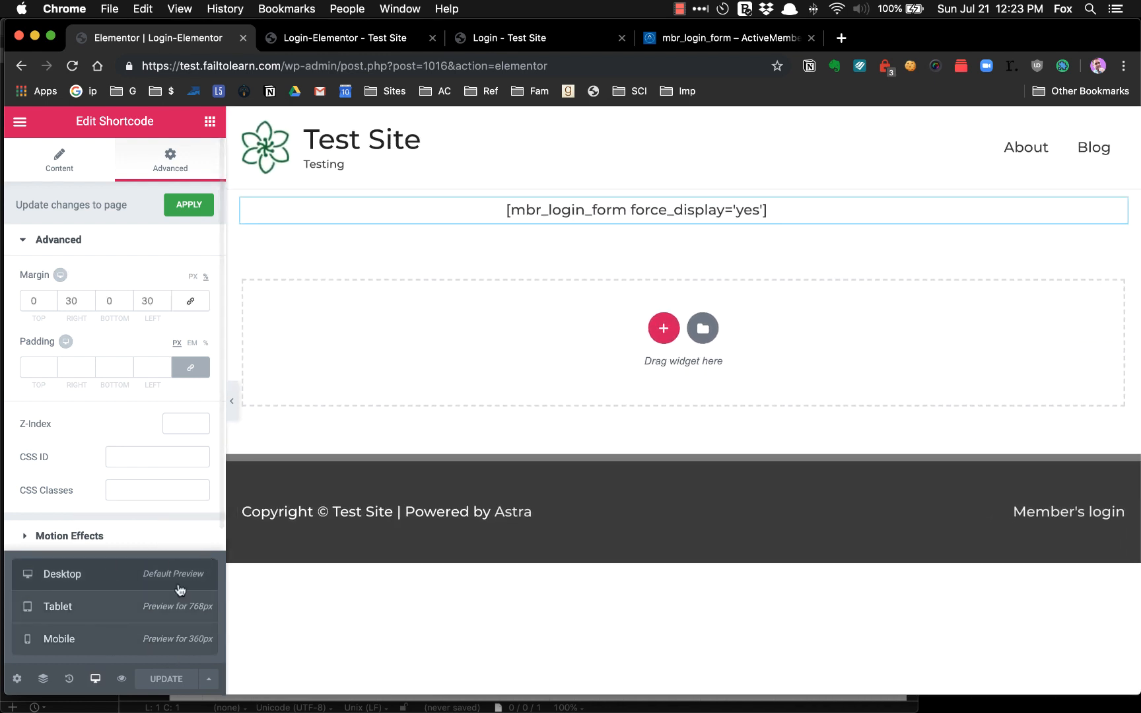
Give the login form shortcode a solid border with a width of 1 on all sides.
click(141, 540)
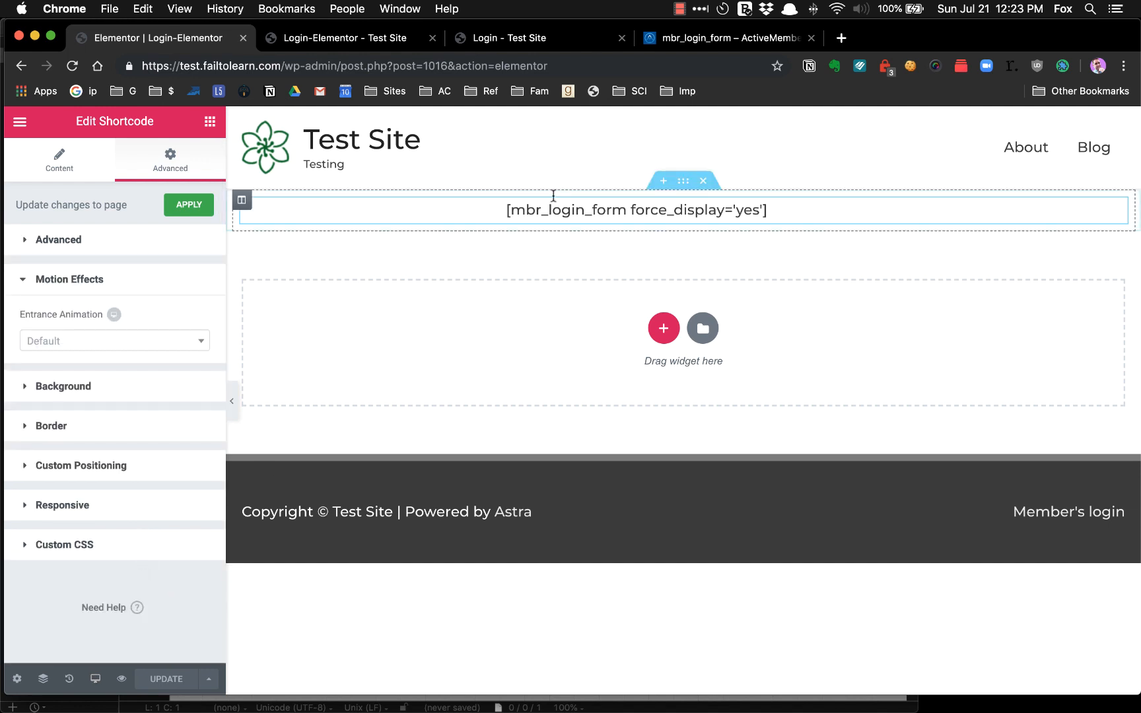
click(64, 427)
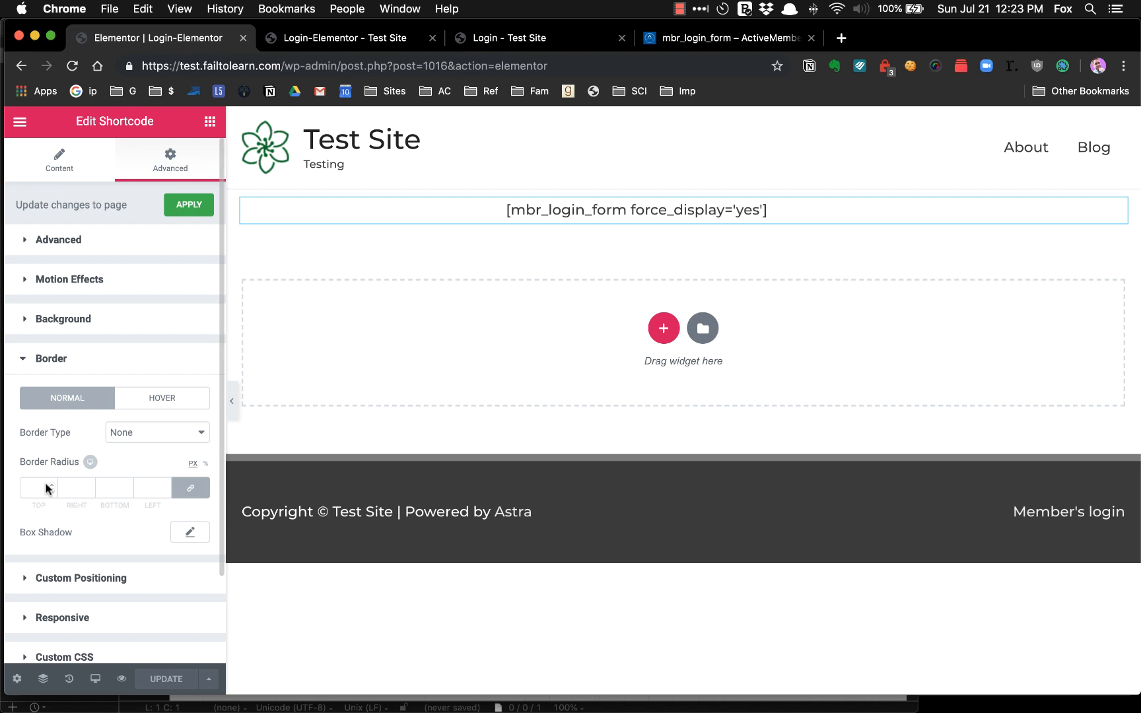
click(151, 435)
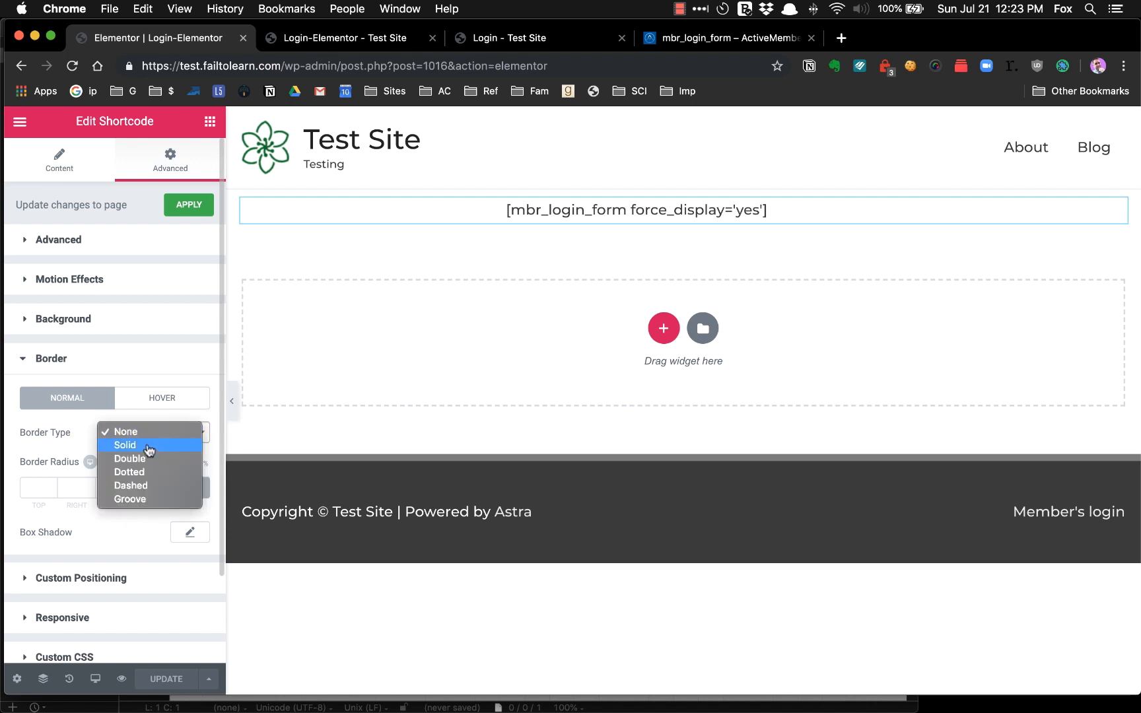
click(149, 447)
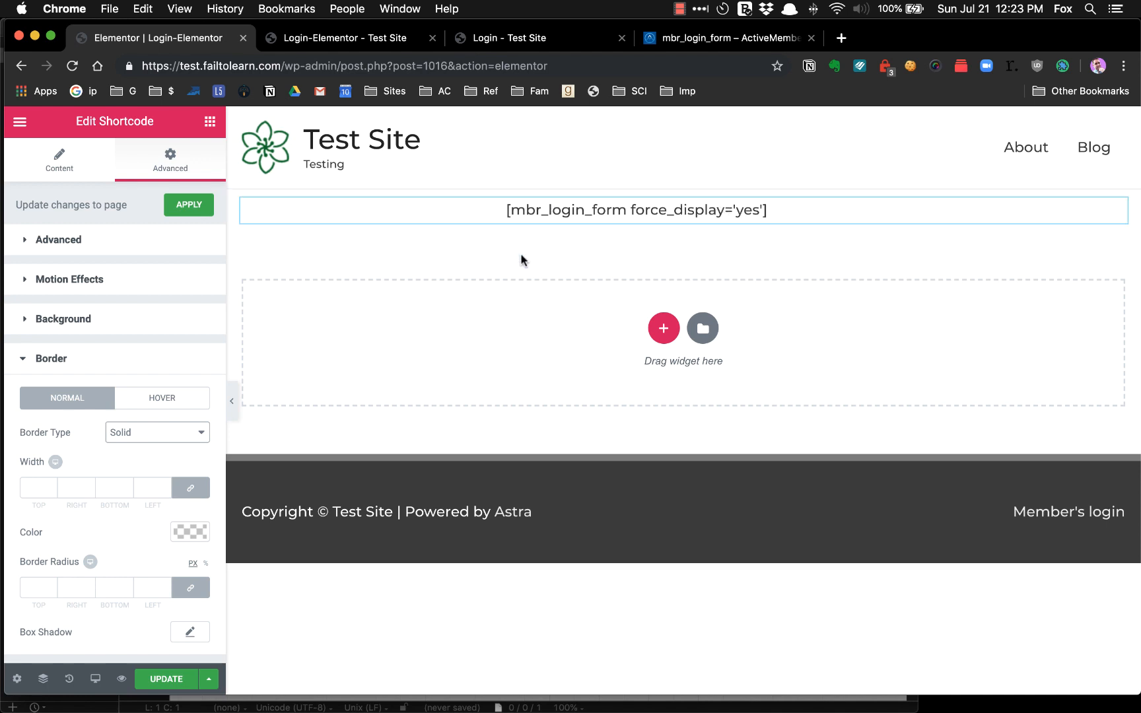
click(38, 487)
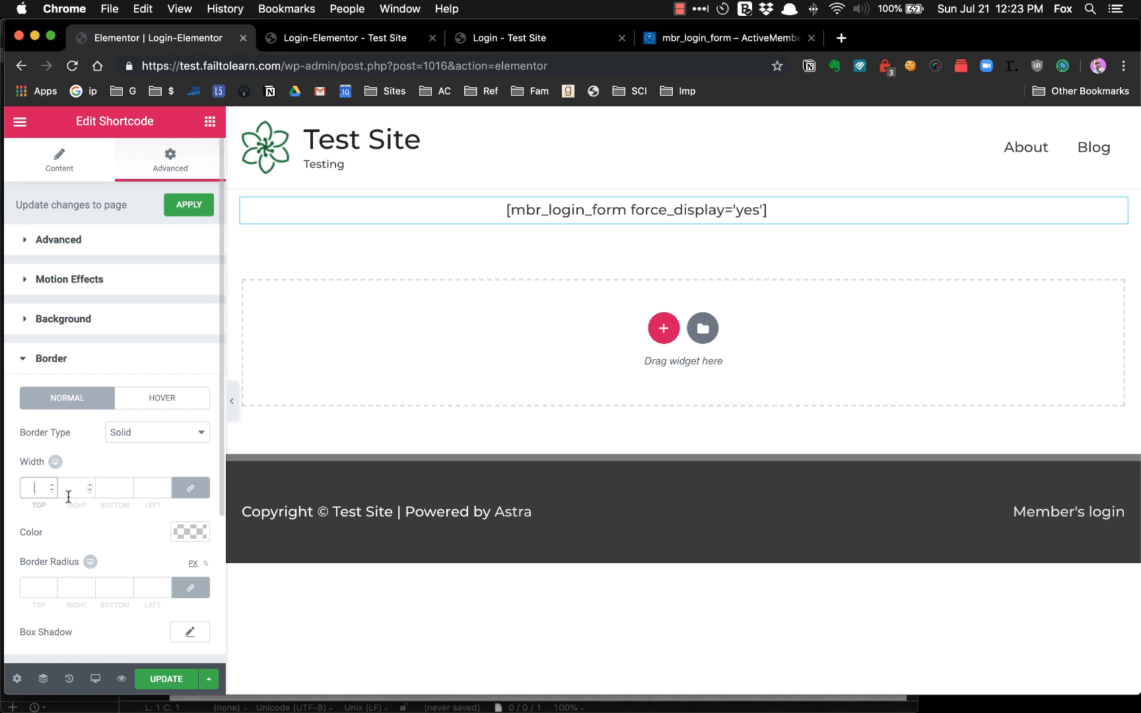
text(1)
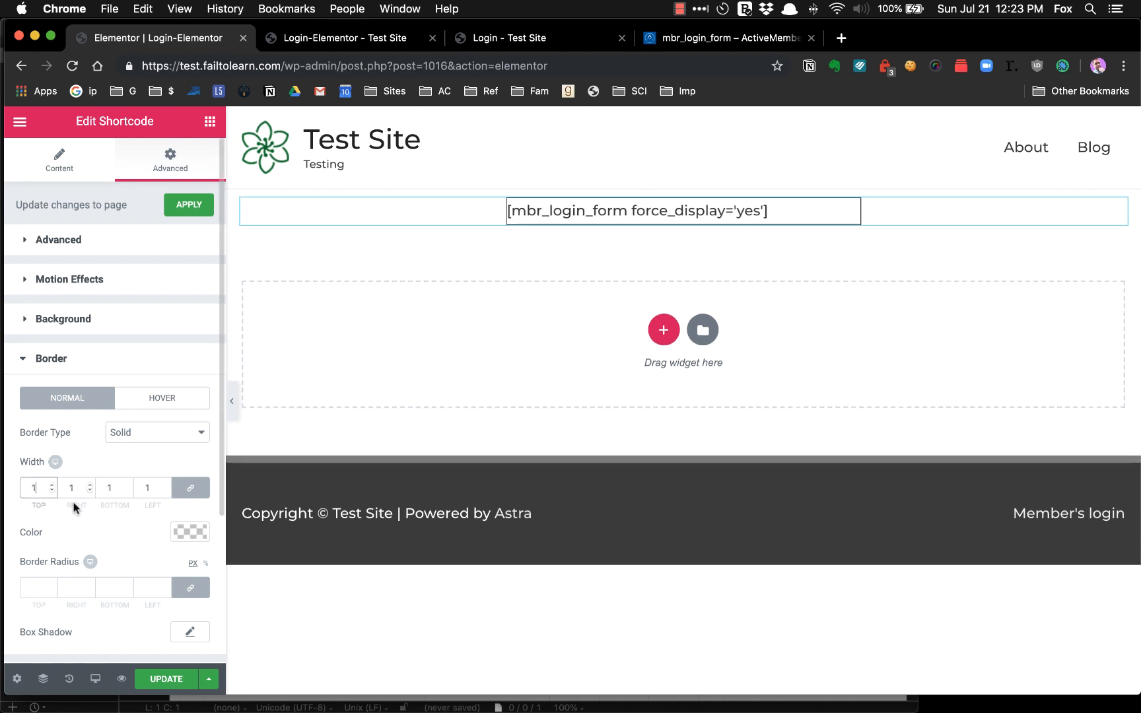
Set the shortcode's border color to light grey #c4c4c4 and its border radius to 6 px on all corners.
click(193, 532)
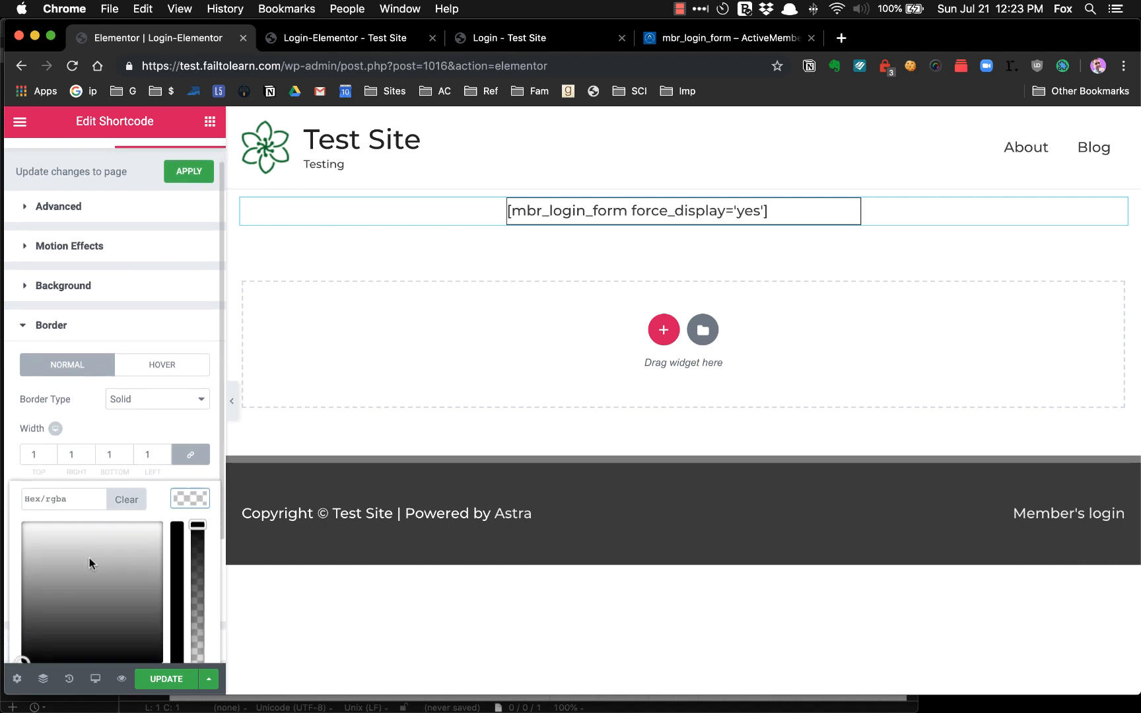
drag(61, 571, 8, 534)
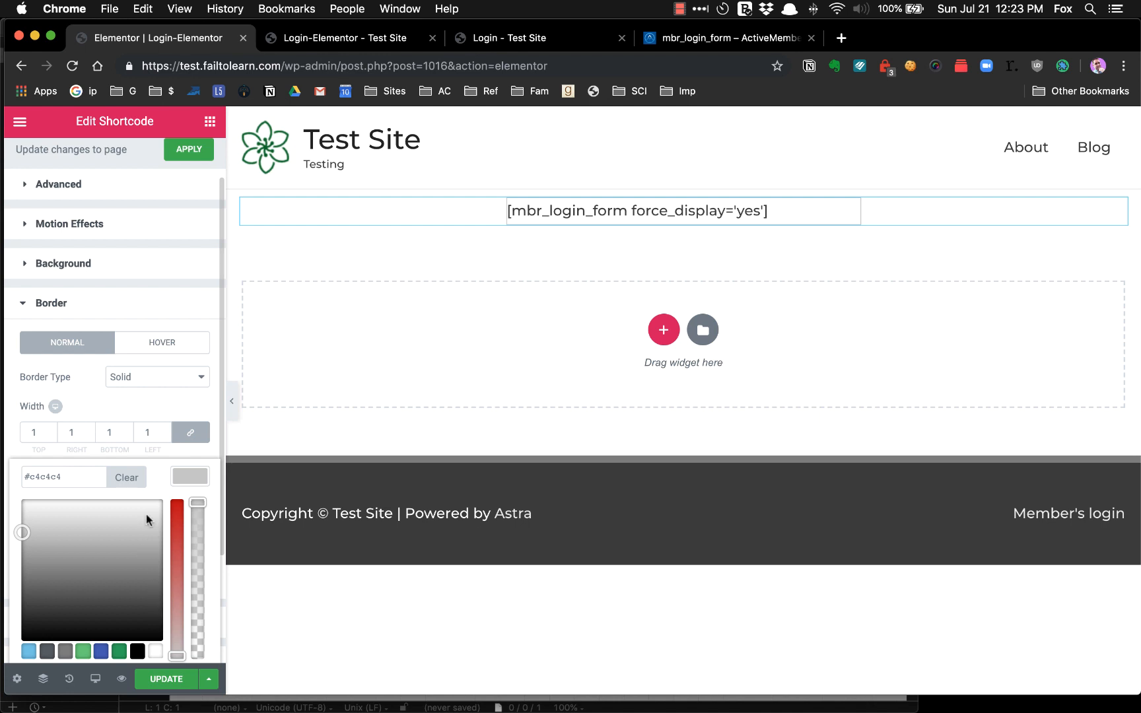
scroll(146, 514, down, 2)
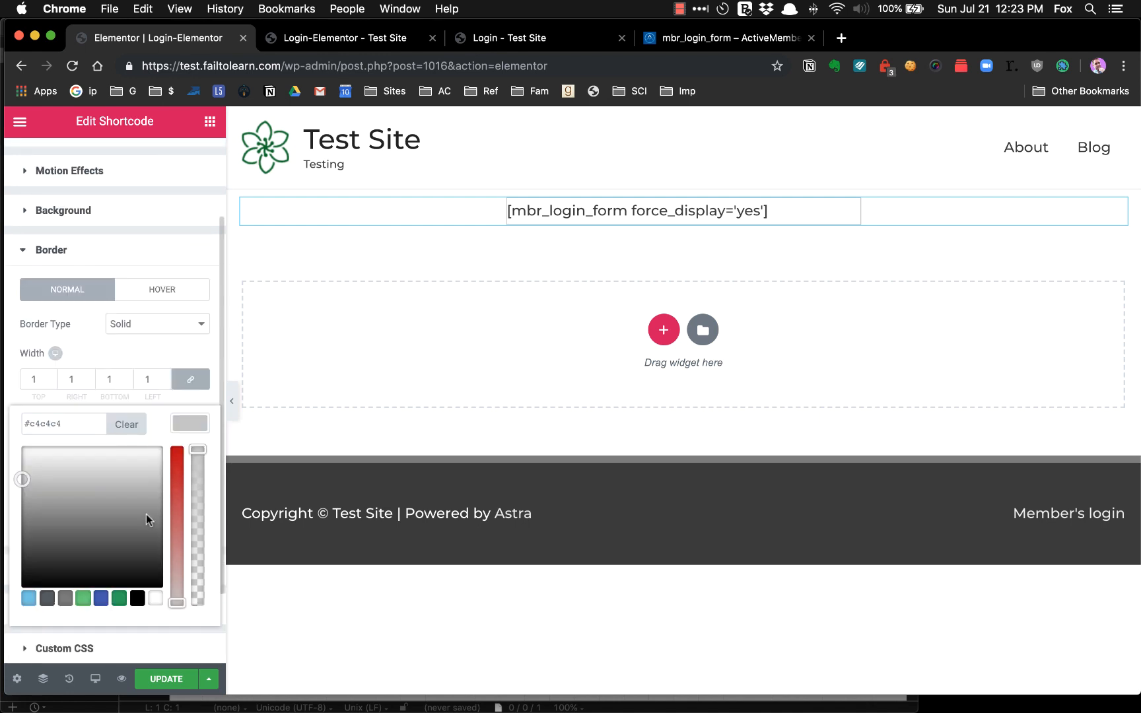
click(188, 423)
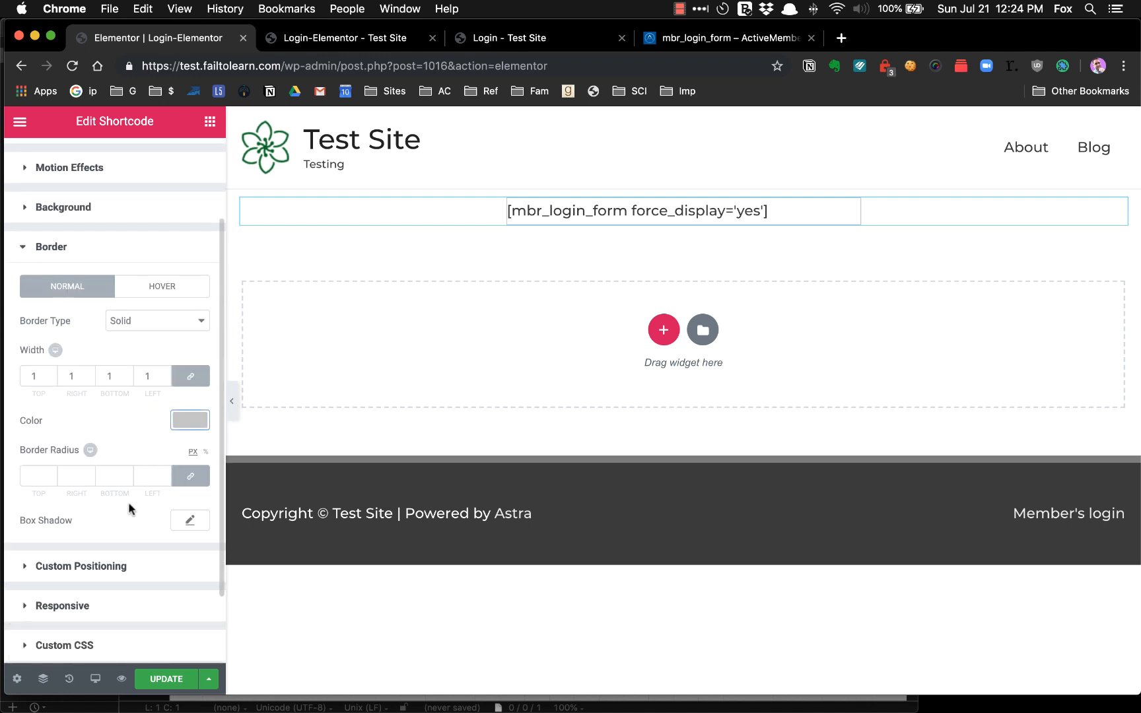
click(52, 474)
text(6)
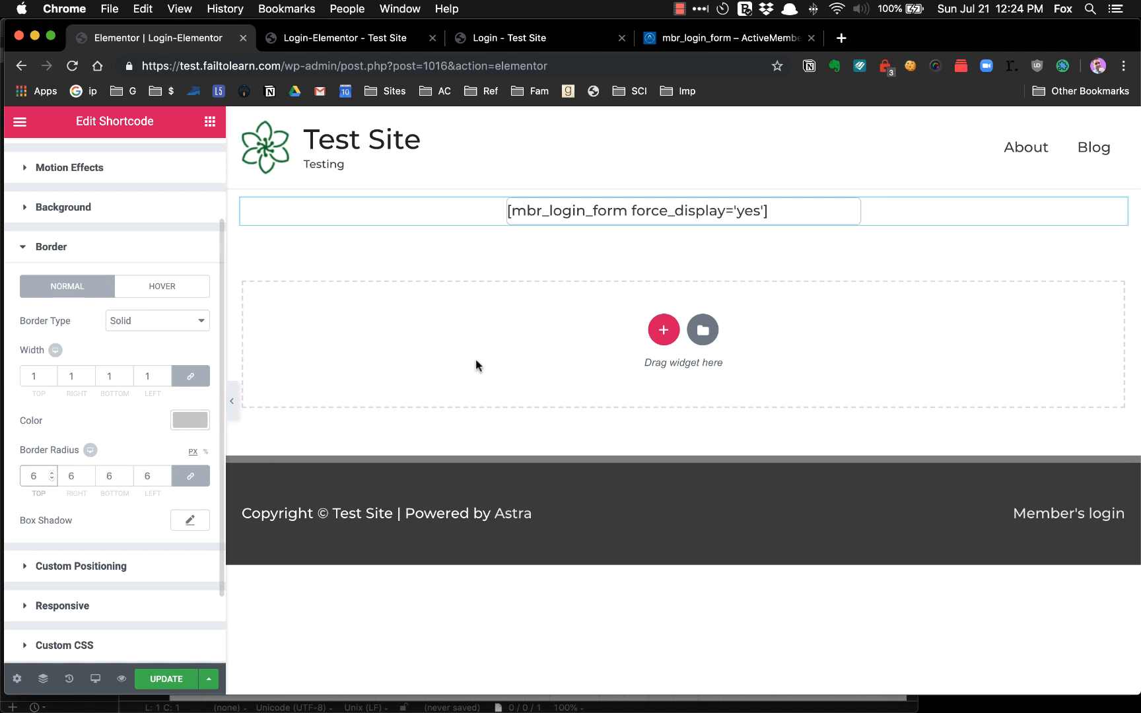
key(Tab)
Update the page, reload the live Login-Elementor page and close that page.
click(170, 678)
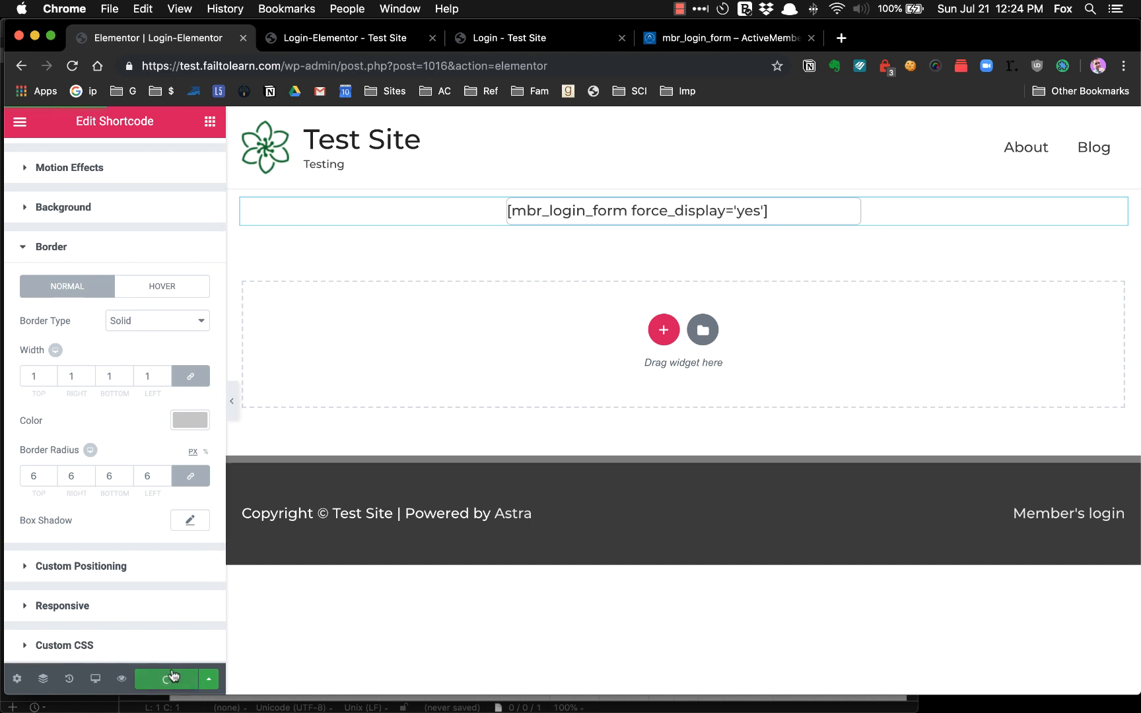
click(350, 41)
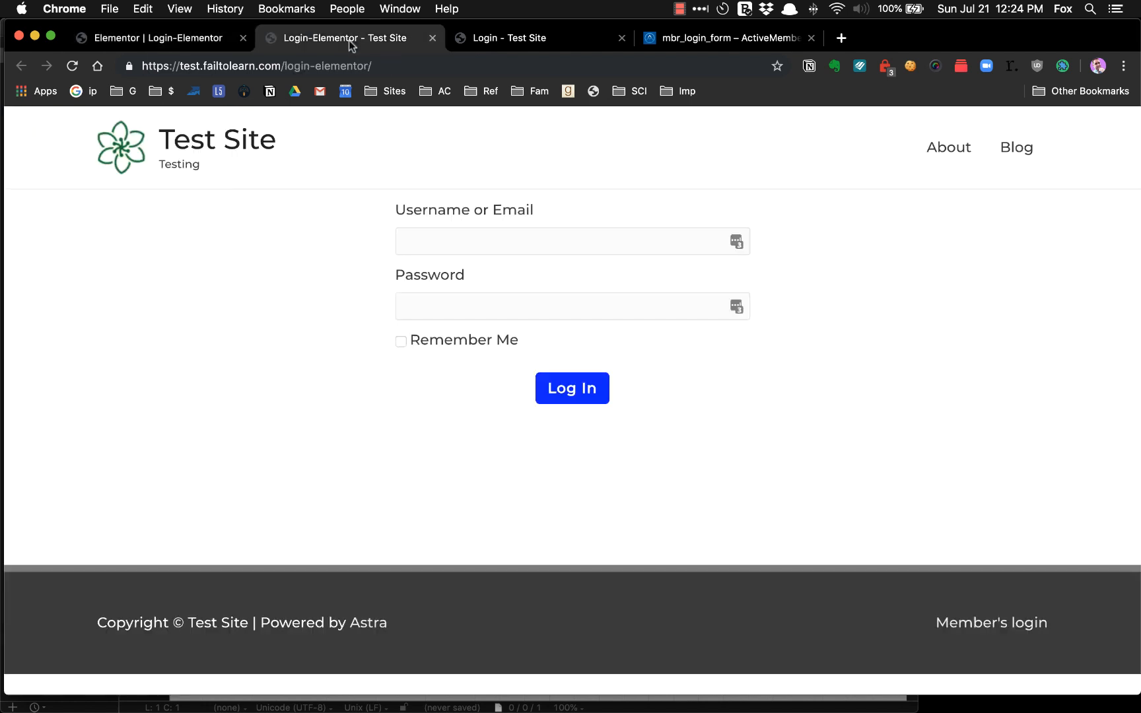
key(super+r)
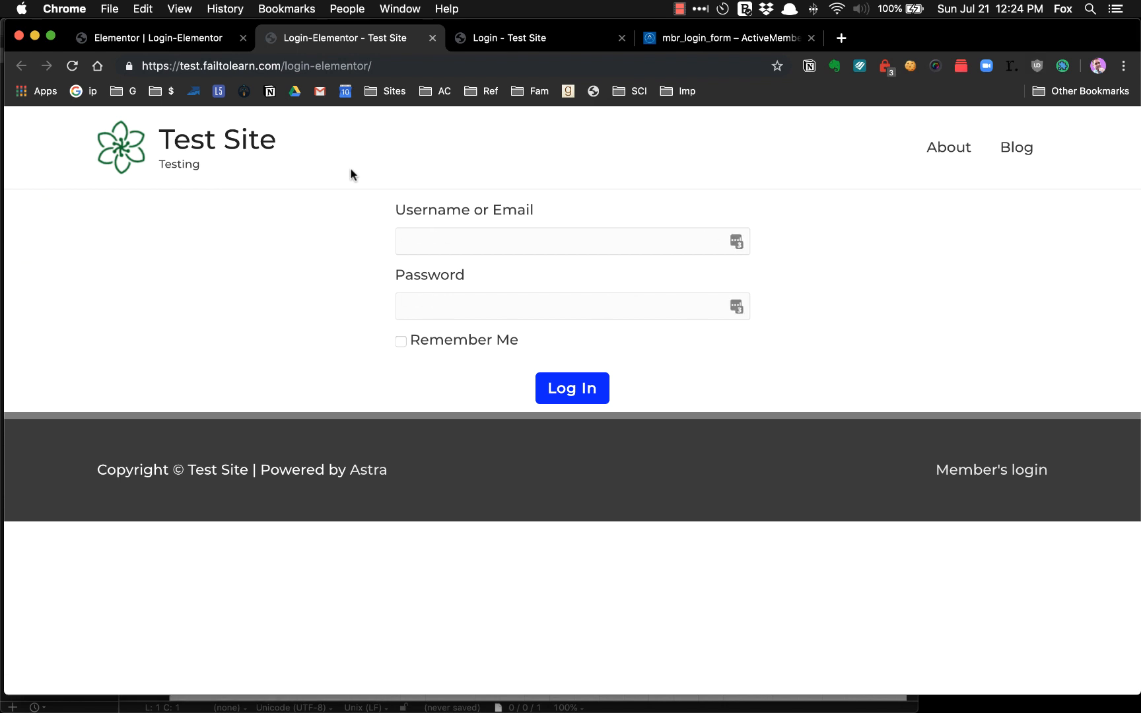
click(432, 39)
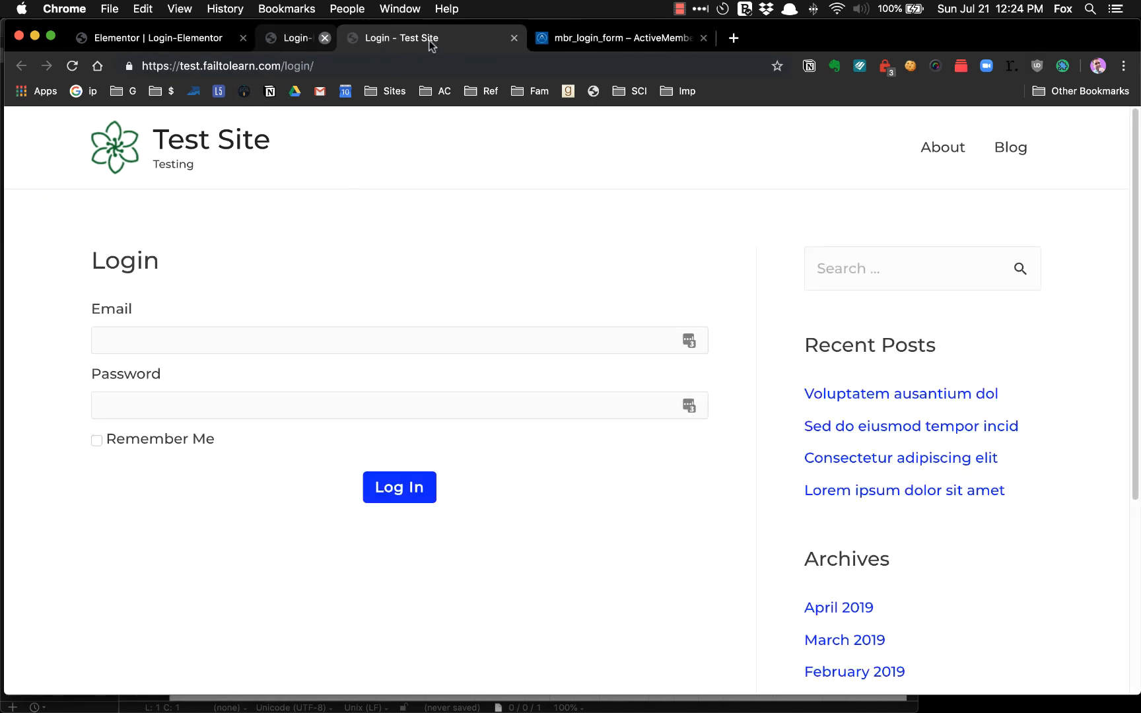
Open a preview of the changes from the Elementor editor and compare the form's border with the editor canvas.
click(153, 41)
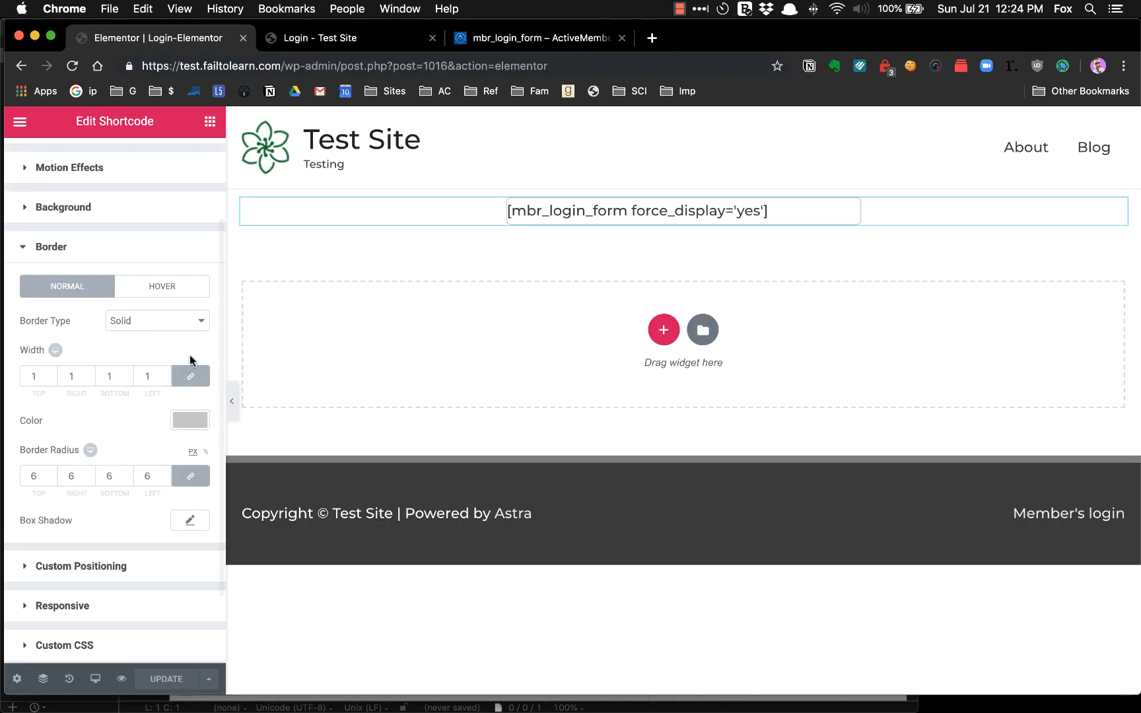
click(121, 681)
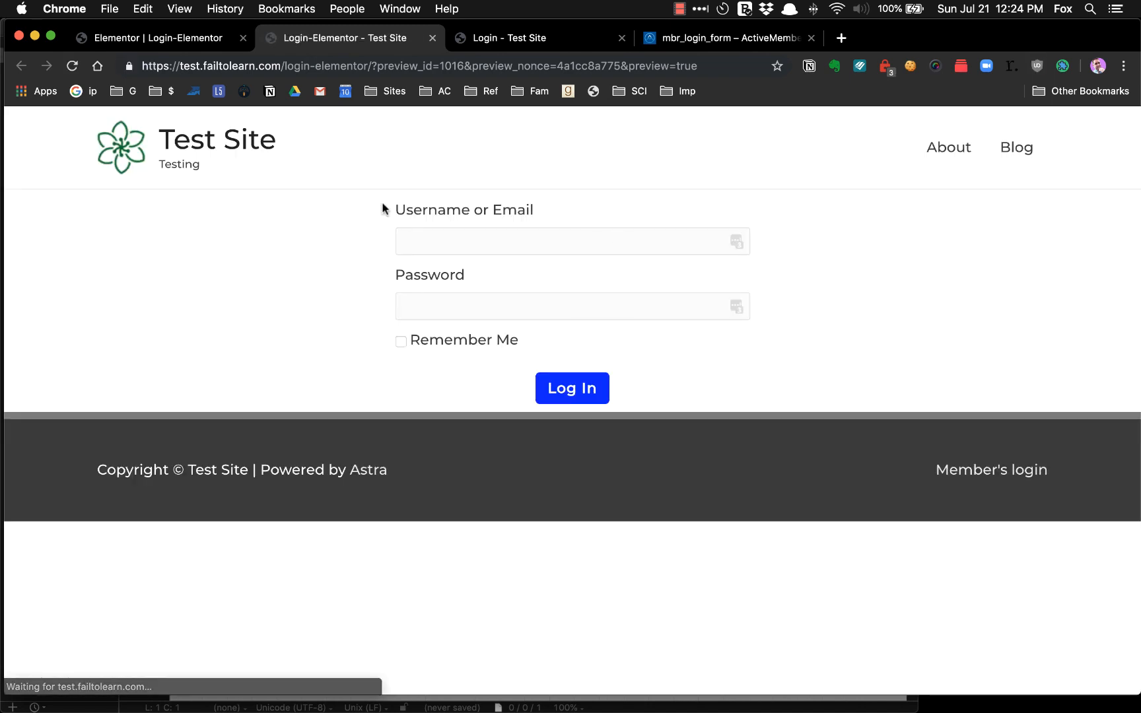
click(168, 36)
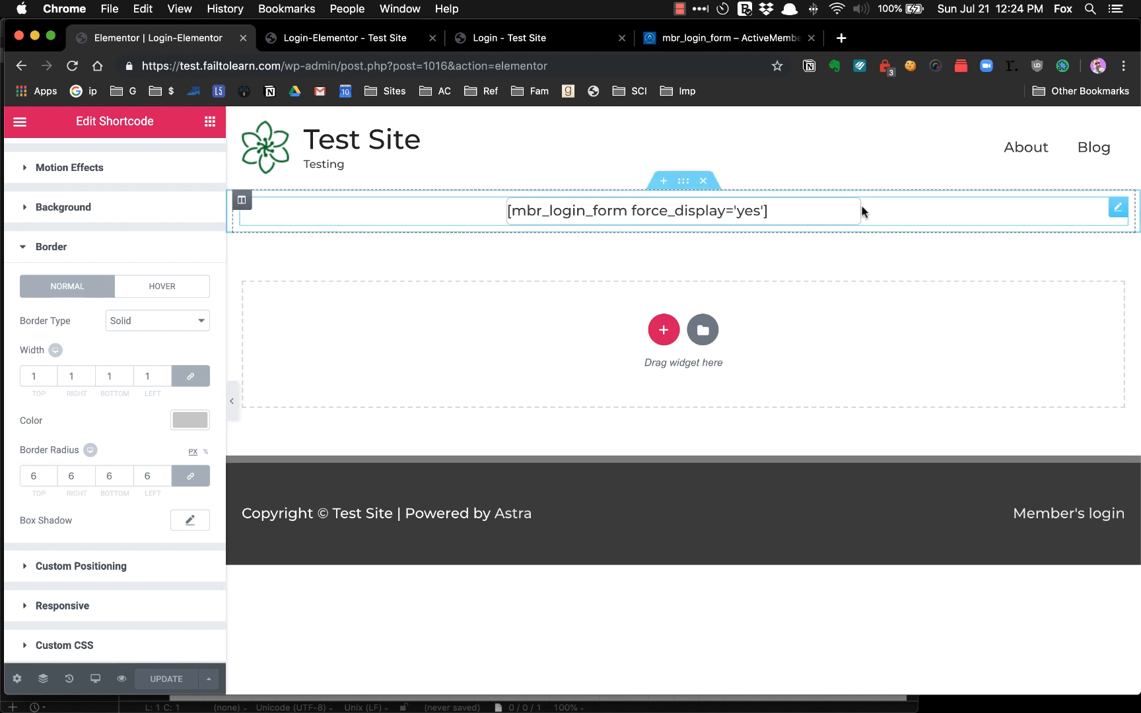
click(376, 46)
Hard-reload the Login-Elementor preview with the browser's developer tools open, and close the tools to check the form's border.
right_click(216, 264)
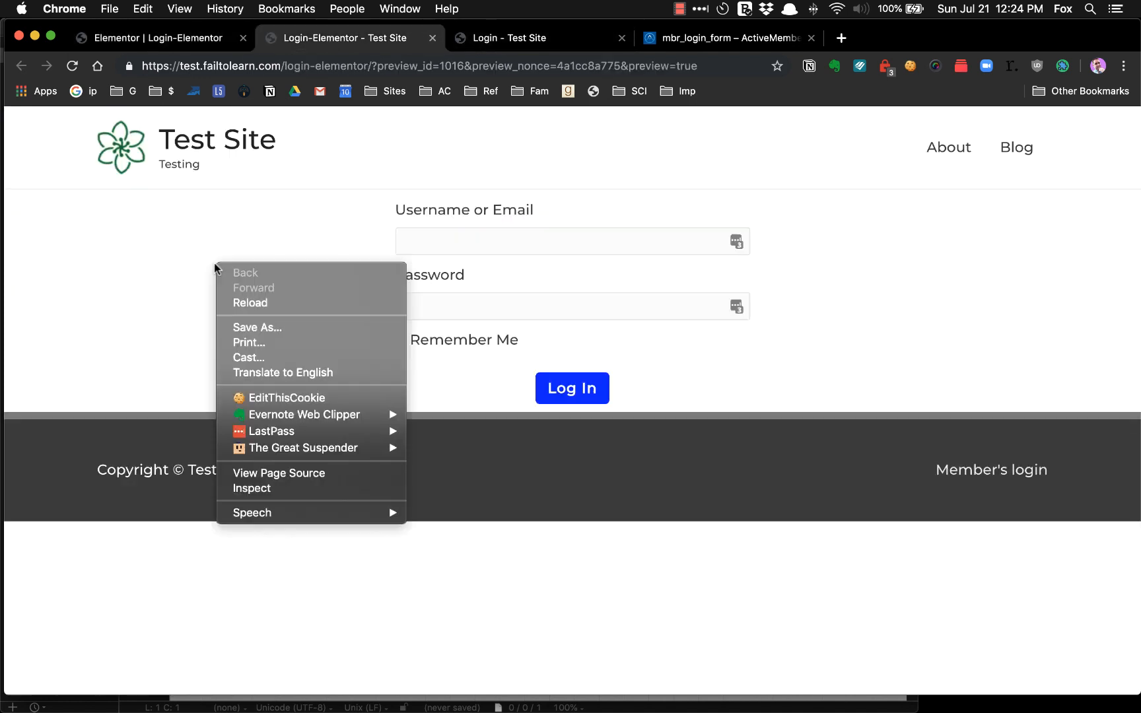
key(super+alt+i)
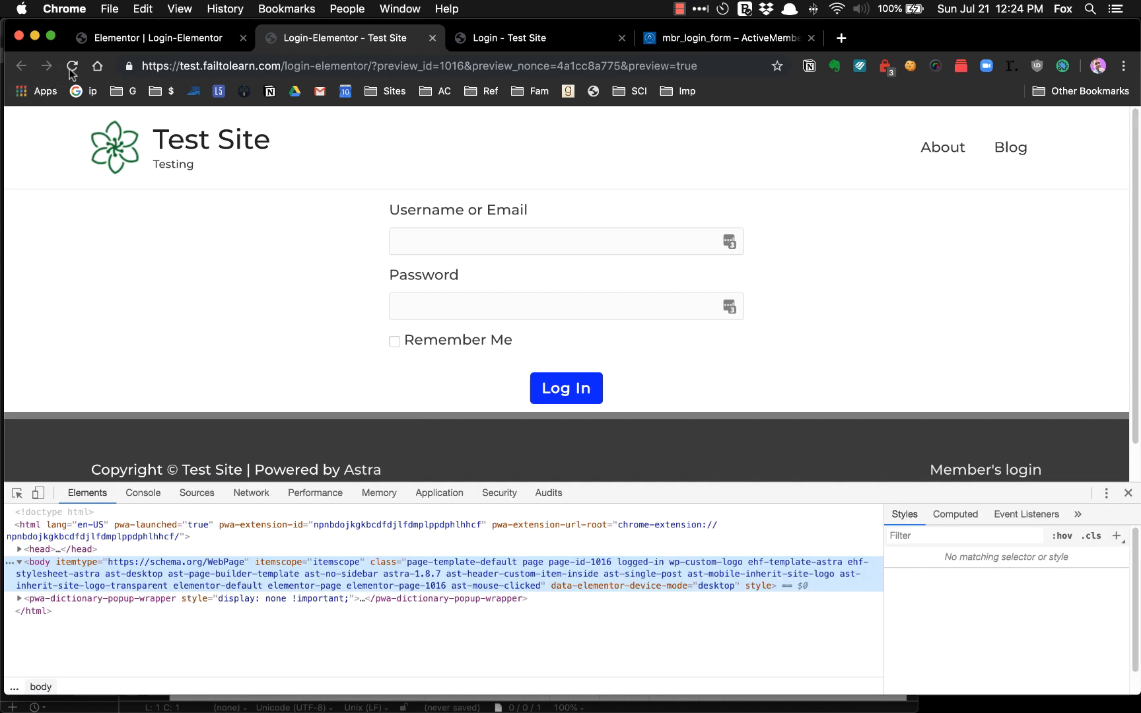
right_click(72, 65)
click(104, 140)
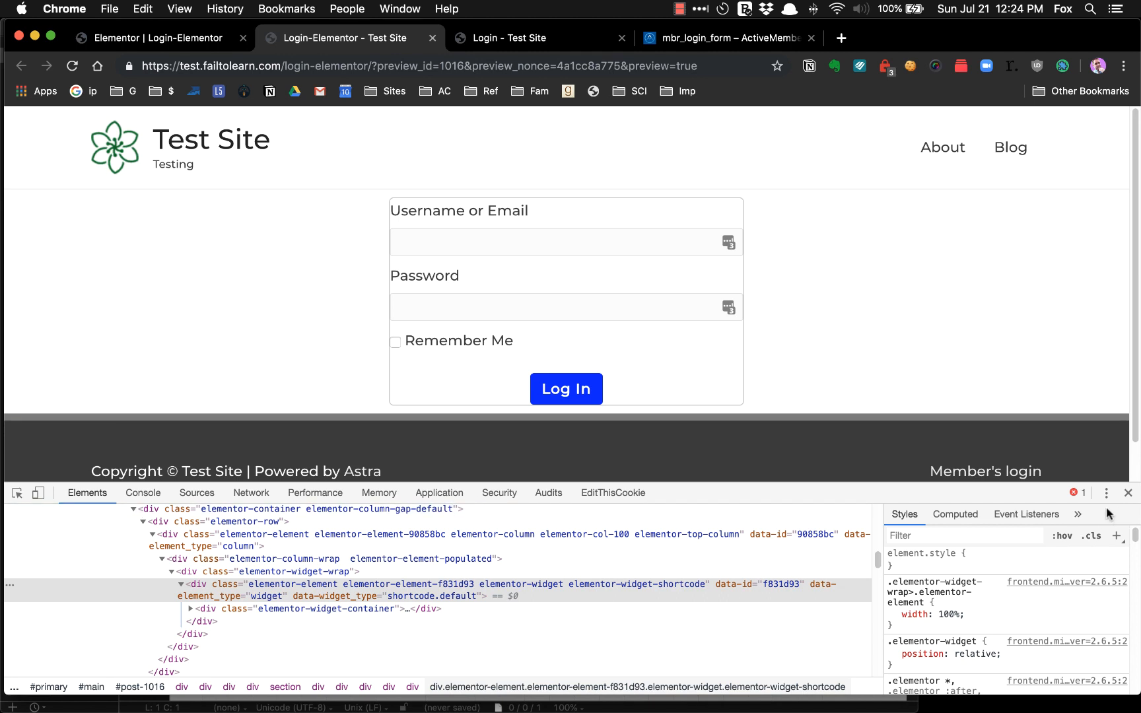
click(1128, 493)
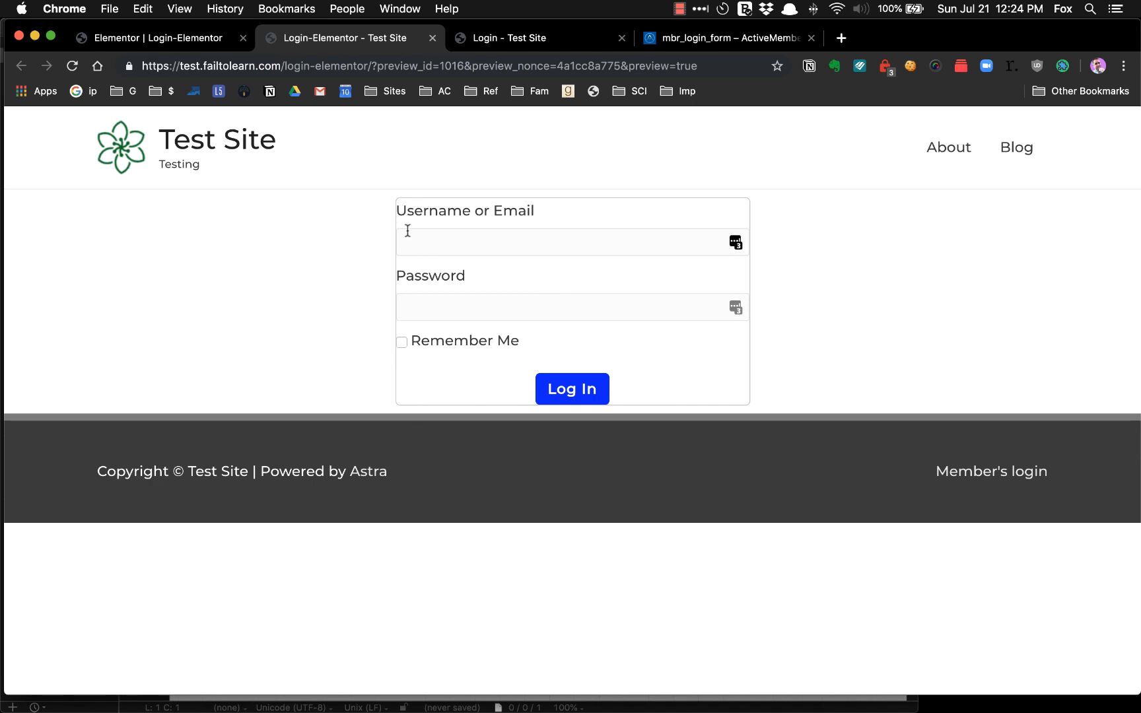
Set the login form shortcode's padding to 30 px on all sides in Elementor and apply the changes.
click(172, 38)
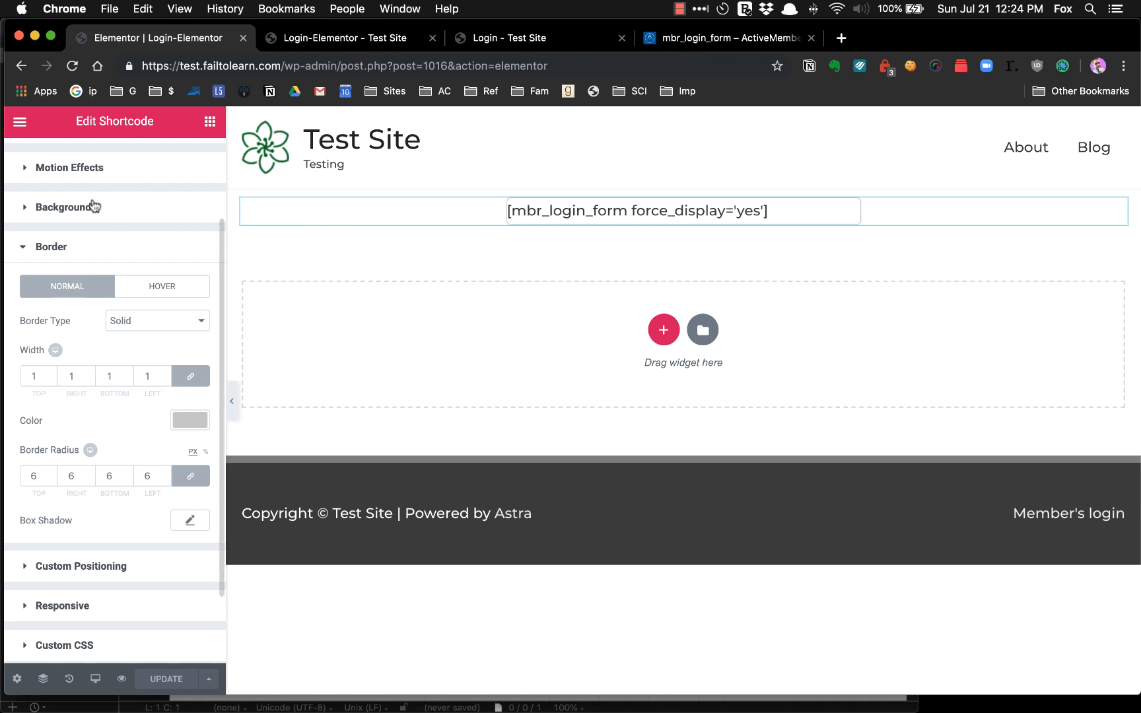
scroll(96, 221, up, 3)
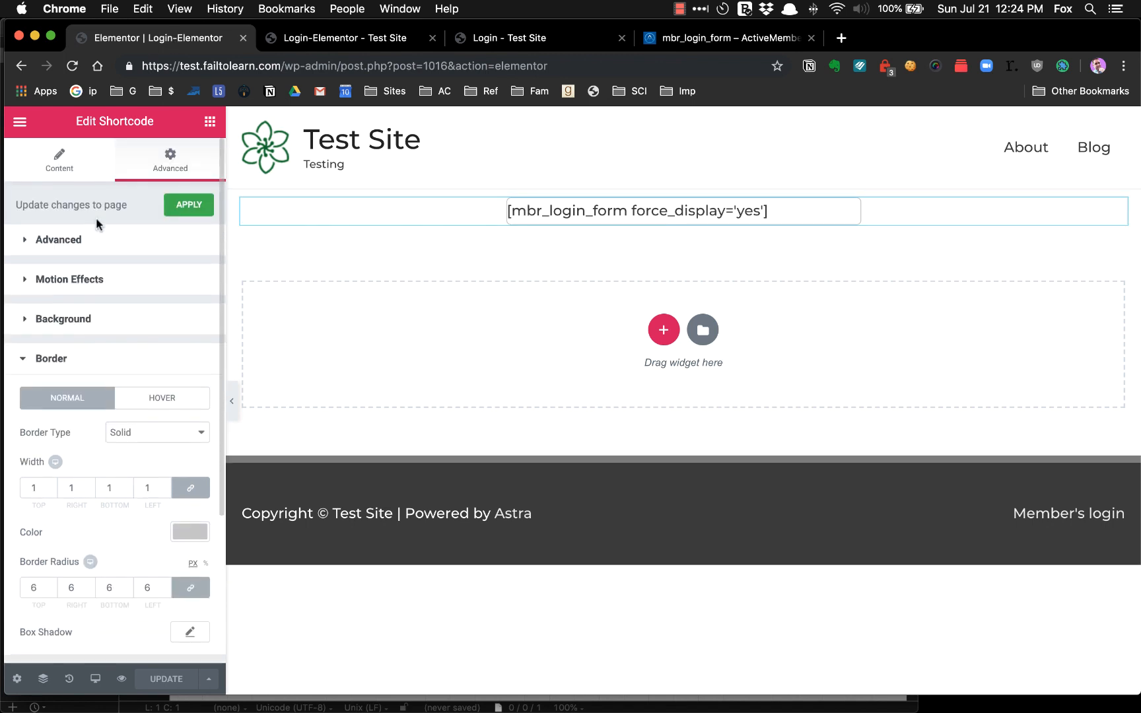
click(47, 240)
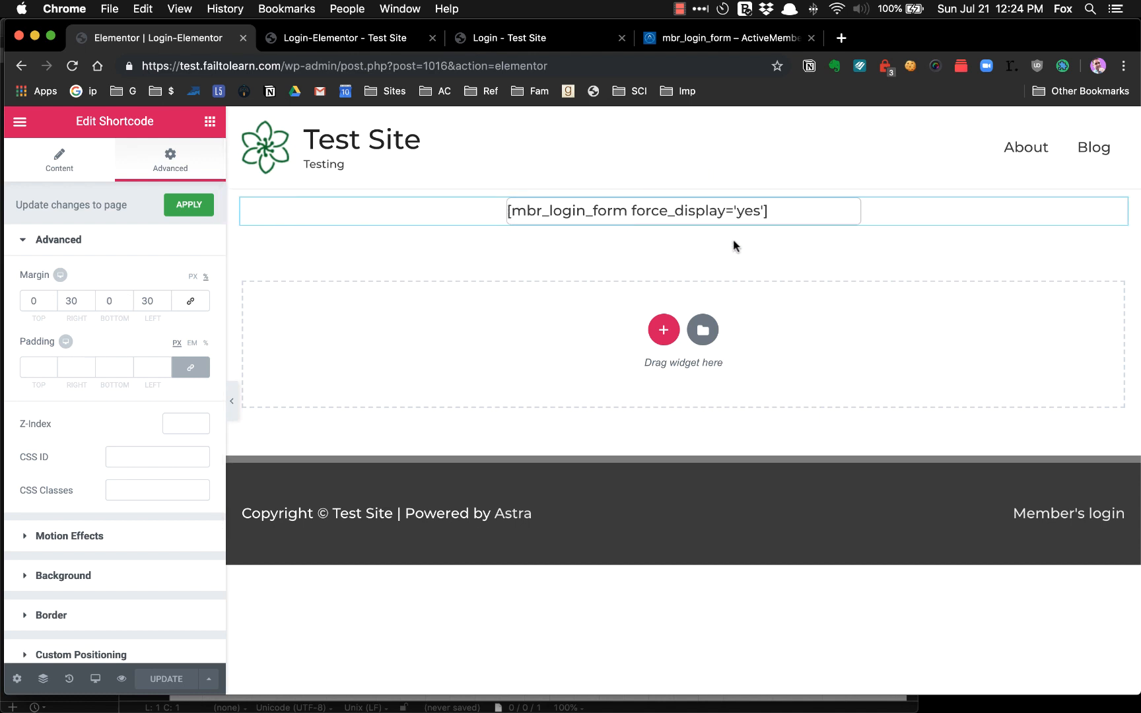
click(40, 367)
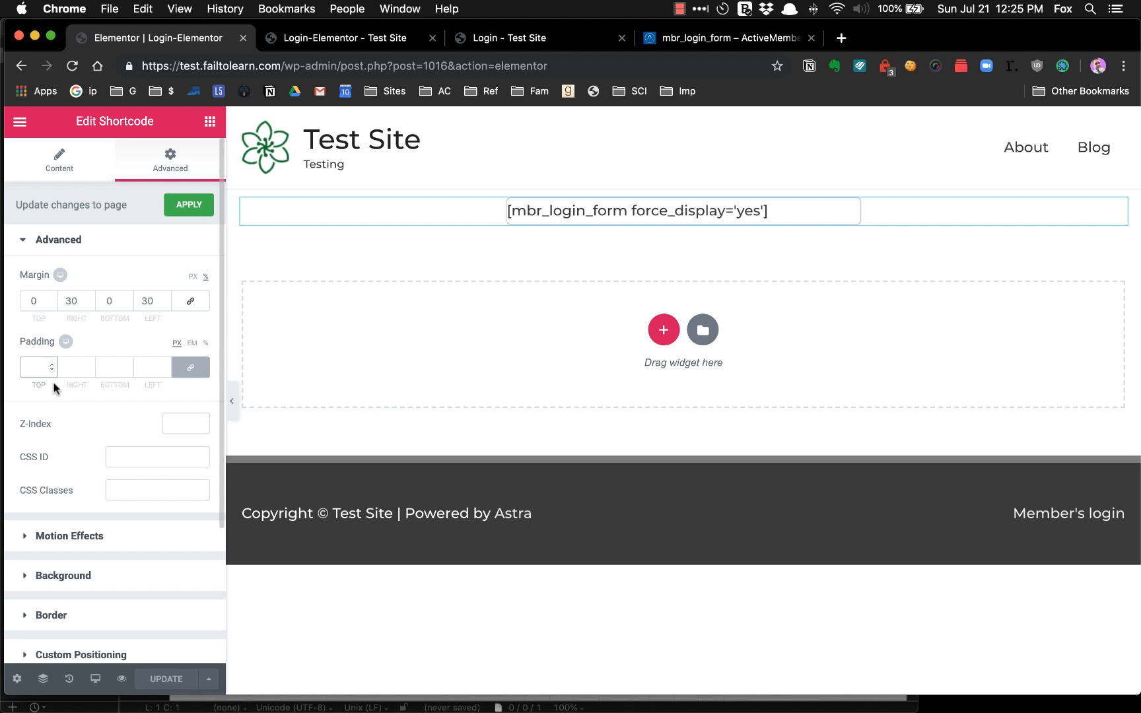
text(30)
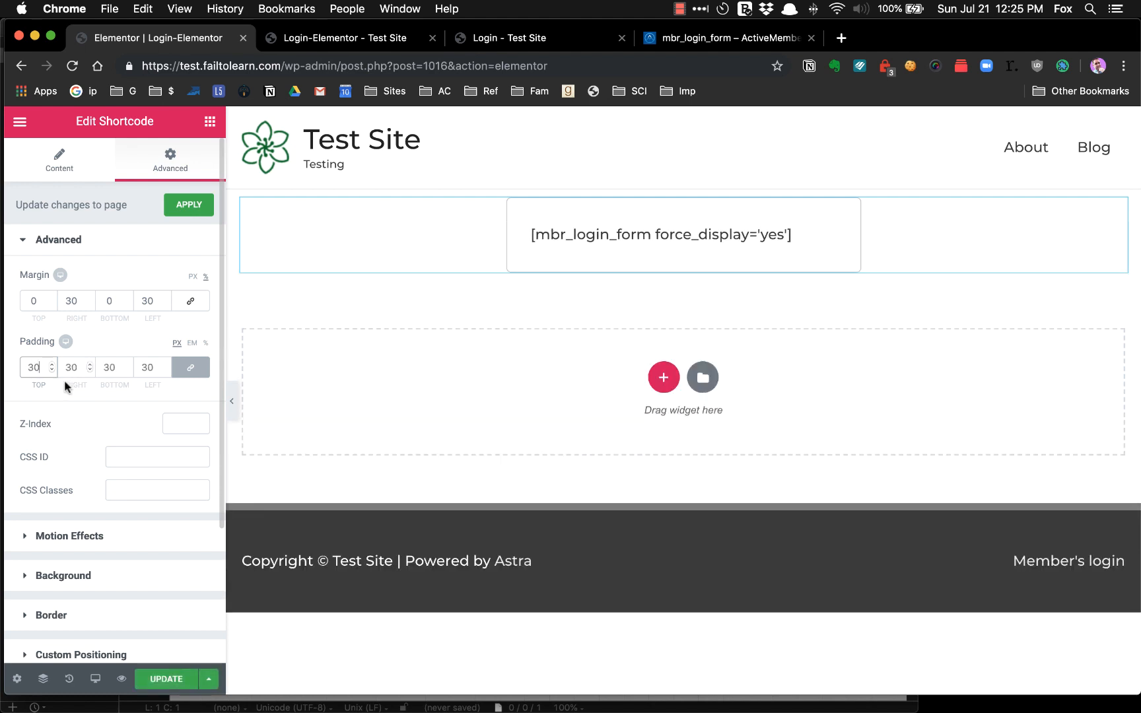
click(188, 206)
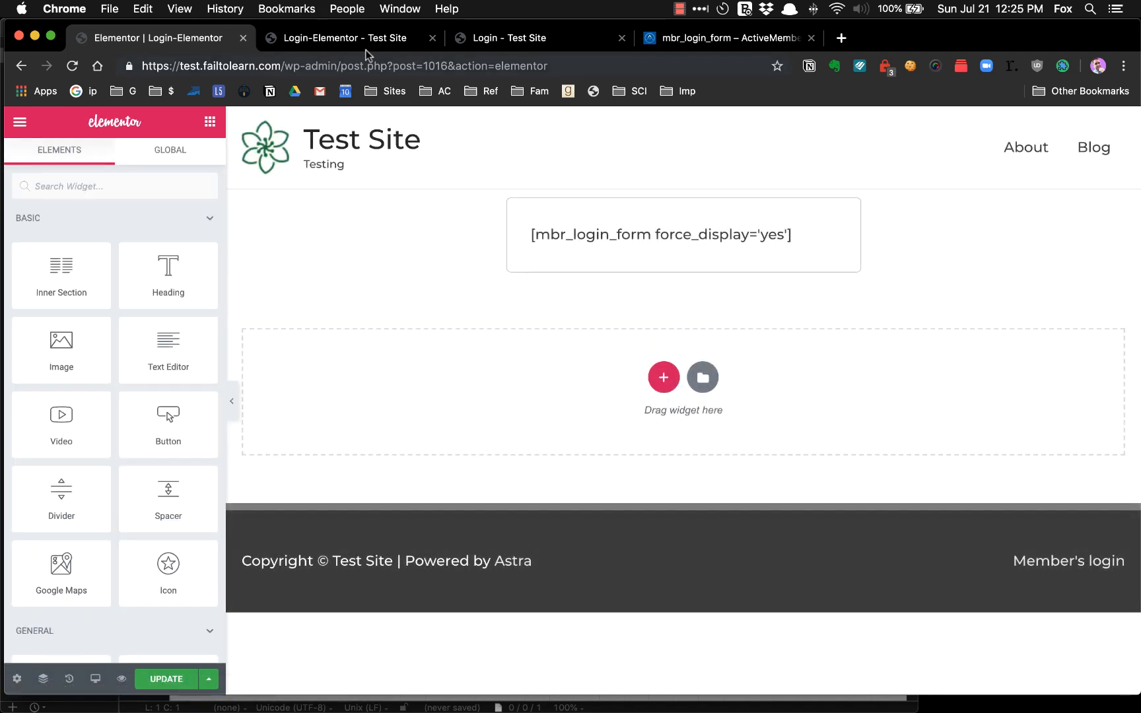
Reload the Login-Elementor preview, including a reload with the browser's developer tools open, to check the form's padding.
click(362, 41)
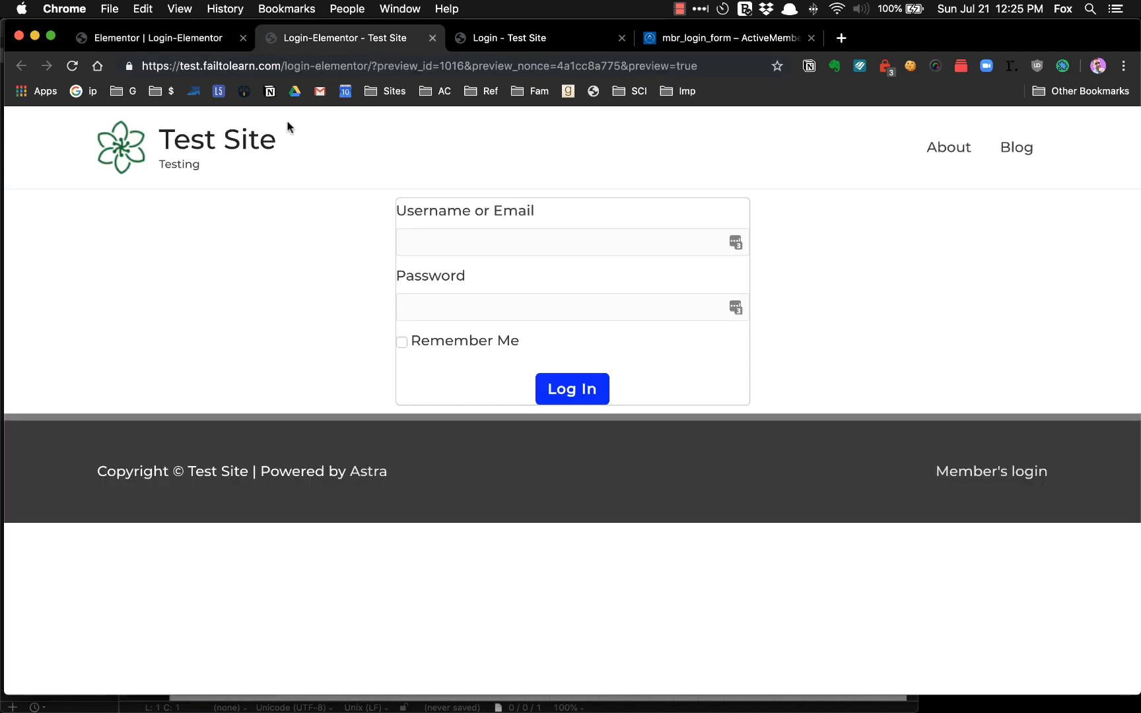
key(super+r)
right_click(230, 263)
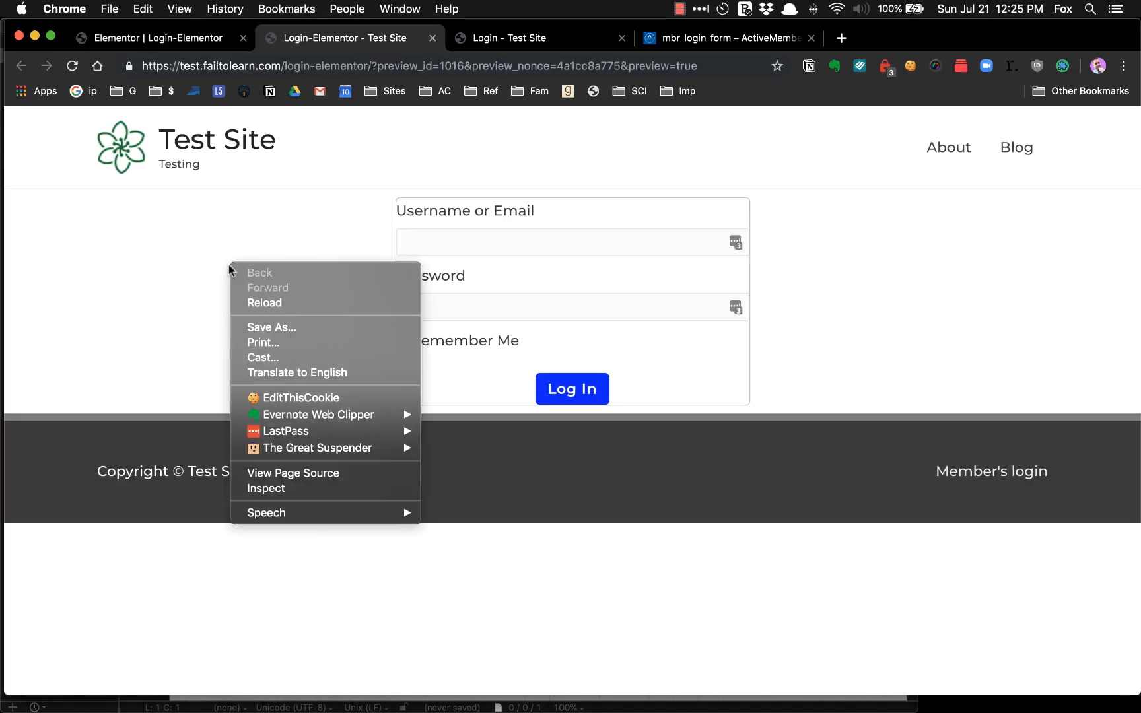
click(274, 497)
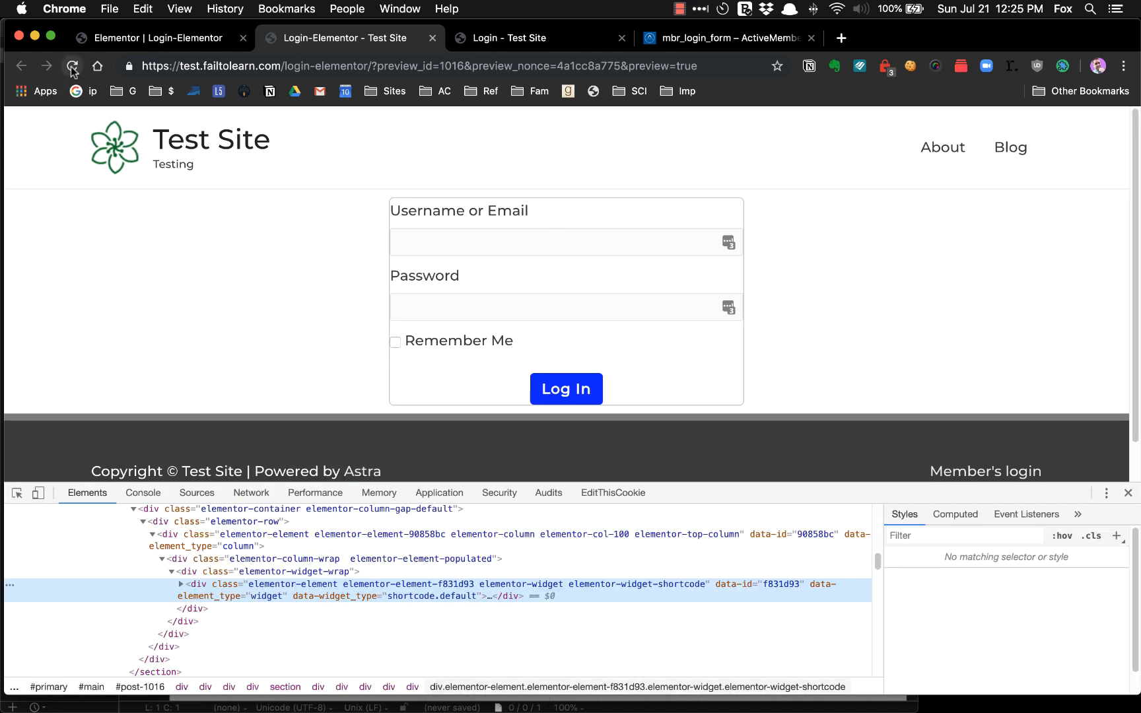
right_click(72, 65)
click(103, 147)
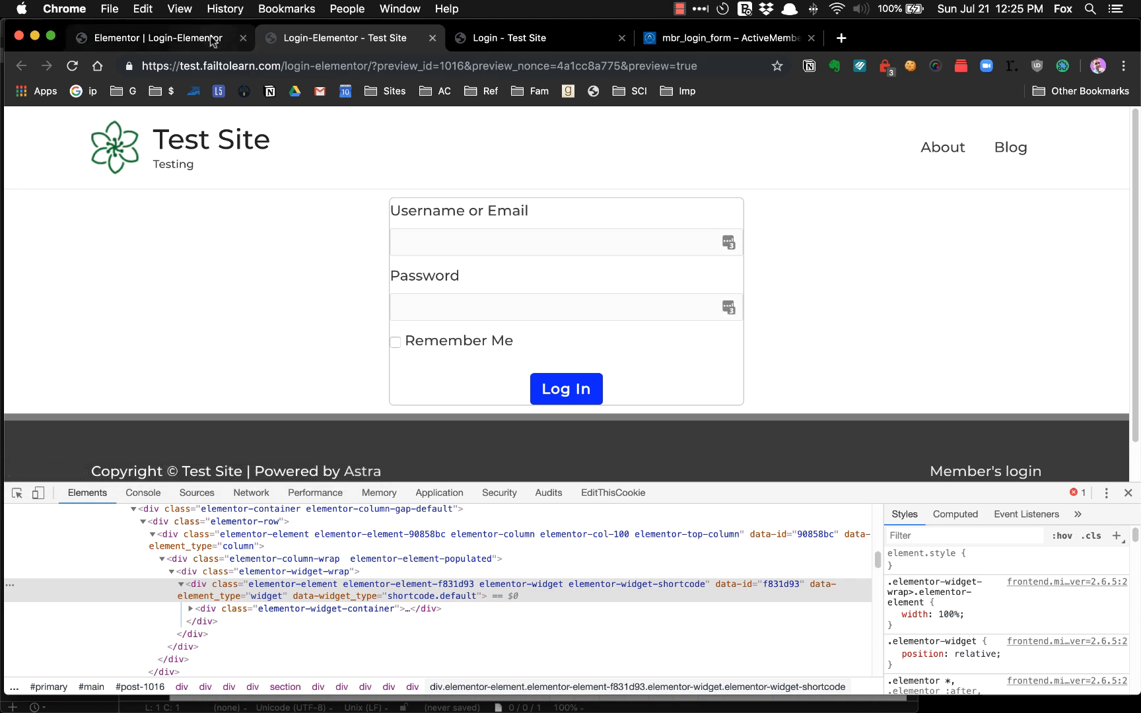
Update the page in Elementor, check the form's padding in the Login-Elementor preview and close the developer tools.
click(158, 37)
click(165, 679)
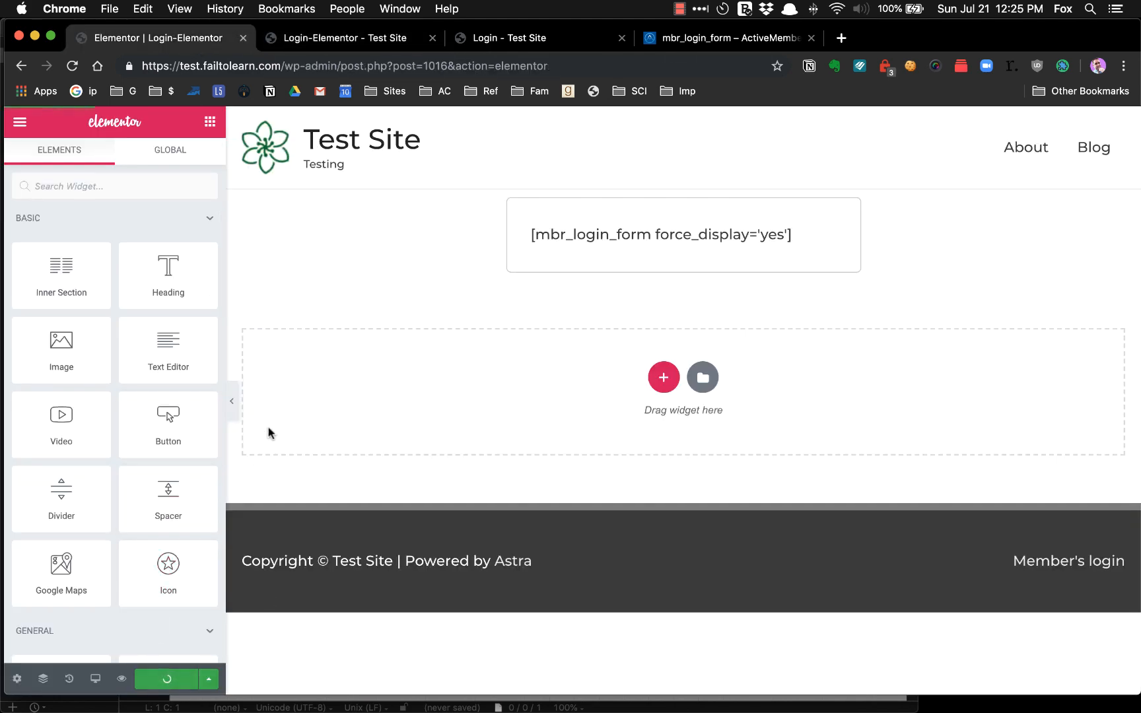
click(324, 44)
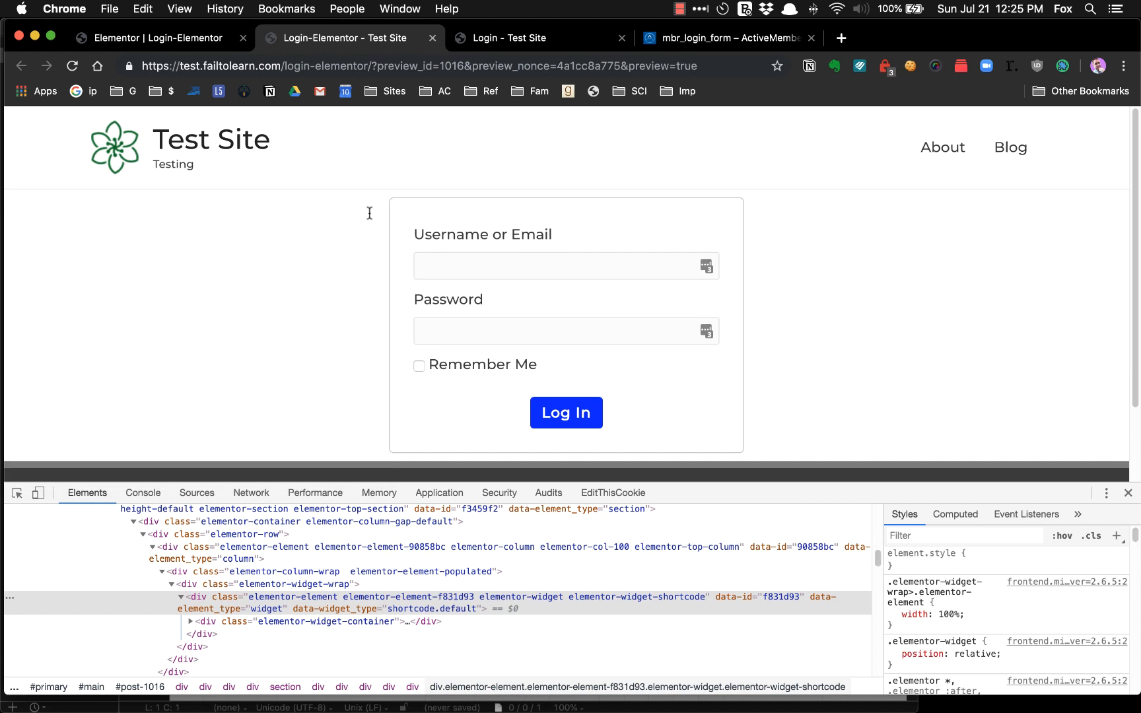
click(1128, 492)
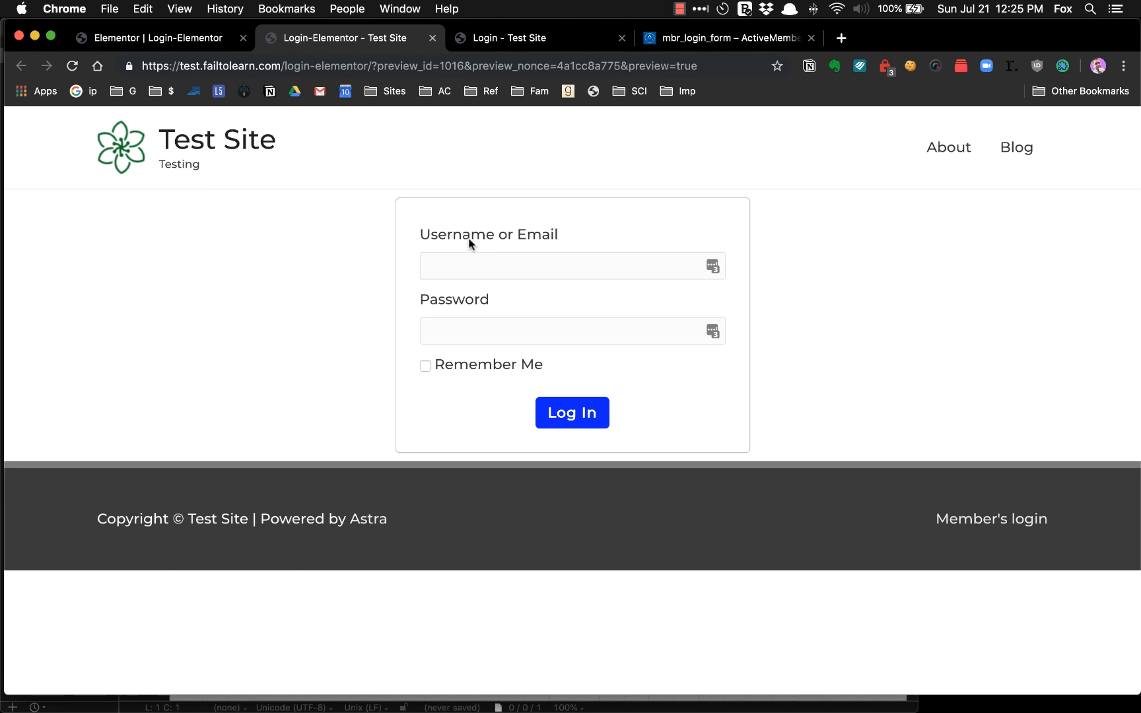
Open the login form shortcode's advanced settings in Elementor and compare its margin and padding with the page preview.
click(182, 37)
click(455, 227)
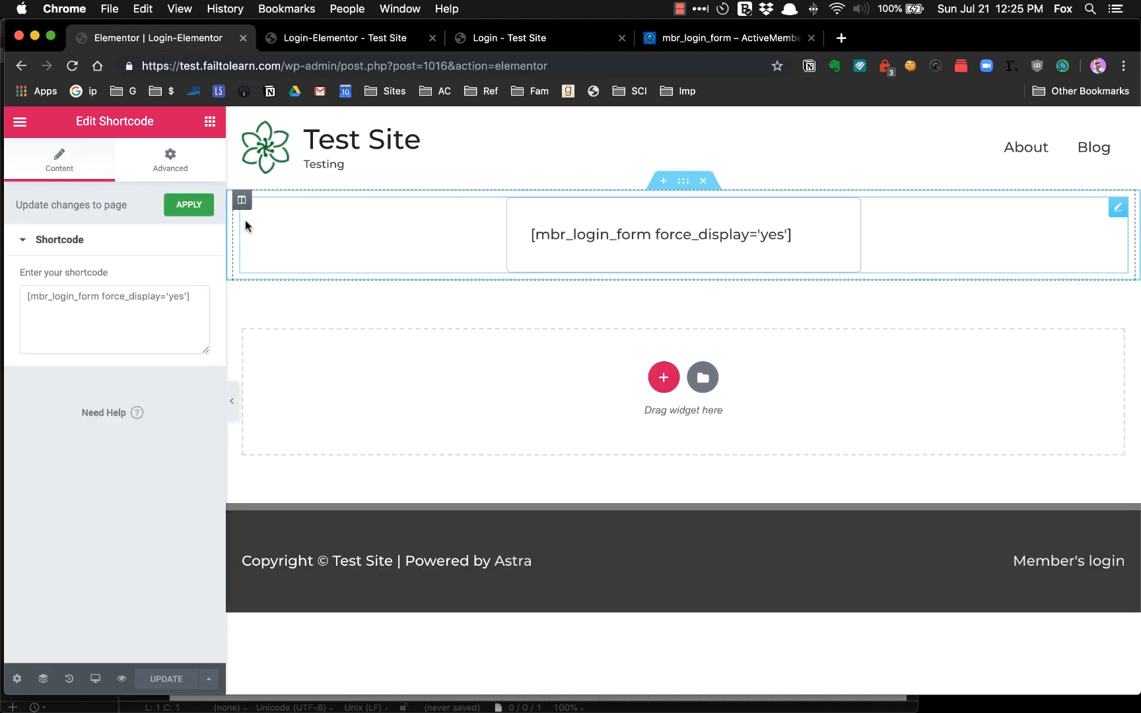
click(171, 161)
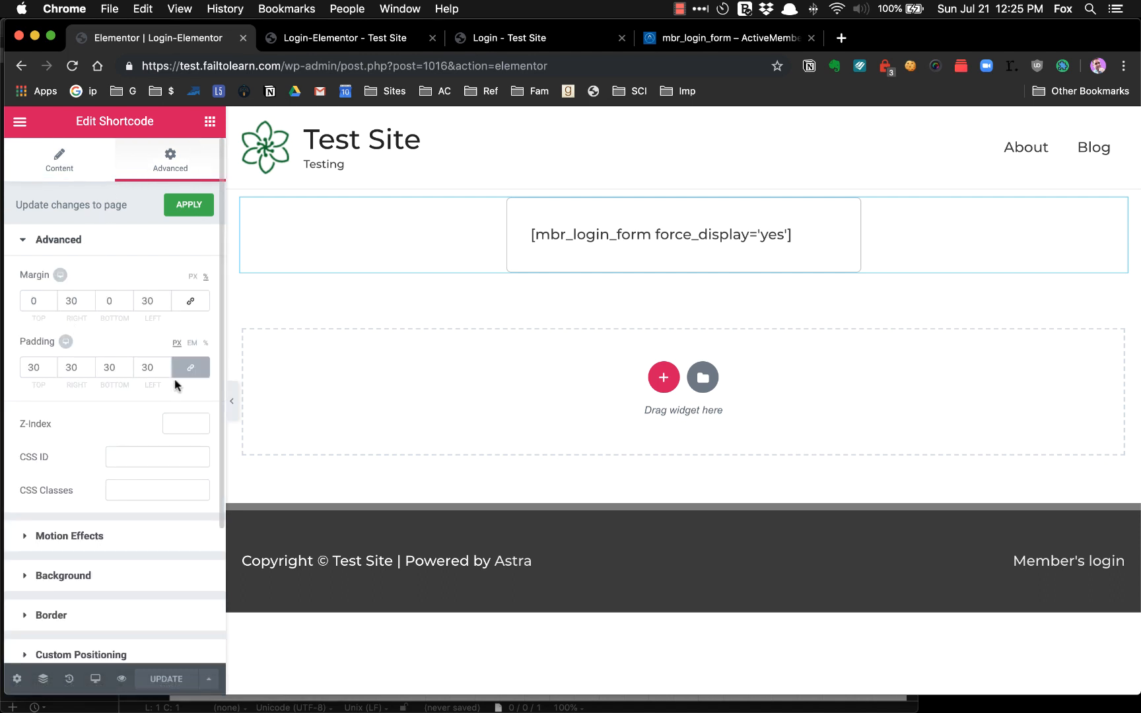
click(337, 41)
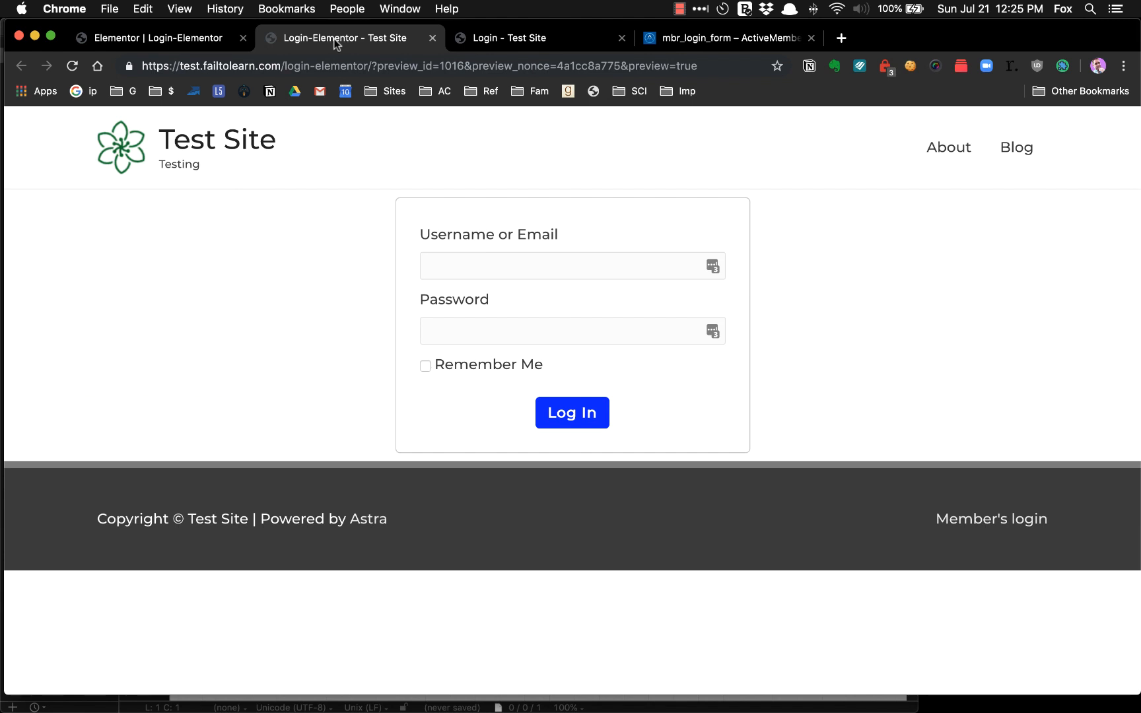
click(99, 40)
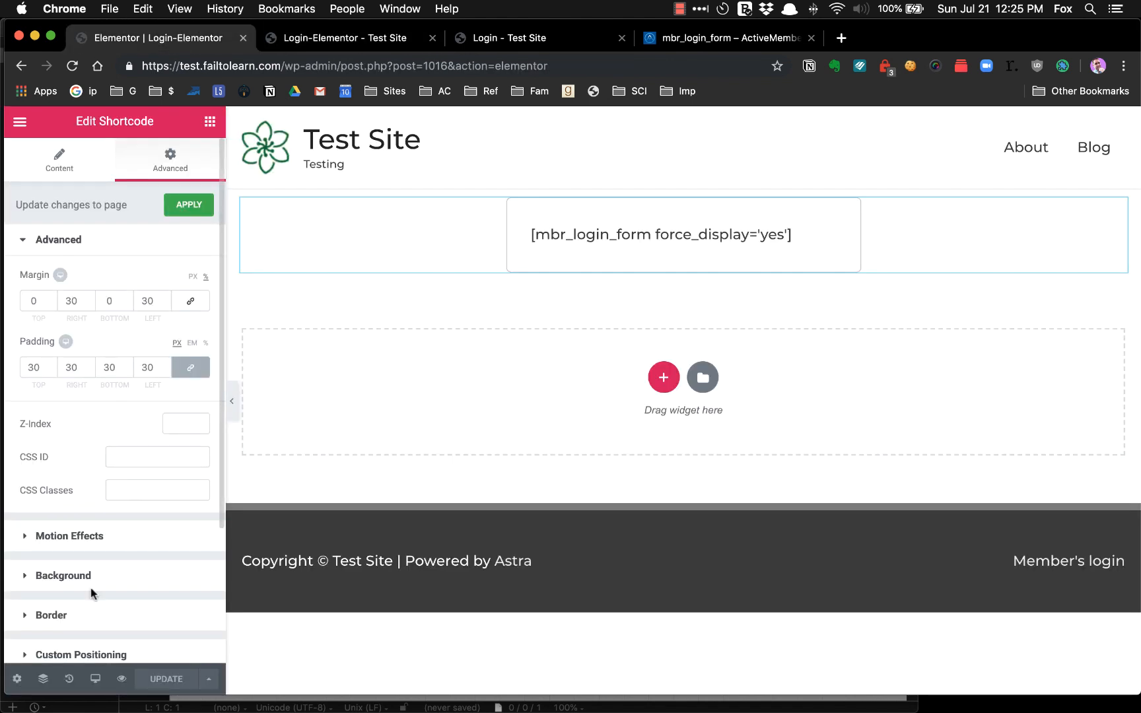
Examine the login form's width in the tablet and mobile responsive previews and return to the tablet view.
click(95, 679)
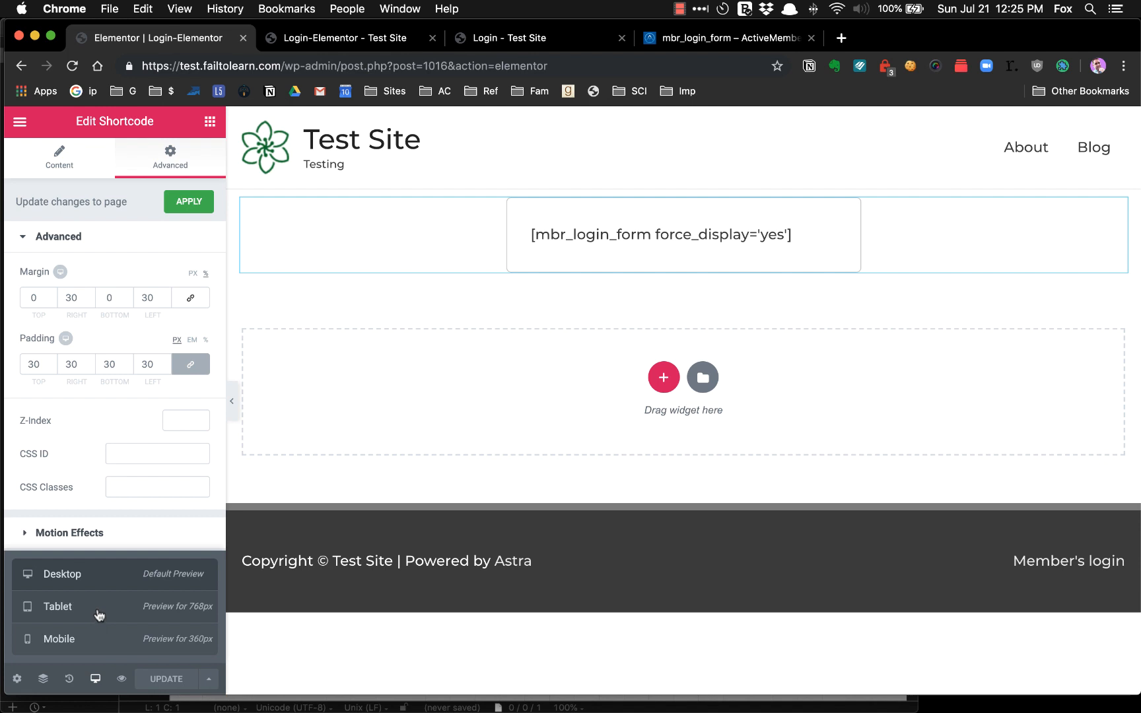
click(99, 615)
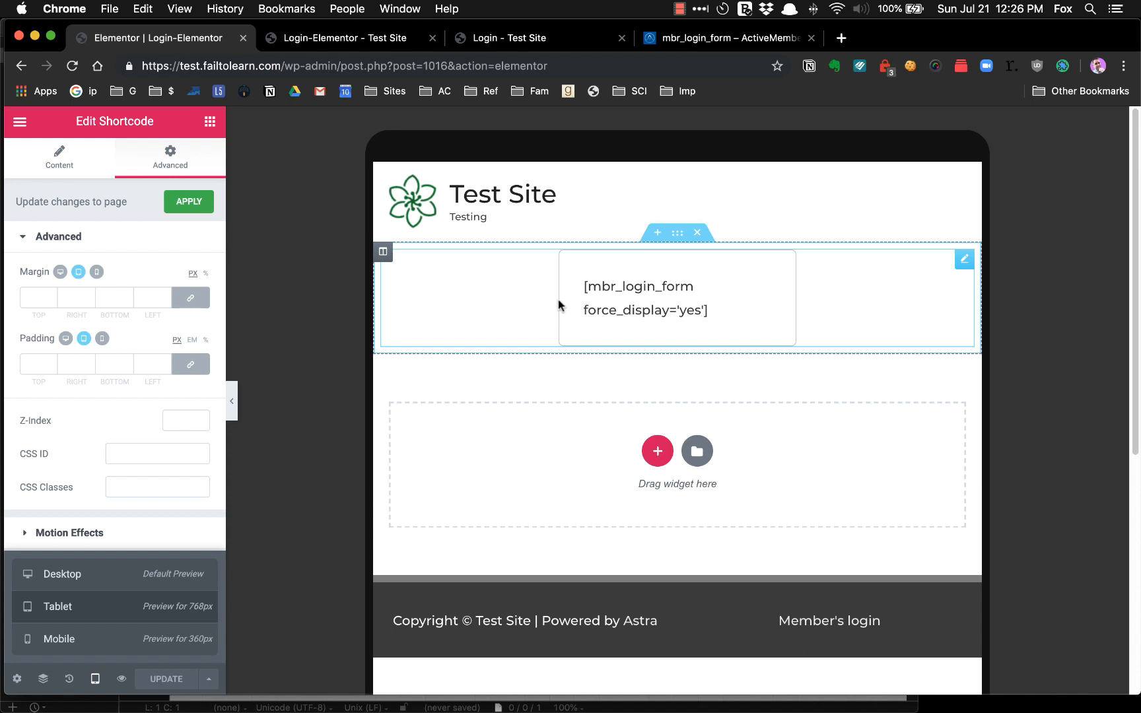
click(119, 645)
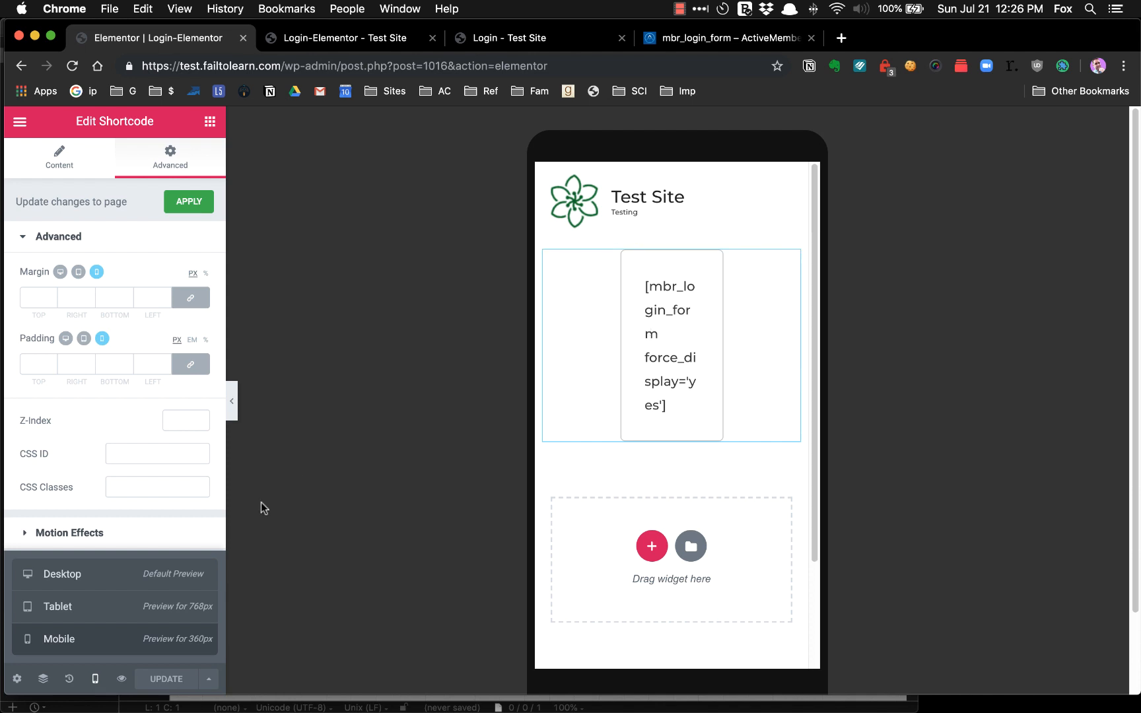
click(113, 615)
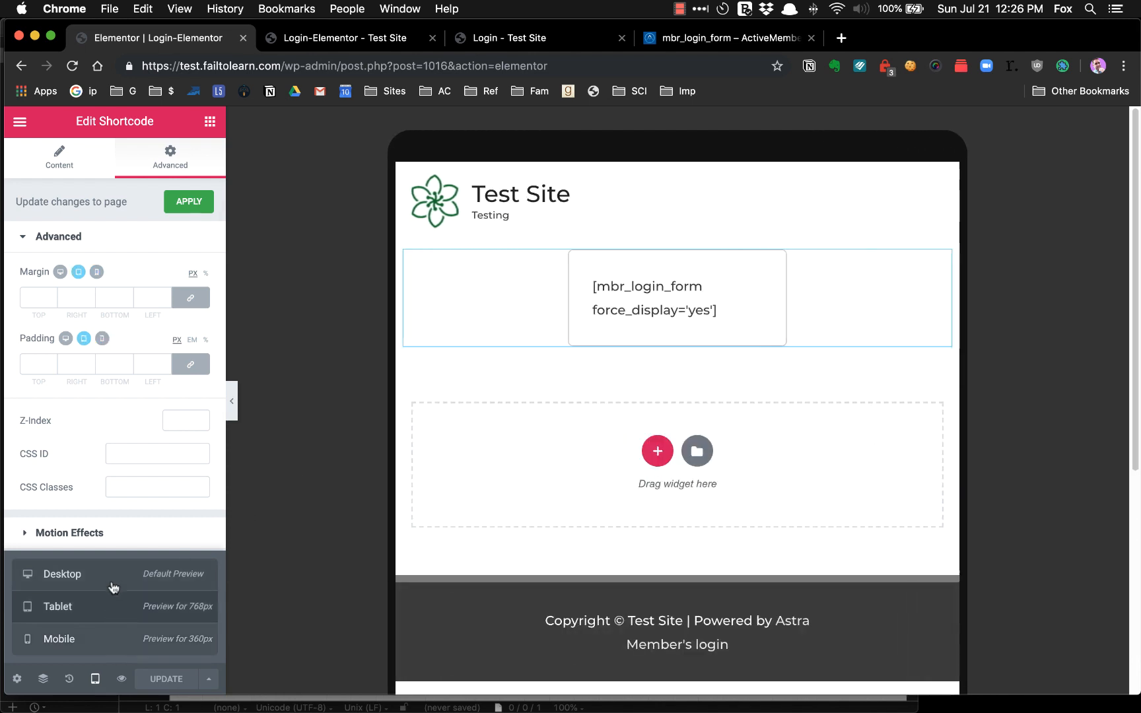
click(95, 680)
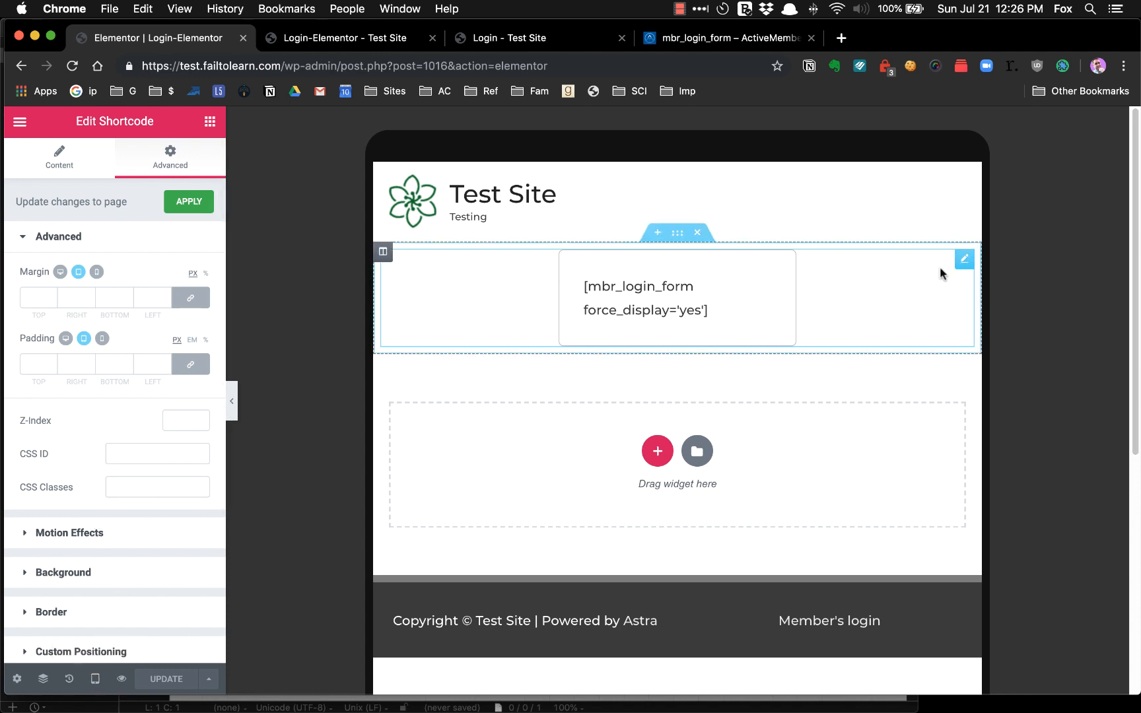
Set the login form shortcode's responsive visibility to hide on tablet and on mobile.
scroll(123, 472, down, 5)
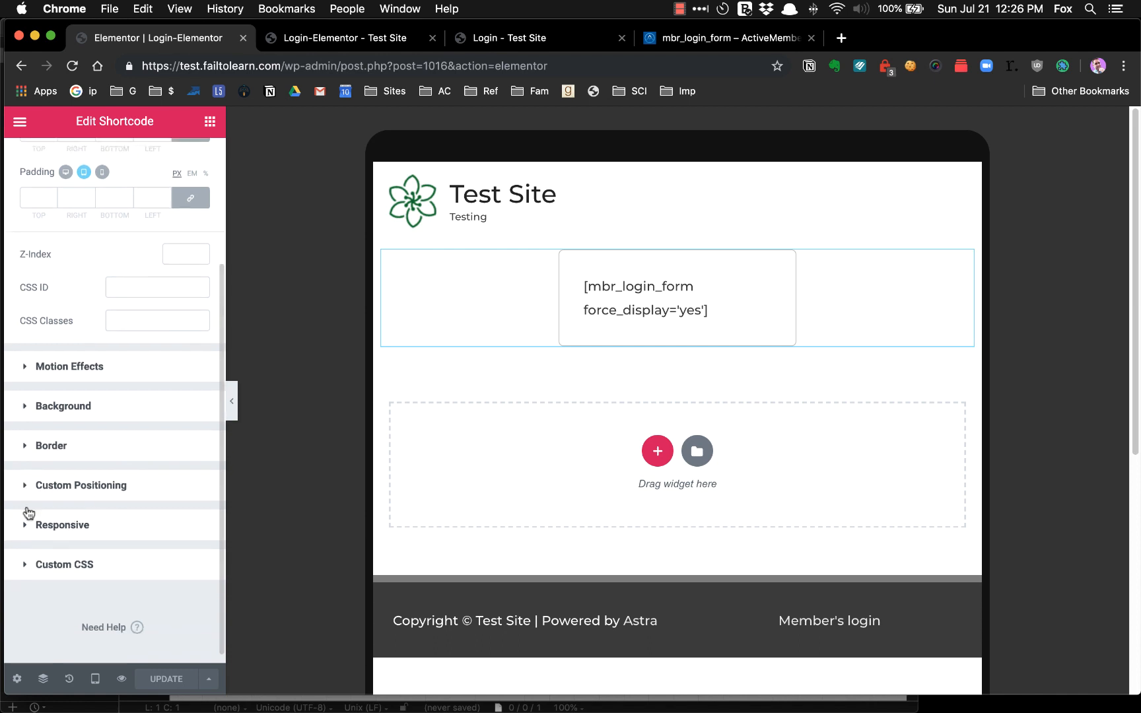
click(29, 525)
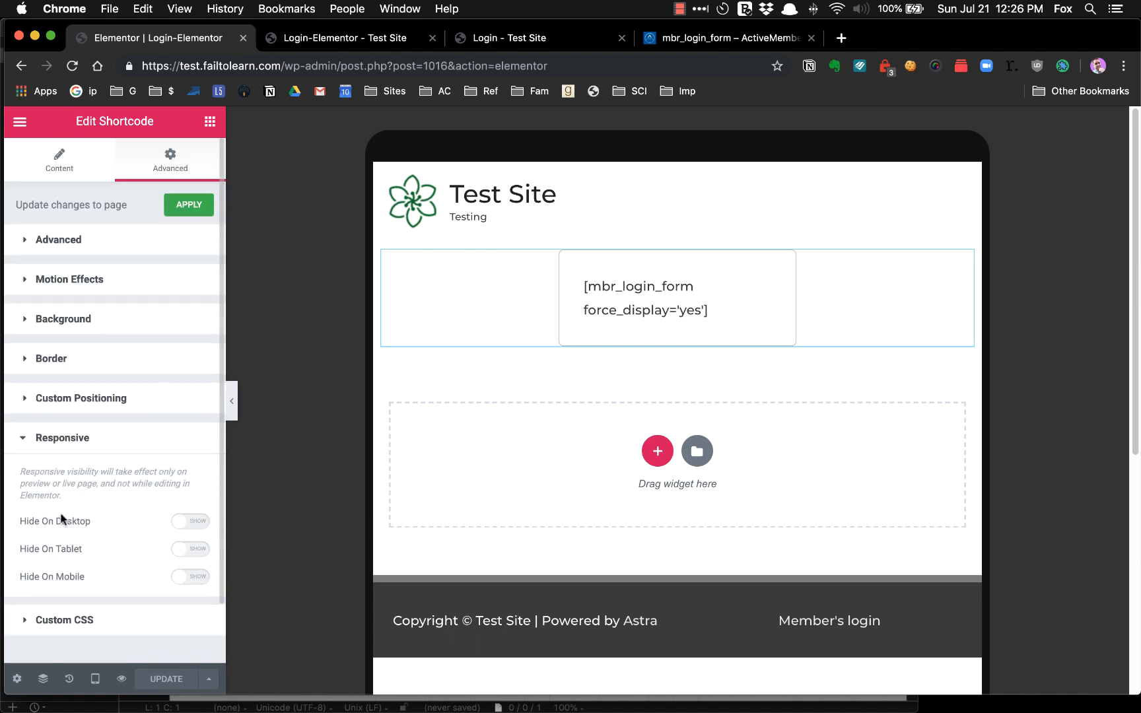
click(186, 545)
click(185, 572)
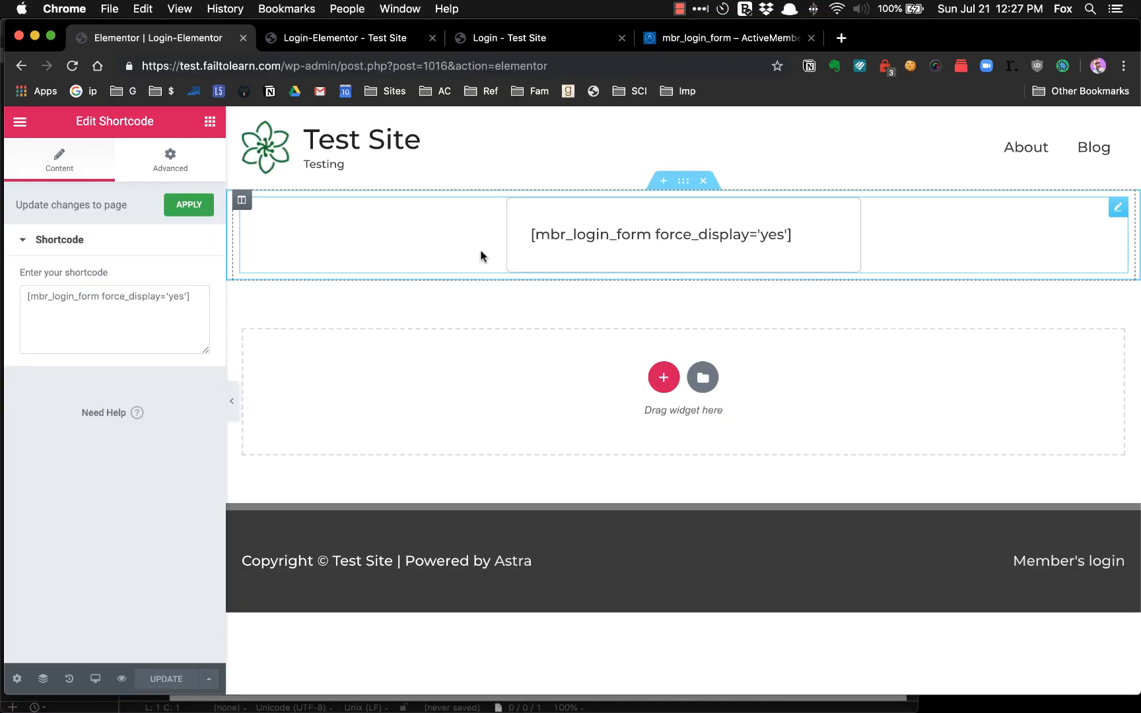
Review the responsive visibility settings of the login form shortcode in the desktop view.
click(179, 182)
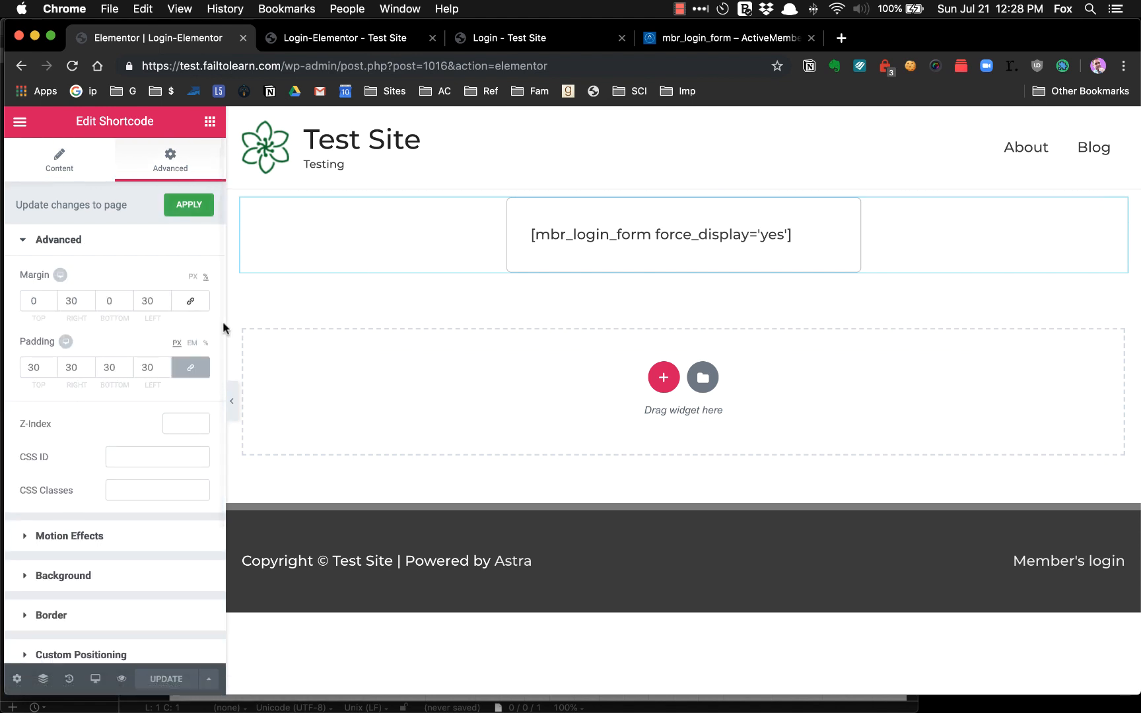
scroll(119, 434, down, 3)
scroll(122, 433, down, 2)
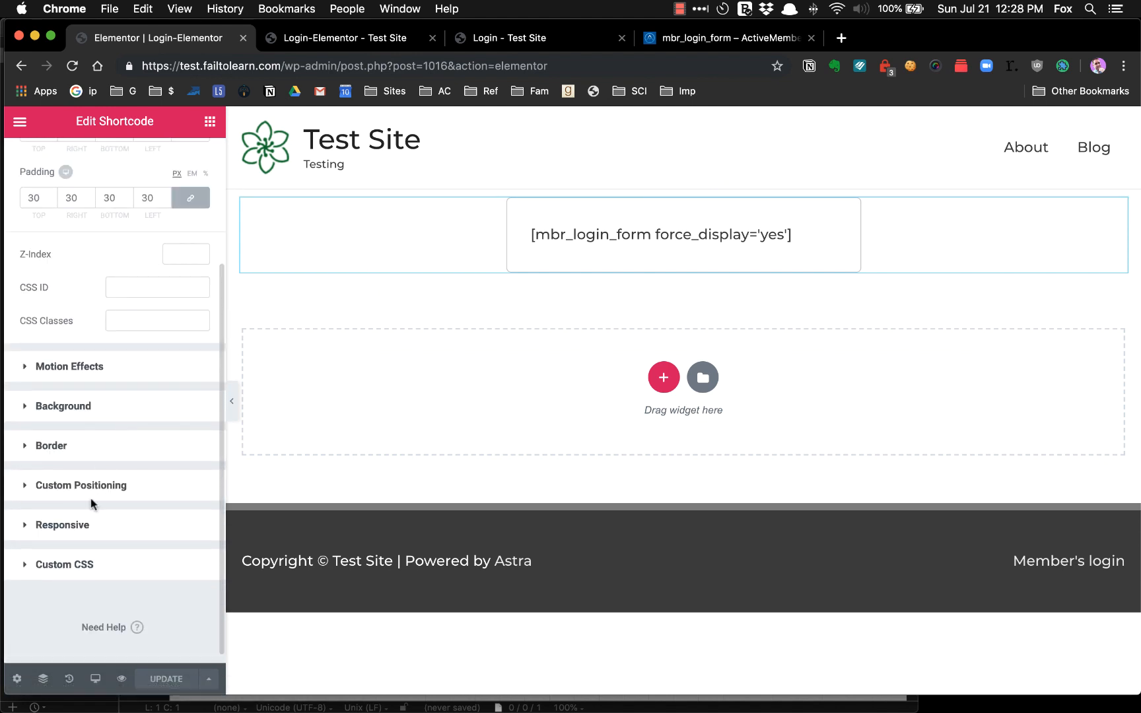
click(50, 536)
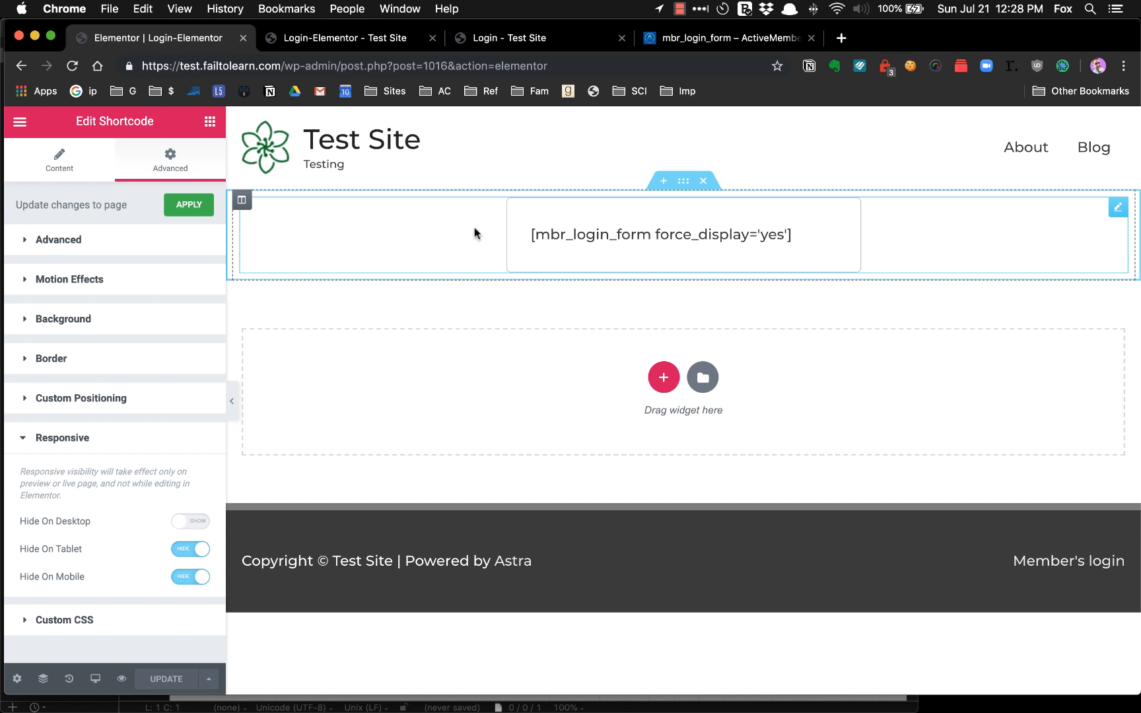
Duplicate the login form shortcode widget within its section.
right_click(1117, 212)
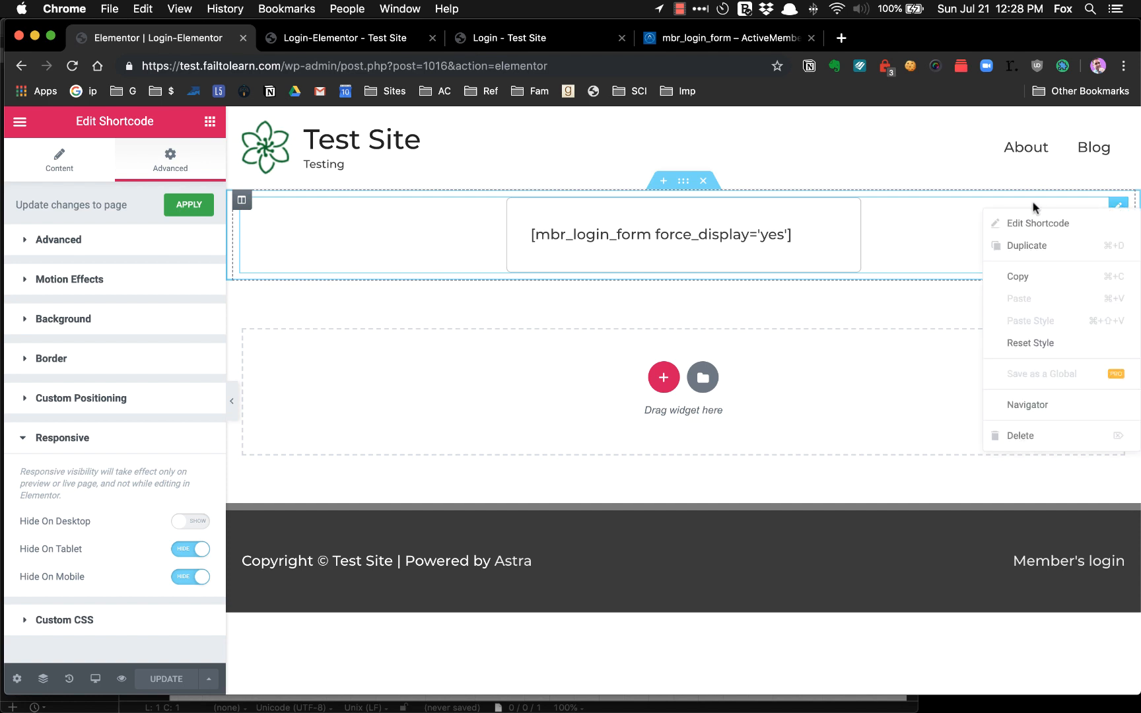
click(948, 222)
right_click(1117, 212)
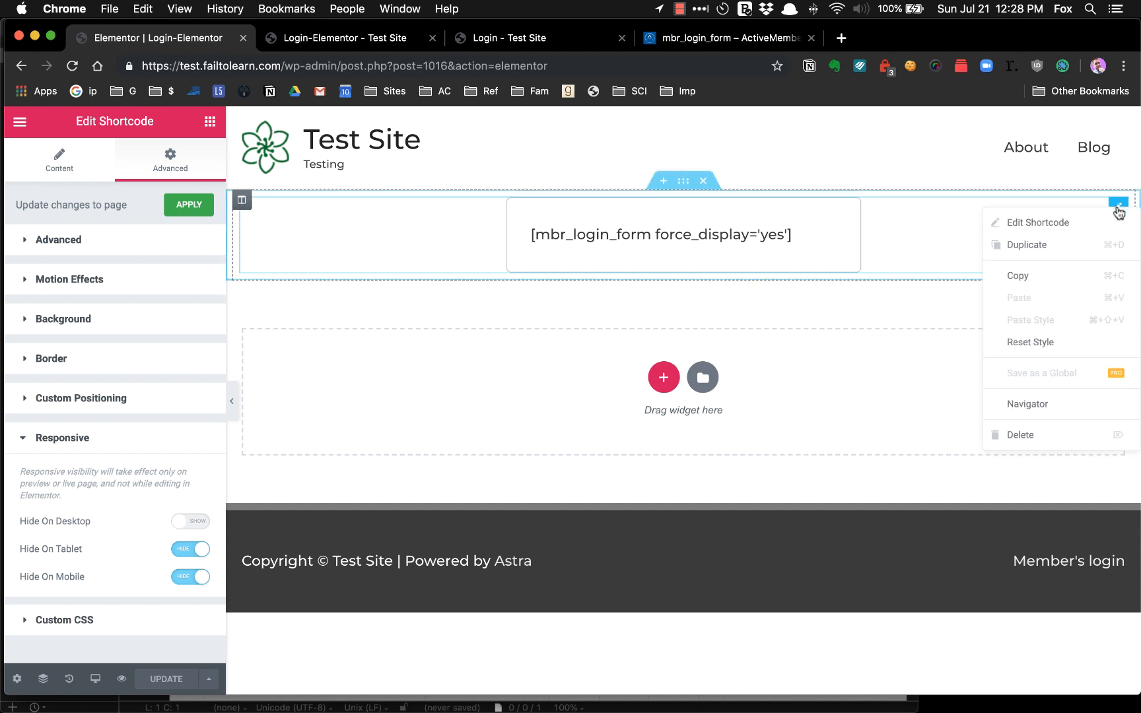
click(1021, 248)
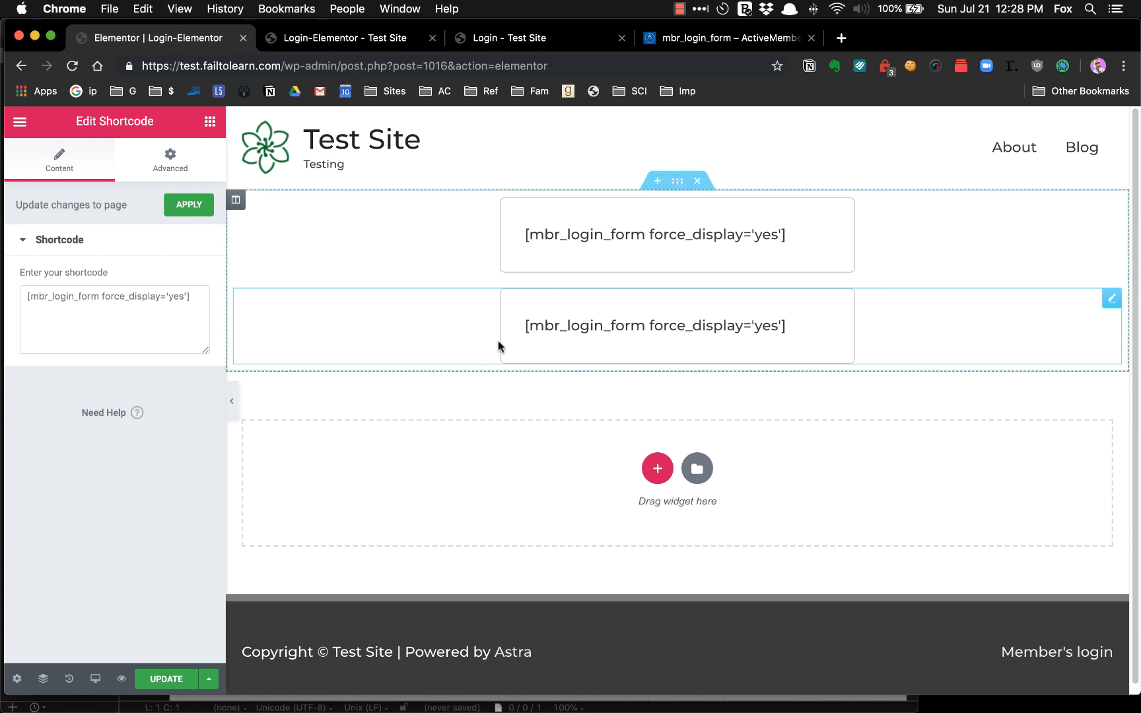
Set the duplicated shortcode to hide on desktop and show on tablet and mobile.
click(175, 165)
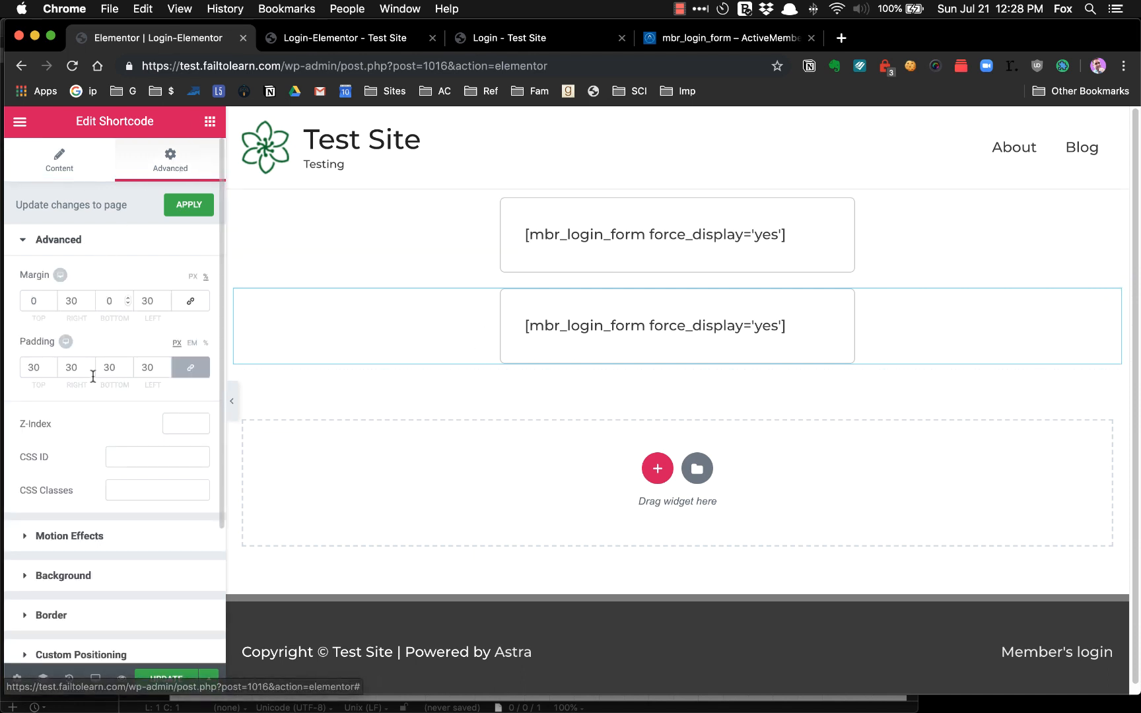
scroll(97, 413, down, 4)
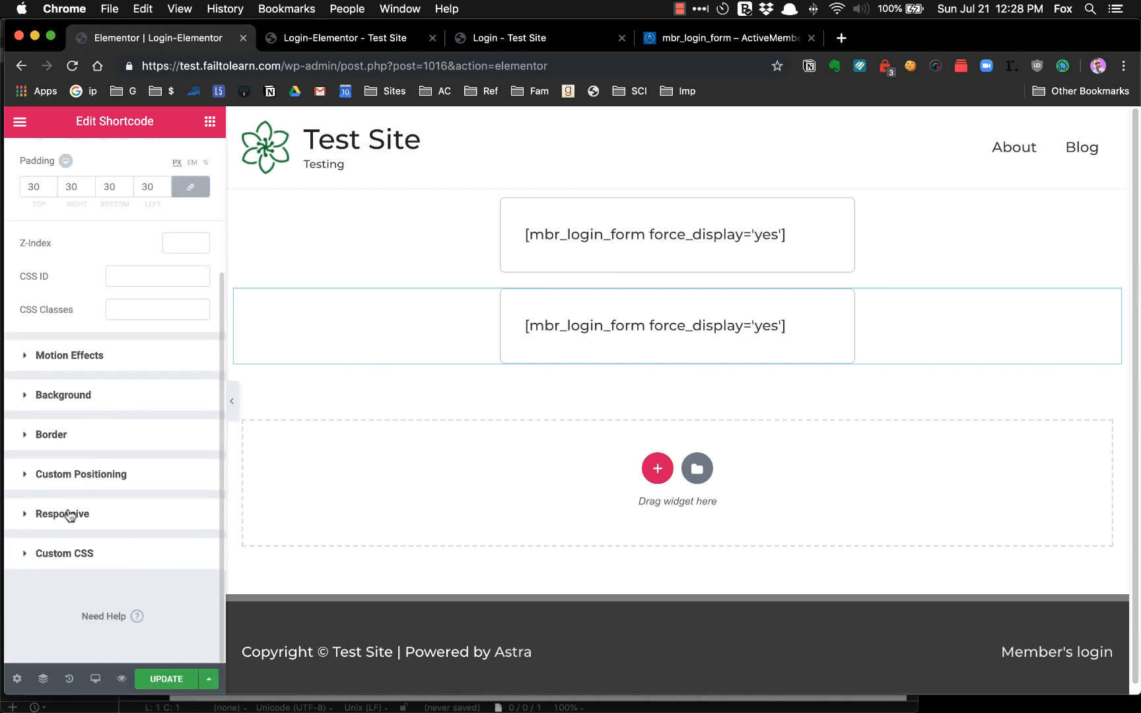
click(72, 512)
scroll(97, 501, down, 1)
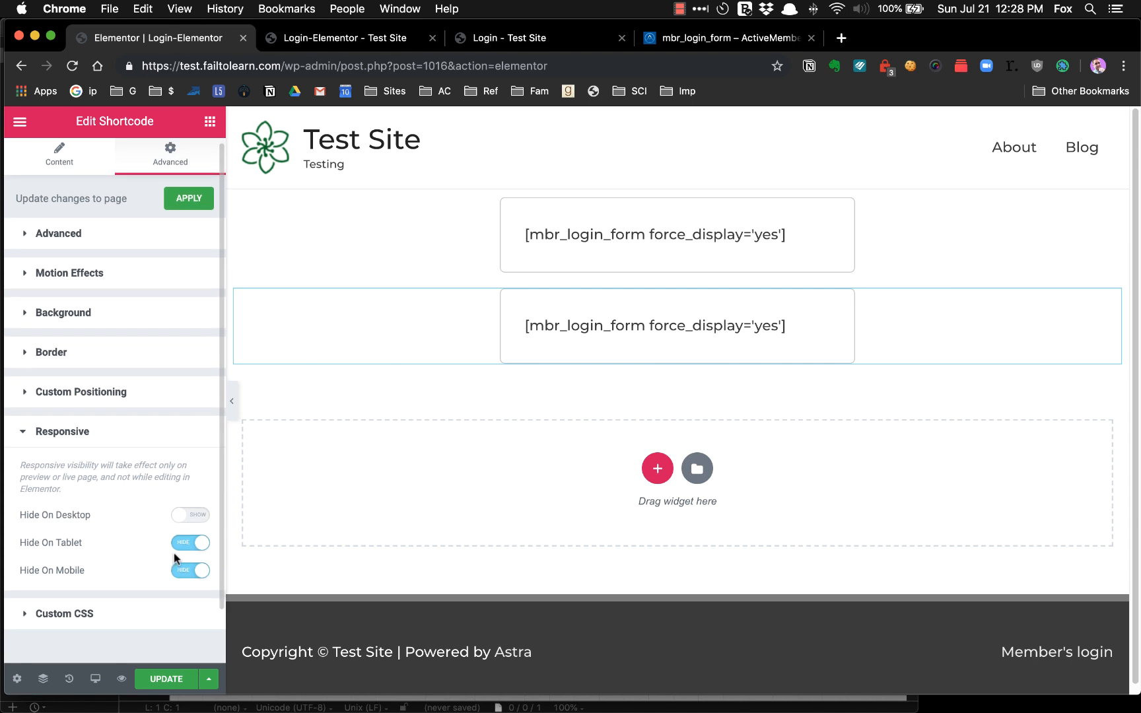
click(196, 519)
click(187, 547)
click(190, 572)
scroll(150, 545, up, 1)
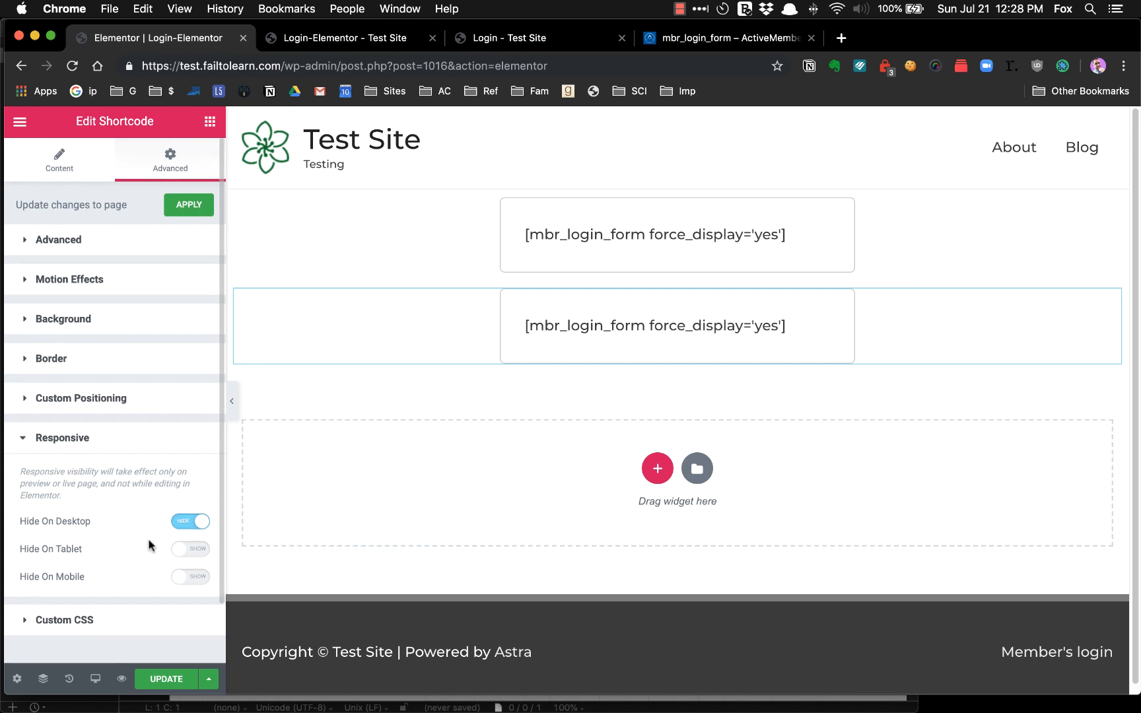
Set the duplicated shortcode's right and left margins to 10%, update the page and apply the changes.
click(57, 241)
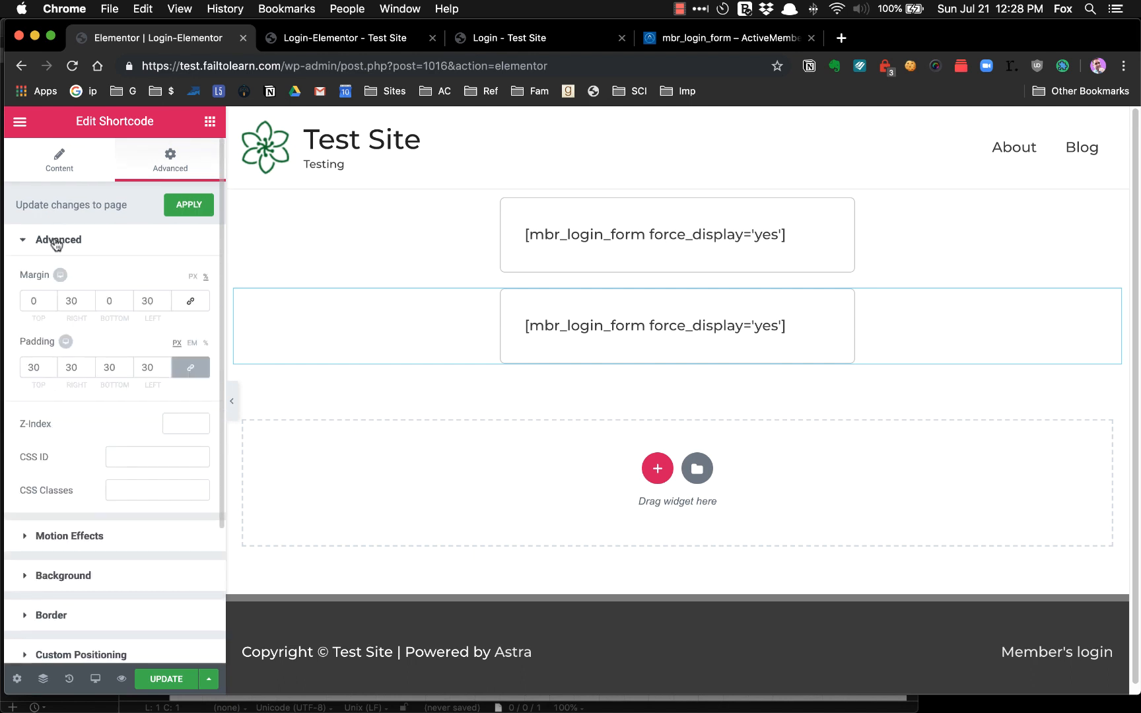
click(72, 302)
text(1)
click(148, 302)
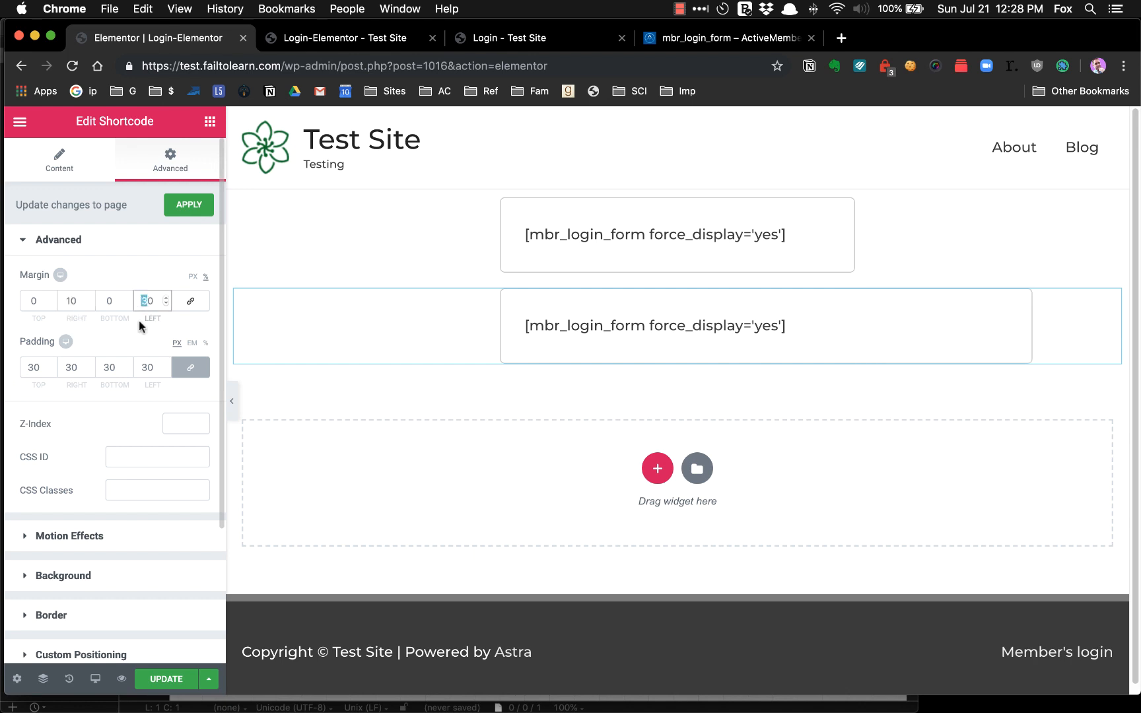
key(BackSpace)
text(1)
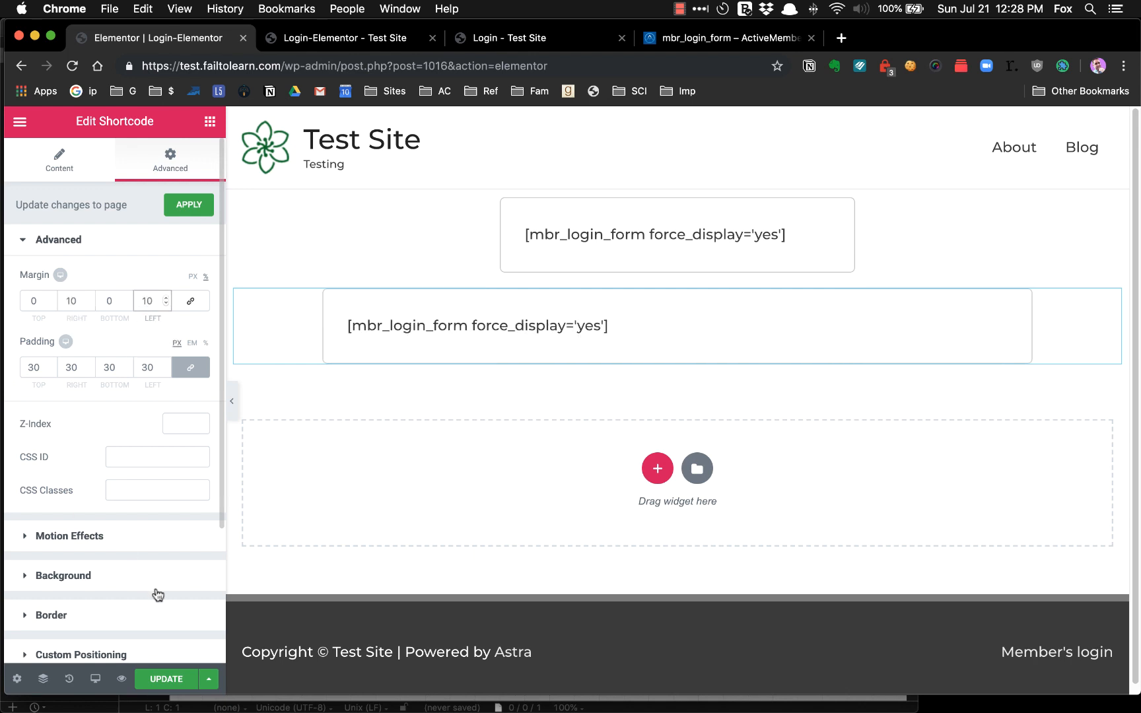
click(169, 684)
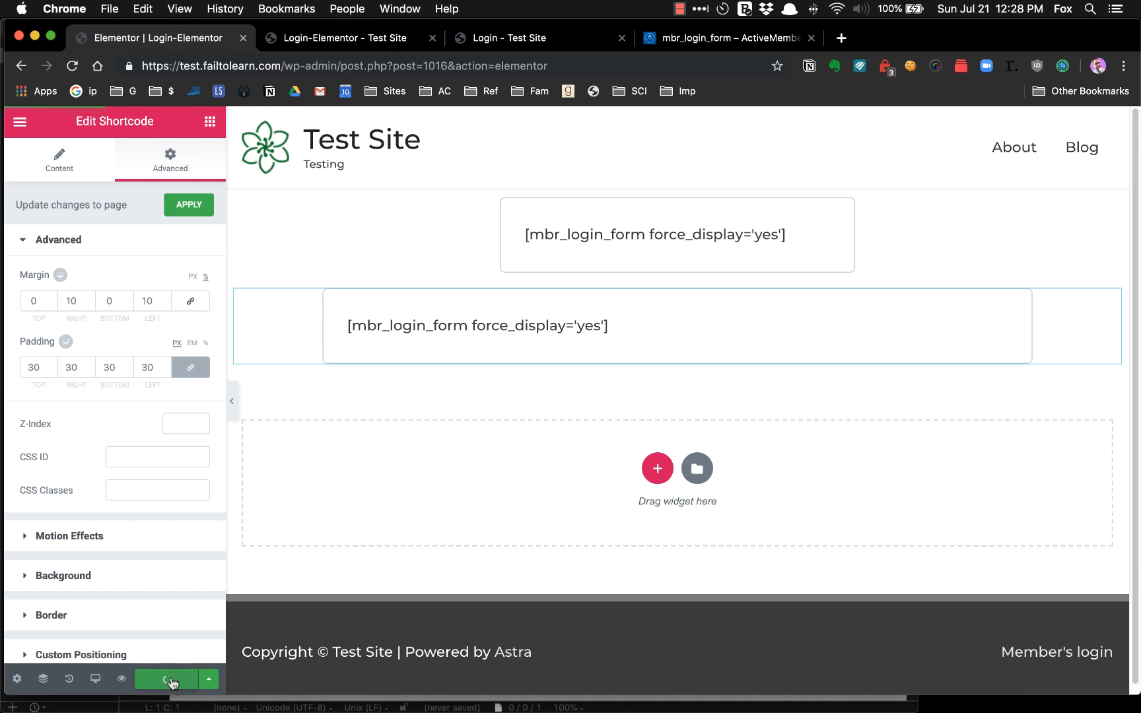
click(190, 206)
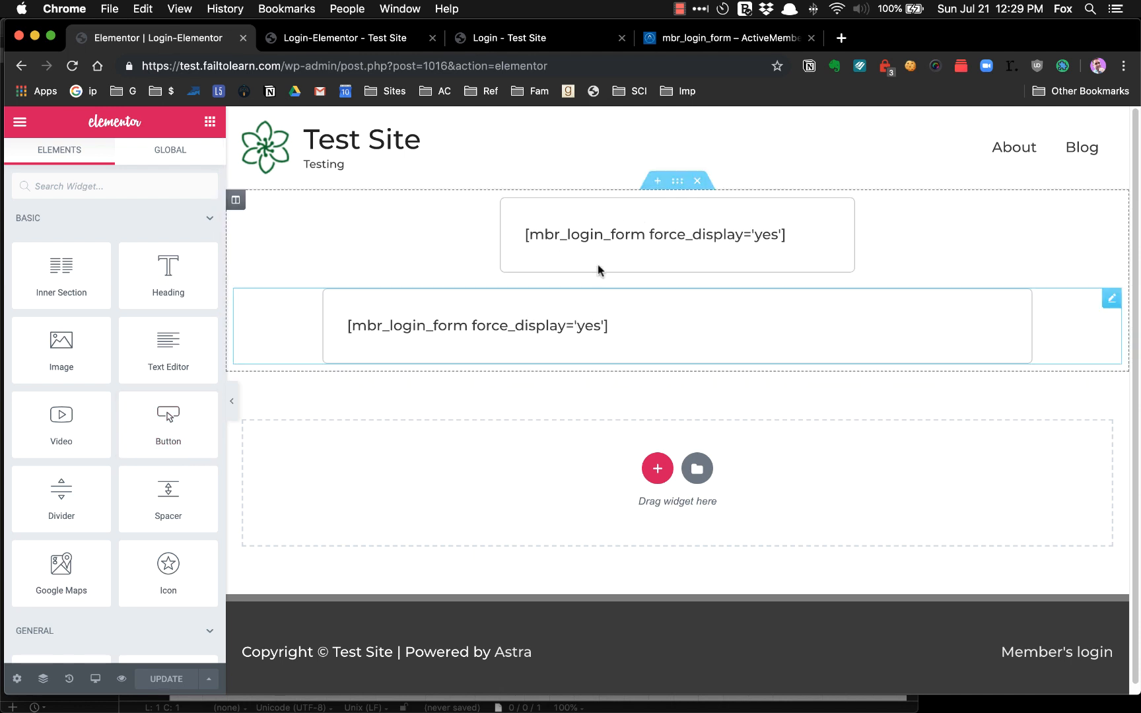
Preview the two login form shortcodes in the tablet and mobile responsive modes, and return to the desktop view.
click(92, 681)
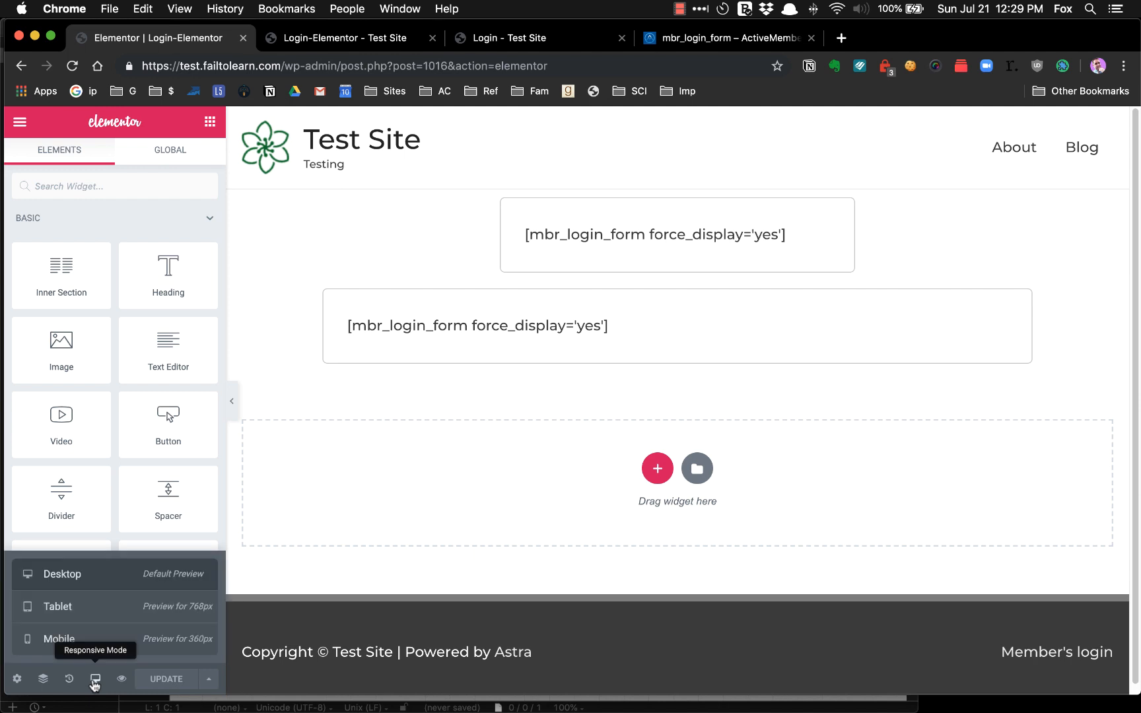
click(133, 610)
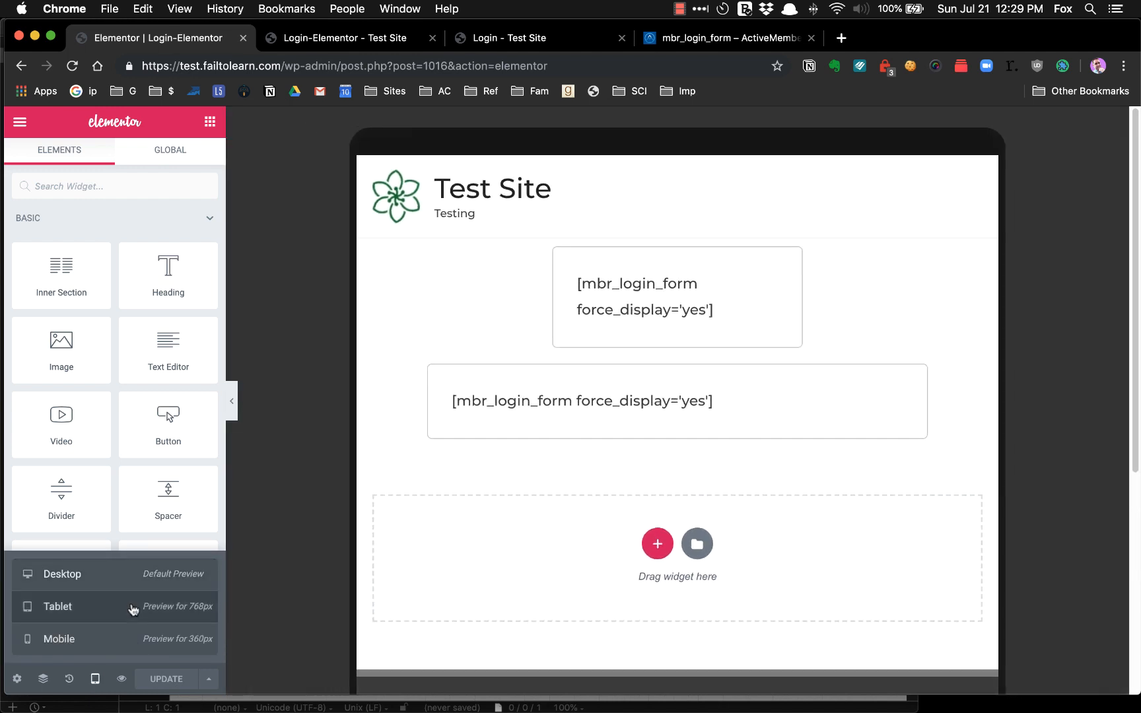
click(123, 644)
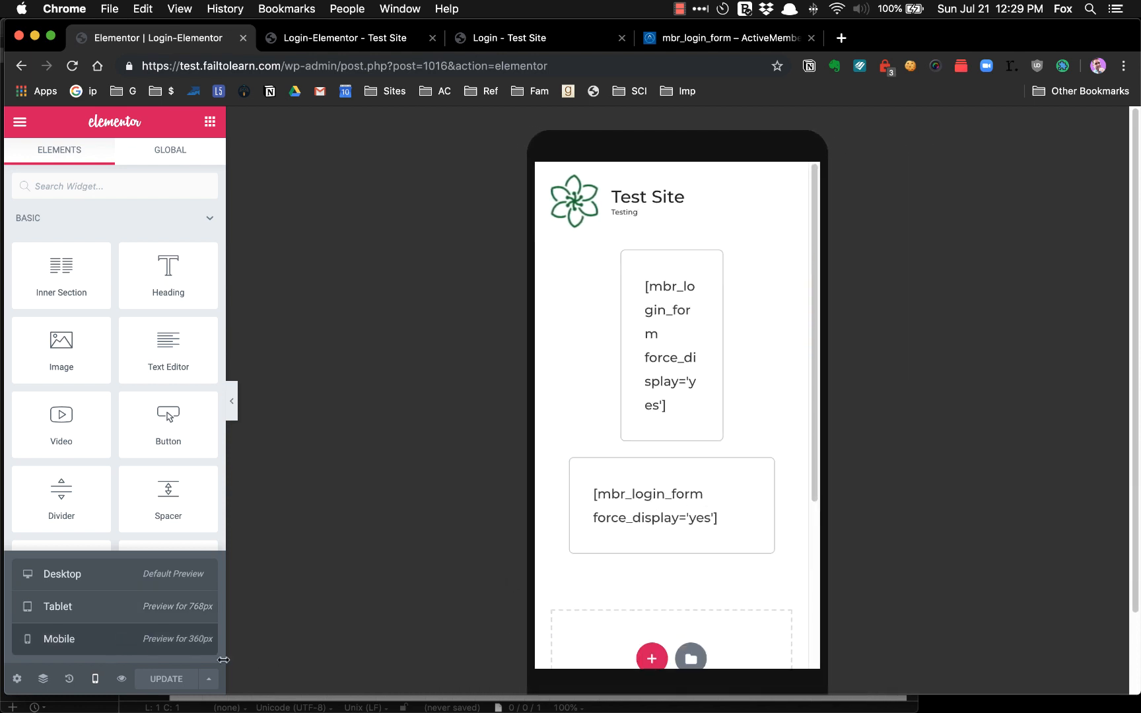
click(111, 580)
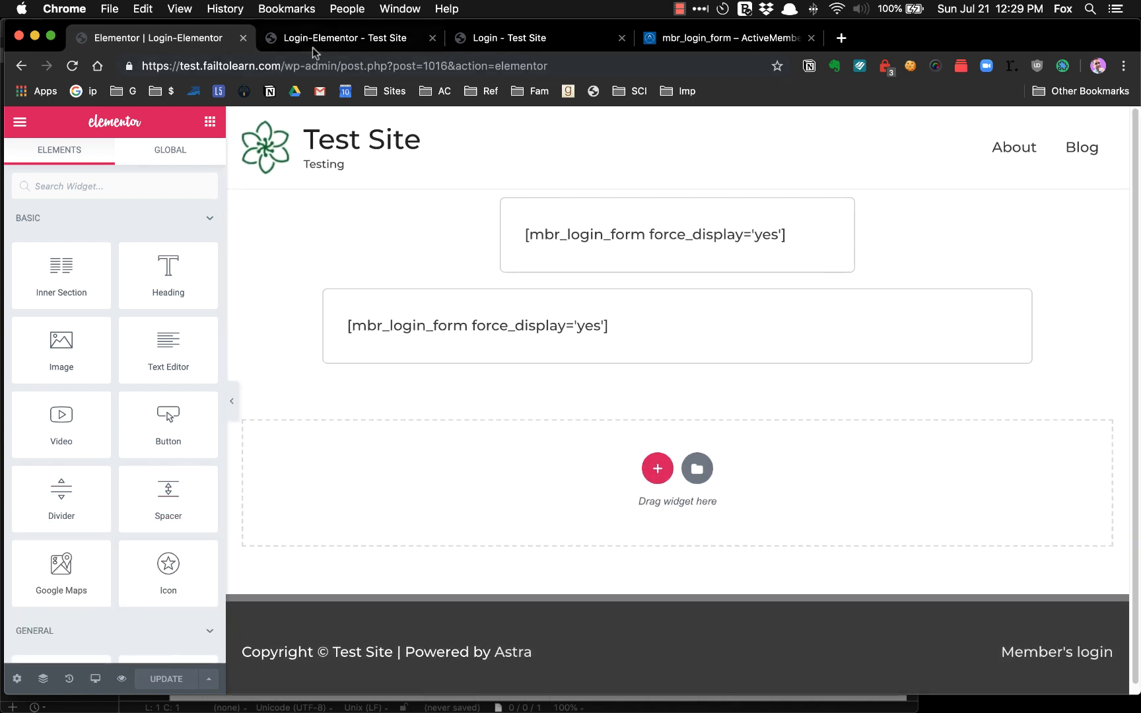
Replace the old preview with a fresh preview of the Login-Elementor page, force a reload with the developer tools open, and close them.
click(432, 38)
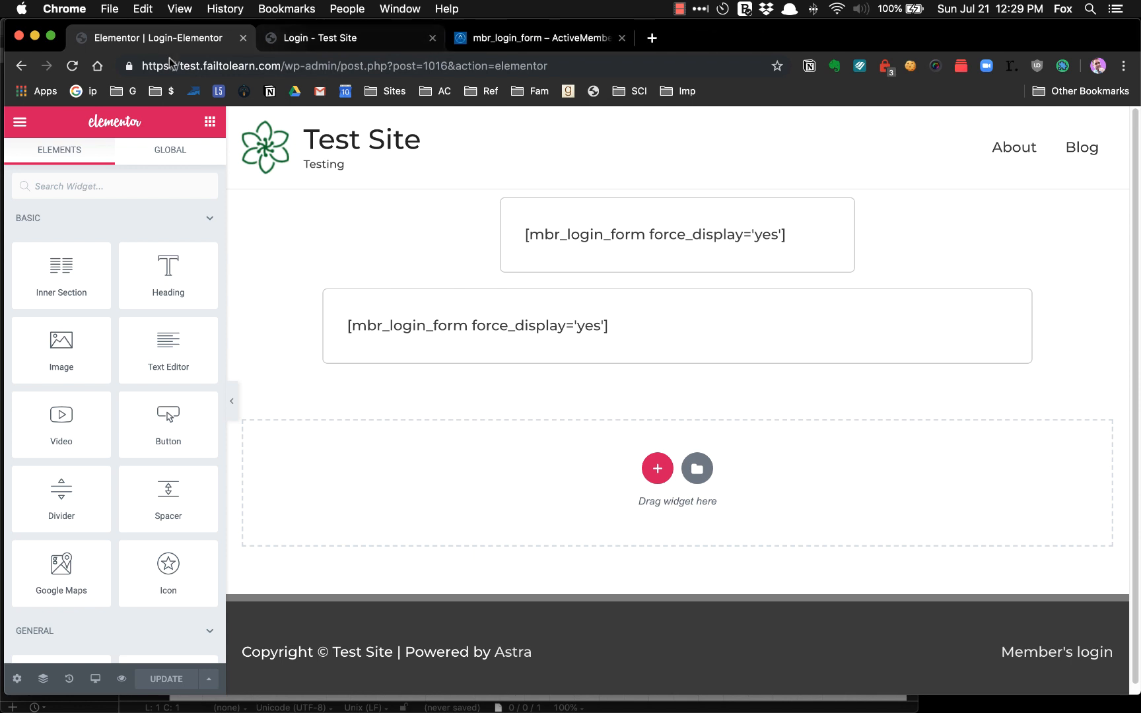
click(123, 680)
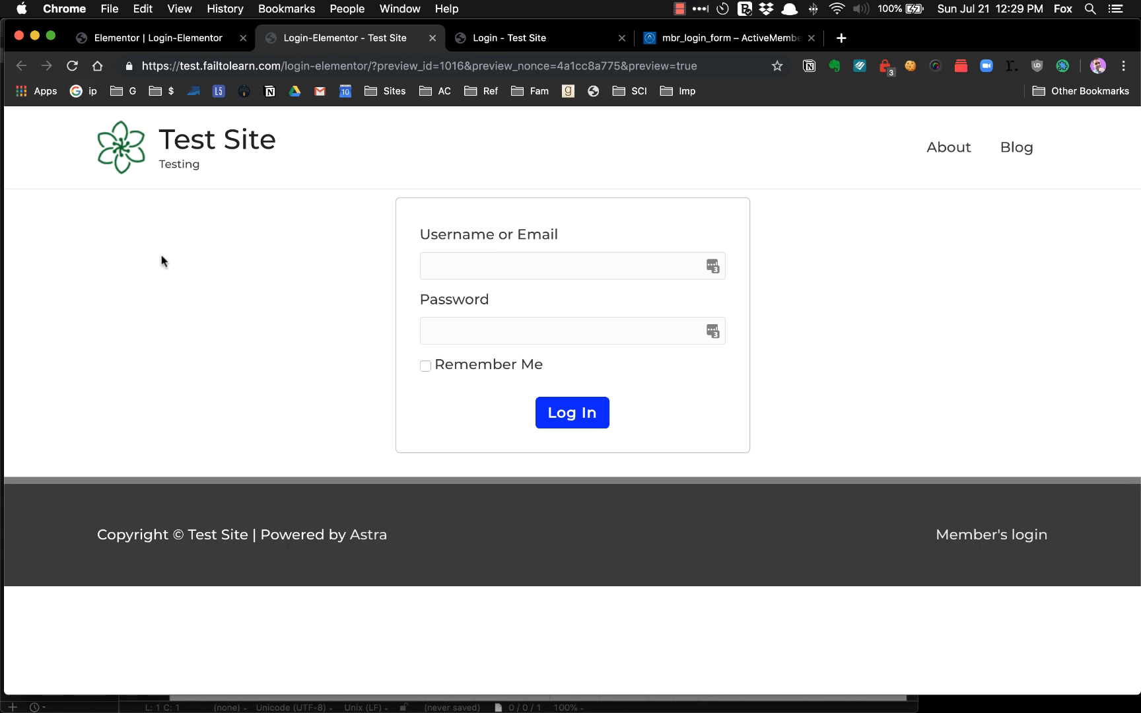
right_click(119, 219)
click(185, 446)
click(72, 66)
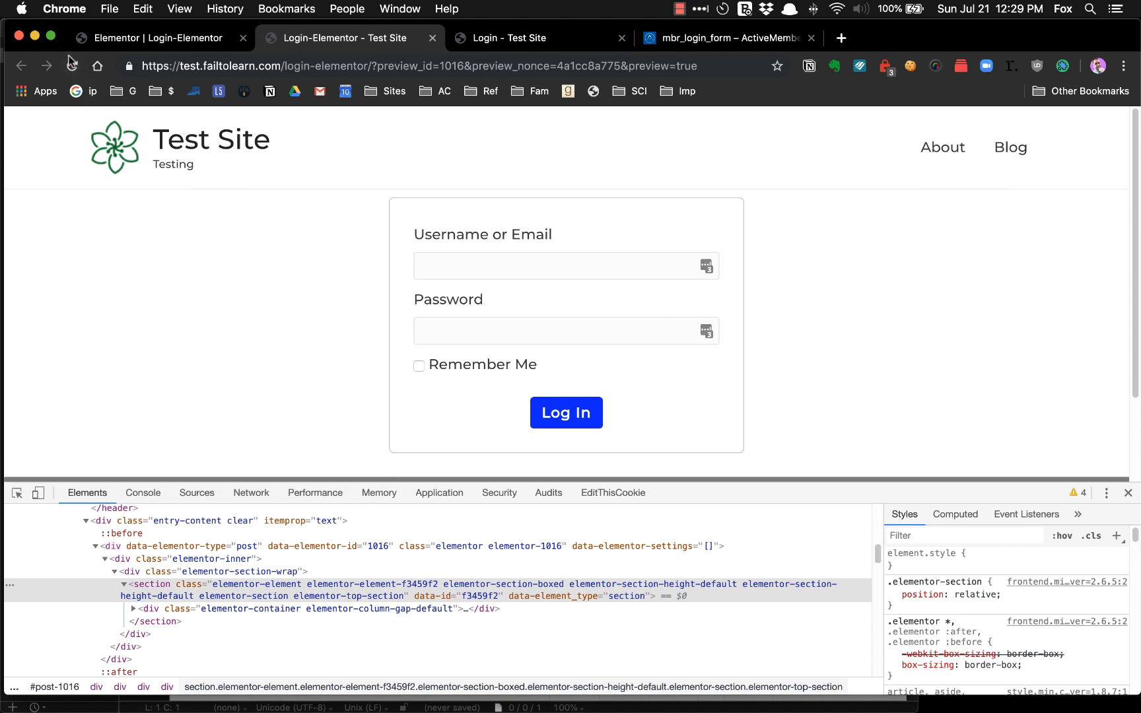
right_click(73, 67)
click(90, 140)
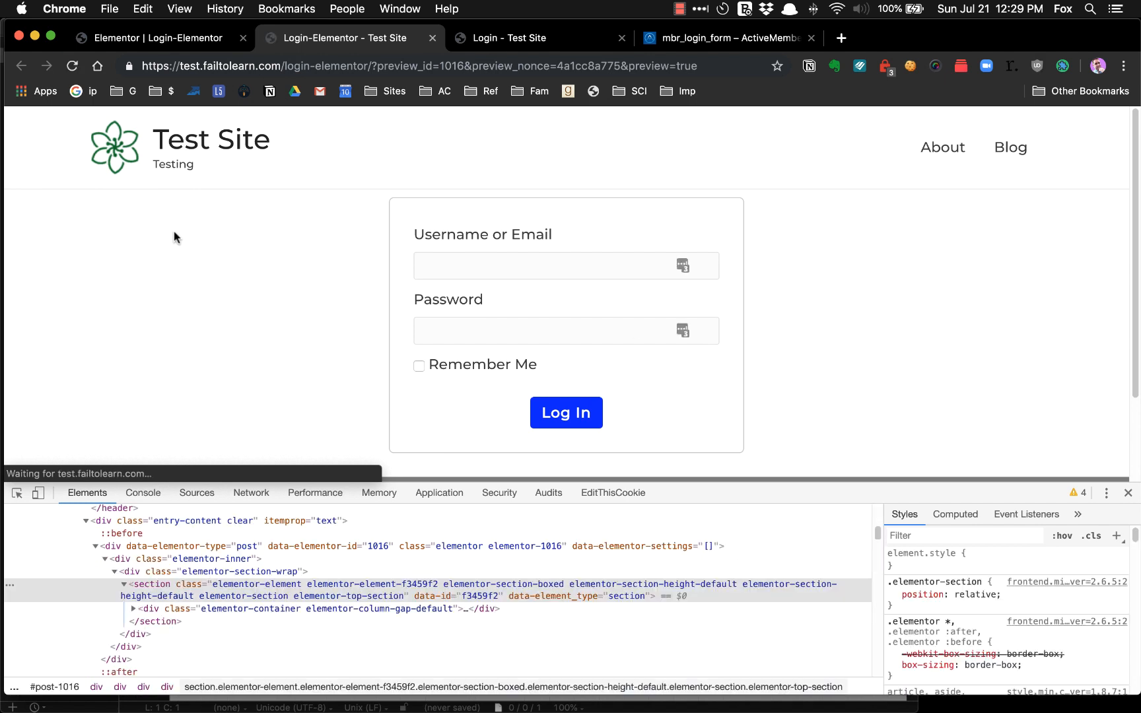
click(1128, 493)
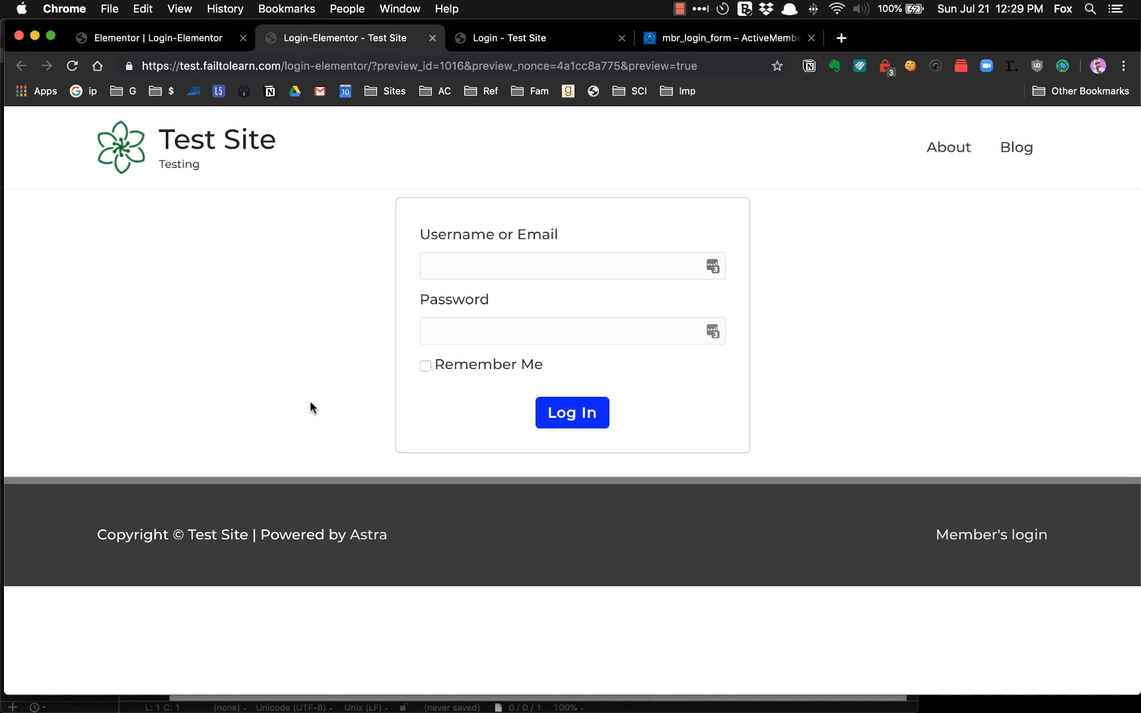
Inspect the previewed login page and turn on device emulation for the iPhone X at 100% zoom.
right_click(217, 279)
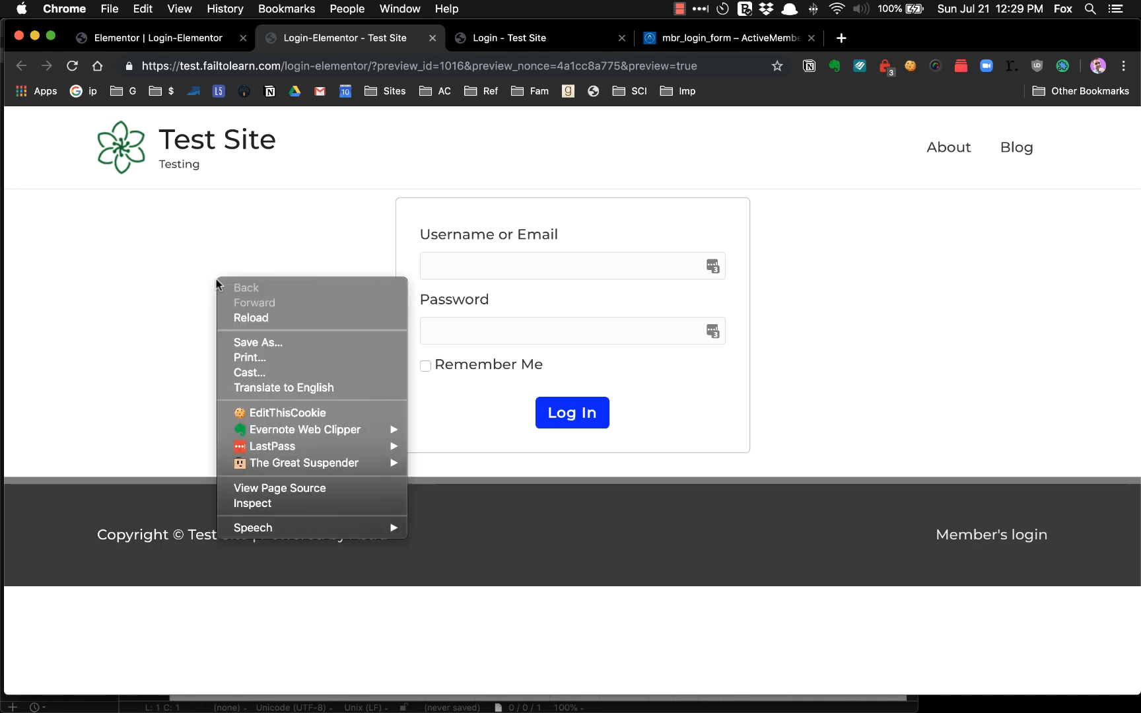
click(251, 505)
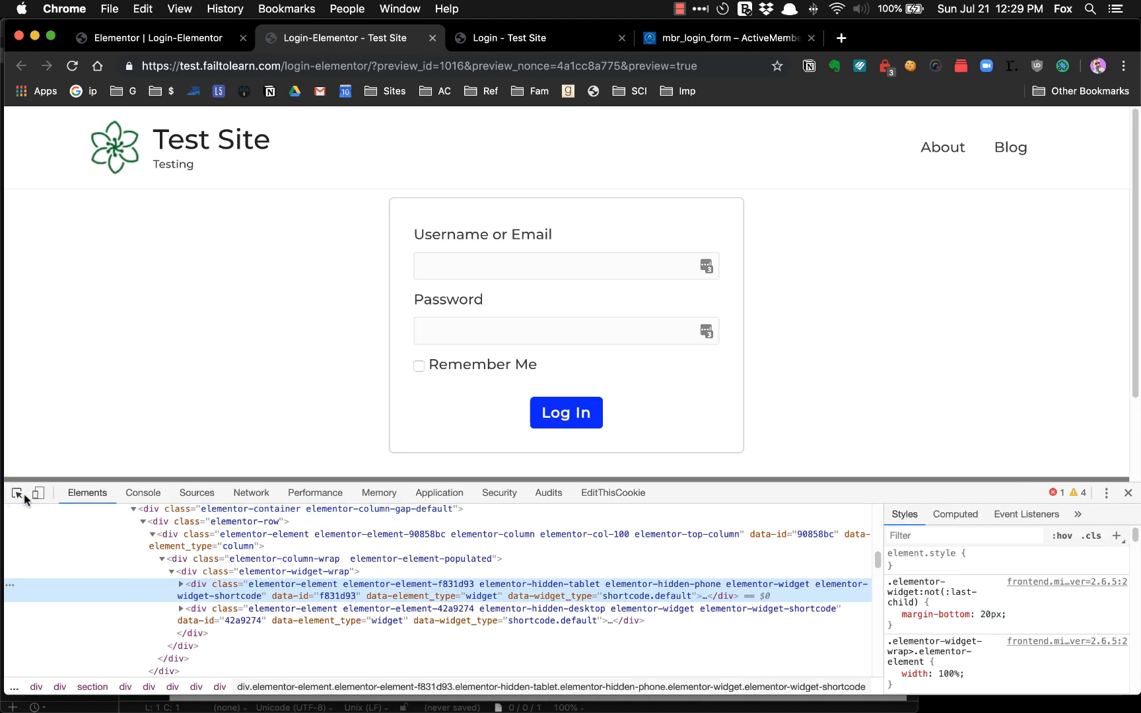
click(39, 495)
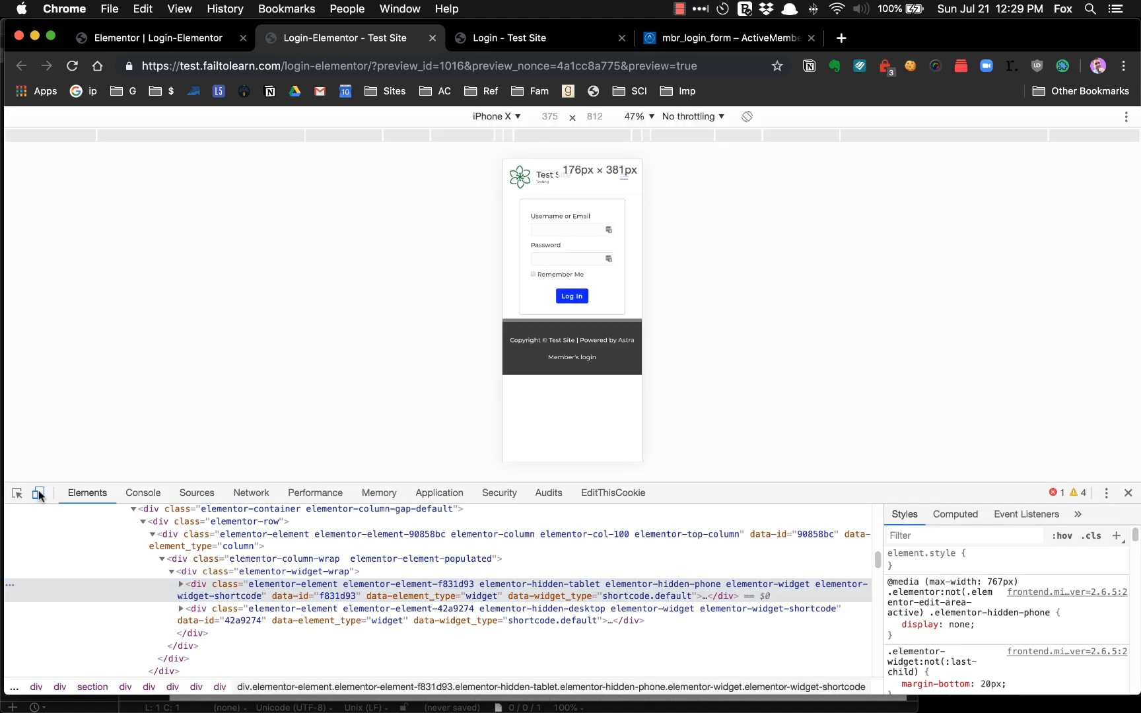
click(638, 116)
click(665, 164)
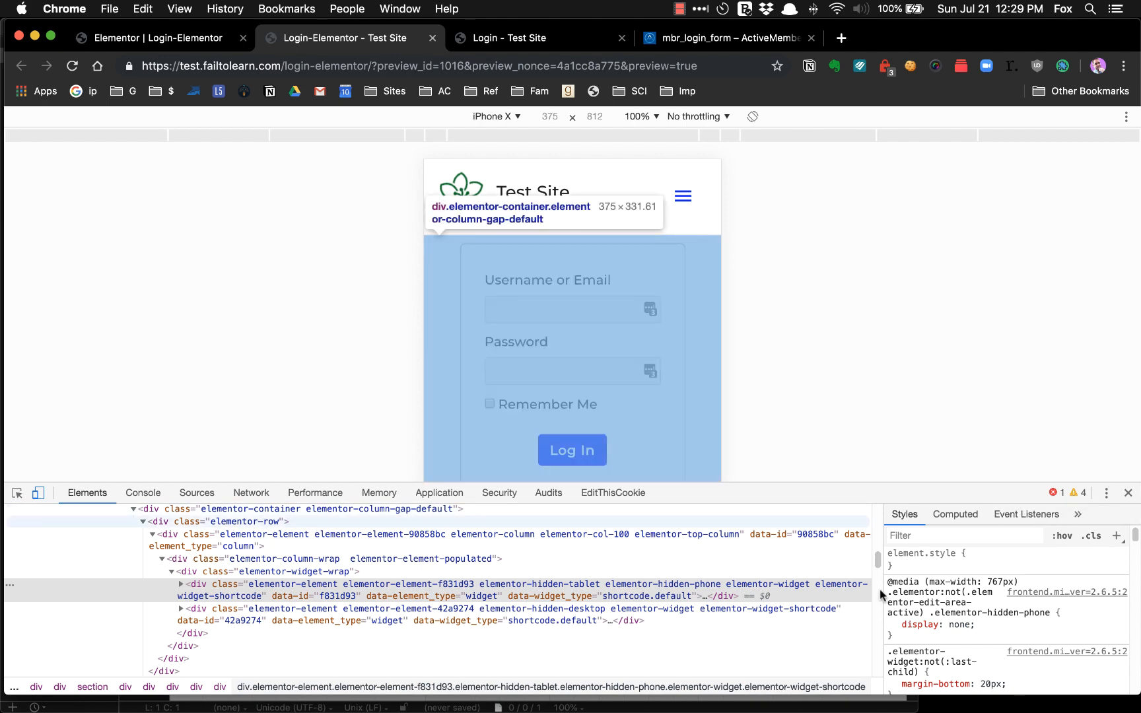
Undock the developer tools into a separate window and show the emulated iPhone X page at 100% zoom.
click(1106, 493)
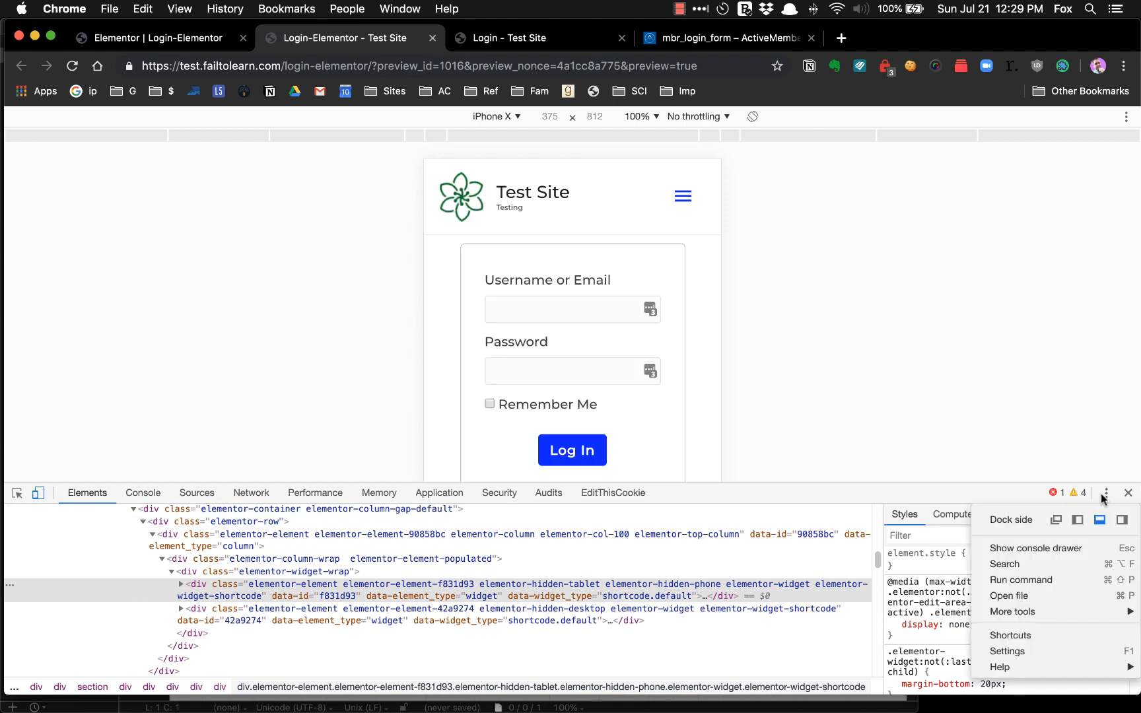
click(1079, 520)
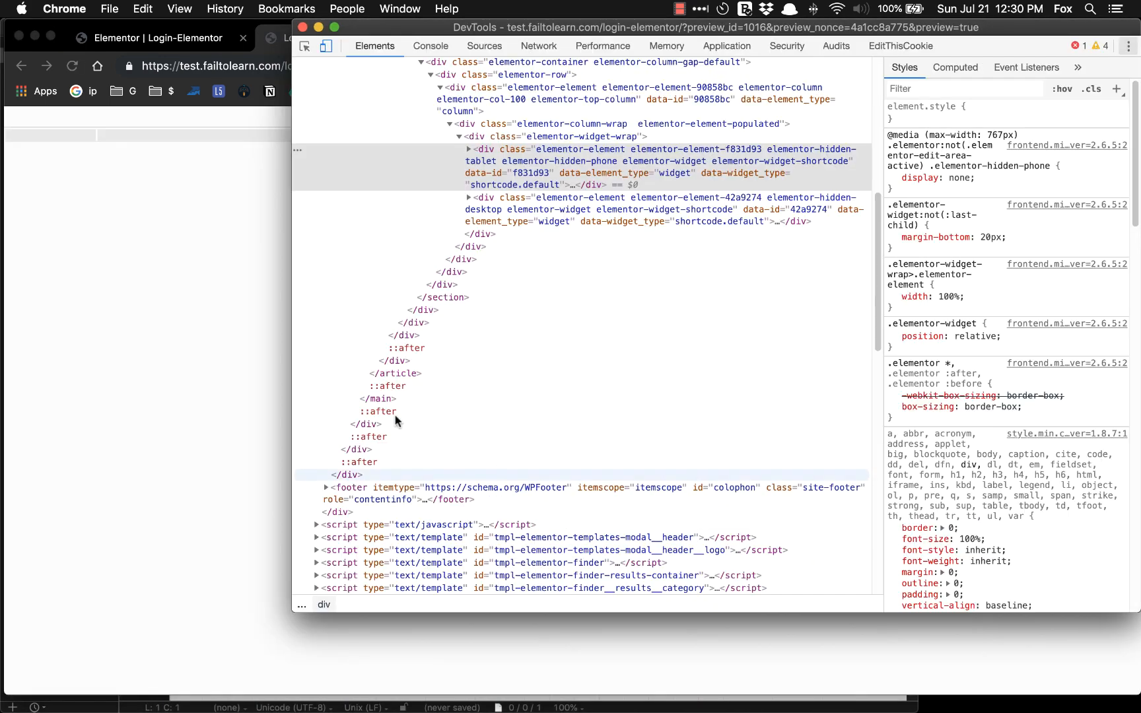
click(241, 348)
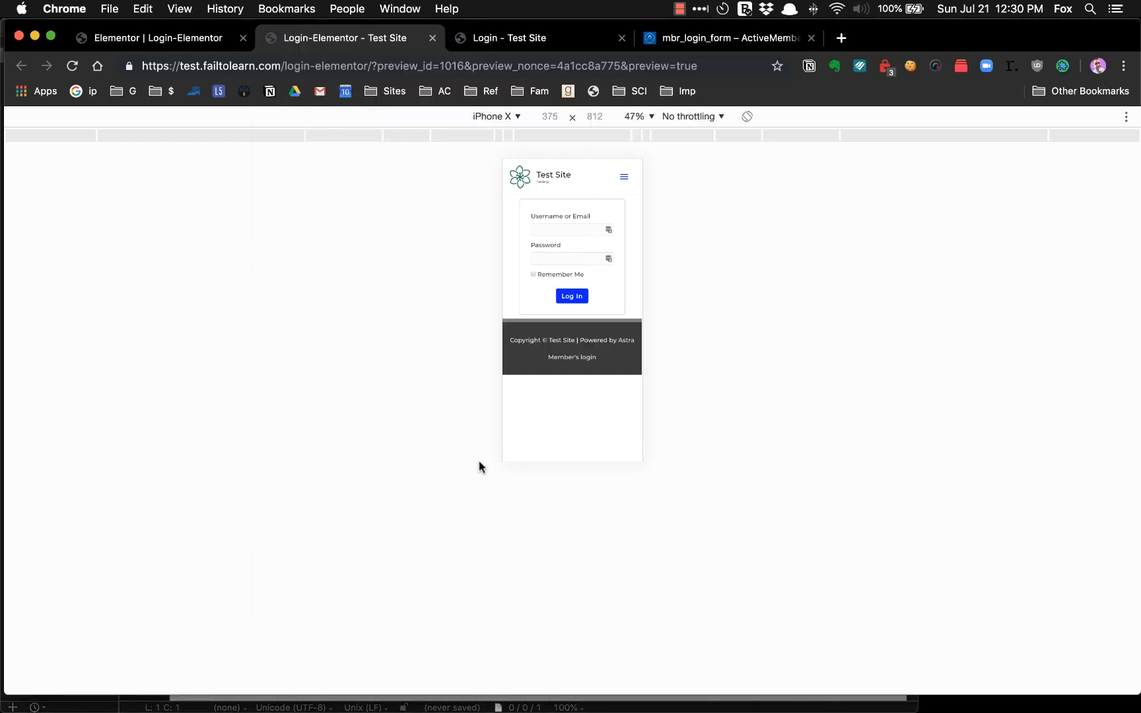
click(651, 117)
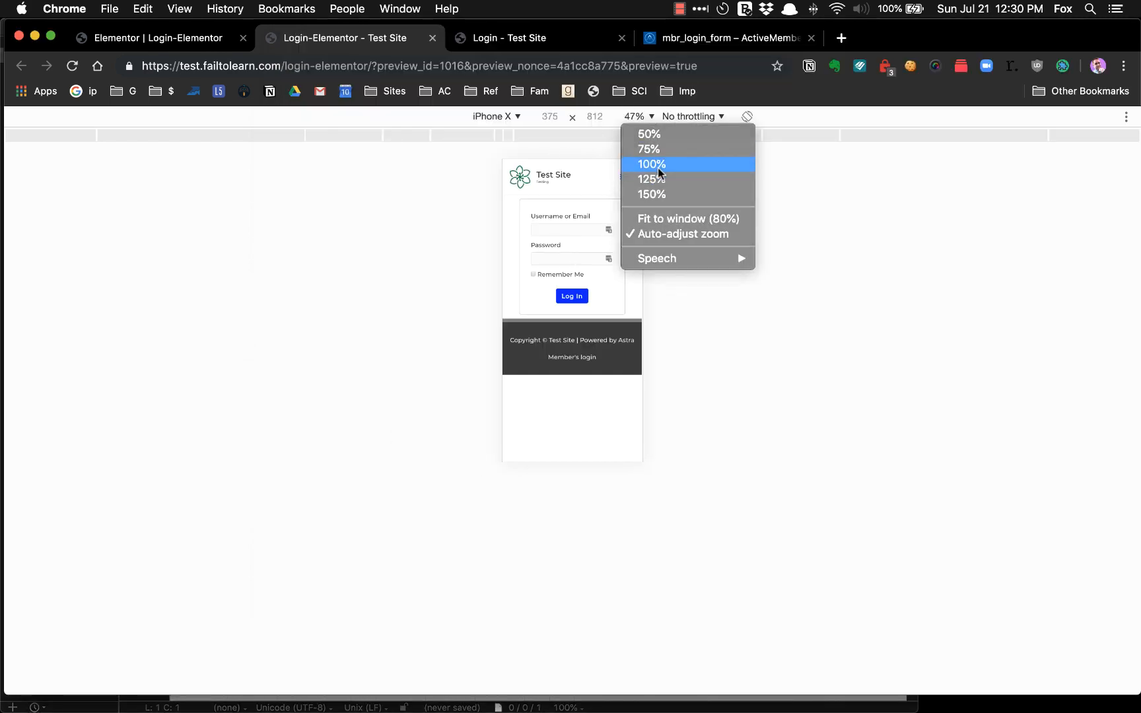
click(658, 168)
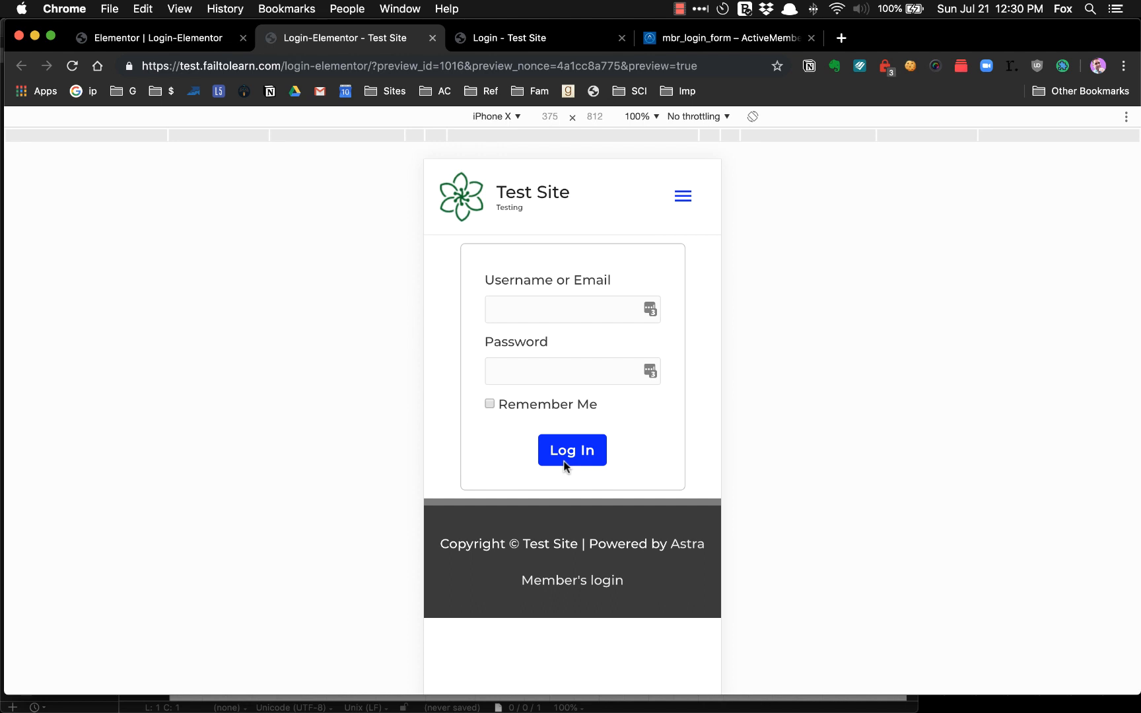
Check the login page on an emulated iPad Mini at 100% zoom, rotating between portrait and landscape orientation.
click(514, 117)
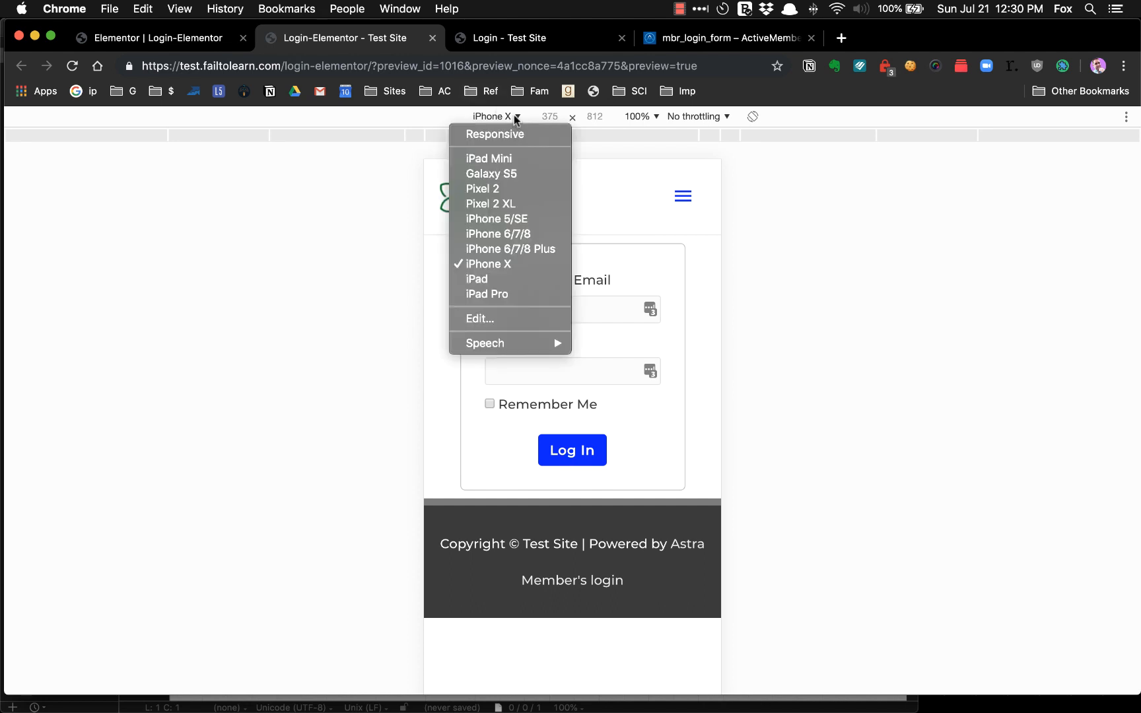
click(493, 158)
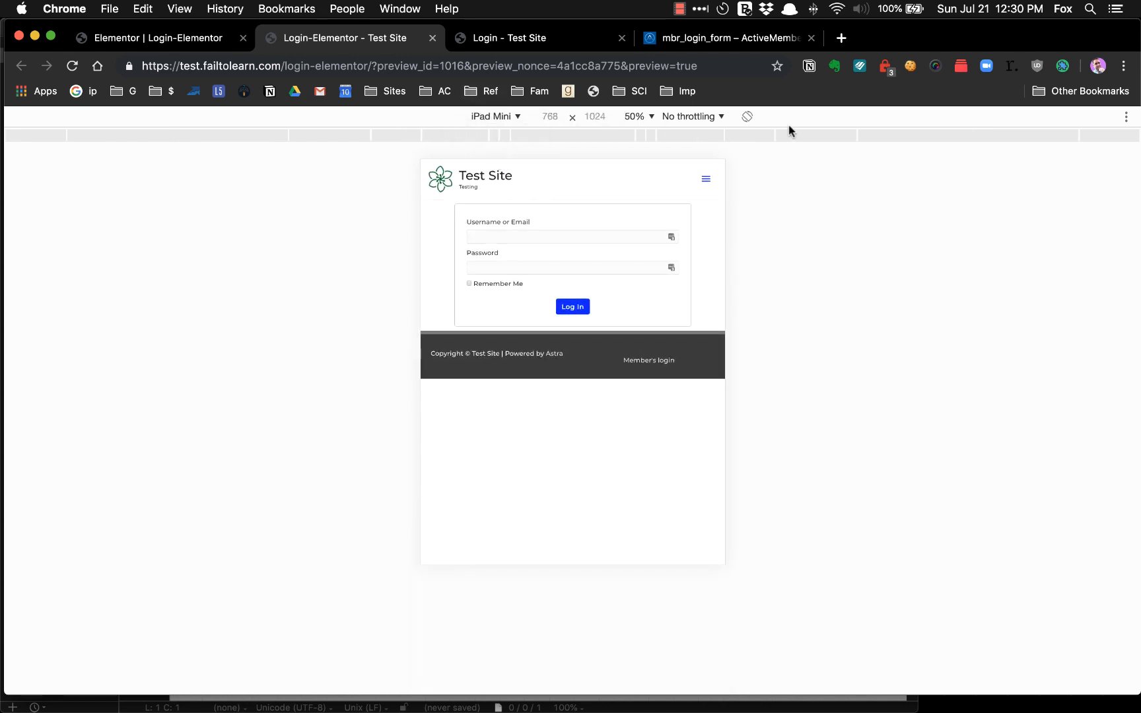
click(638, 117)
click(704, 136)
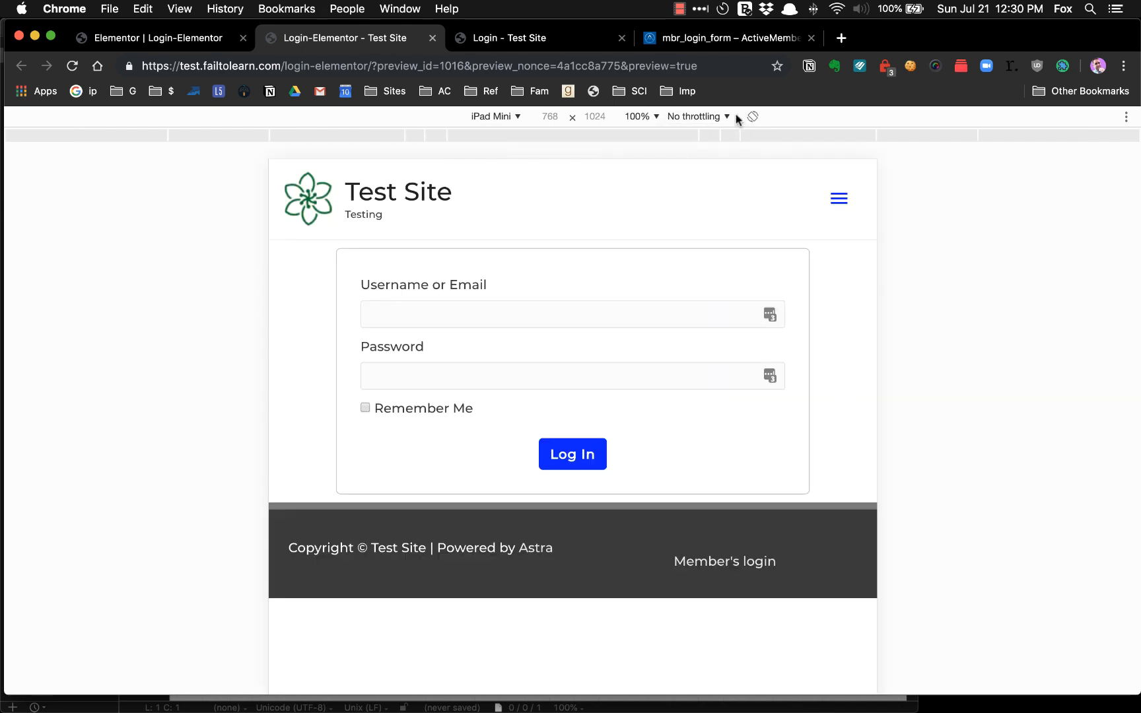
click(752, 117)
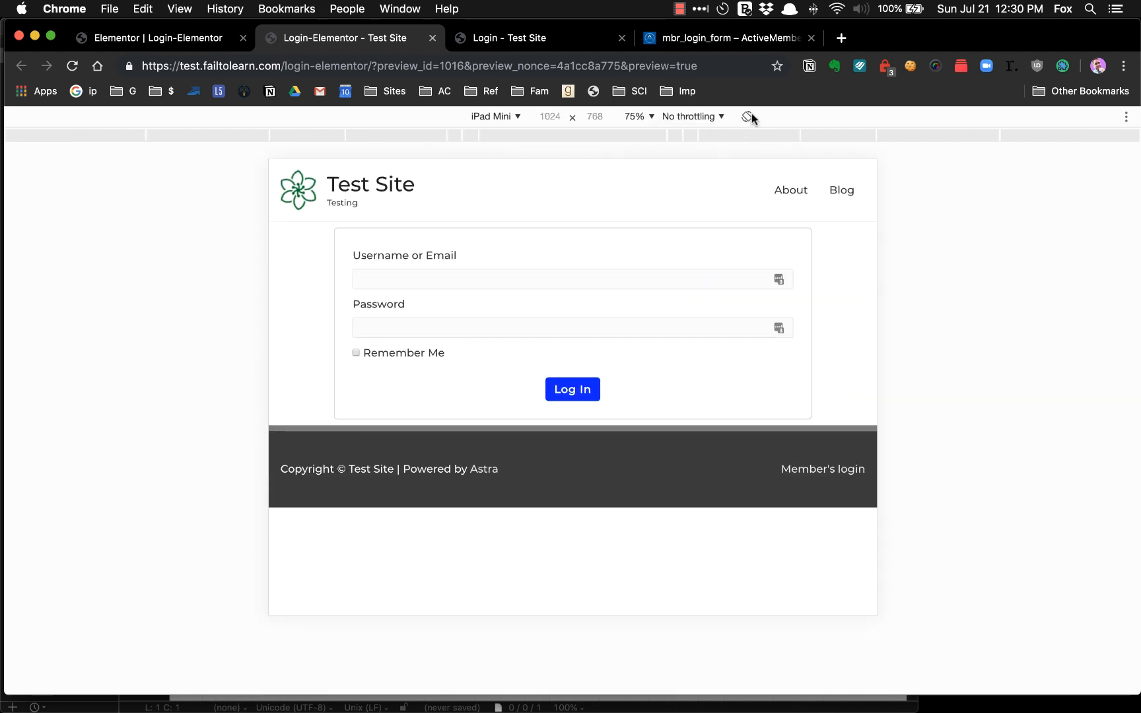
click(753, 117)
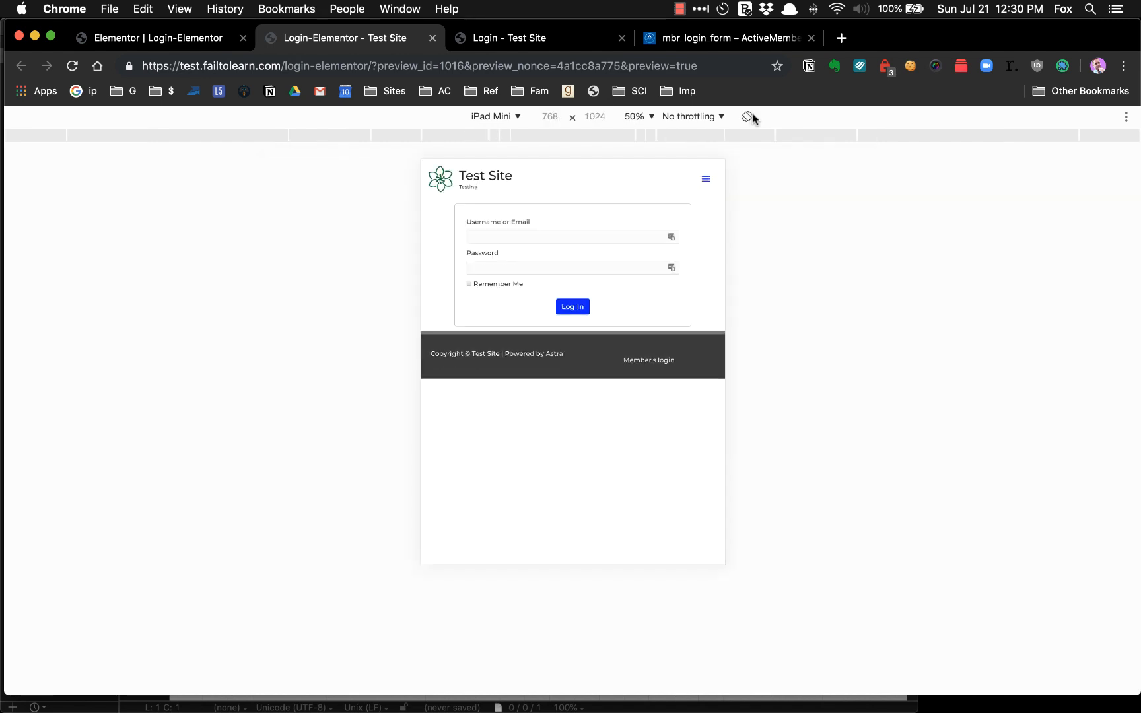
click(750, 117)
click(750, 117)
click(750, 116)
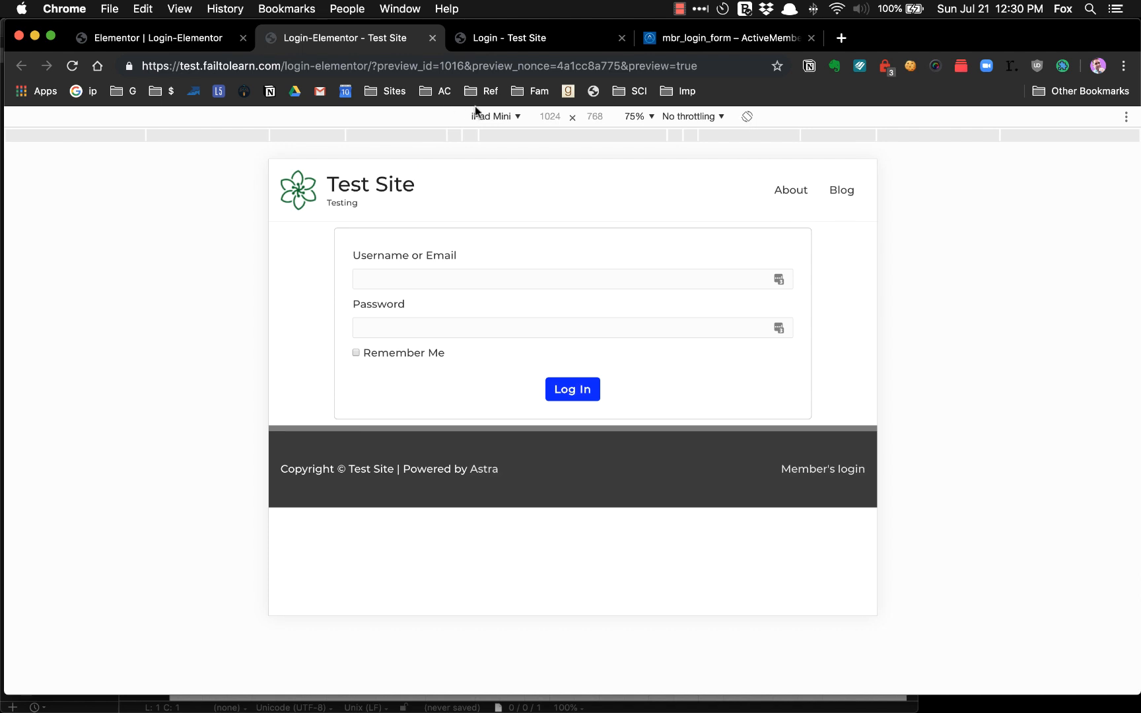
Check the login page on an emulated Galaxy S5 in both landscape and portrait orientation.
click(489, 118)
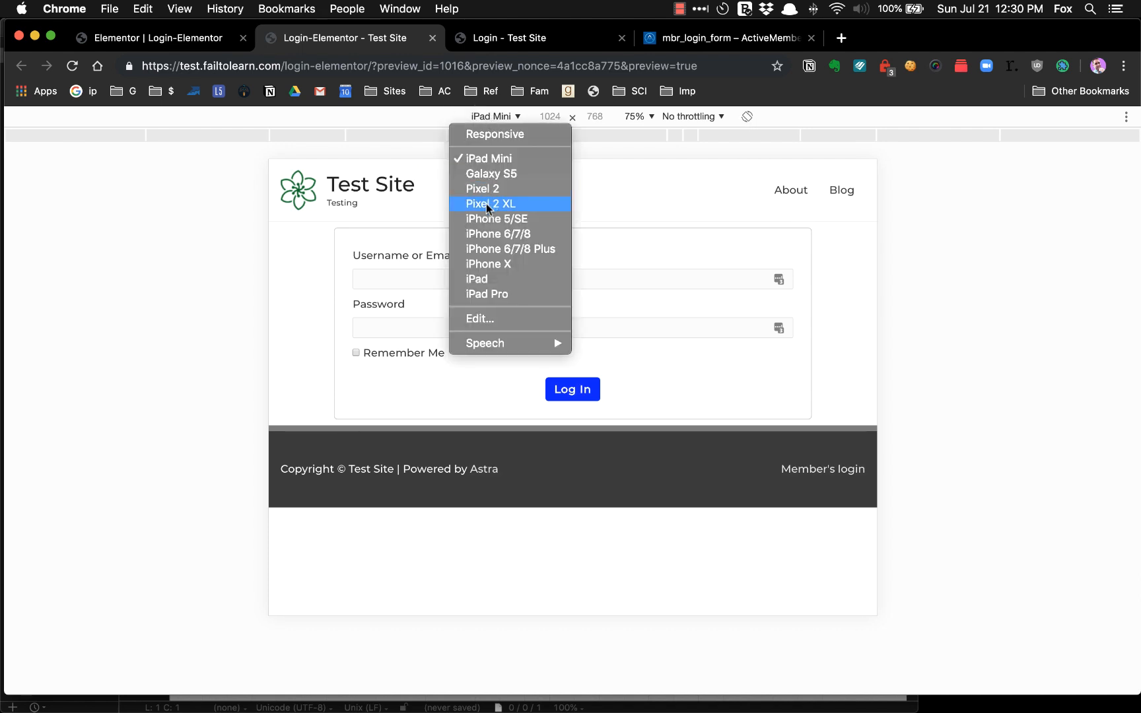
click(492, 173)
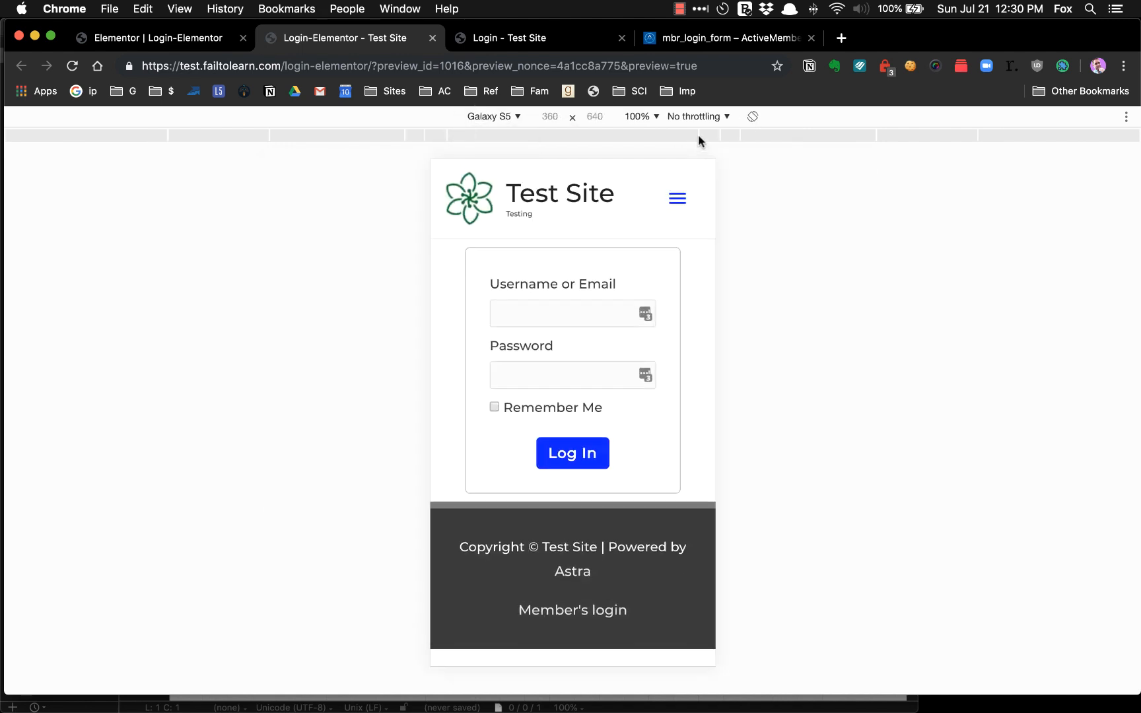
click(752, 116)
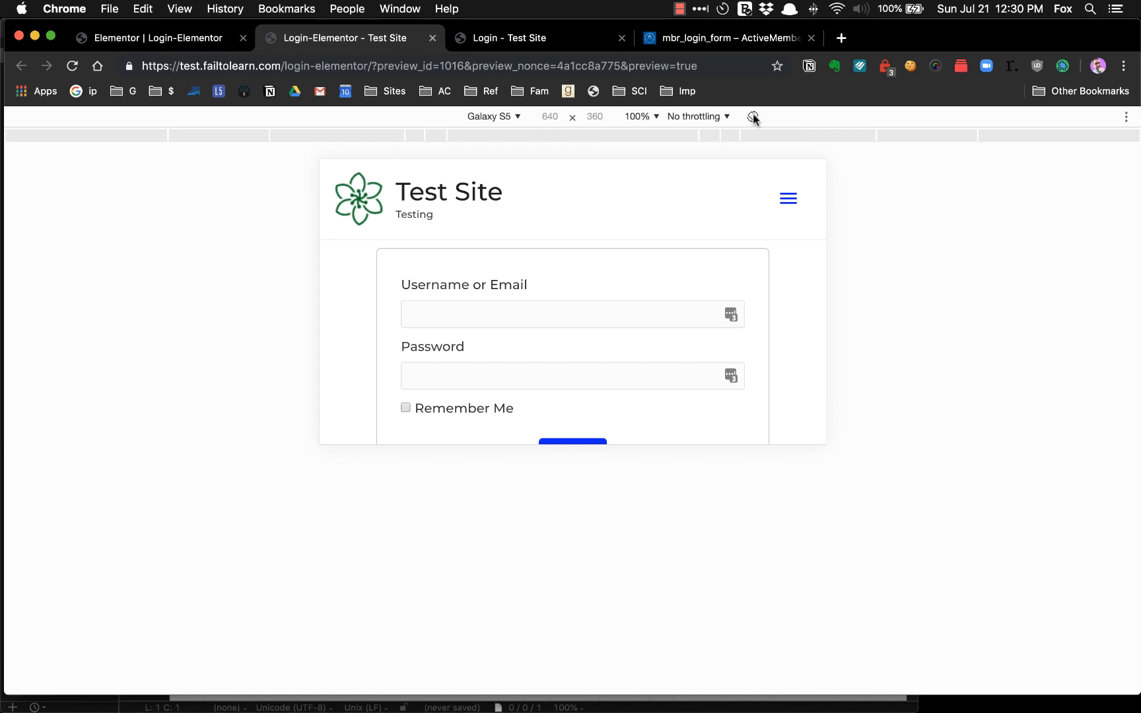
click(753, 117)
Check the login page on an emulated iPhone X in landscape and portrait orientation.
click(502, 119)
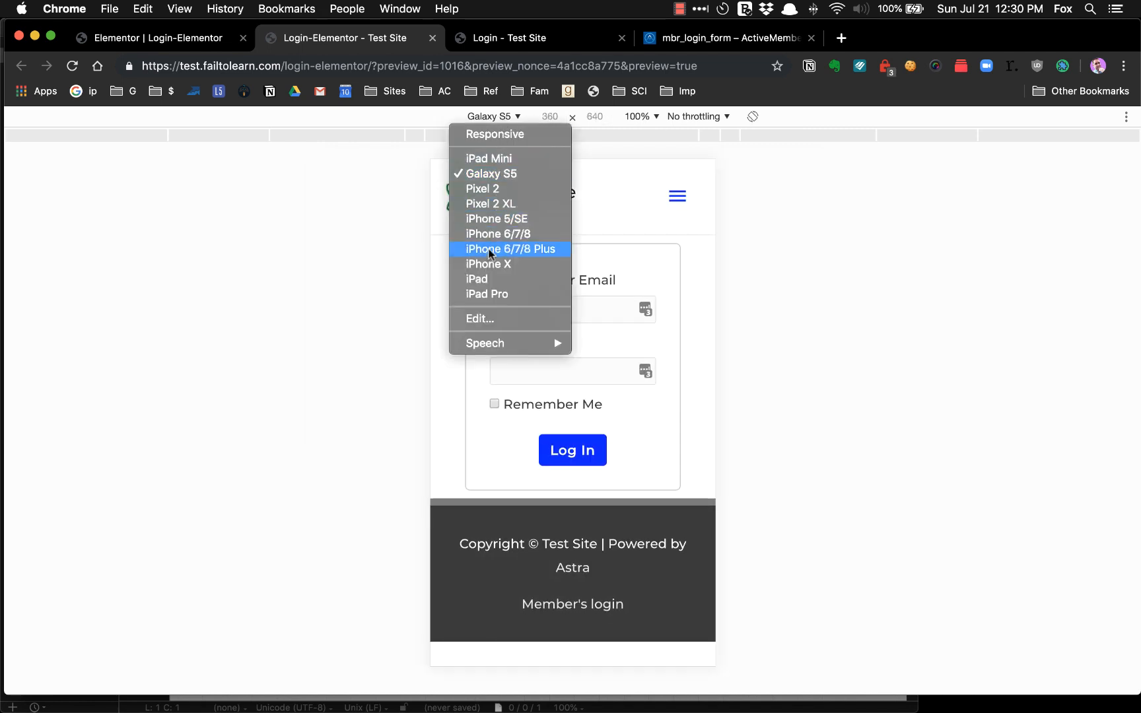
click(504, 262)
click(747, 117)
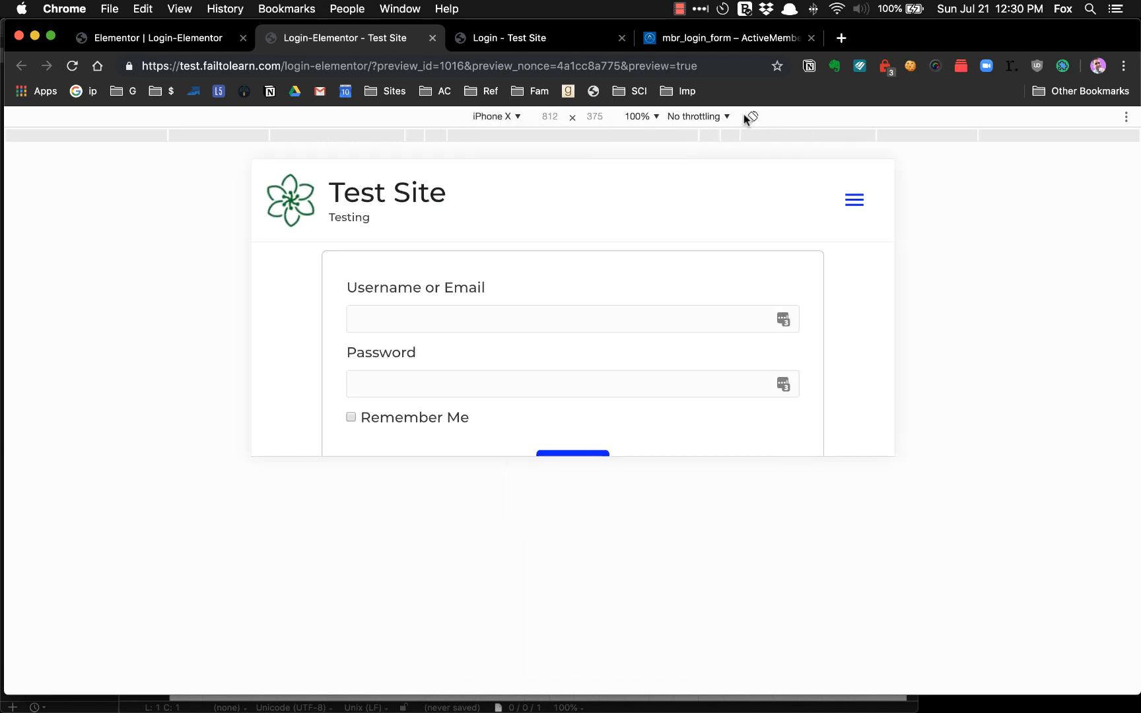
click(747, 117)
Check the login page on an emulated iPad Pro, comparing the portrait and landscape layouts.
click(510, 117)
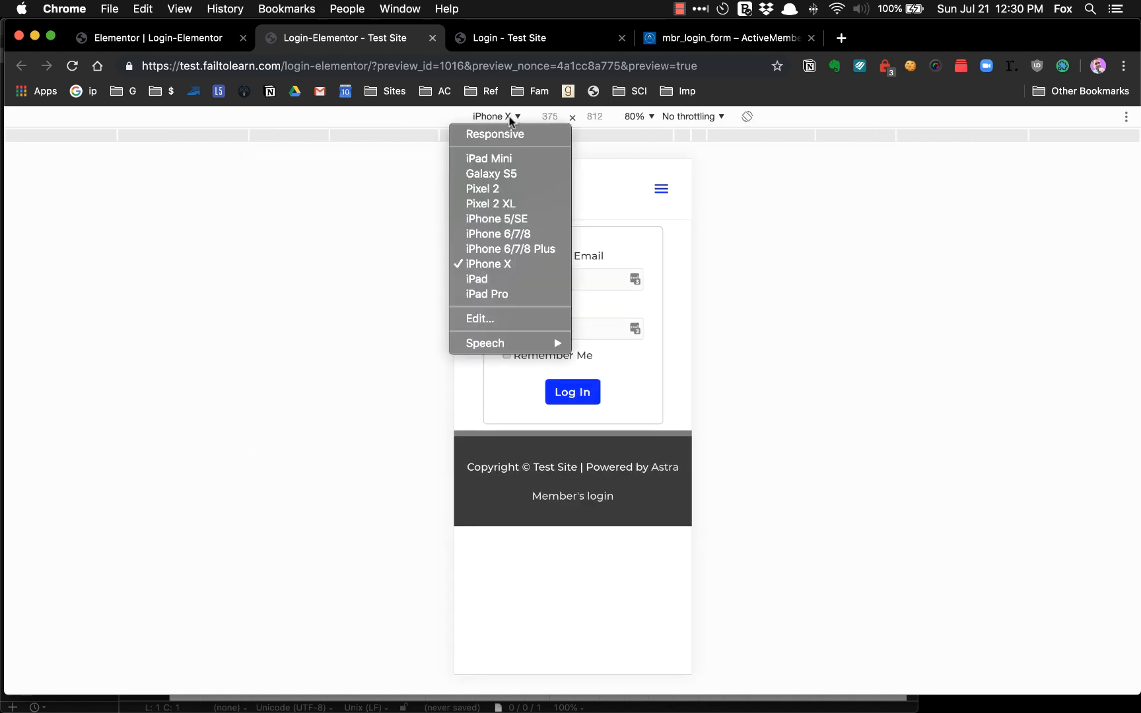
click(494, 294)
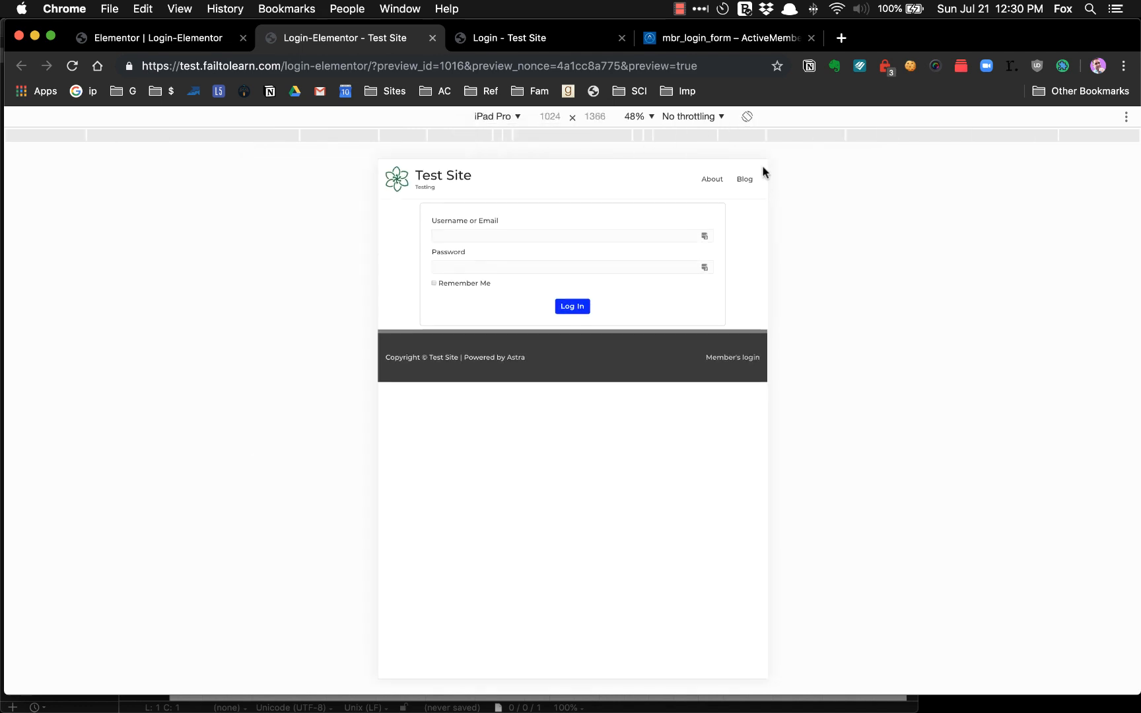
click(747, 117)
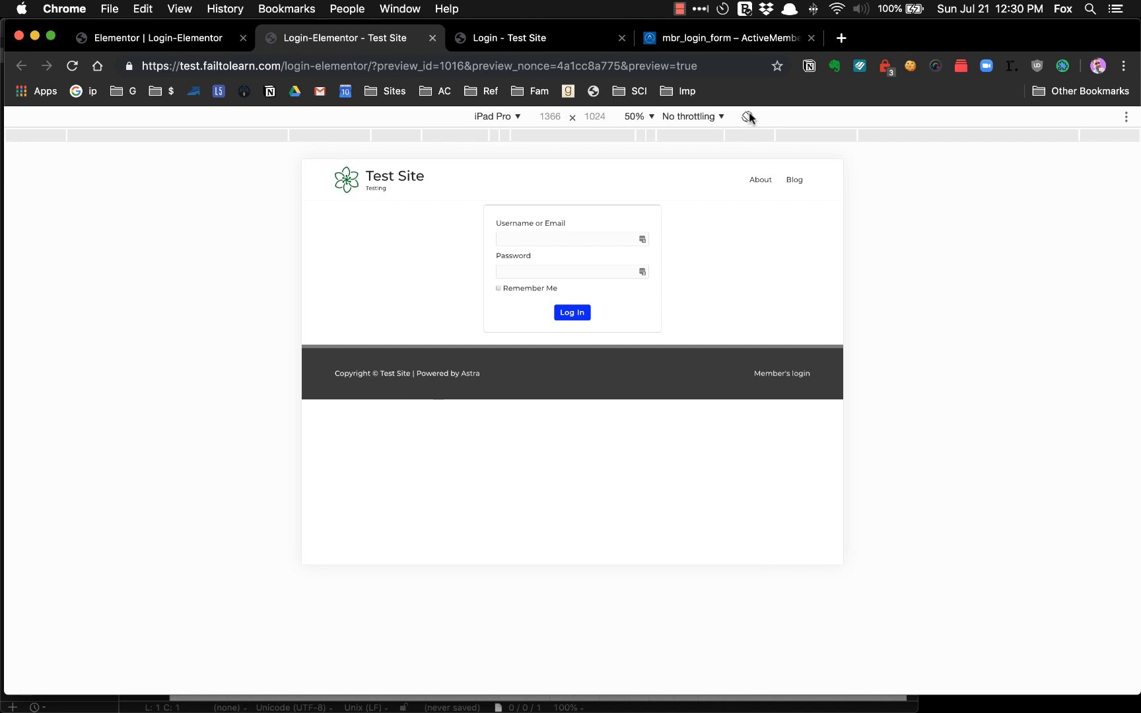
click(748, 117)
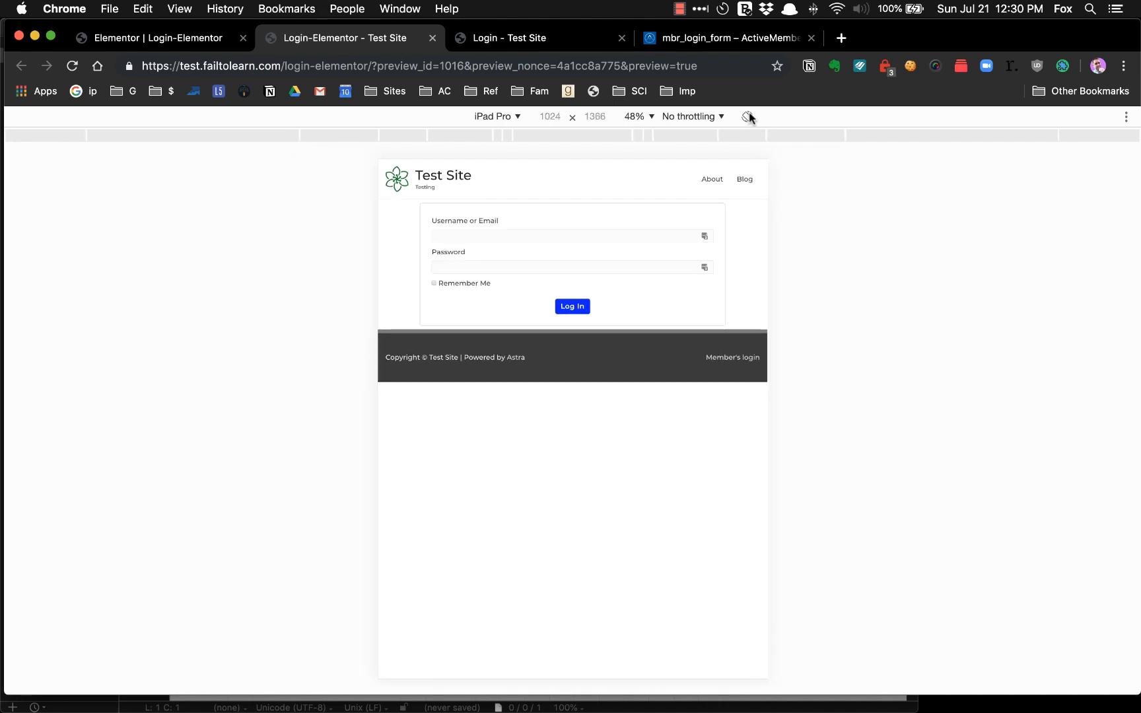
click(748, 117)
click(497, 117)
click(497, 119)
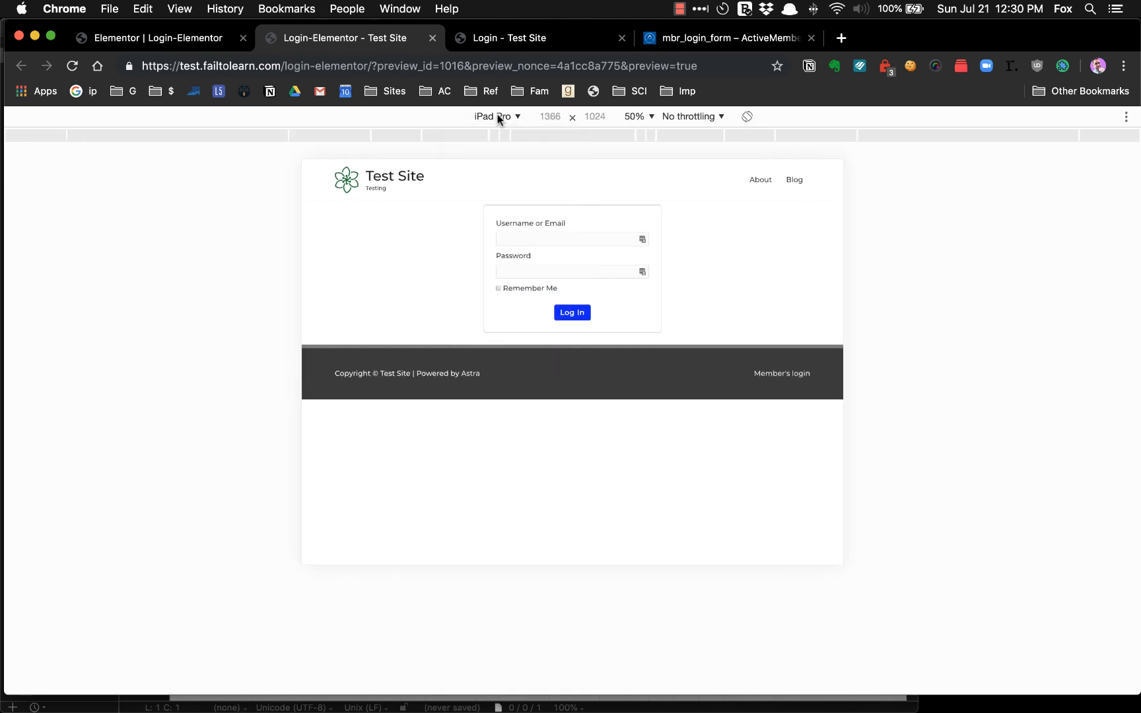
Switch to the DevTools window and dock it to the bottom of the login page preview.
key(super+grave)
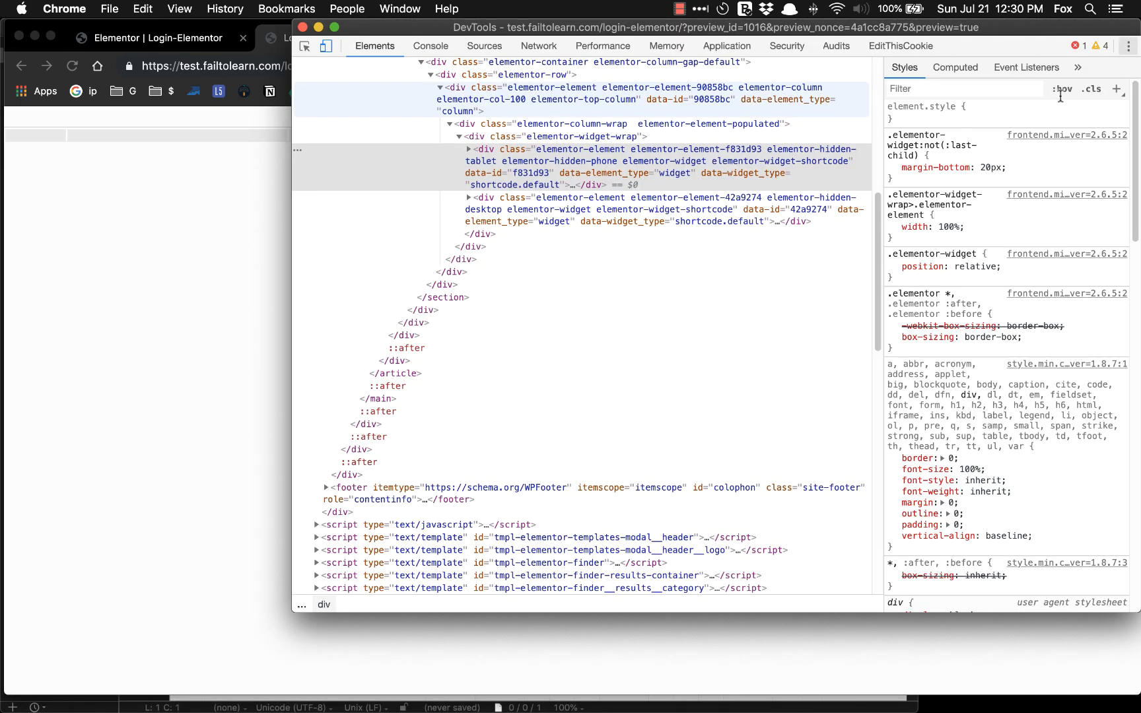
click(1129, 47)
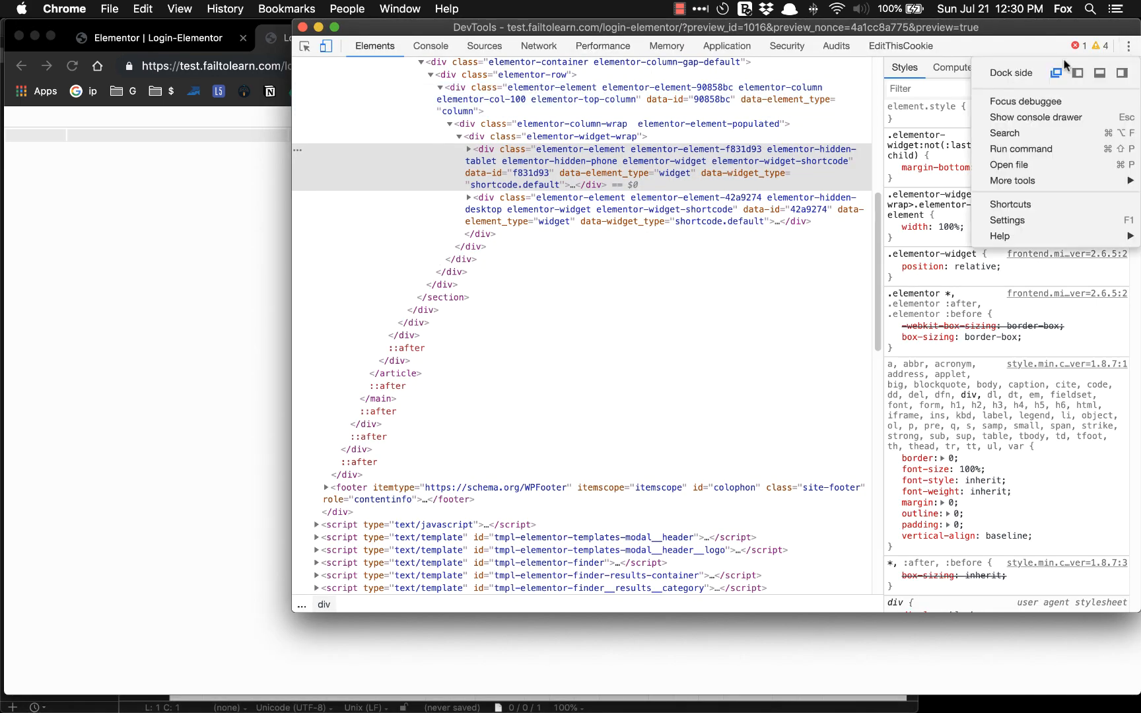
click(1101, 74)
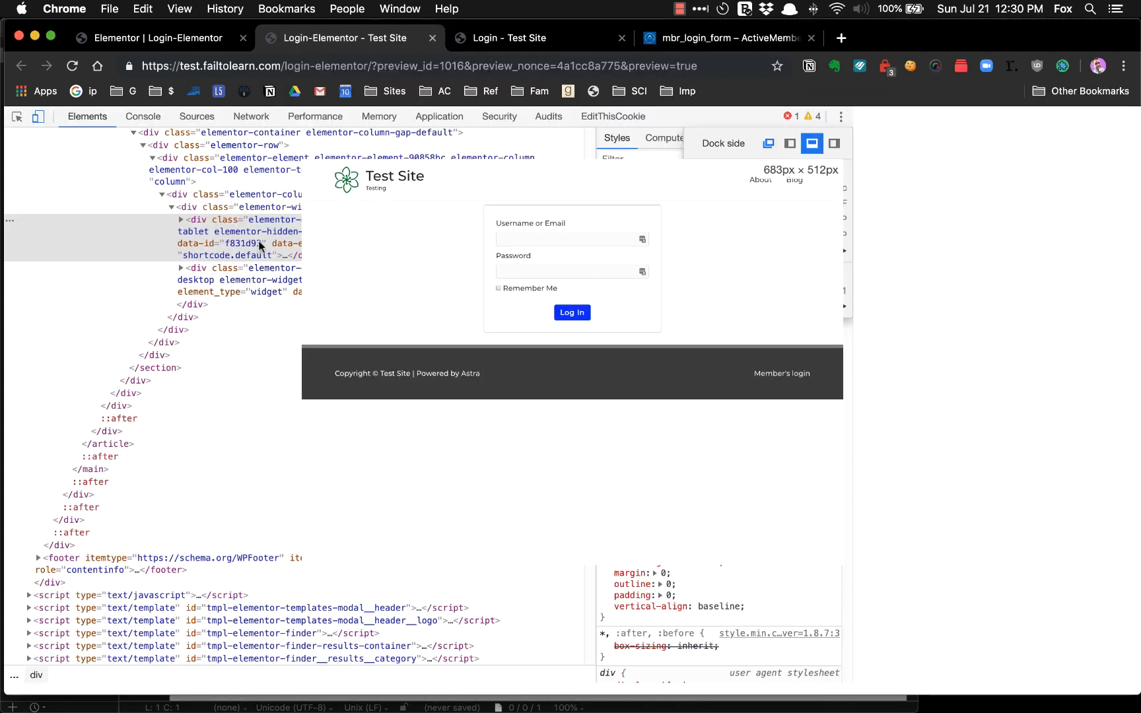
Try the Elementor Full Width layout for the Login-Elementor page, settle on Elementor Canvas, and update the page.
click(169, 45)
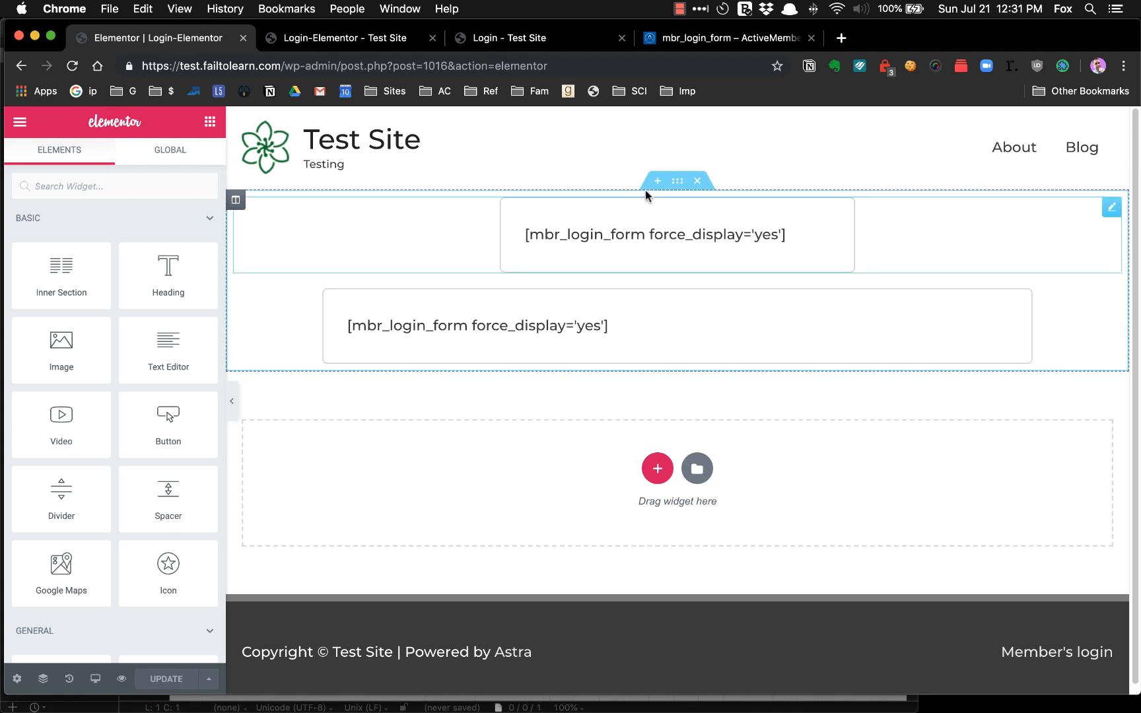
click(675, 183)
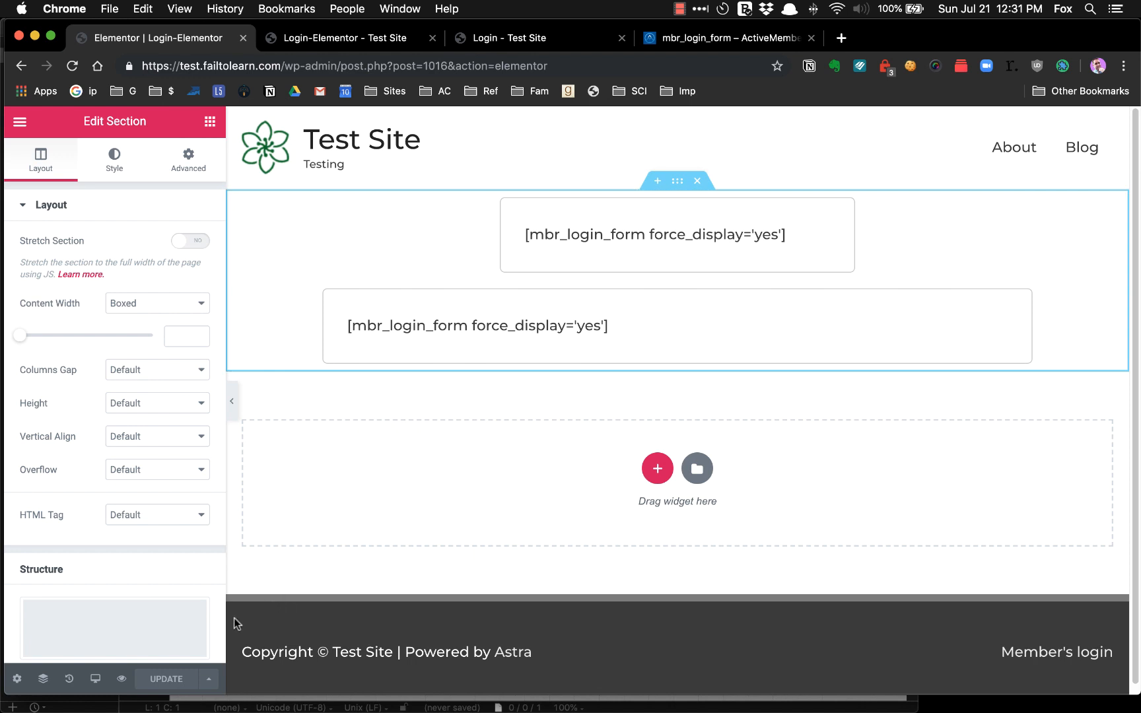
click(18, 680)
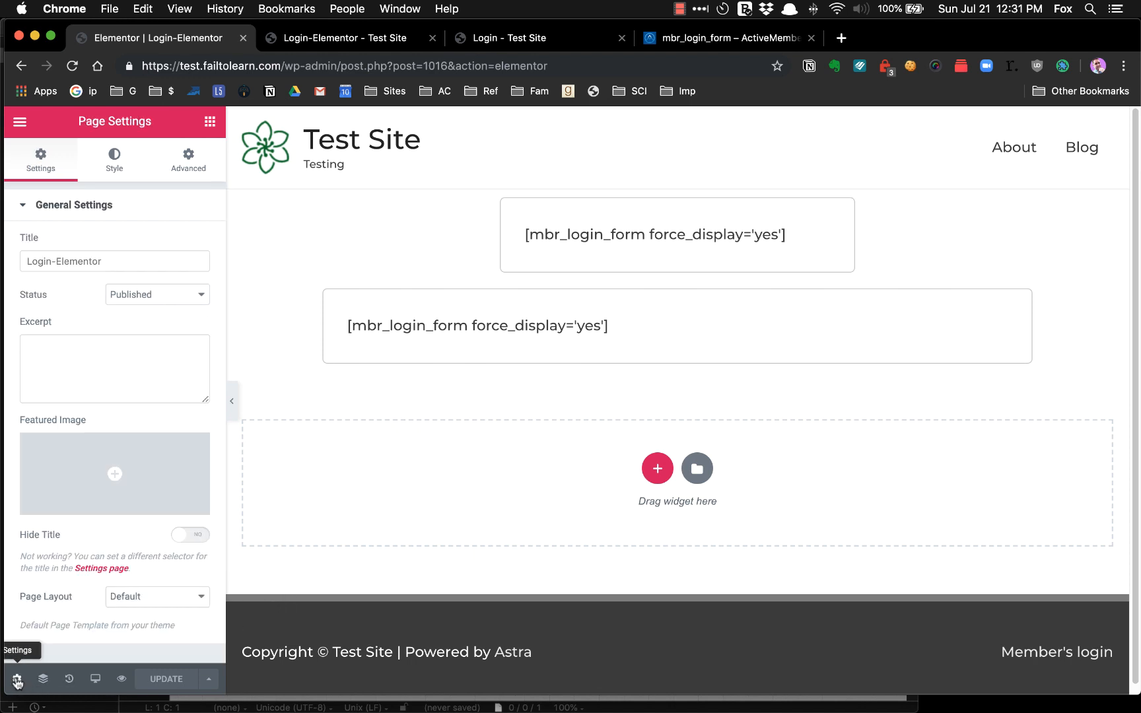
click(172, 601)
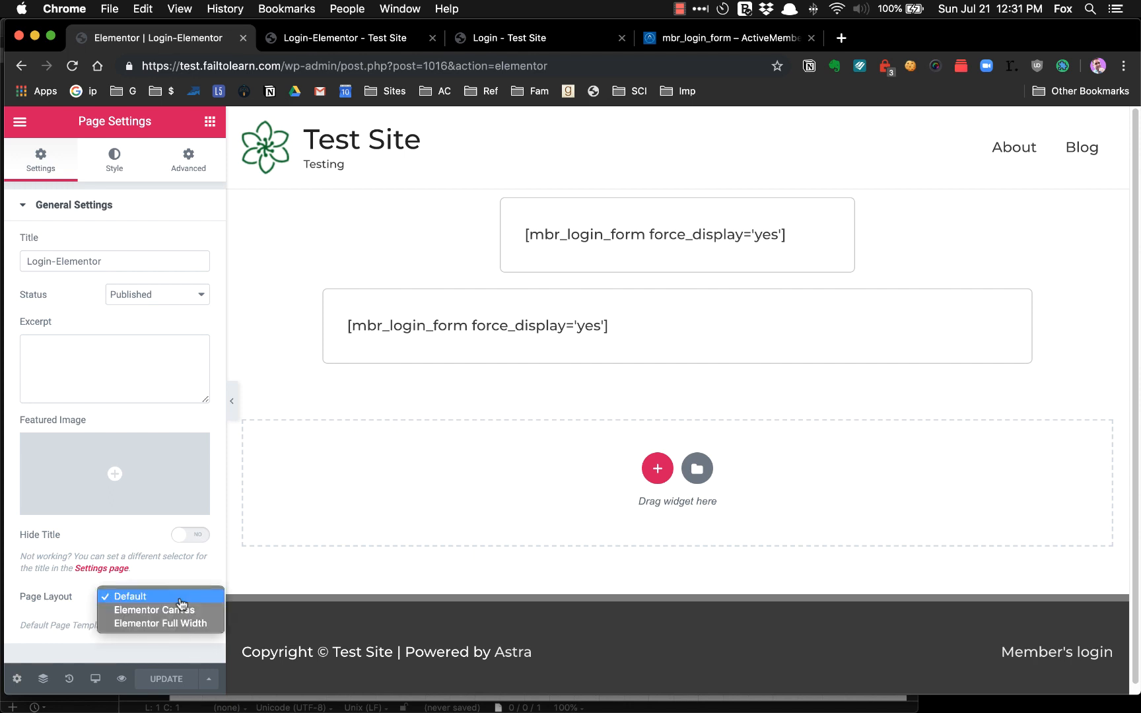
click(170, 624)
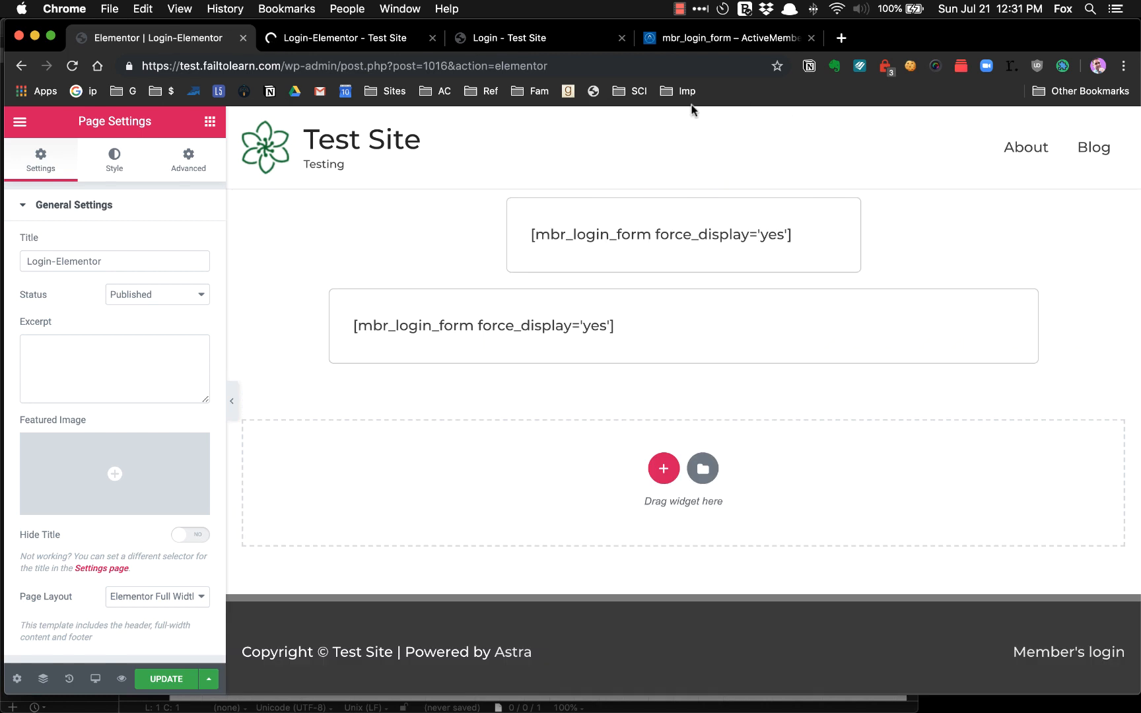
click(196, 597)
click(194, 583)
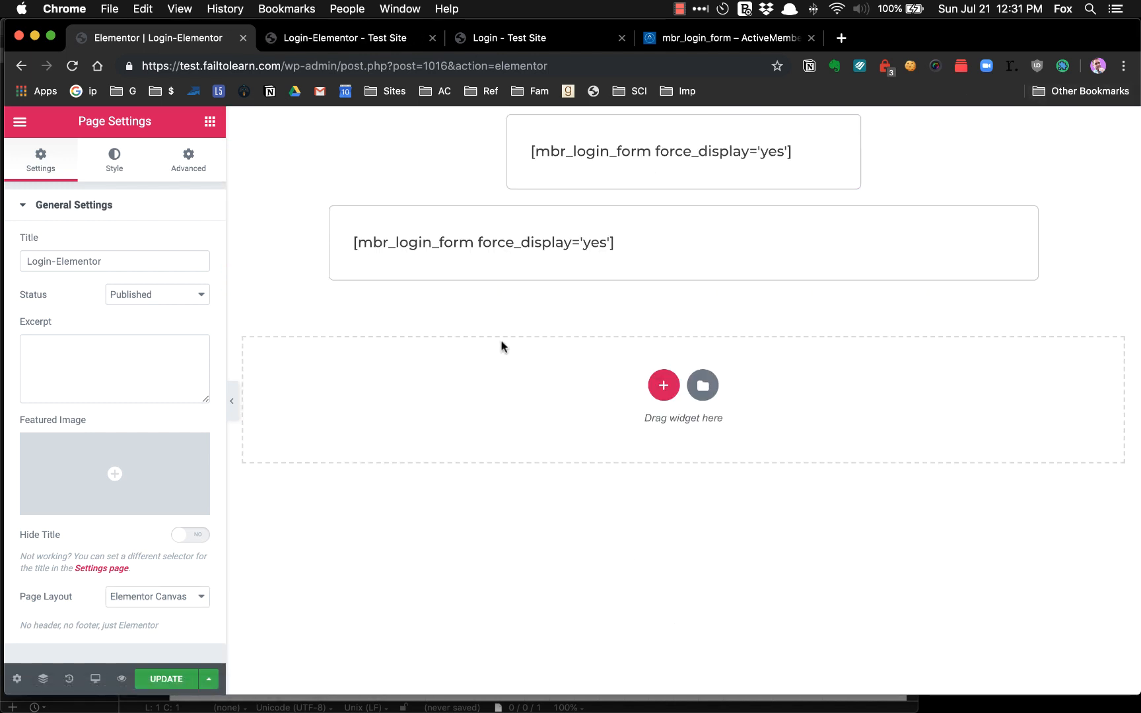
click(173, 679)
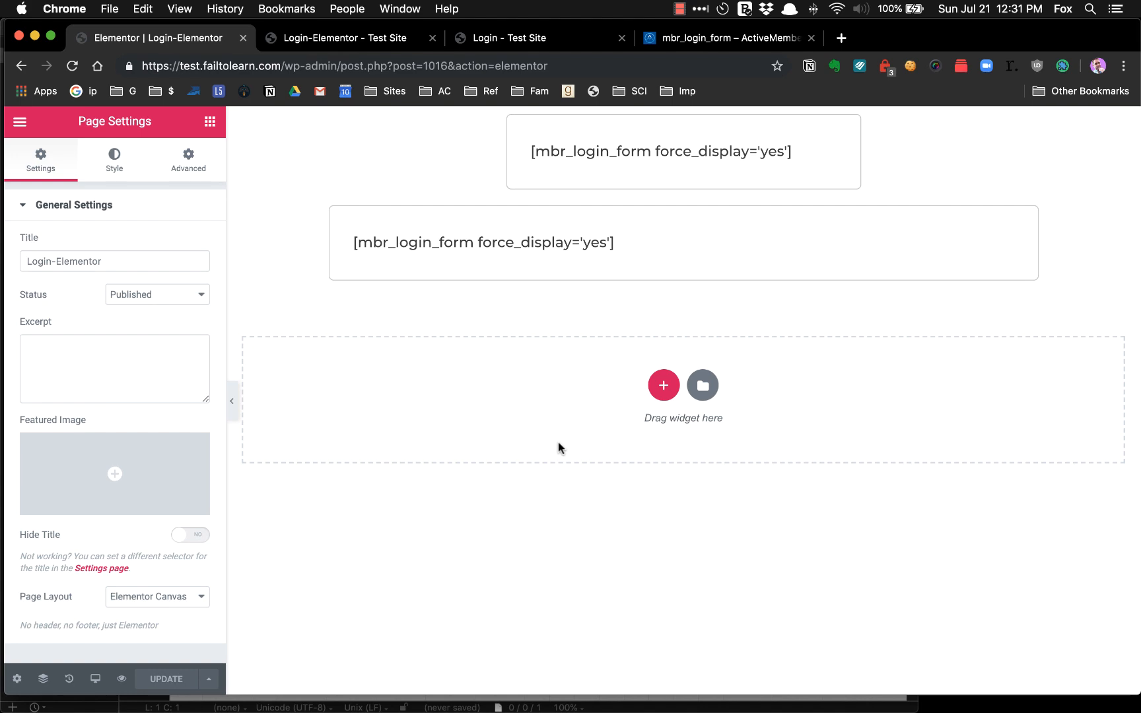
Preview the updated login page at desktop size by turning off device emulation and closing DevTools.
click(122, 679)
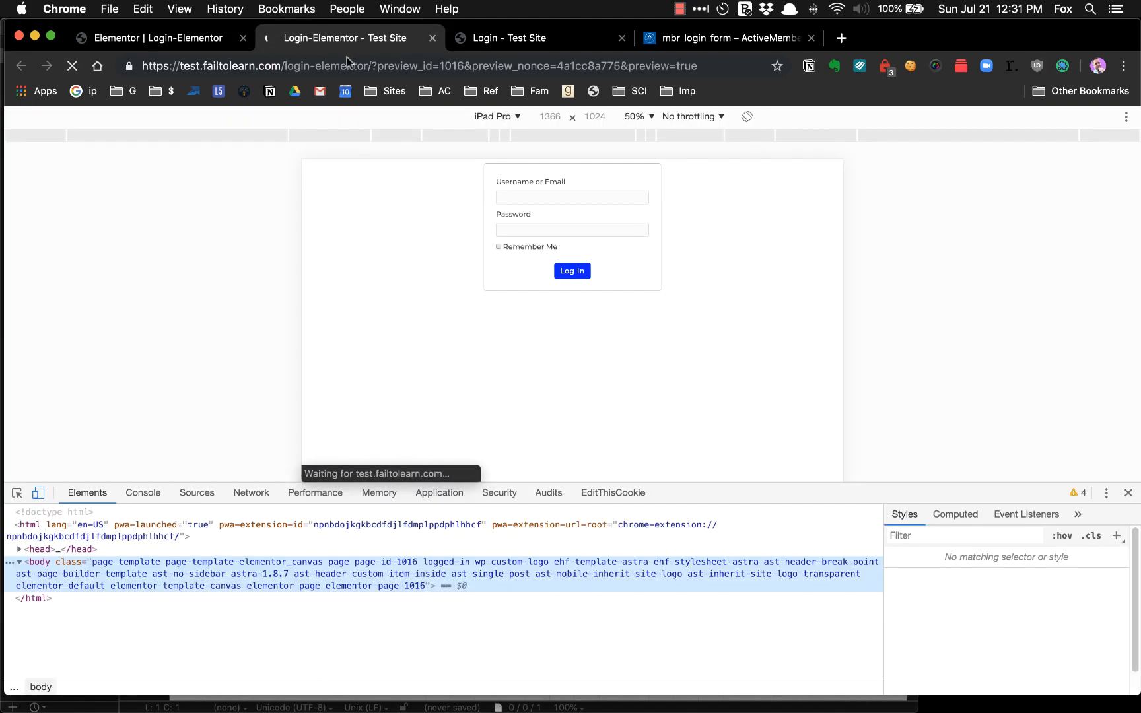
click(38, 493)
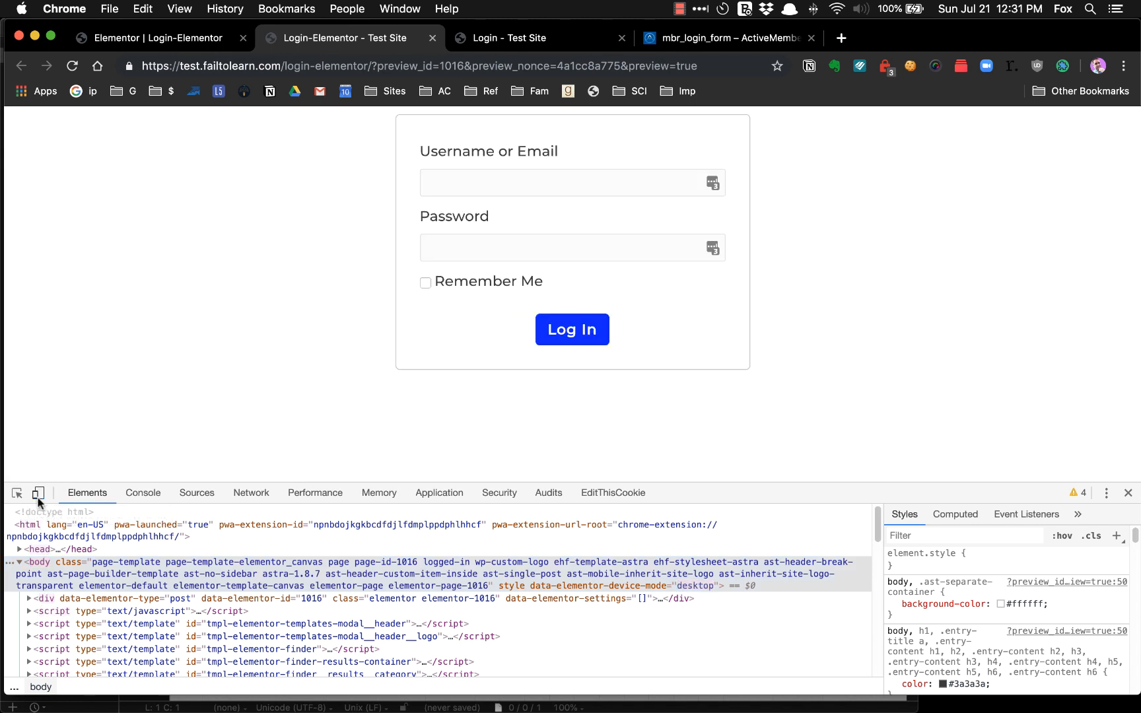
click(1128, 492)
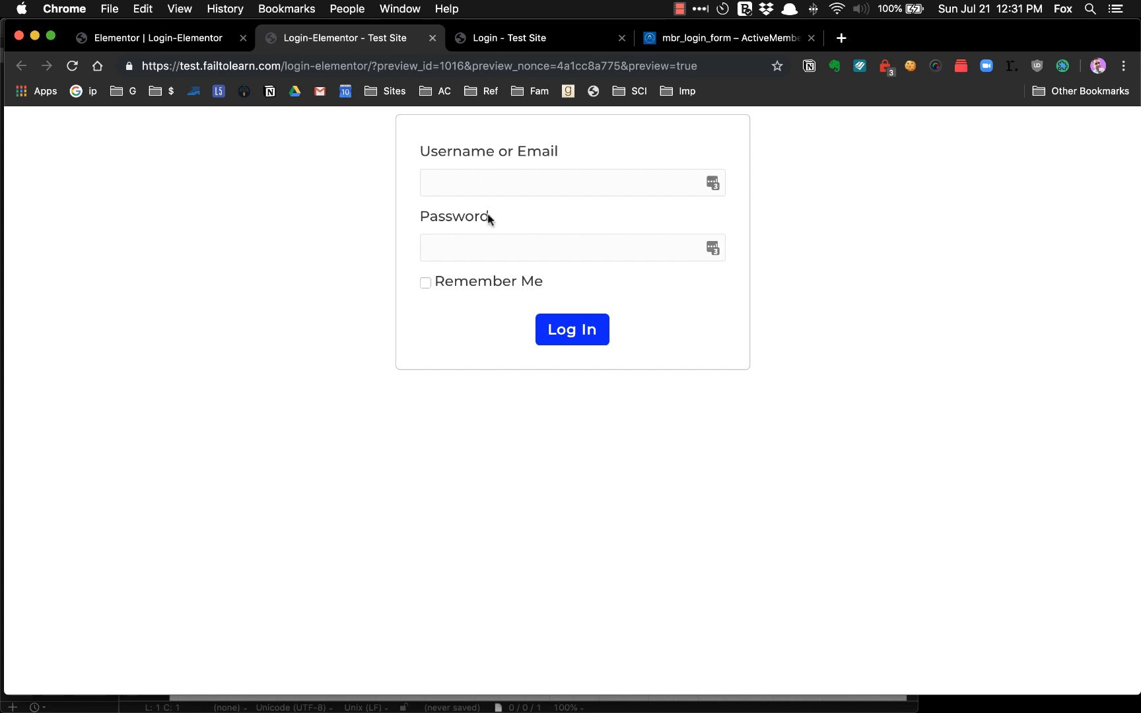
Load the site's default wp-login.php page in place of the /login page and compare it with the Elementor login page.
click(514, 43)
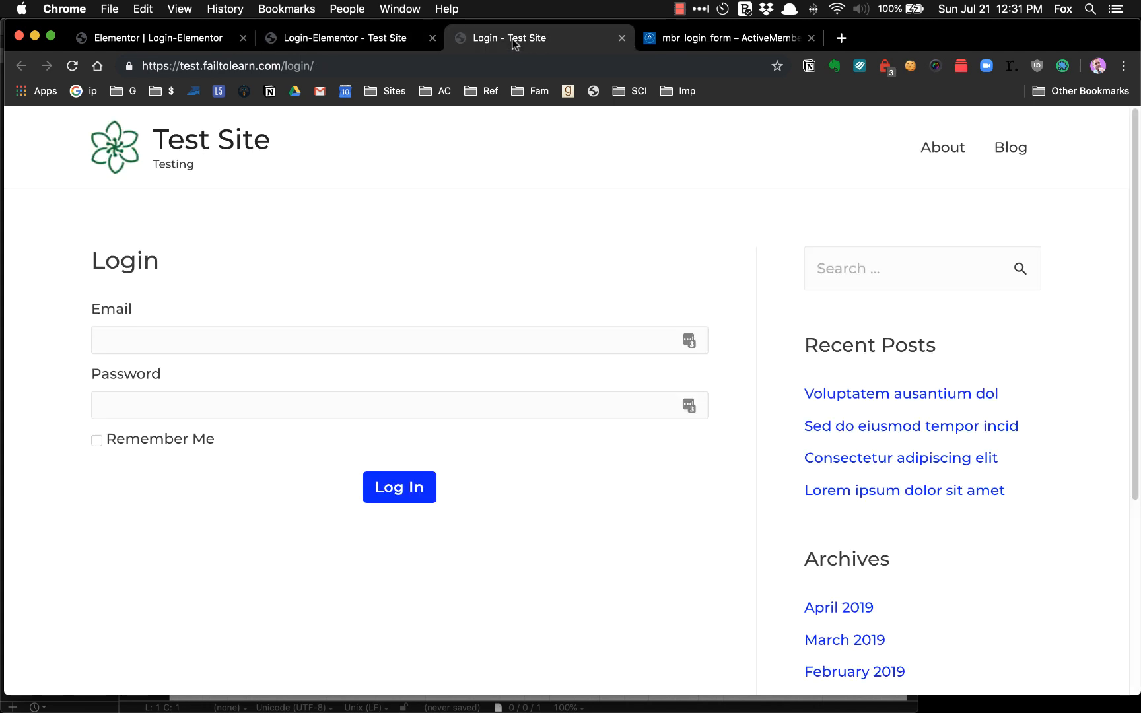
click(350, 41)
click(502, 39)
drag(296, 68, 524, 70)
key(BackSpace)
key(BackSpace)
key(BackSpace)
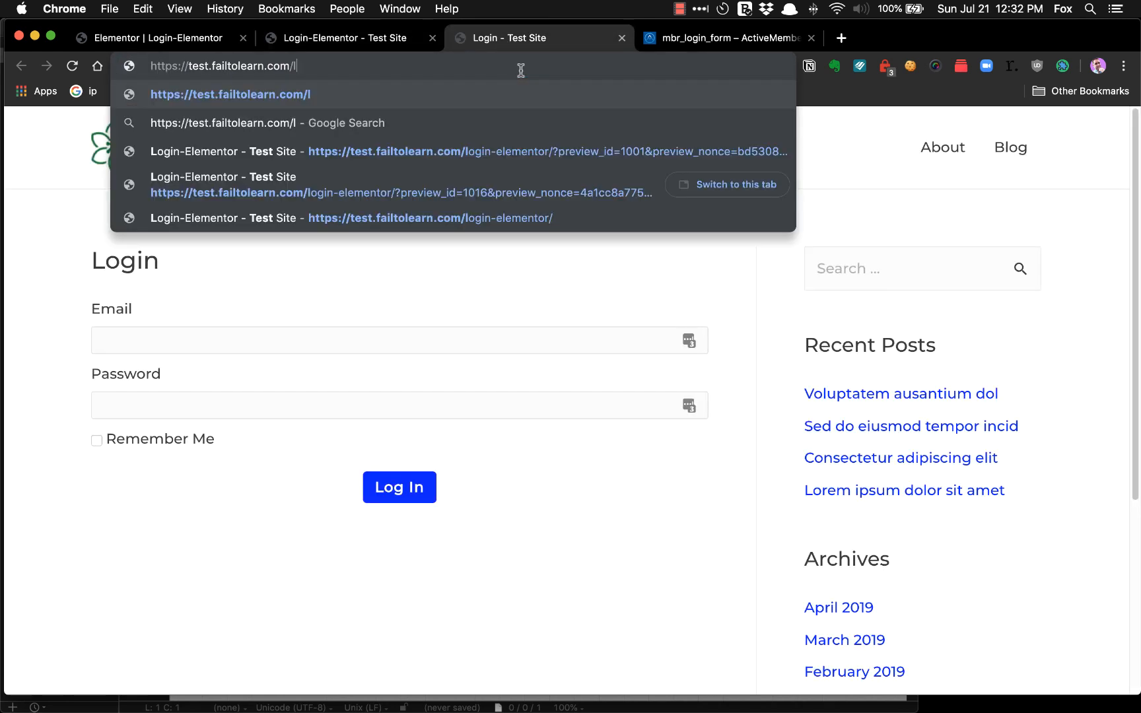
text(wp-login.php)
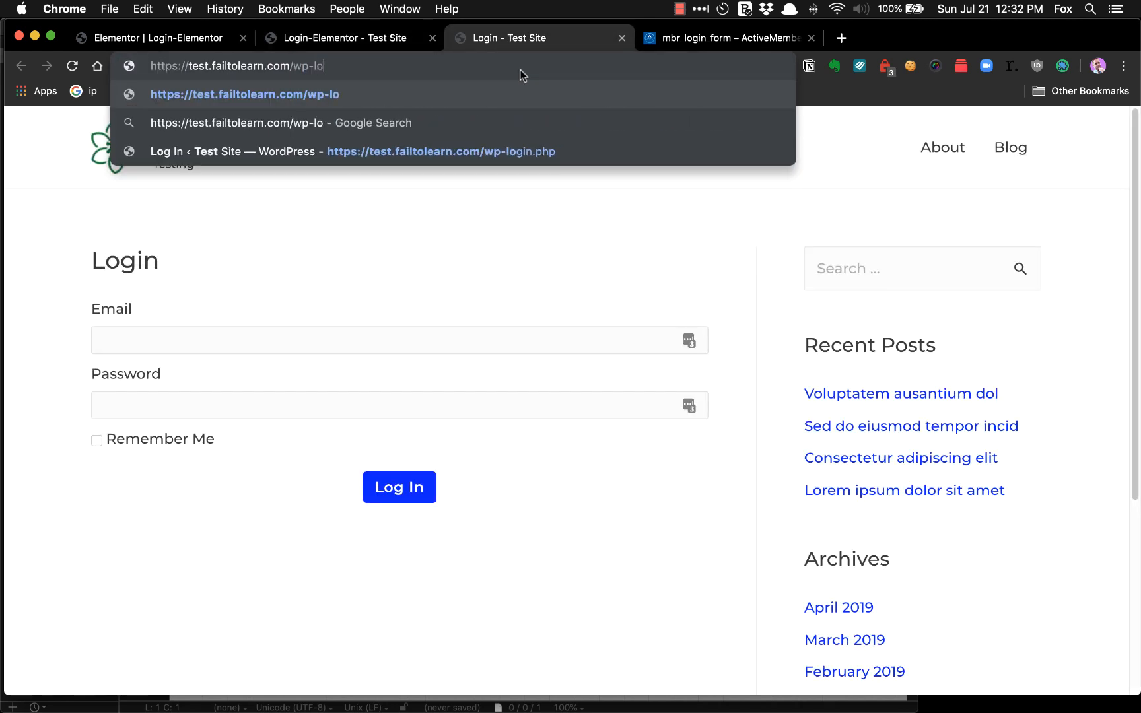
key(Return)
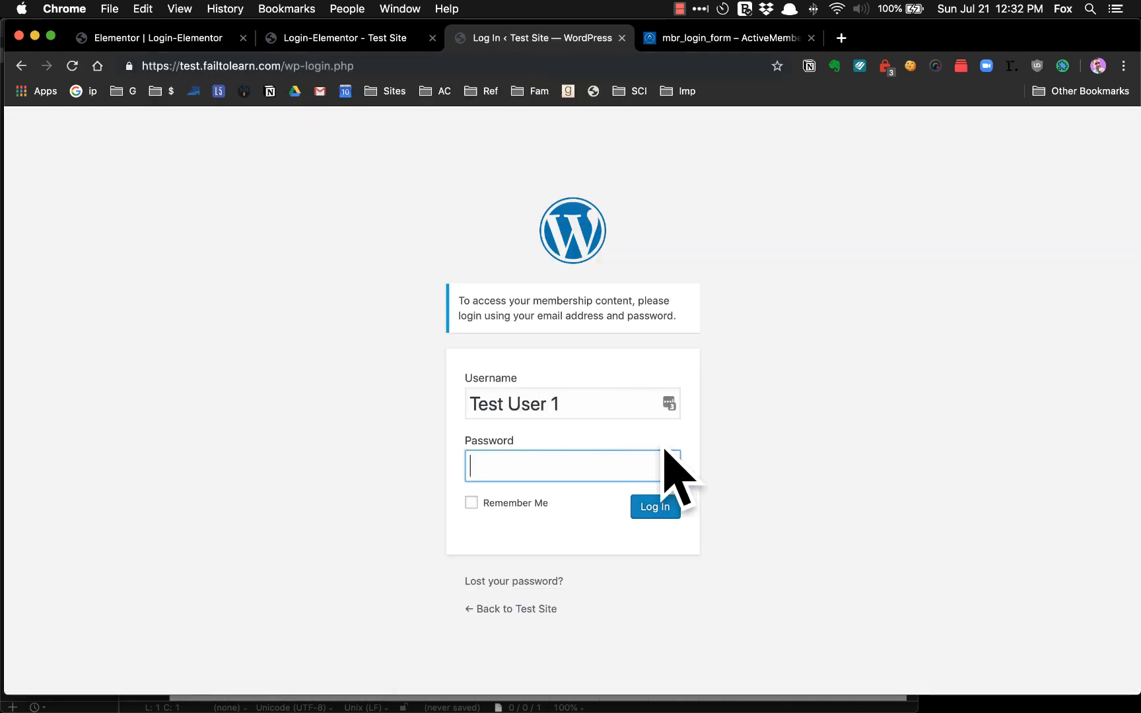
click(328, 36)
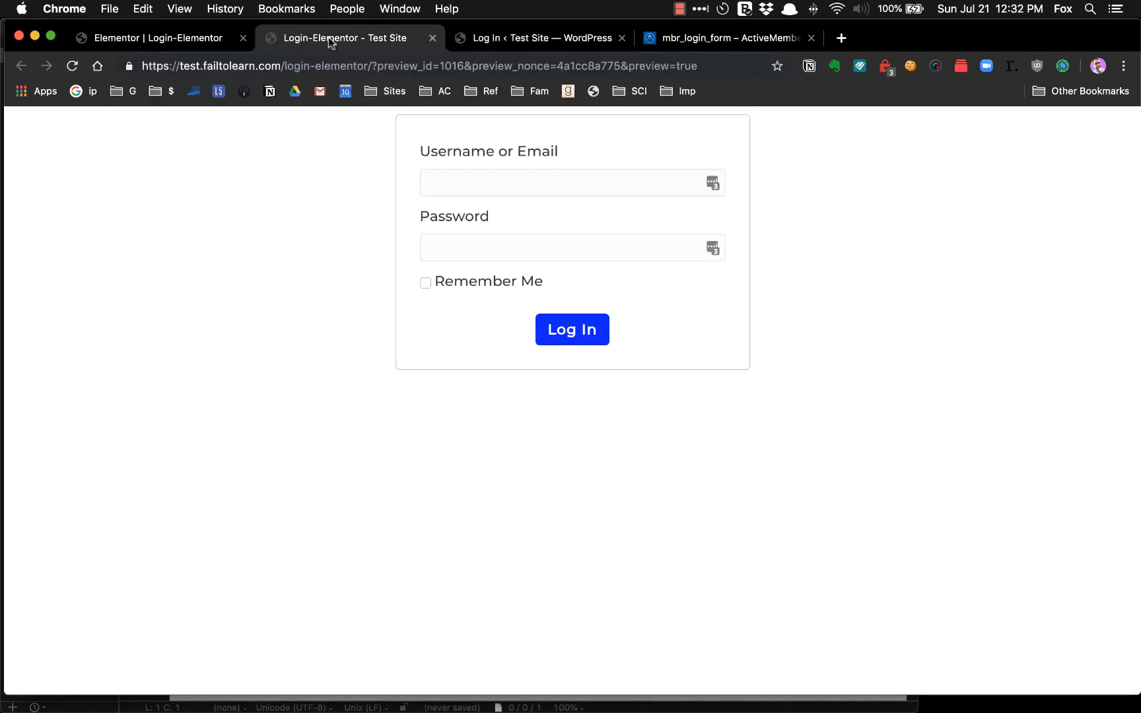
Give the section containing both login forms a Classic background using the padlock image from the media library.
click(119, 43)
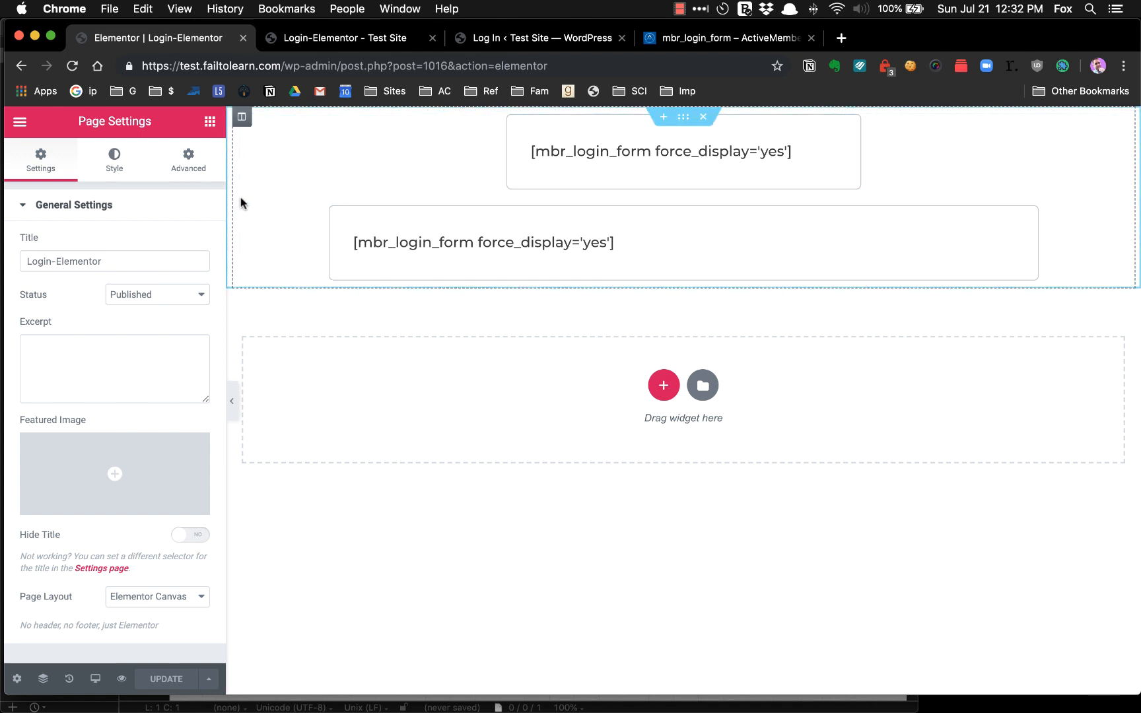
click(684, 118)
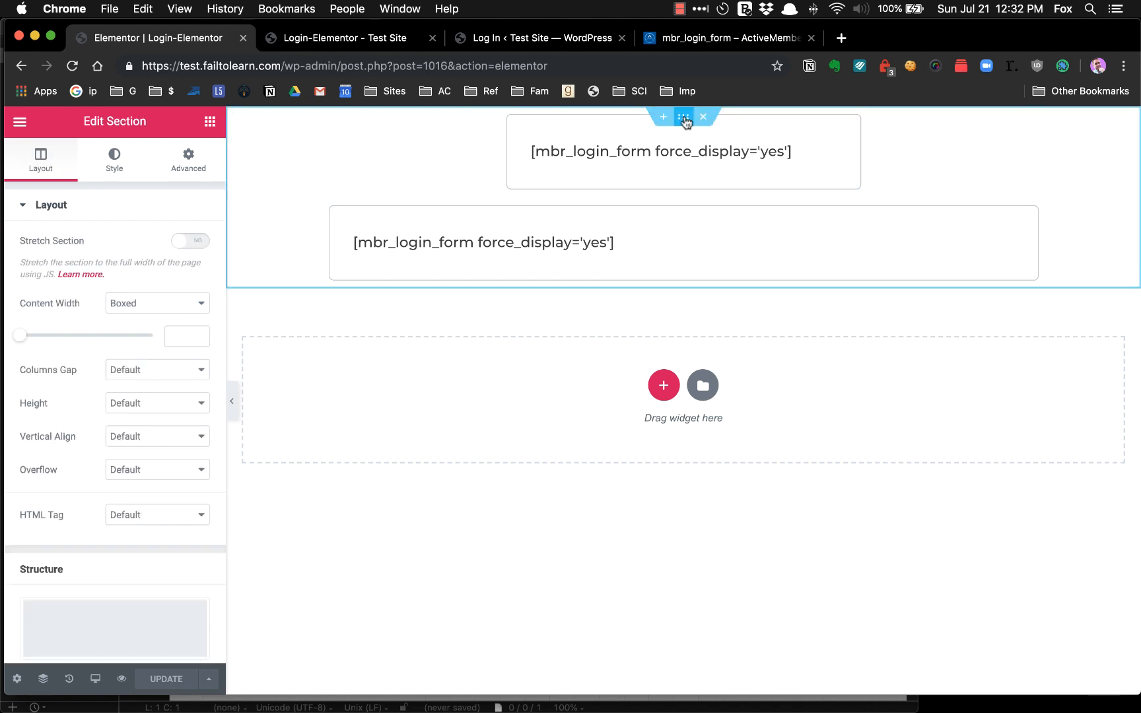
click(116, 164)
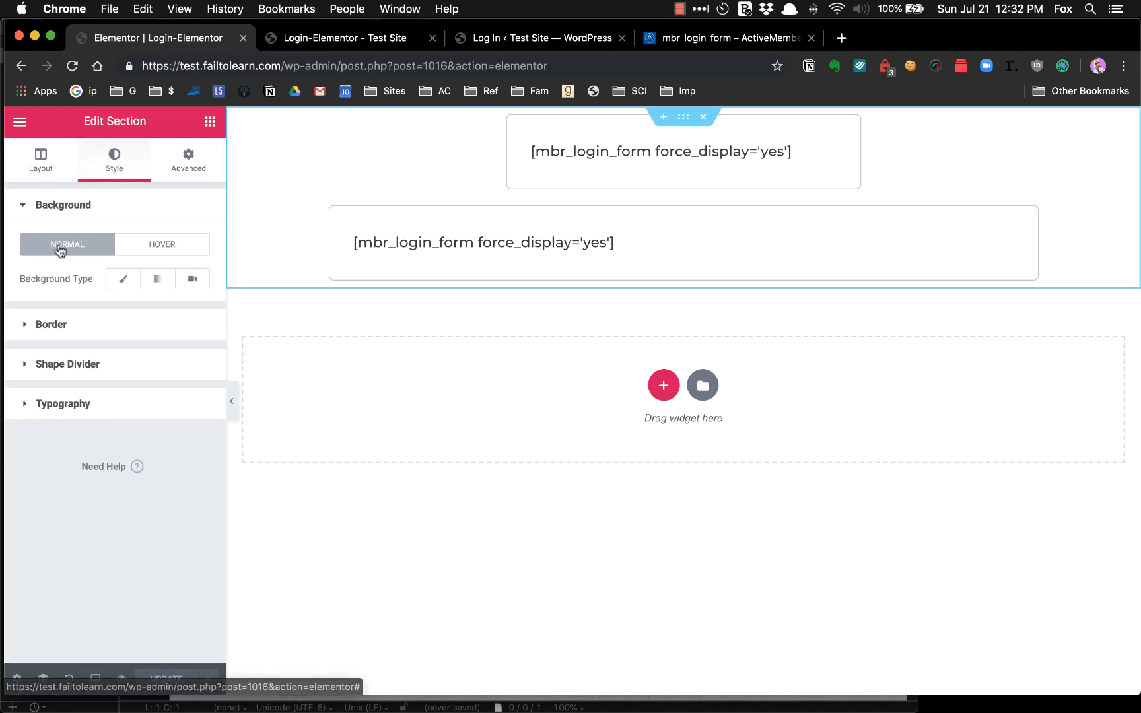
click(125, 283)
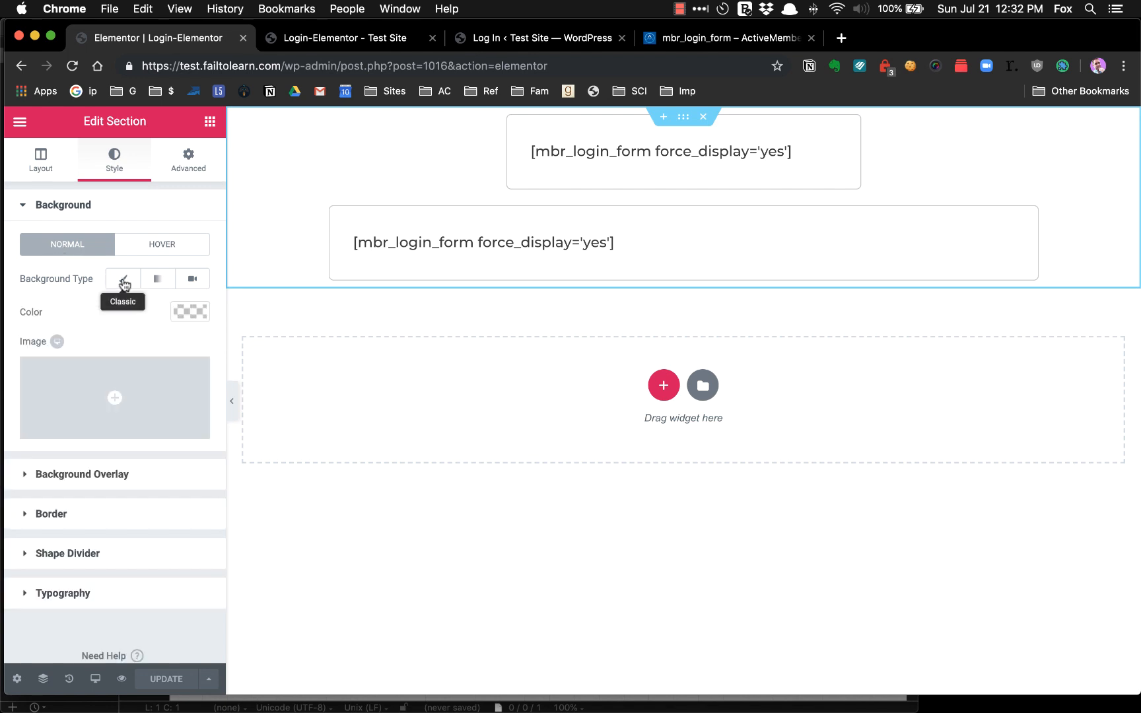
click(111, 396)
click(104, 311)
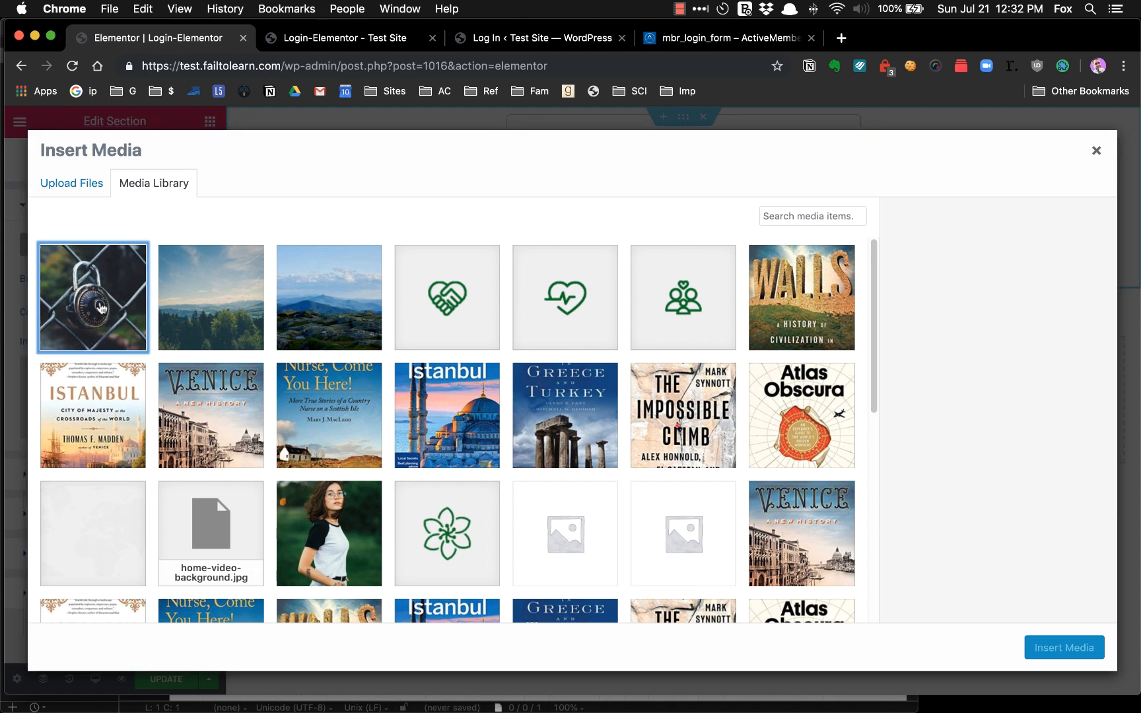
click(1074, 654)
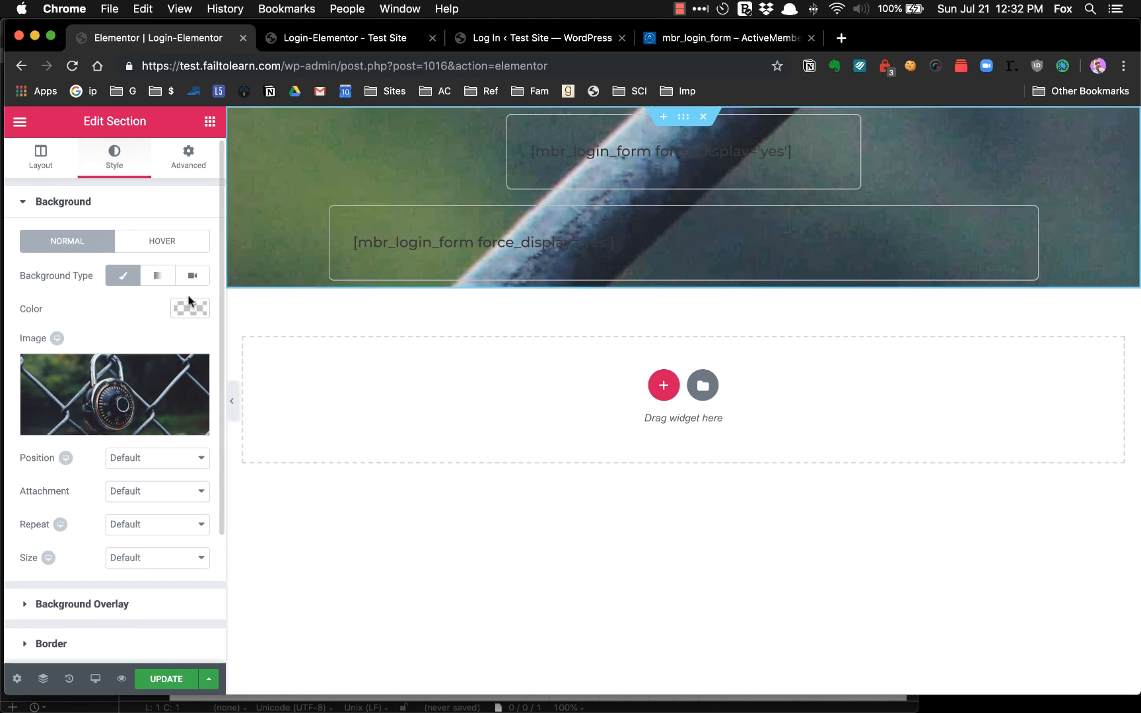
Set the section's background image position to Top Center, repeat to No-repeat and size to Cover, leaving attachment at Default.
scroll(191, 396, down, 1)
click(202, 451)
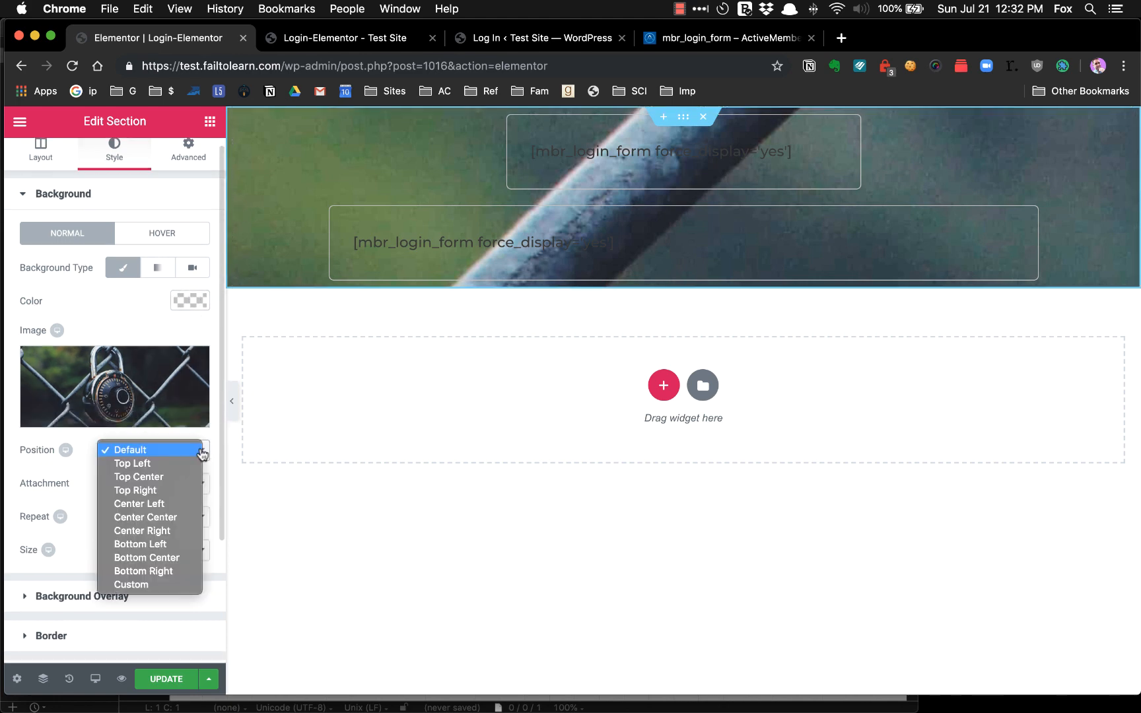
click(202, 451)
click(199, 451)
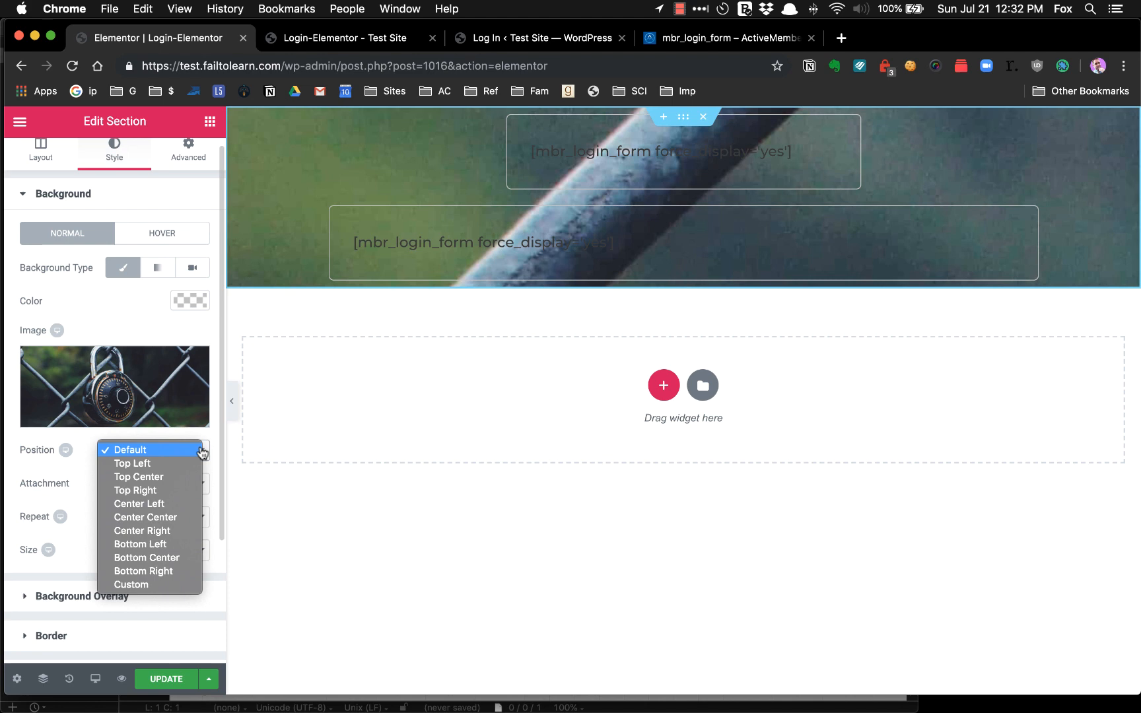
click(177, 477)
click(200, 486)
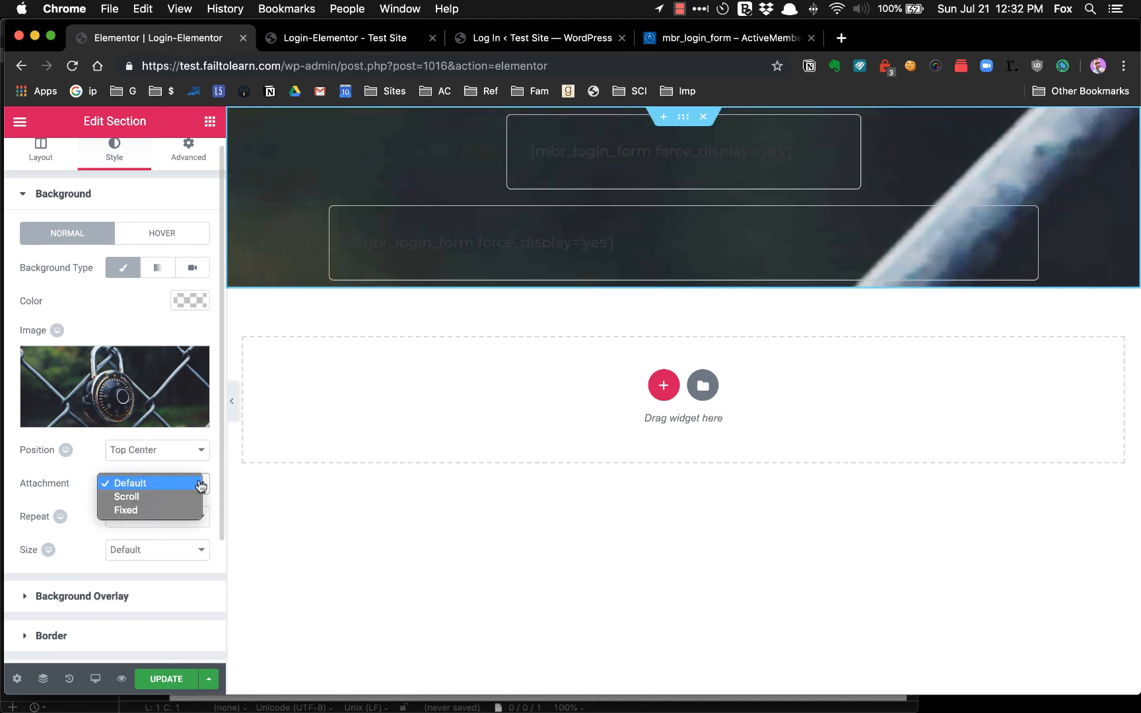
click(201, 485)
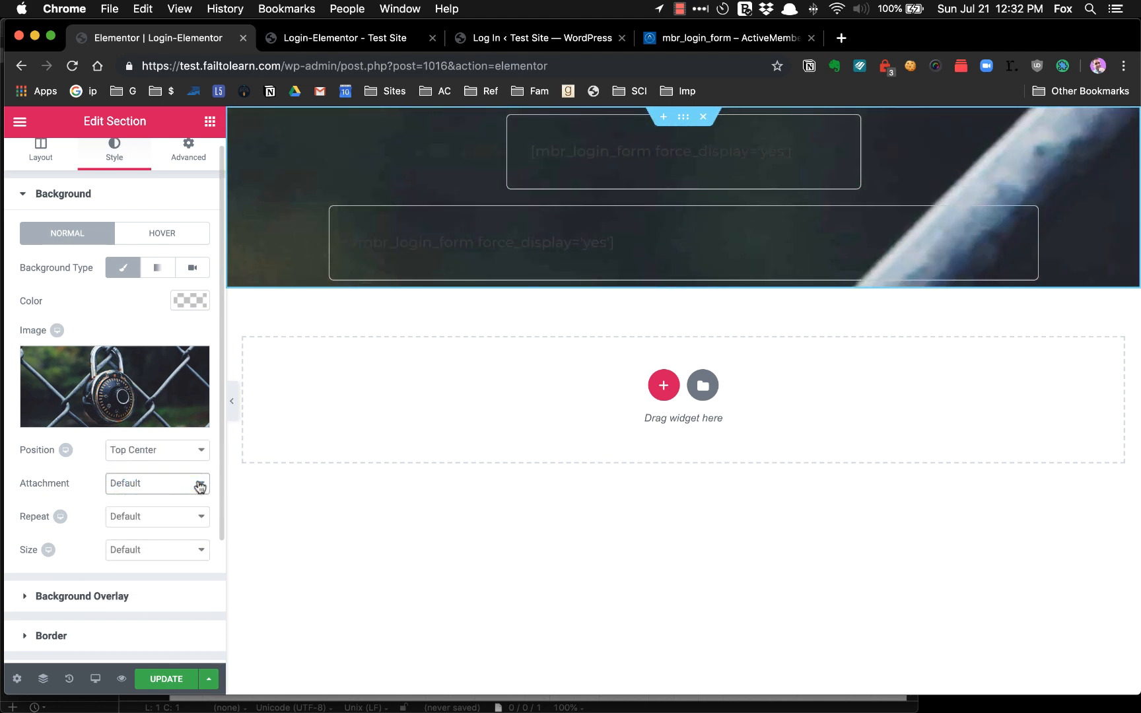
click(199, 519)
click(181, 534)
click(201, 551)
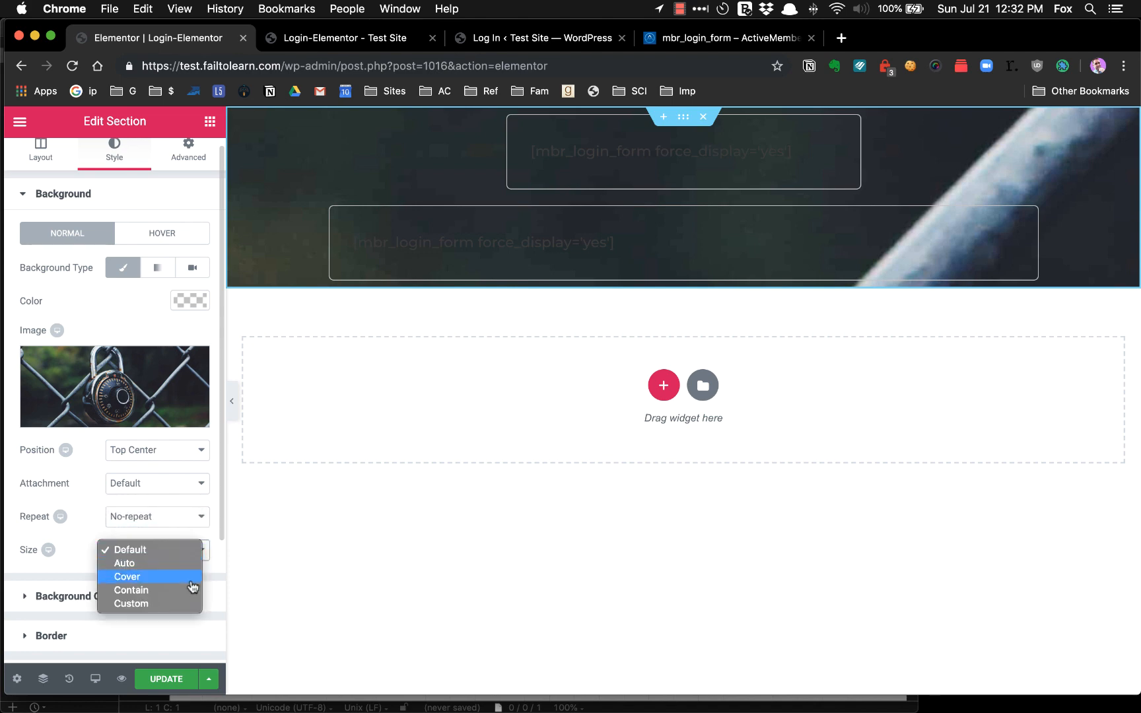
click(192, 586)
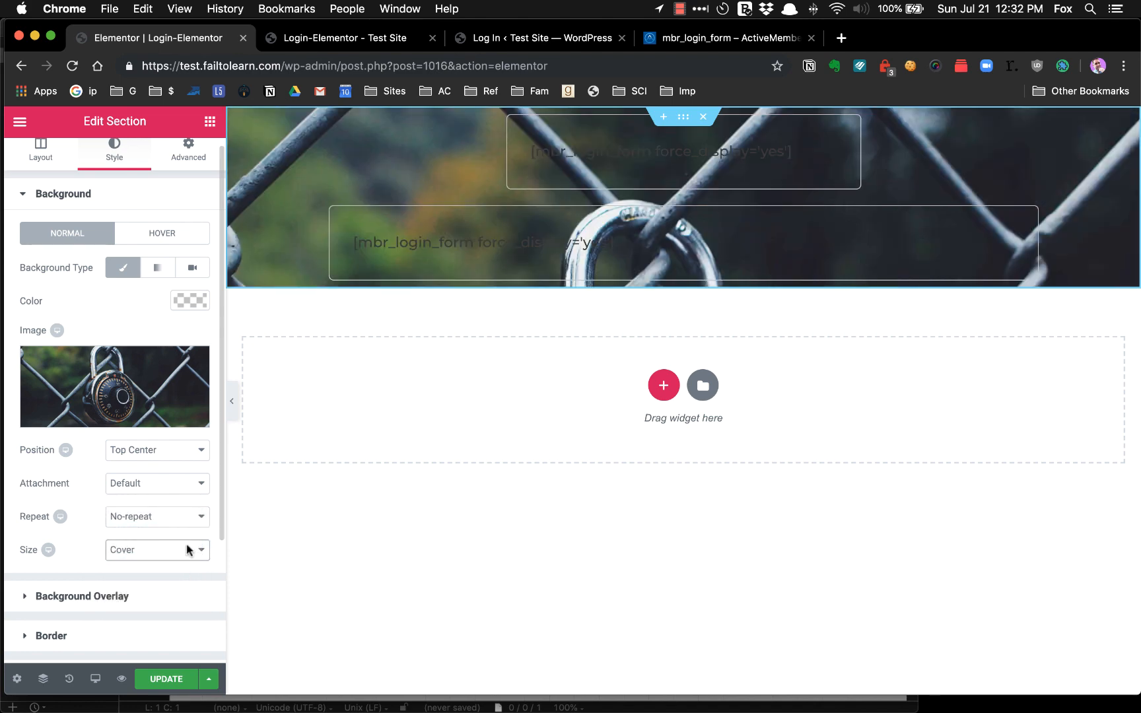
Open the section's background overlay options and update the page.
scroll(93, 496, down, 1)
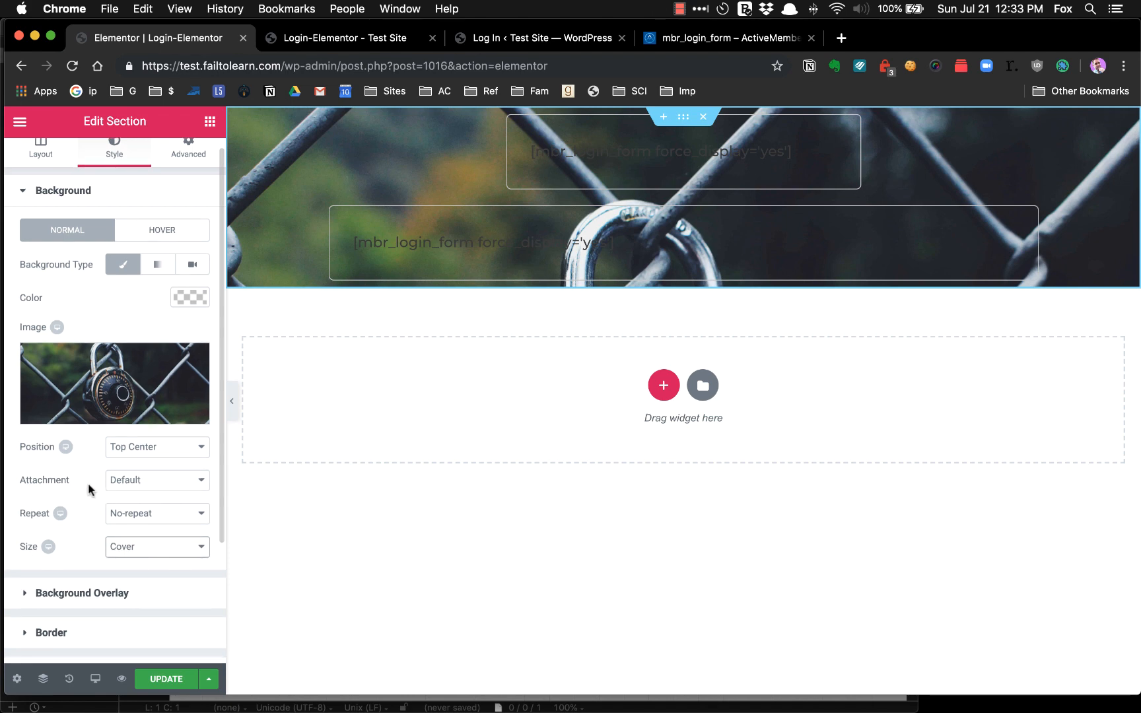
scroll(90, 486, down, 5)
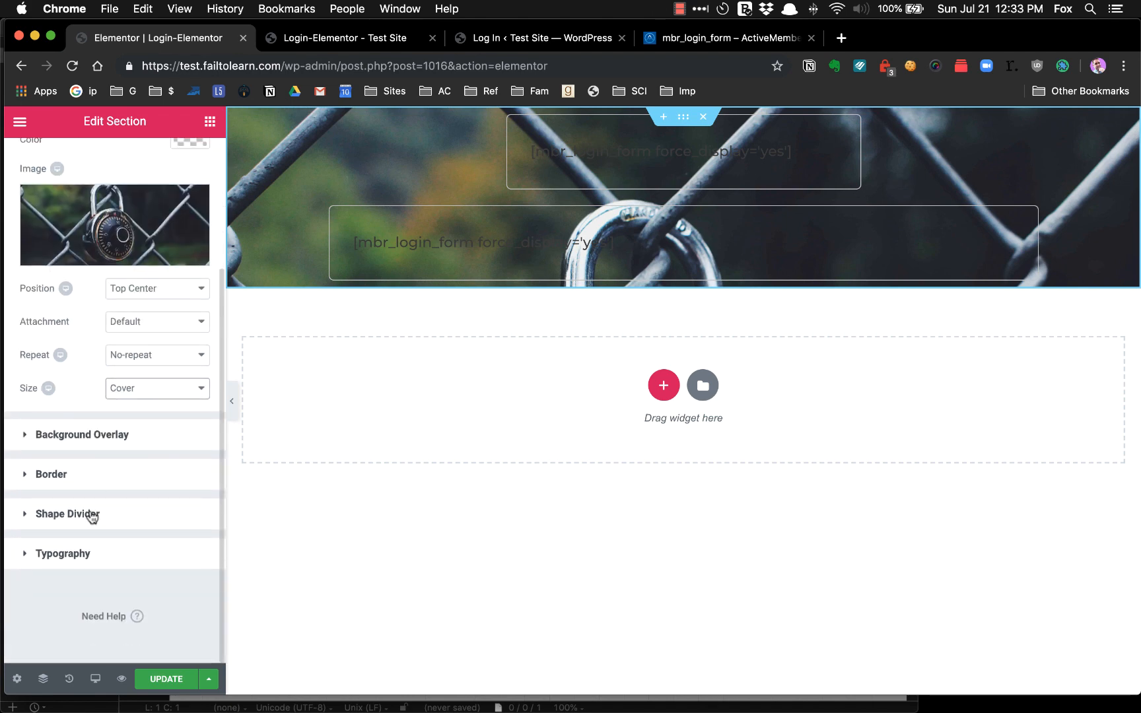
click(38, 437)
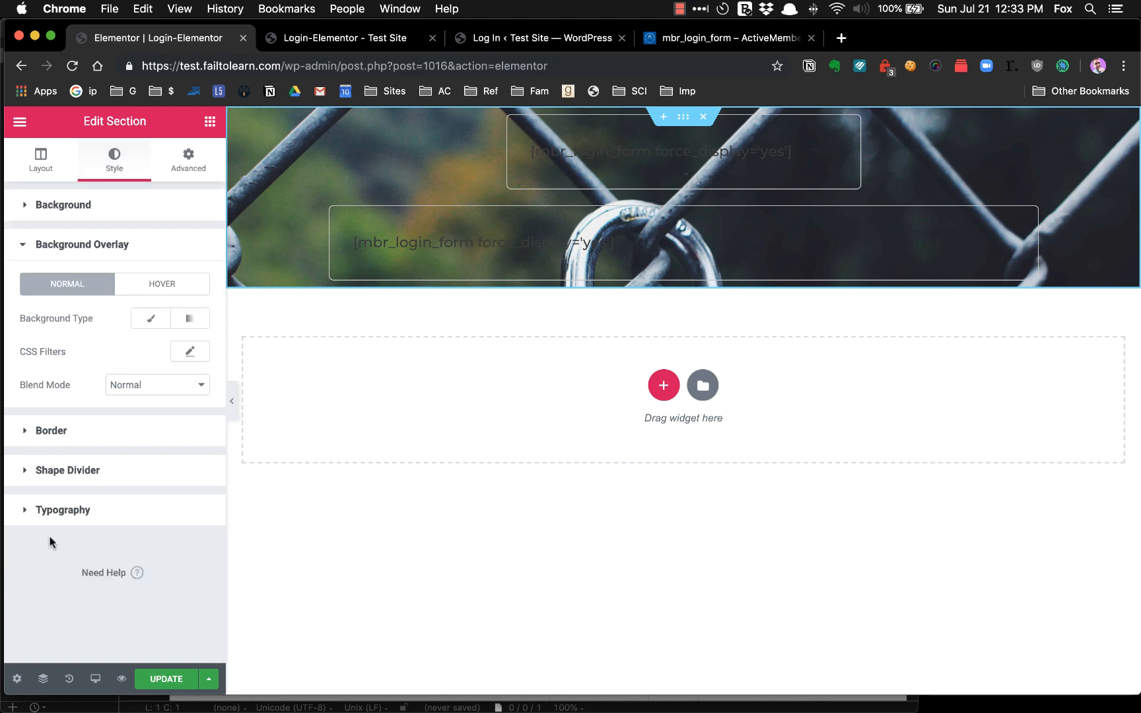
click(171, 678)
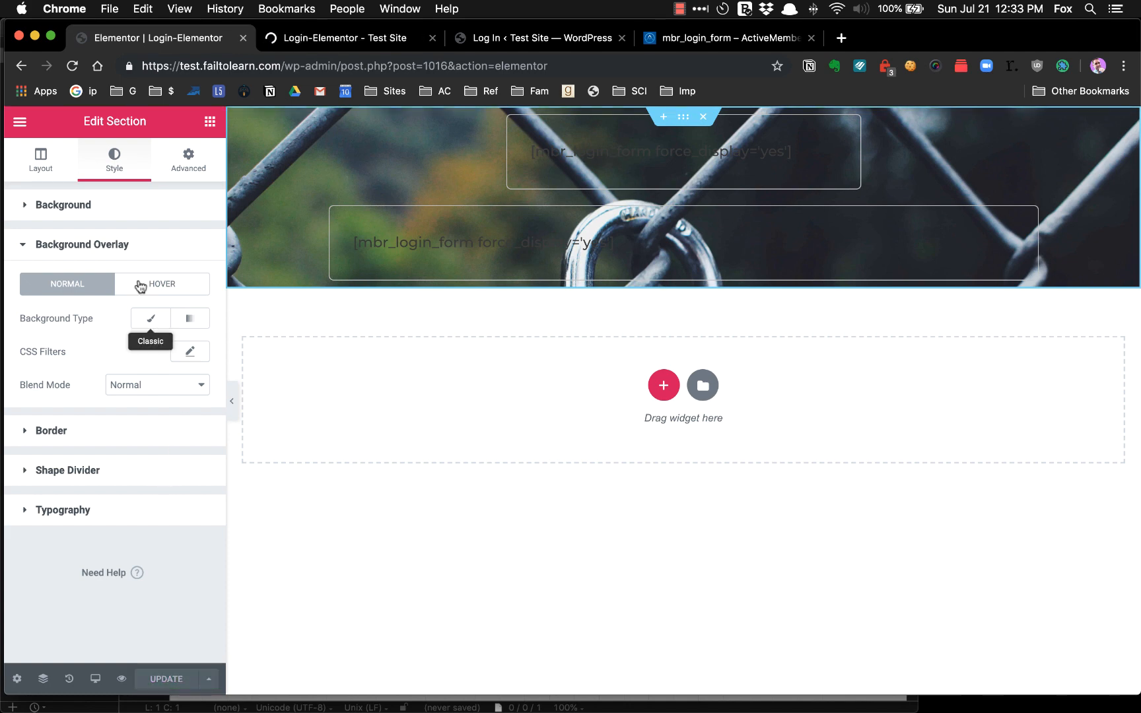
Try the Contain and Auto sizes for the section's background image, then restore Cover.
click(39, 209)
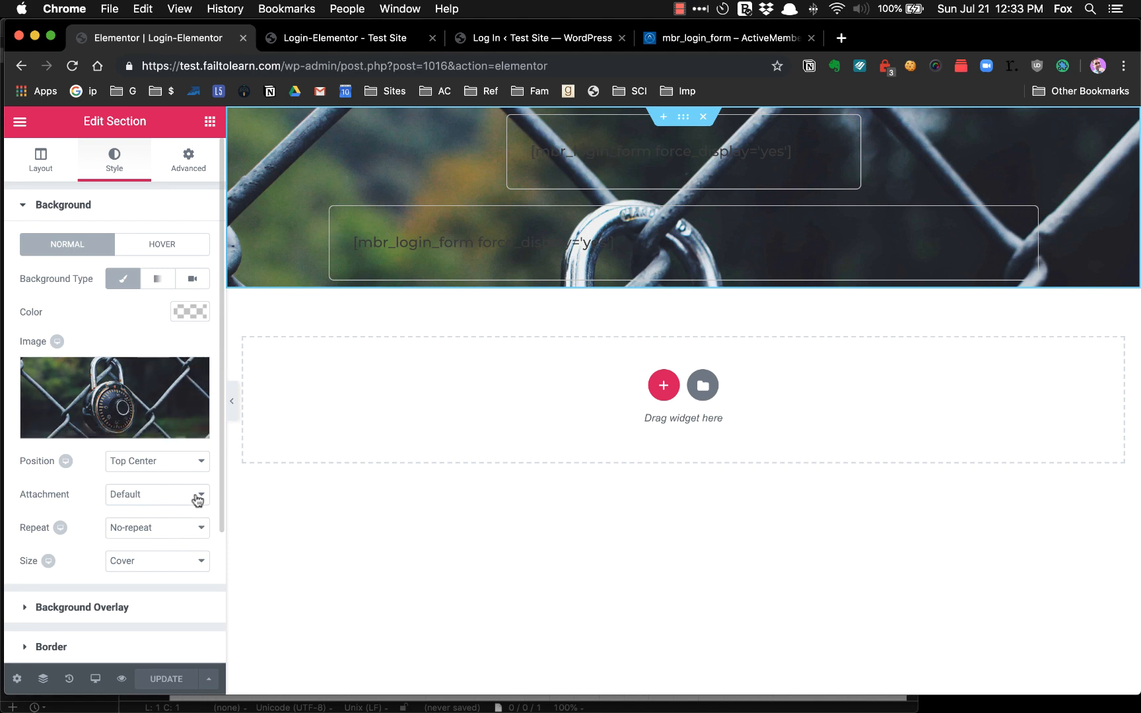
click(199, 562)
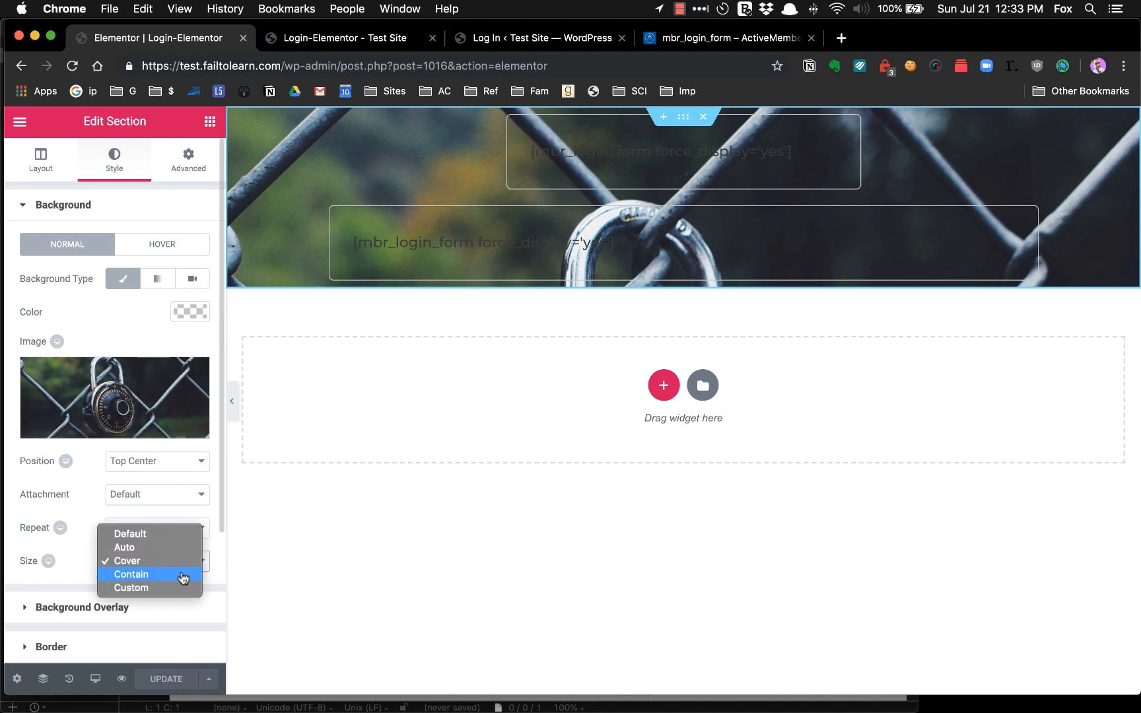
click(183, 576)
click(183, 576)
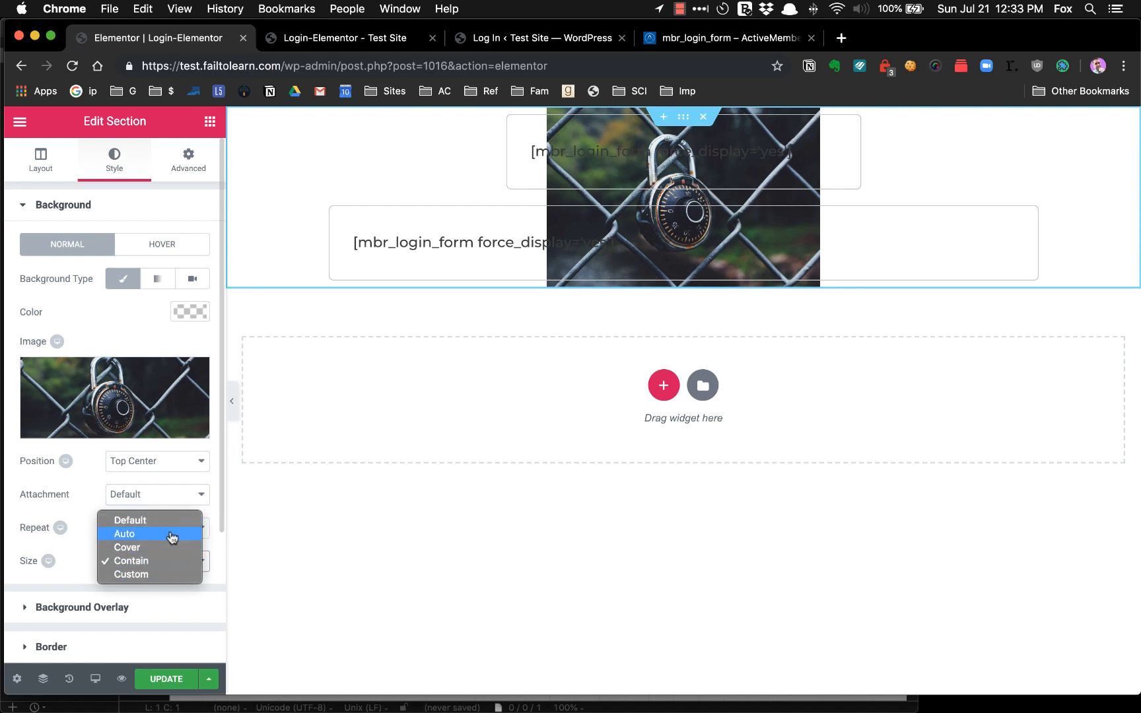
click(173, 534)
click(190, 573)
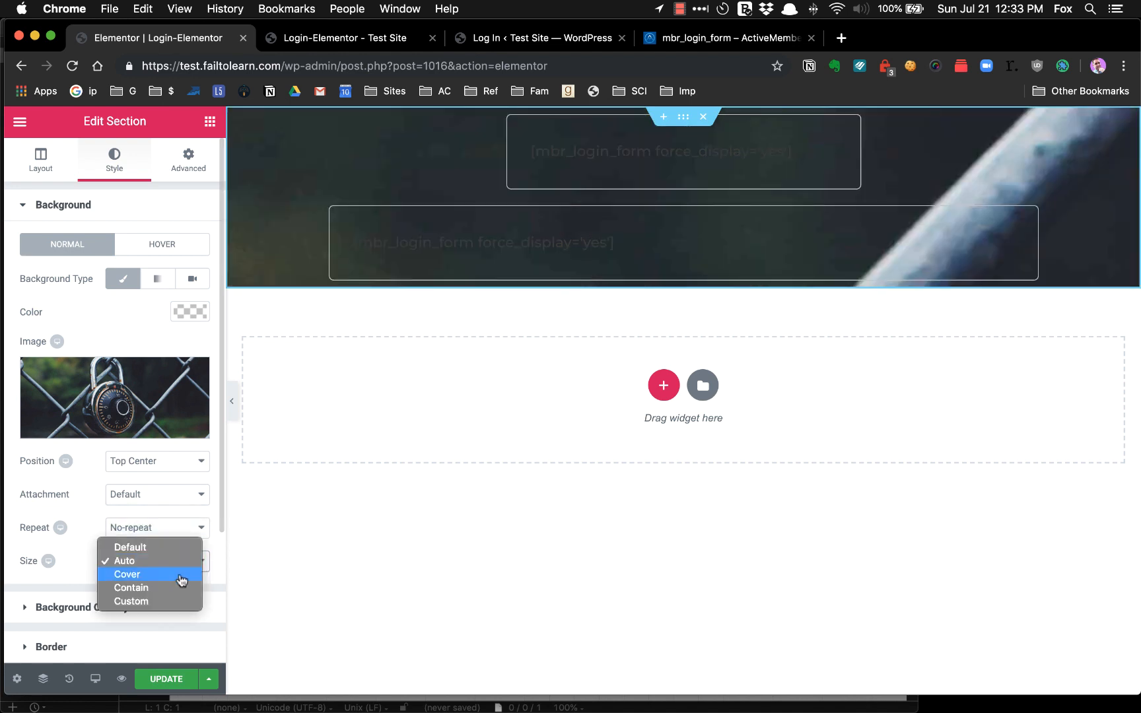
click(180, 574)
Update the page and close the open Login-Elementor preview tab.
click(182, 675)
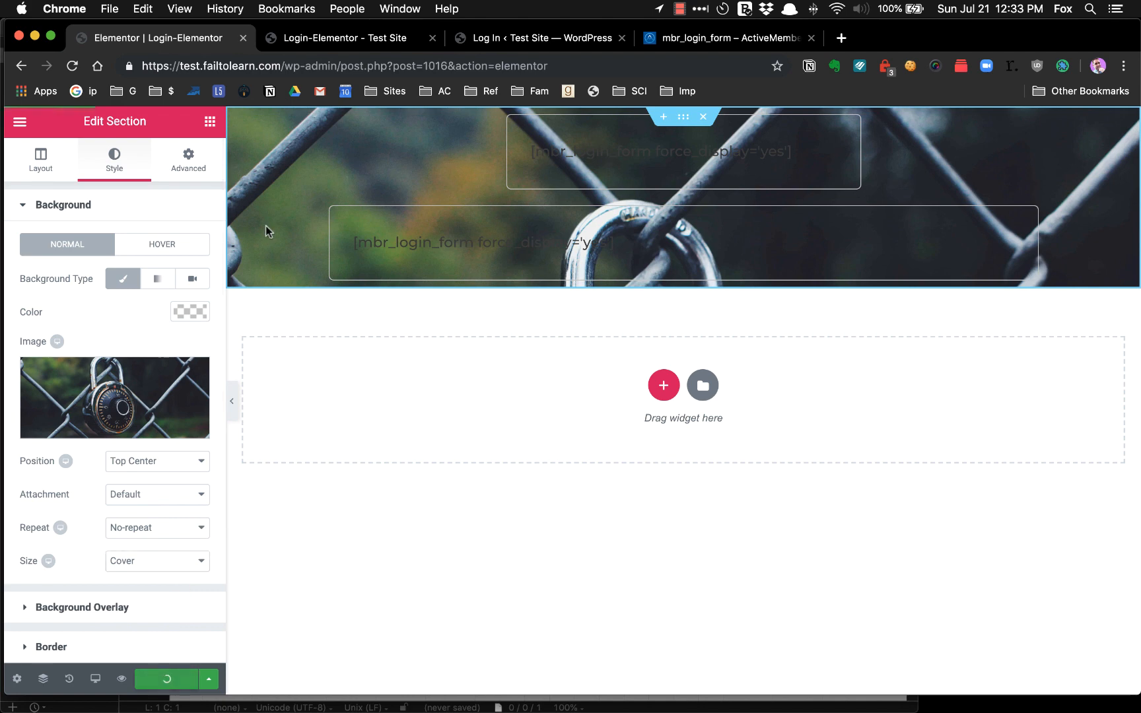
click(432, 39)
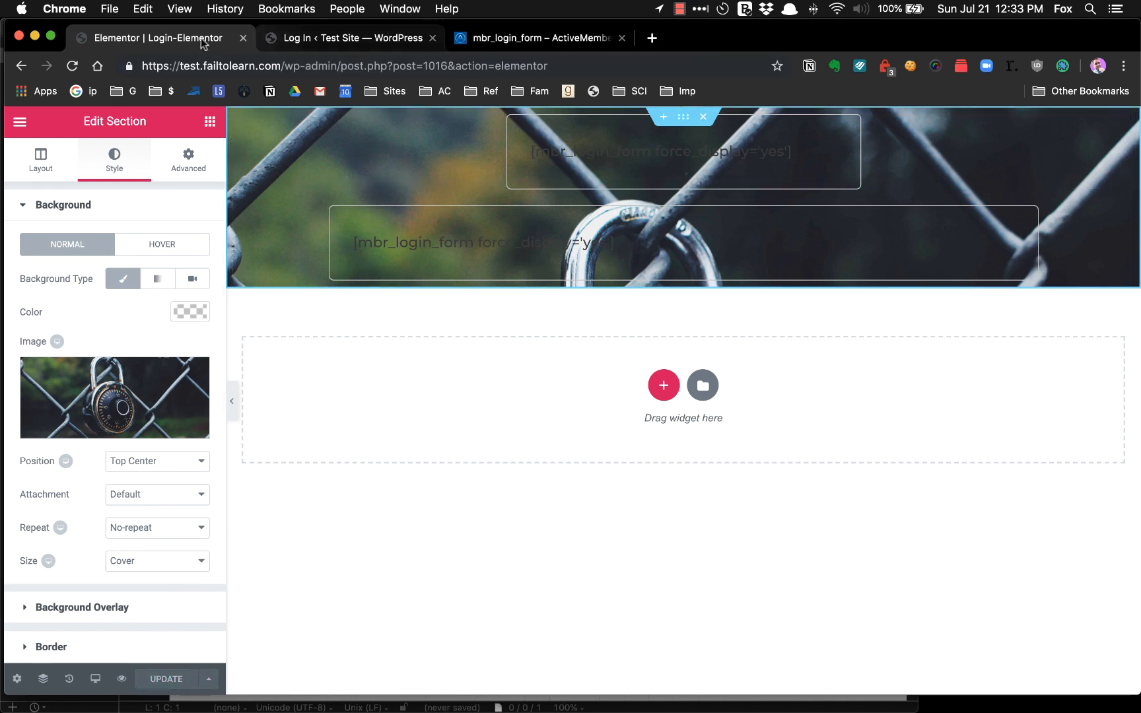
Preview the login page in the browser and review the section's background style settings.
click(123, 679)
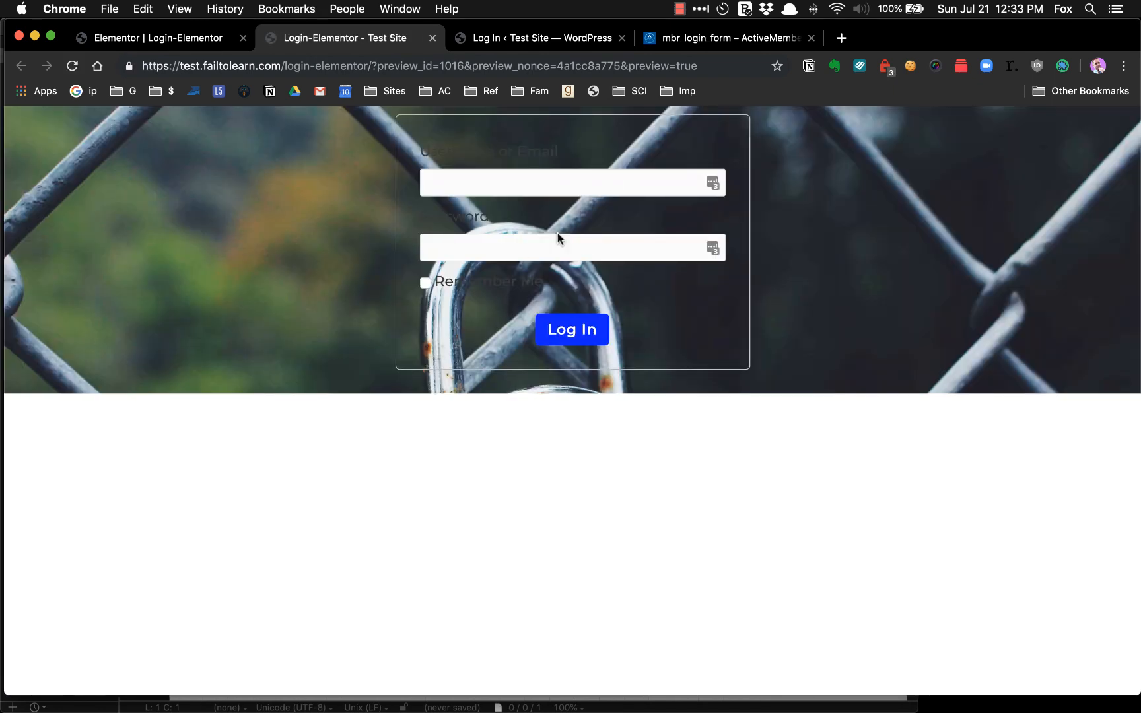
click(170, 41)
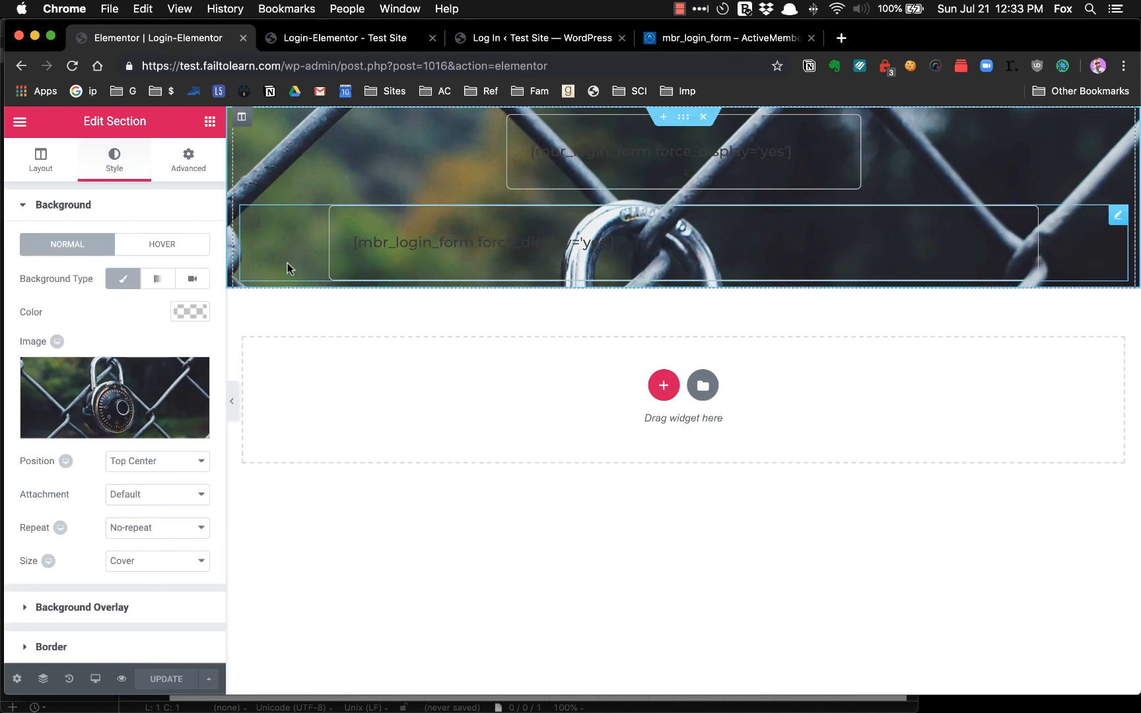
scroll(73, 523, down, 3)
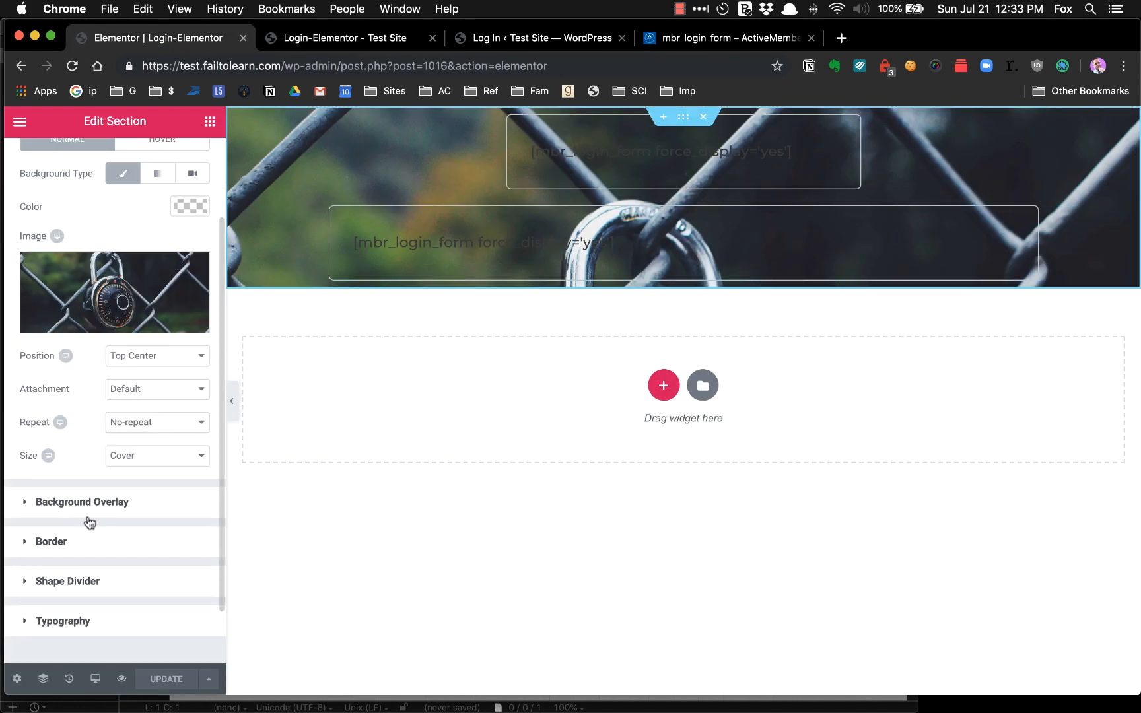
scroll(103, 224, up, 3)
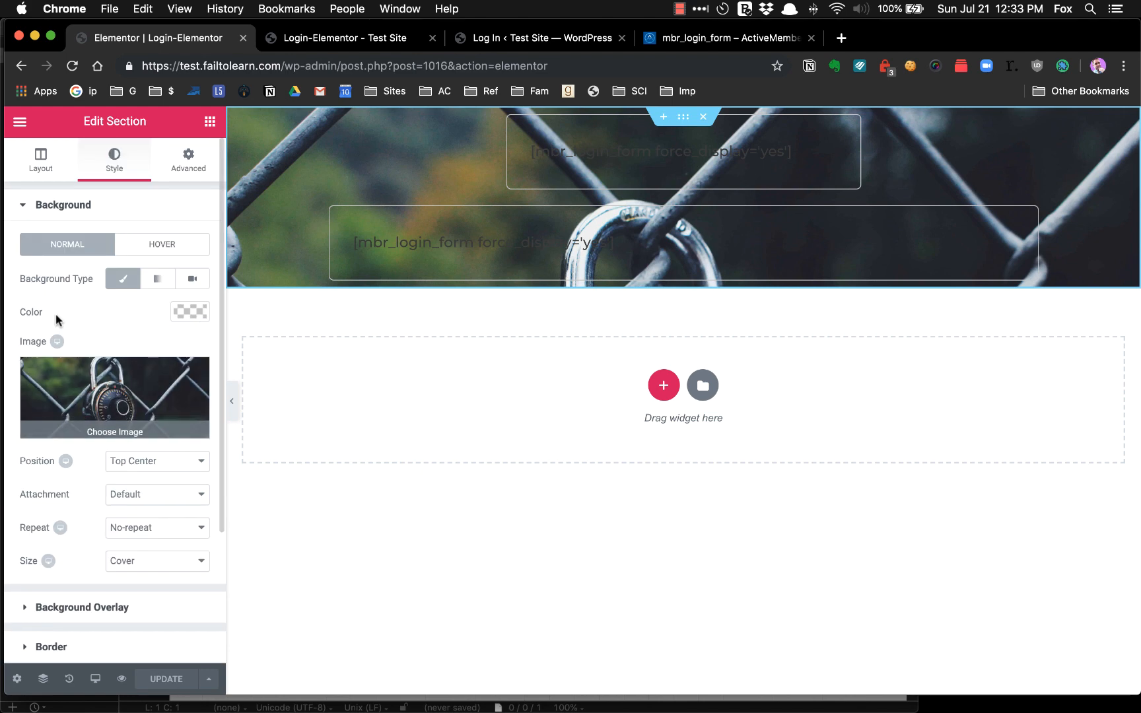
Look through the section's Advanced settings, including Responsive, Custom CSS and Motion Effects, for a way to enlarge the section.
click(184, 159)
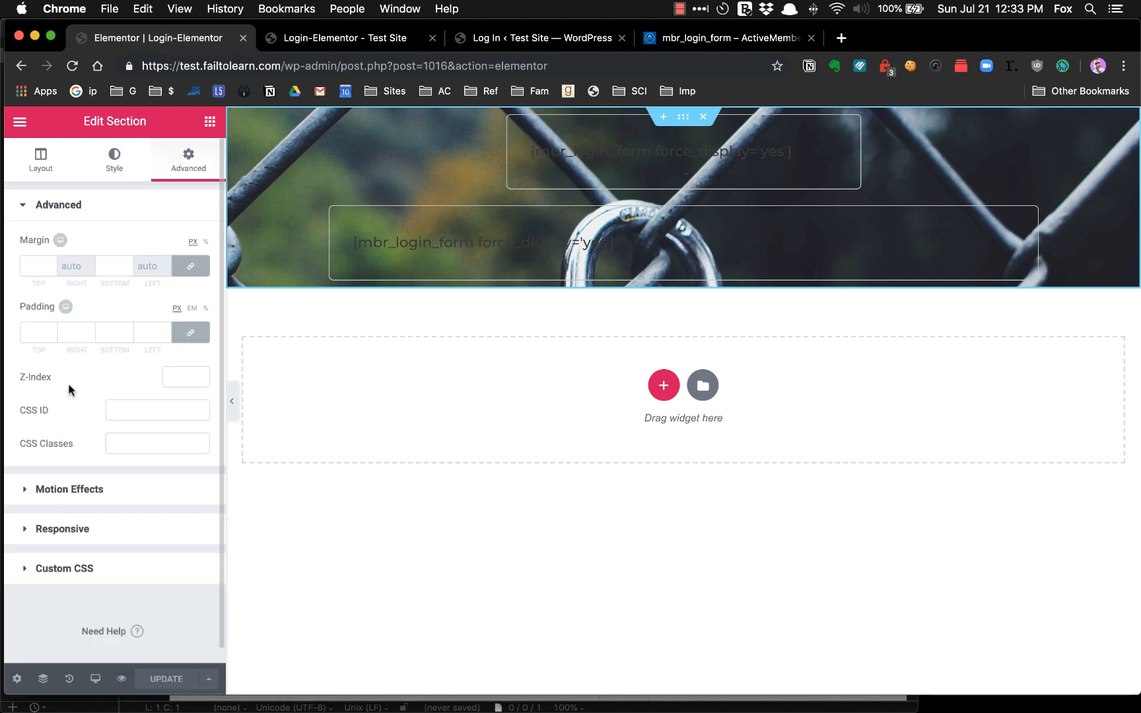
click(70, 531)
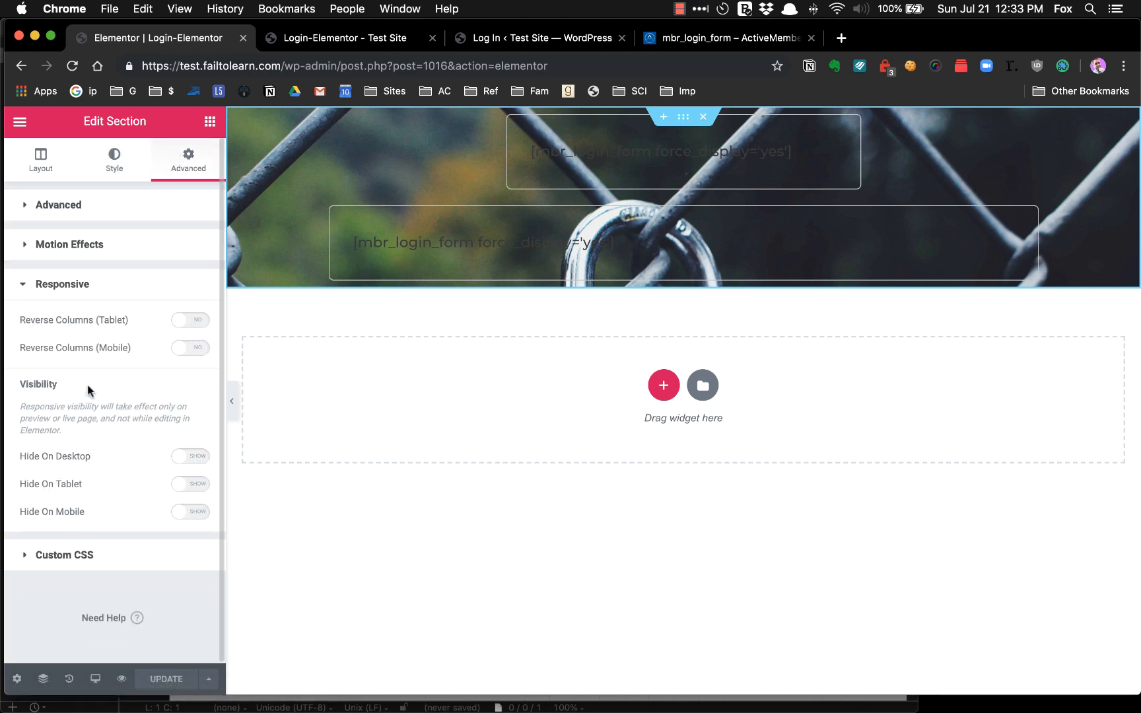
click(70, 210)
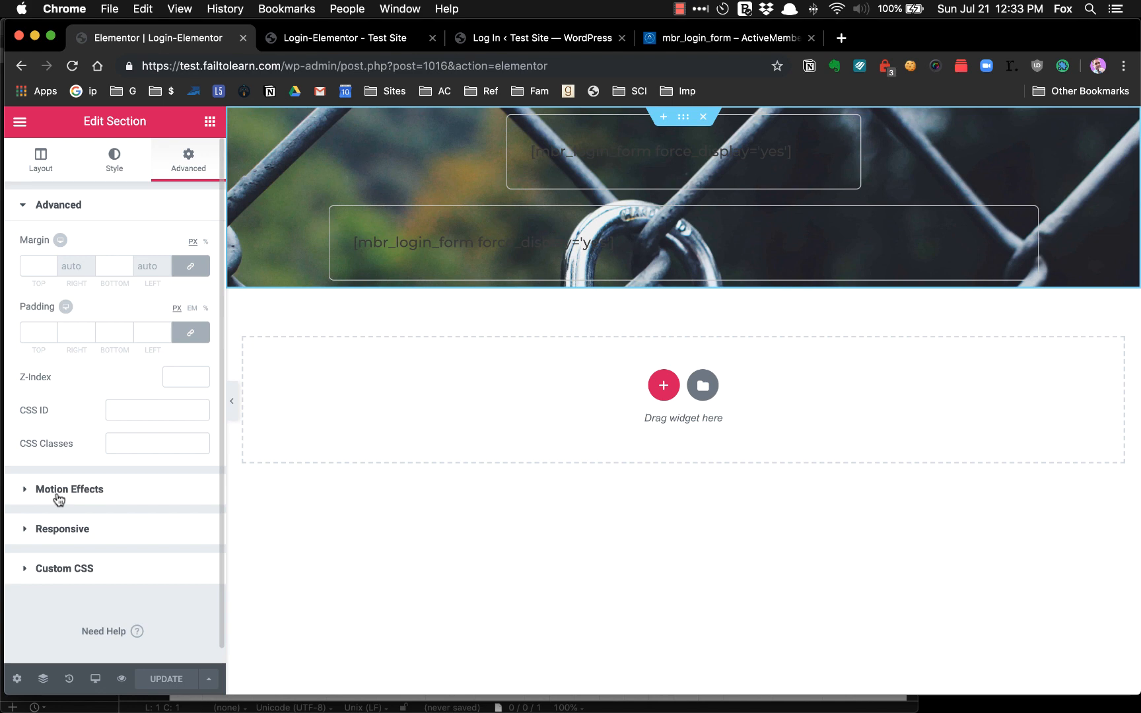
click(61, 581)
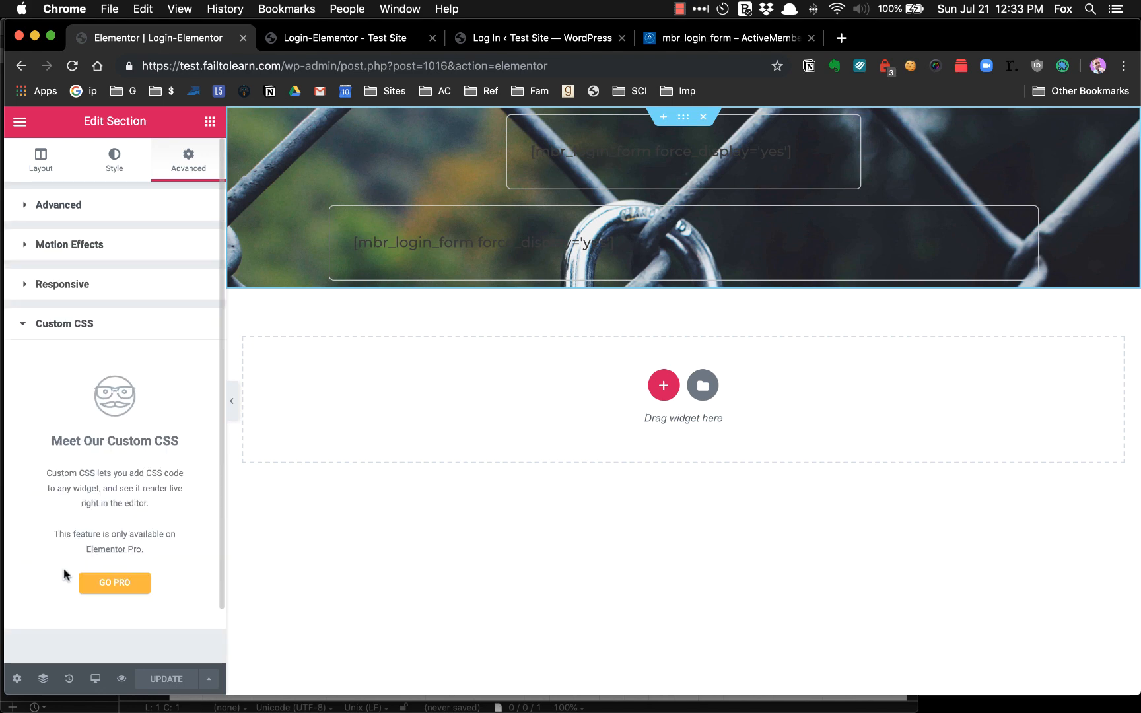
click(74, 292)
click(71, 245)
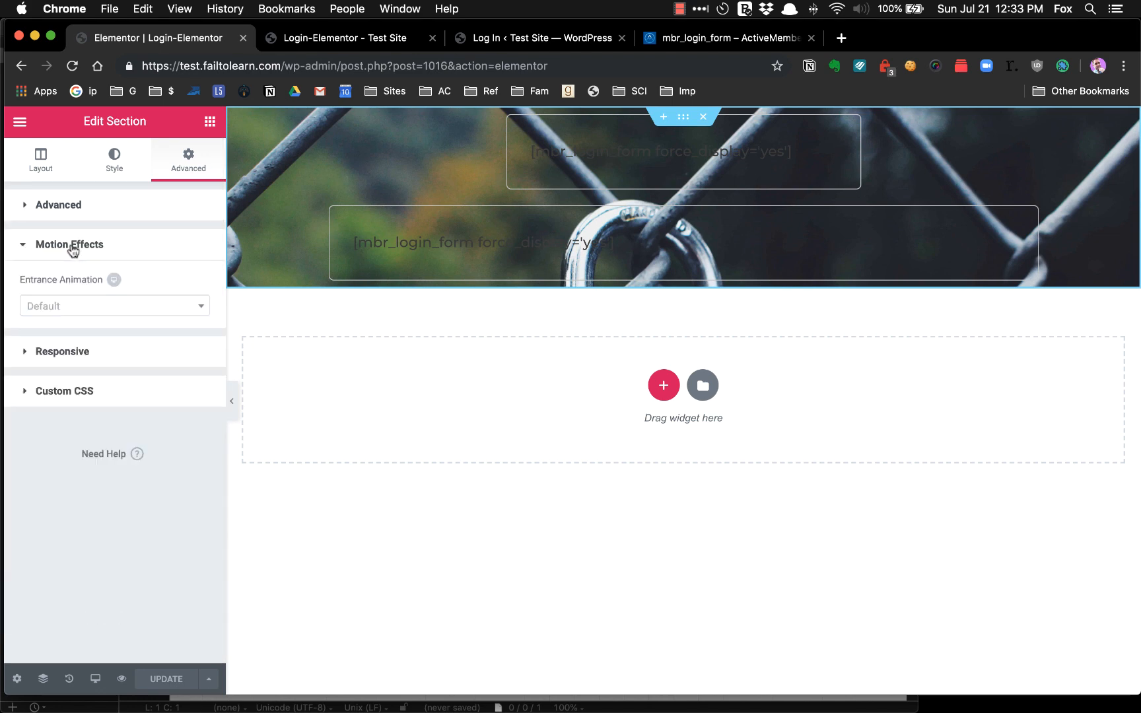
click(111, 162)
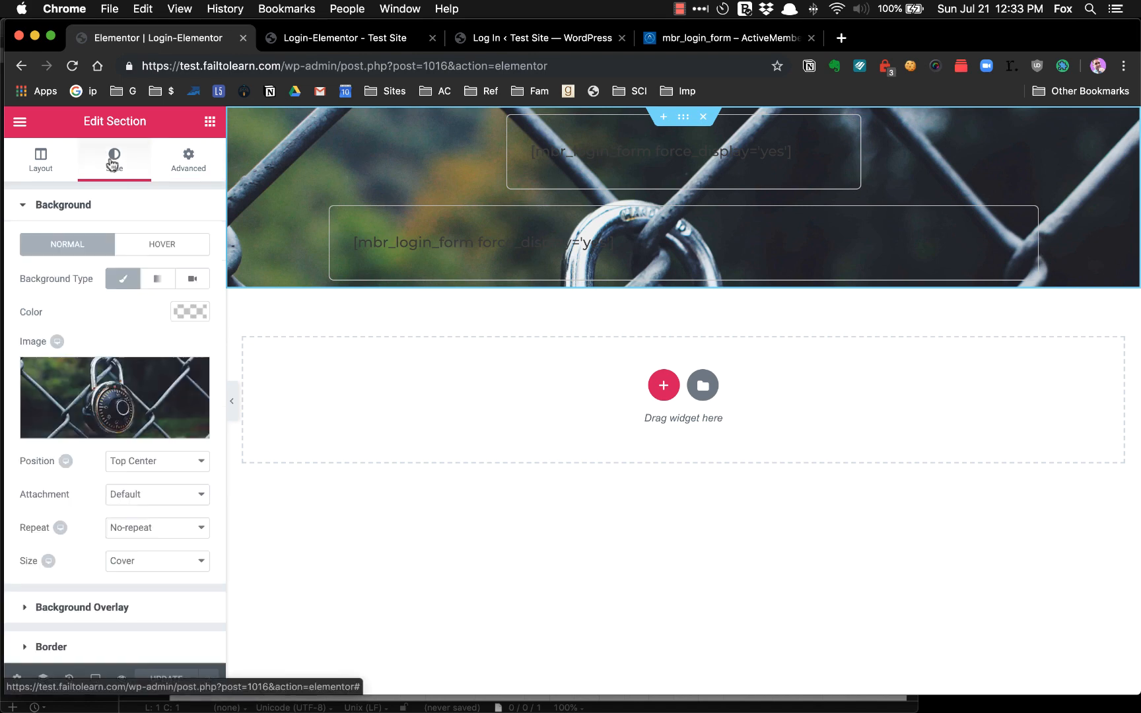
Set the login section's content width to Full Width and its height to Fit To Screen.
click(40, 162)
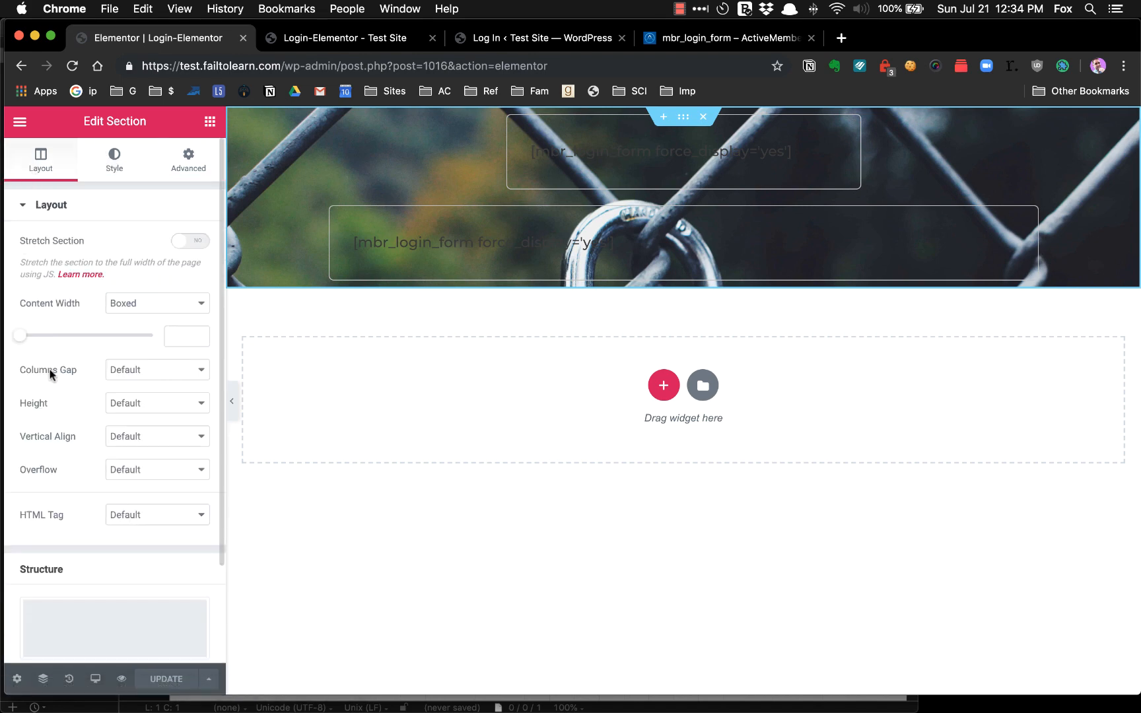
click(199, 305)
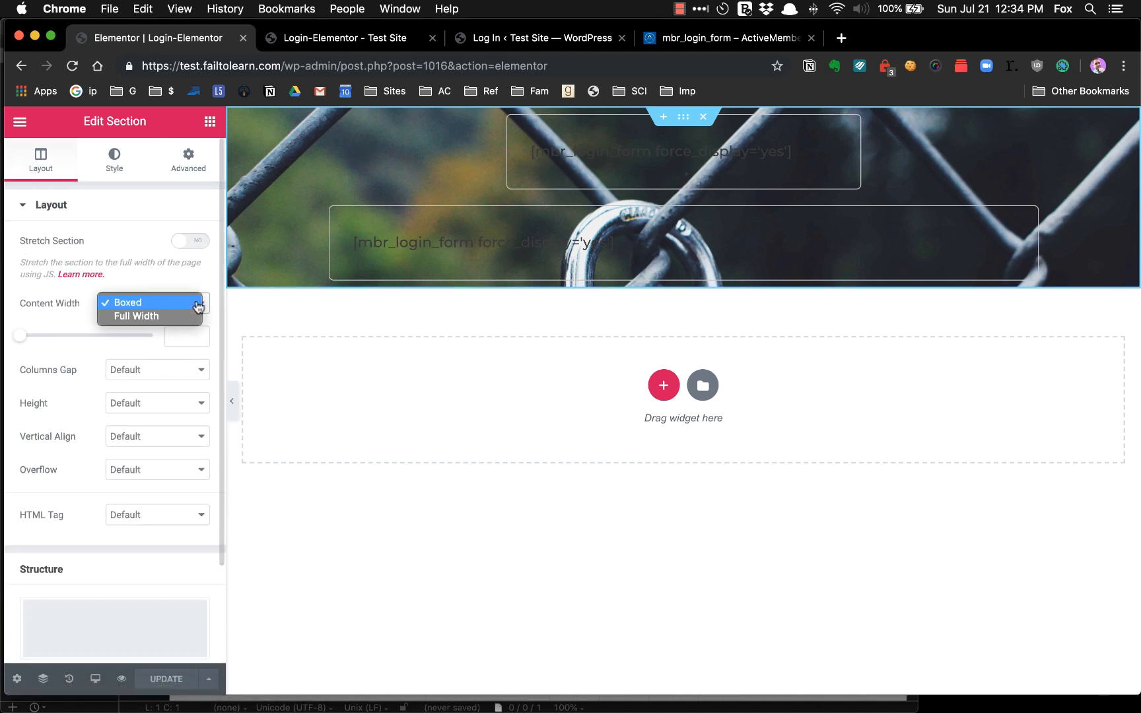
click(135, 317)
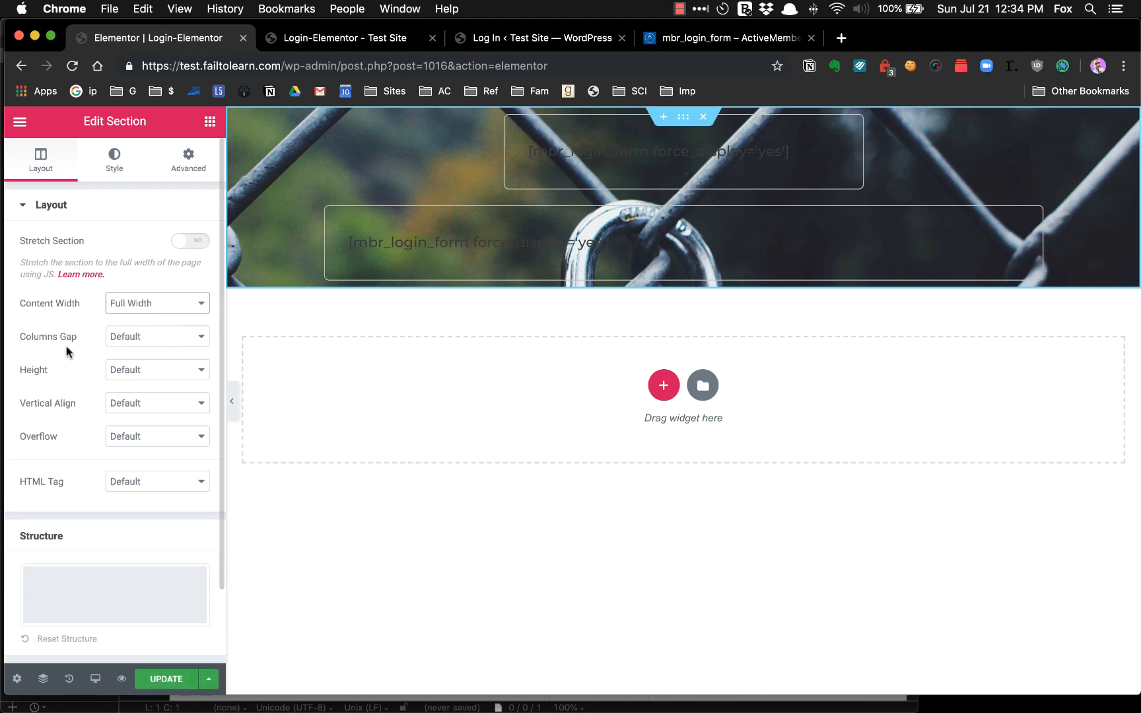
click(167, 376)
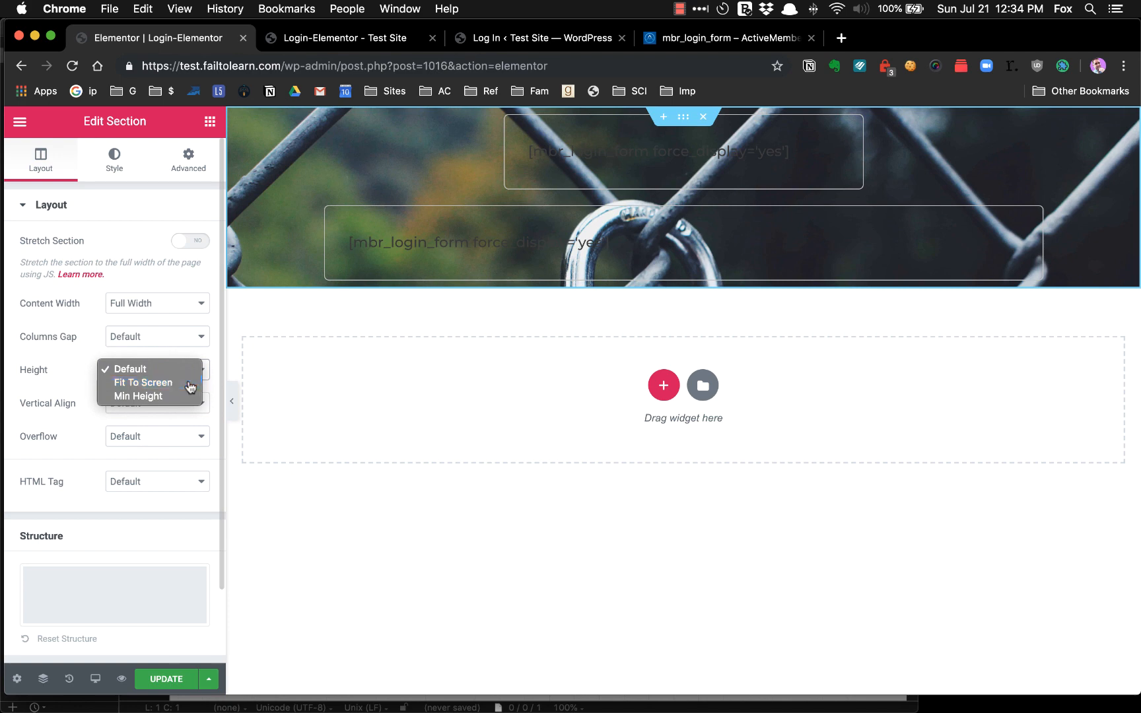
click(189, 385)
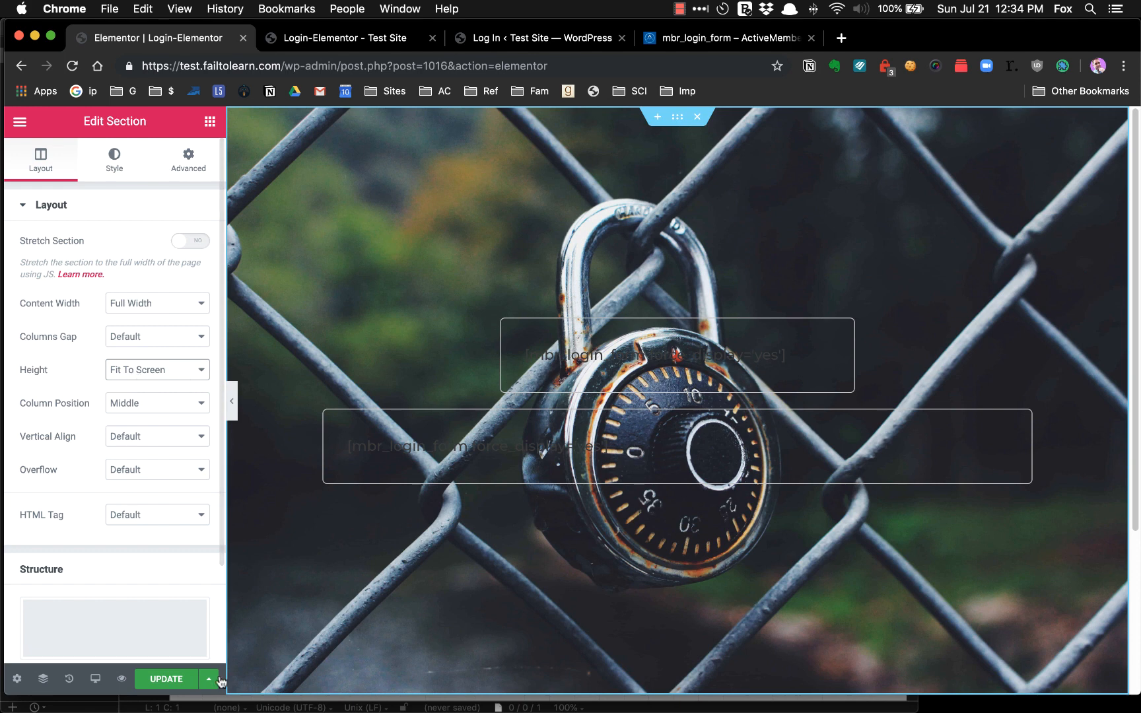
Update the page and check the resized section and form label legibility in a fresh preview.
click(170, 680)
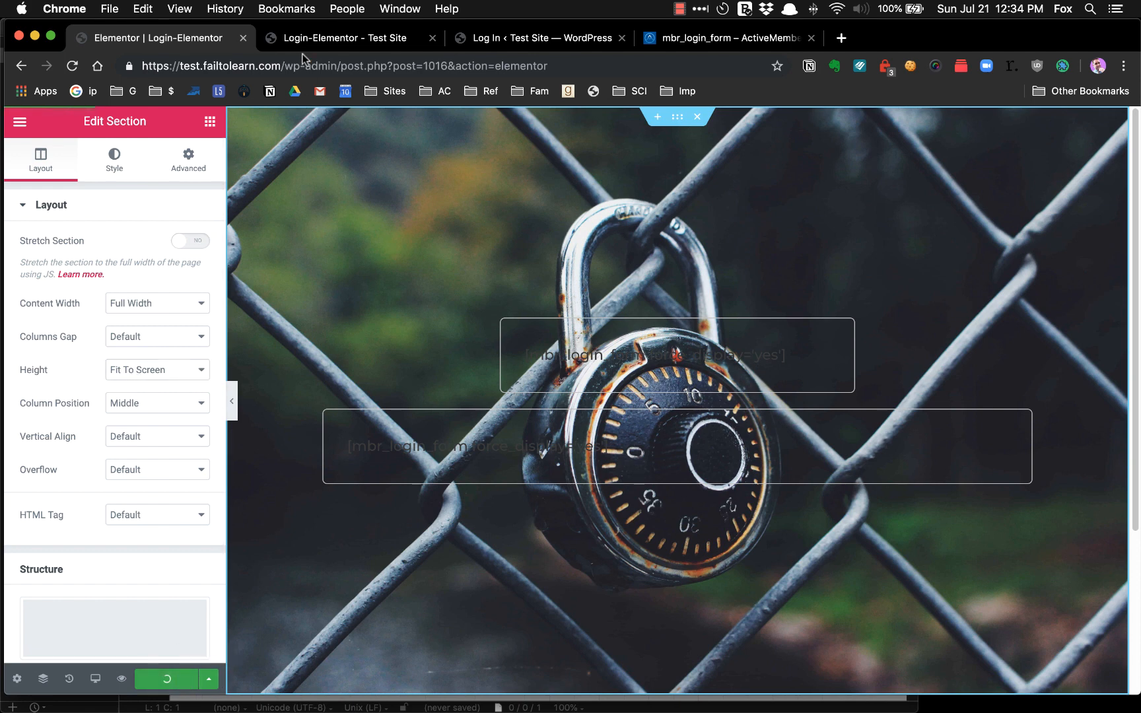
click(432, 38)
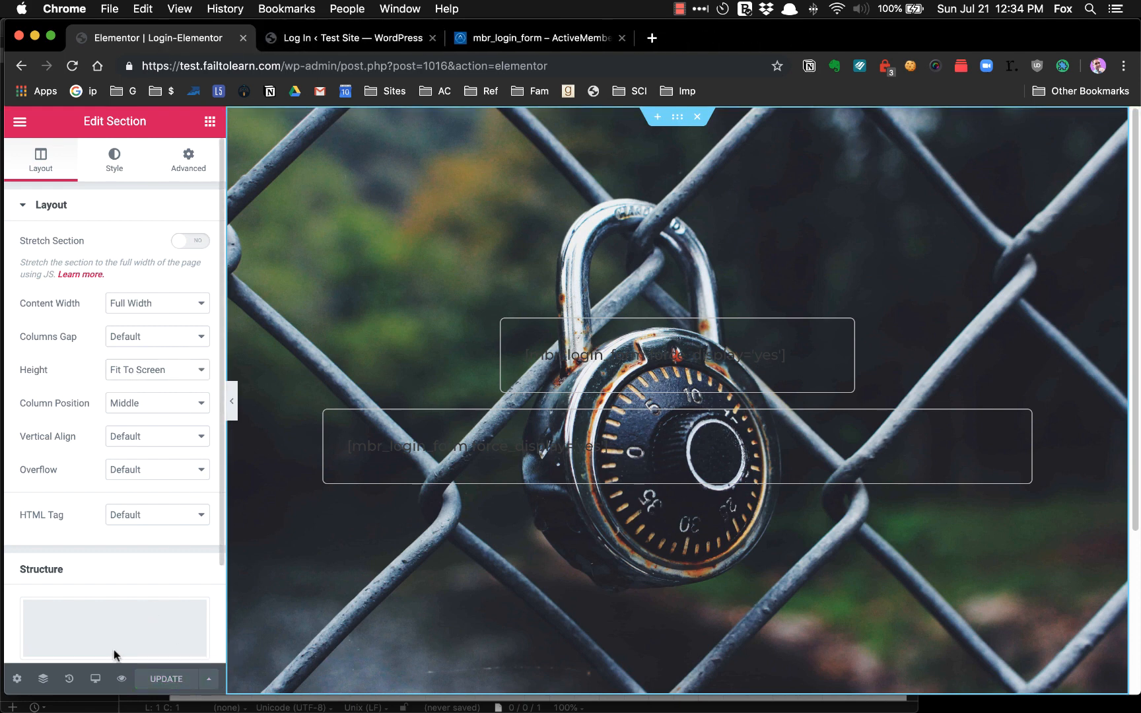
click(122, 679)
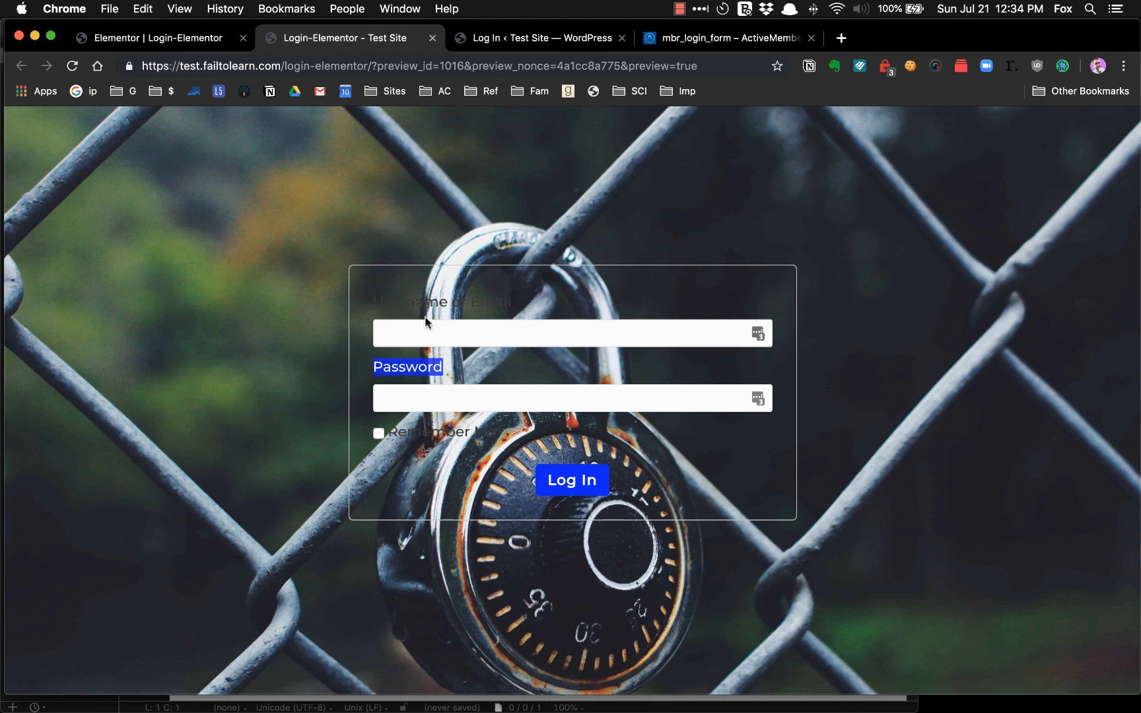
drag(461, 303, 376, 306)
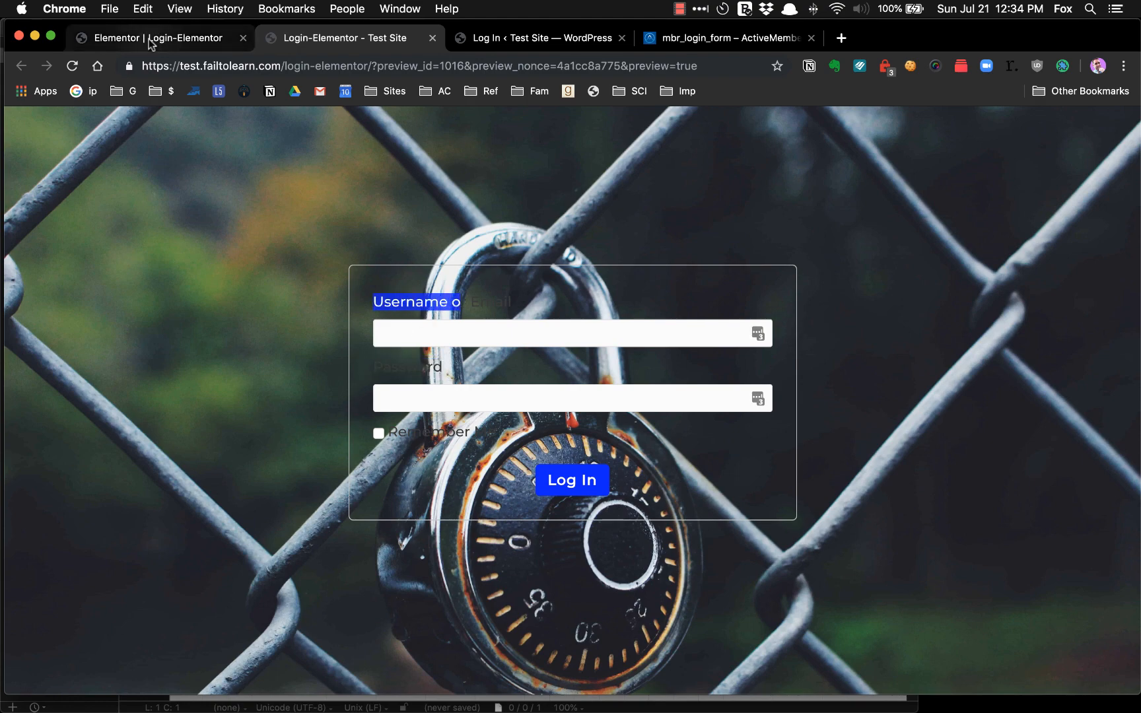
click(149, 39)
Delete the wider, lower login form shortcode widget from the section.
click(536, 350)
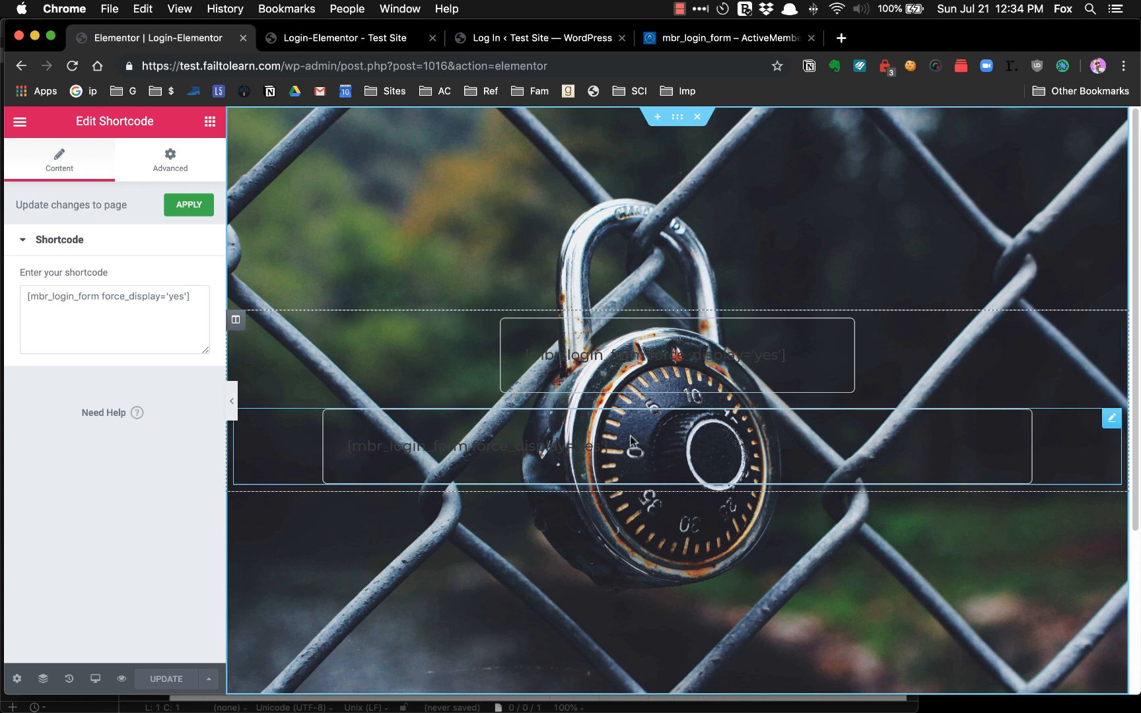
right_click(1100, 427)
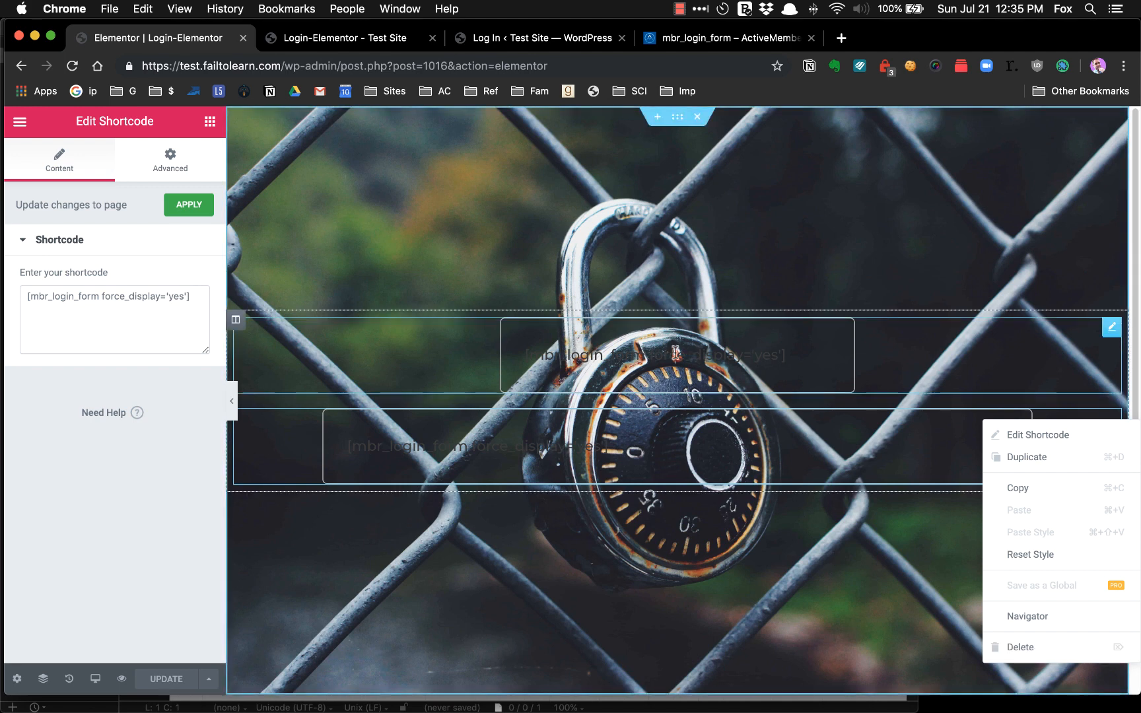
click(1017, 646)
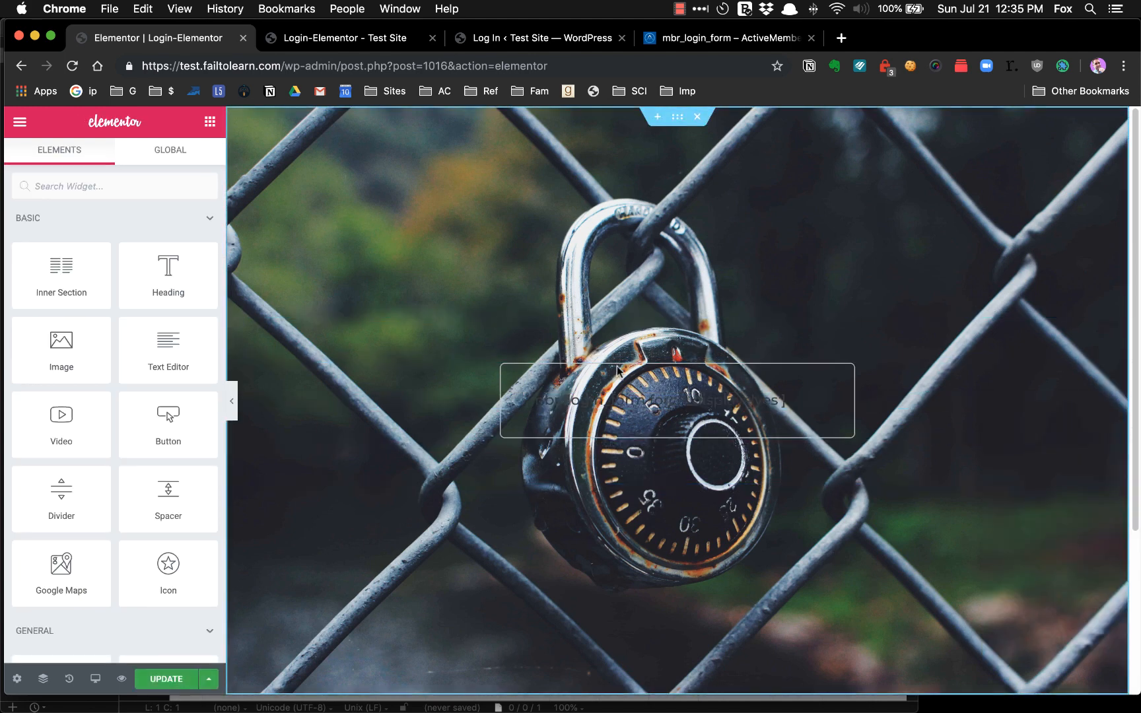
Give the remaining login form shortcode widget a classic light grey background, #e8e8e8, and apply it.
click(598, 387)
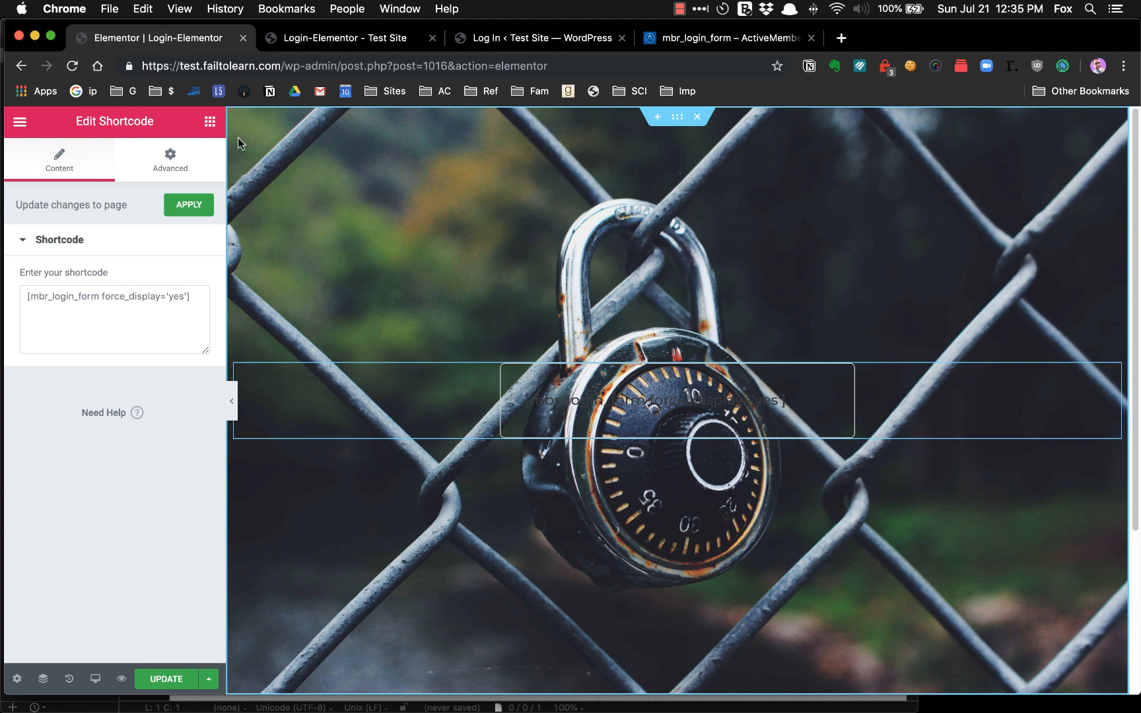
click(181, 158)
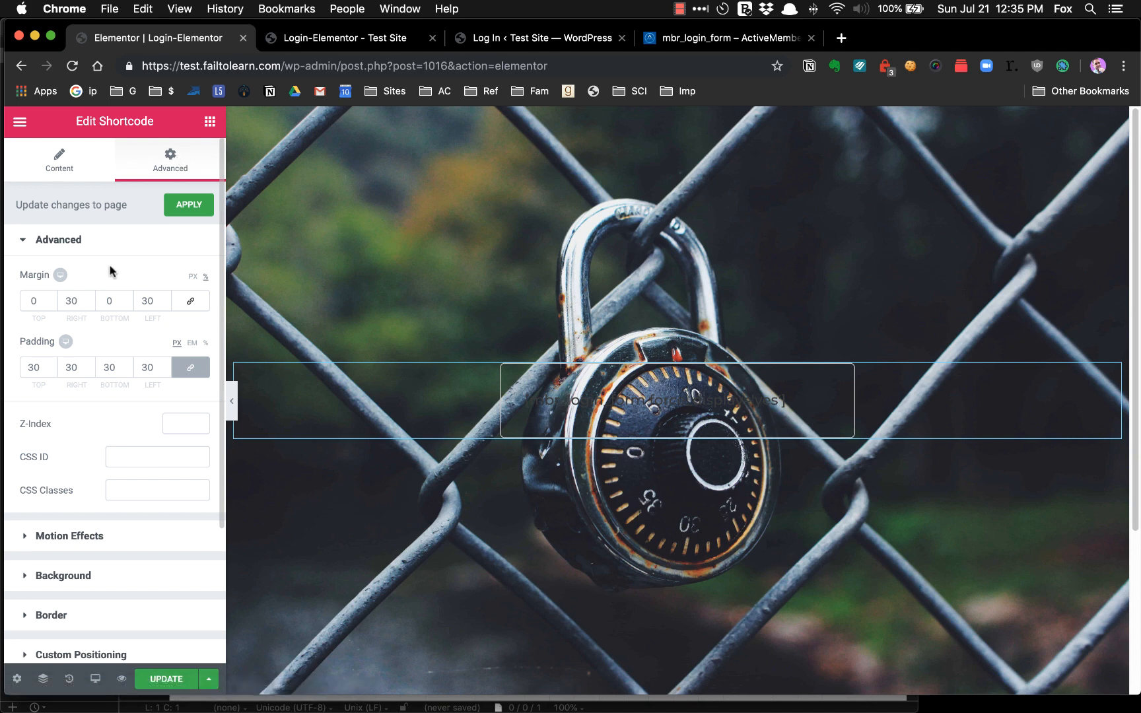
scroll(109, 266, down, 4)
click(69, 395)
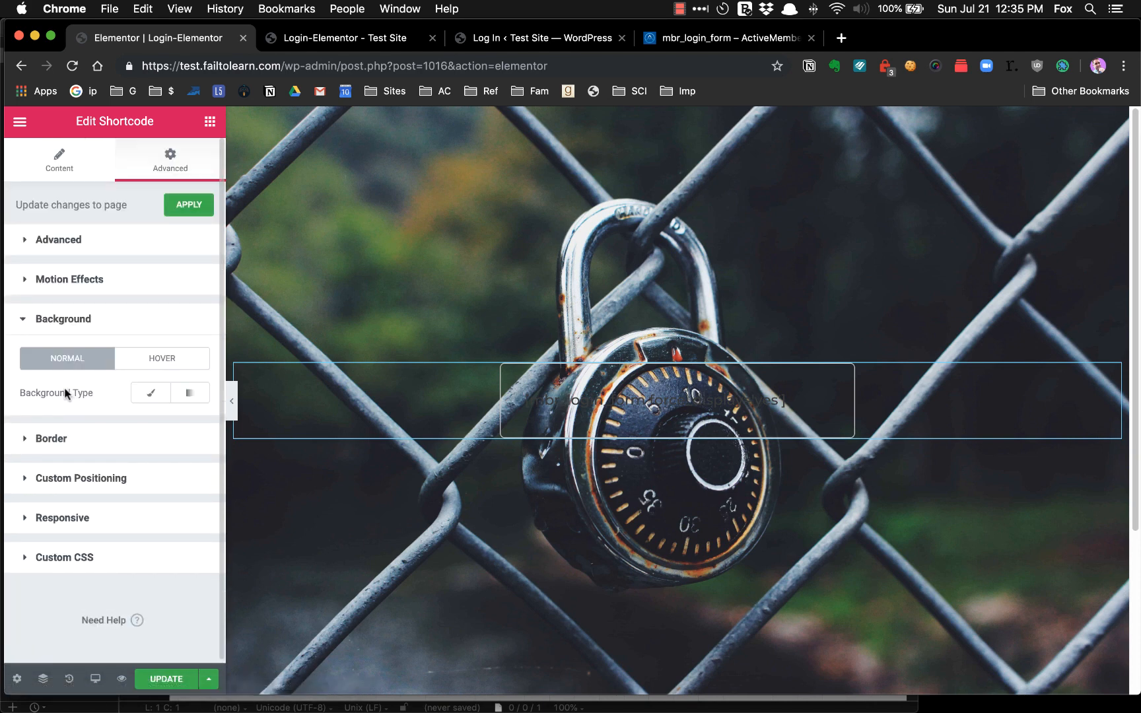
click(146, 392)
scroll(57, 398, down, 1)
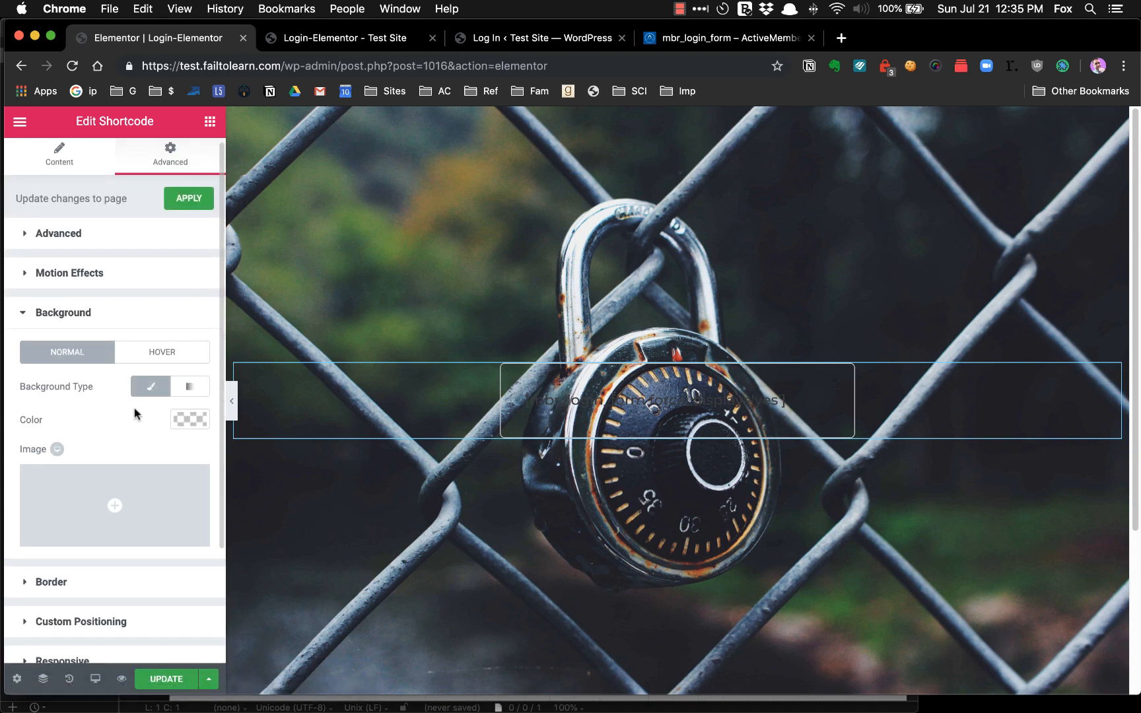
click(189, 419)
drag(39, 484, 2, 461)
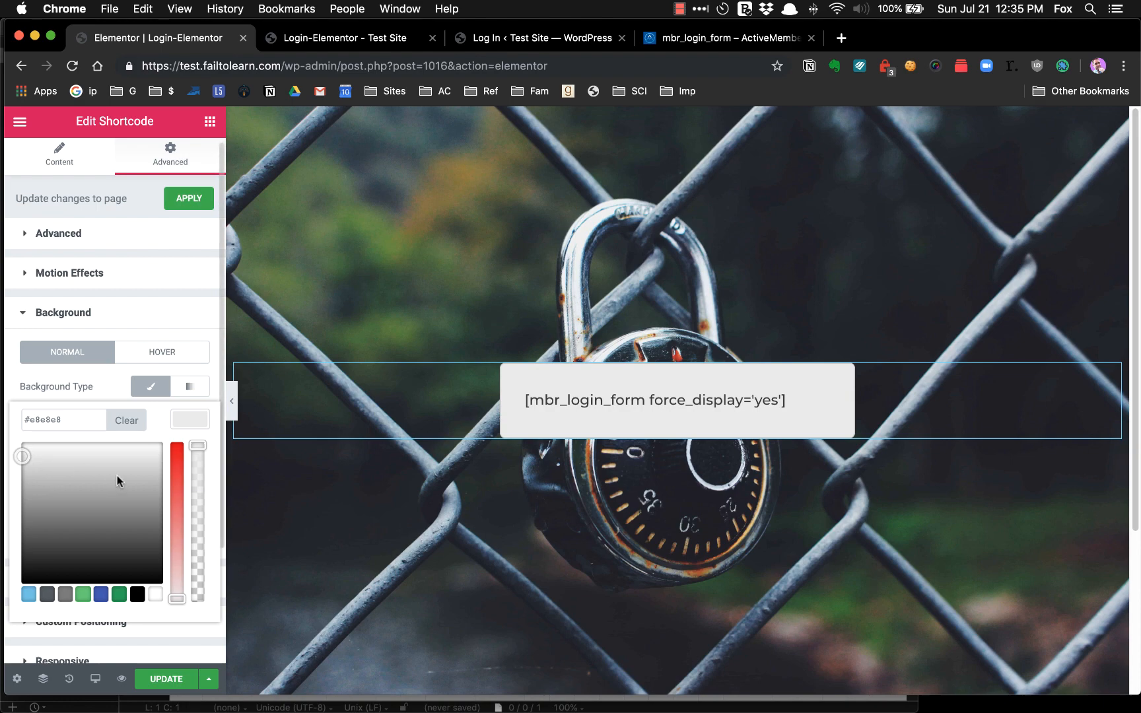
click(191, 419)
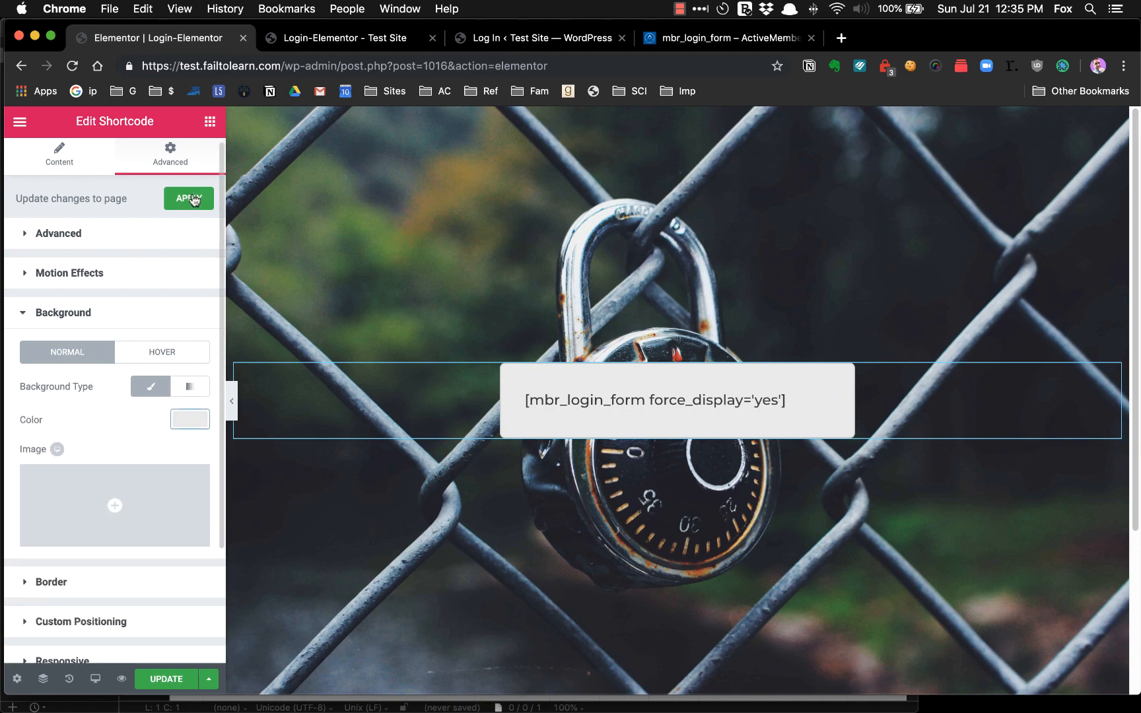
click(186, 198)
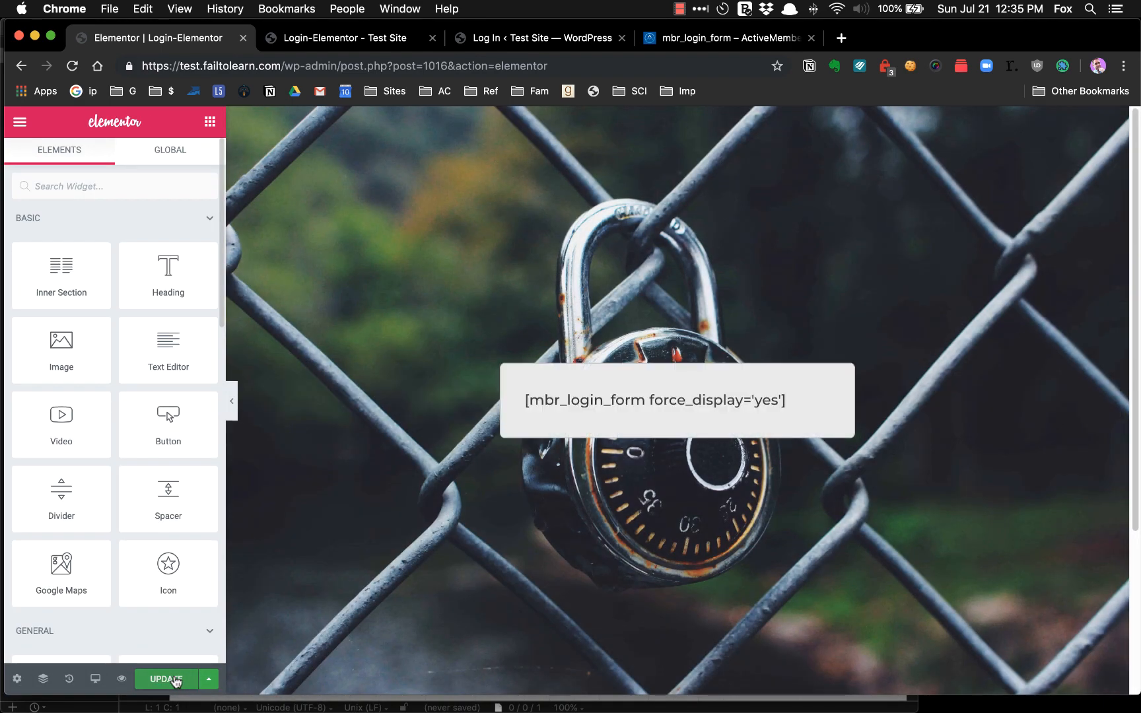
Update the page and check the login box with its username and password fields in a fresh preview.
click(167, 679)
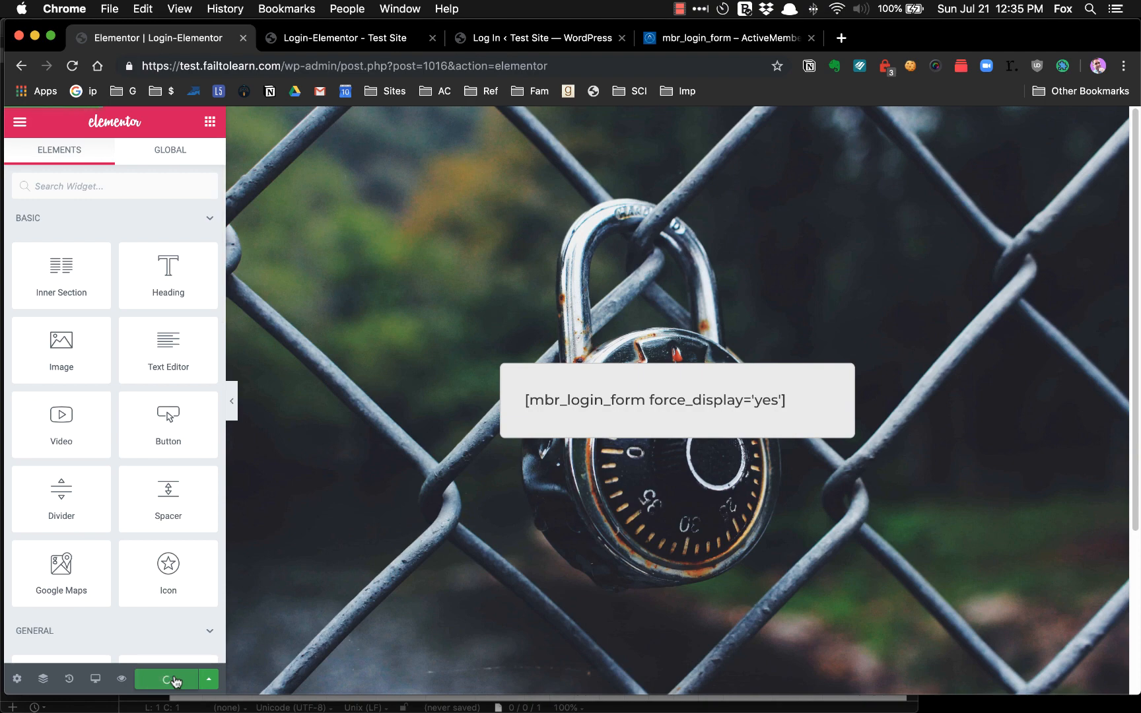
click(433, 38)
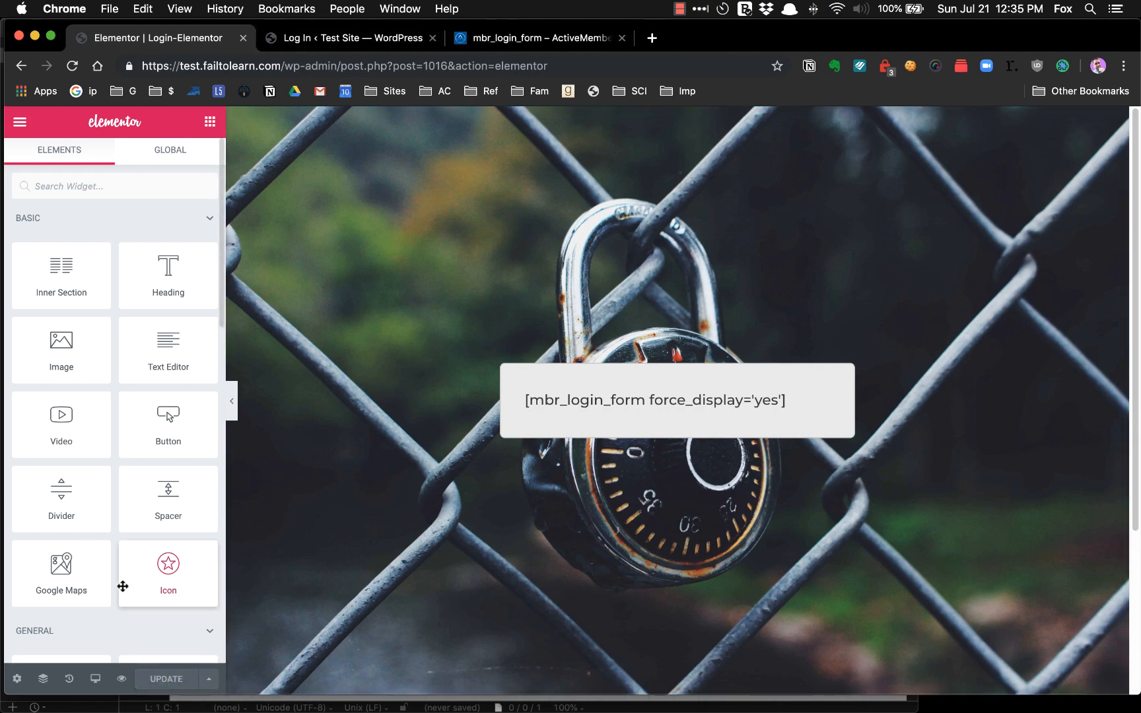
click(122, 679)
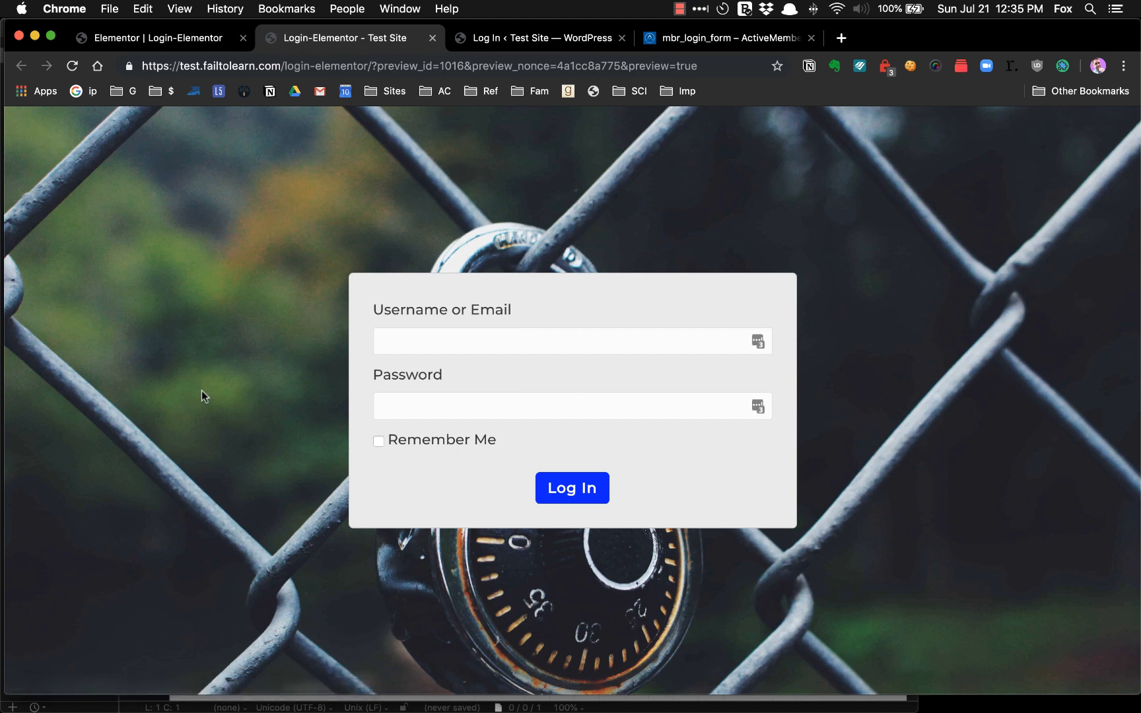
click(469, 334)
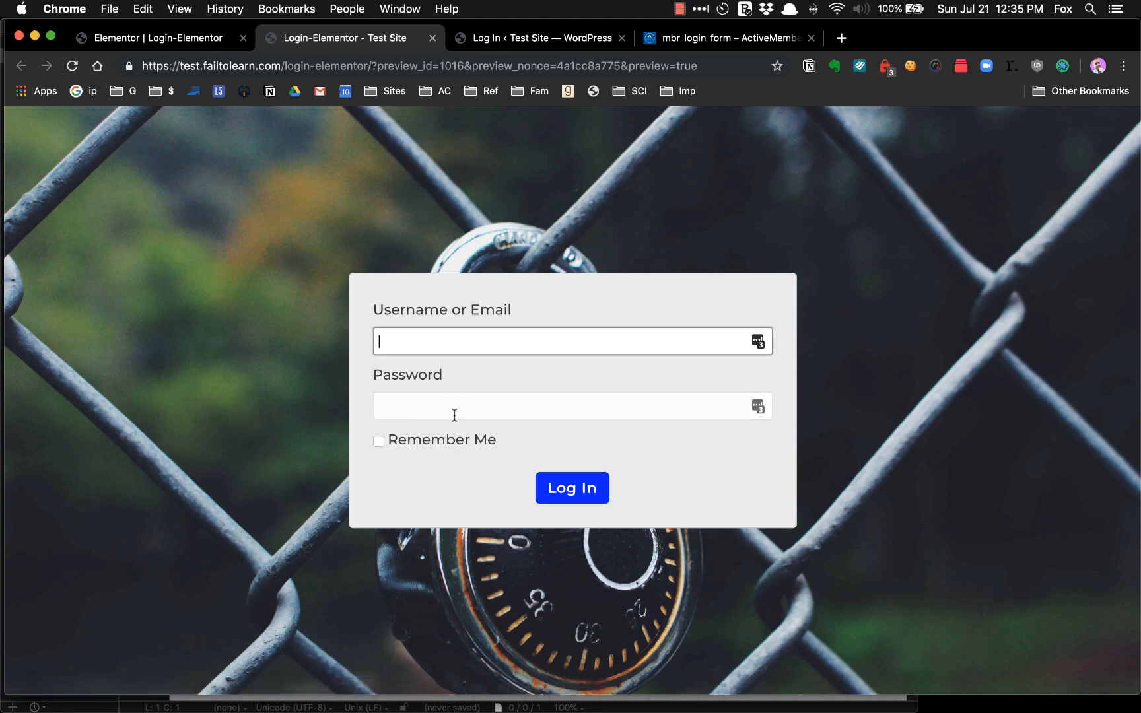
click(454, 409)
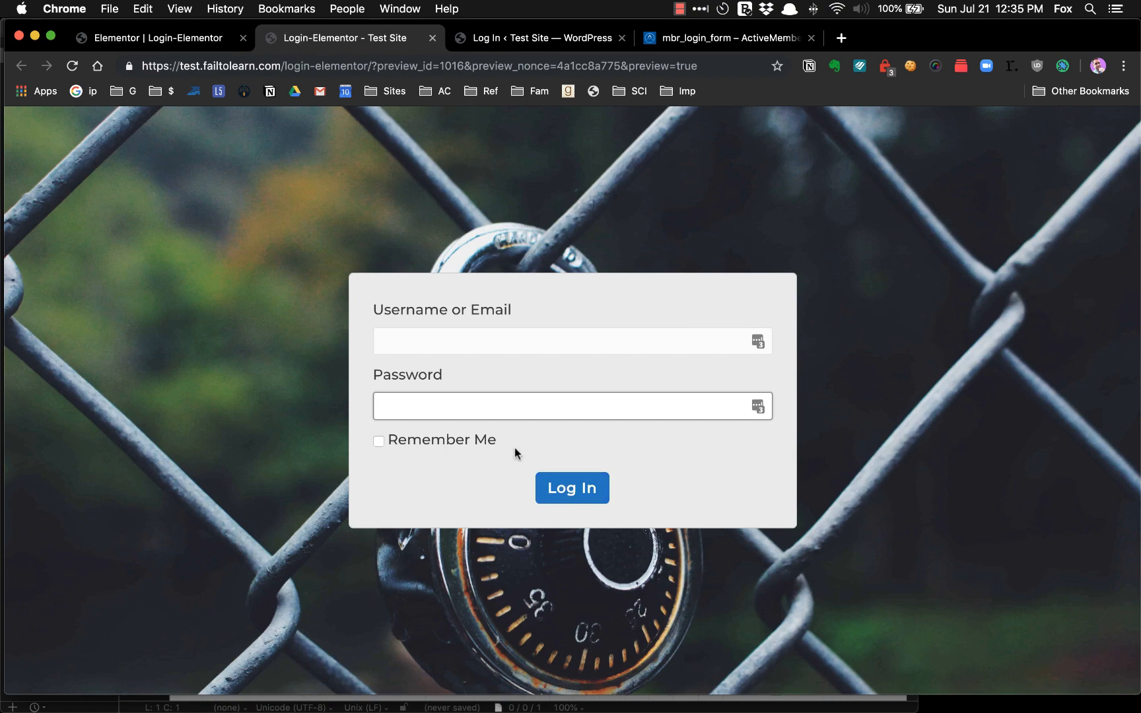
click(183, 40)
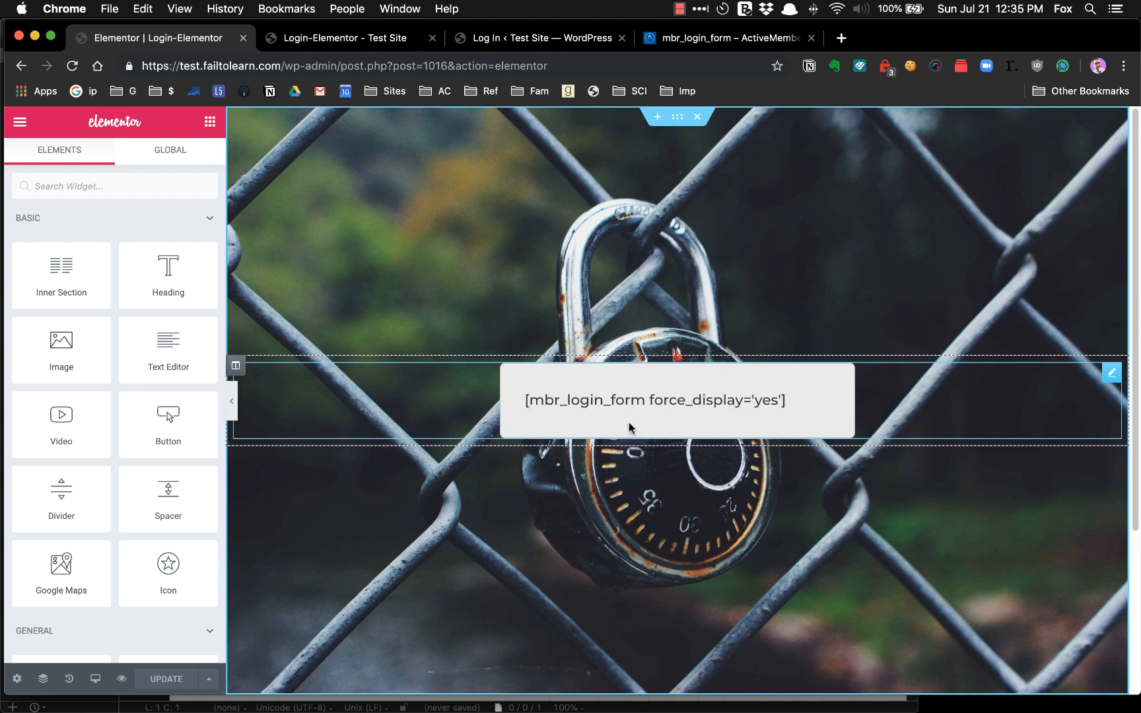
Duplicate the login form shortcode widget and set the copy to hide on desktop but show on tablet and mobile.
right_click(1112, 373)
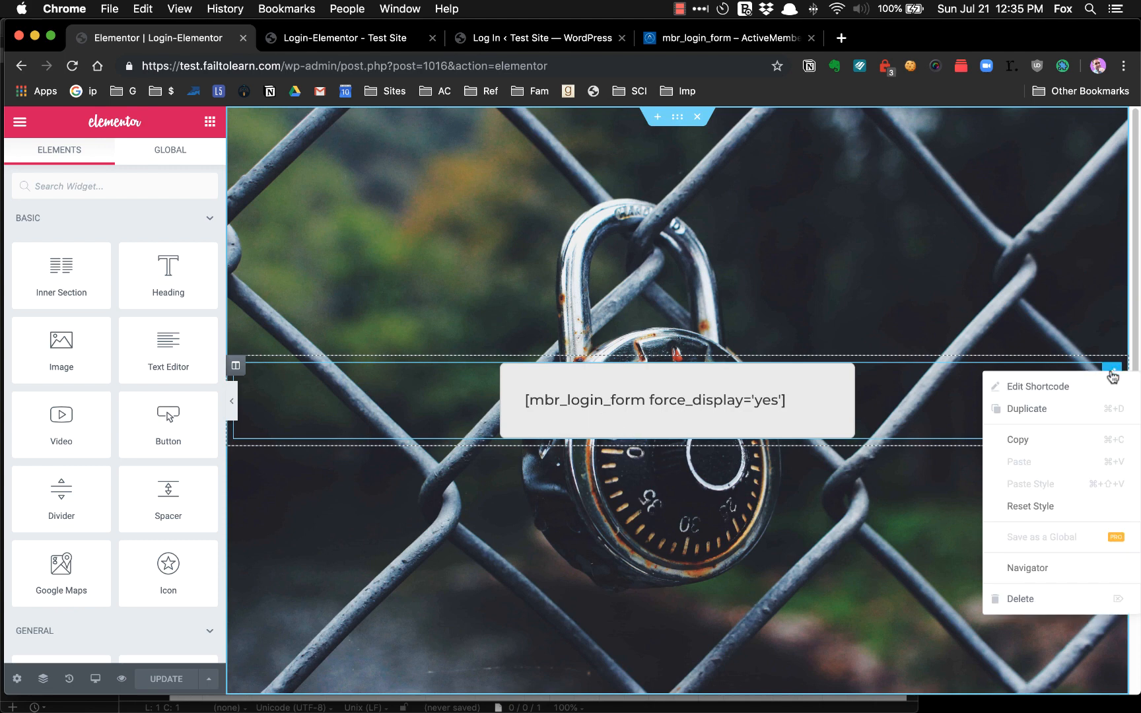
click(1058, 410)
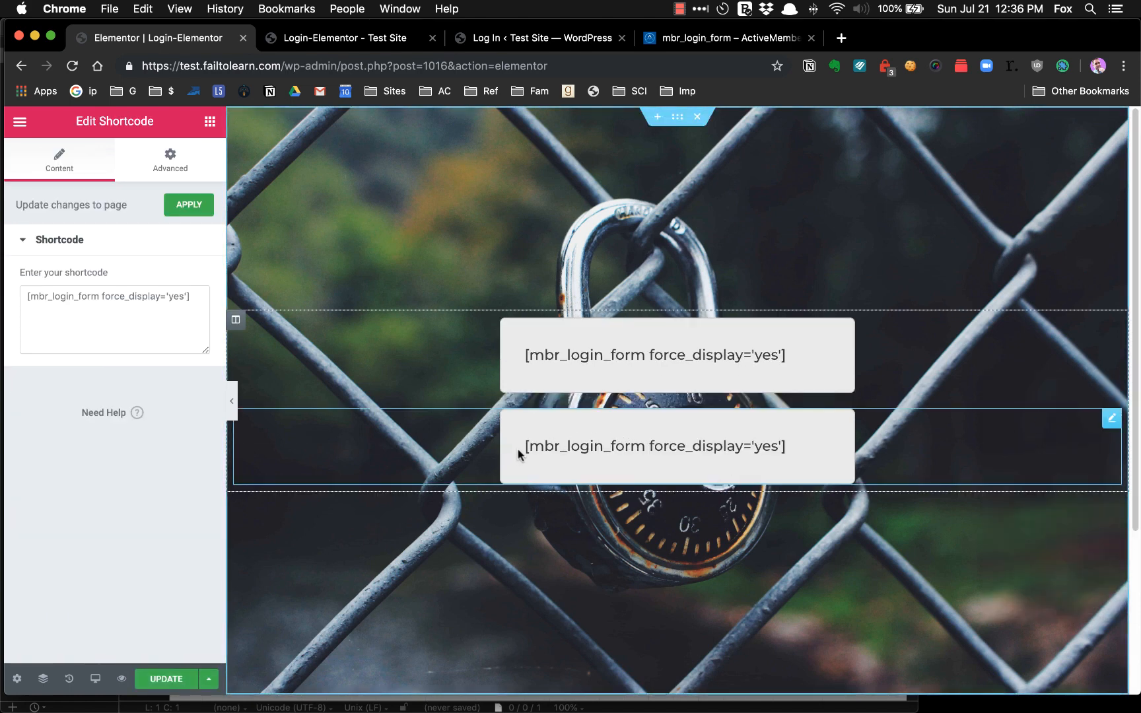
click(168, 157)
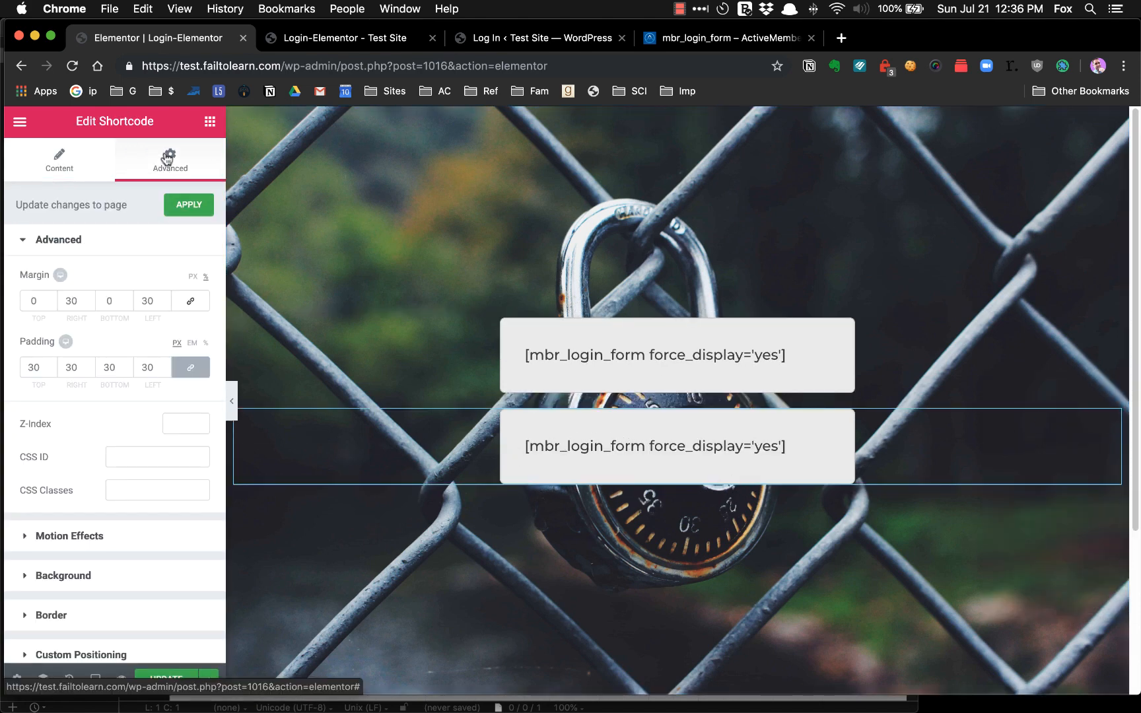
scroll(73, 397, down, 5)
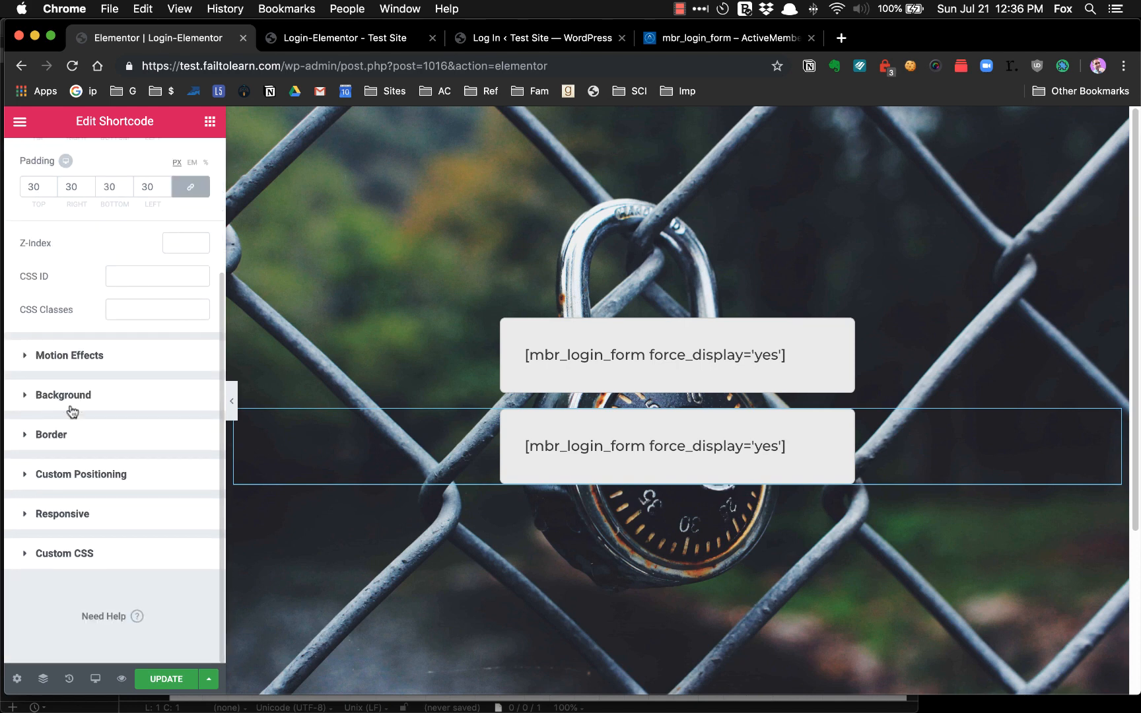
click(58, 514)
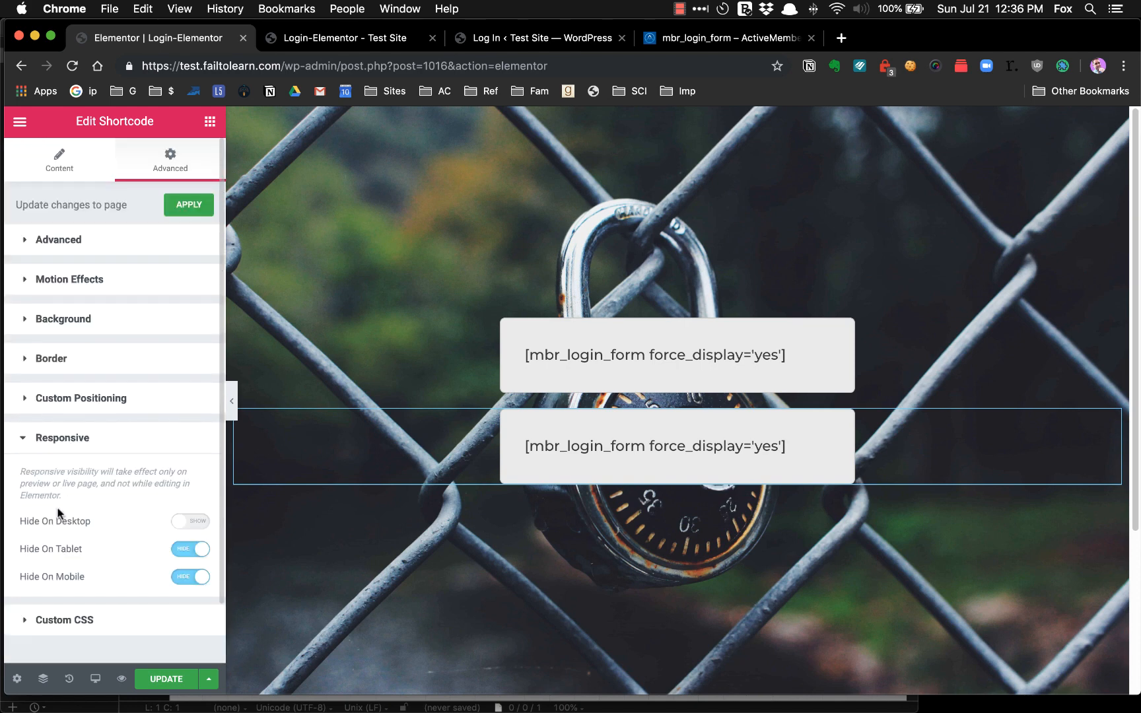
click(189, 527)
click(185, 549)
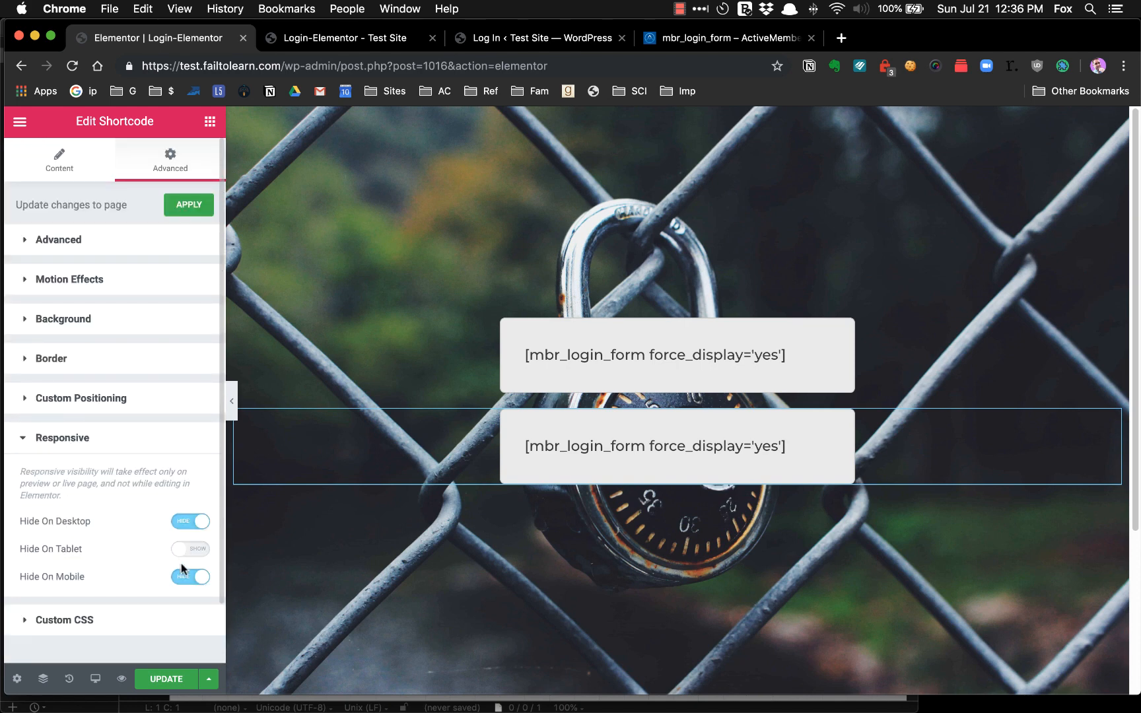
click(185, 577)
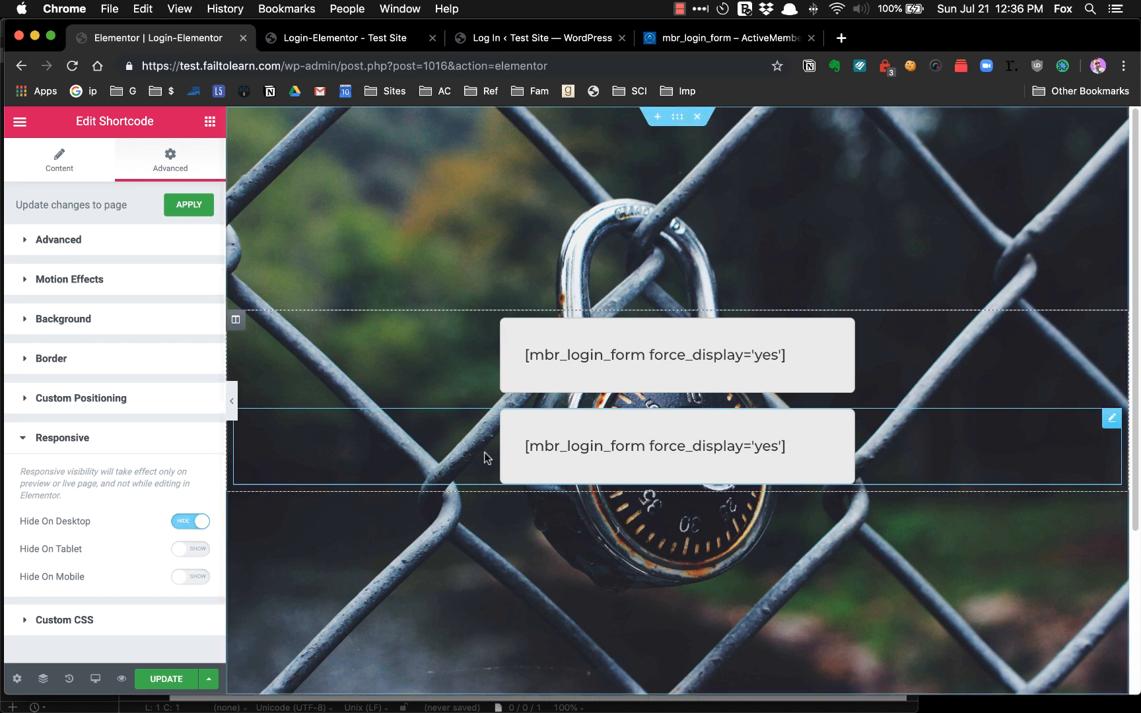
Set the duplicated widget's right and left margins to 10%, apply the change and update the page.
click(44, 242)
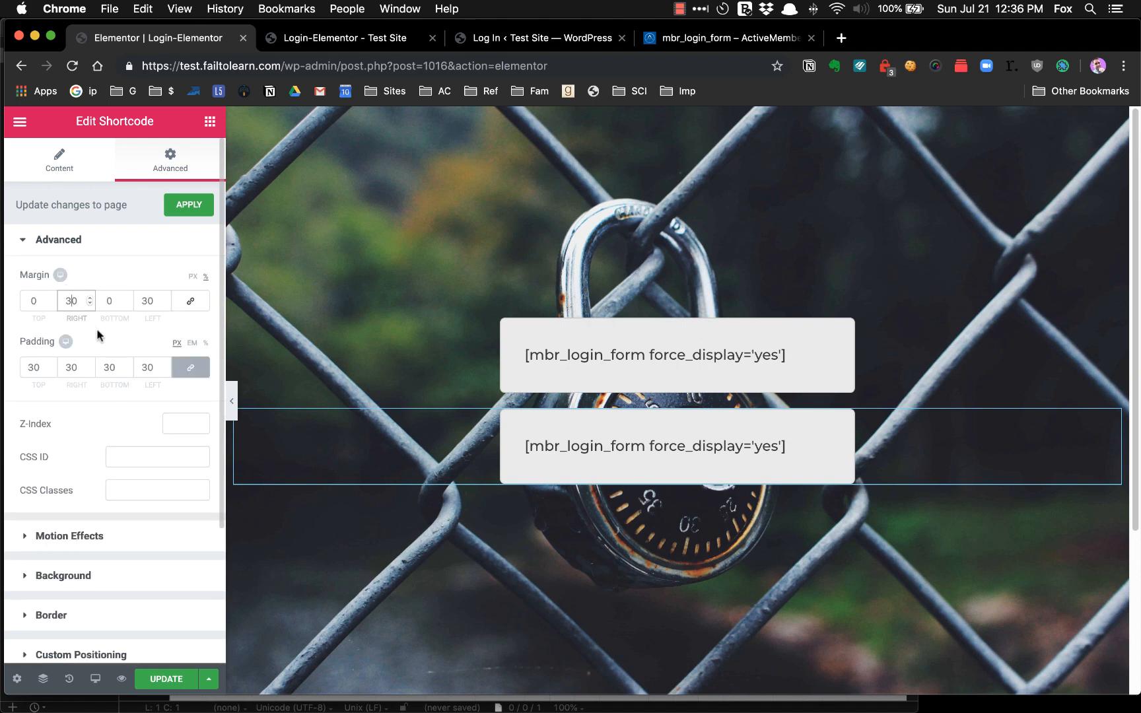
key(BackSpace)
text(1)
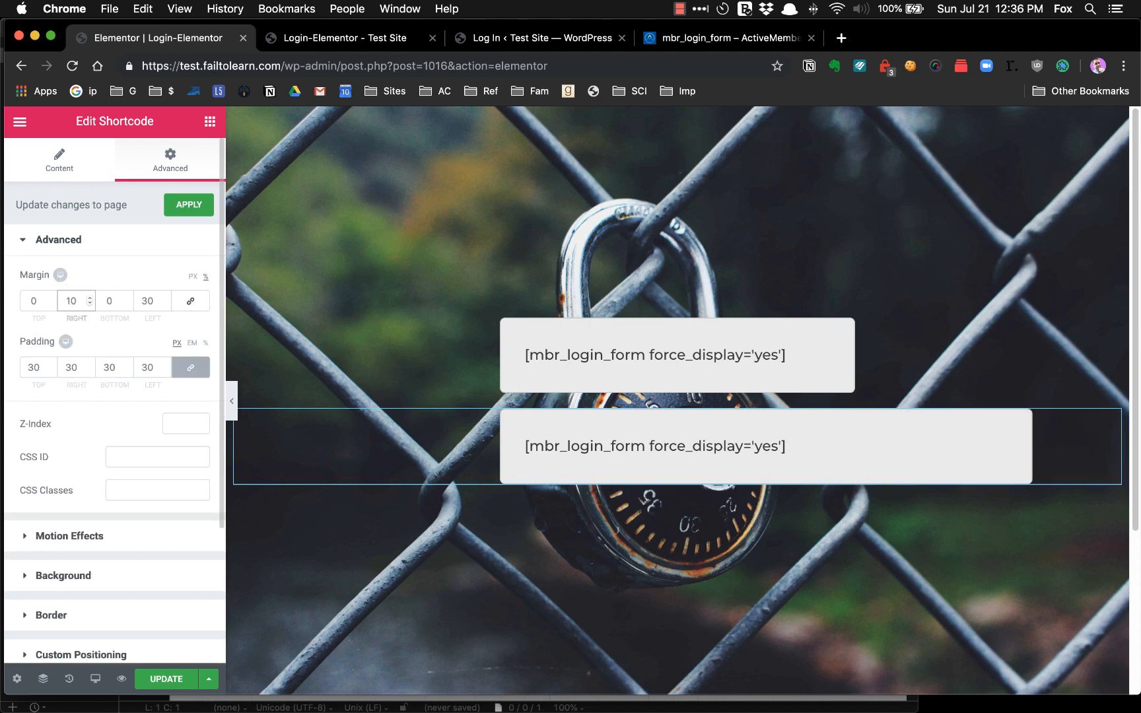
key(Tab)
key(Tab)
text(10)
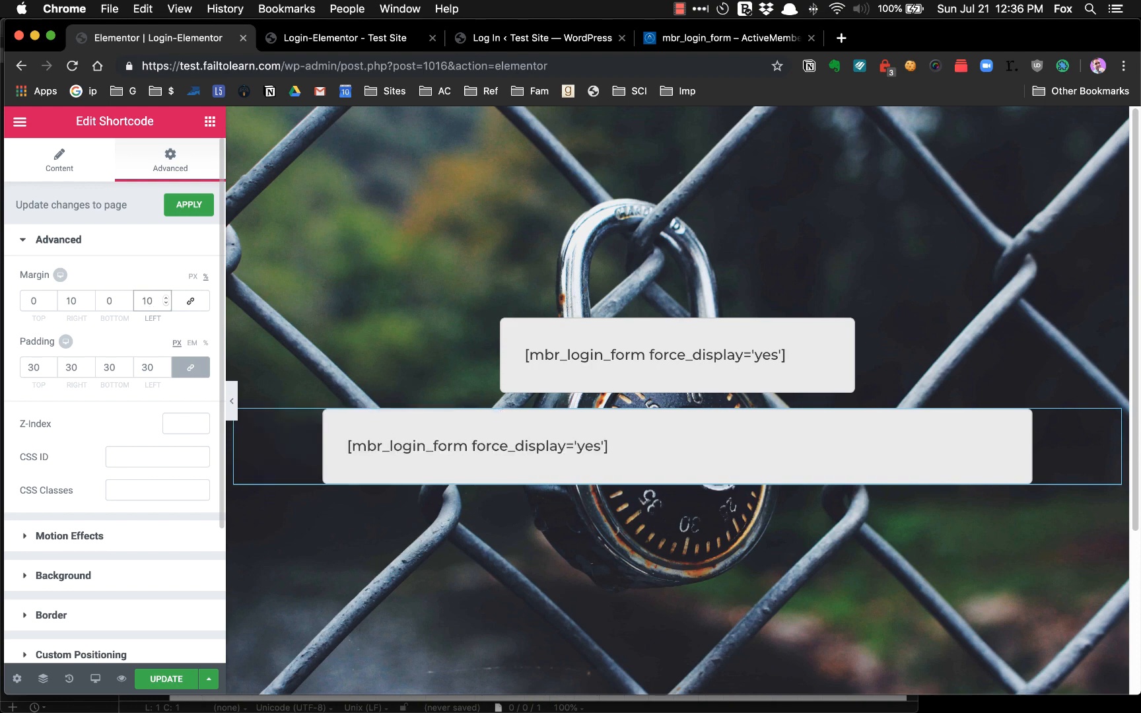
click(135, 247)
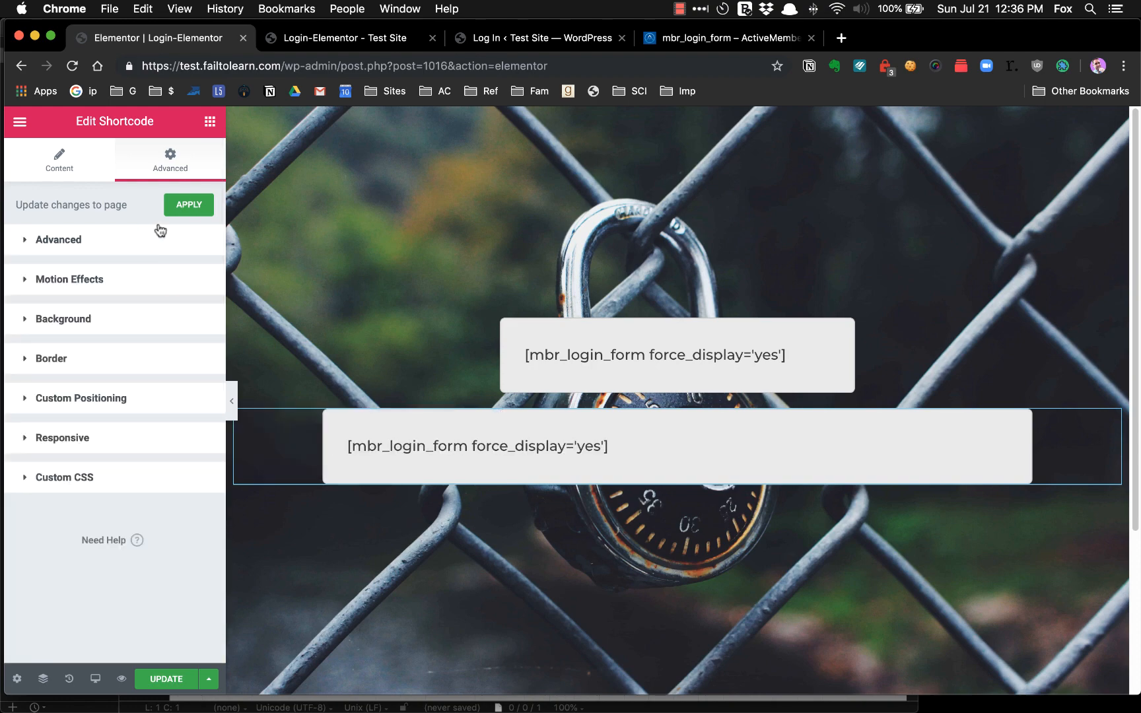
click(196, 205)
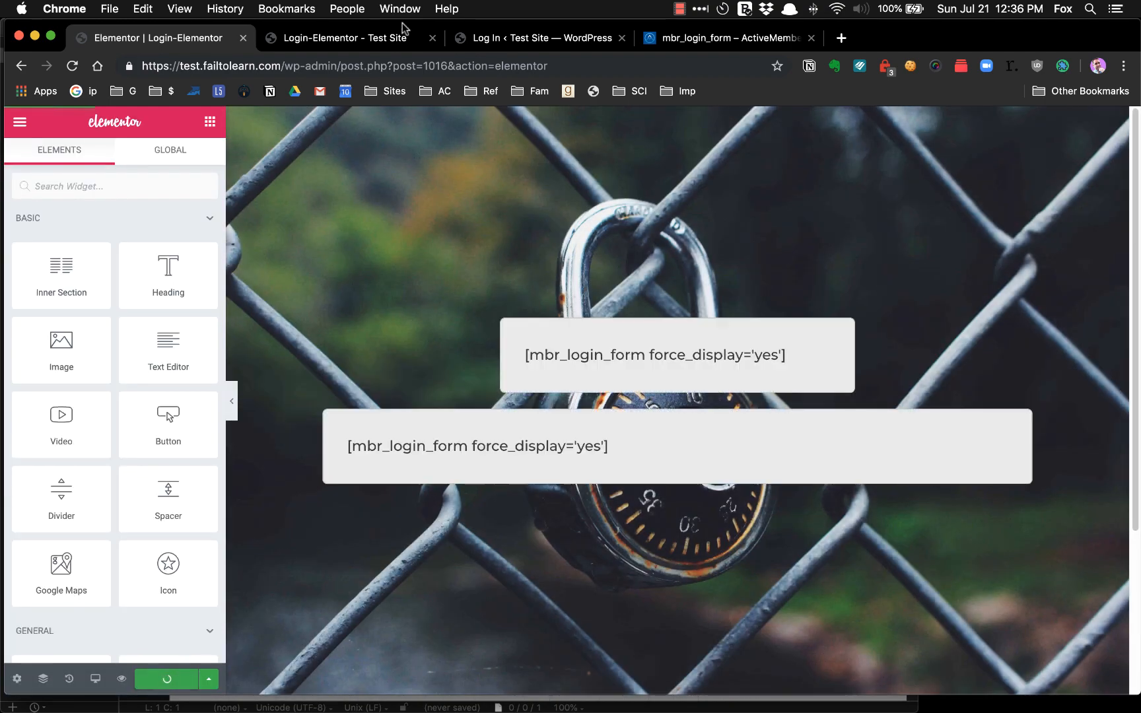
Open the login page preview in the browser's device emulation and reload it.
click(380, 41)
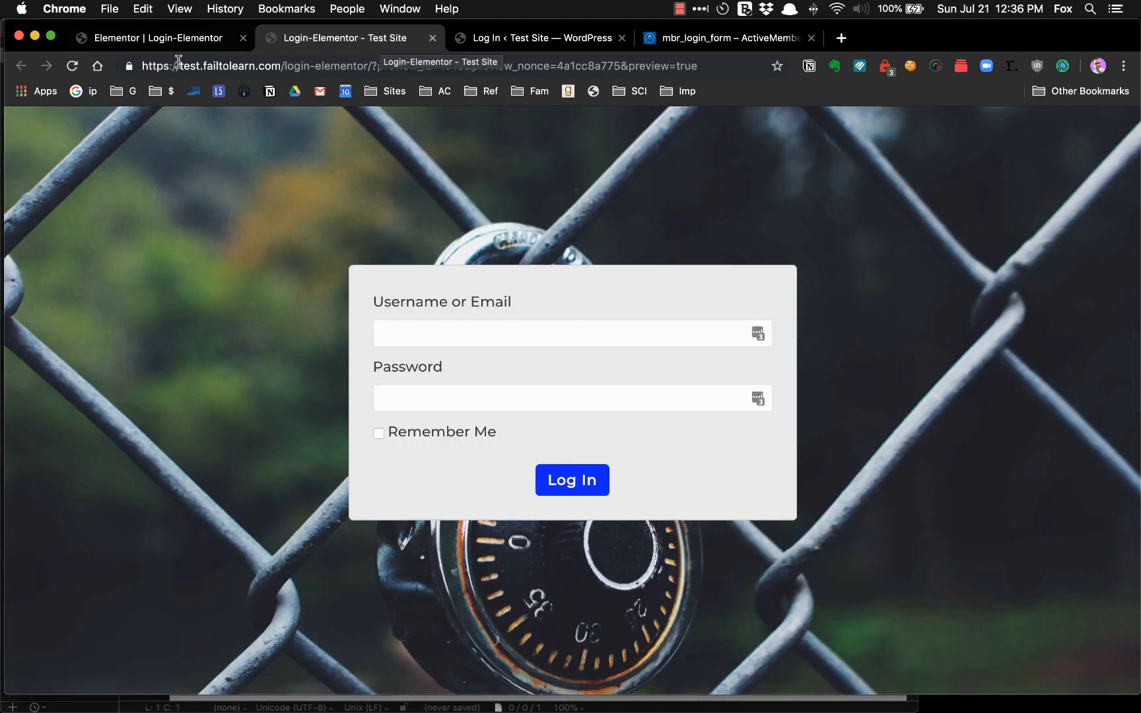
right_click(167, 324)
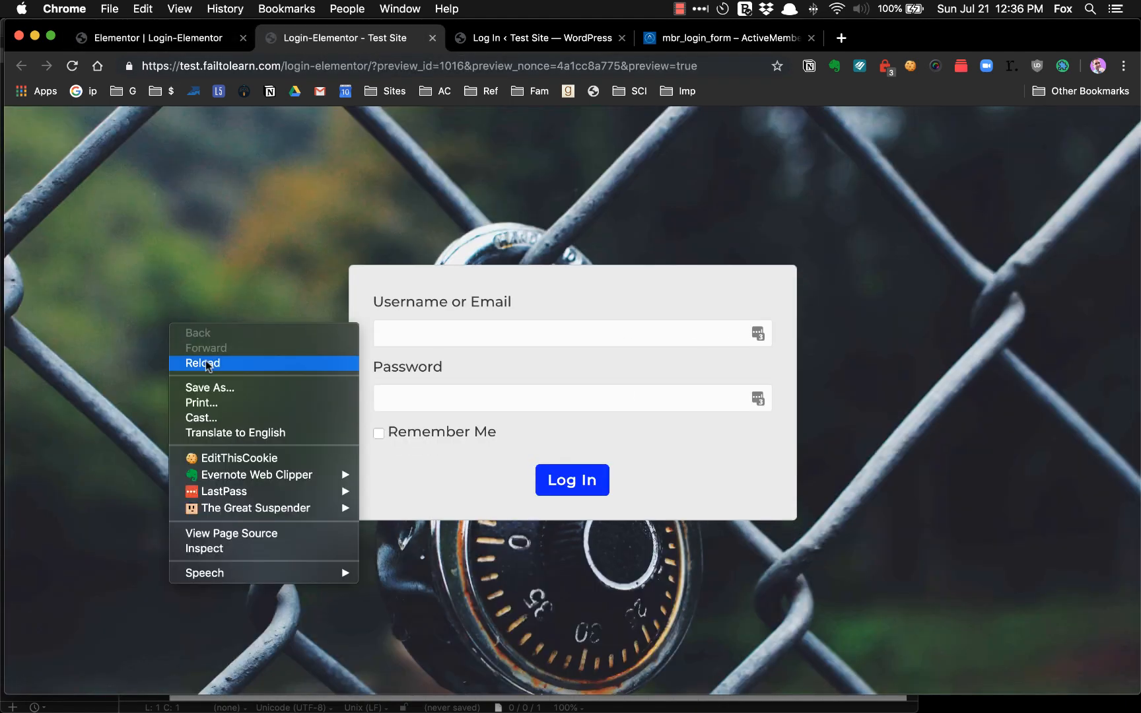
click(223, 549)
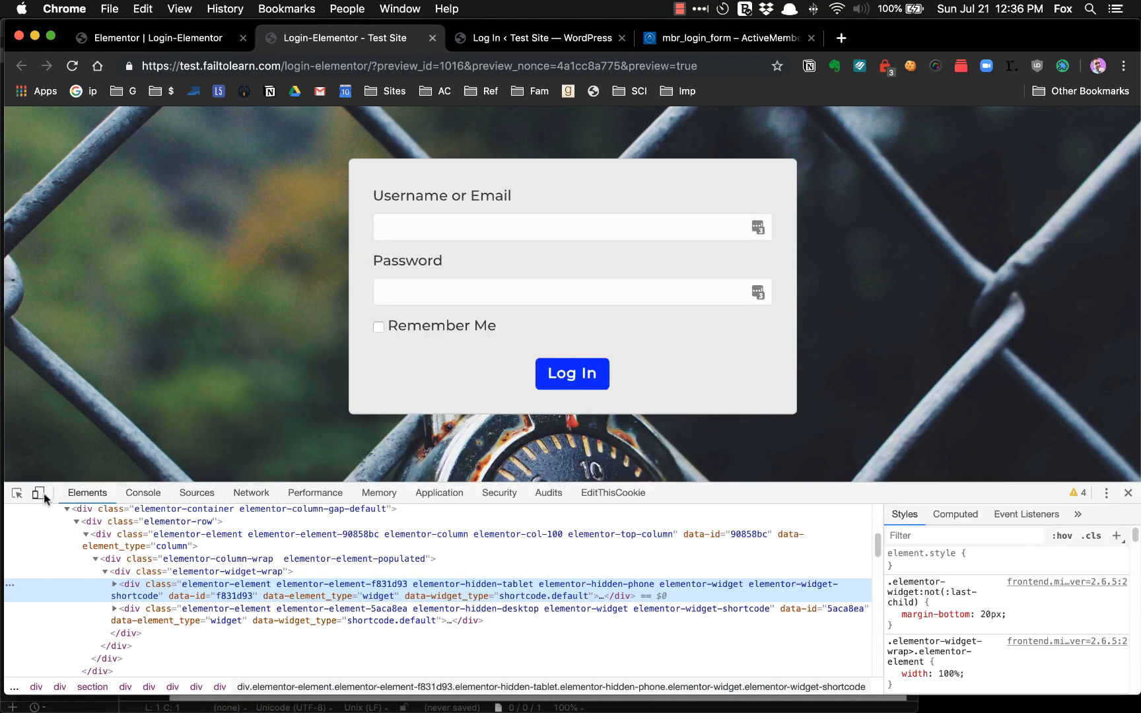
click(38, 494)
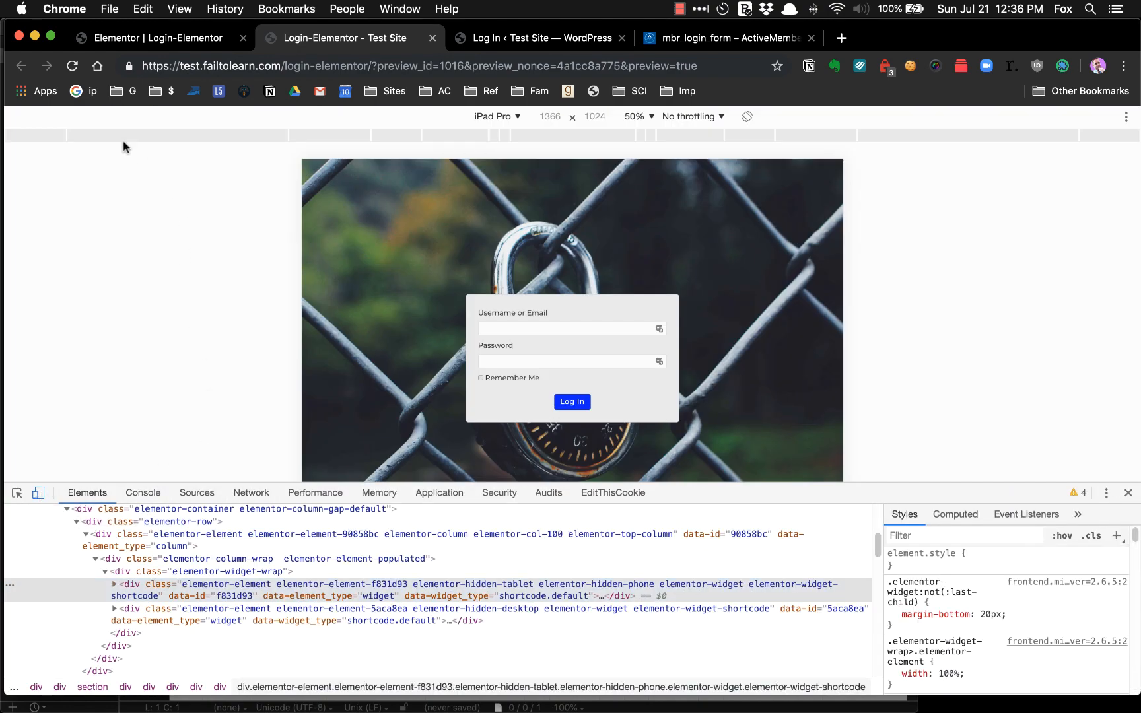
right_click(72, 65)
click(106, 140)
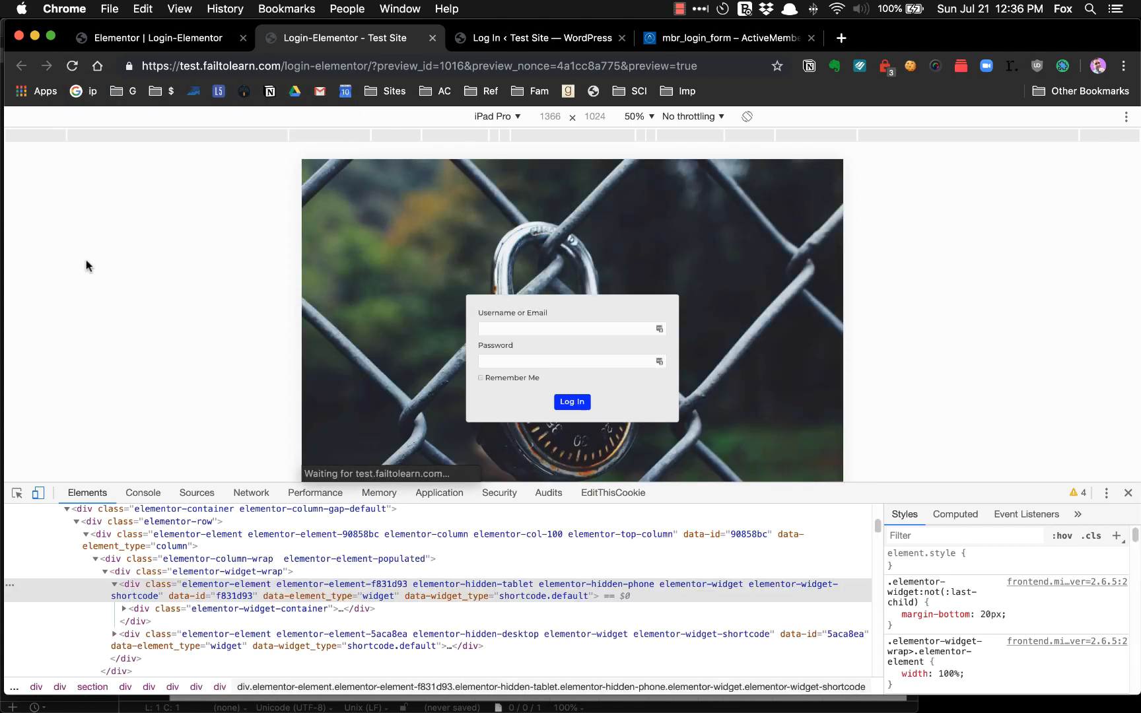
Check the login form at iPad Mini and iPhone X sizes in both portrait and landscape orientation.
click(516, 116)
click(514, 163)
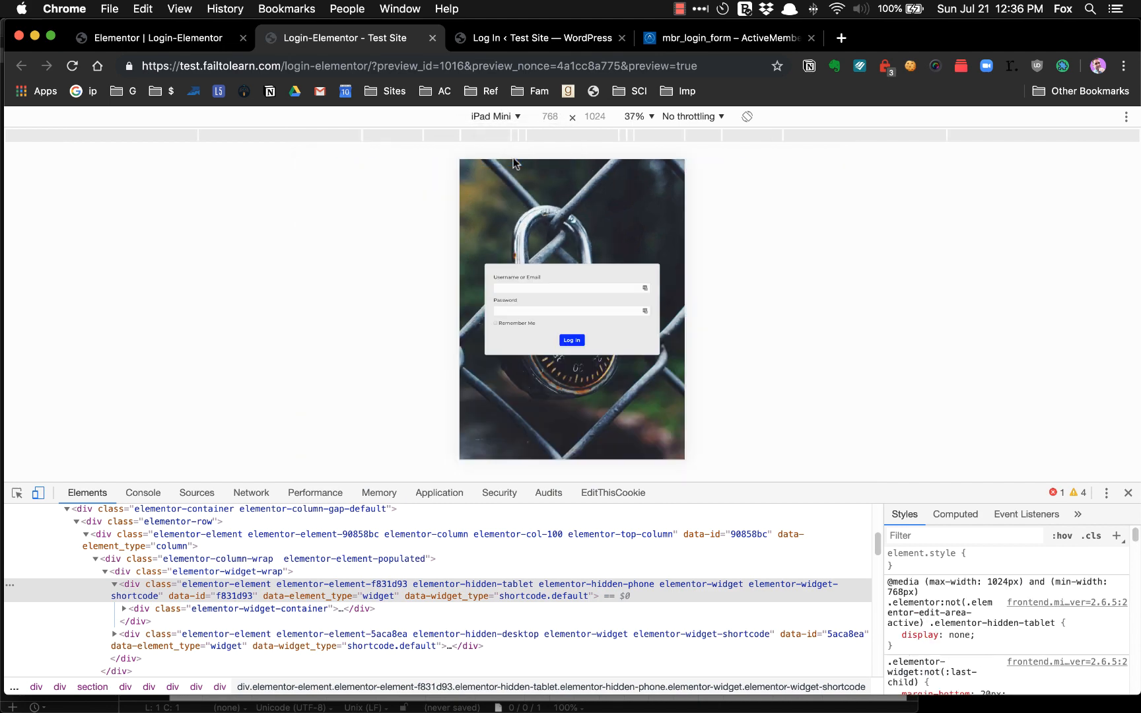
click(747, 117)
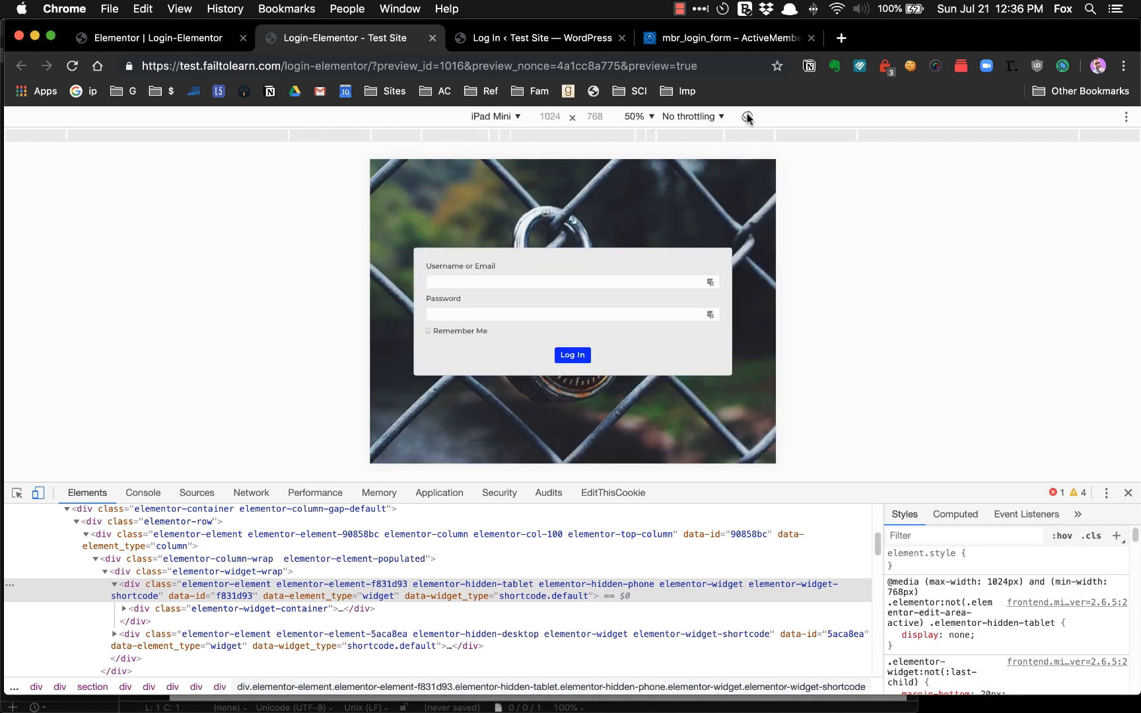
click(507, 116)
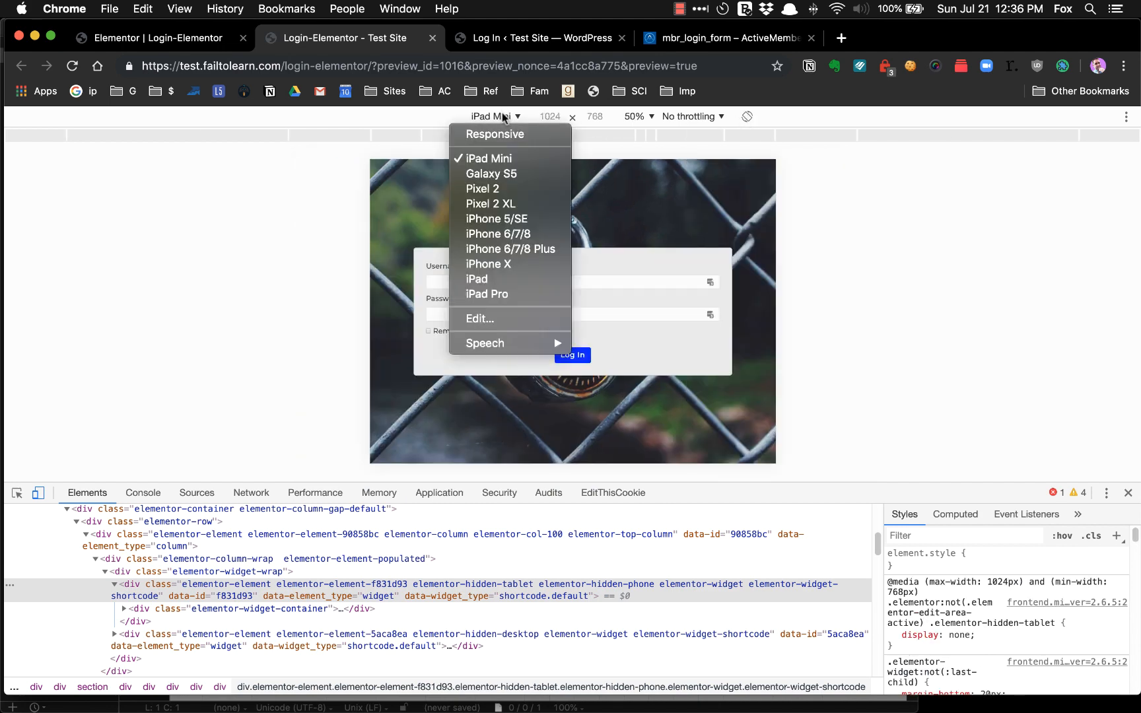
click(497, 264)
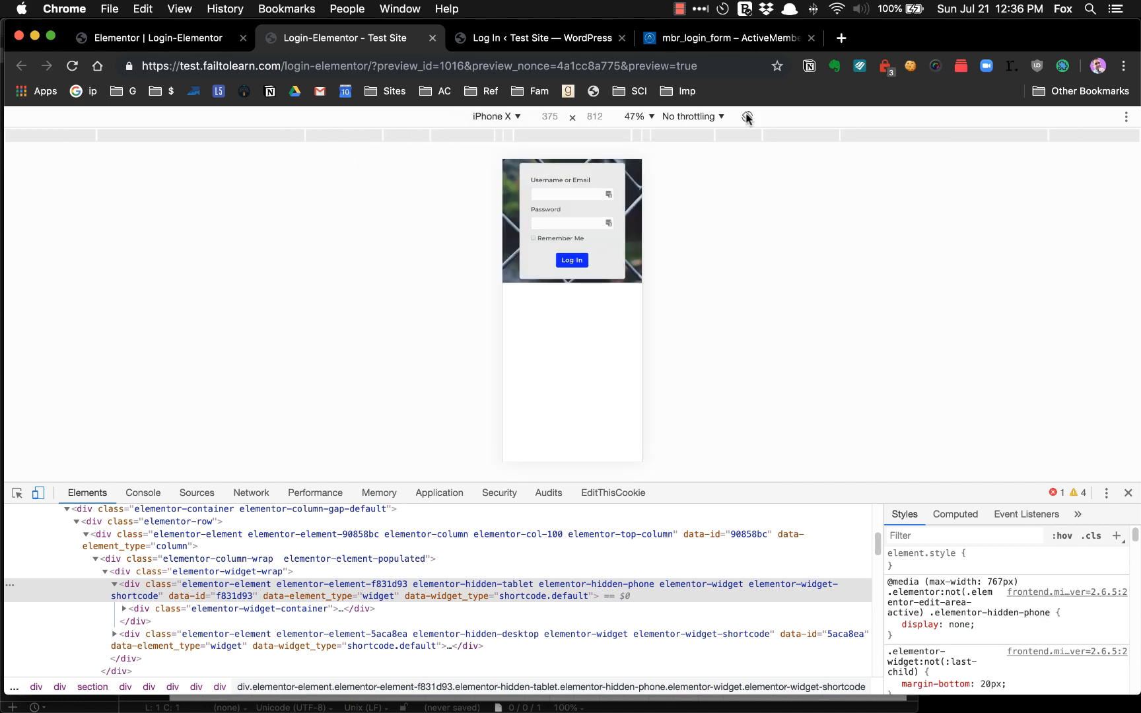
click(749, 118)
click(751, 117)
click(751, 116)
Check the login form at iPad Pro and Galaxy S5 sizes in both portrait and landscape orientation.
click(519, 117)
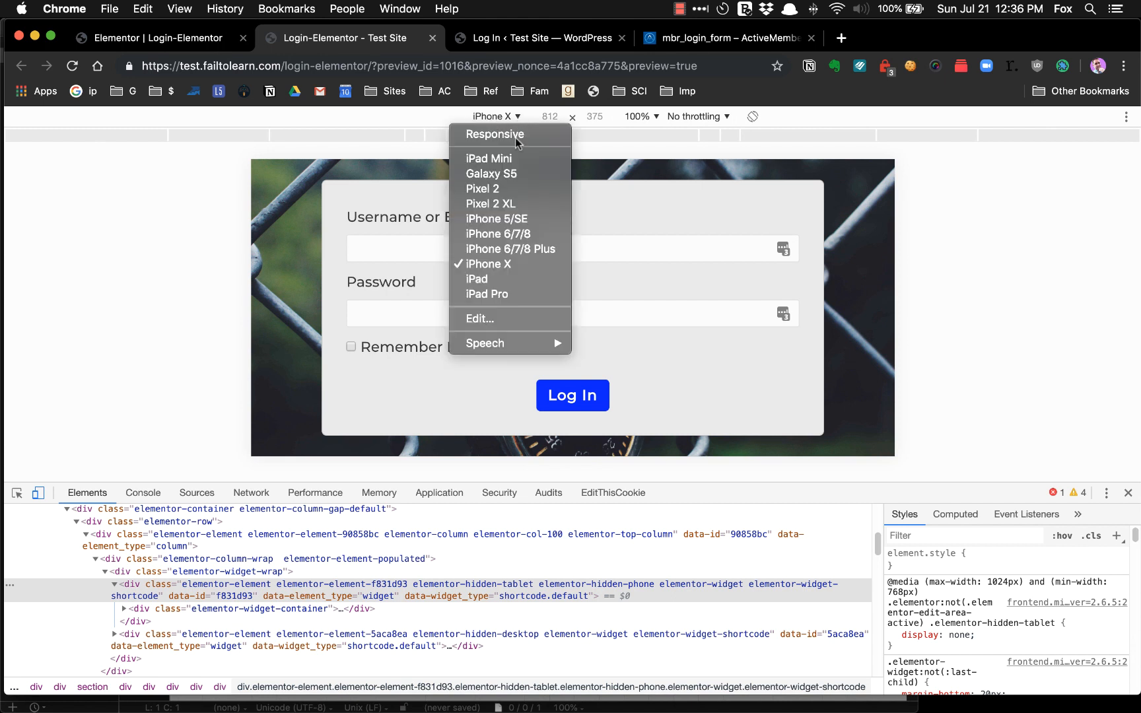
click(500, 293)
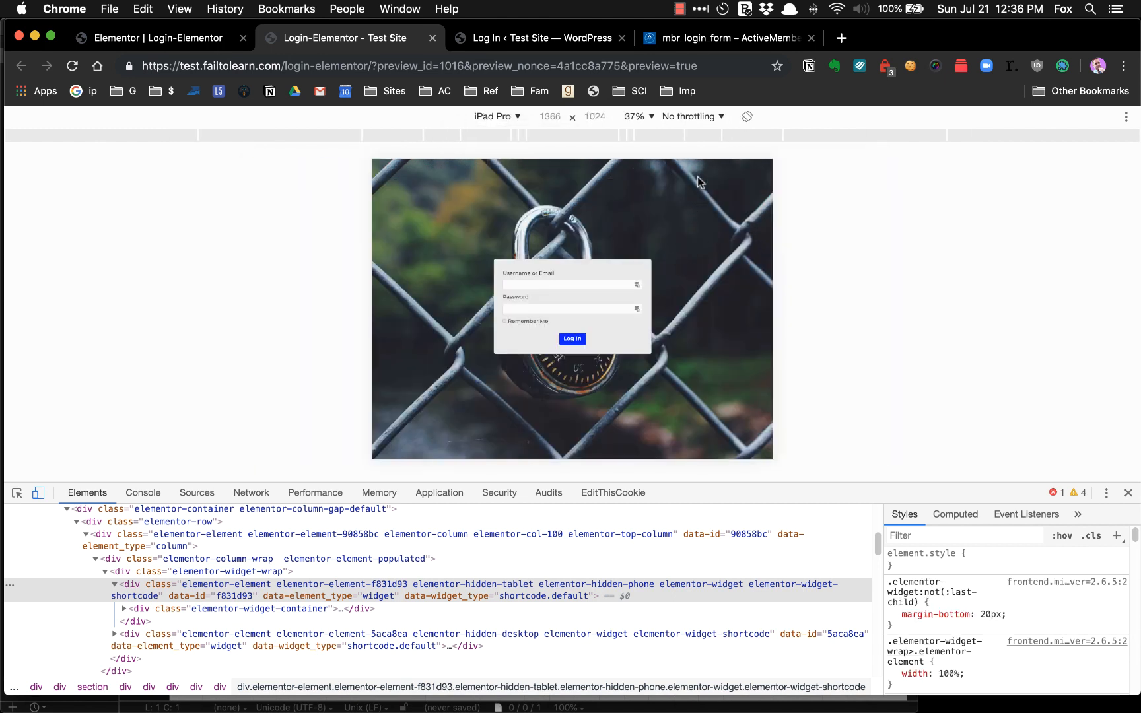
click(748, 117)
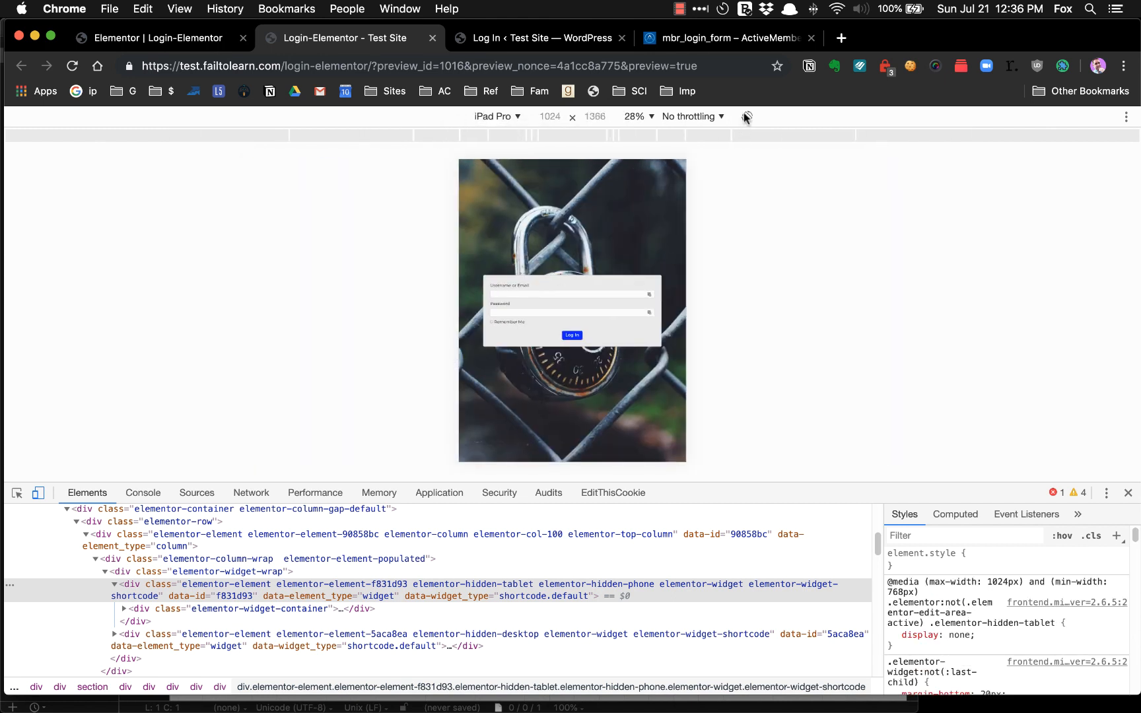
click(747, 116)
click(496, 117)
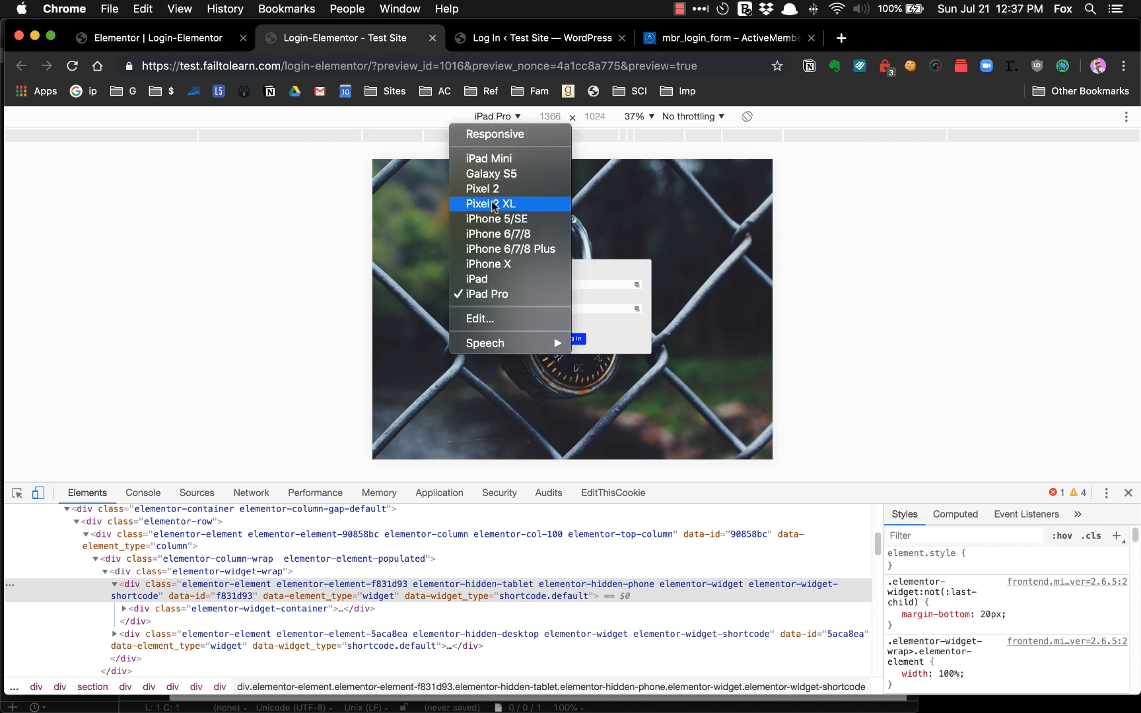
click(489, 174)
click(751, 119)
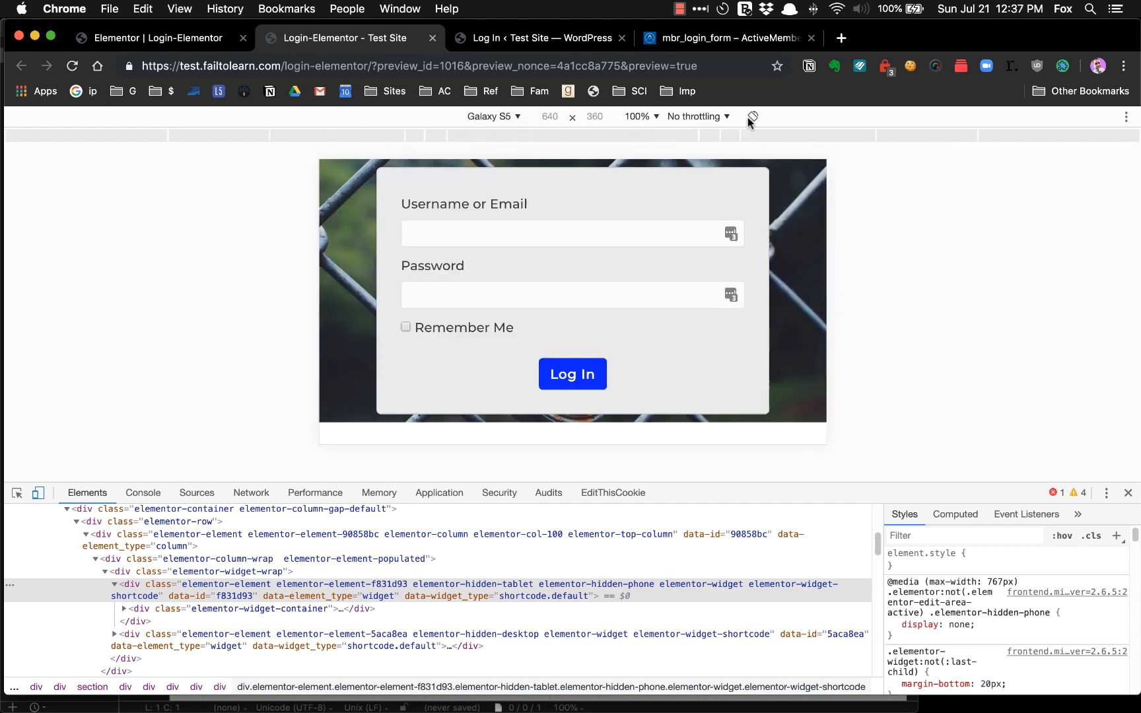
click(750, 119)
click(750, 119)
Turn off device emulation, close the developer tools and close the login page preview.
click(38, 493)
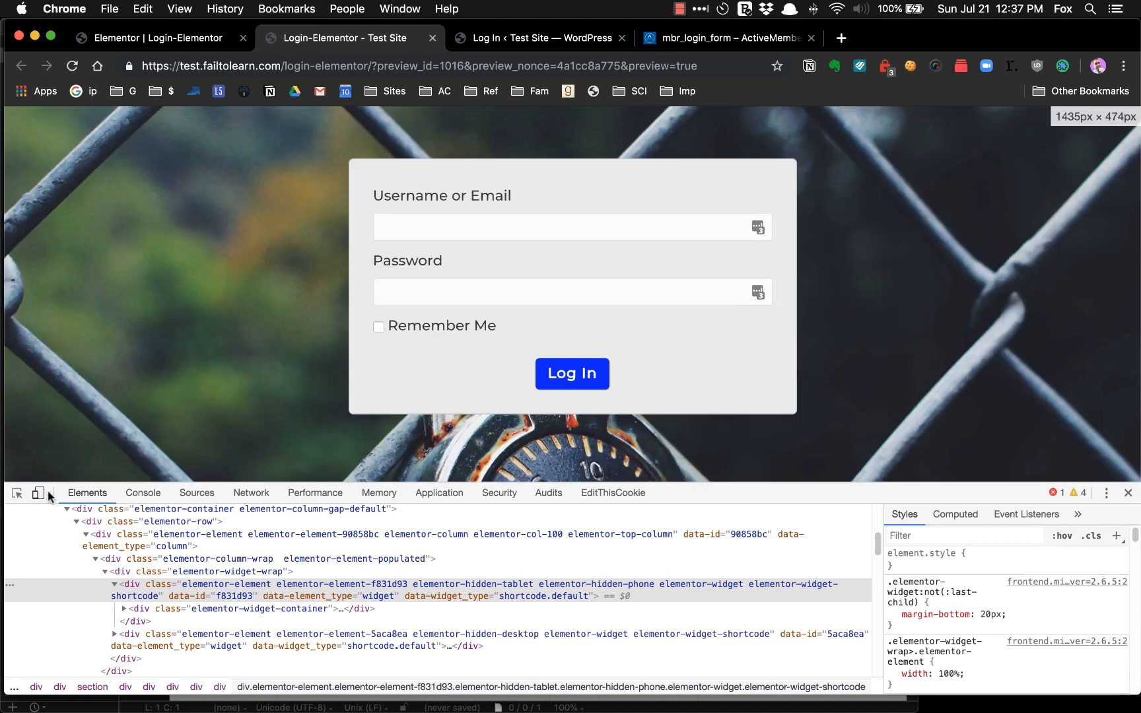
click(1127, 492)
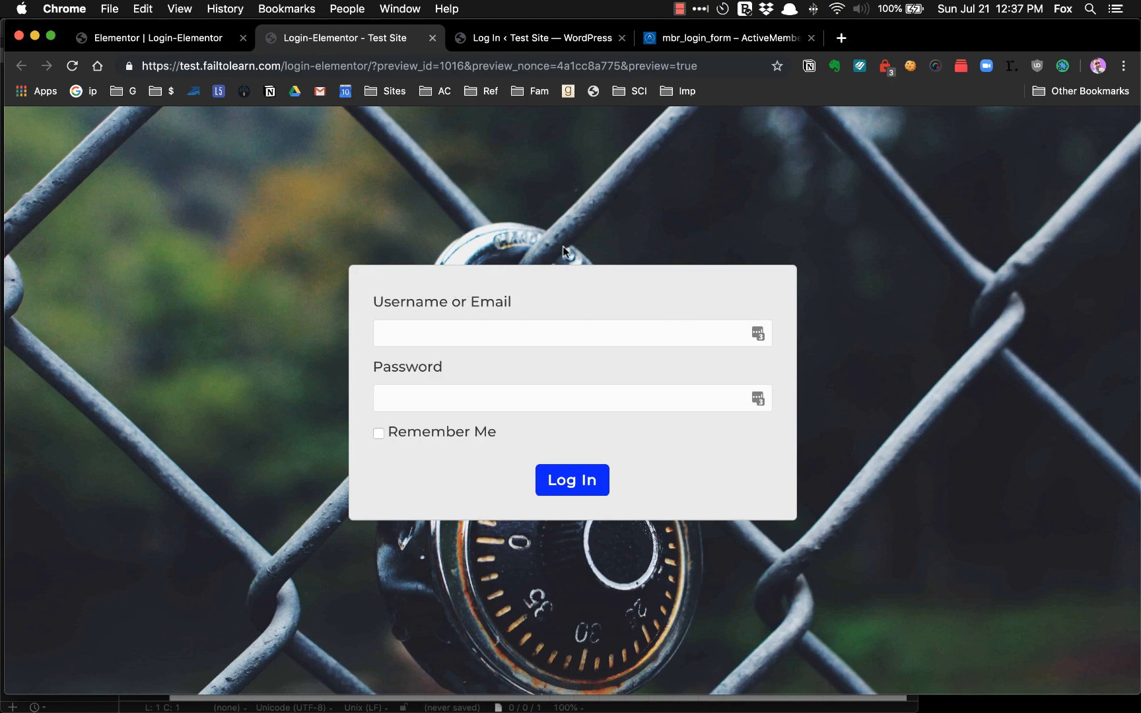
click(433, 38)
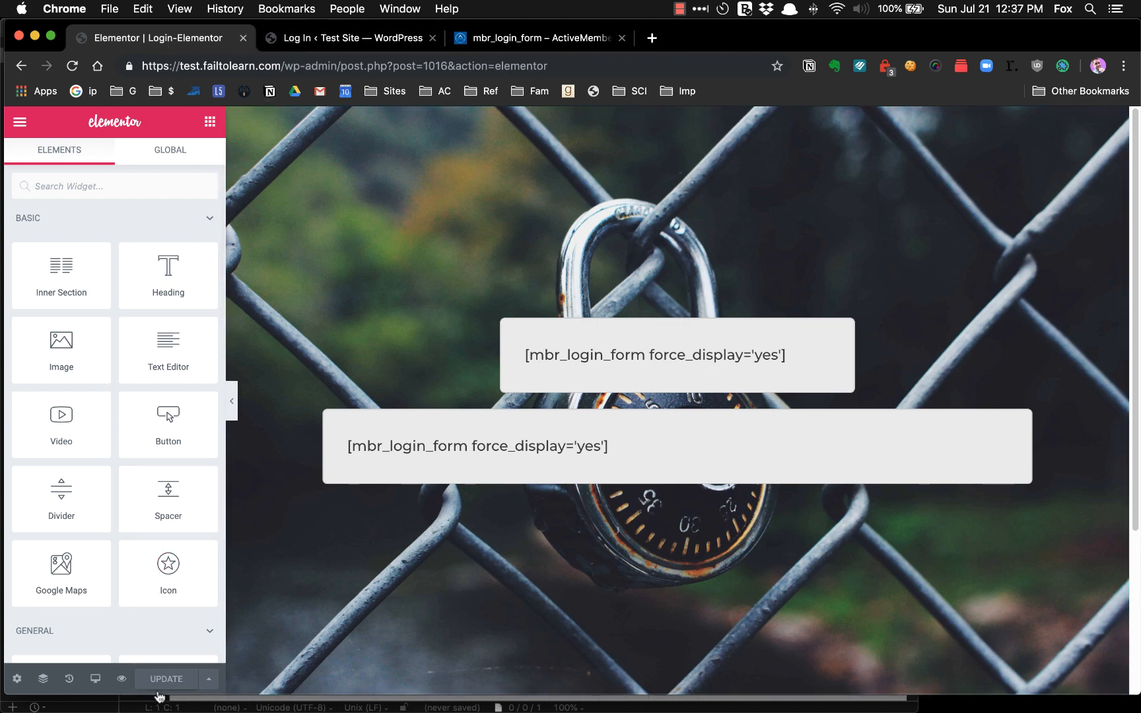
Exit the Elementor editor to the WordPress dashboard.
click(20, 121)
click(106, 541)
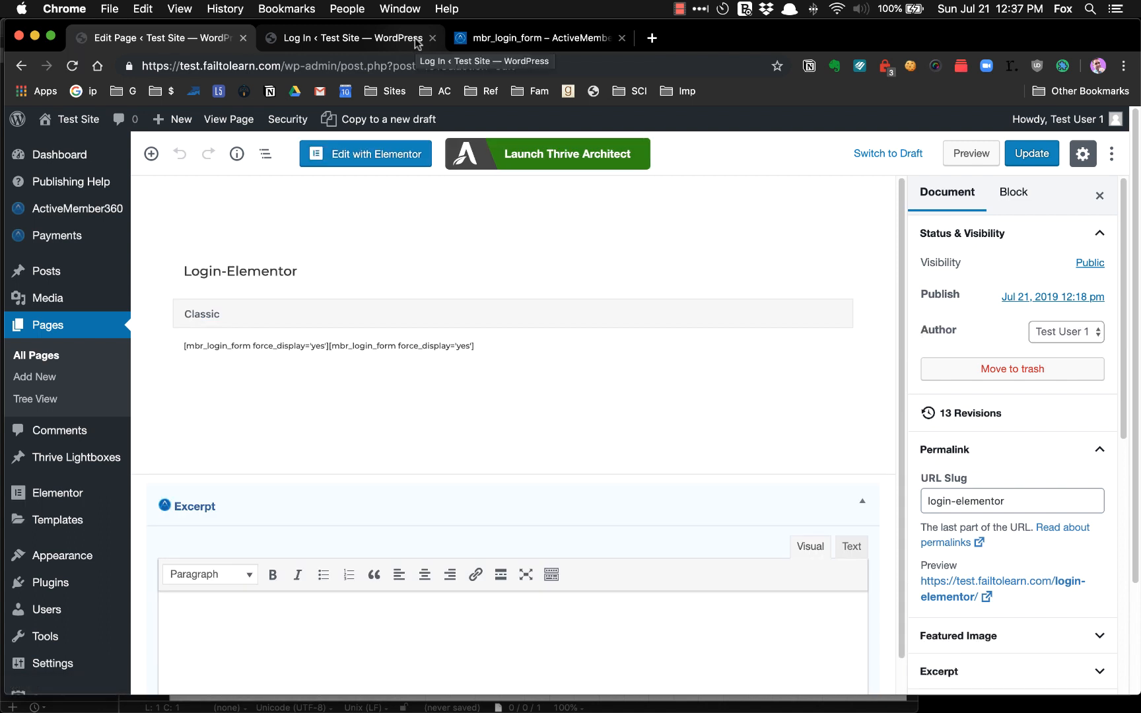
click(680, 8)
click(689, 40)
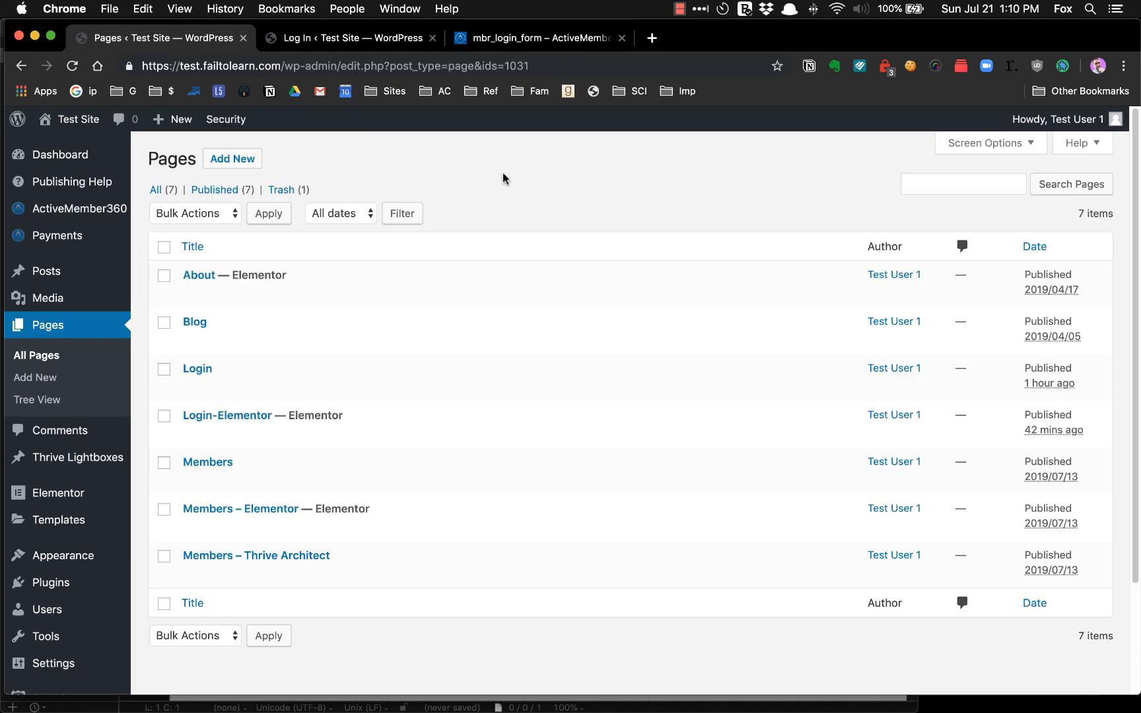
View the published Login page from the WordPress pages list in a new browser tab.
mouse_move(475, 264)
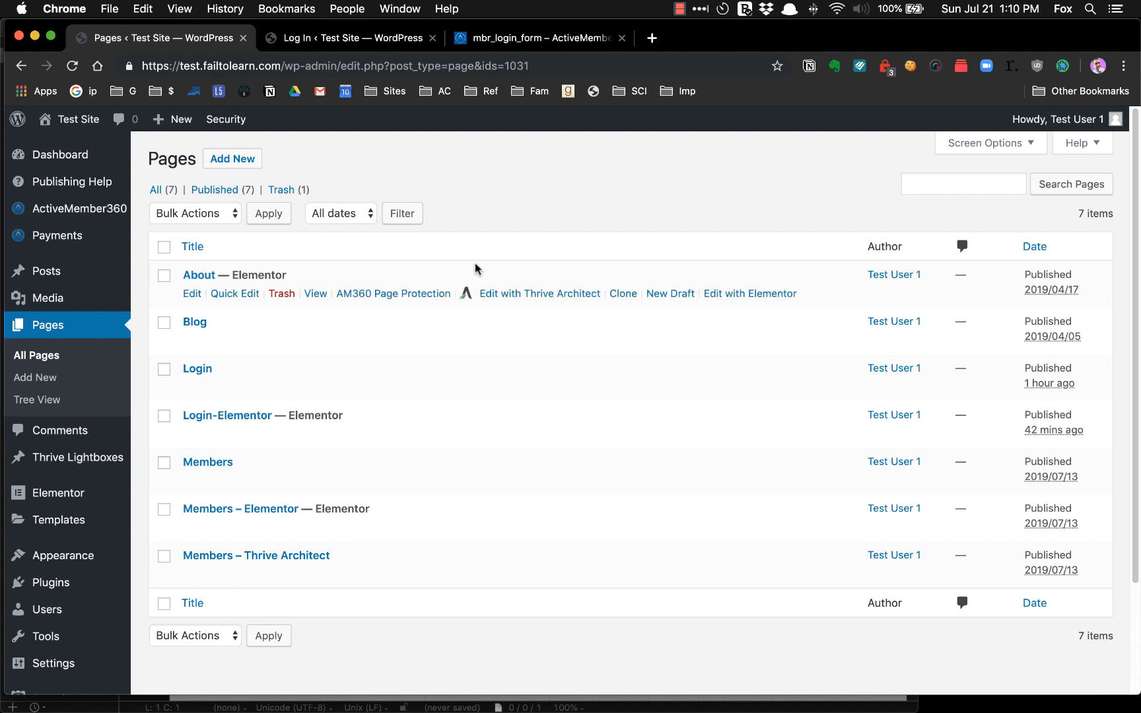
mouse_move(244, 367)
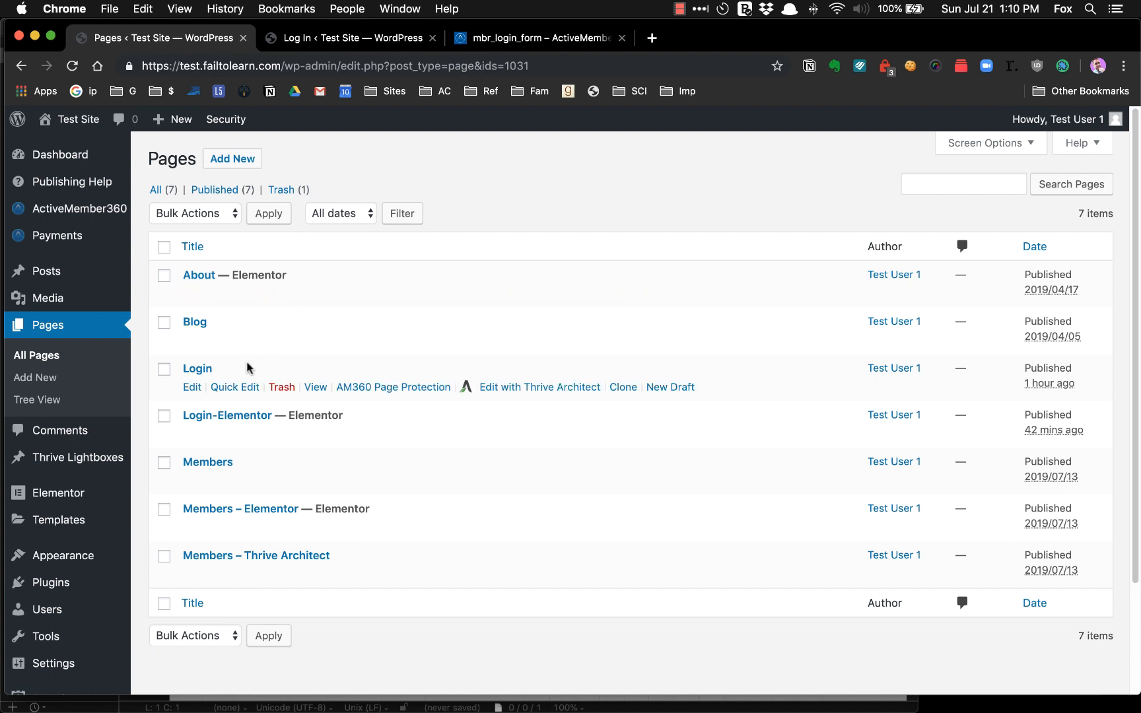
super+click(315, 390)
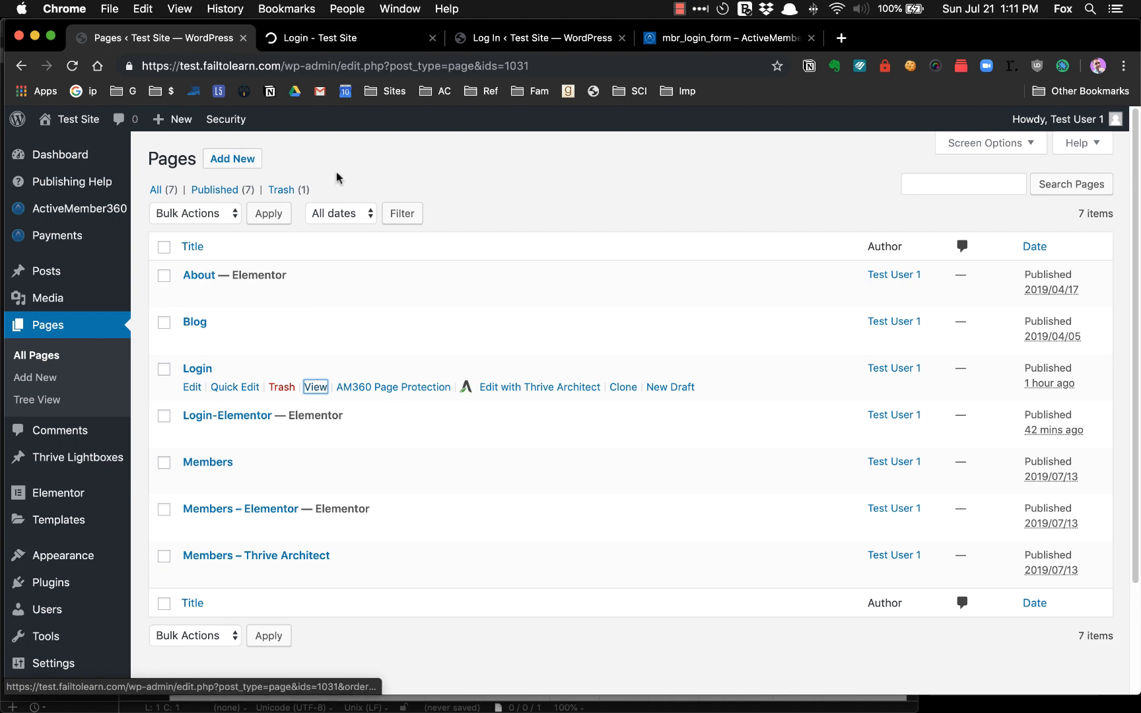
click(333, 44)
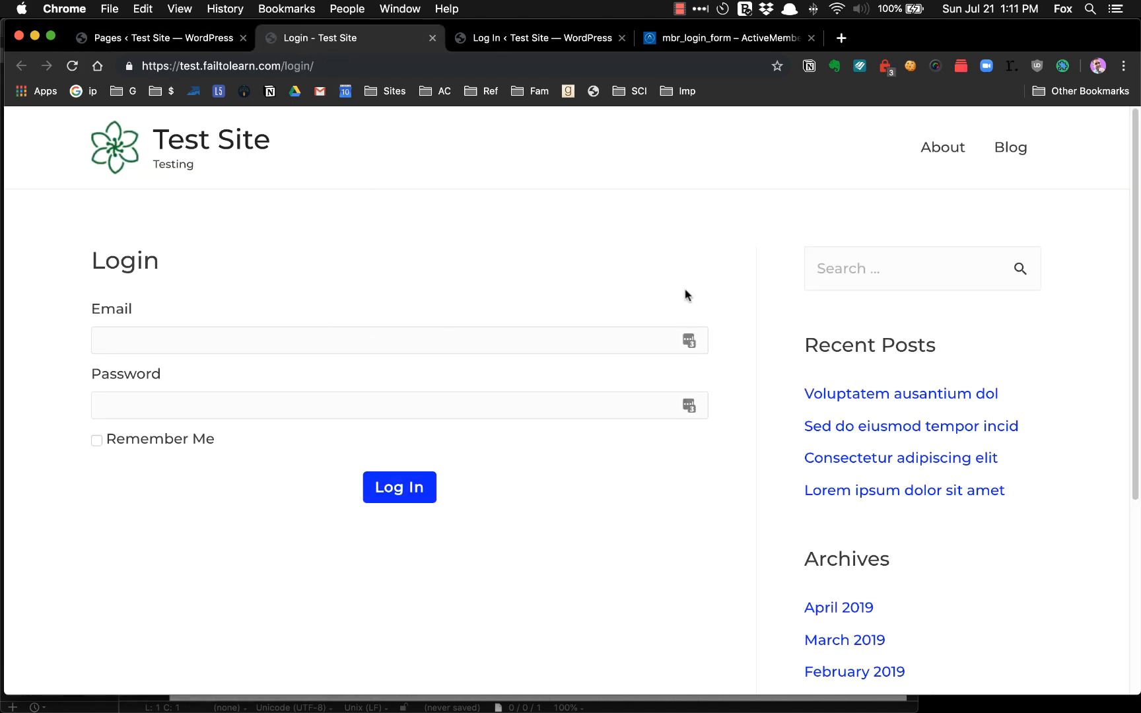
View the published Login-Elementor page from the pages list, and close both login page previews after comparing them.
click(176, 41)
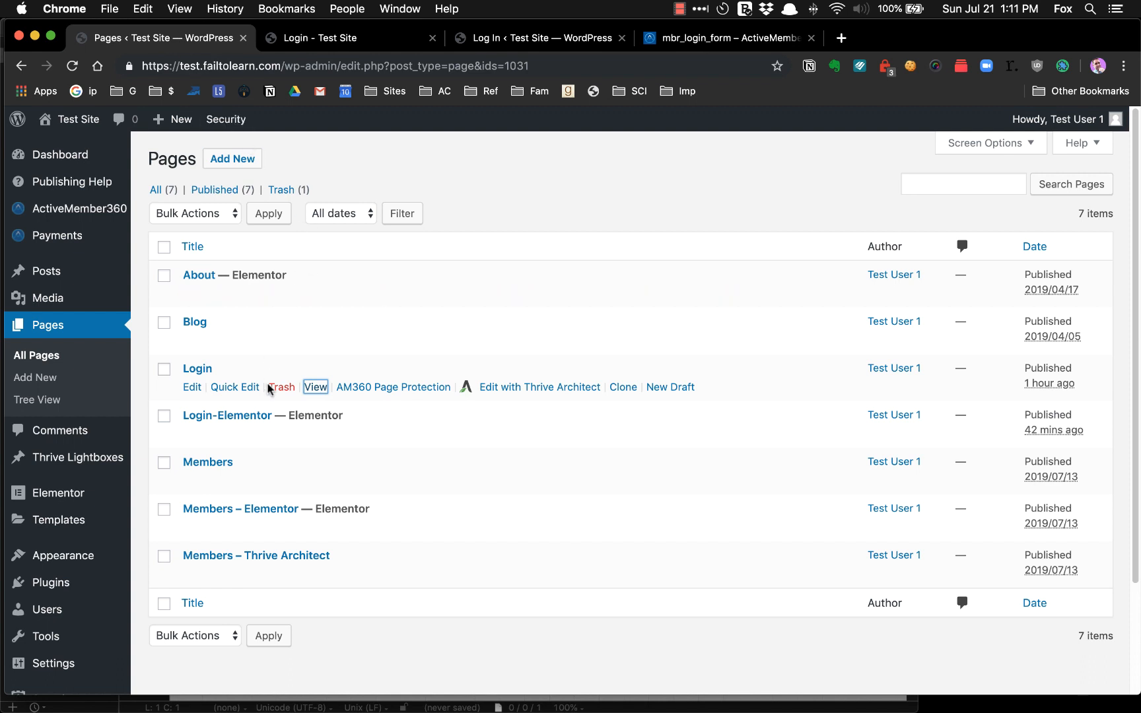
super+click(316, 434)
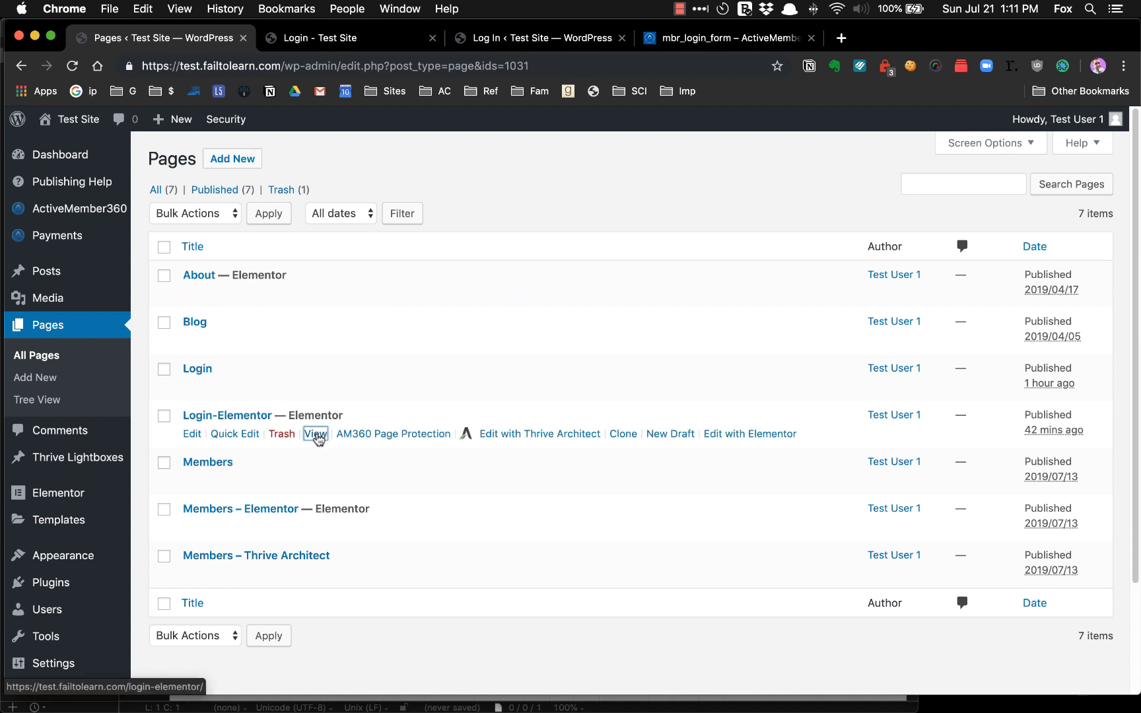
click(502, 40)
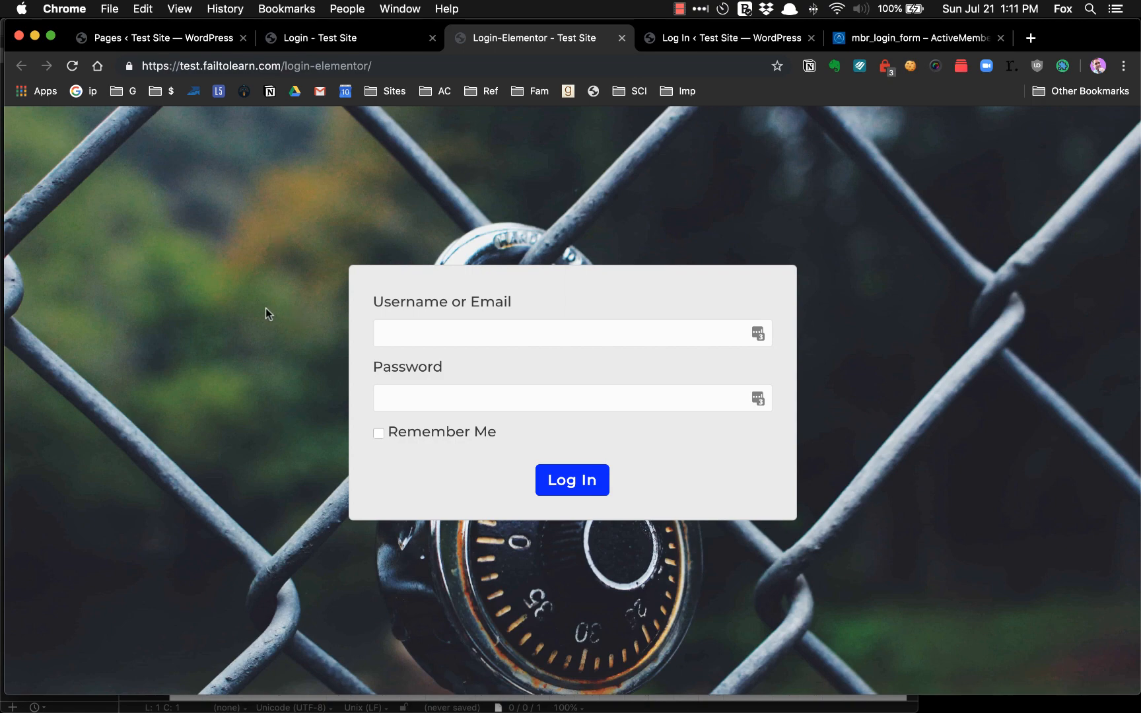
click(355, 41)
key(super+w)
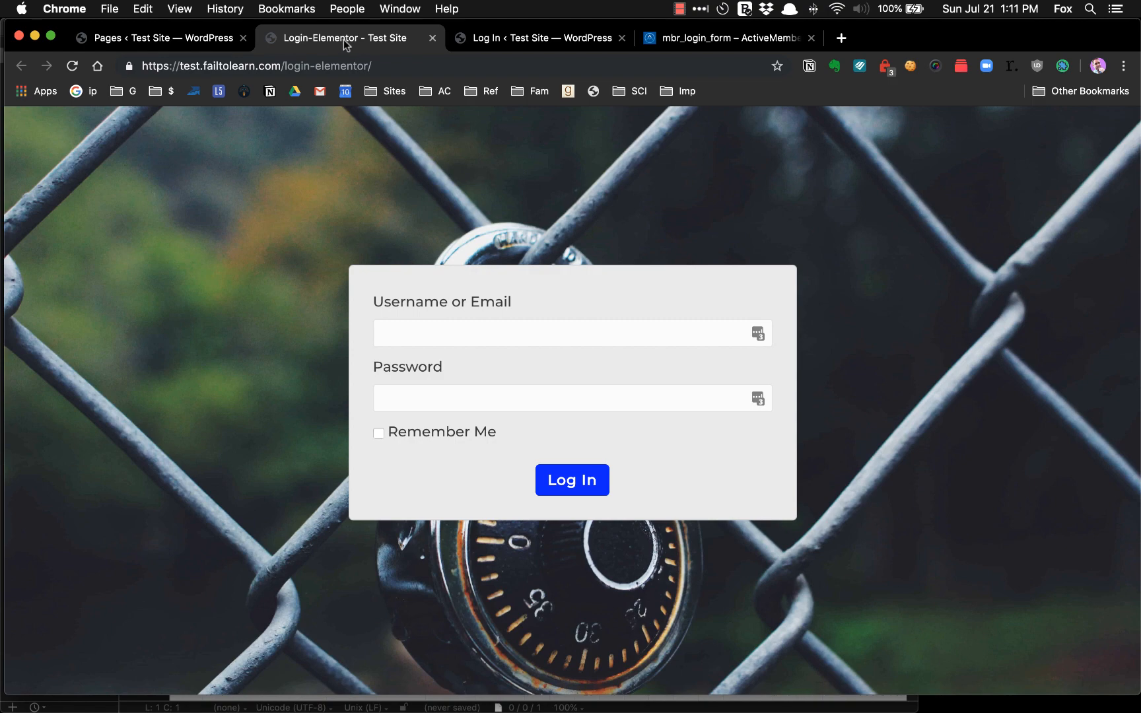
click(433, 38)
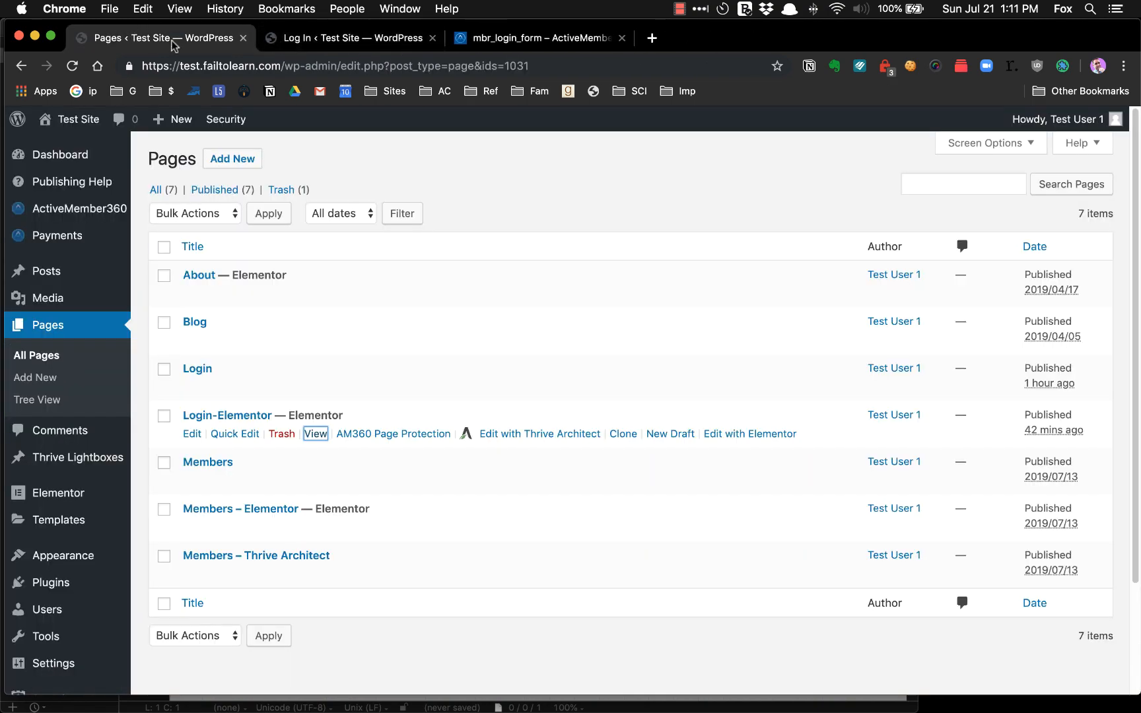
Create a new page titled Login-Architect and publish it.
click(258, 164)
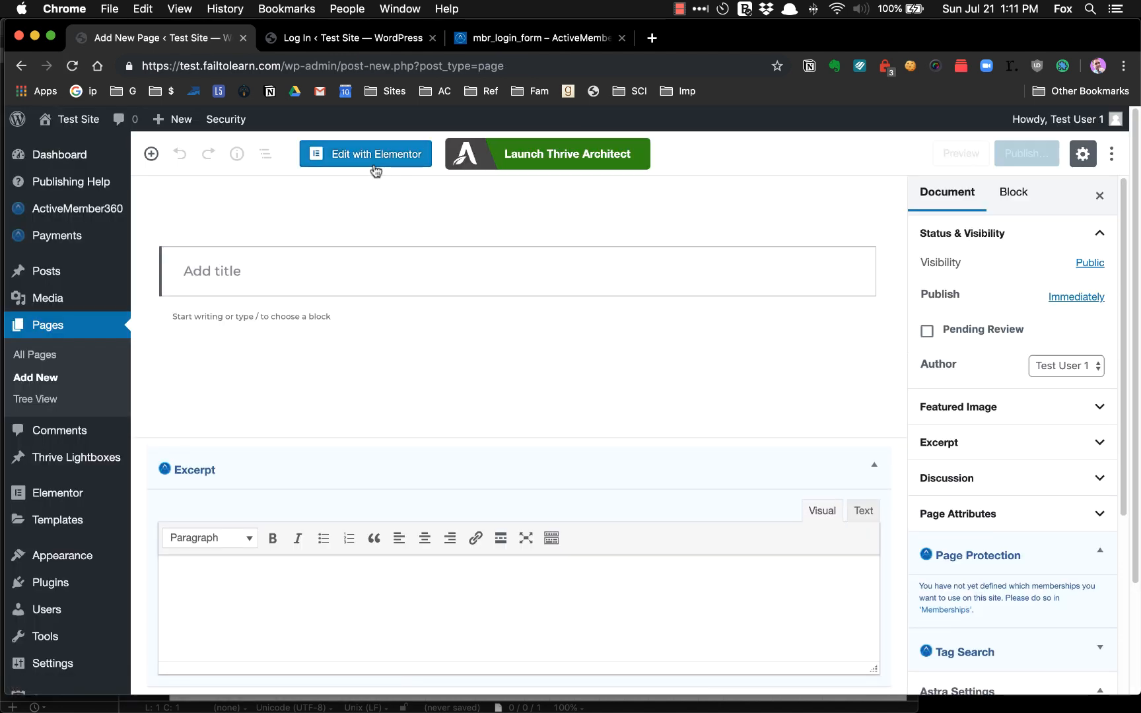
text(Login-Architect)
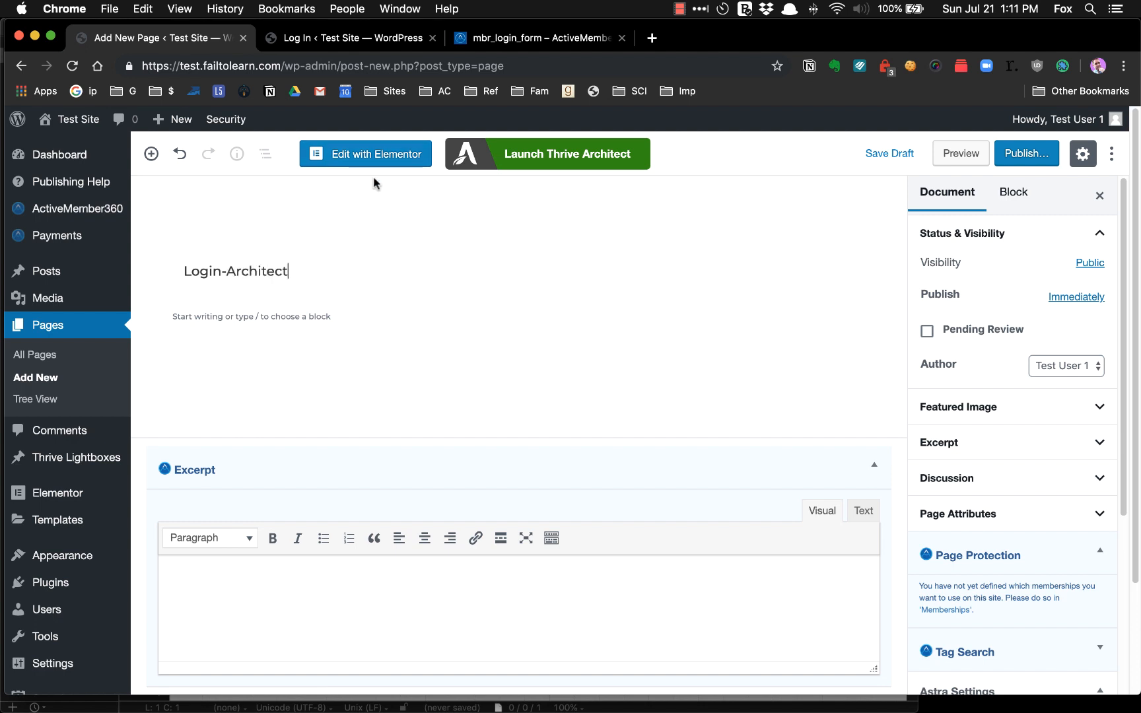
click(1018, 157)
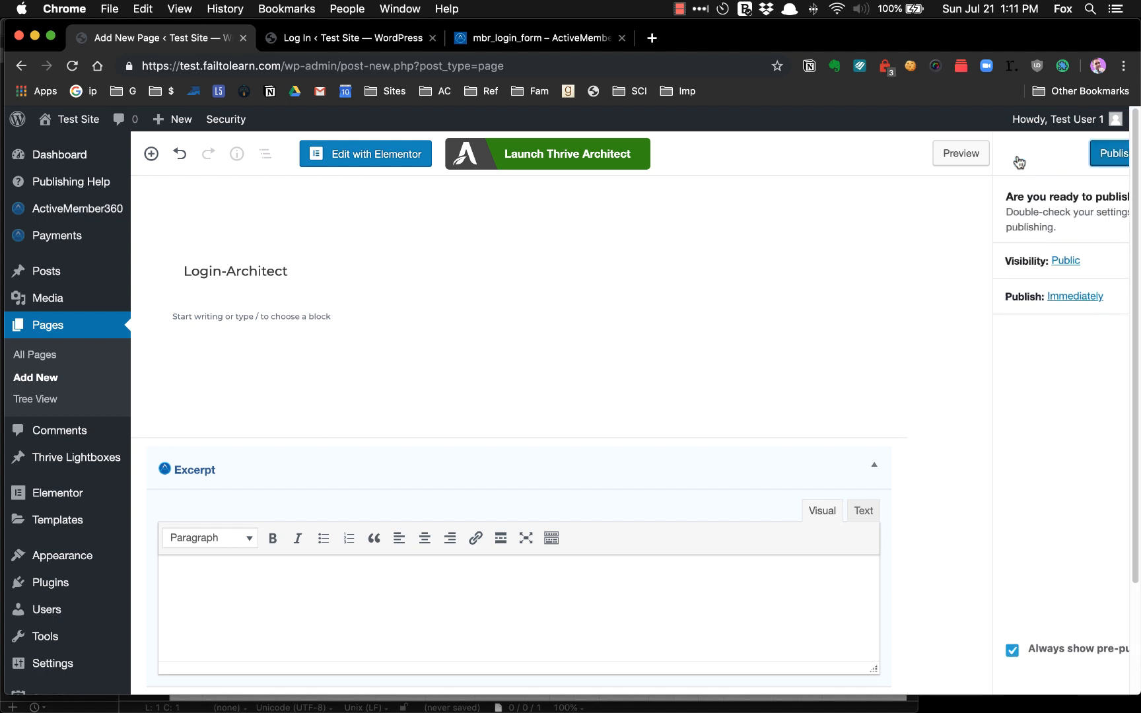
click(1026, 153)
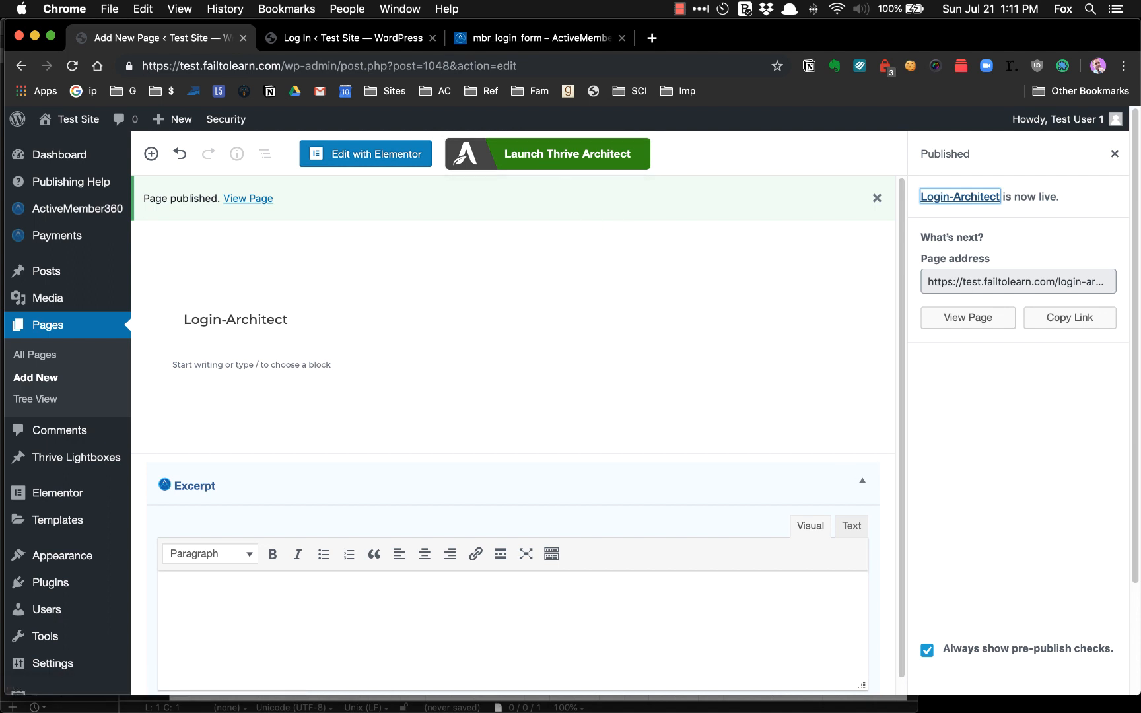
click(1115, 155)
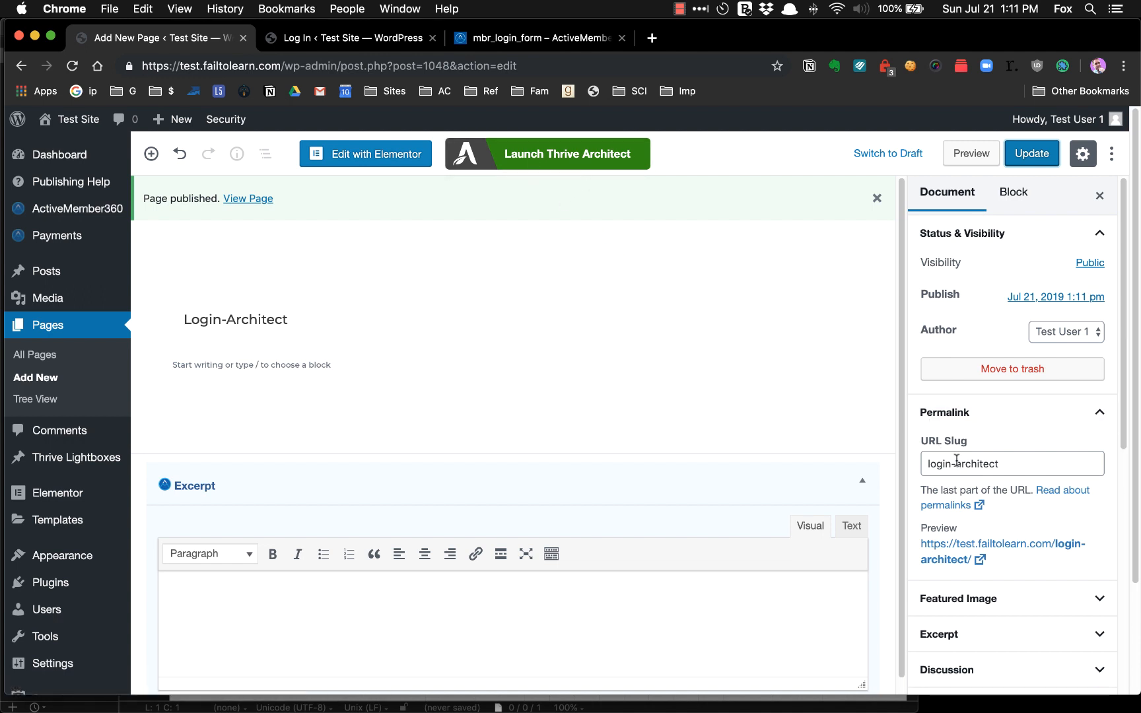
Set the page's Astra sidebar option to No Sidebar, update the page and open it in Thrive Architect.
scroll(957, 460, down, 10)
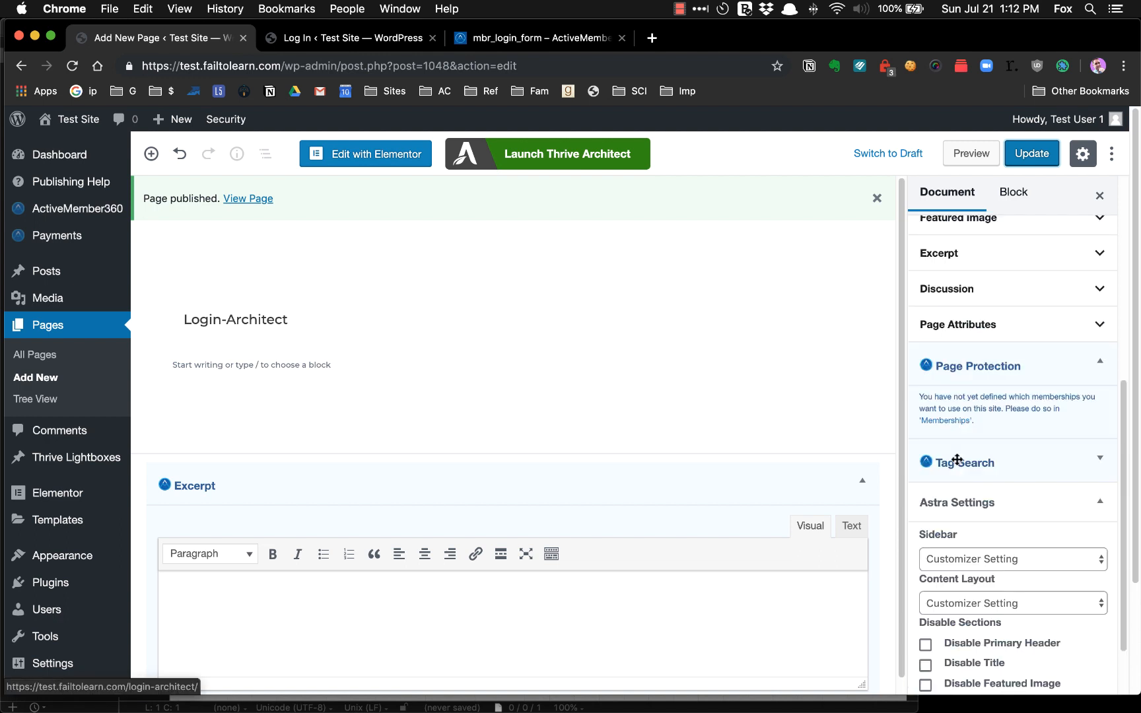
scroll(957, 459, down, 1)
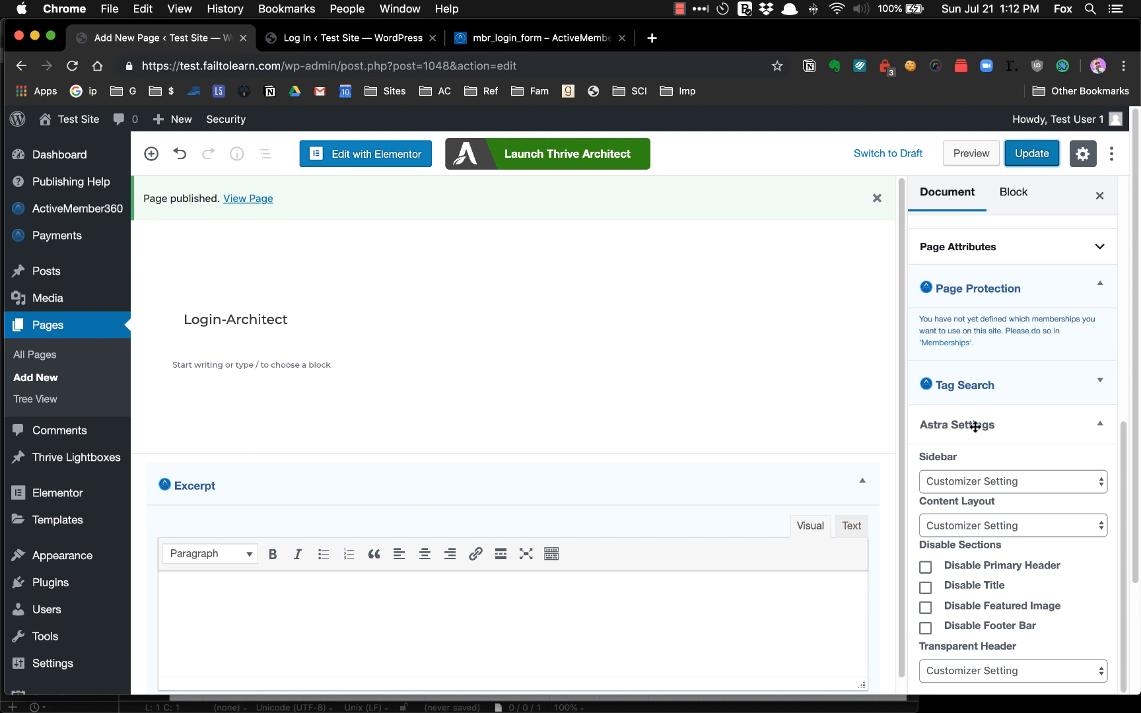
scroll(975, 426, down, 2)
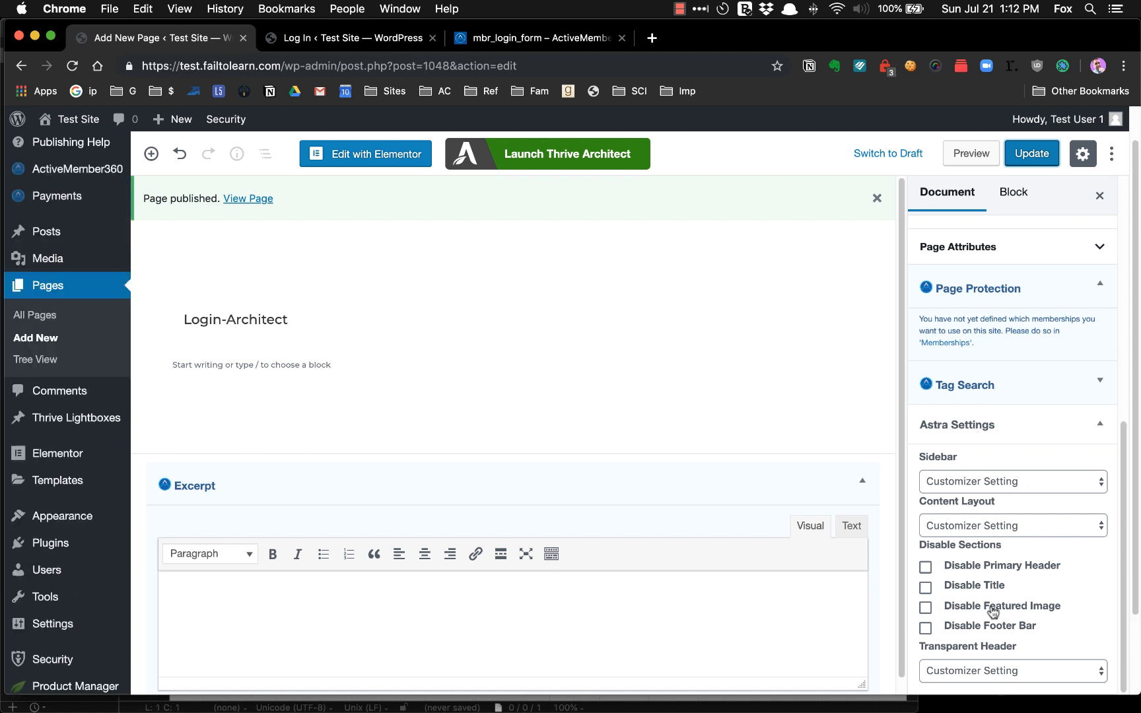
click(980, 480)
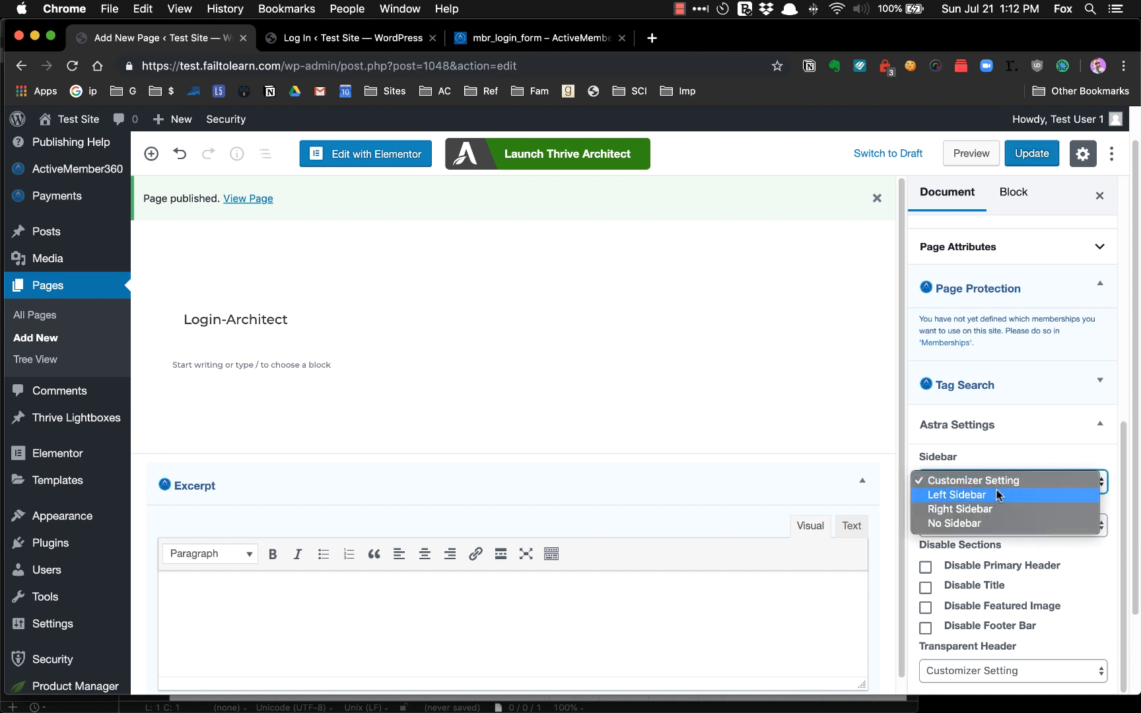
click(980, 522)
click(1031, 154)
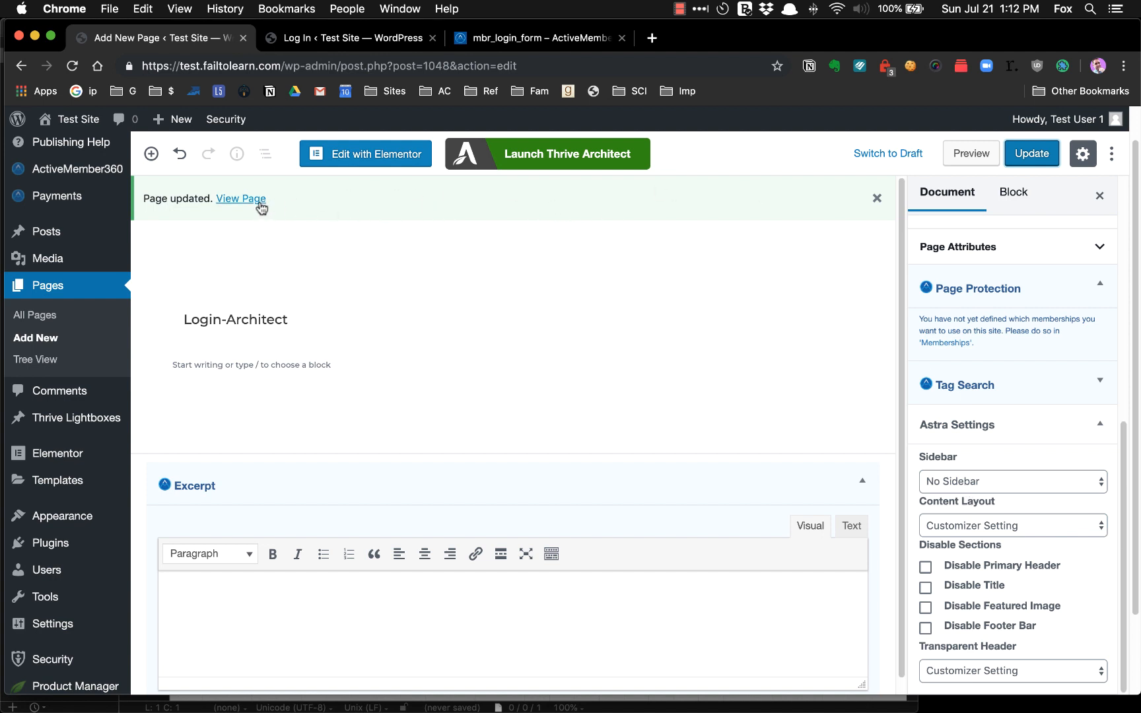
click(547, 157)
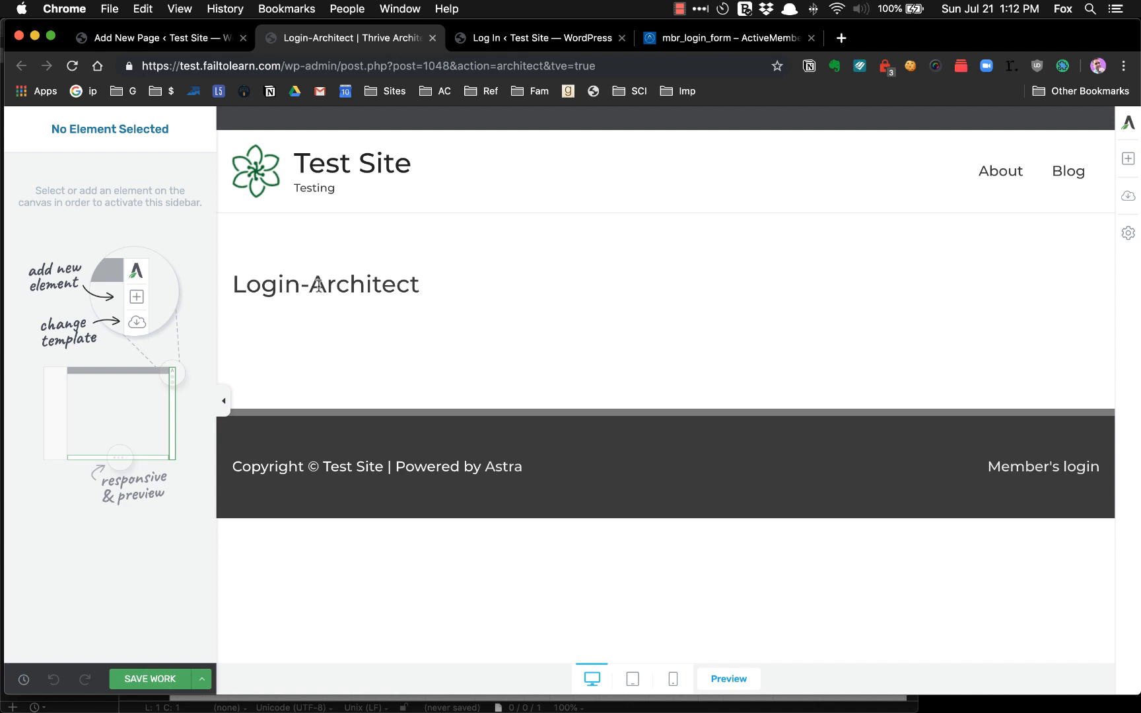
Disable the page title in the WordPress editor's Astra settings, update the page and reload it in Thrive Architect.
click(152, 38)
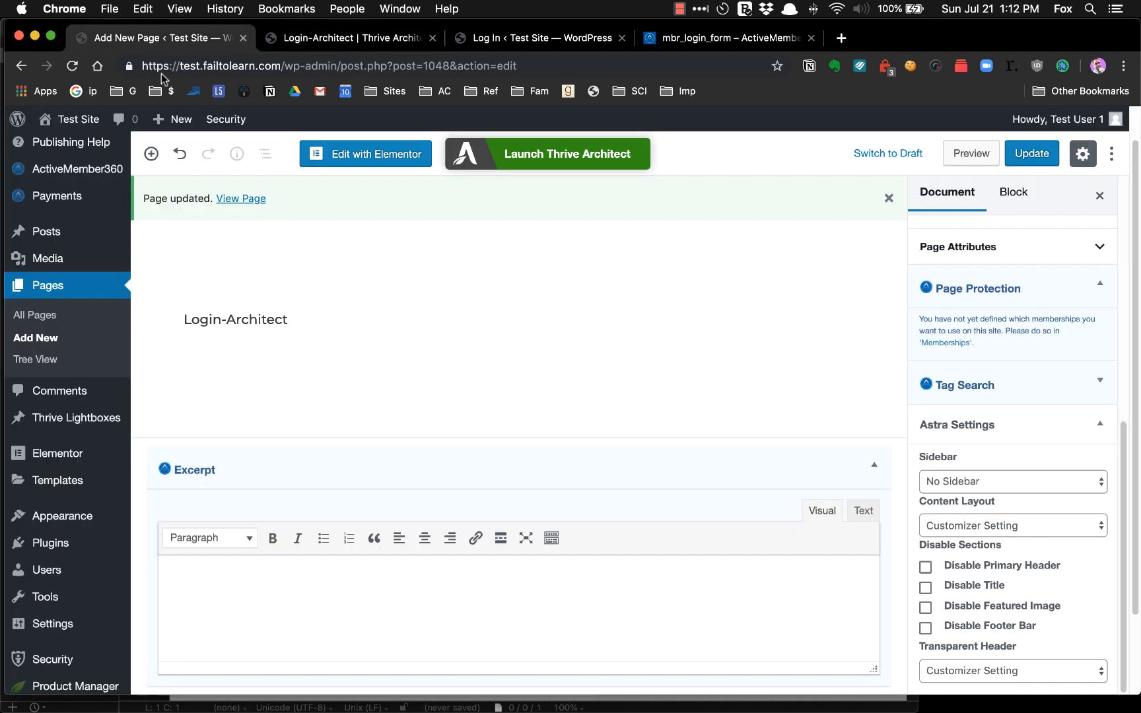
click(925, 587)
click(1031, 153)
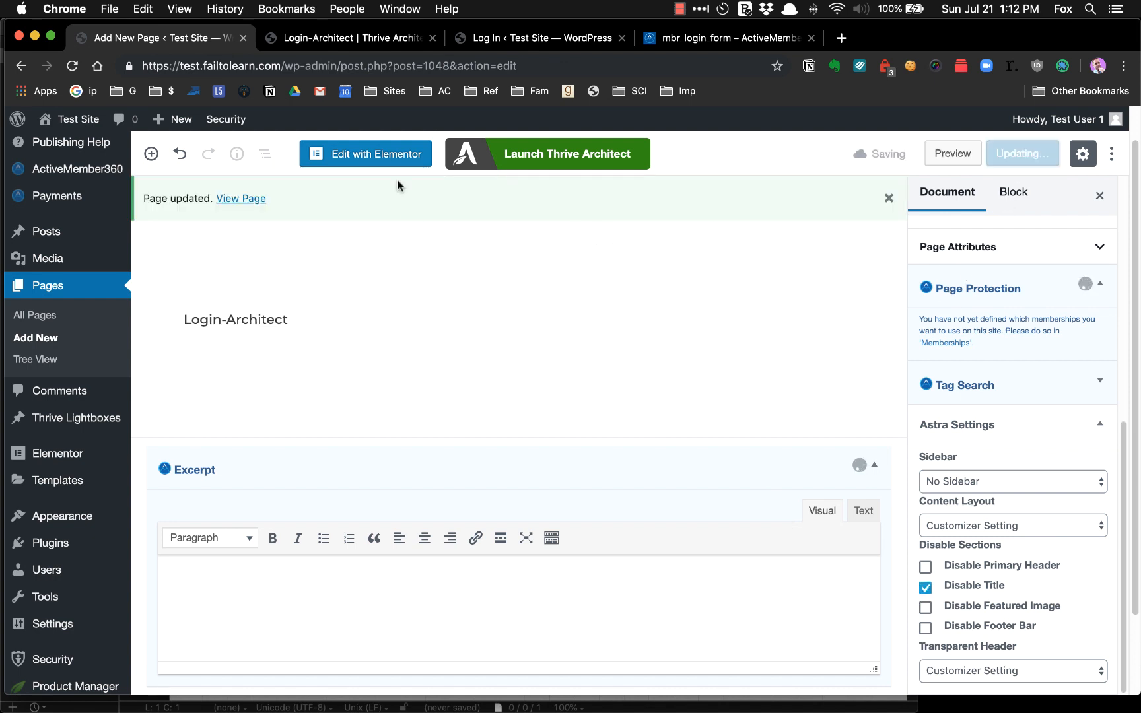
click(332, 39)
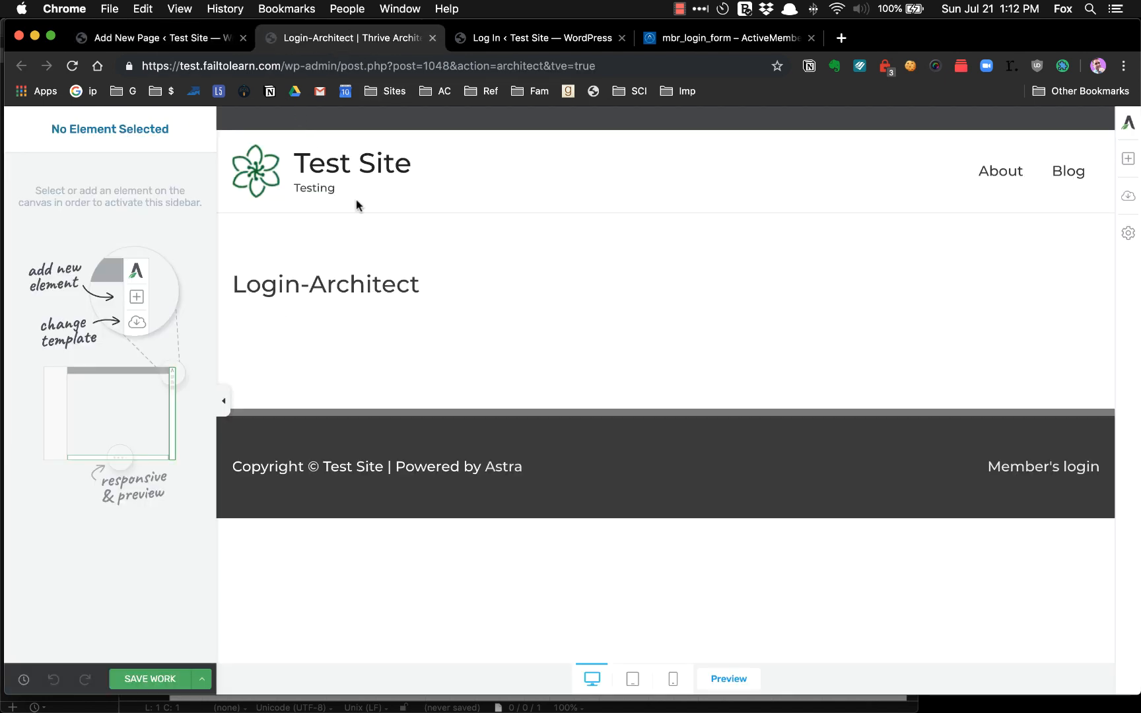
key(super+r)
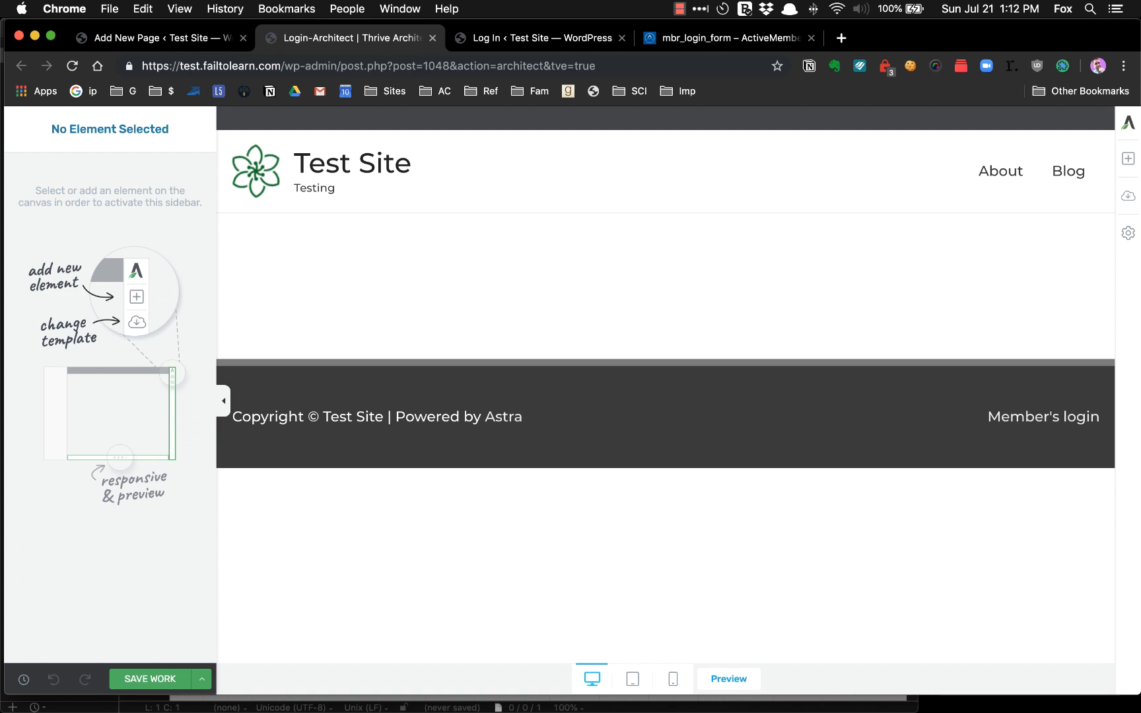
Add a Content Box element to the empty page area between the header and the footer.
click(1128, 161)
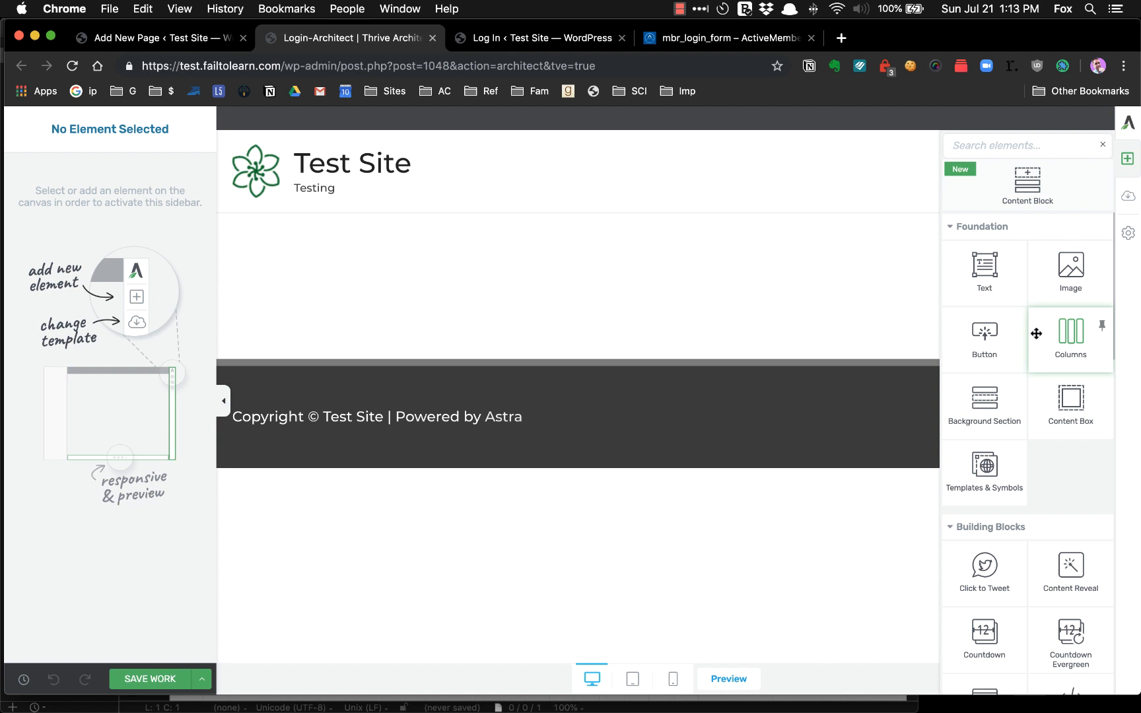
scroll(1036, 334, down, 1)
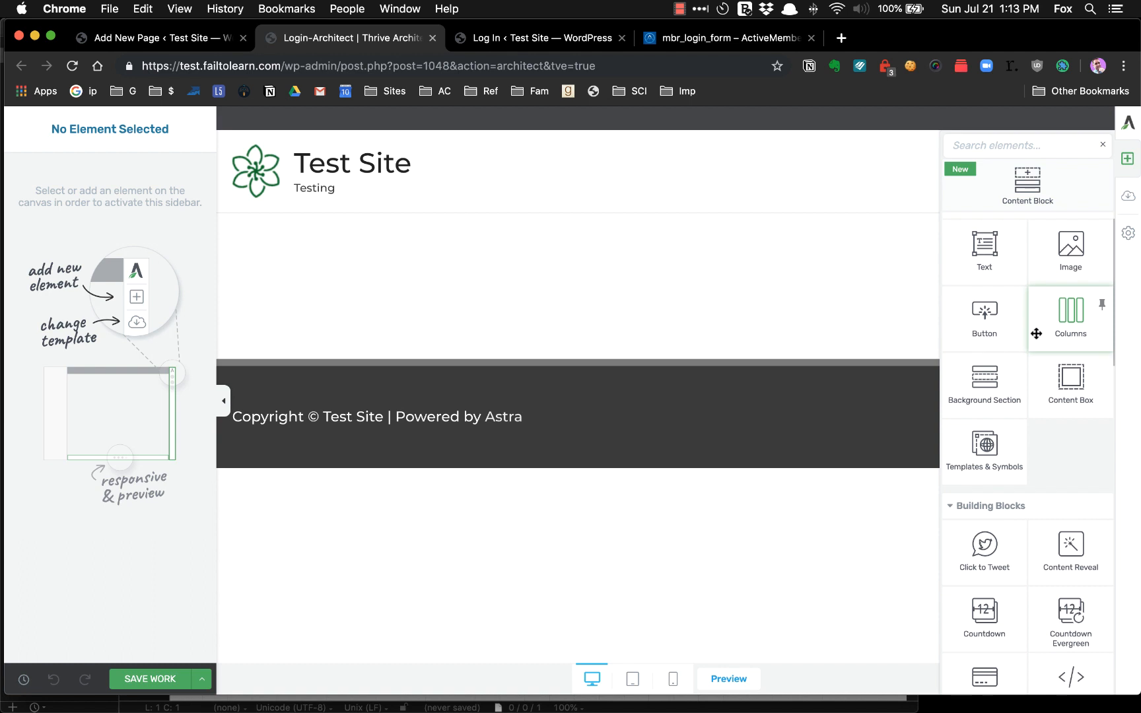
click(1072, 382)
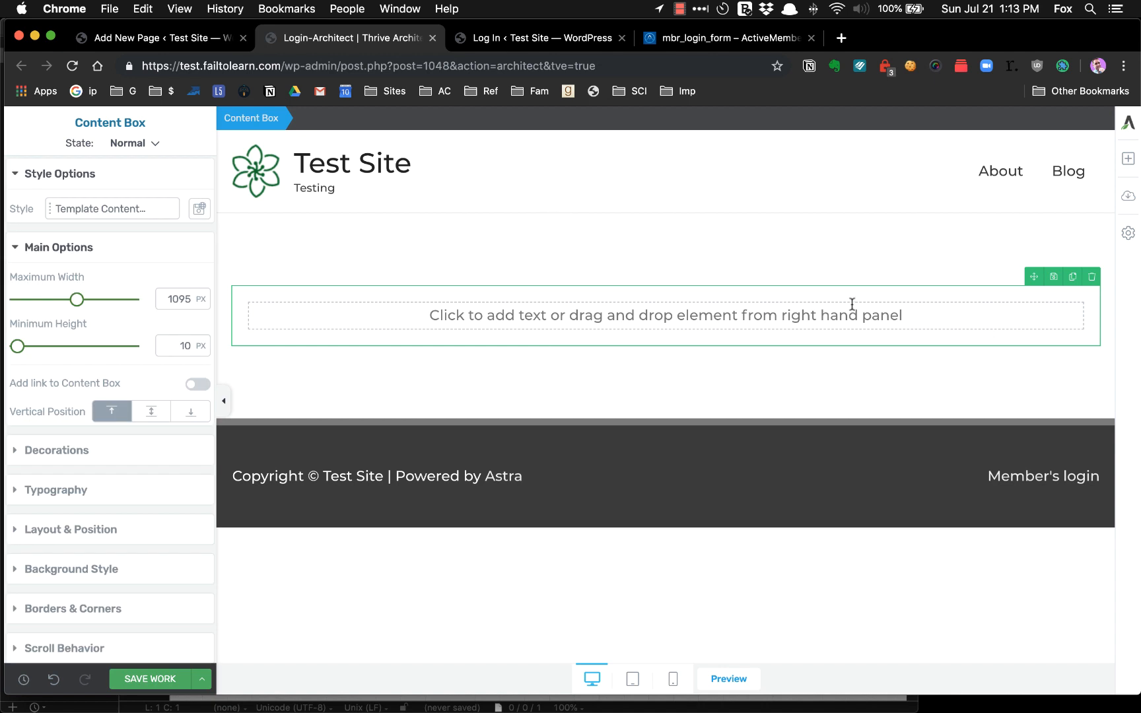
click(1129, 159)
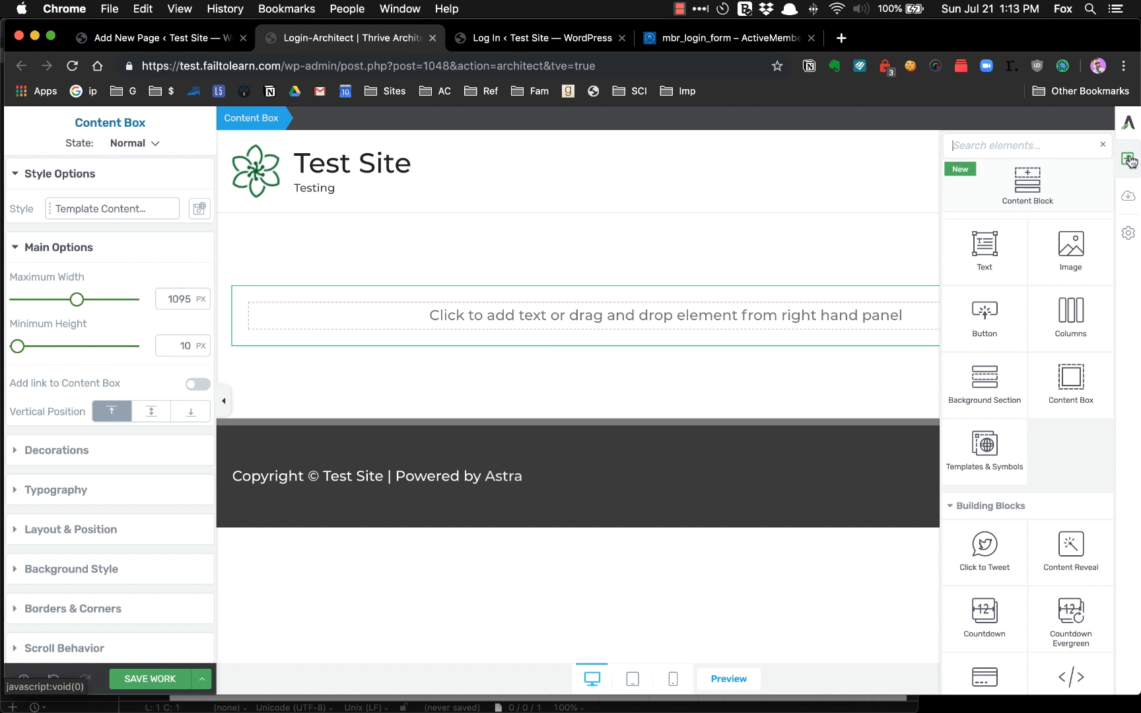
click(607, 258)
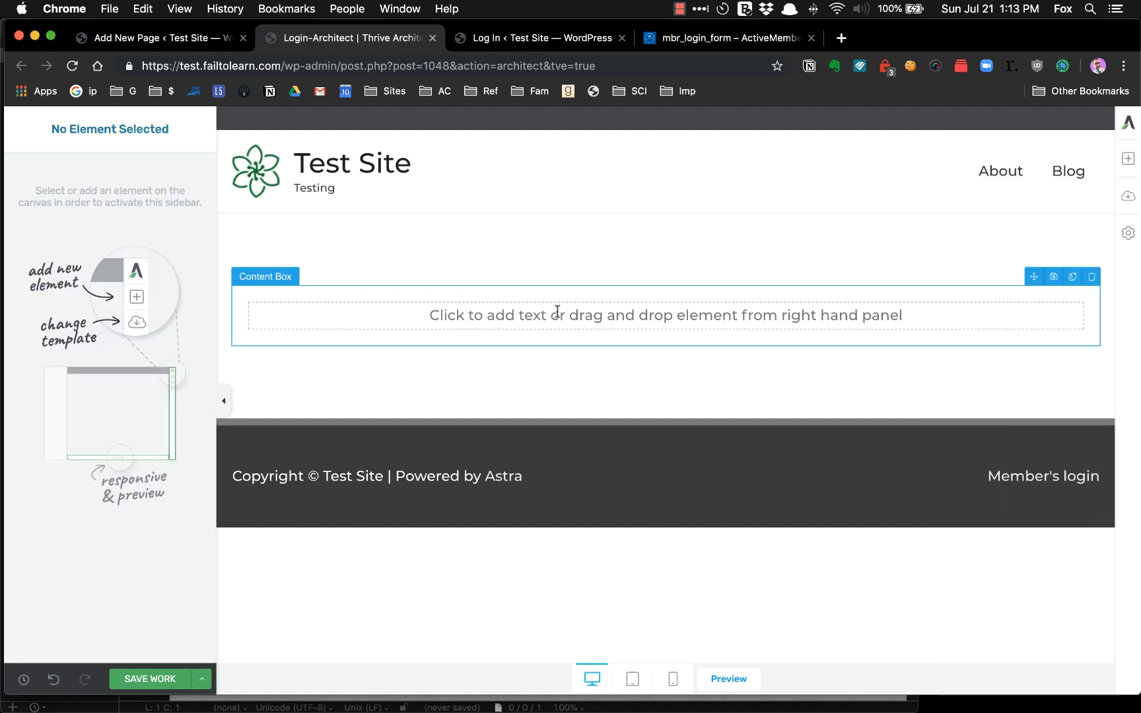
Add the shortcode [mbr_login_form force_display='yes'] as text inside the content box.
click(516, 317)
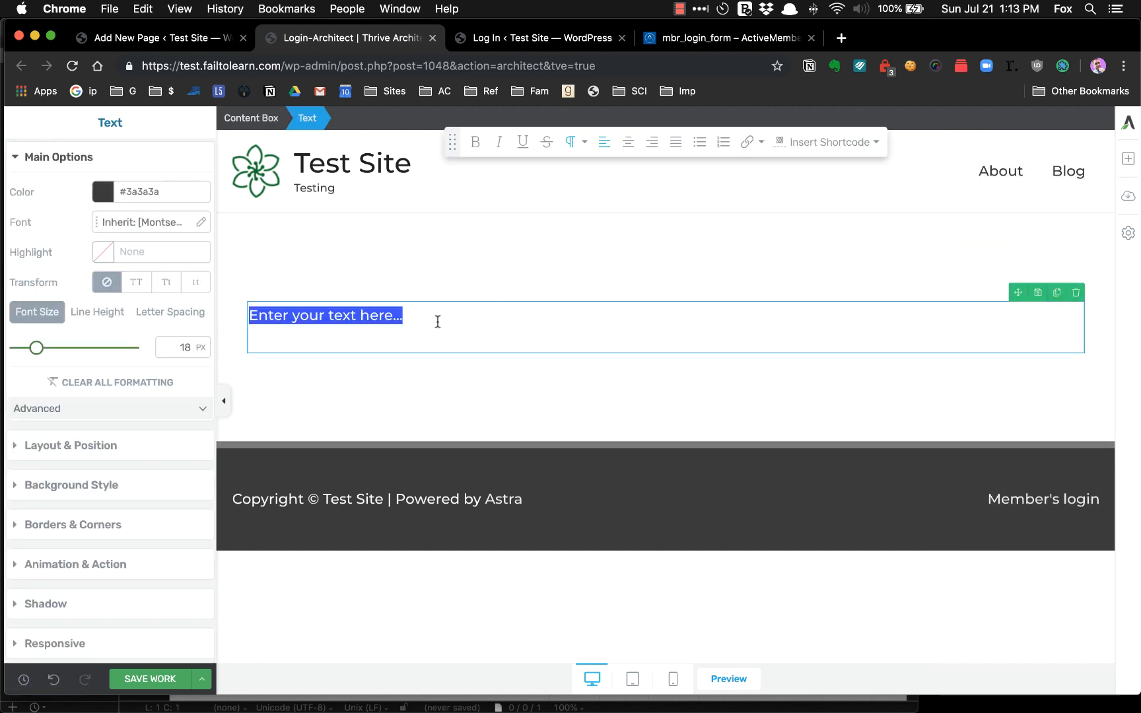
text([mbr_login_form force_display='yes'])
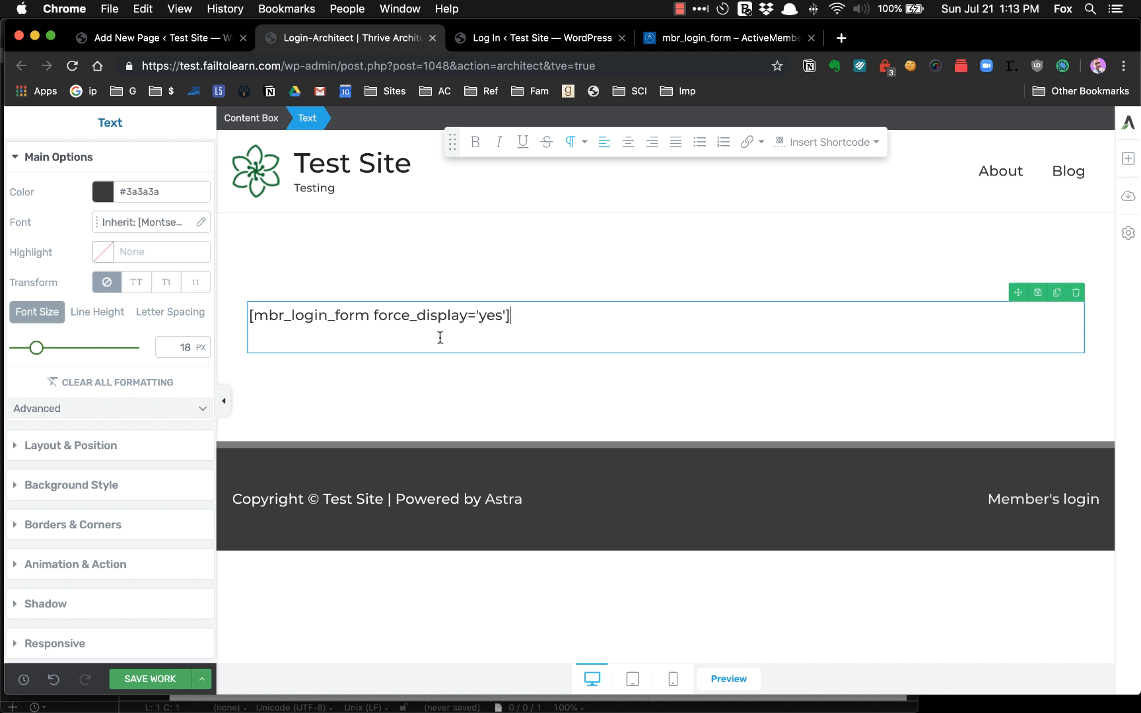
click(626, 243)
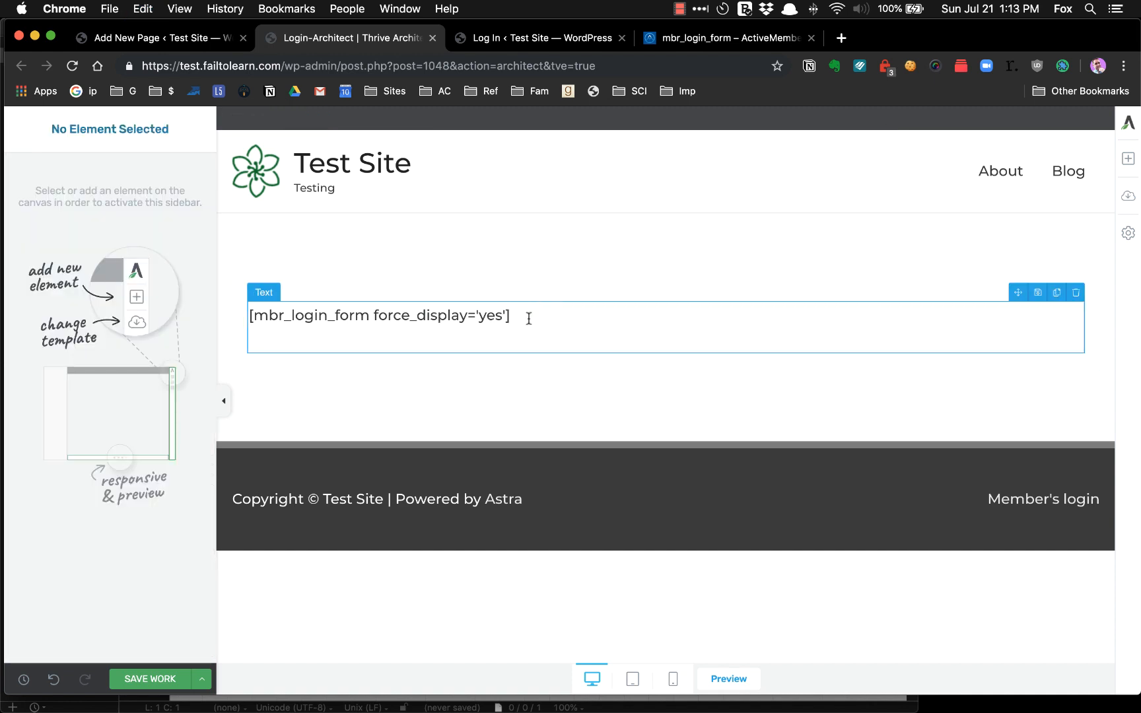
Save the Login-Architect page and preview the login form in a new browser tab.
click(562, 296)
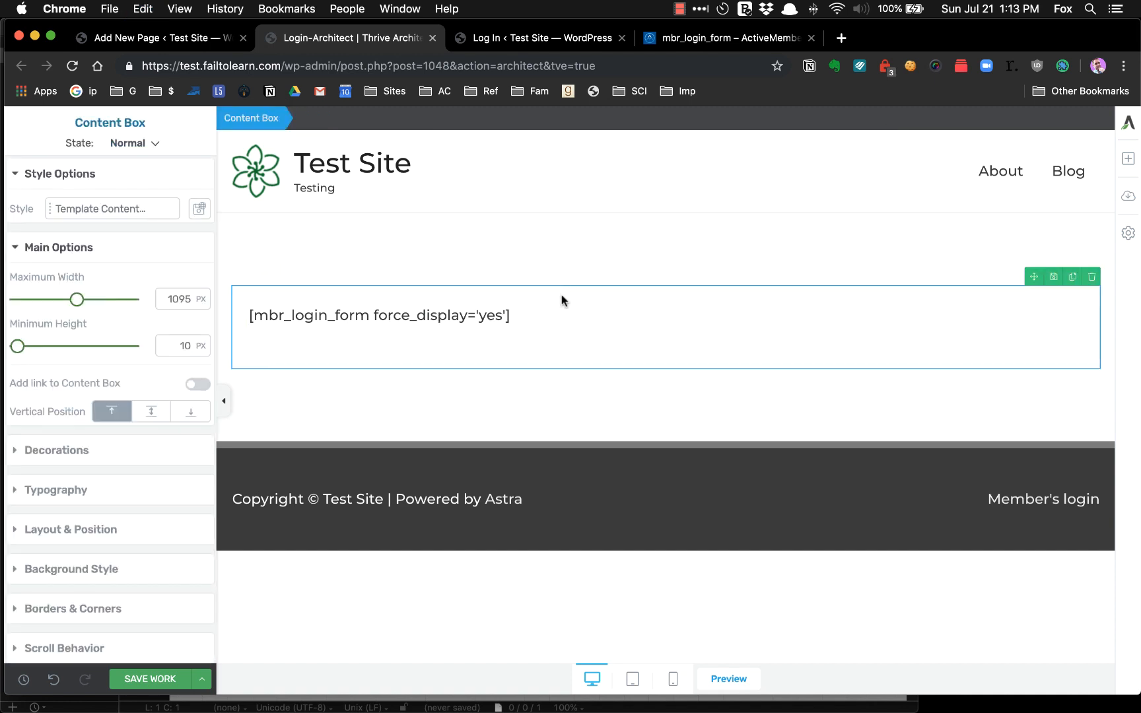
click(136, 680)
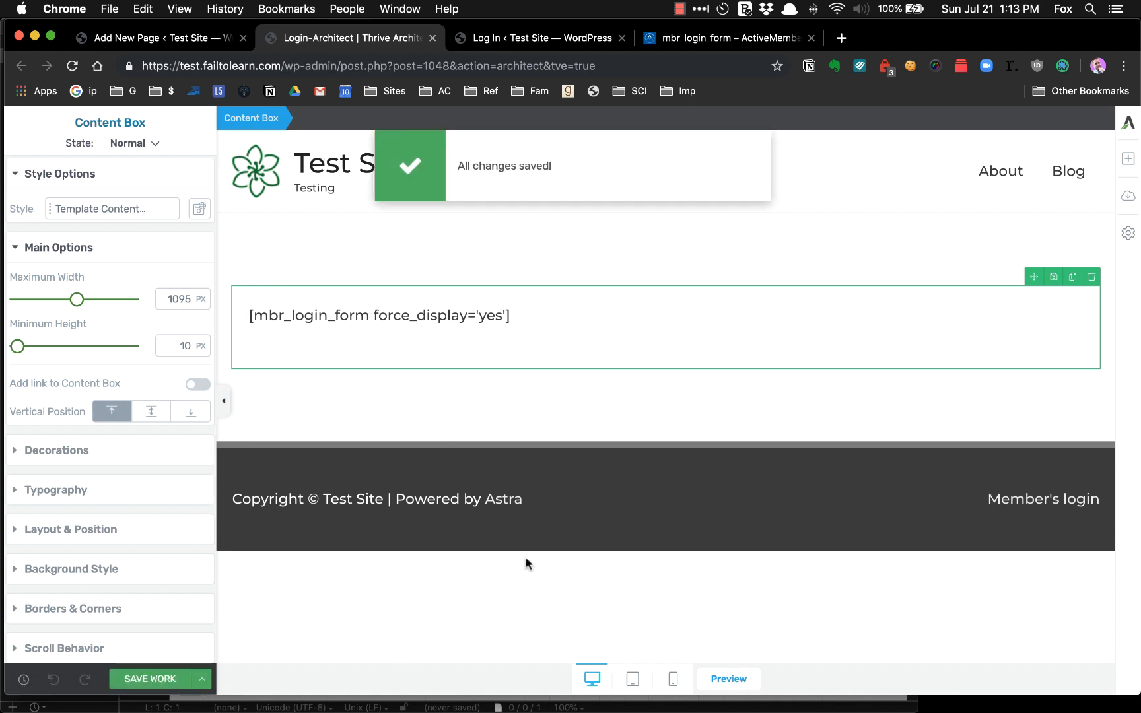
click(729, 679)
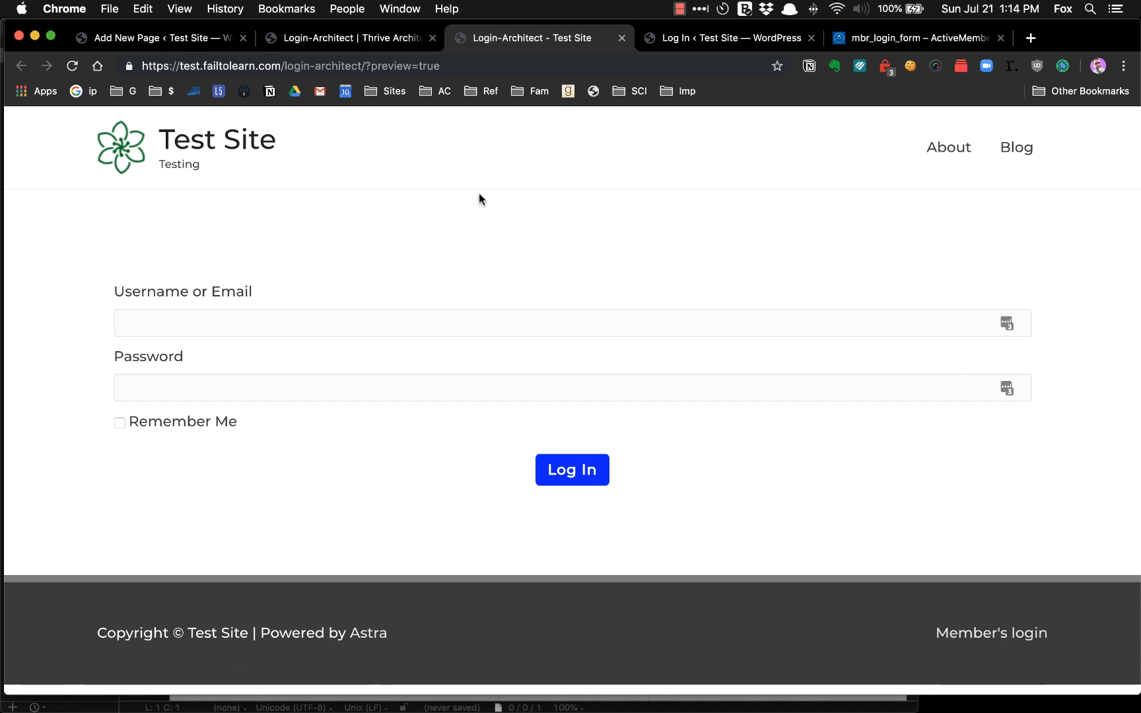
Back in the Thrive Architect editor, set the content box's maximum width to 600 px.
click(359, 40)
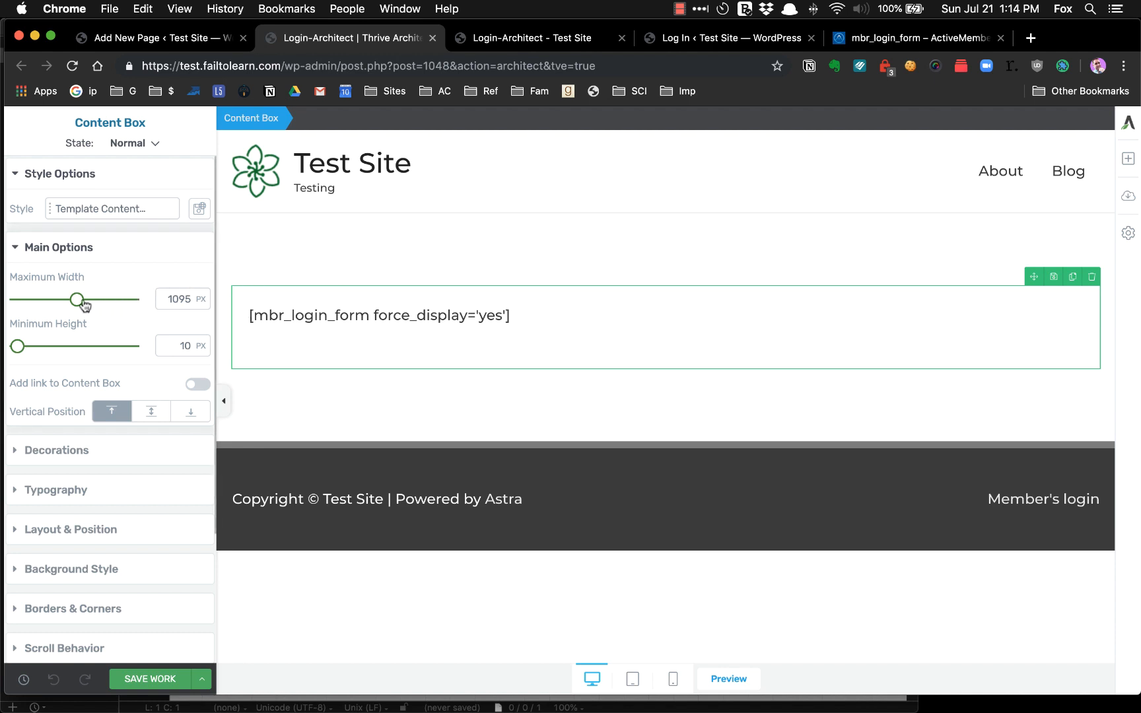
drag(76, 302, 64, 302)
double_click(182, 302)
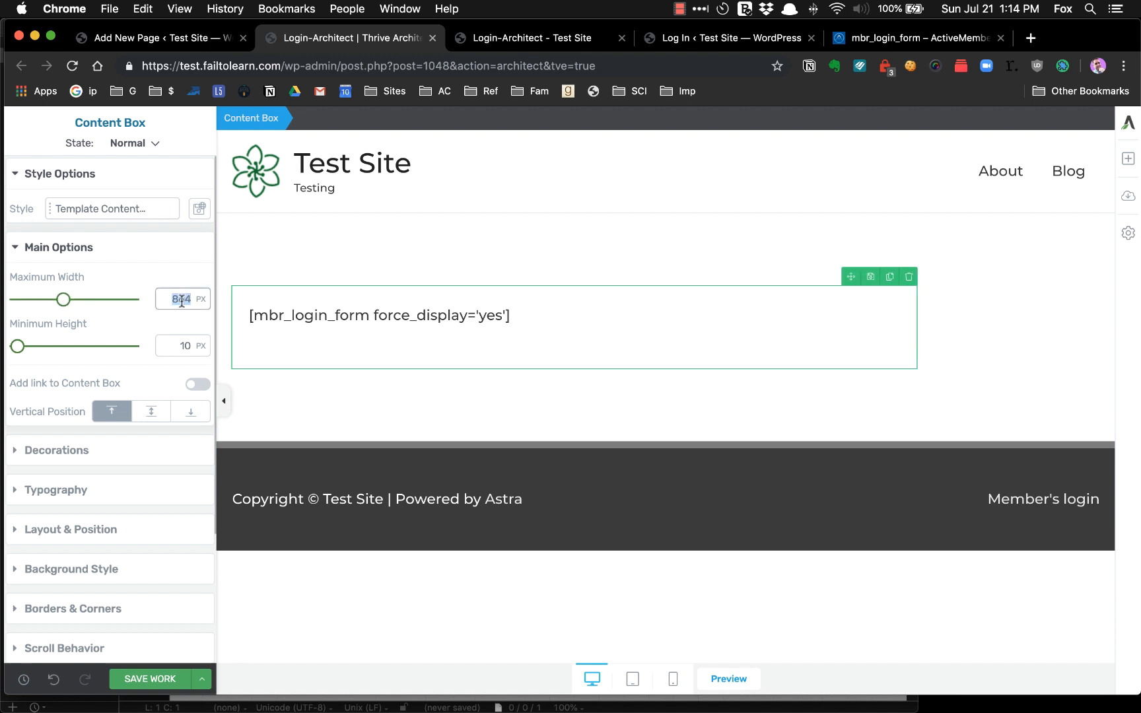
text(600)
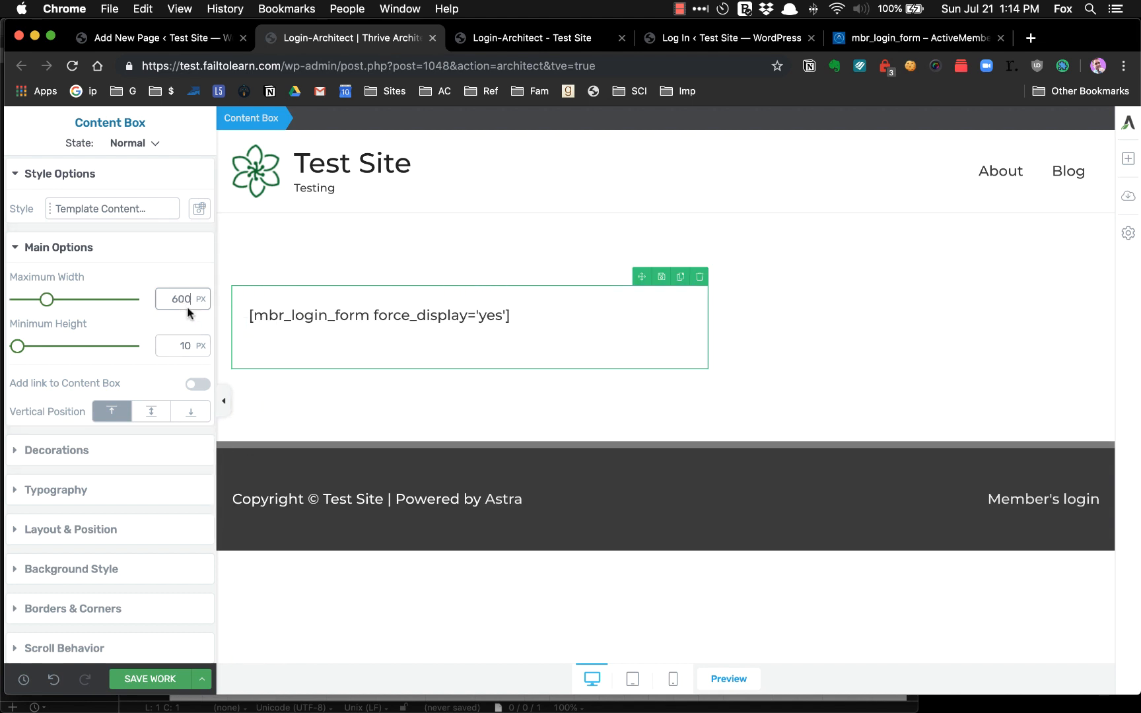
scroll(131, 307, down, 2)
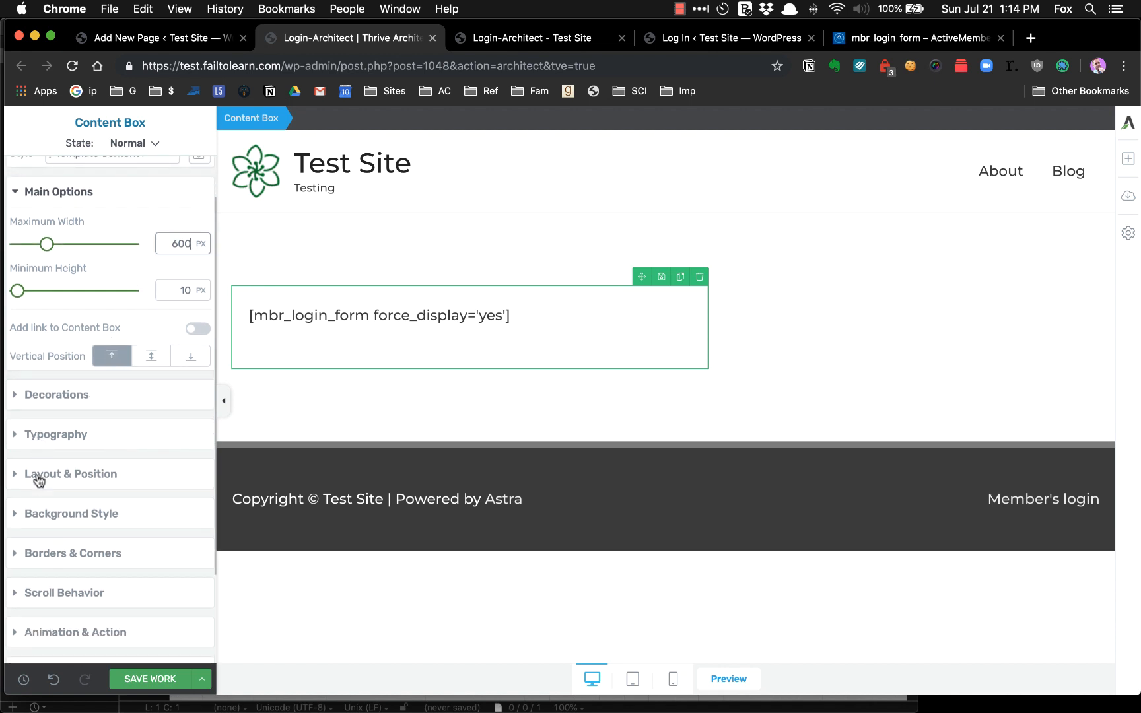
Center-align the content box on the page through its layout and position settings.
click(23, 477)
scroll(67, 340, down, 5)
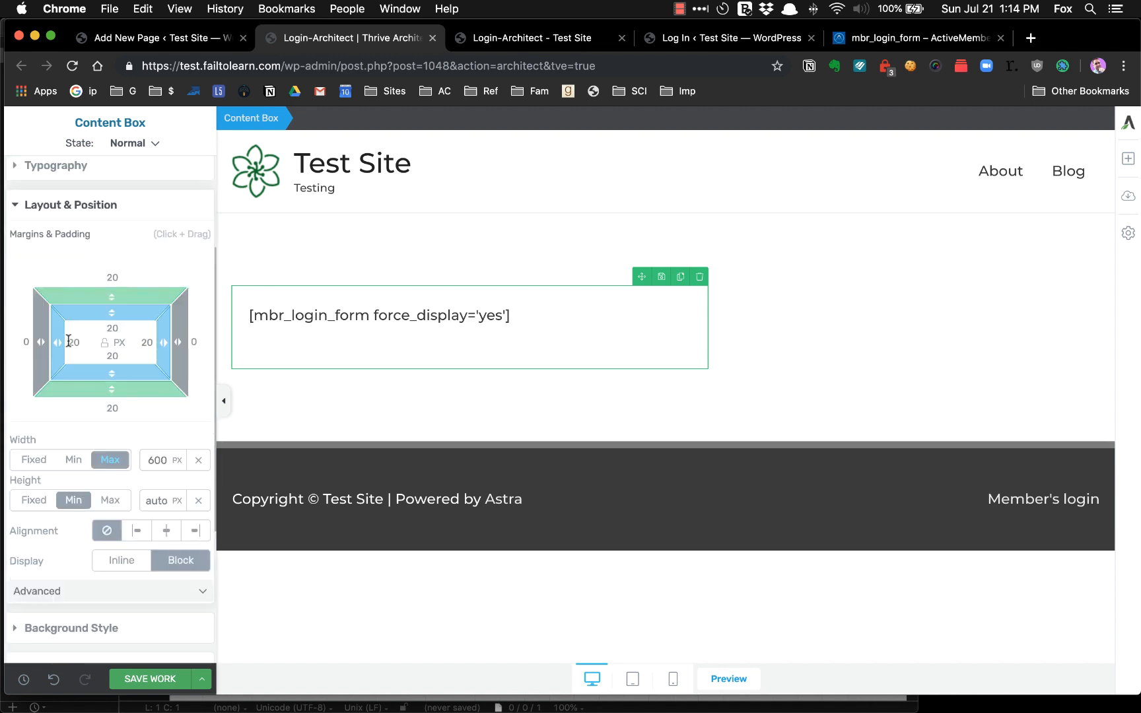
click(165, 532)
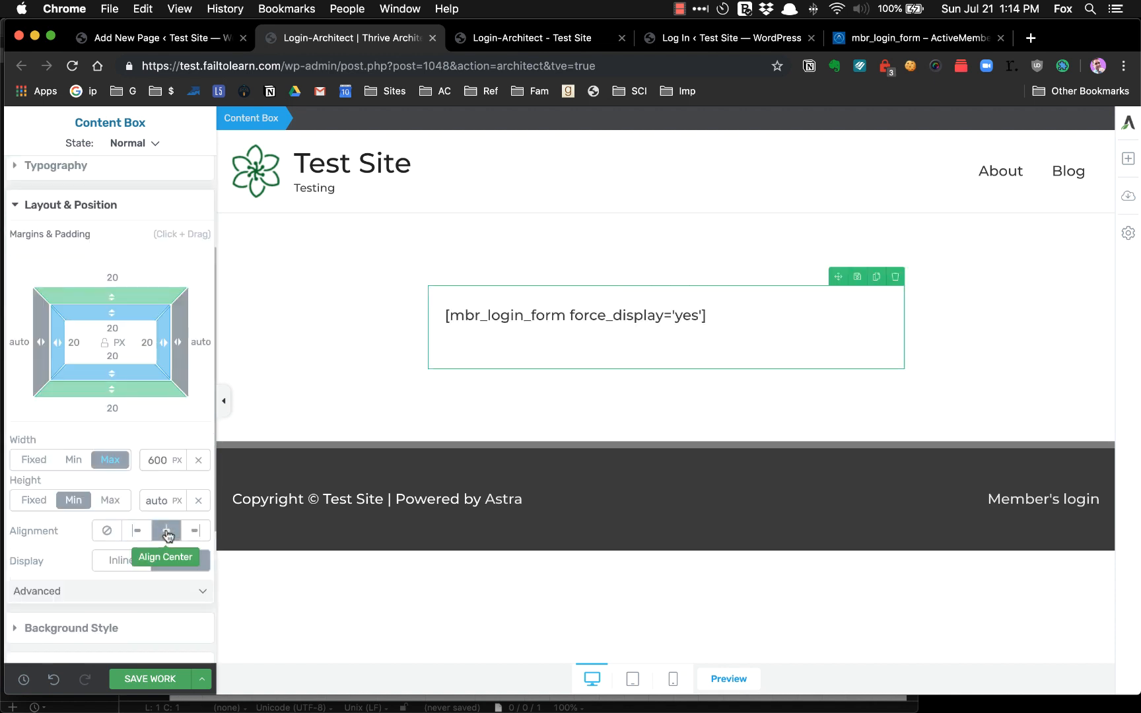
Save the page, close the outdated Login-Architect preview and open a fresh preview of the saved version.
click(155, 679)
click(621, 38)
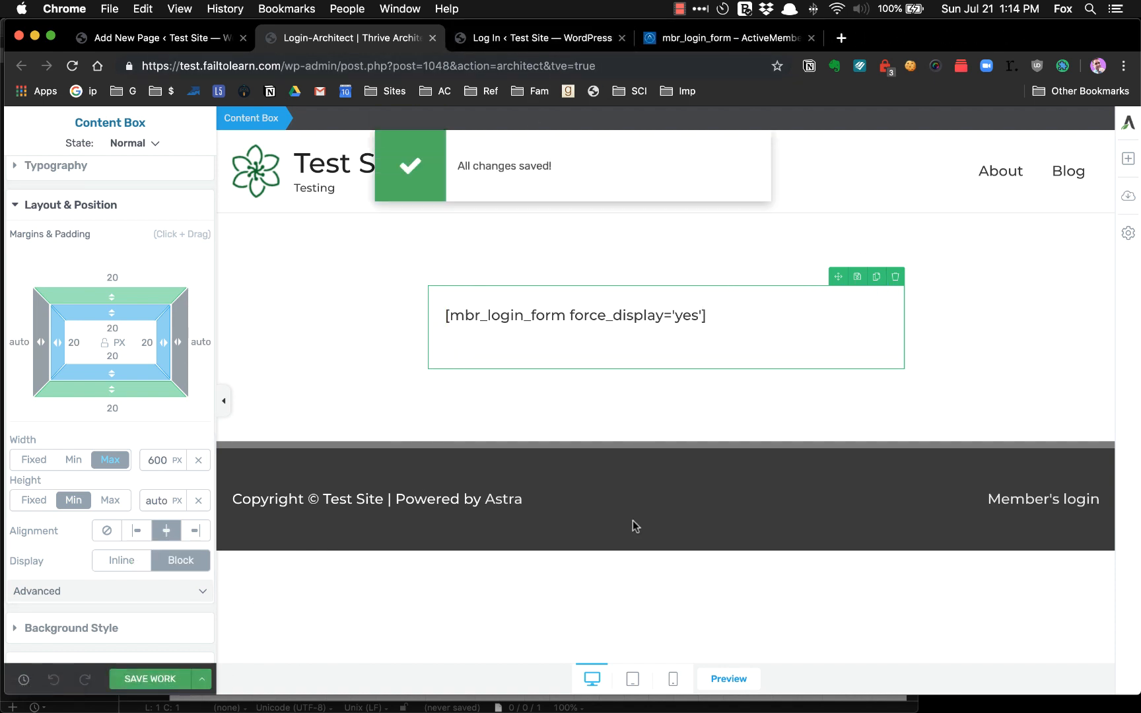
click(725, 679)
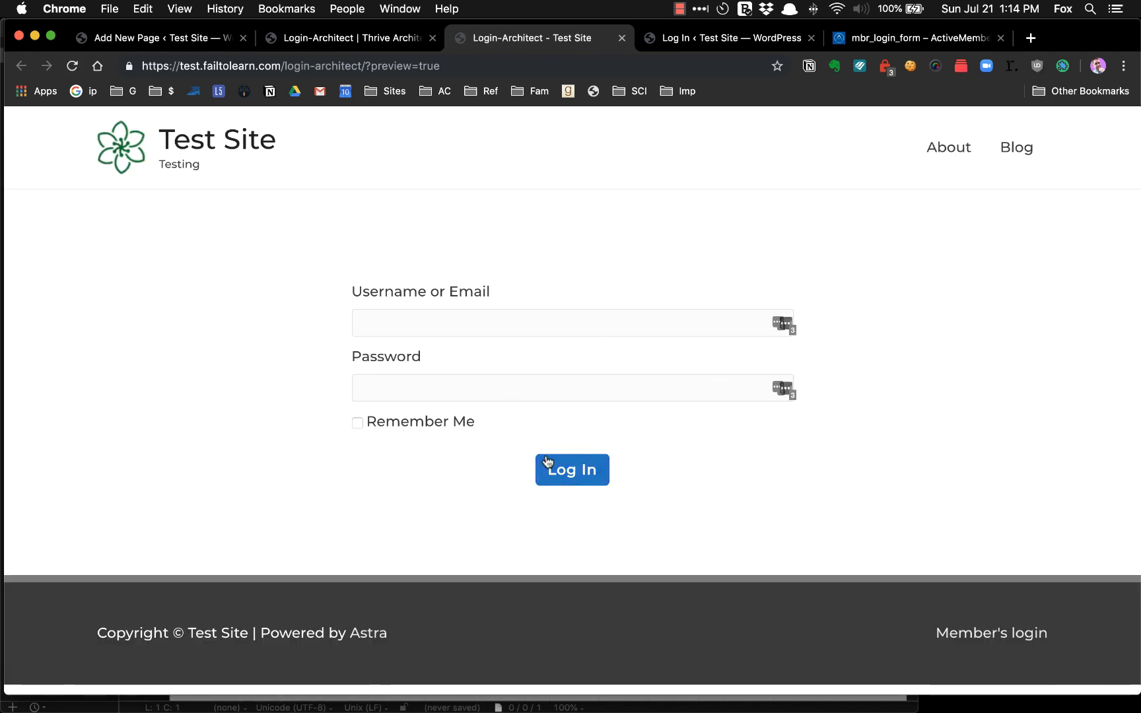
Back in the Thrive Architect editor, give the content box a 1 px solid border in grey #939393 and 9 px rounded corners.
click(338, 38)
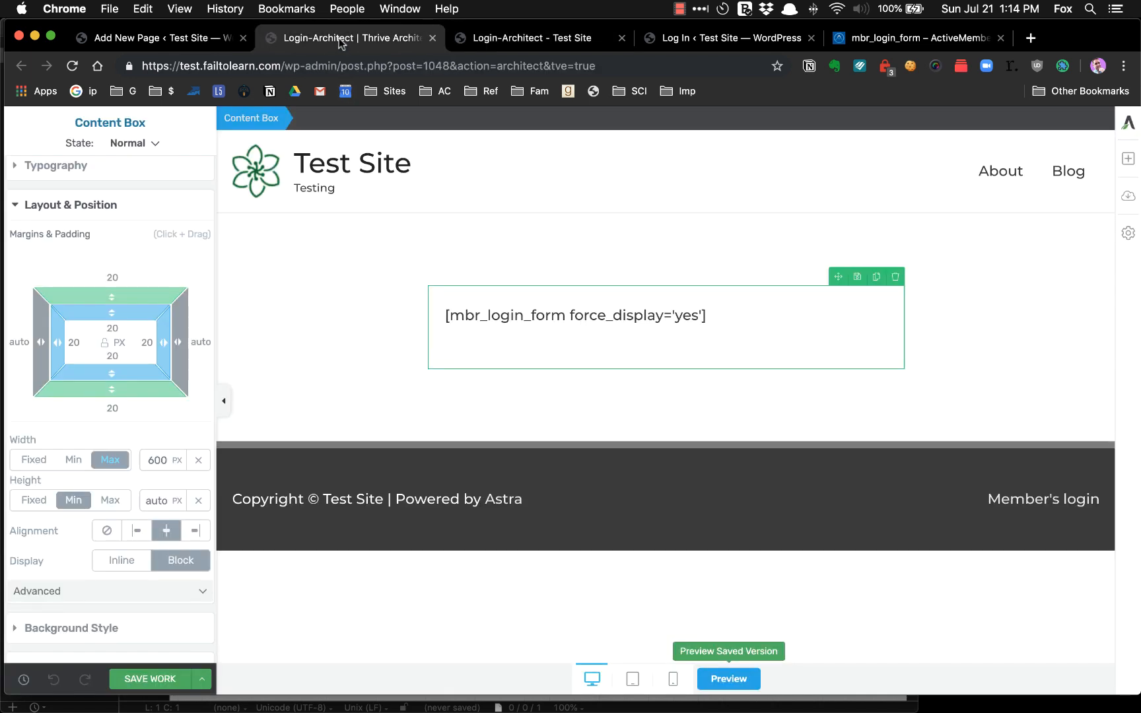
click(140, 209)
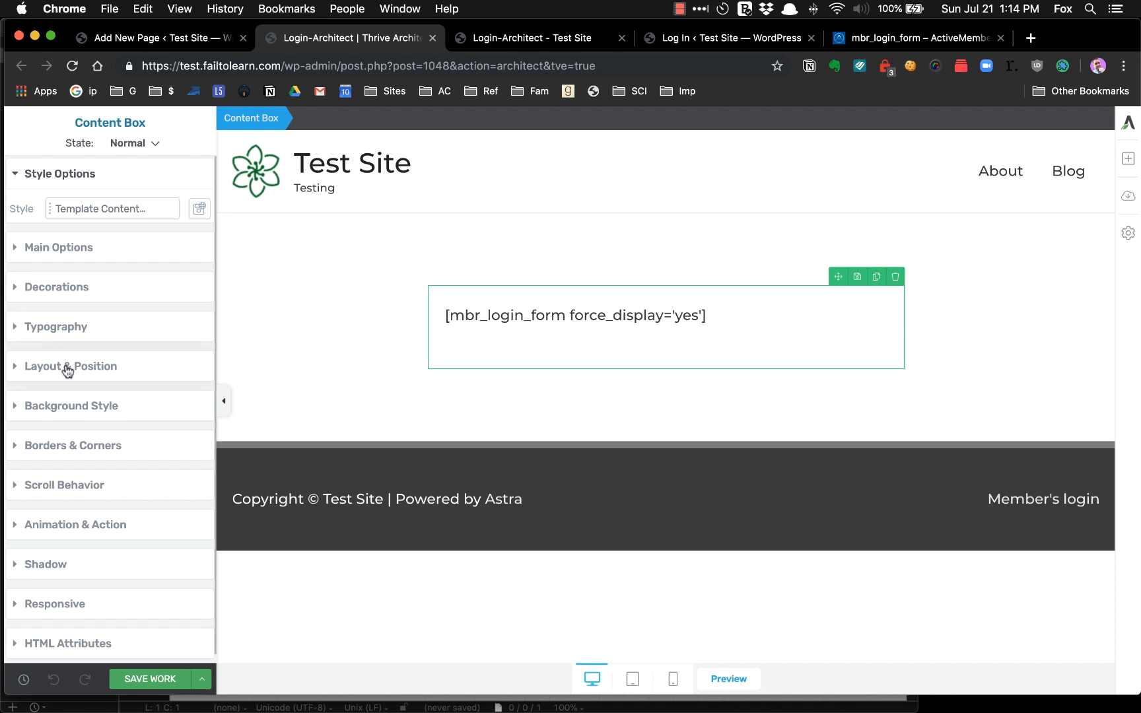
click(69, 446)
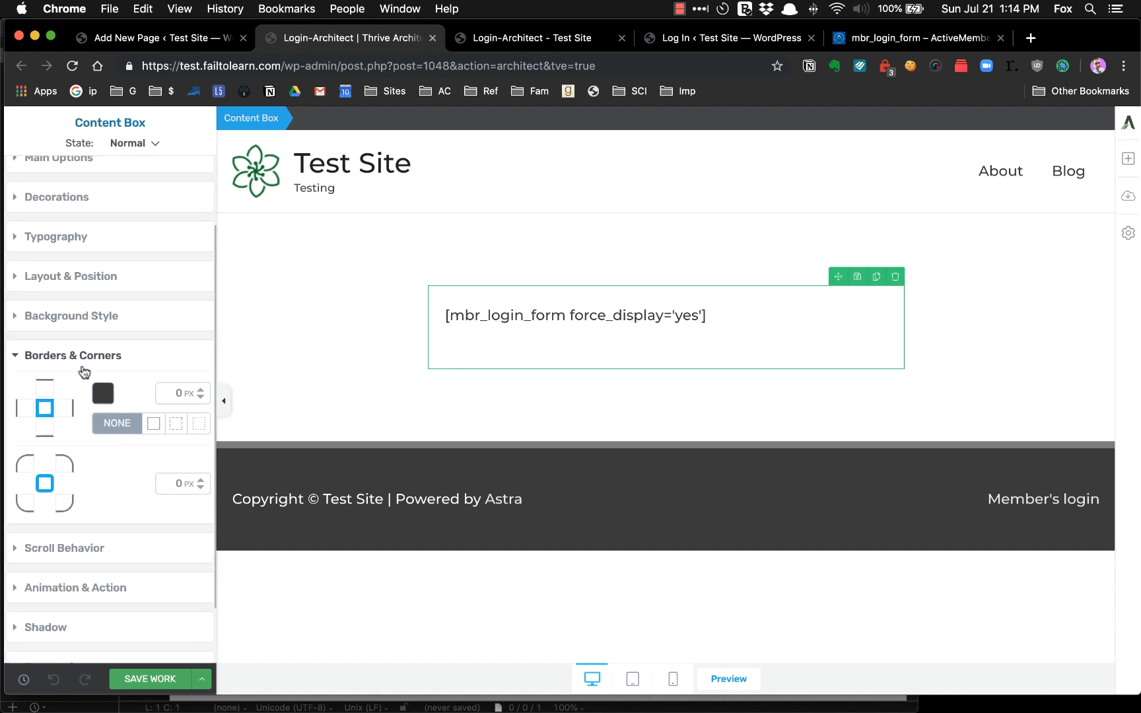
click(200, 390)
click(102, 397)
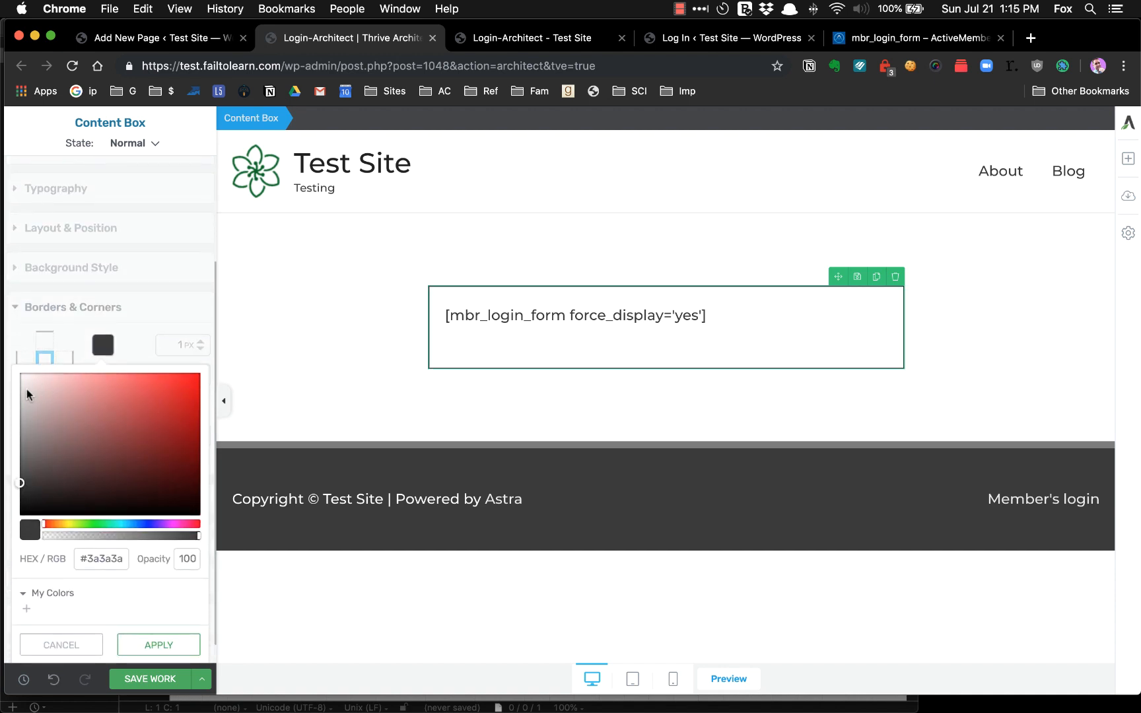
click(21, 404)
drag(20, 404, 7, 433)
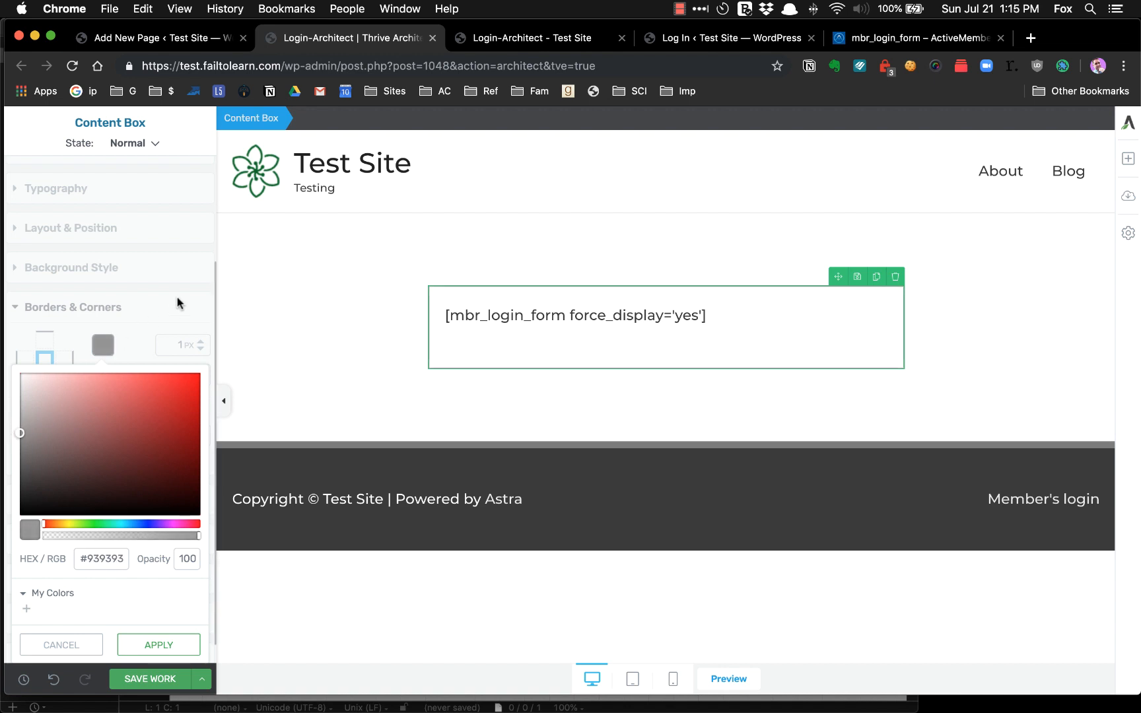
click(162, 644)
mouse_move(201, 438)
mouse_down()
mouse_move(201, 426)
mouse_move(201, 436)
mouse_up()
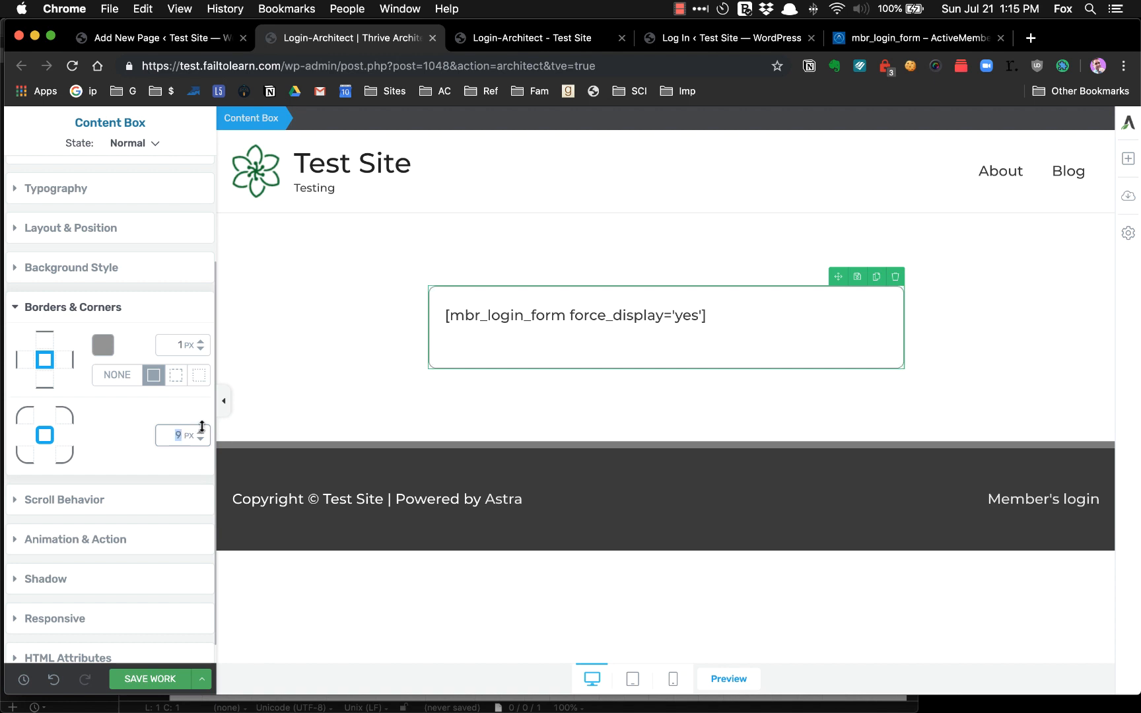
Save the page and reload the Login-Architect preview to check the bordered login form.
click(156, 679)
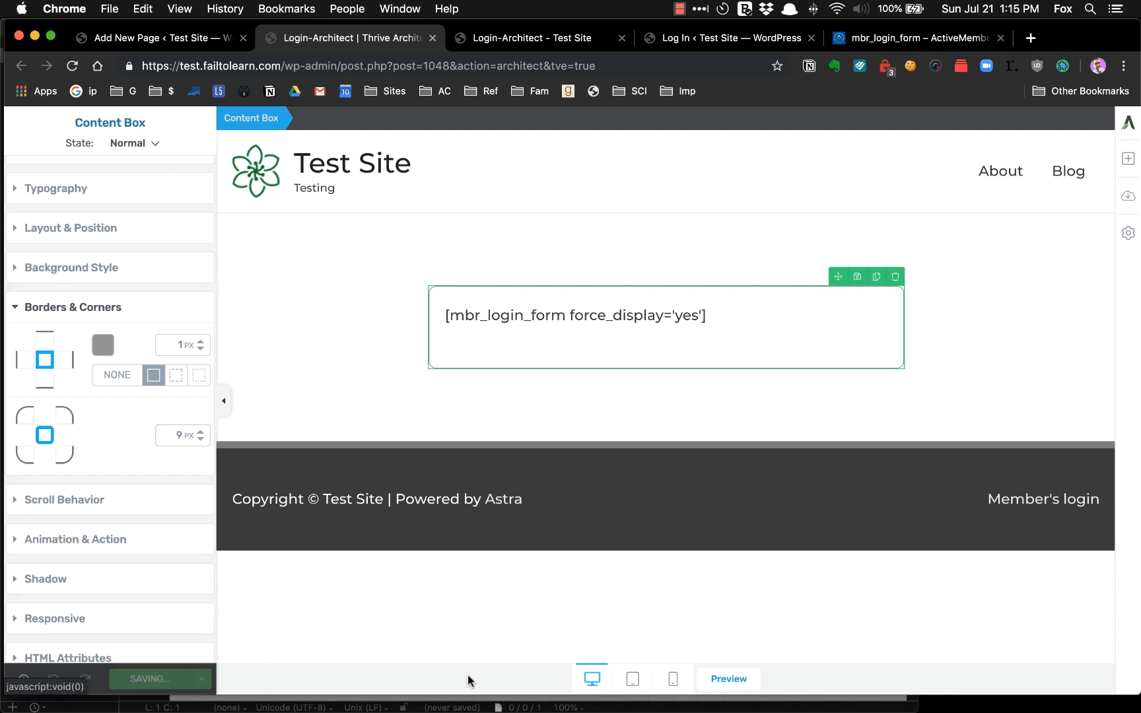
click(571, 41)
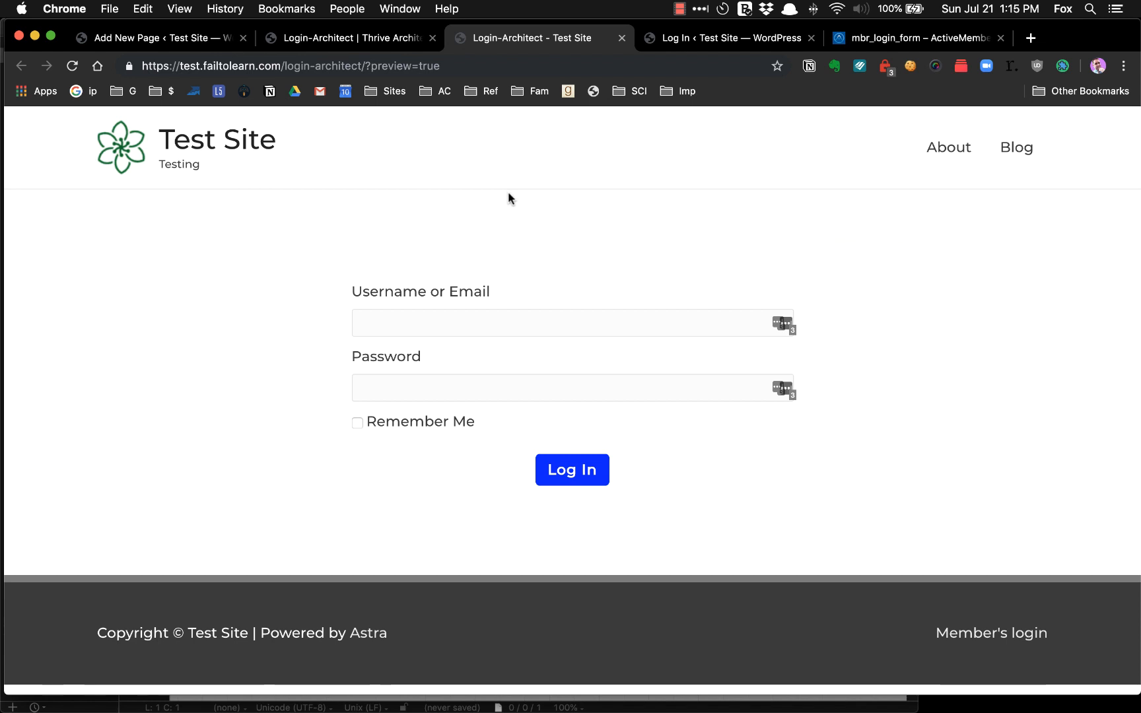
key(super+r)
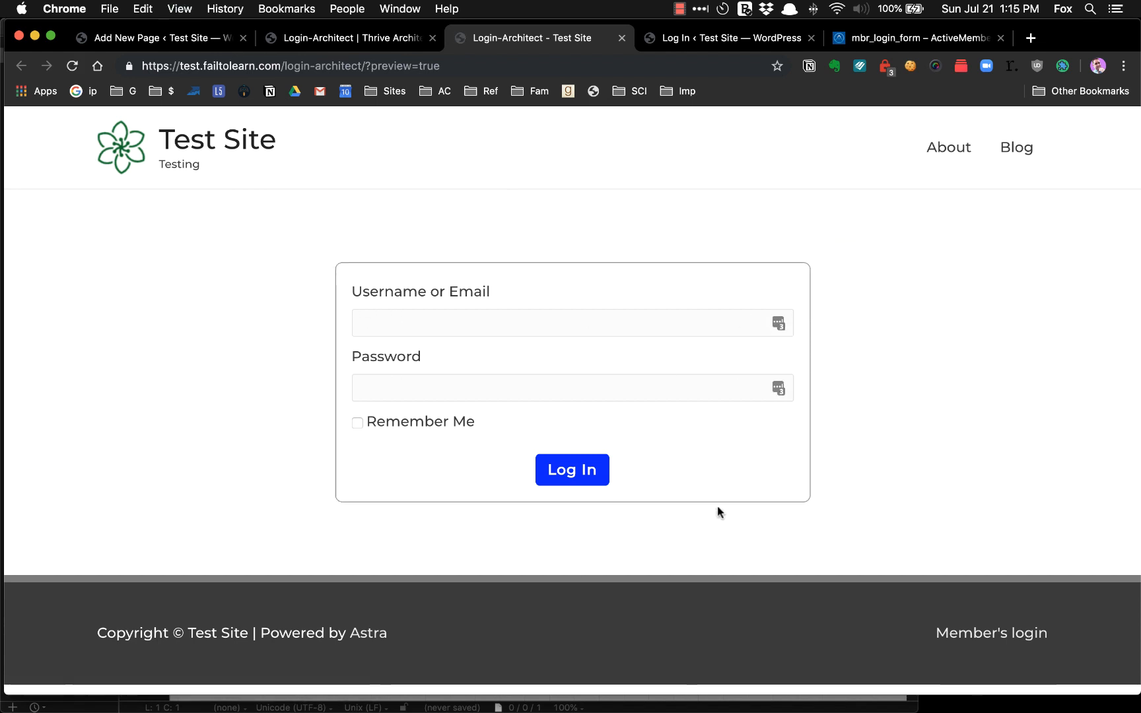
click(367, 38)
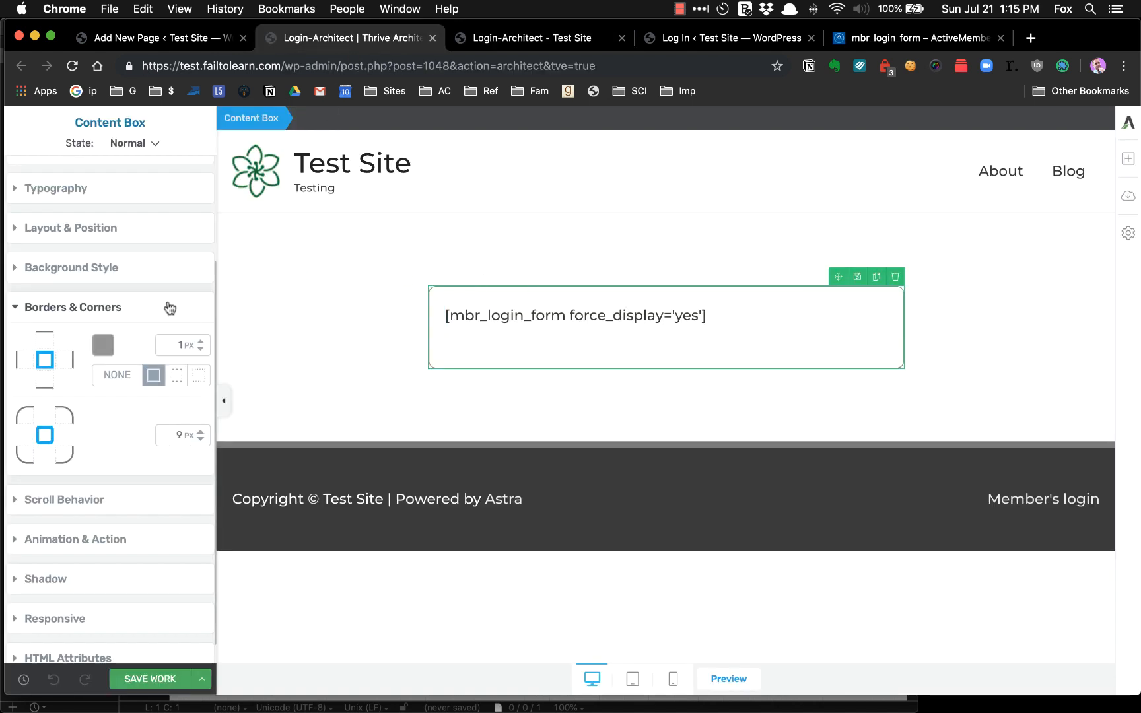
click(132, 307)
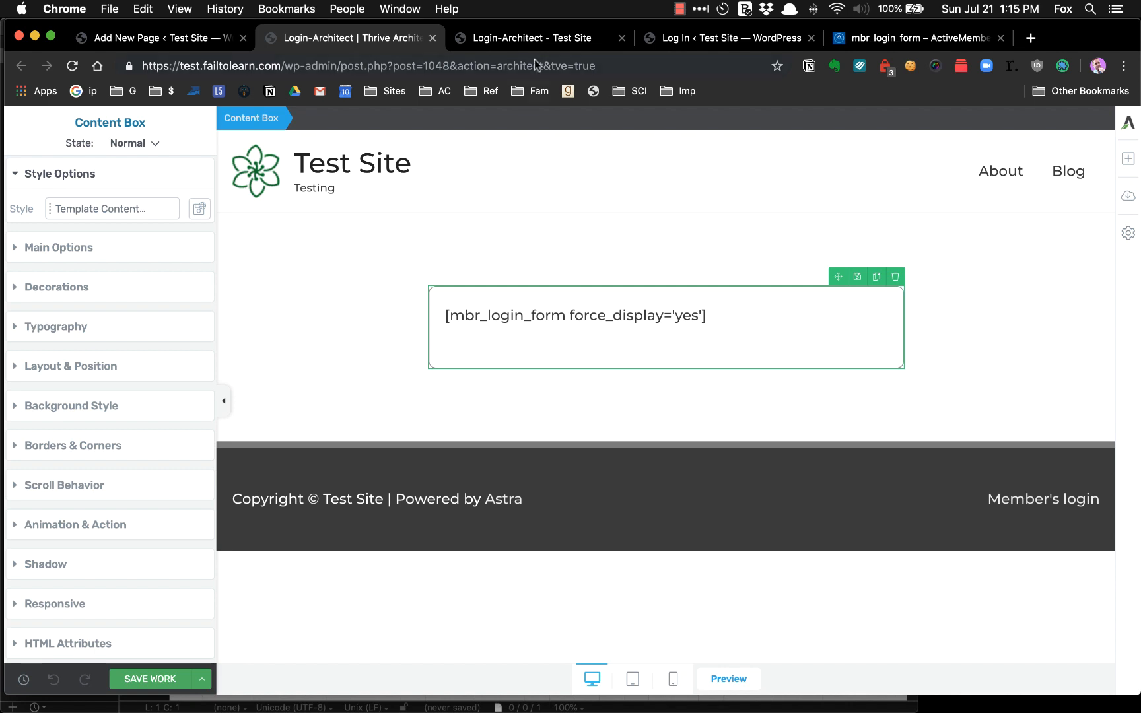
click(535, 38)
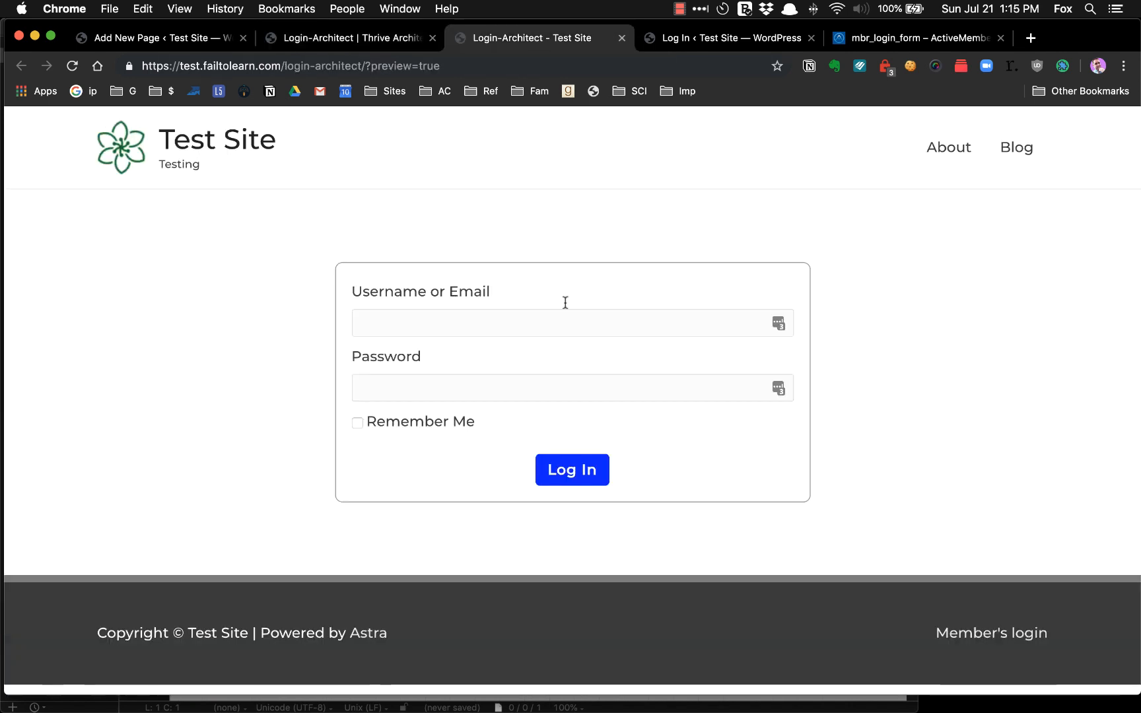
click(336, 37)
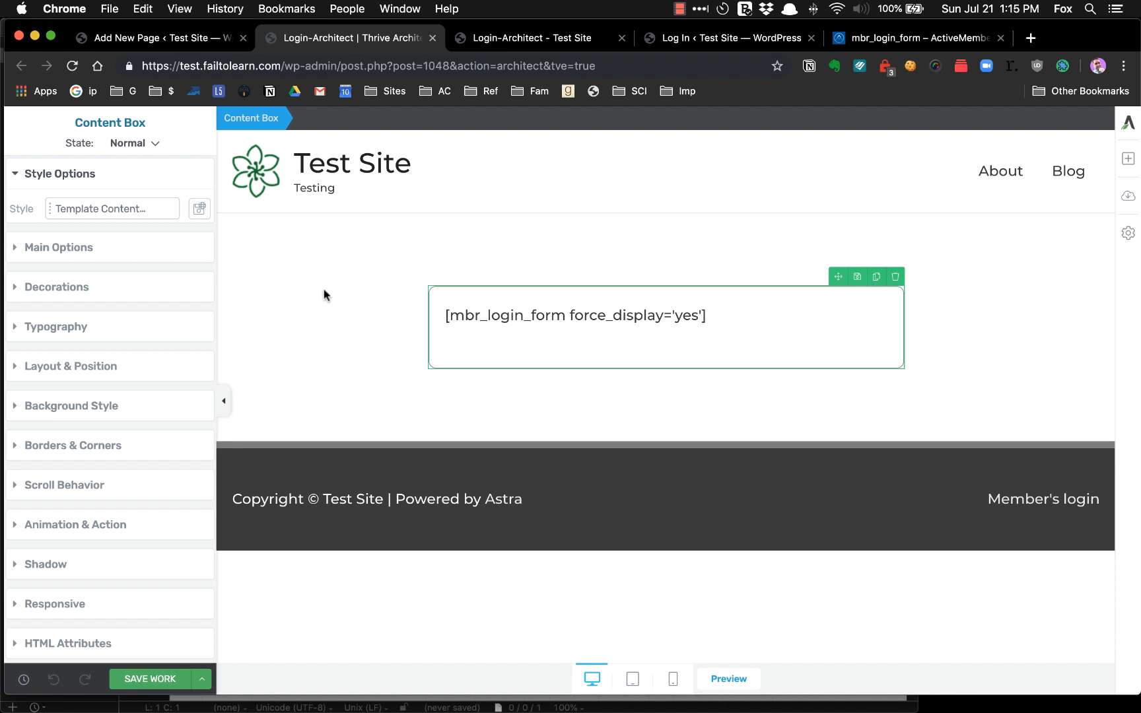
click(50, 248)
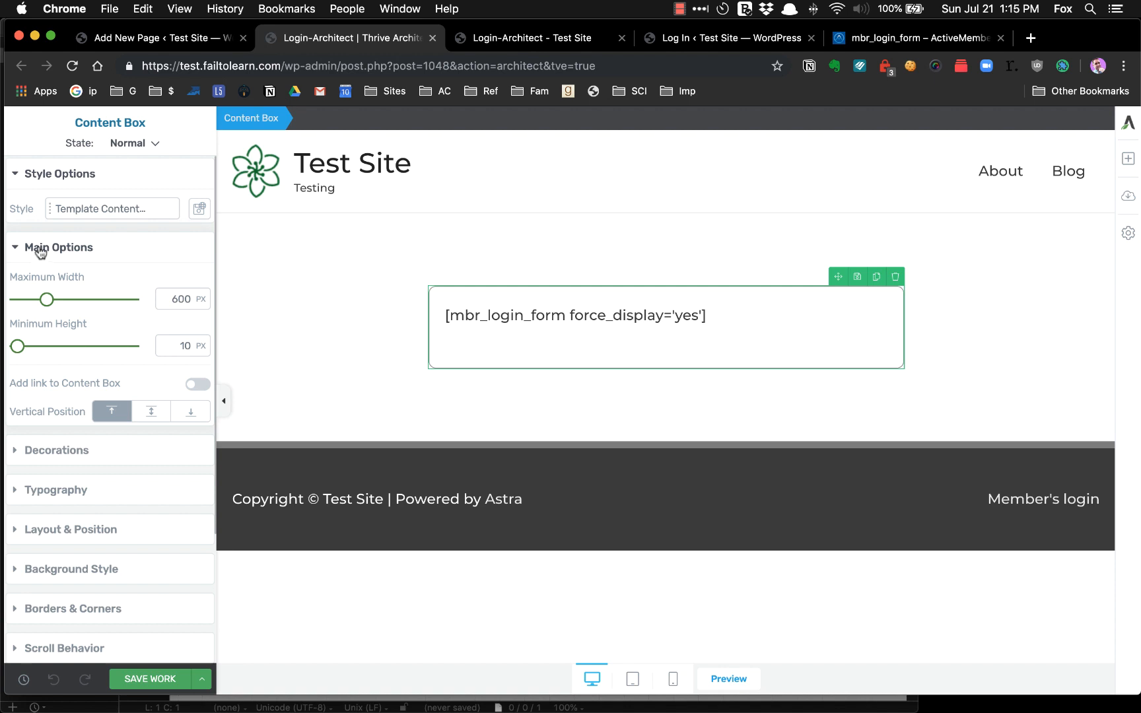
click(41, 250)
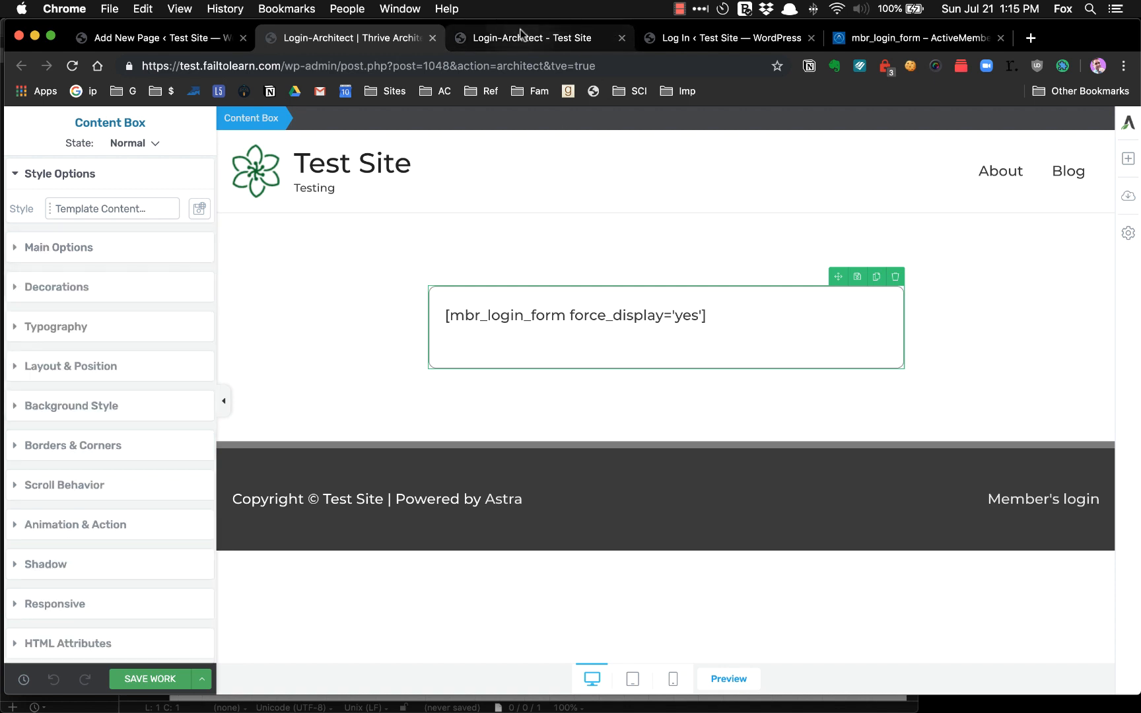
Check the content box in the editor's tablet and mobile views and return to the desktop view.
click(633, 680)
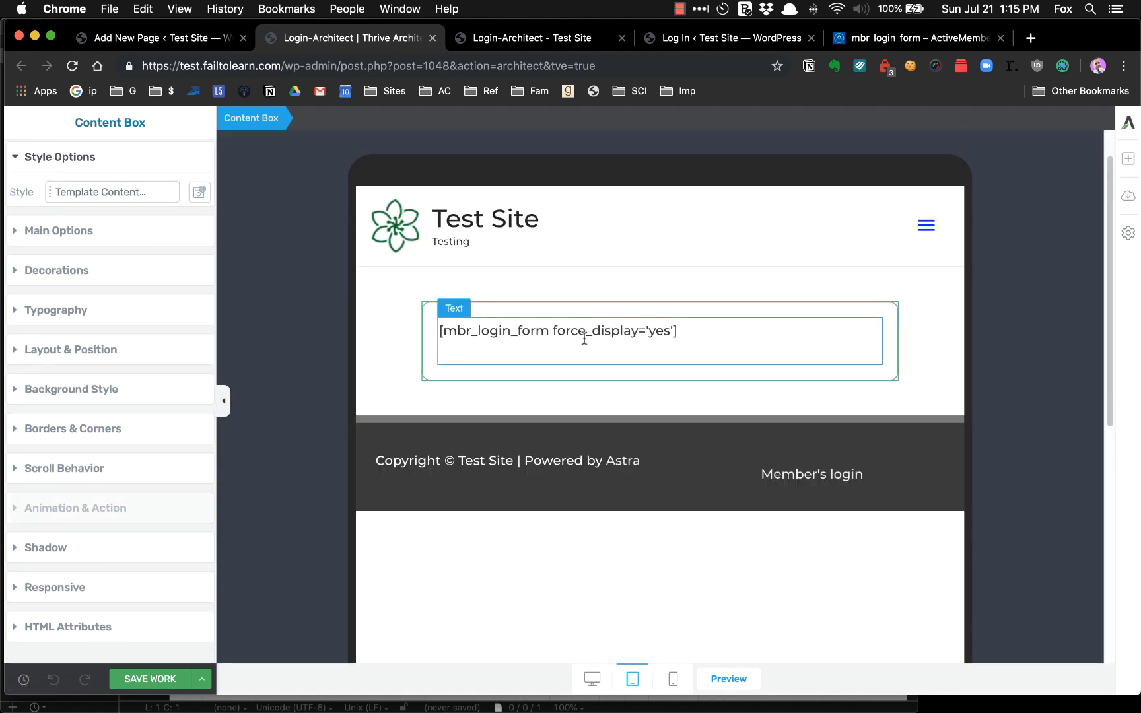
click(672, 680)
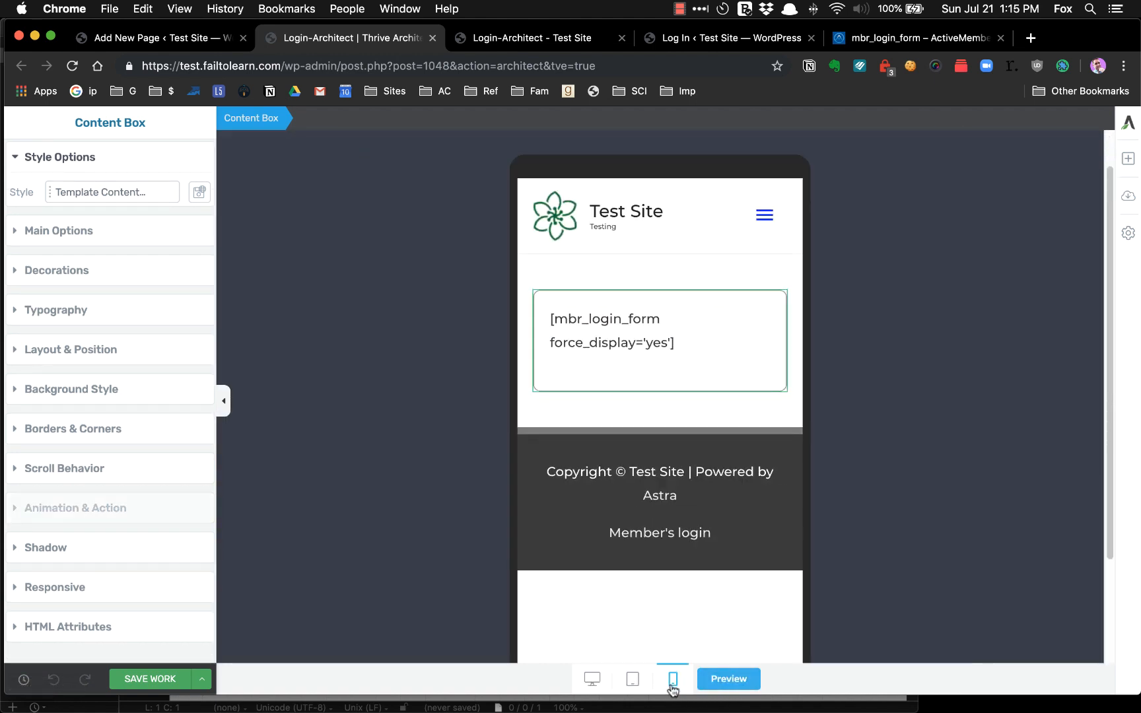
click(580, 681)
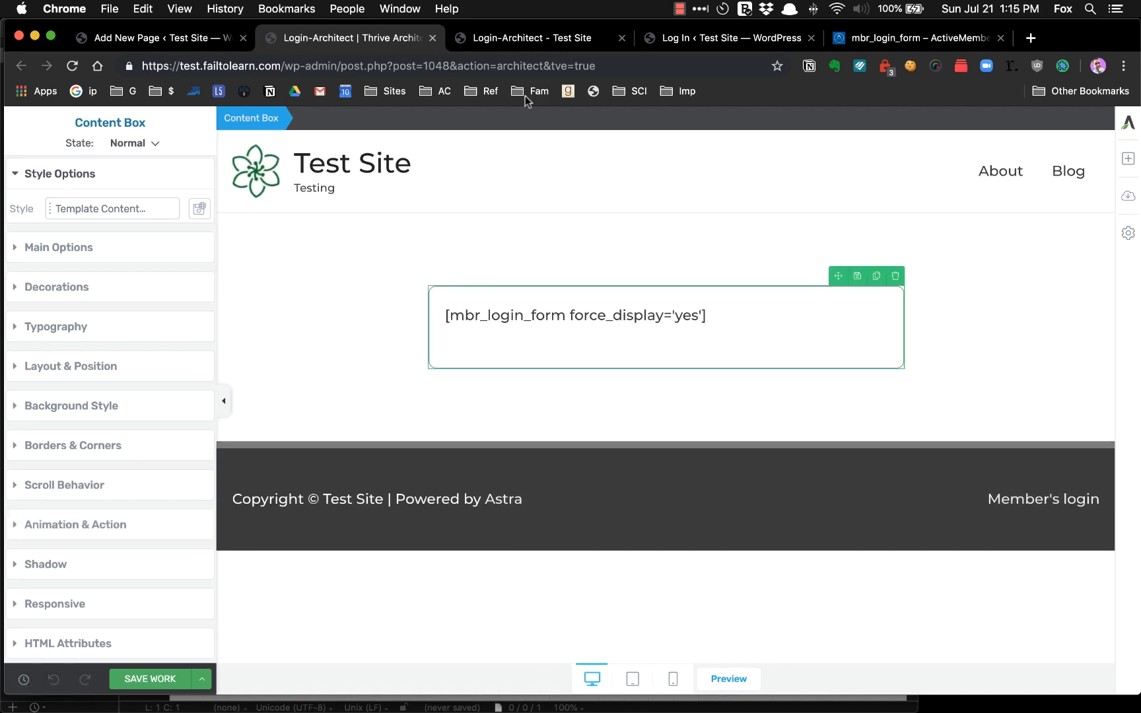
Inspect the Login-Architect preview page in the browser's developer tools with Galaxy S5 device emulation.
click(534, 40)
right_click(227, 275)
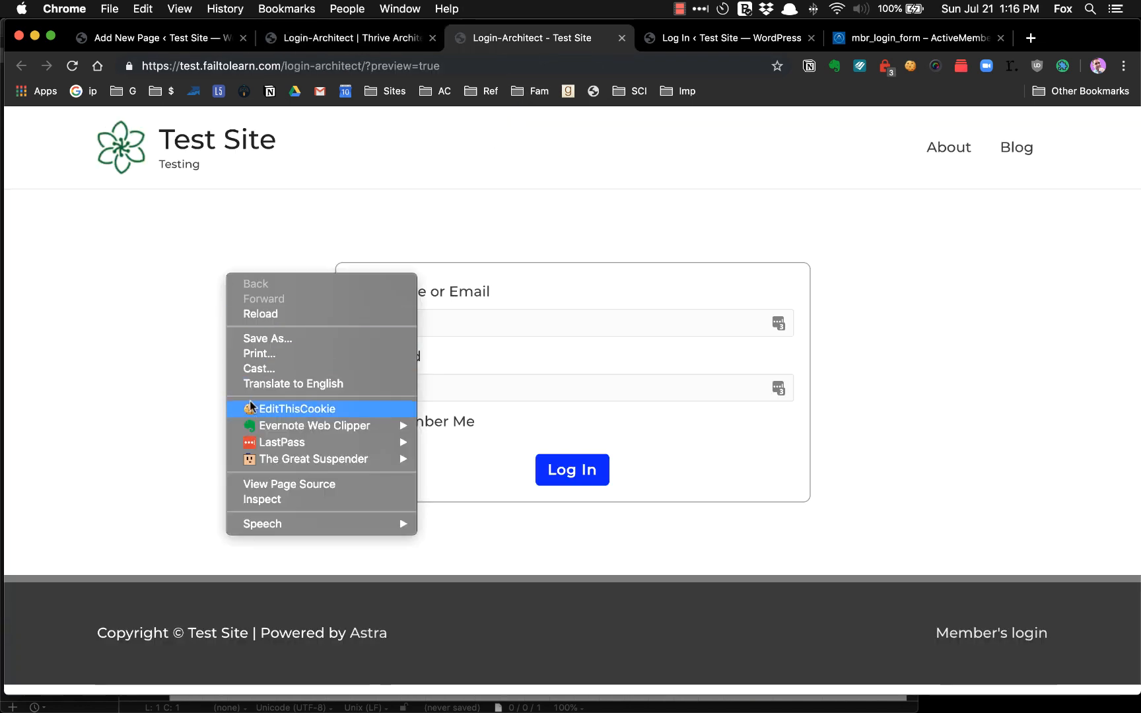
click(276, 499)
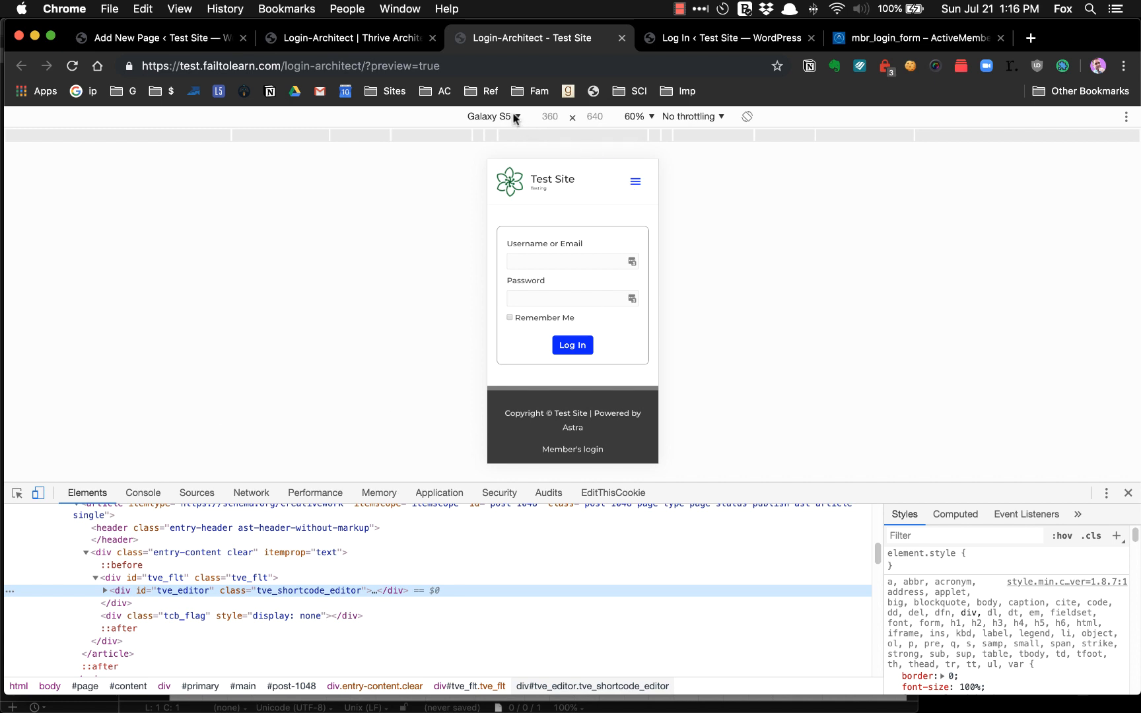
click(754, 117)
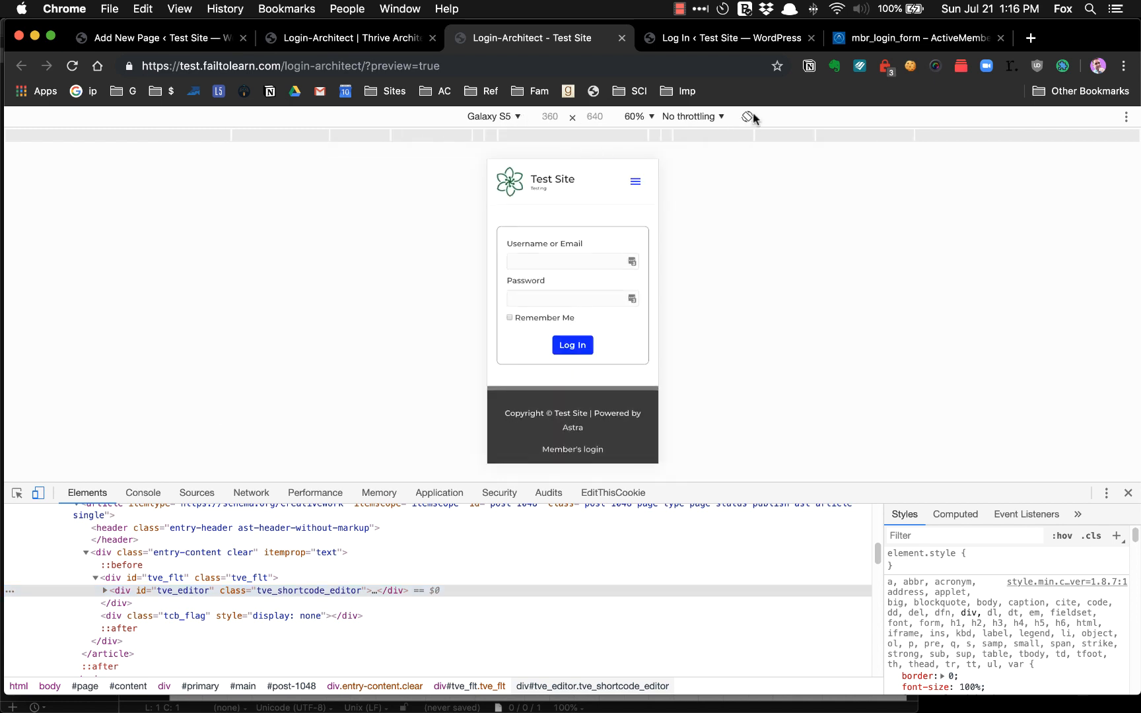
Emulate an iPhone X and examine the login form in portrait and landscape orientation.
click(516, 118)
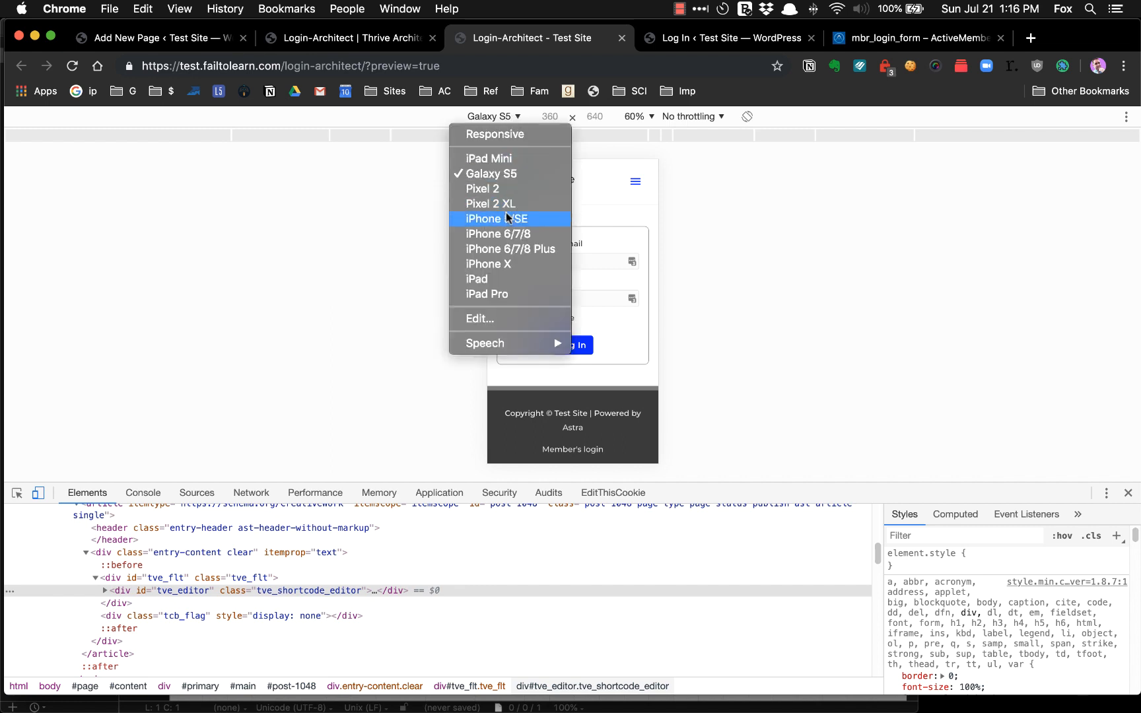
click(508, 263)
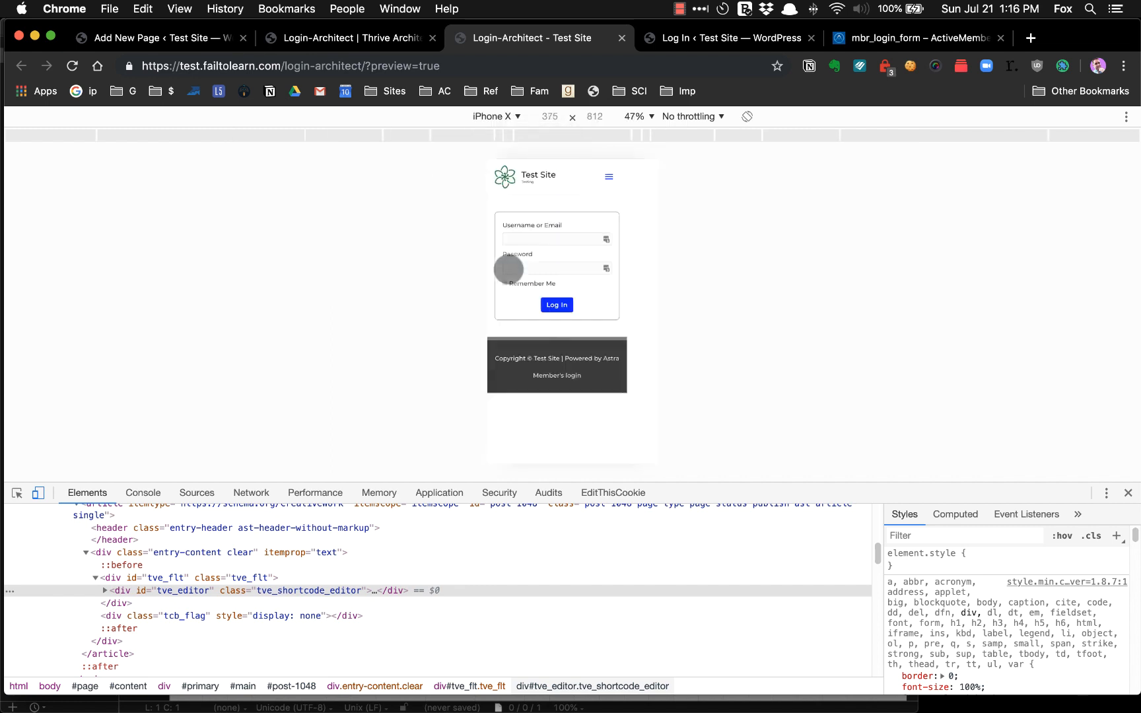
click(748, 117)
scroll(597, 317, down, 5)
scroll(565, 229, up, 5)
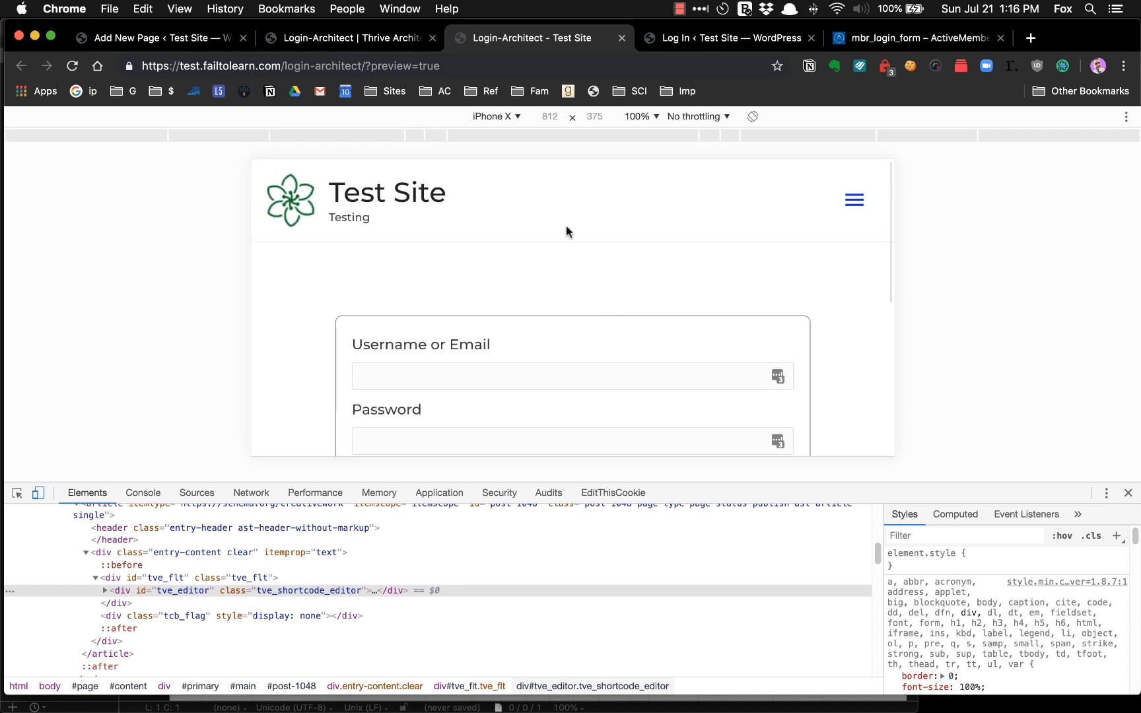
Emulate a Galaxy S5 again and view the login form in portrait and landscape orientation.
click(502, 119)
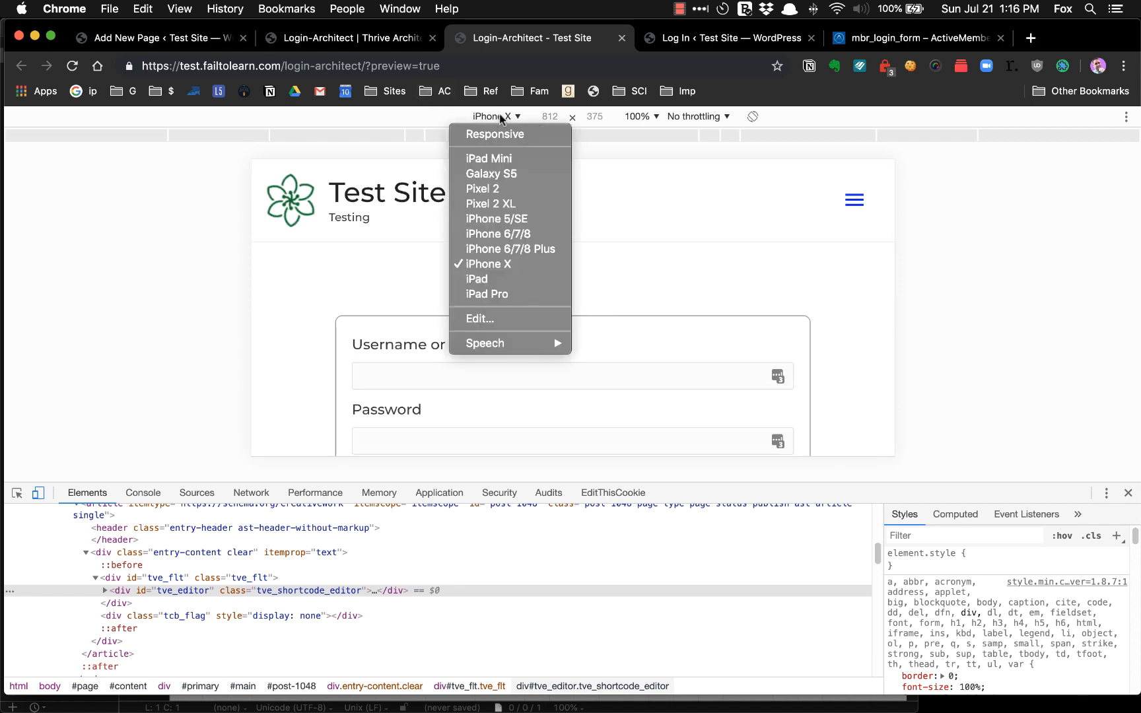
click(501, 172)
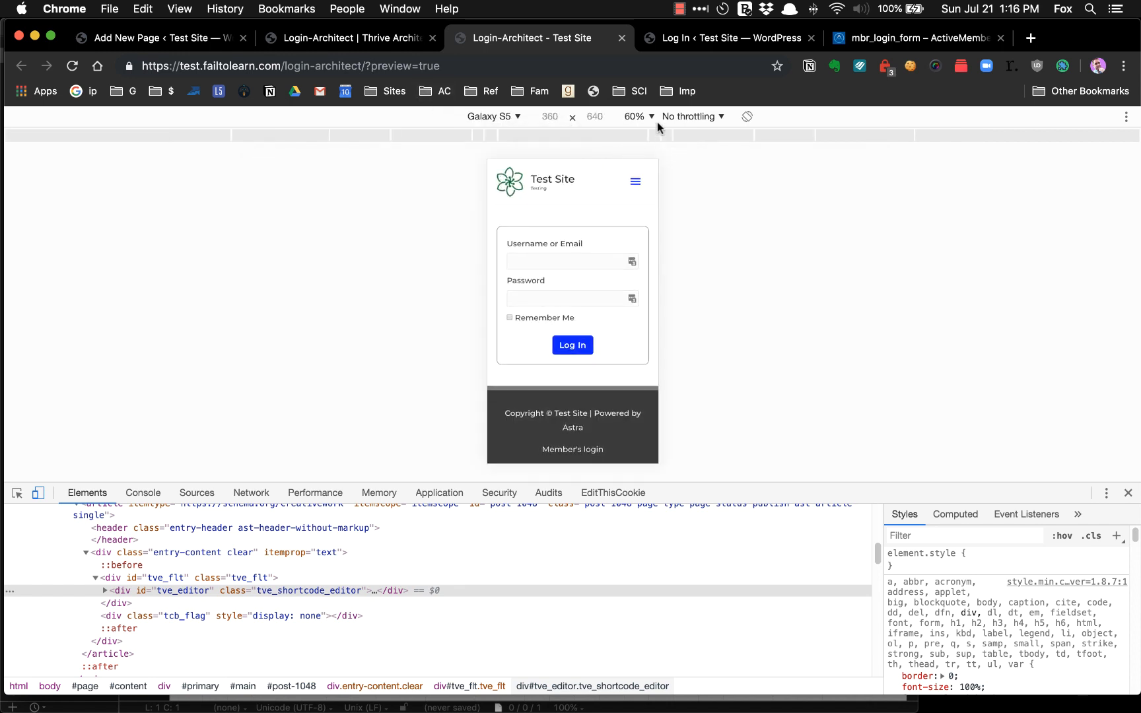
click(749, 118)
Emulate a Pixel 2 XL and examine the login page down to its footer in landscape orientation.
click(492, 116)
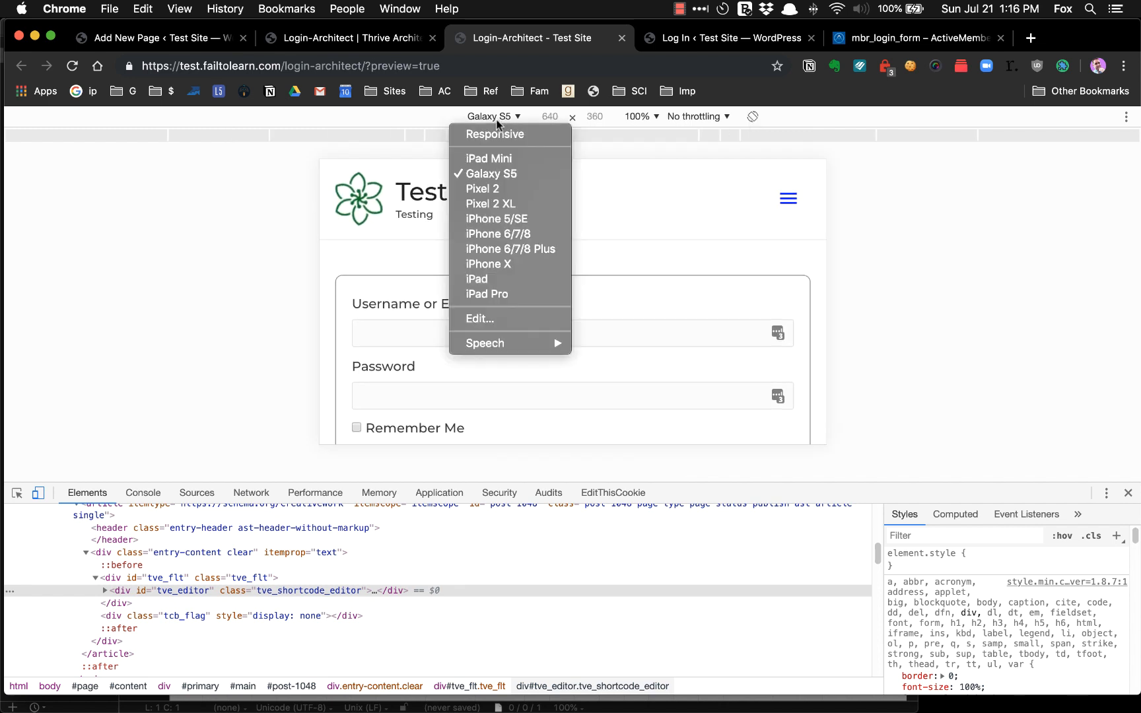
click(506, 203)
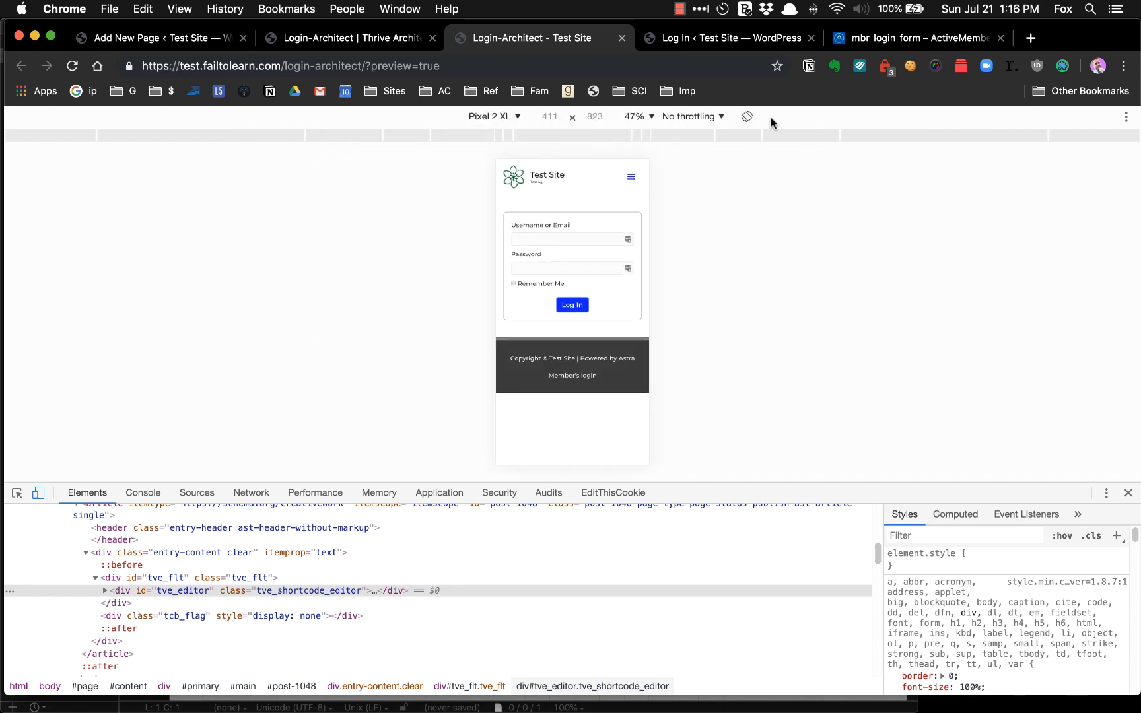
click(744, 116)
scroll(451, 305, down, 4)
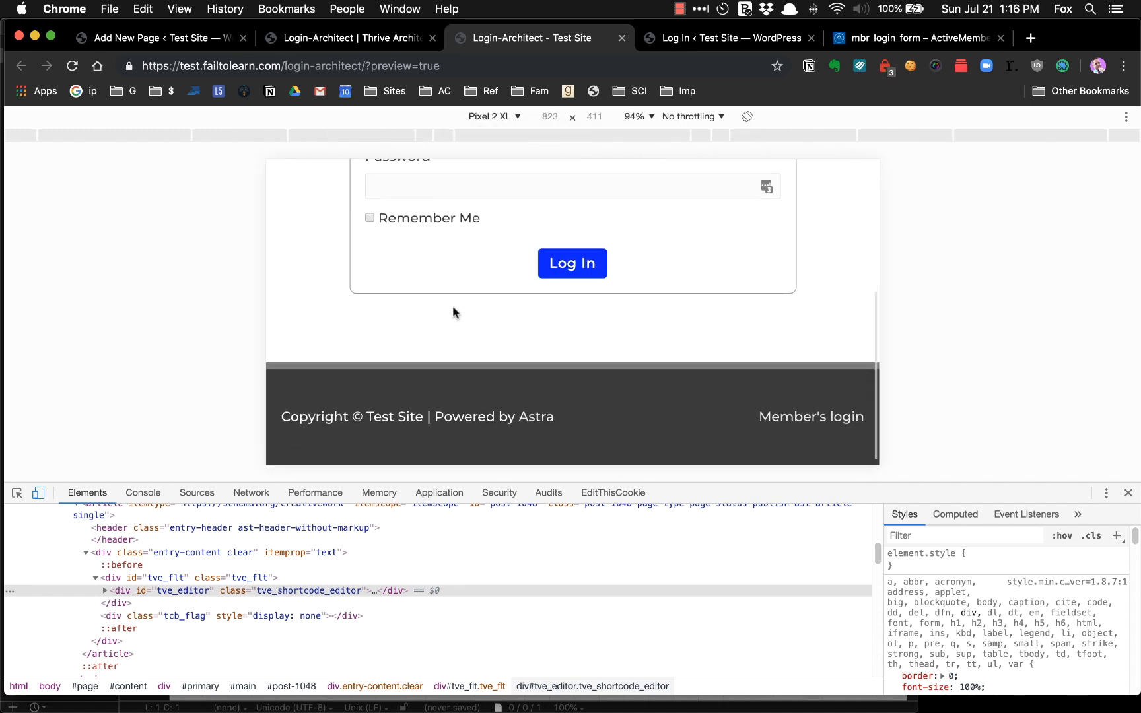
scroll(452, 305, up, 4)
Emulate an iPad Mini and an iPad, viewing the login page in portrait and landscape orientation on each.
click(493, 116)
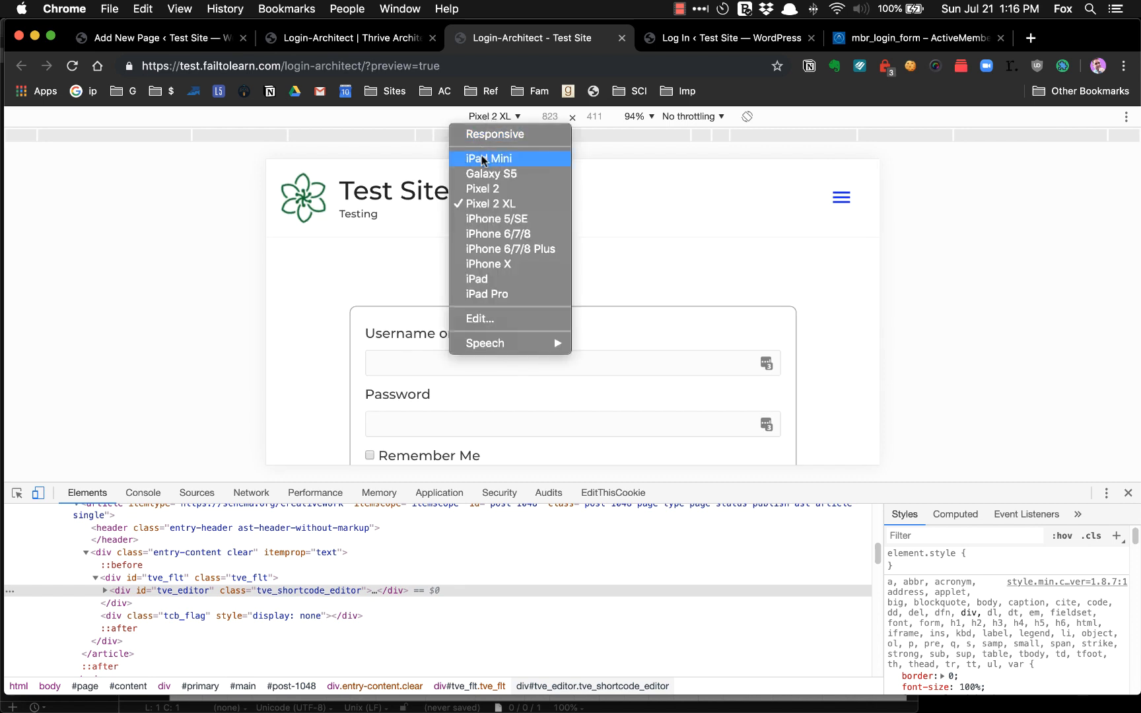
click(482, 159)
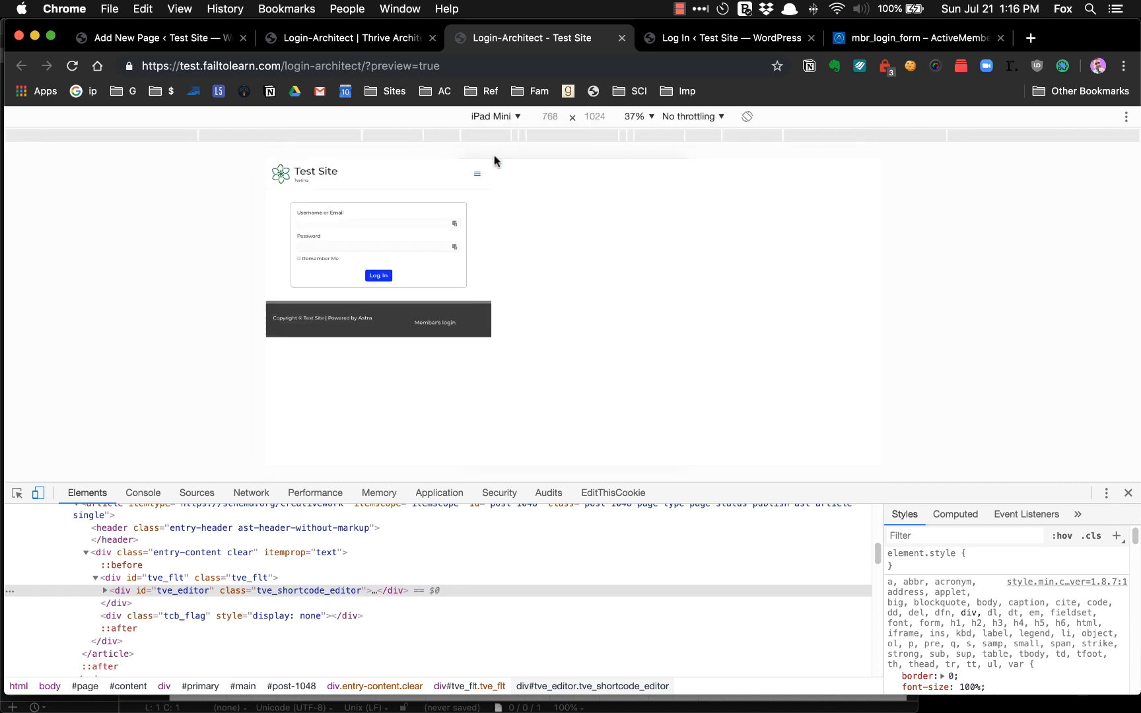
click(747, 116)
click(488, 116)
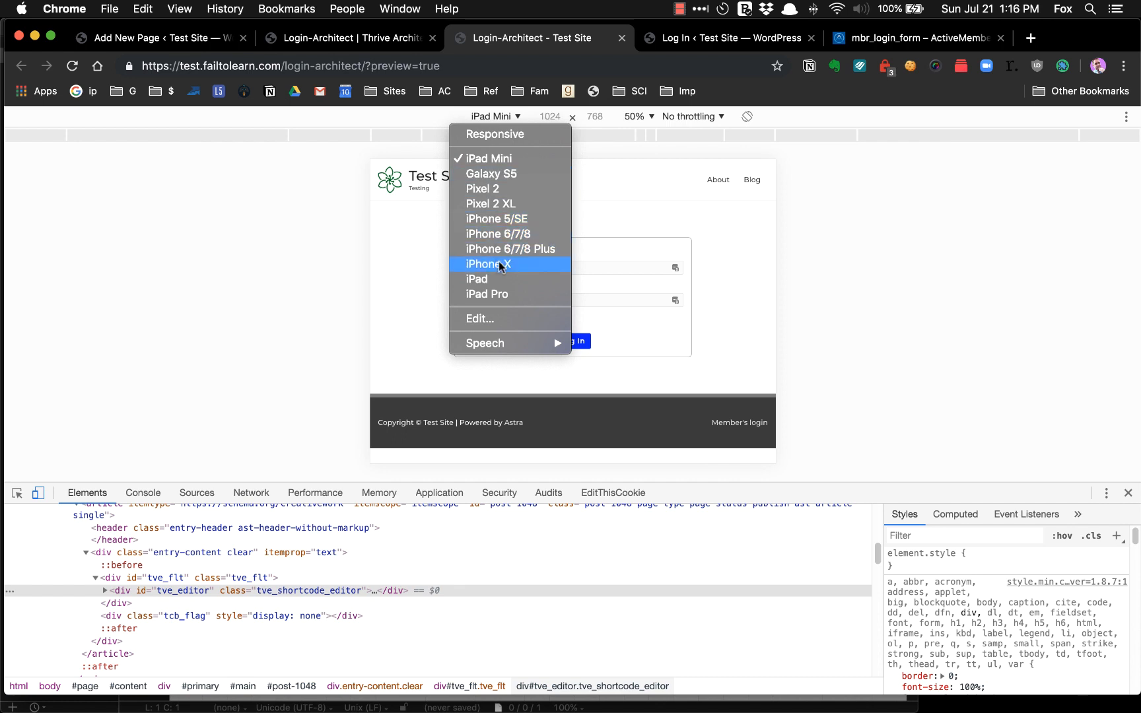
click(492, 281)
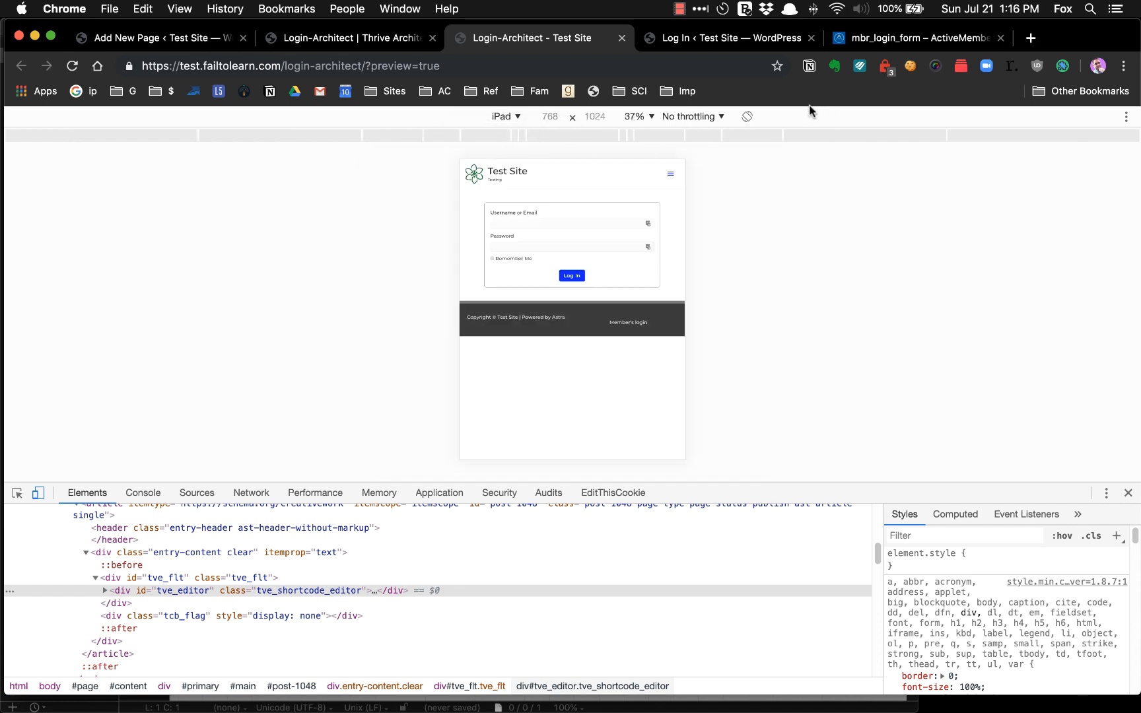
click(749, 117)
Emulate an iPhone 6/7/8 and view the login form in portrait and landscape orientation.
click(504, 116)
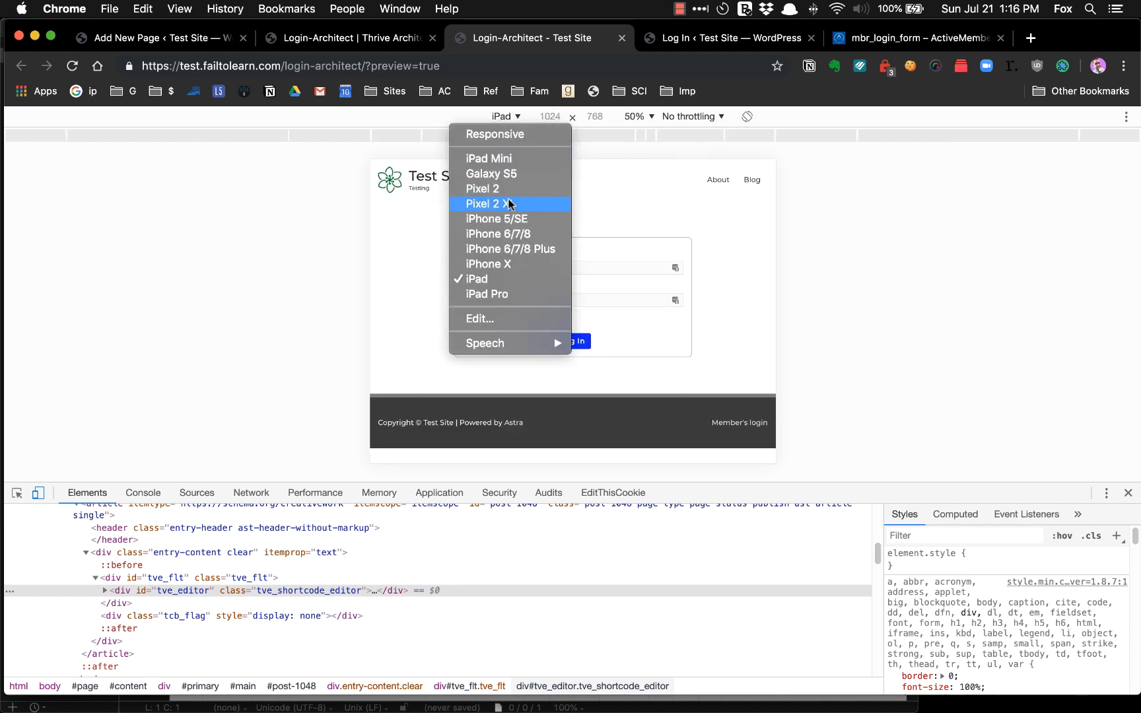
click(500, 234)
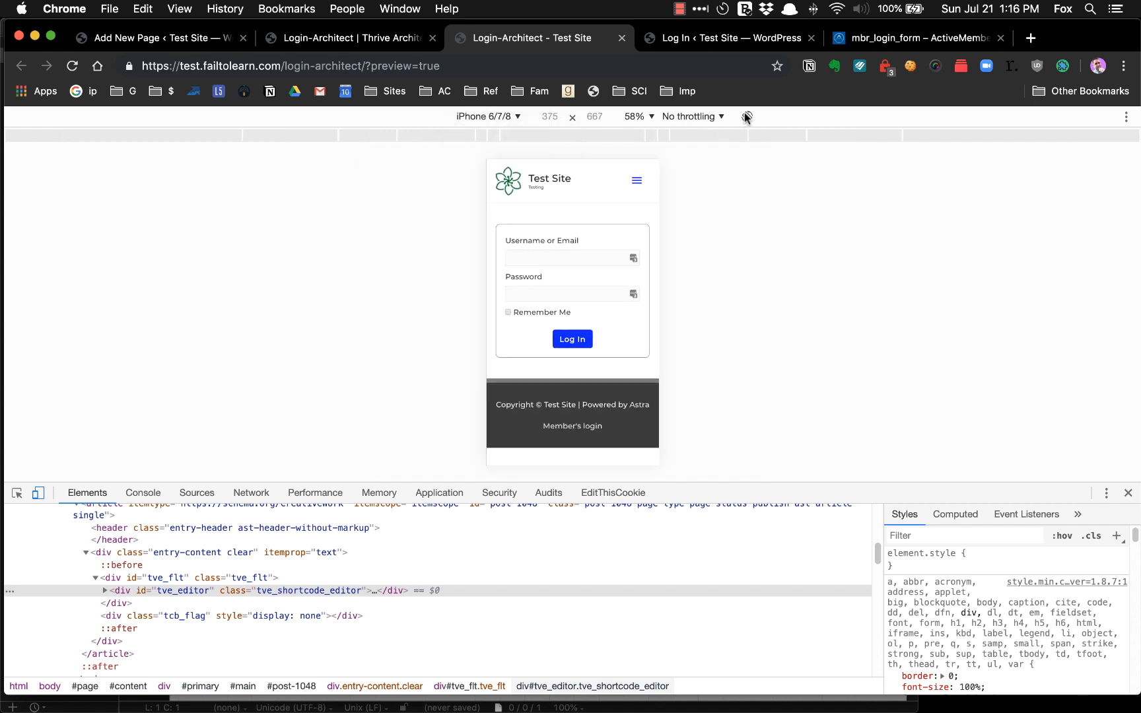
click(747, 116)
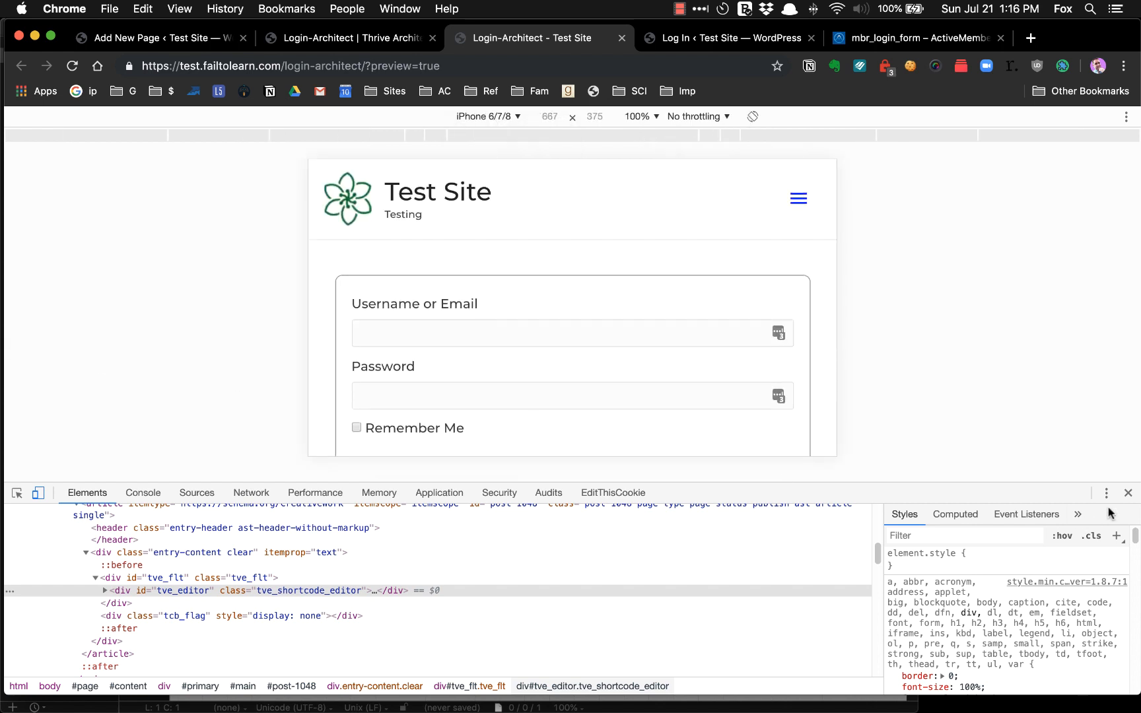
Close the developer tools and the Login-Architect preview, and look at the default WordPress login page for comparison.
click(1128, 493)
click(371, 40)
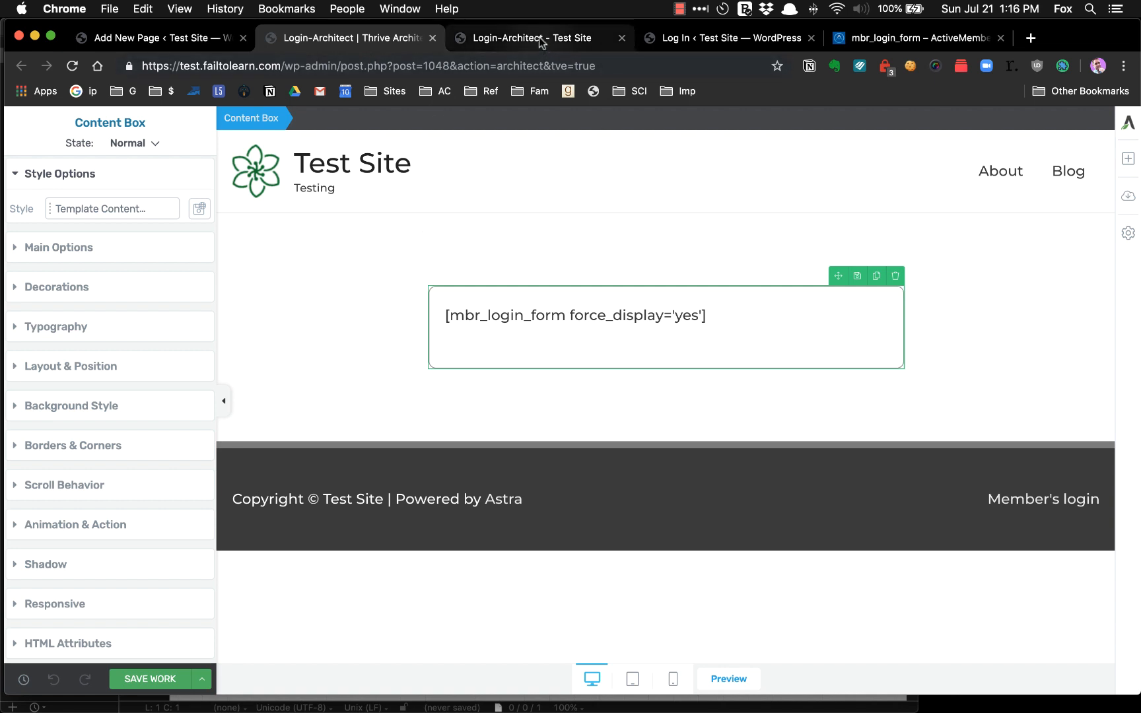
click(621, 38)
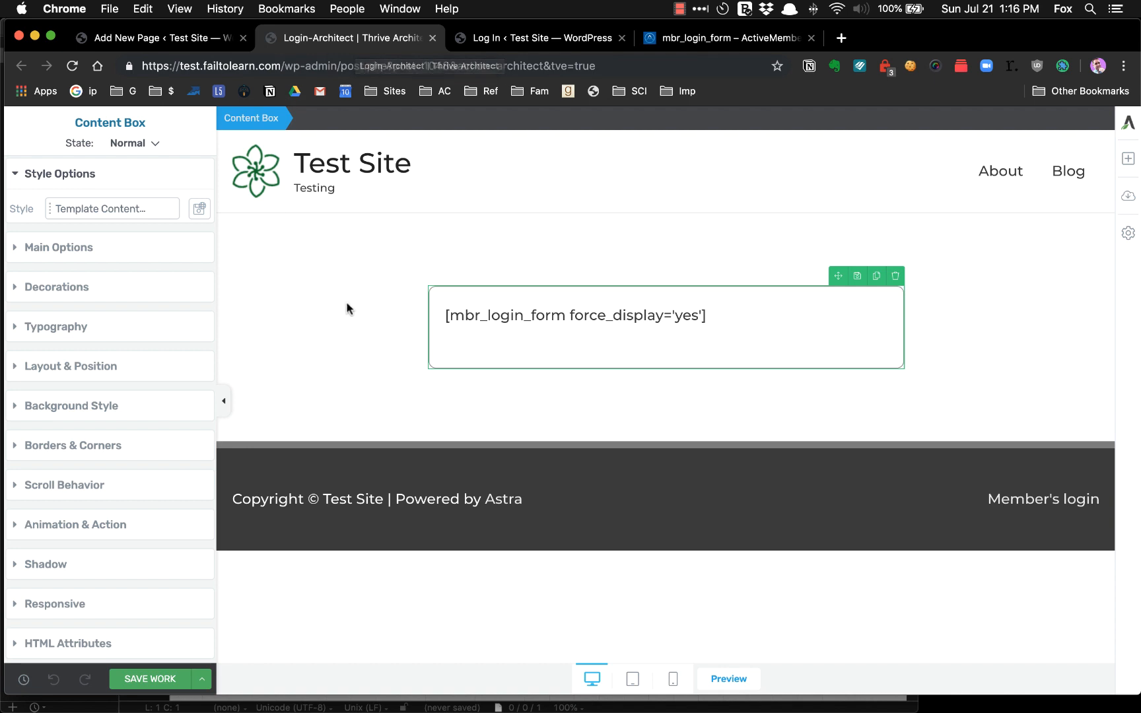
click(476, 49)
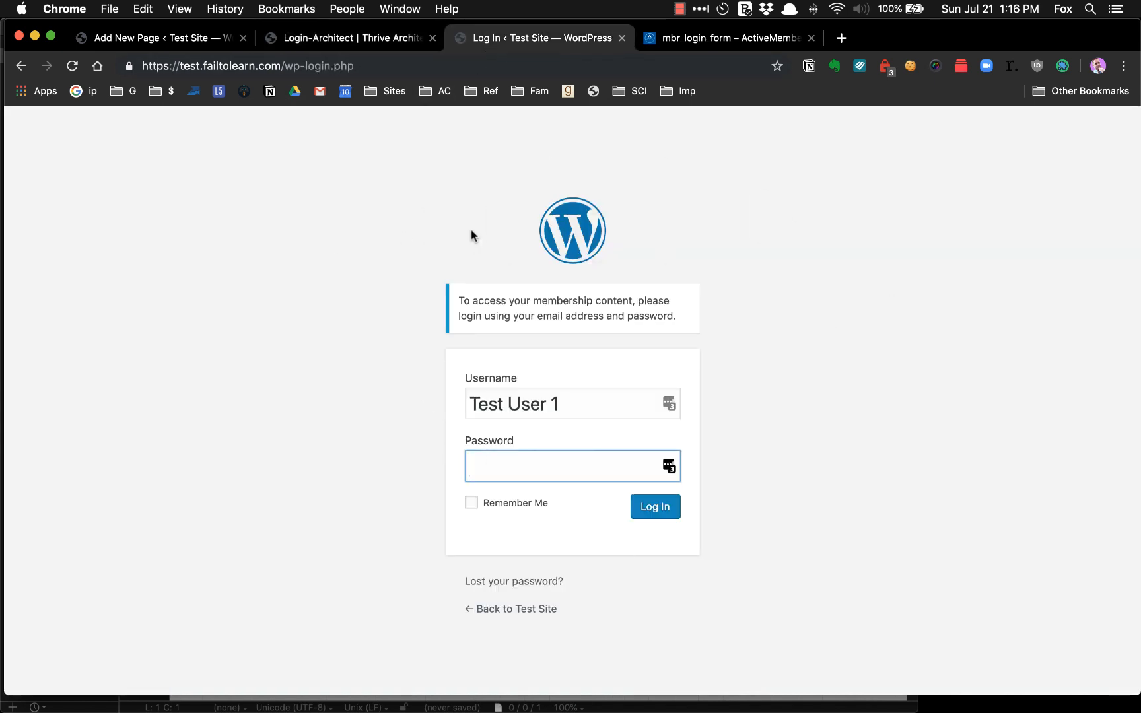
click(333, 45)
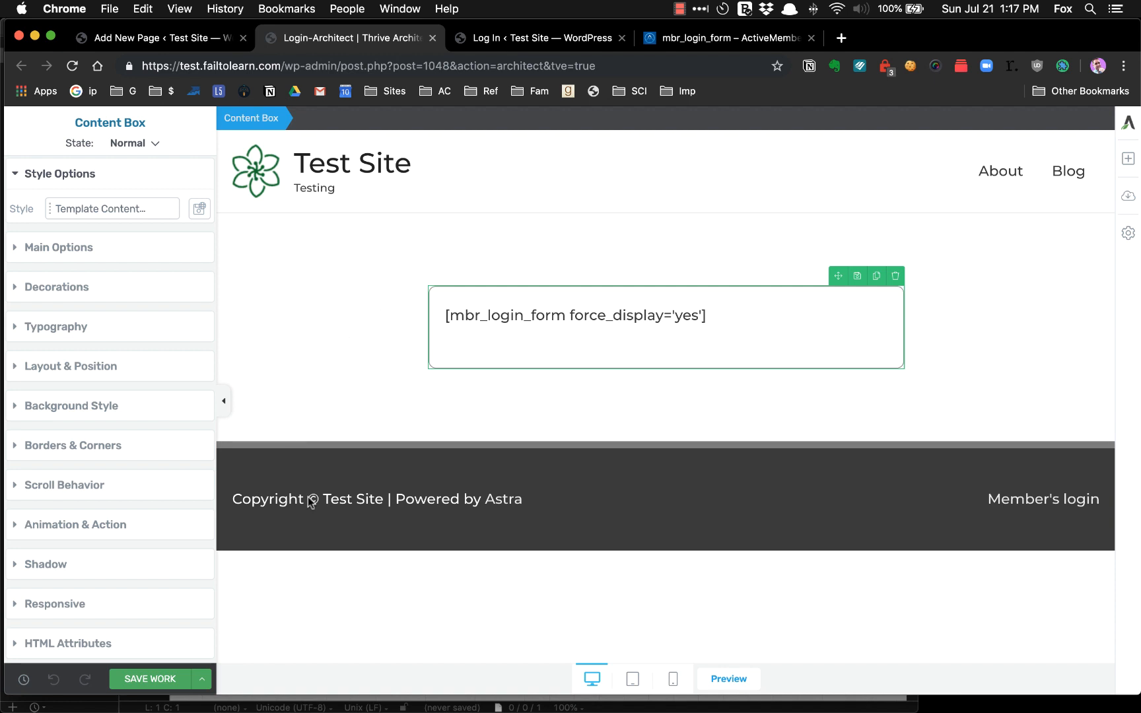
Deselect the content box and examine the advanced page settings in the Thrive Architect editor.
scroll(123, 548, down, 1)
click(451, 401)
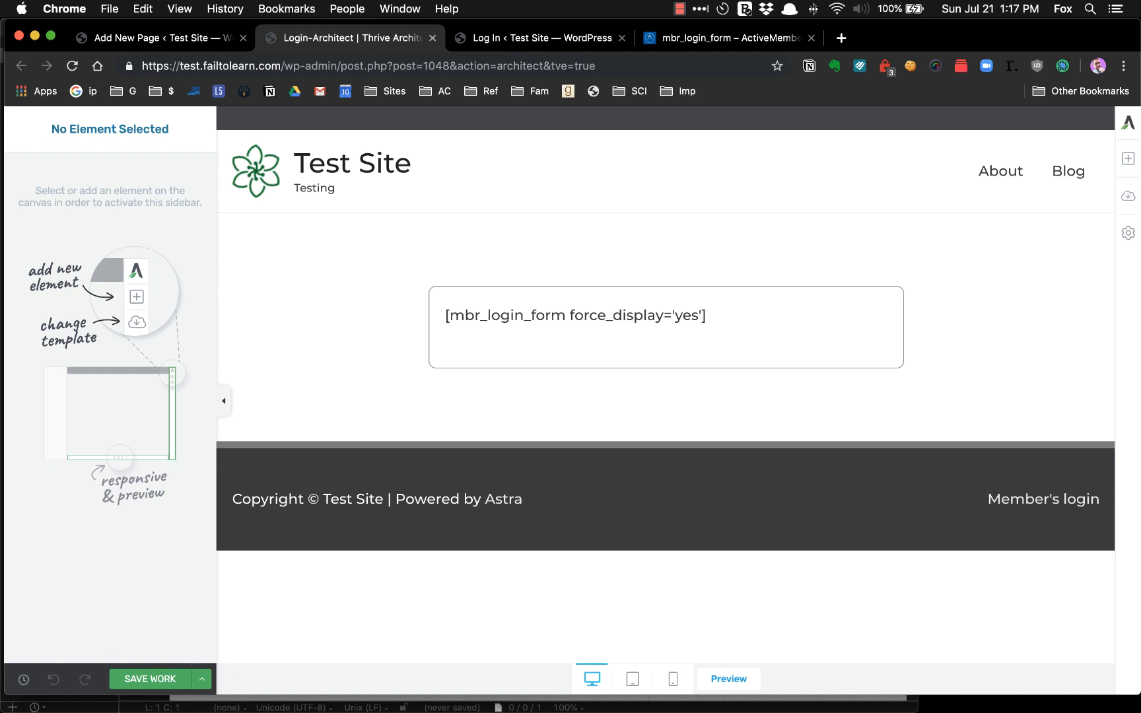
click(1128, 234)
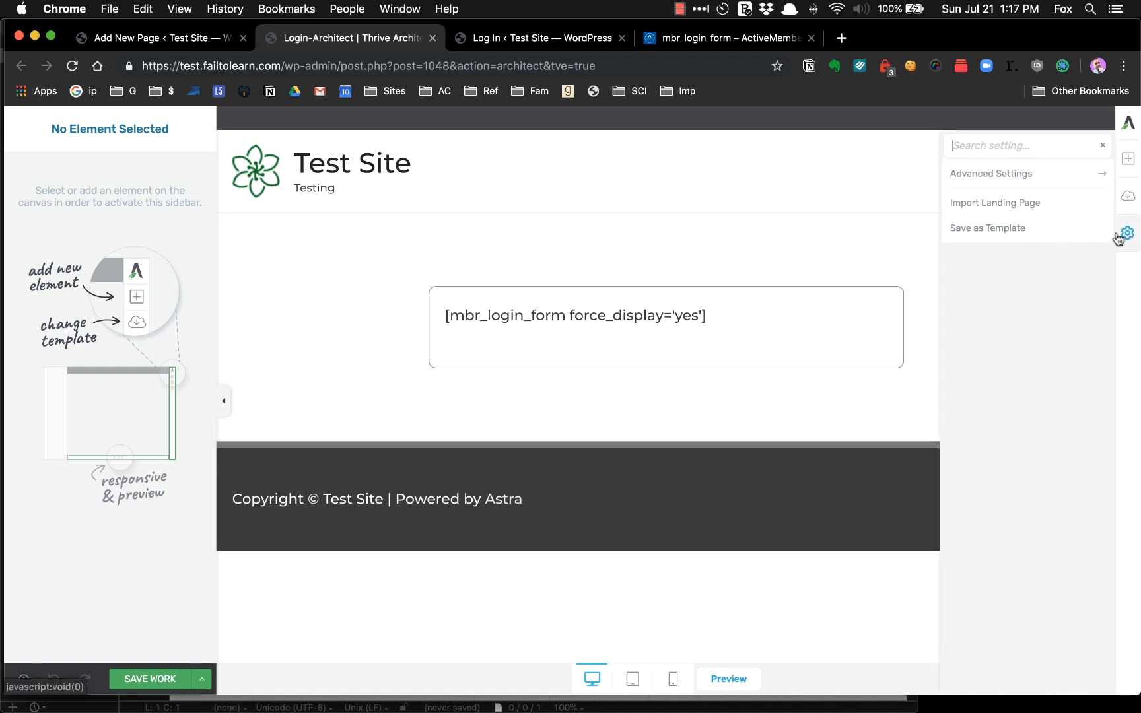
click(1060, 175)
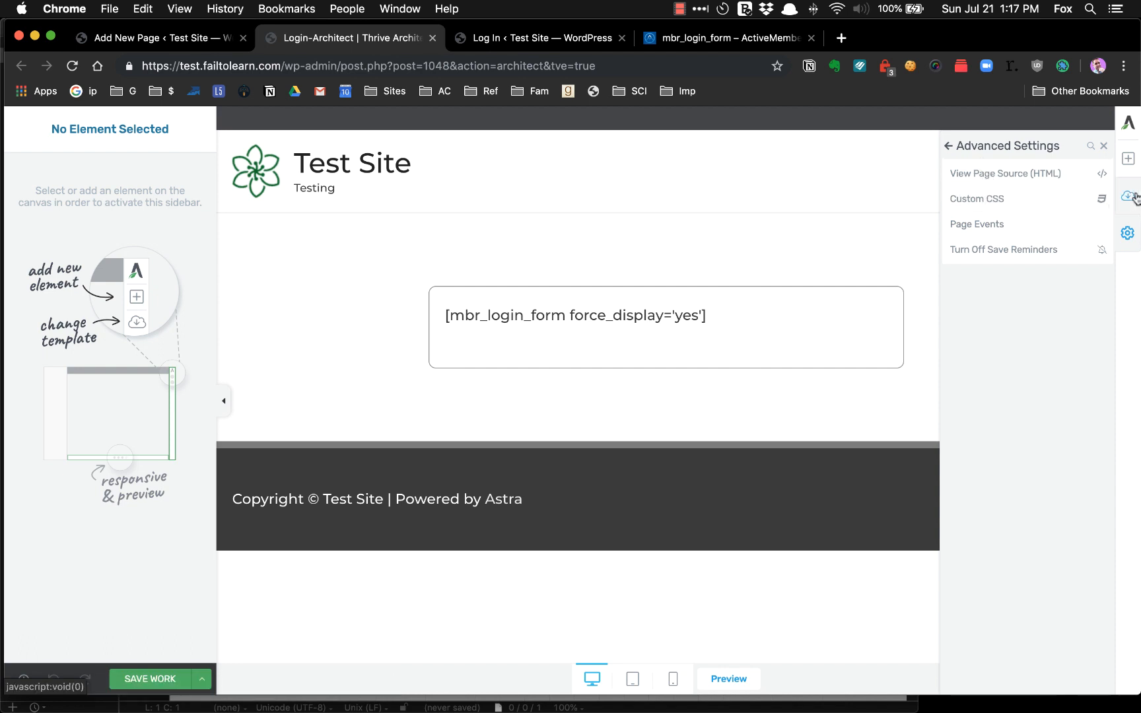
click(687, 233)
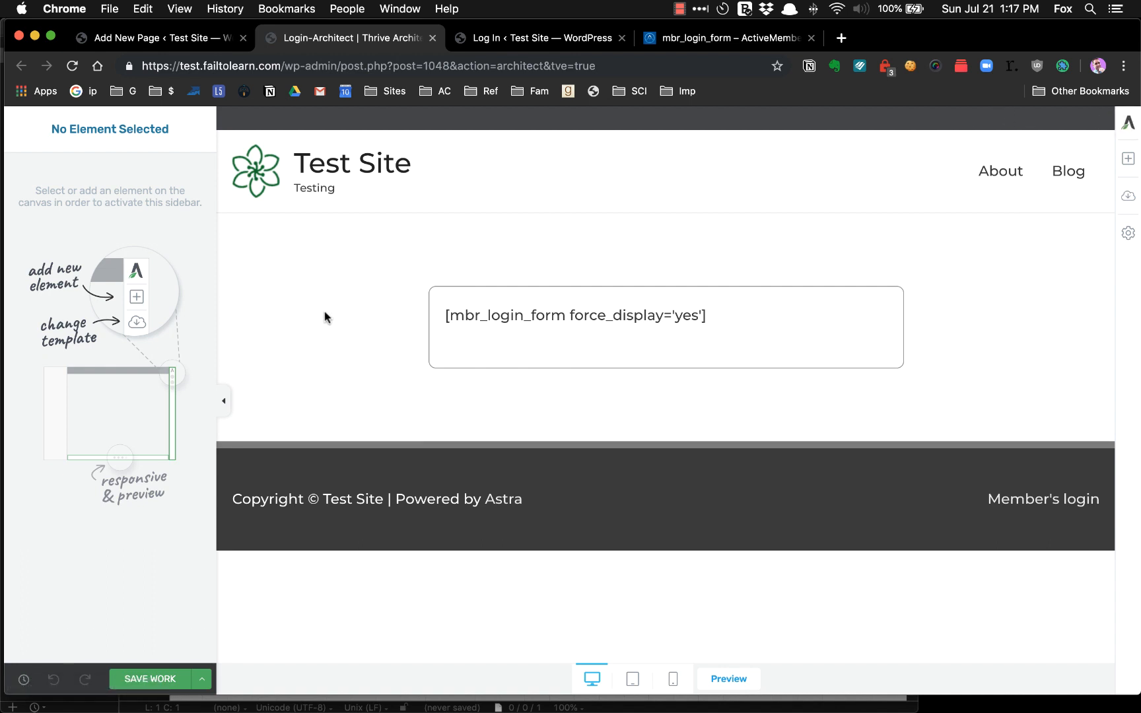
Disable the primary header, footer bar and featured image in the Login-Architect page's Astra settings.
click(171, 44)
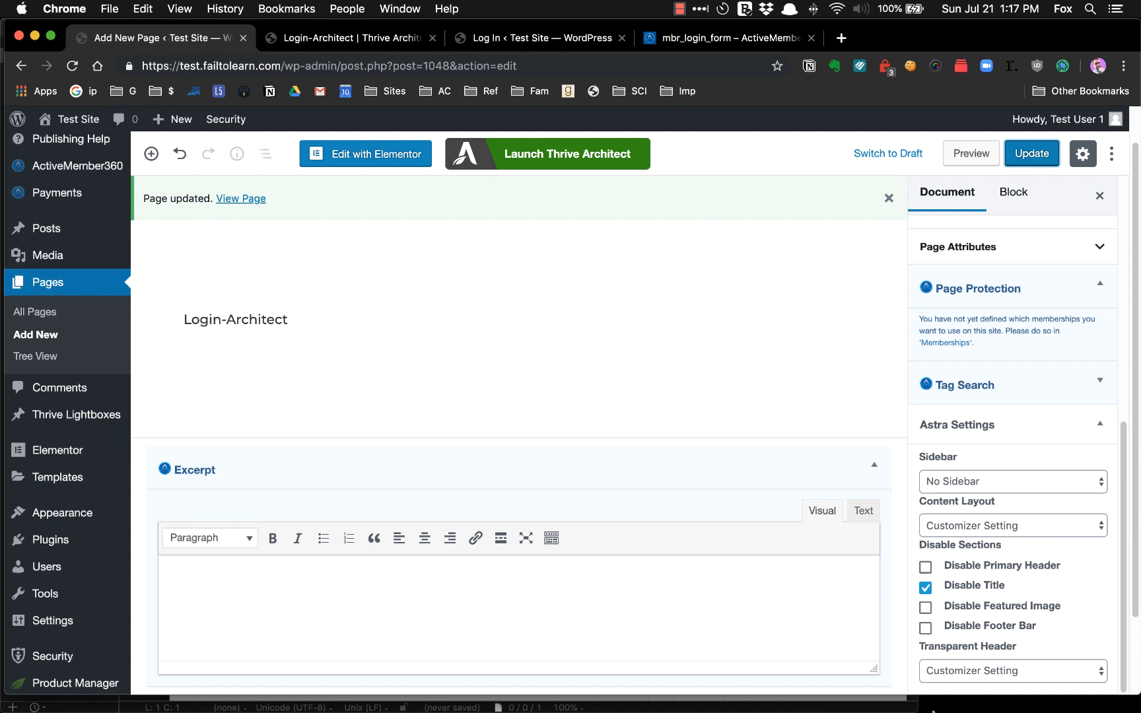
click(925, 567)
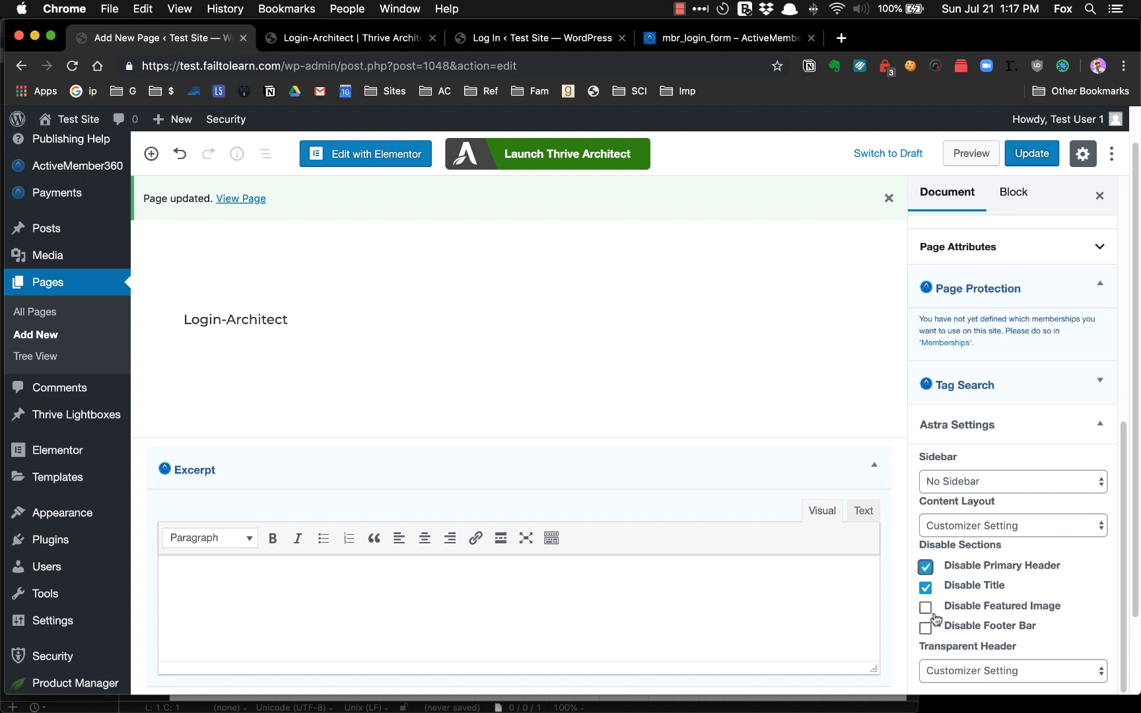
click(925, 628)
click(926, 608)
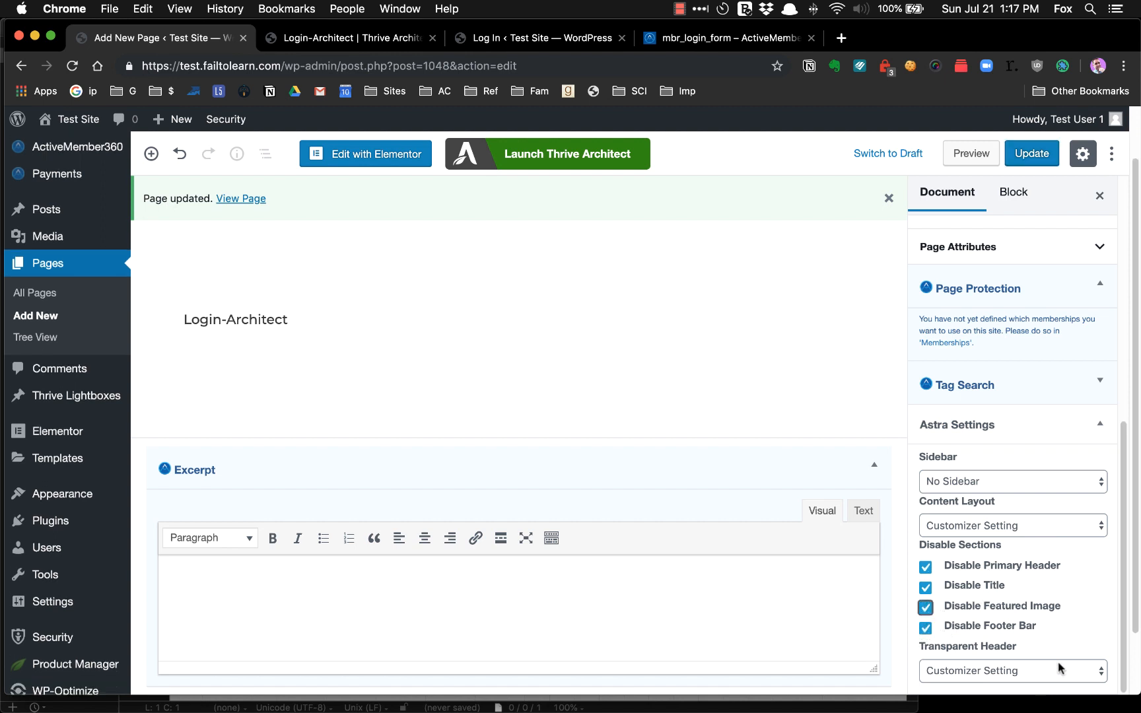
Set the page's content layout to Full Width / Stretched and update the page.
click(1075, 529)
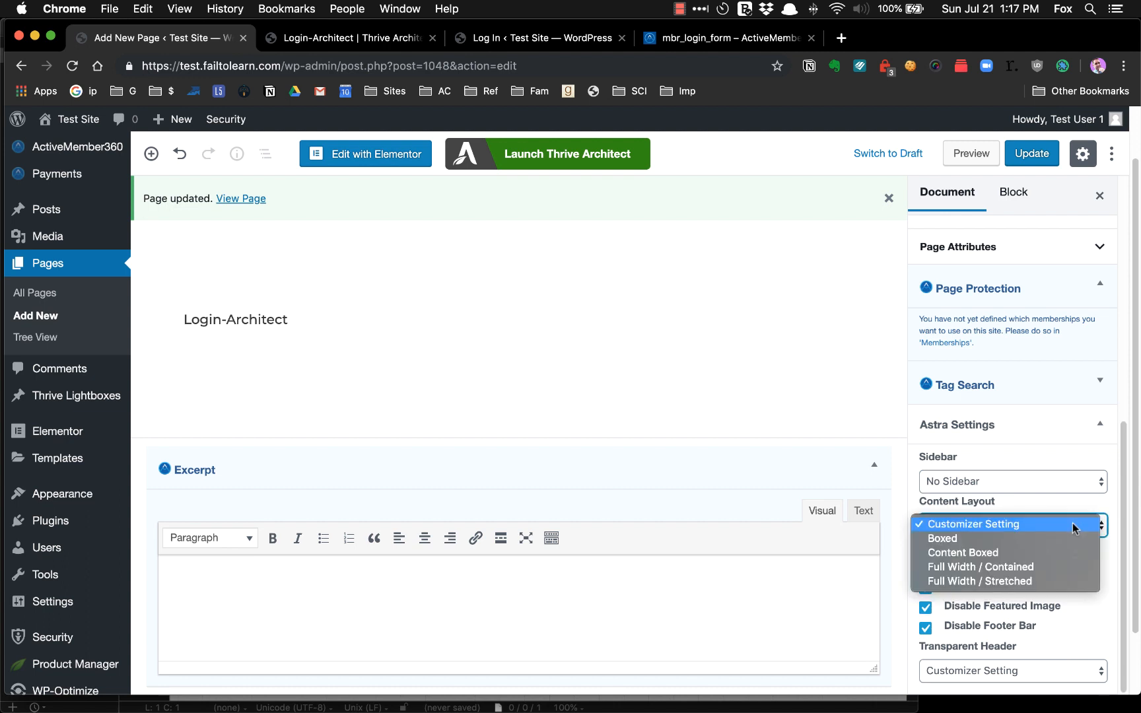
click(1025, 582)
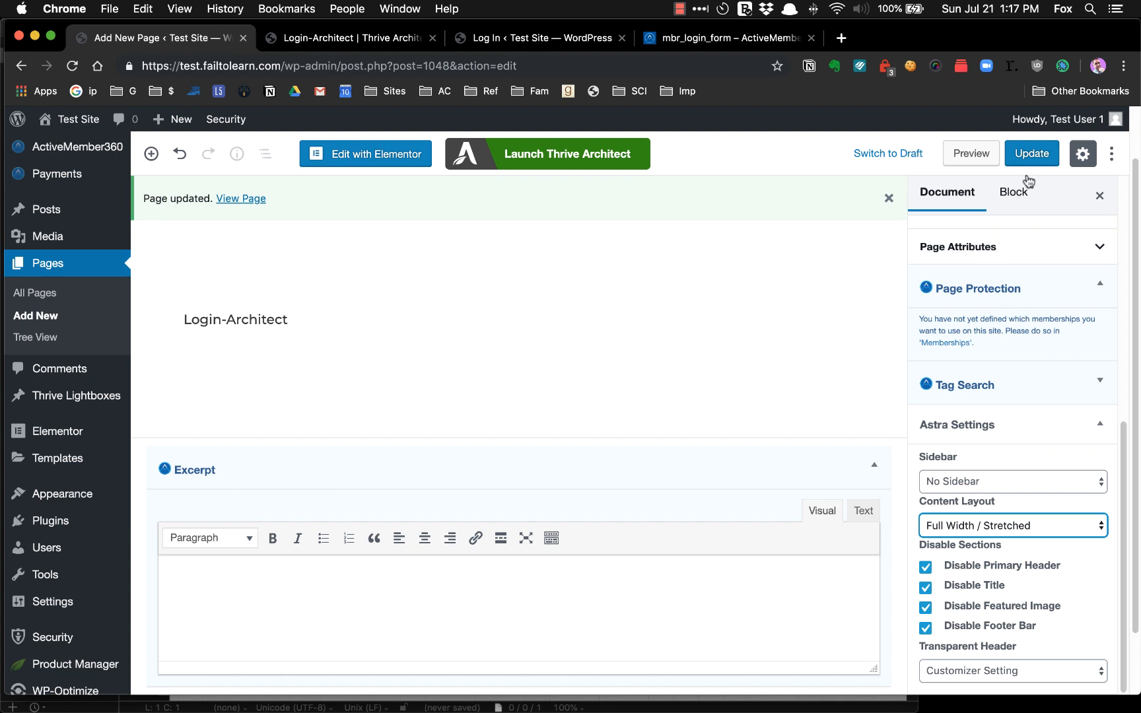
click(1032, 155)
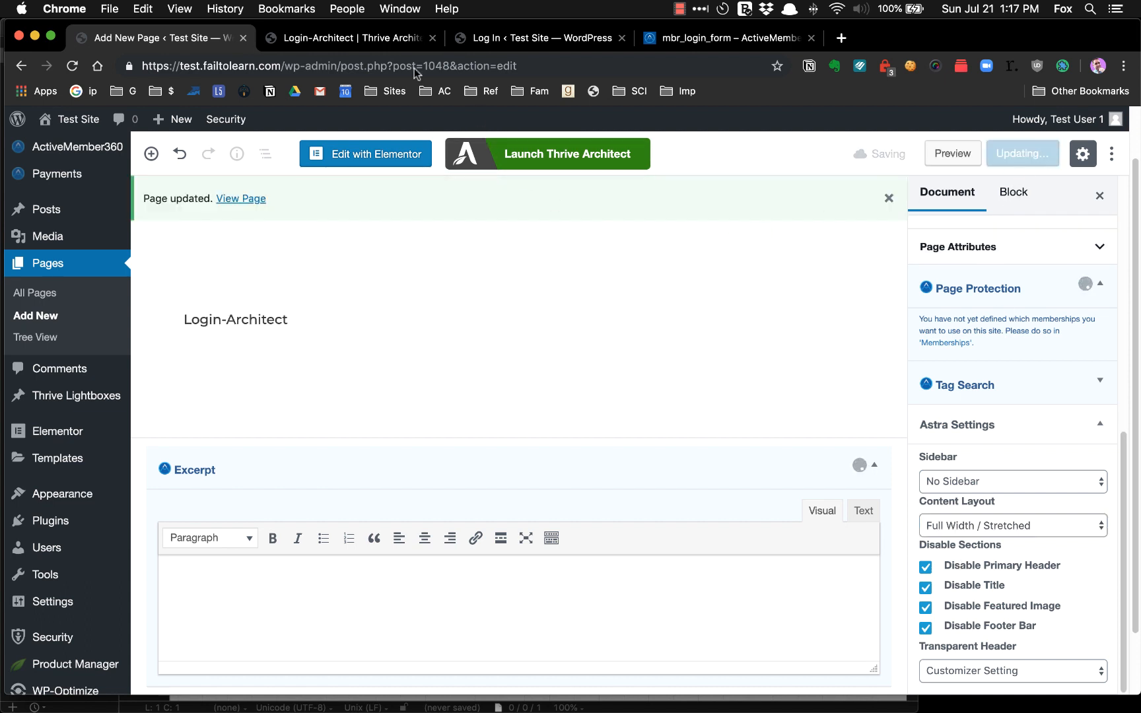
Save the Login-Architect page in Thrive Architect and reload the editor to apply the Astra settings.
click(337, 38)
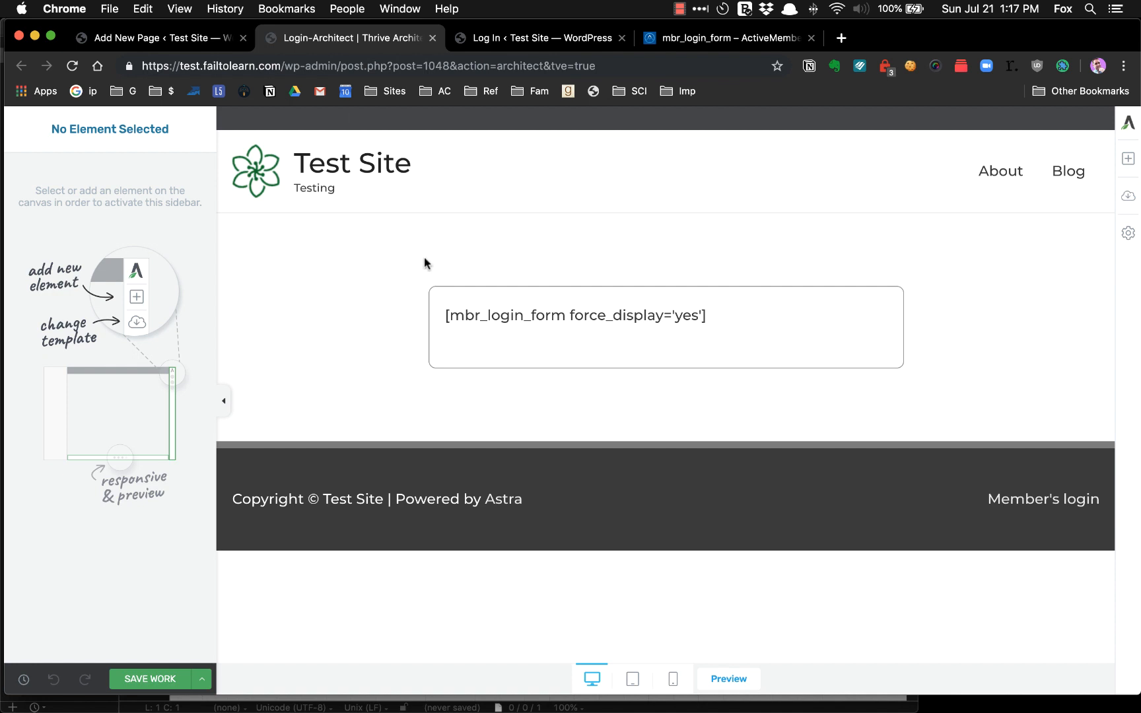
click(151, 680)
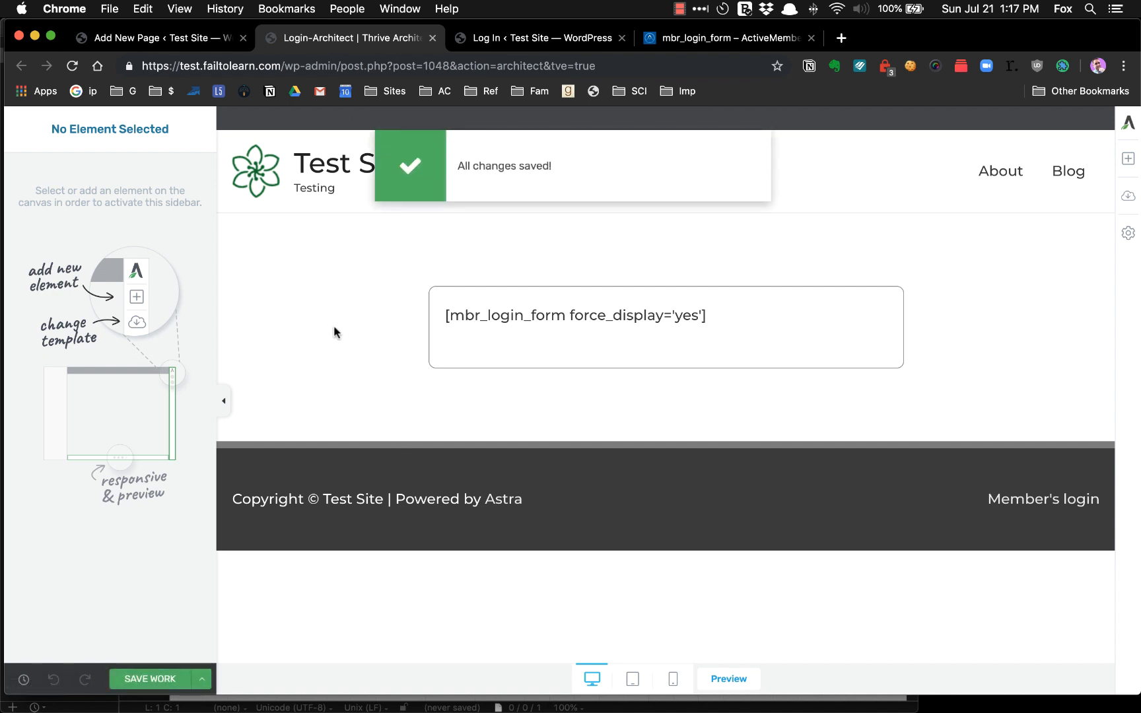
key(super+r)
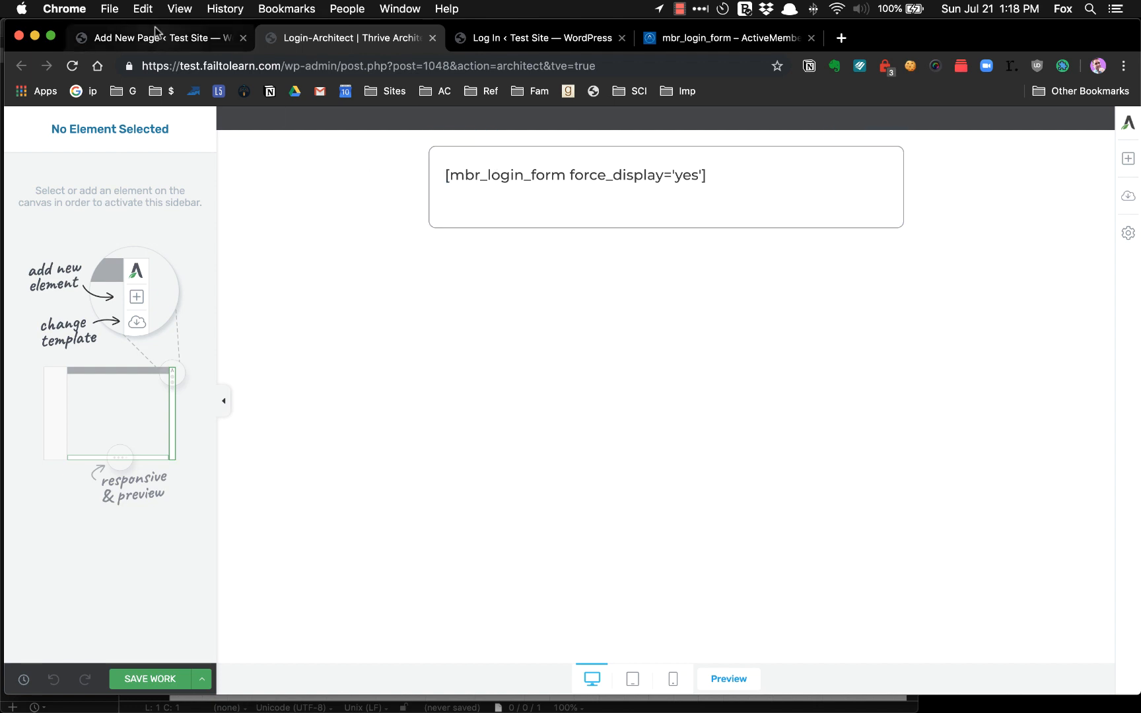
Add a Background Section below the login form box and set its content maximum width to 100%.
click(1129, 160)
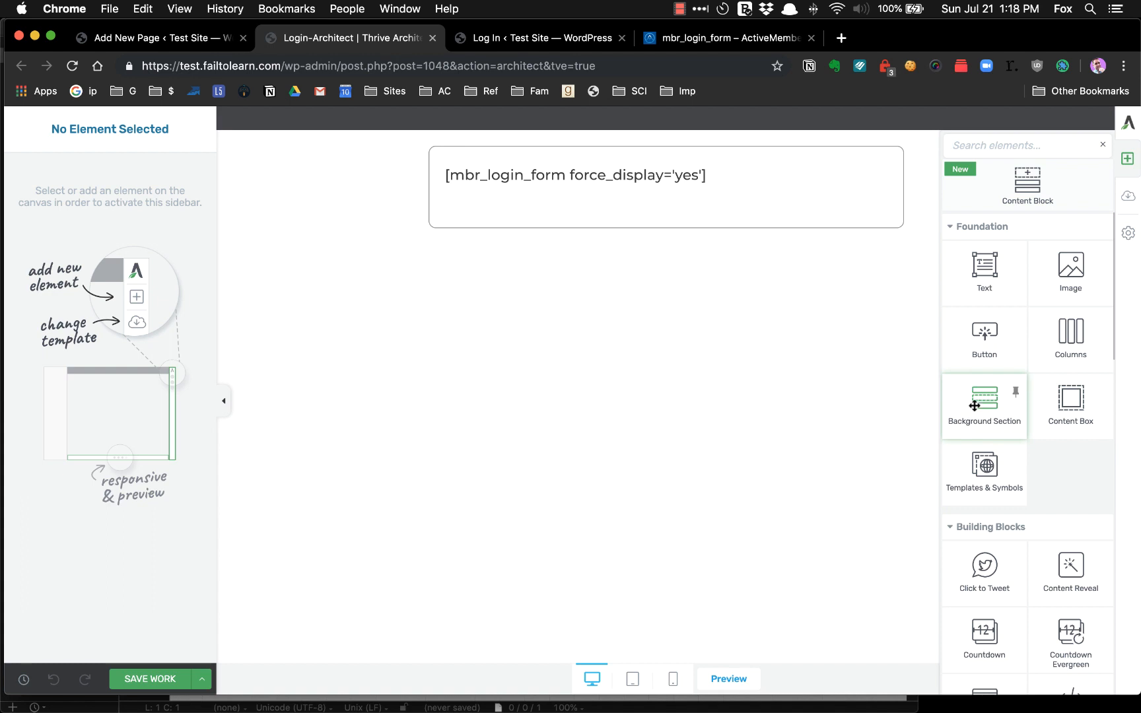
drag(988, 399, 794, 389)
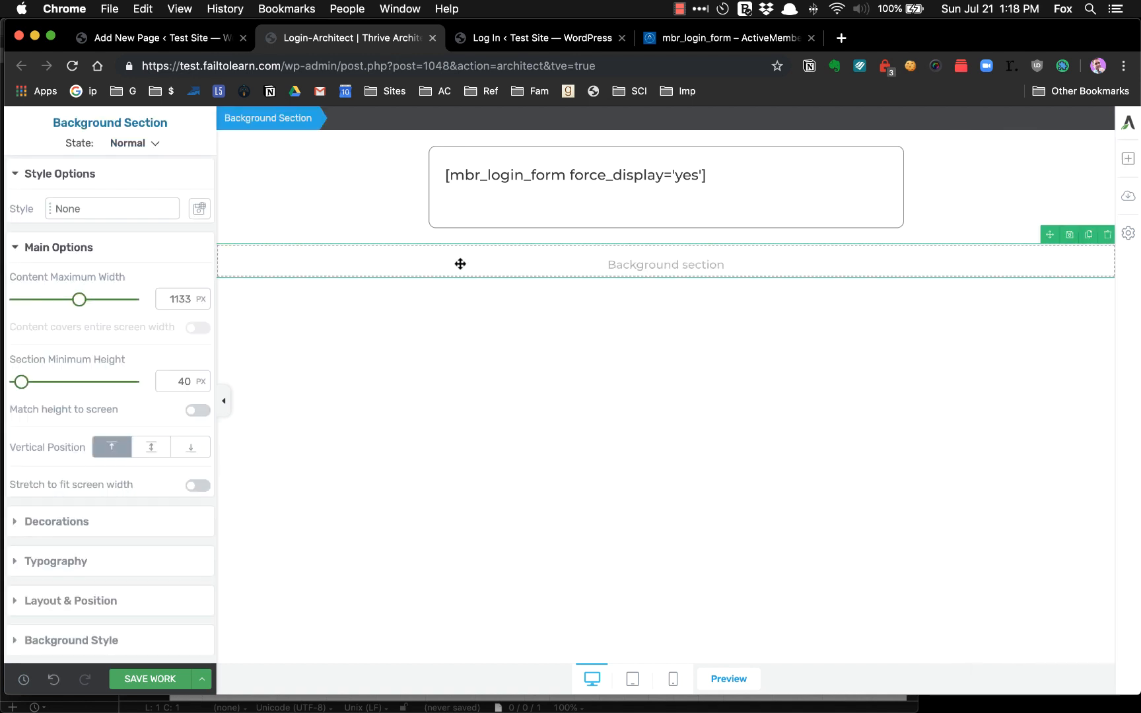
drag(80, 300, 141, 310)
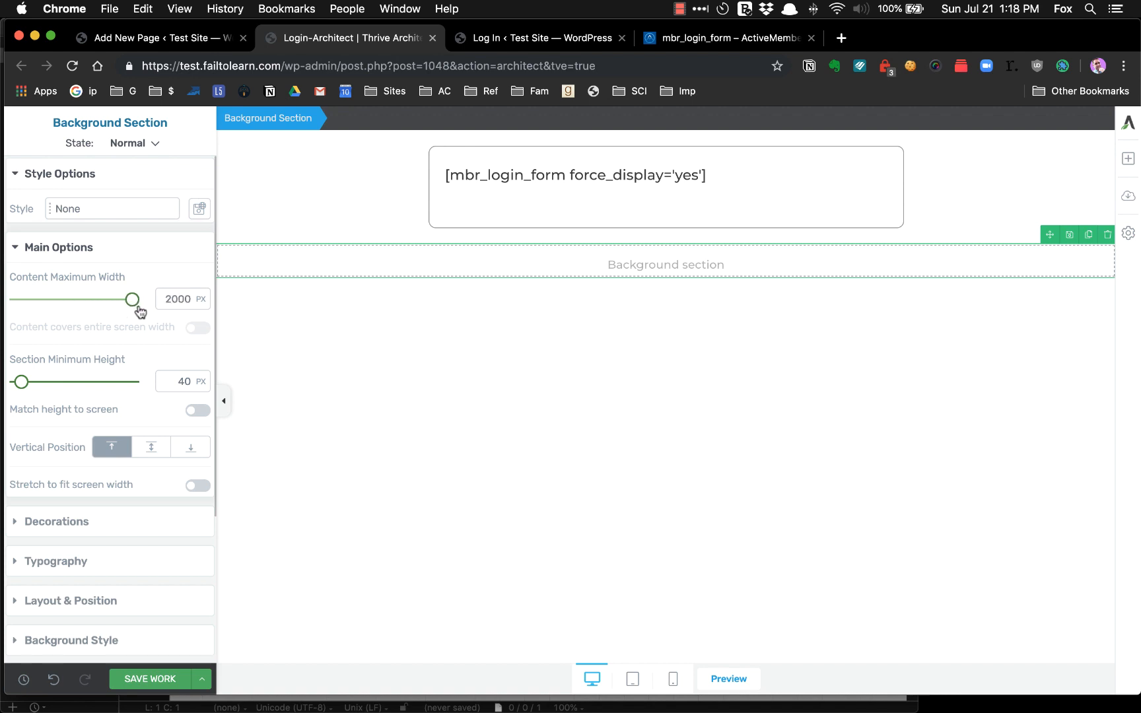
click(182, 300)
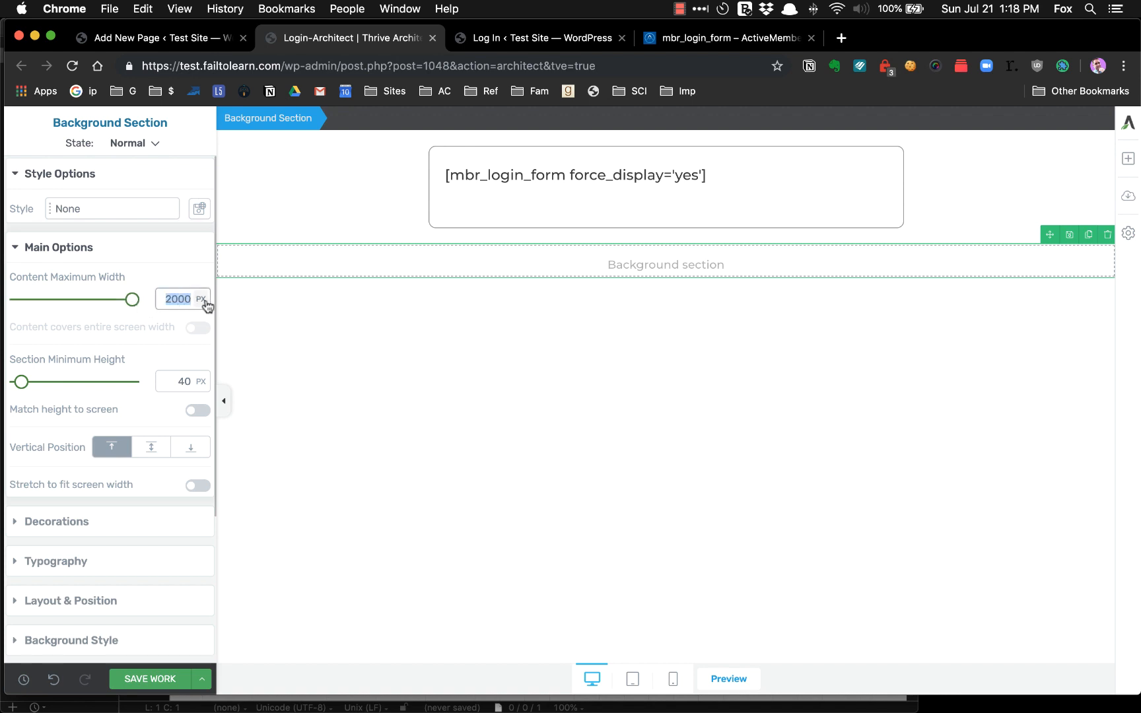
click(204, 302)
click(199, 338)
click(174, 300)
text(100)
scroll(111, 360, down, 3)
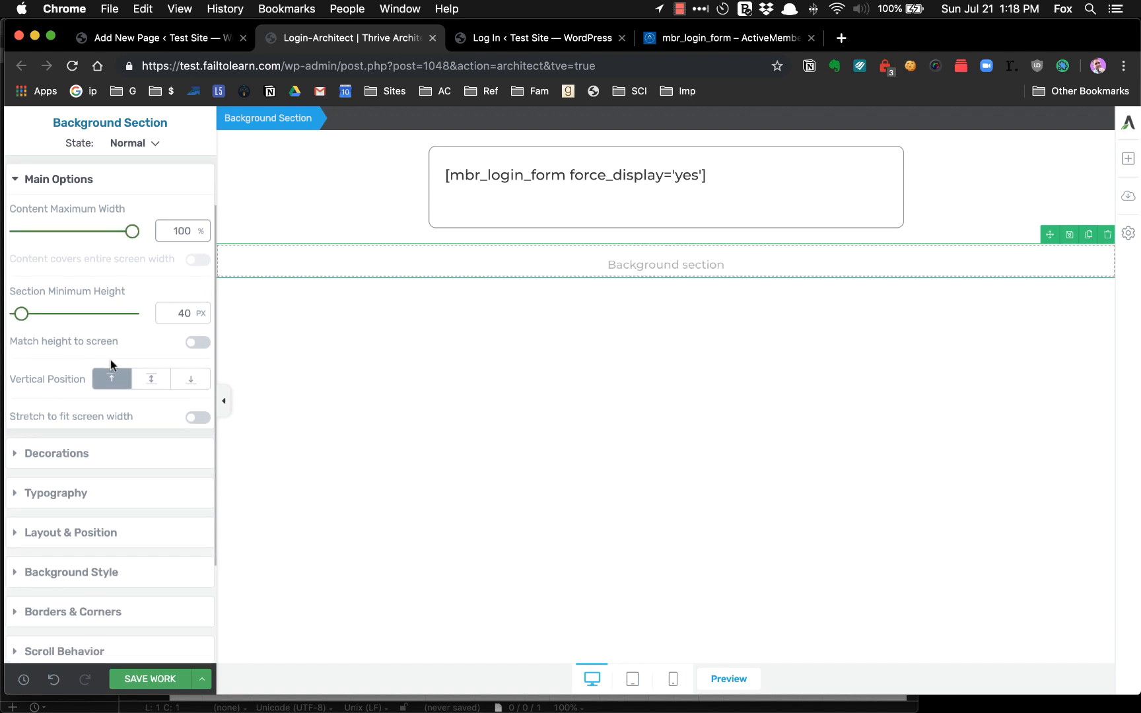
scroll(132, 343, up, 3)
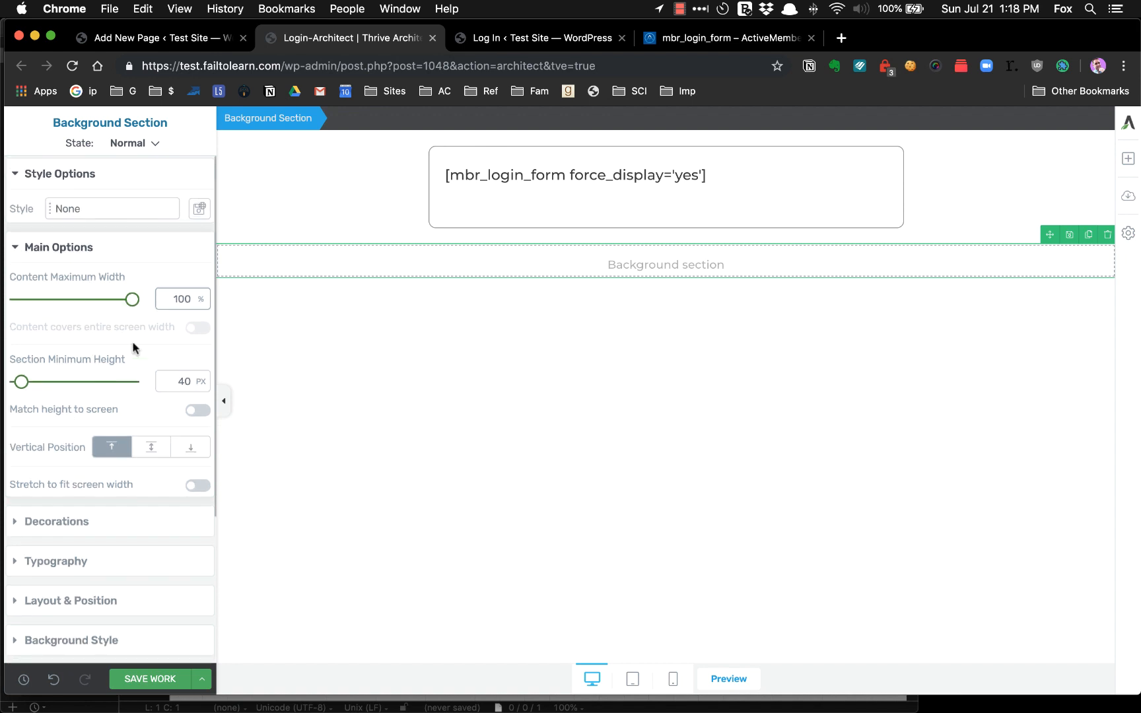
Add the padlock photo from the media library as an image layer in the Background Section's background style.
click(114, 255)
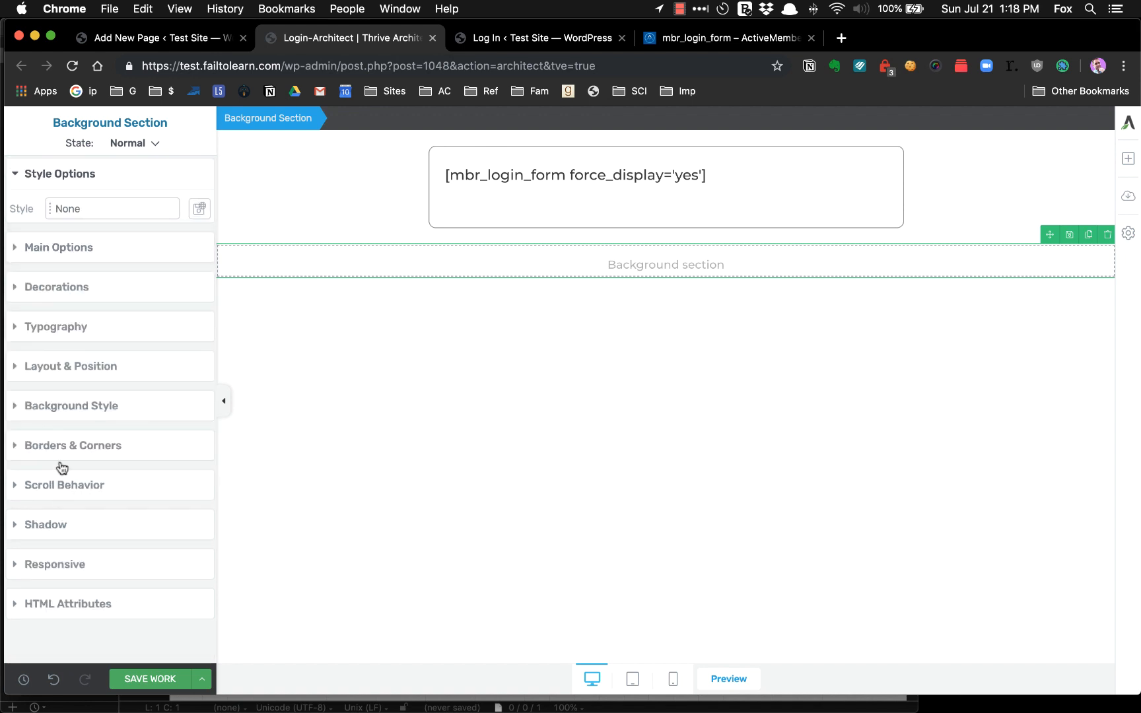
click(56, 410)
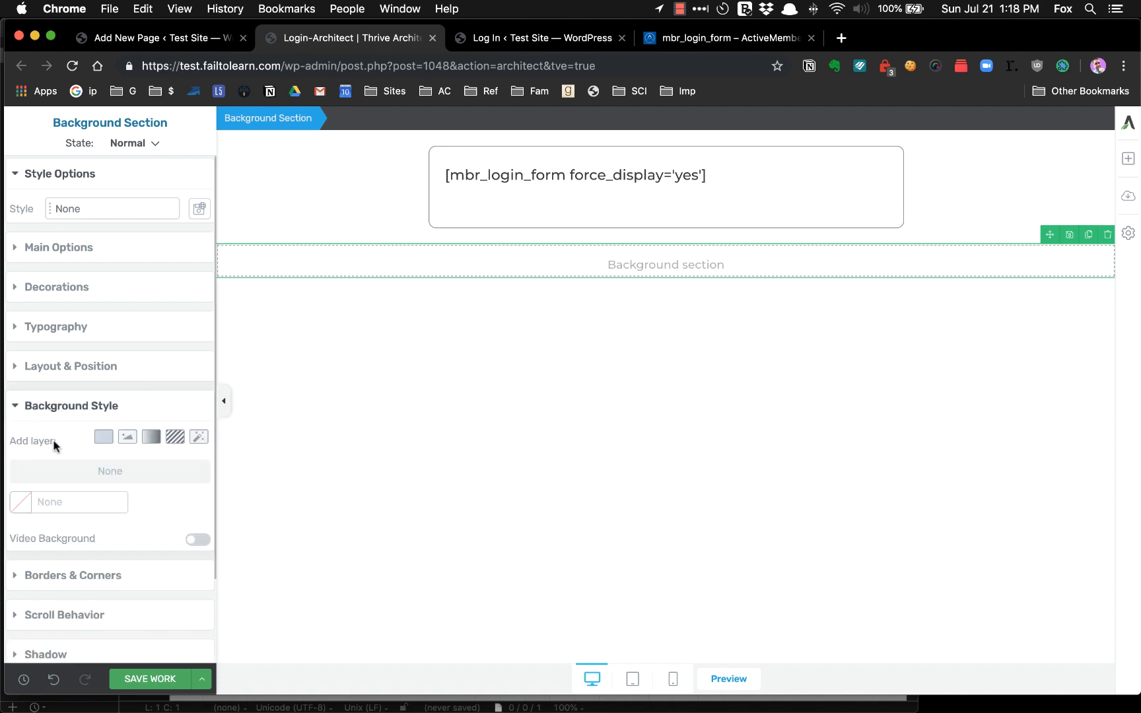
click(123, 442)
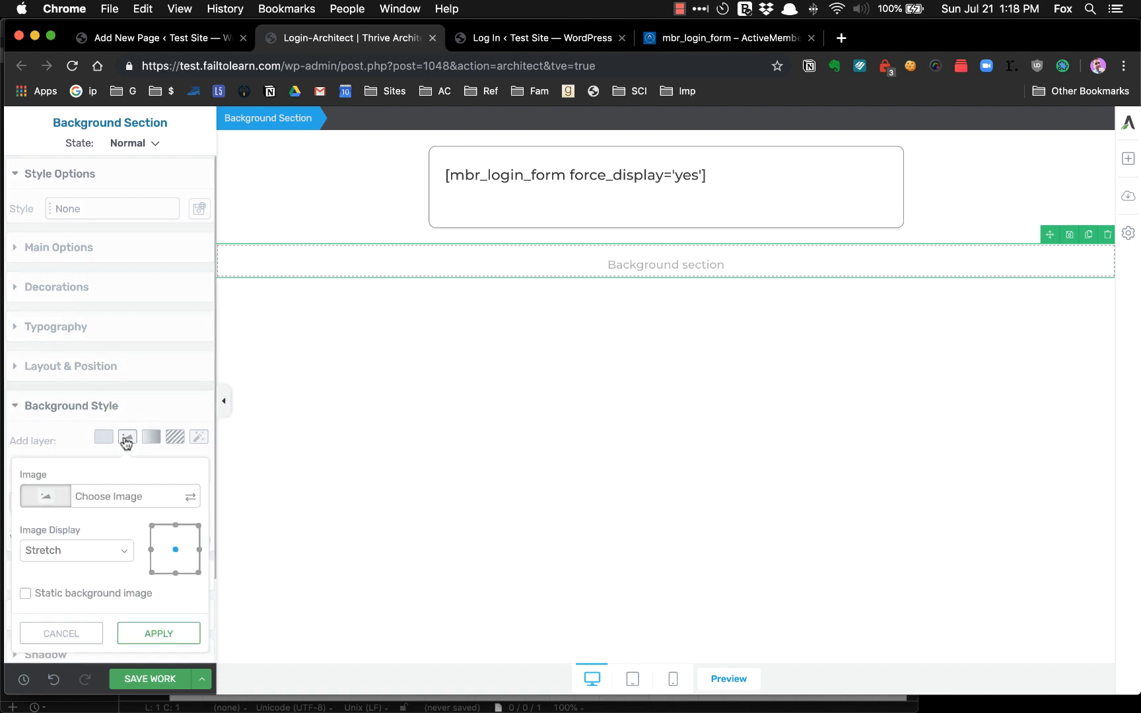
click(110, 502)
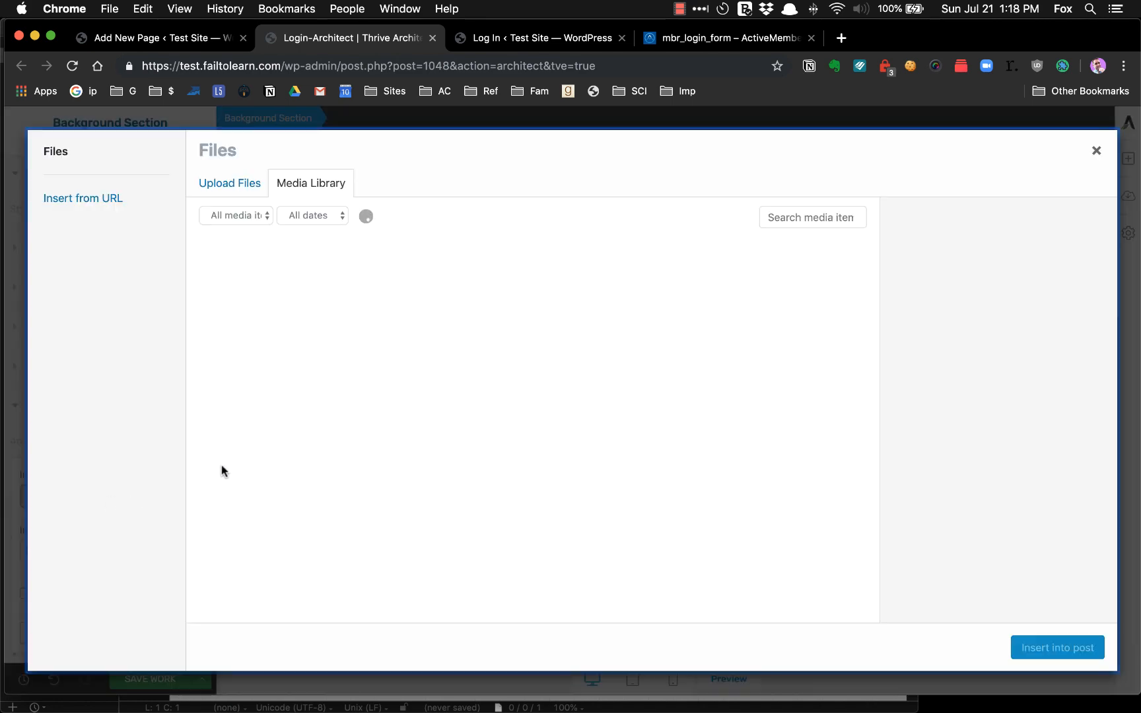
click(248, 294)
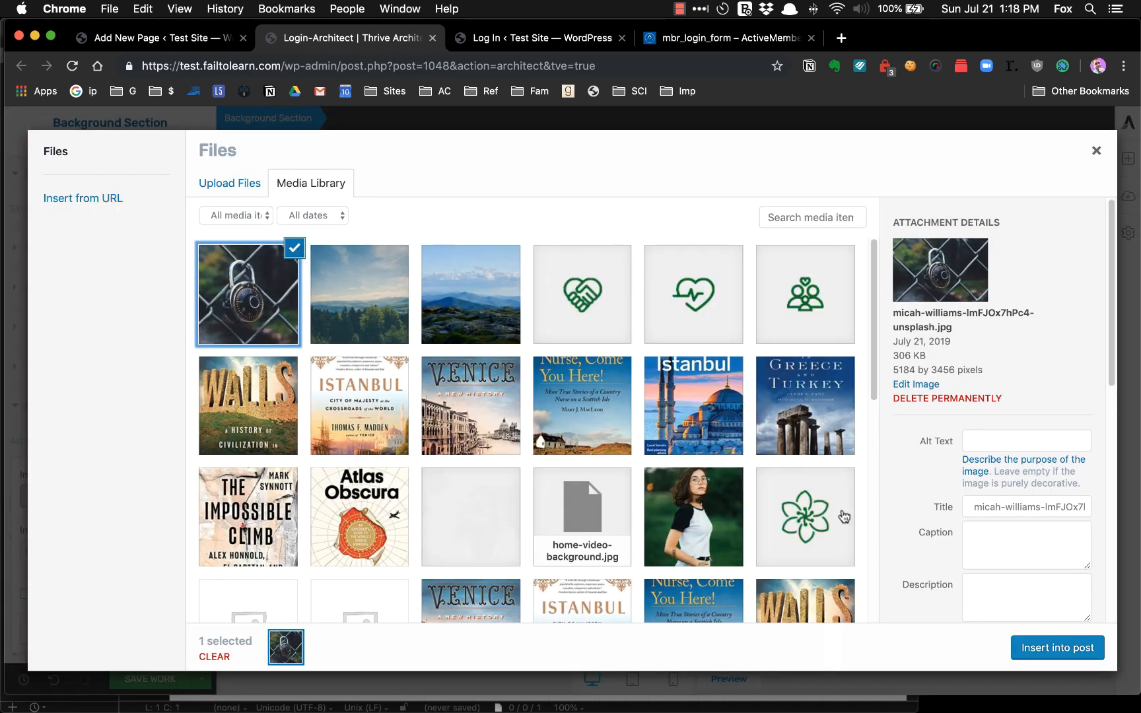
click(1055, 648)
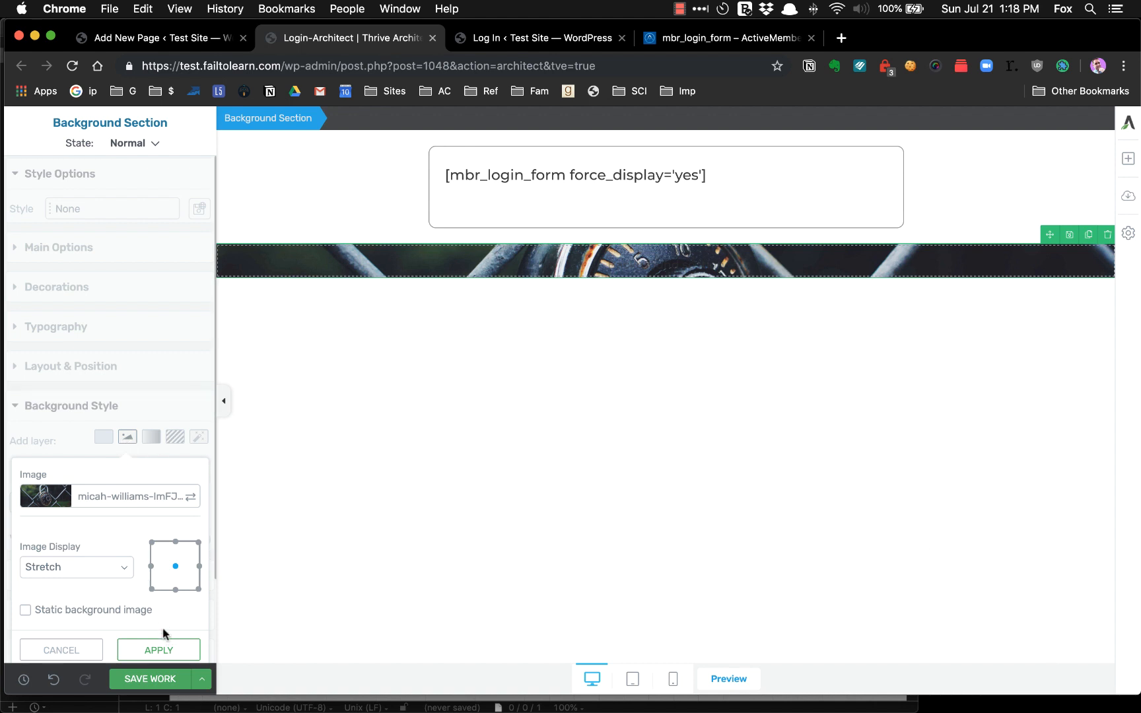
click(159, 651)
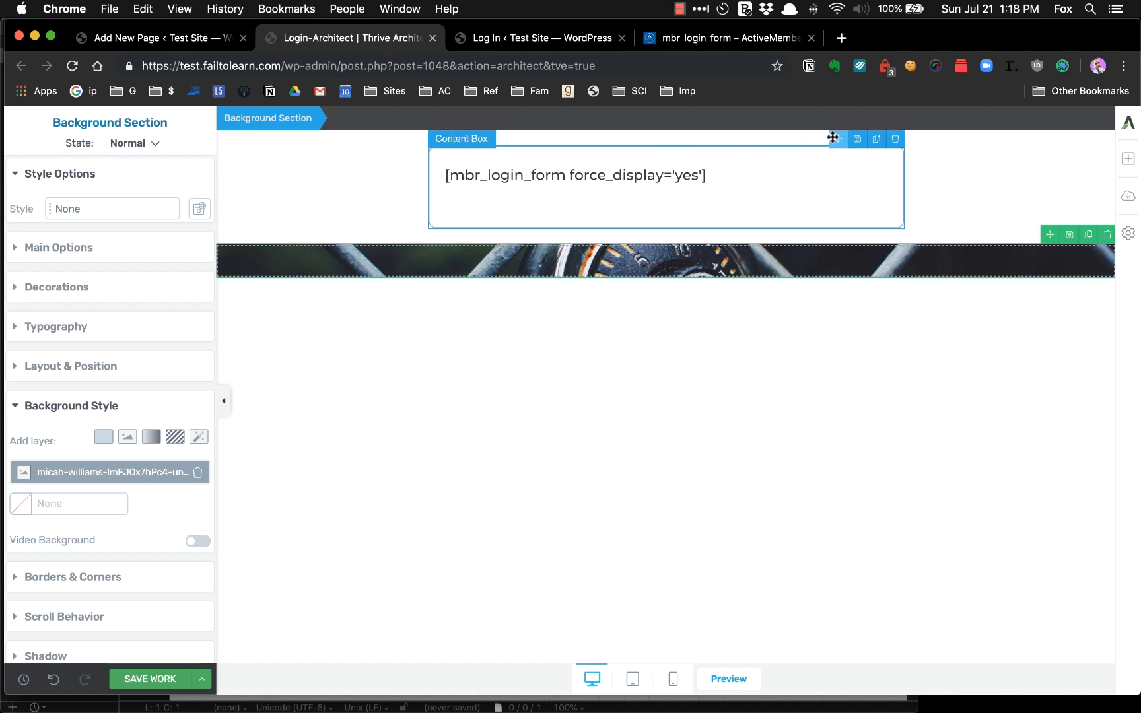
Move the login form content box into the Background Section, then select the section.
drag(836, 138, 809, 177)
drag(736, 233, 701, 258)
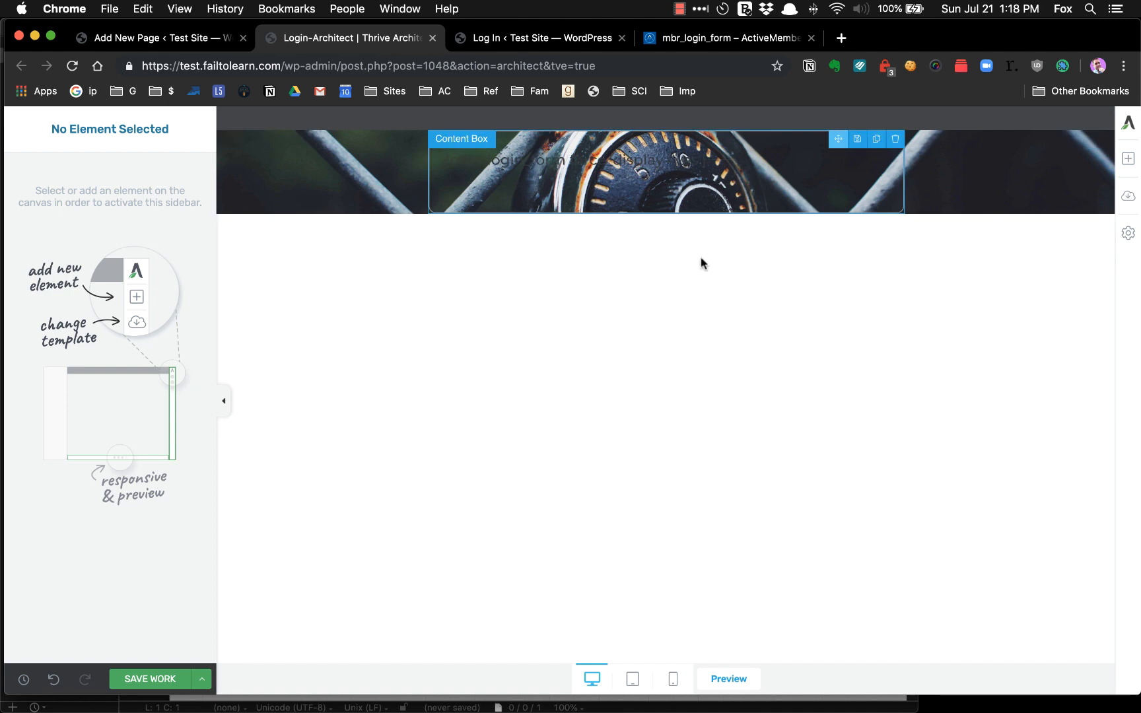
click(261, 181)
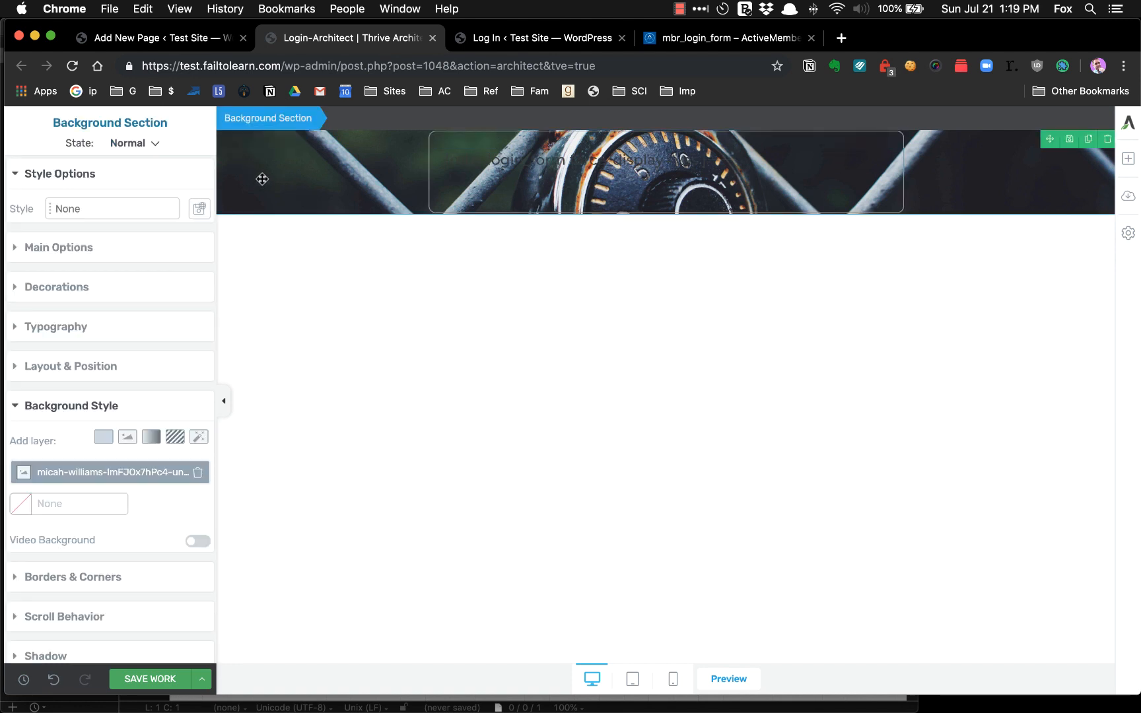
Look through the Background Section's main, layout and position, and background style options for a way to control its height.
click(11, 249)
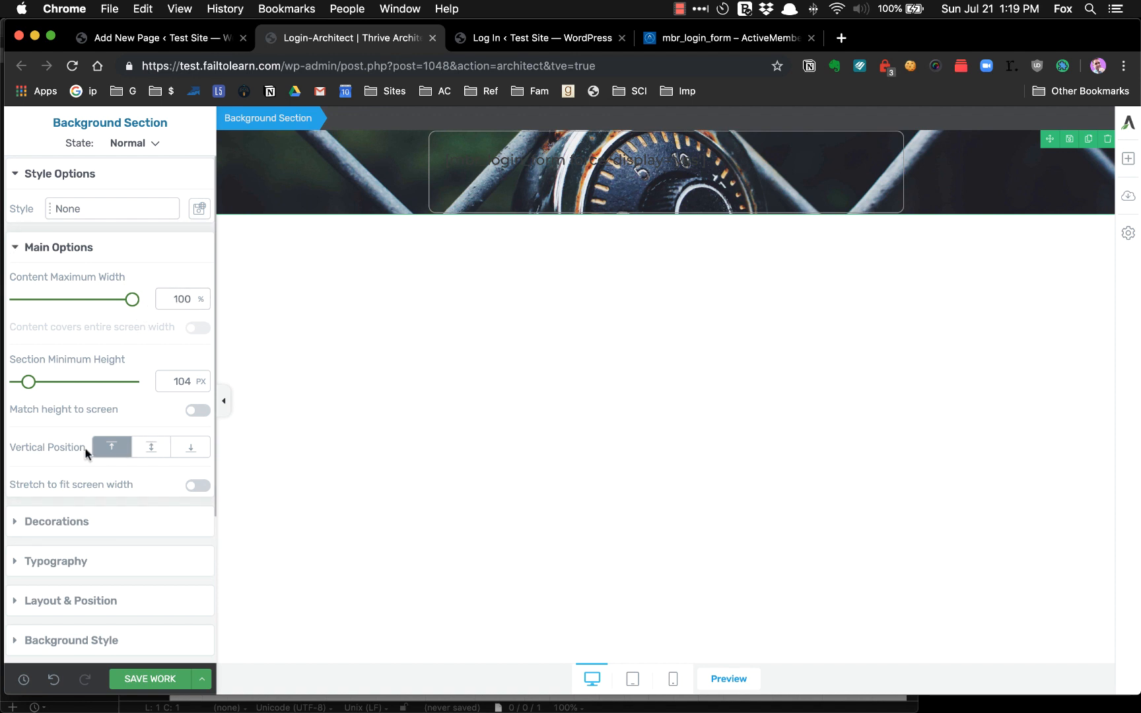
scroll(87, 454, down, 3)
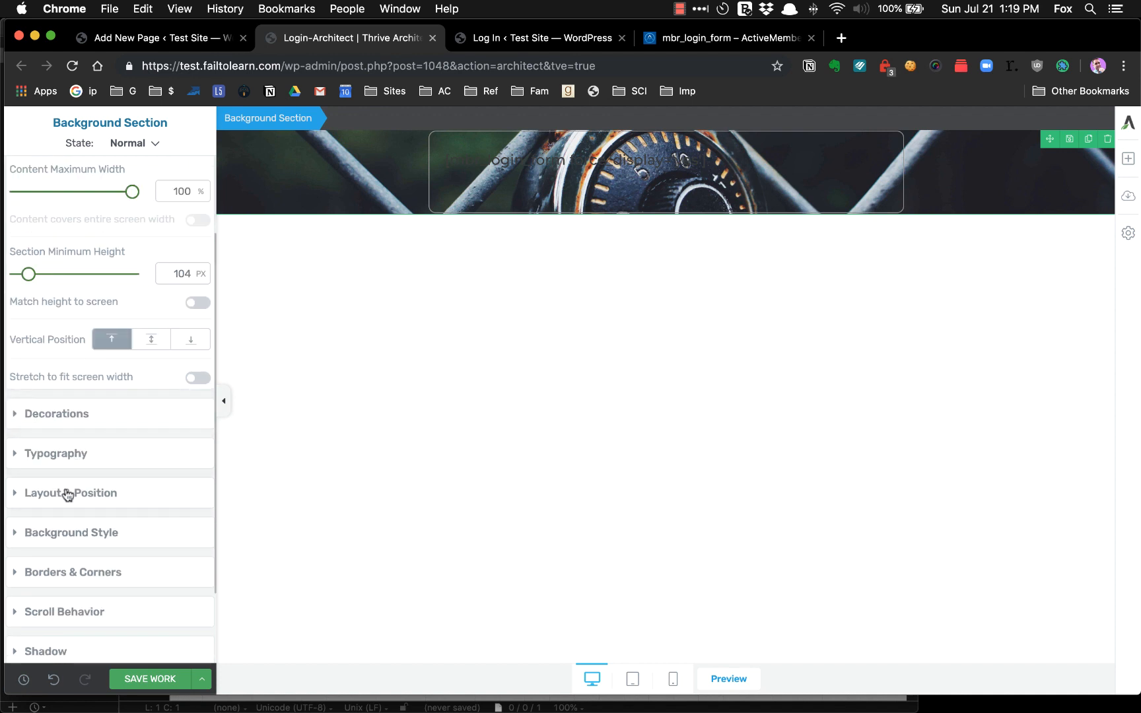
click(67, 495)
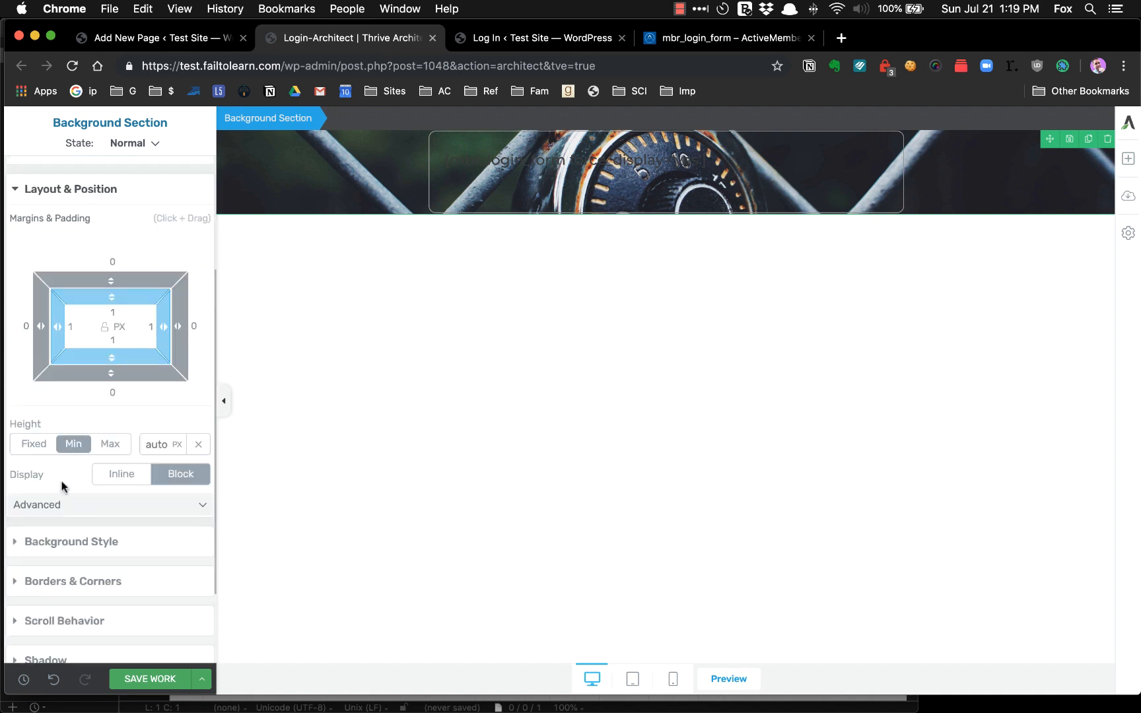
click(108, 444)
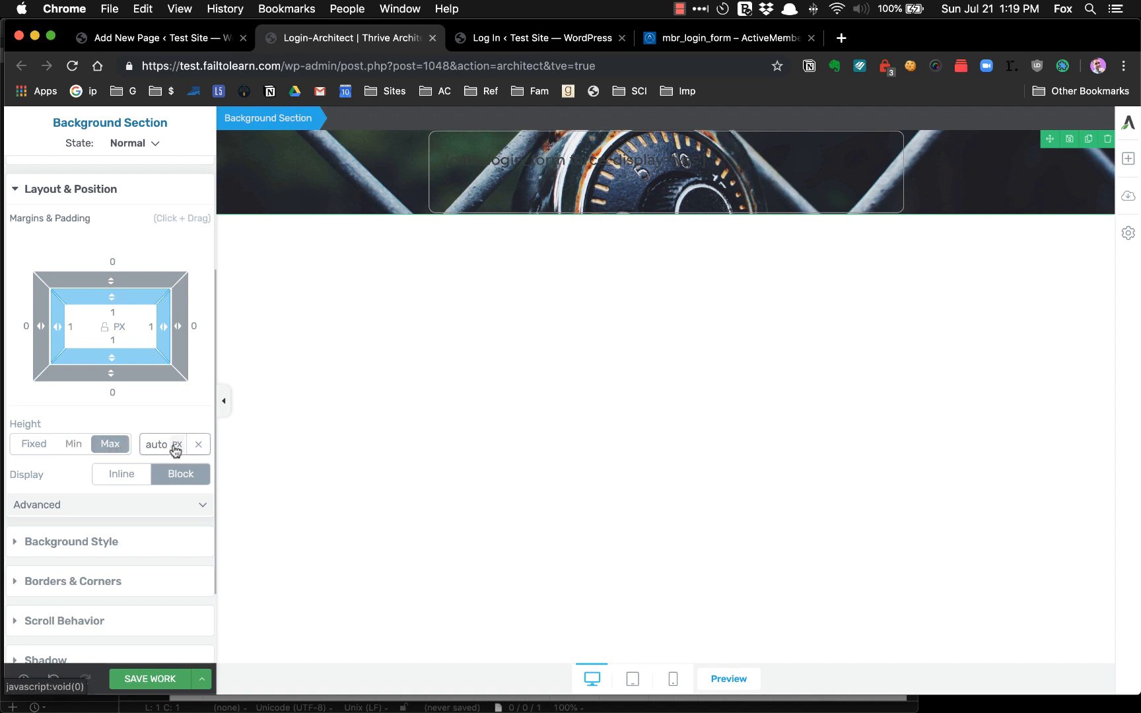
click(181, 447)
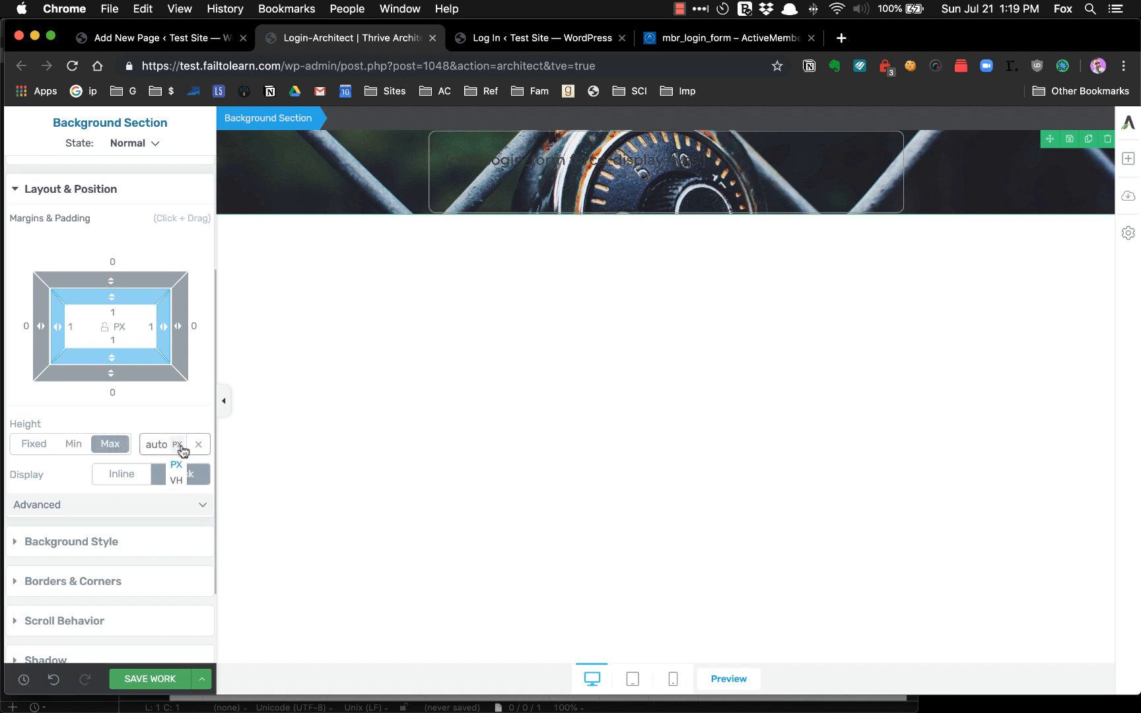
click(148, 450)
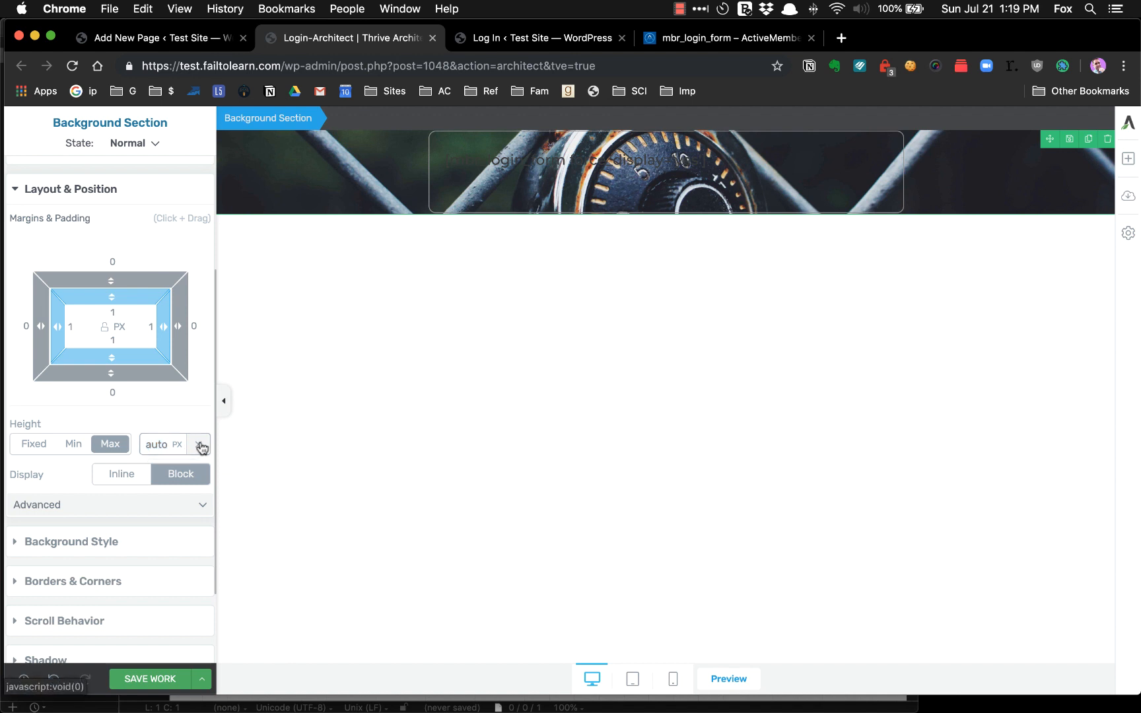
click(168, 443)
scroll(137, 444, down, 1)
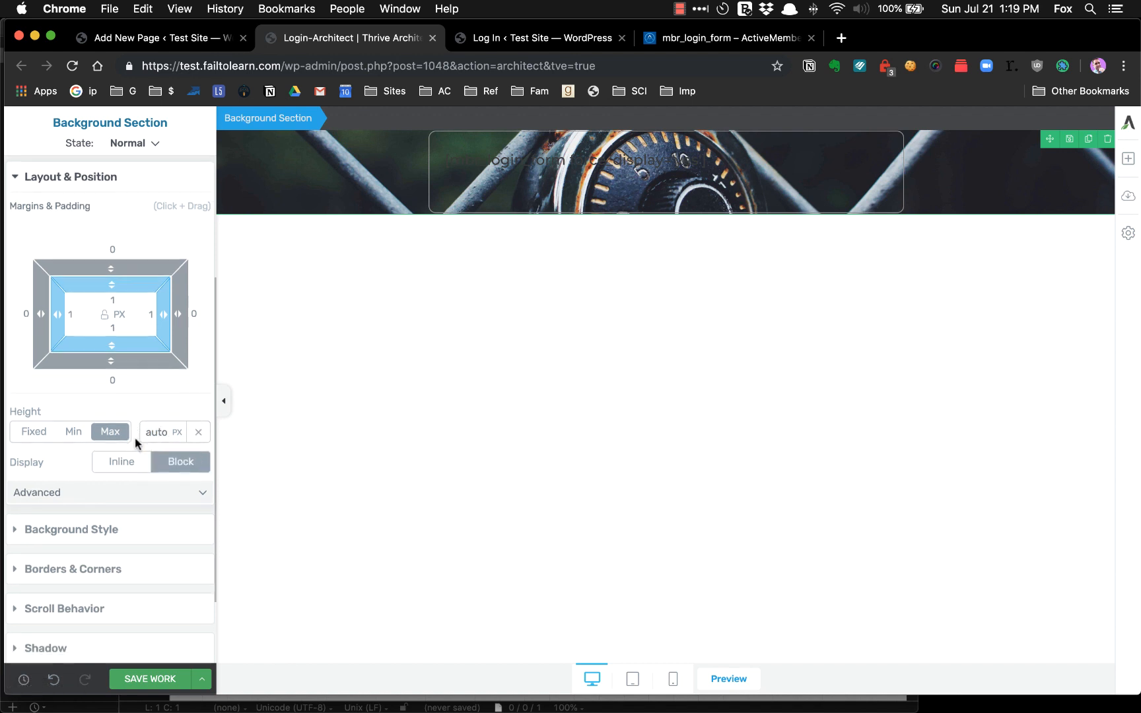
click(202, 493)
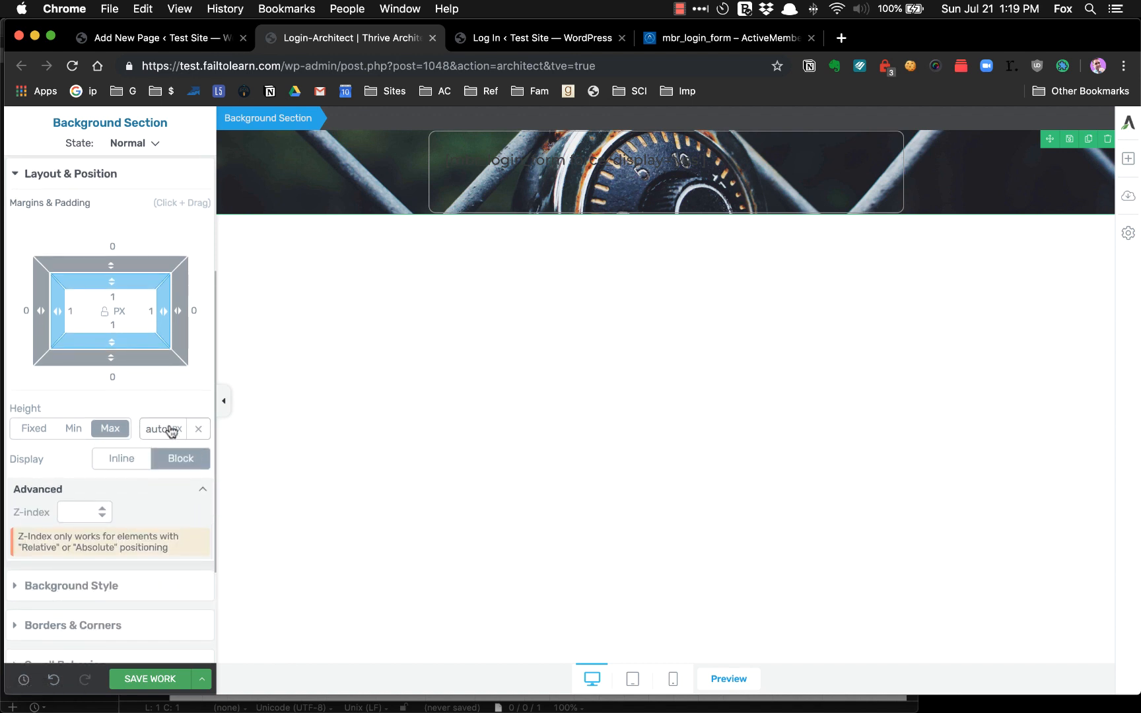
click(193, 491)
scroll(193, 490, down, 2)
scroll(192, 491, down, 3)
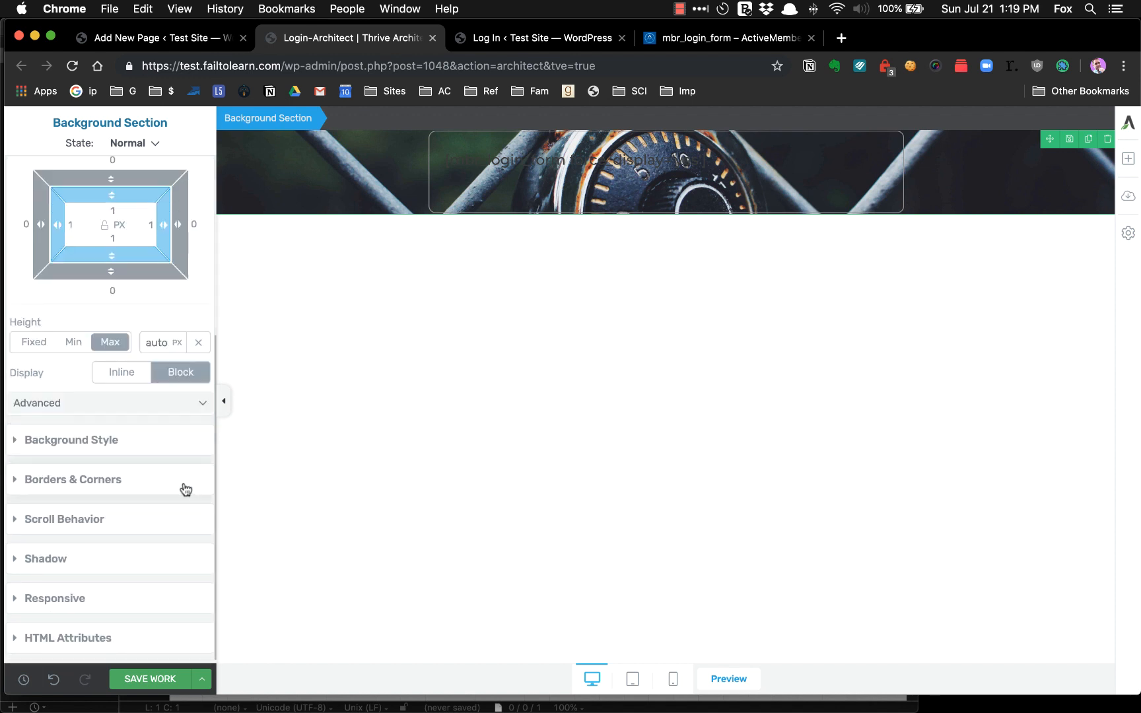
click(69, 440)
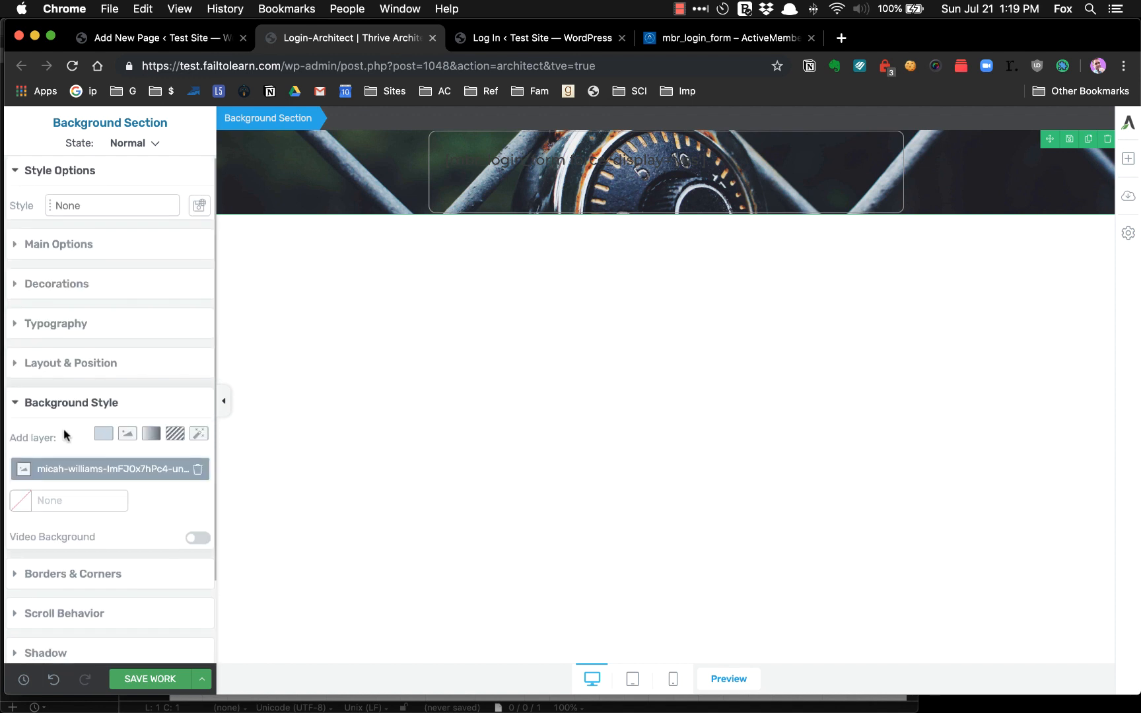
scroll(82, 434, down, 4)
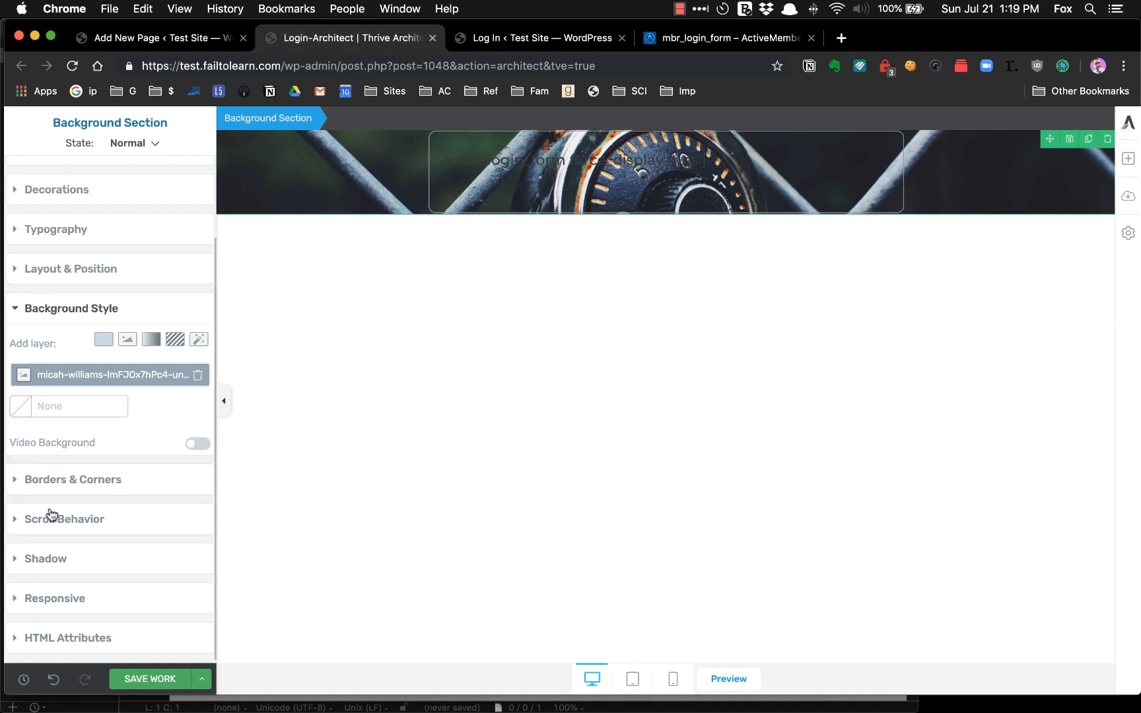
scroll(59, 479, up, 2)
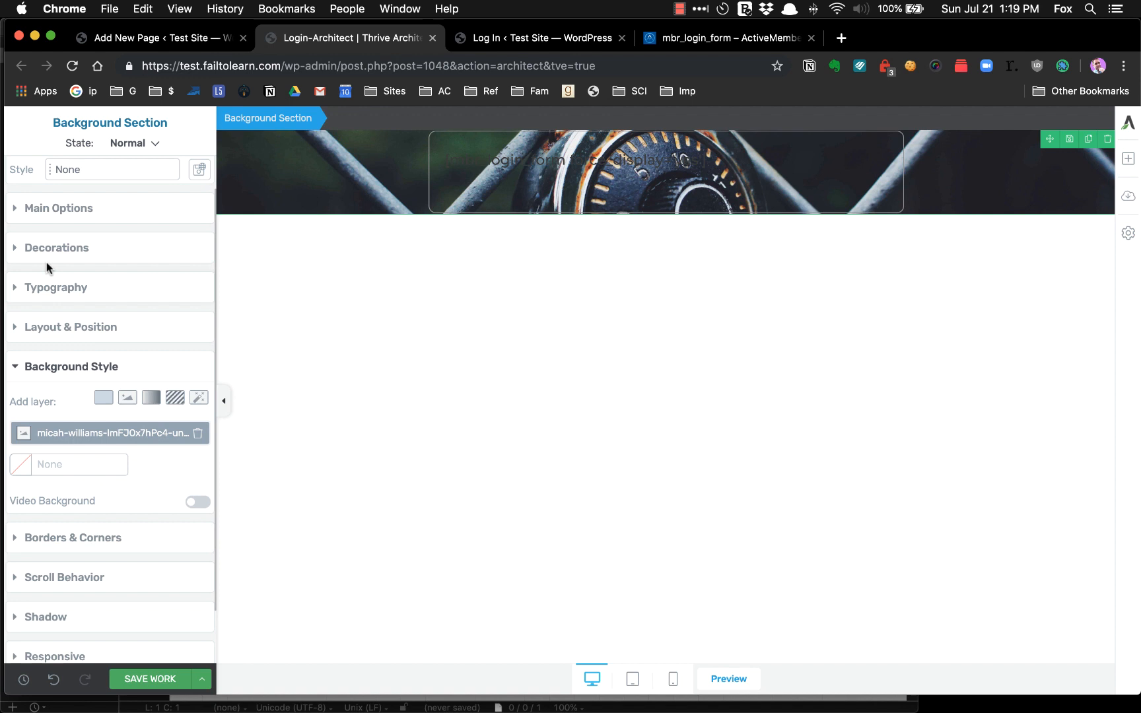
Make the Background Section match the screen height and stretch to fit the screen width.
click(43, 209)
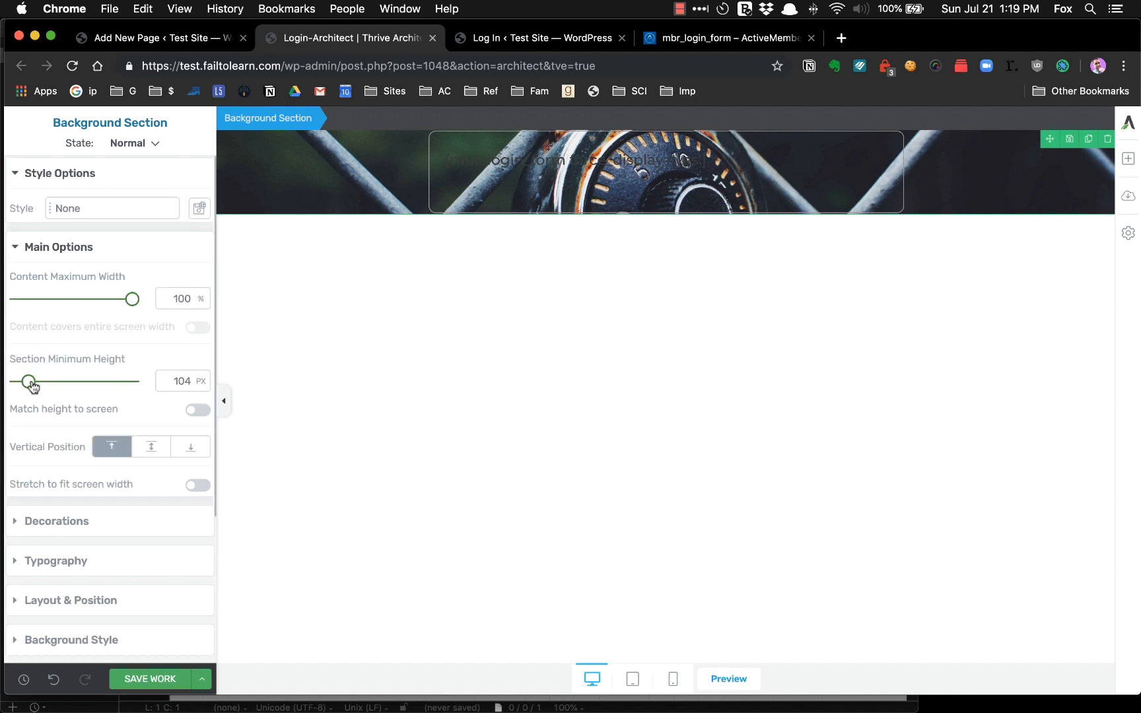
click(200, 383)
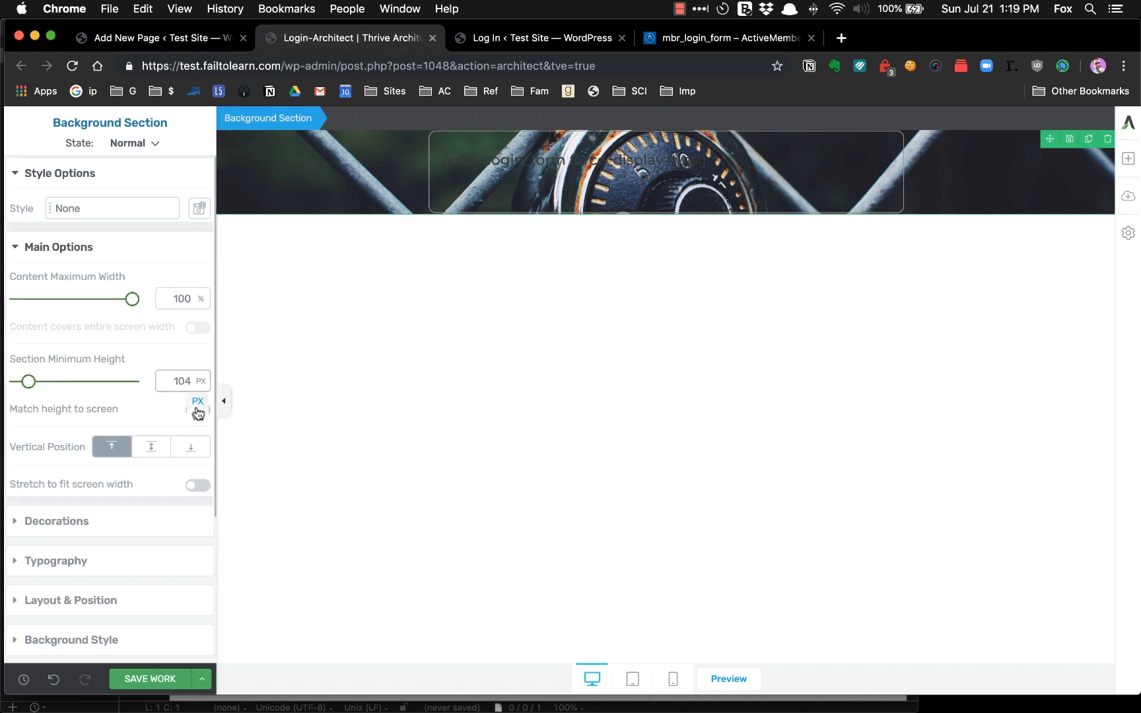
double_click(183, 381)
click(198, 411)
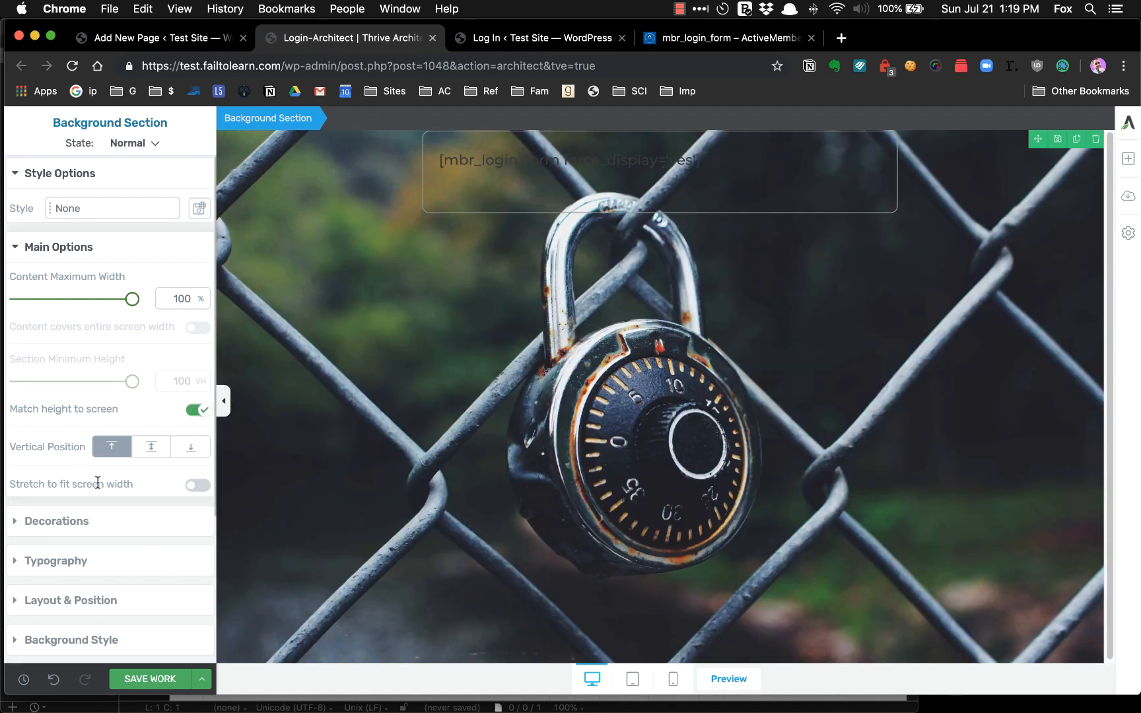
click(196, 486)
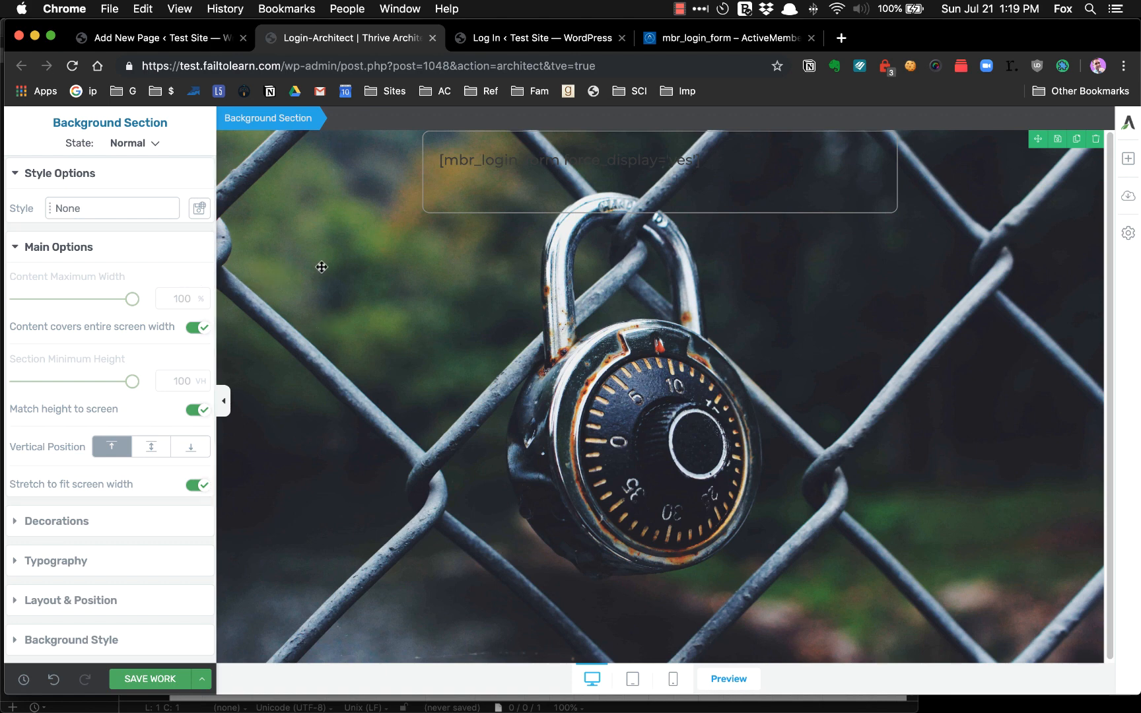
click(429, 212)
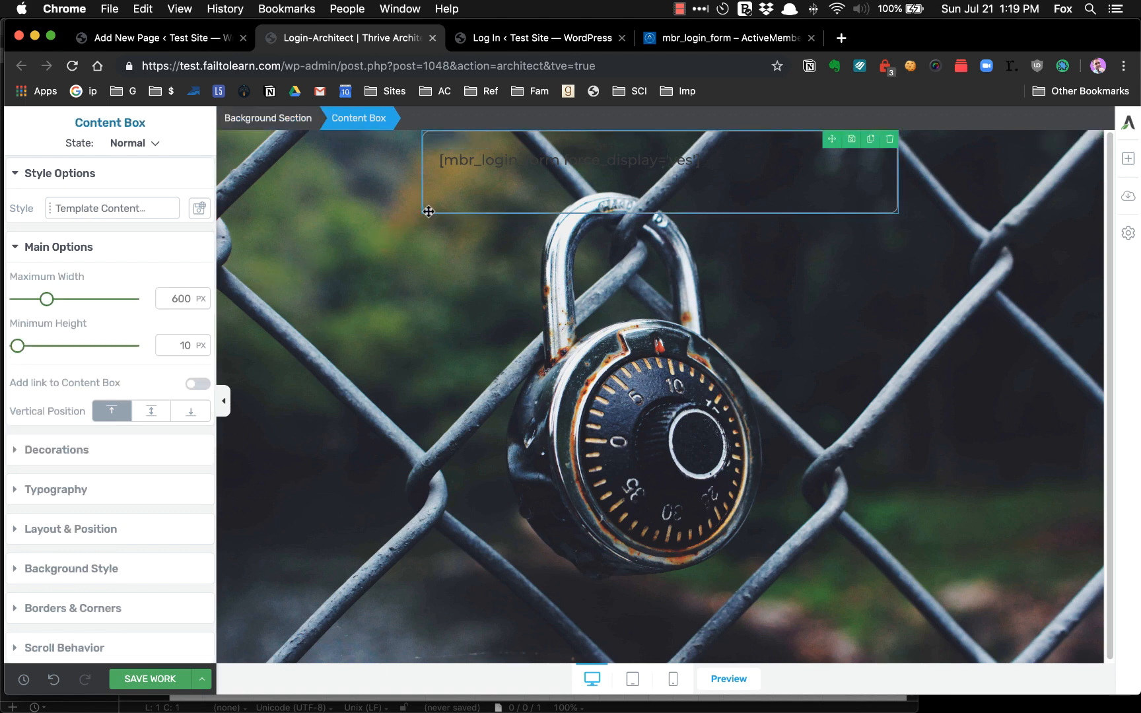
click(46, 248)
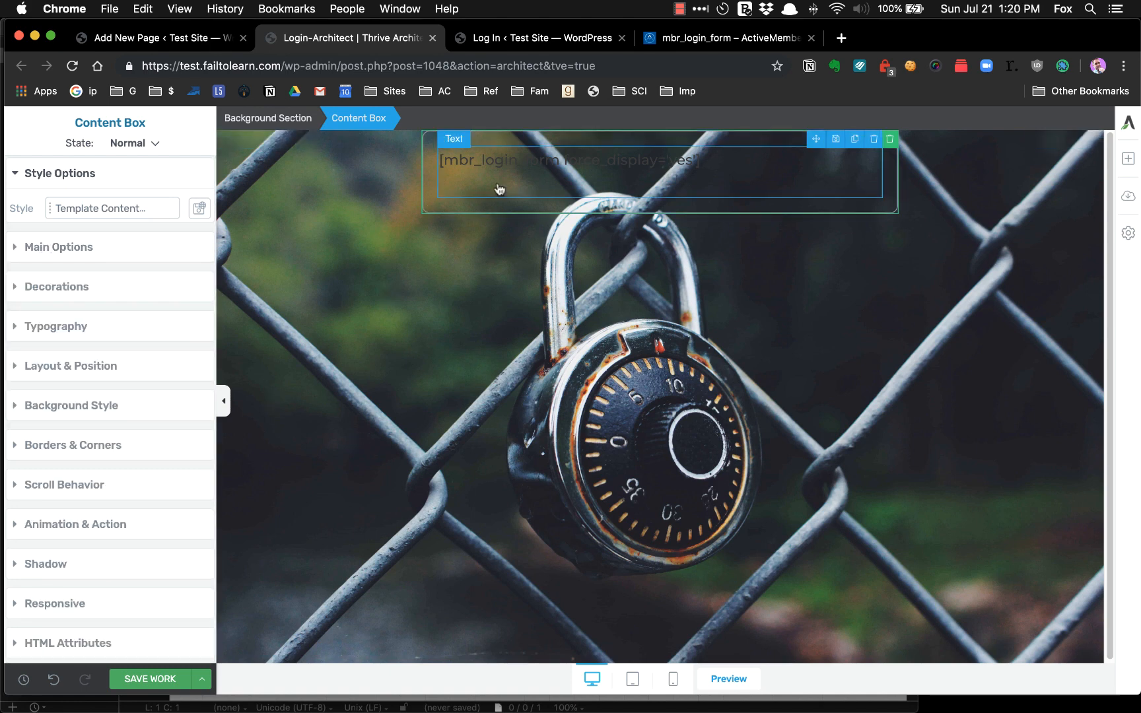
click(372, 431)
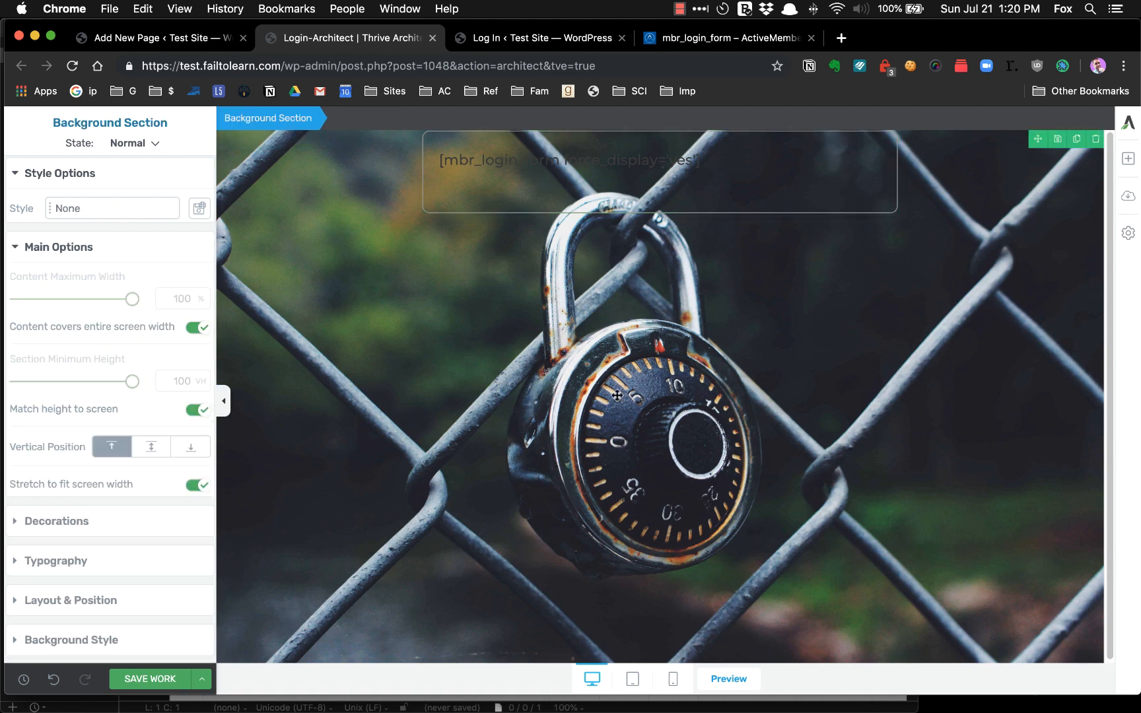
Save the Login-Architect page and check its preview in the browser, returning to the Thrive Architect editor.
click(155, 680)
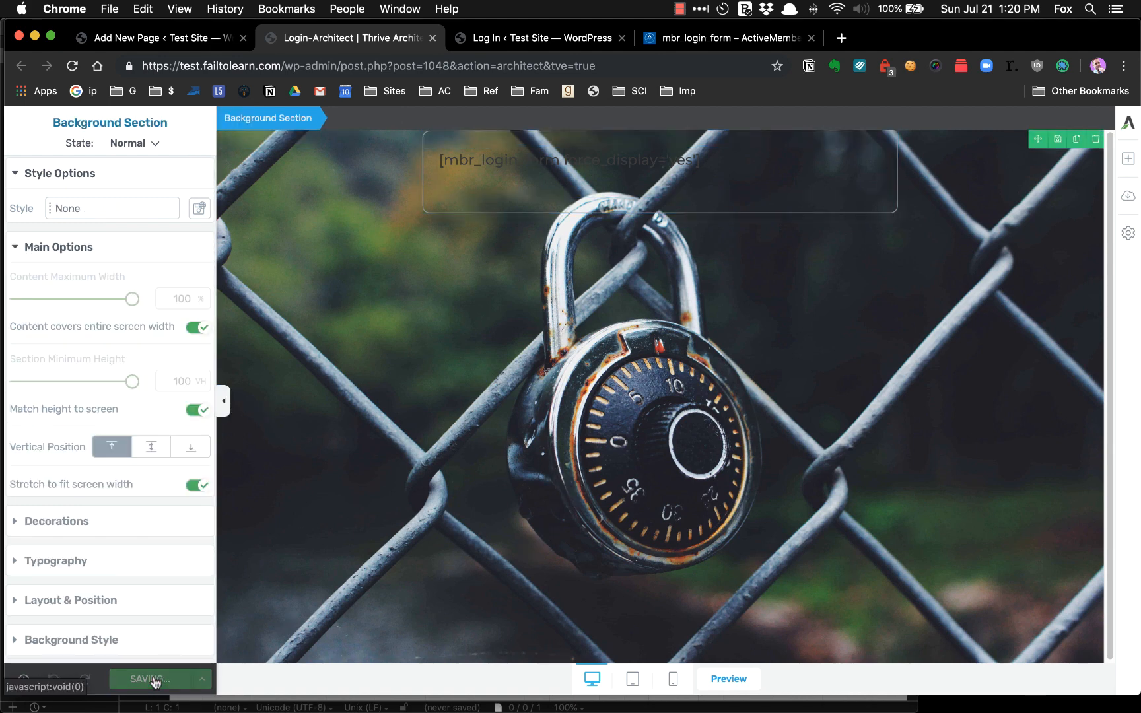
click(729, 679)
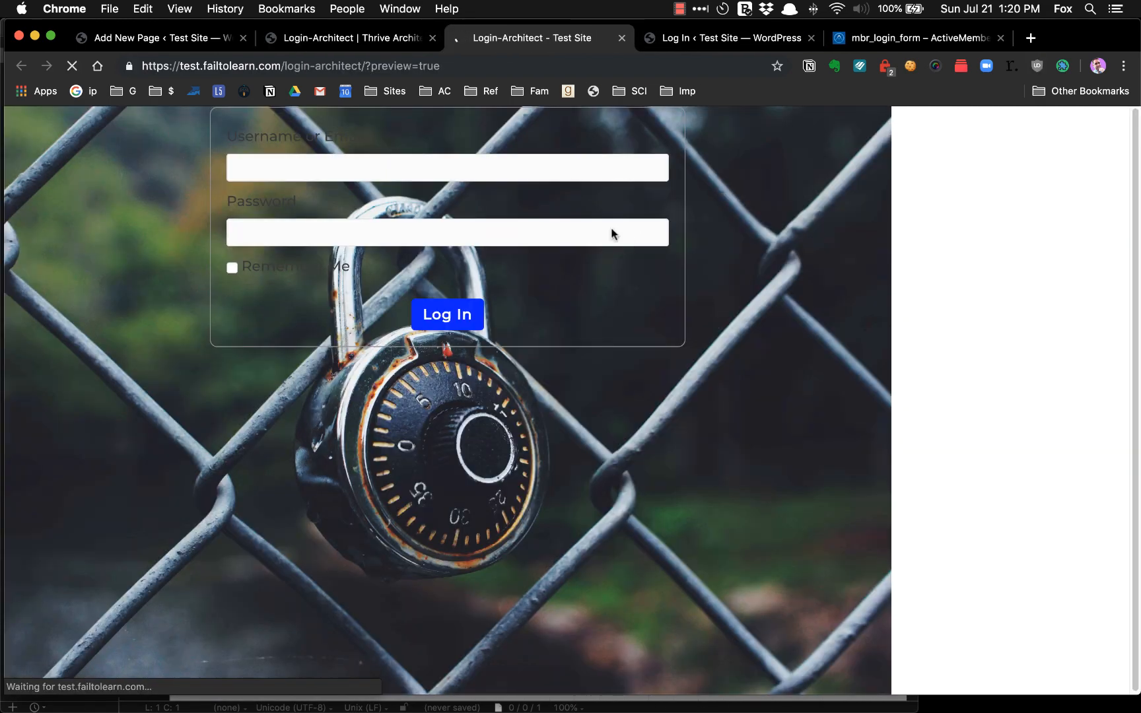
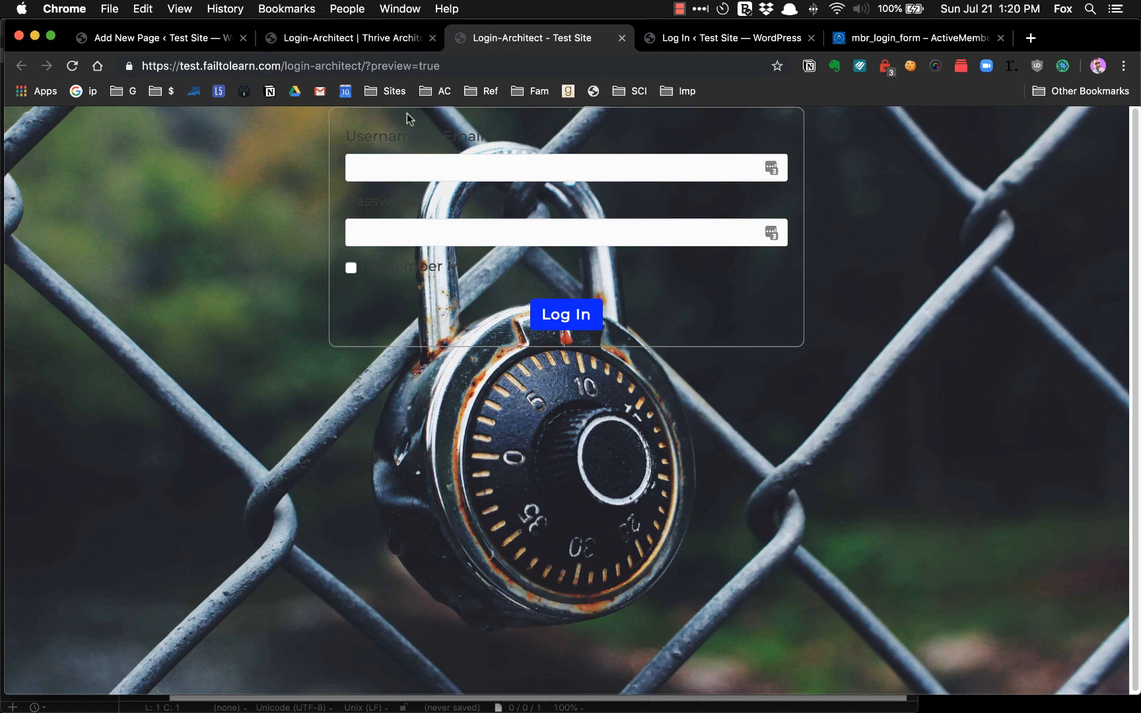
click(339, 39)
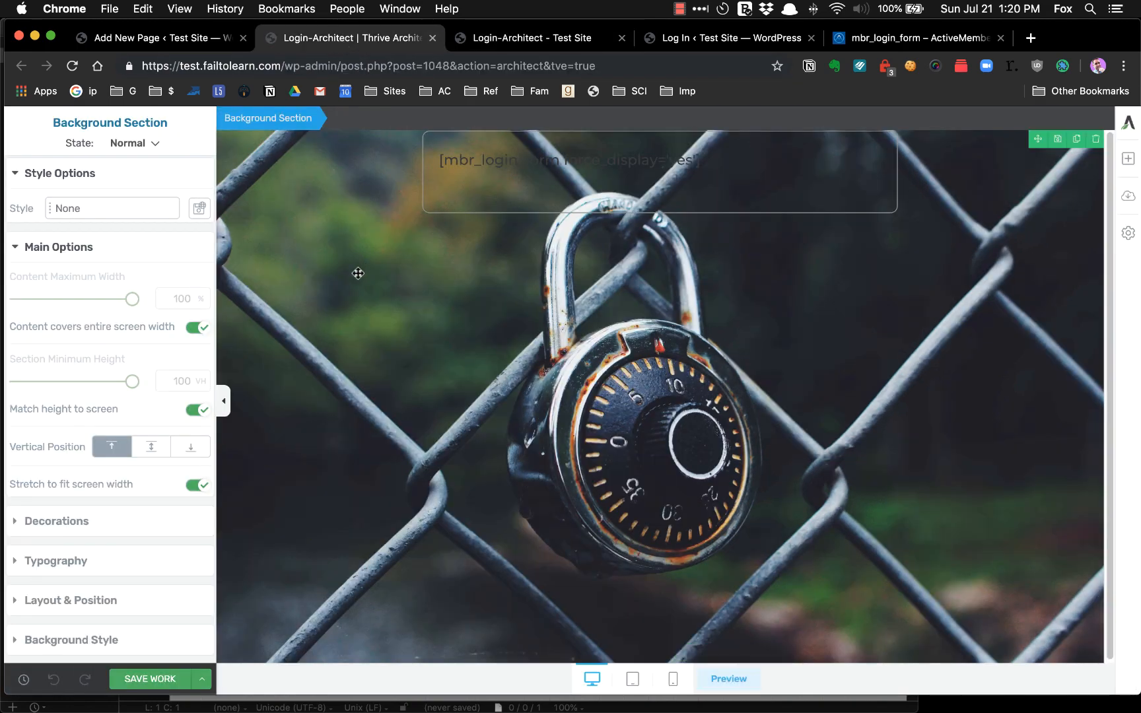
Give the content box around the login form shortcode a solid #fefefe background at 100 opacity.
click(433, 145)
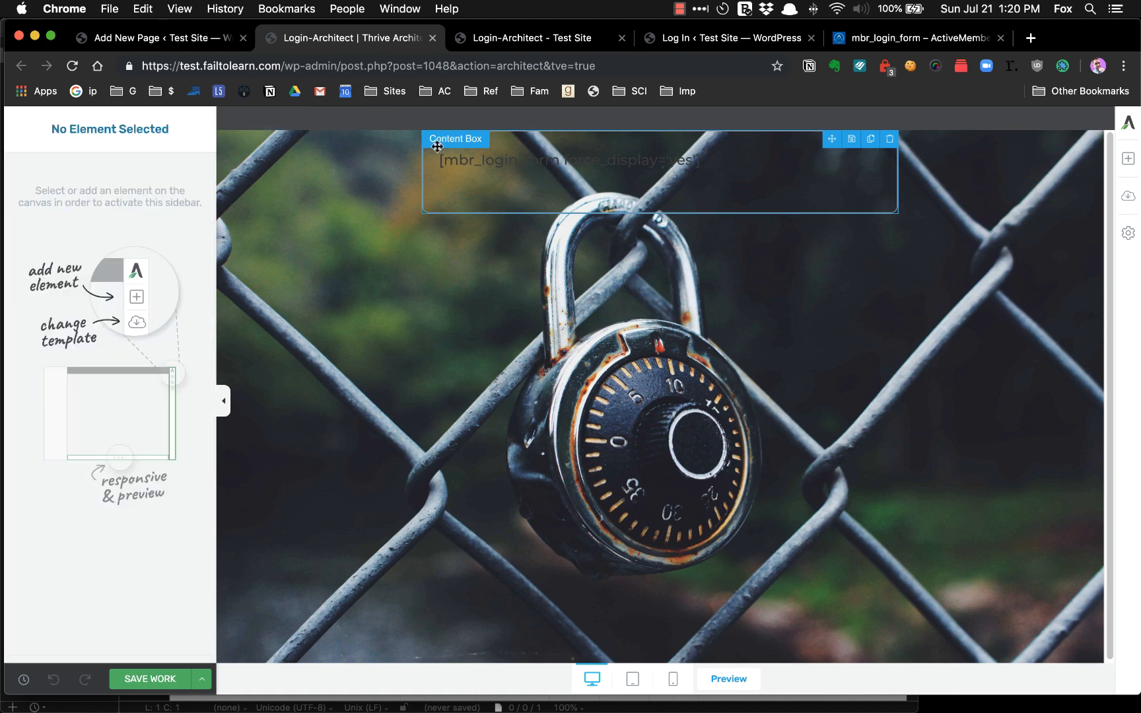
click(456, 285)
click(459, 210)
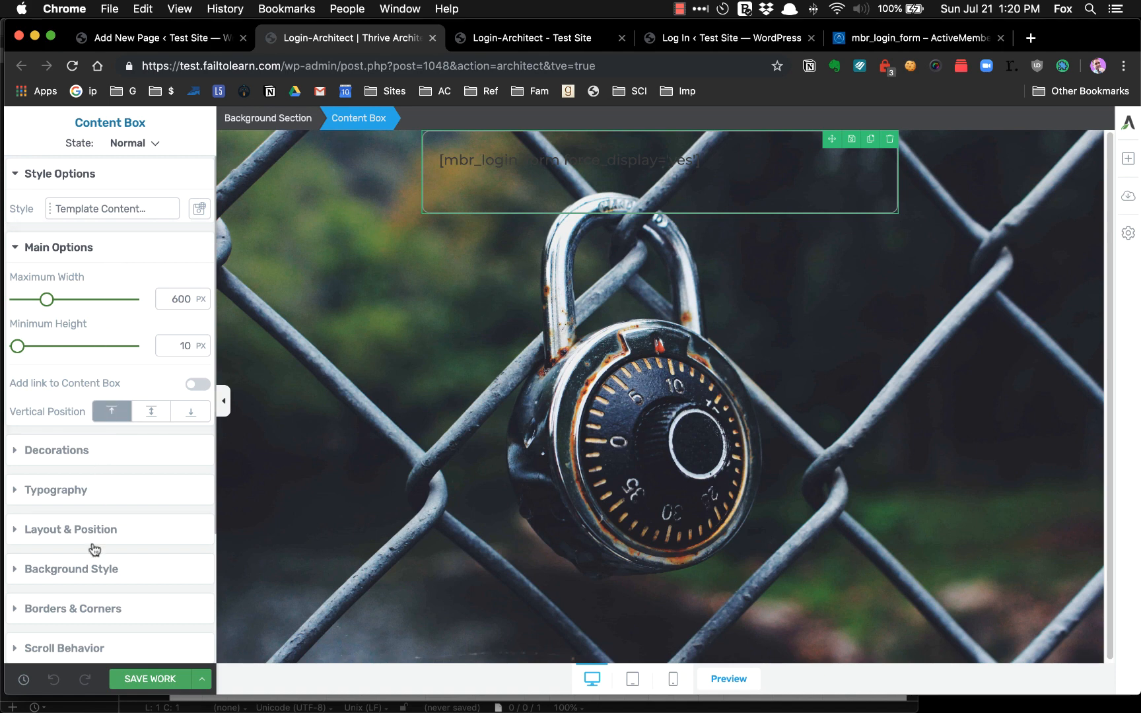
click(82, 570)
scroll(127, 308, down, 2)
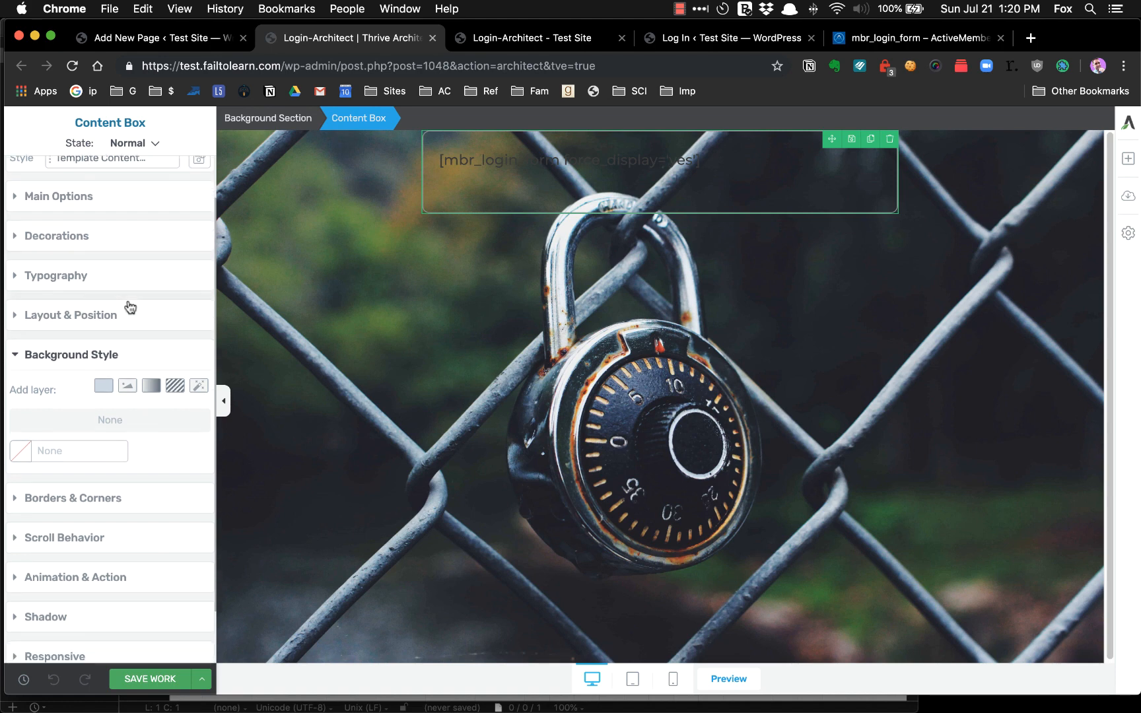
click(102, 387)
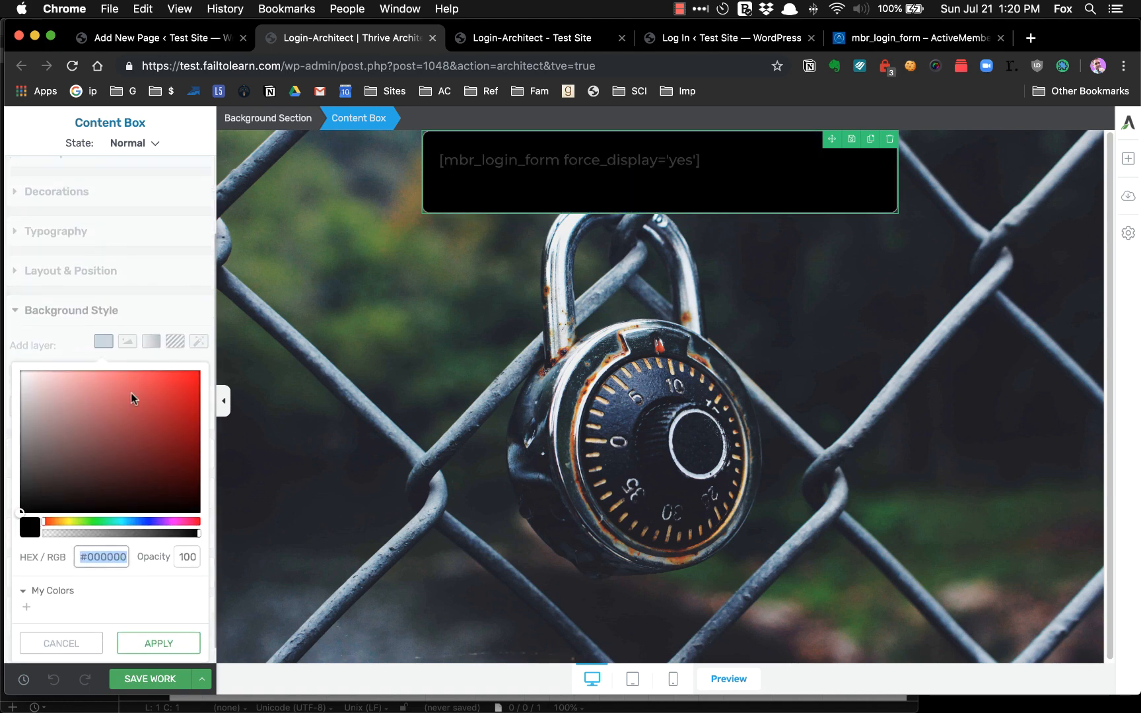
drag(42, 396, 4, 372)
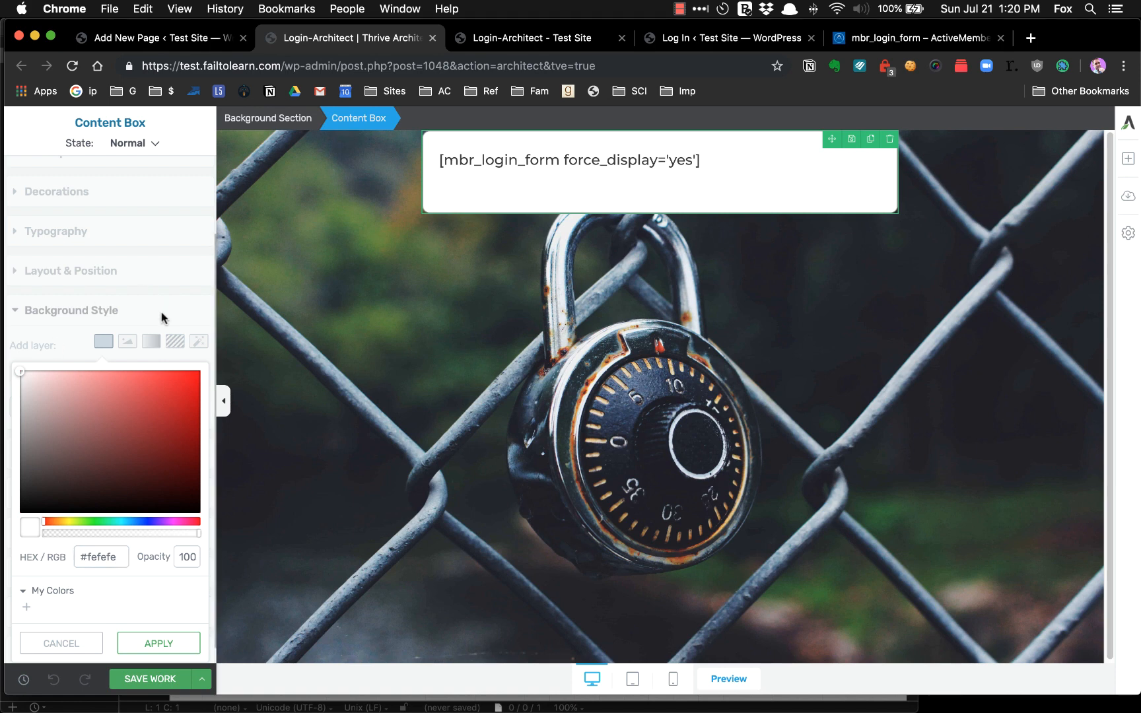
click(170, 644)
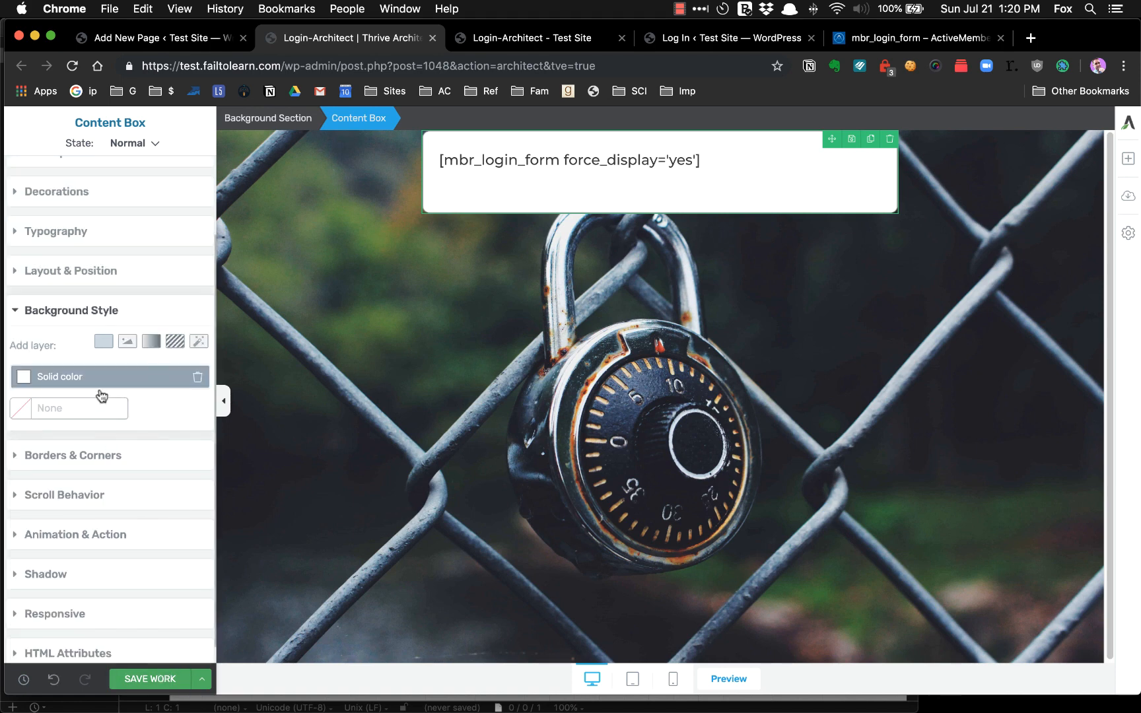
Set the content box's top margin to 75 px and save the page.
click(86, 273)
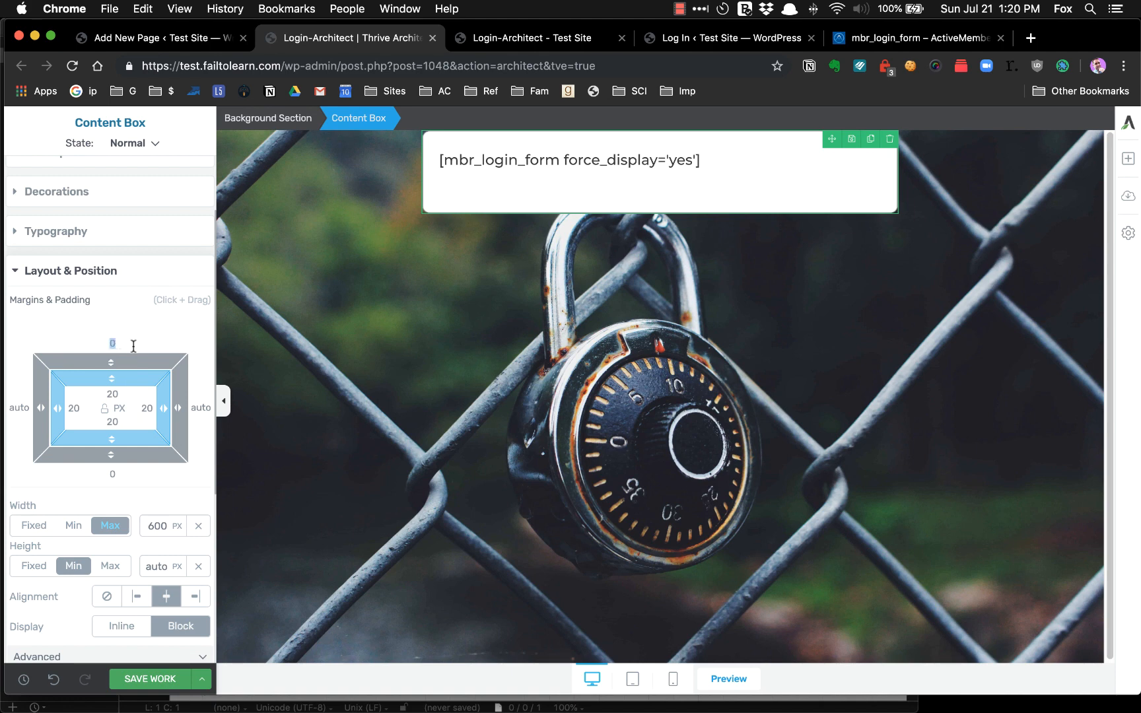
text(75)
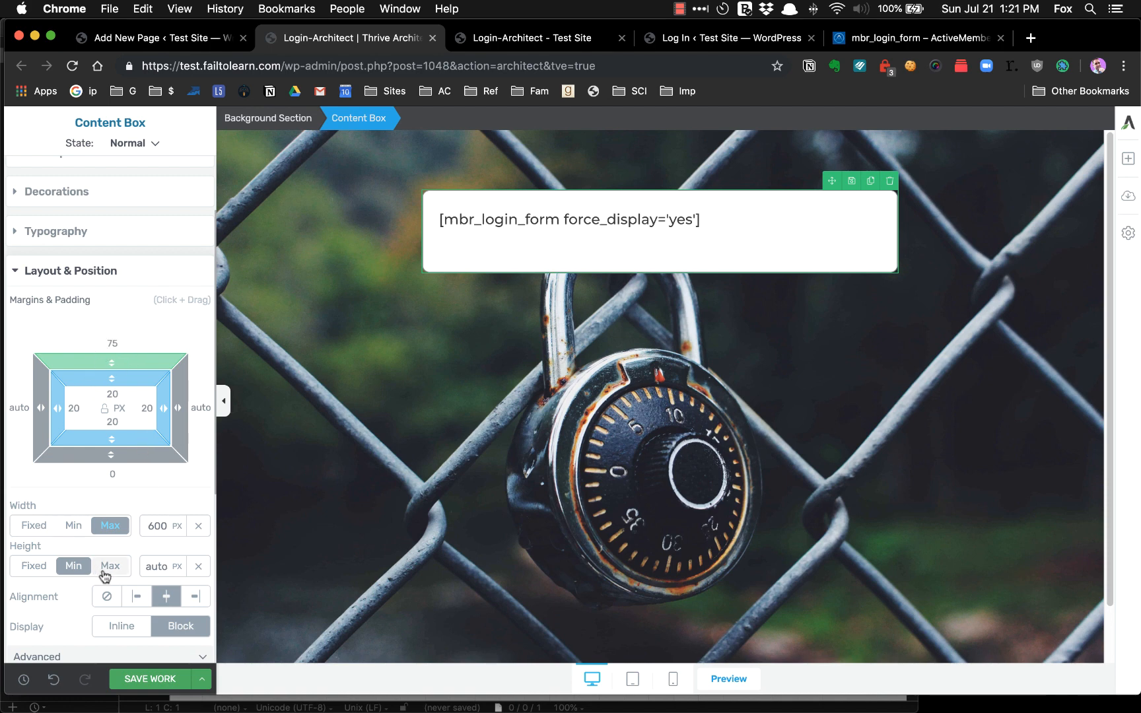
click(165, 681)
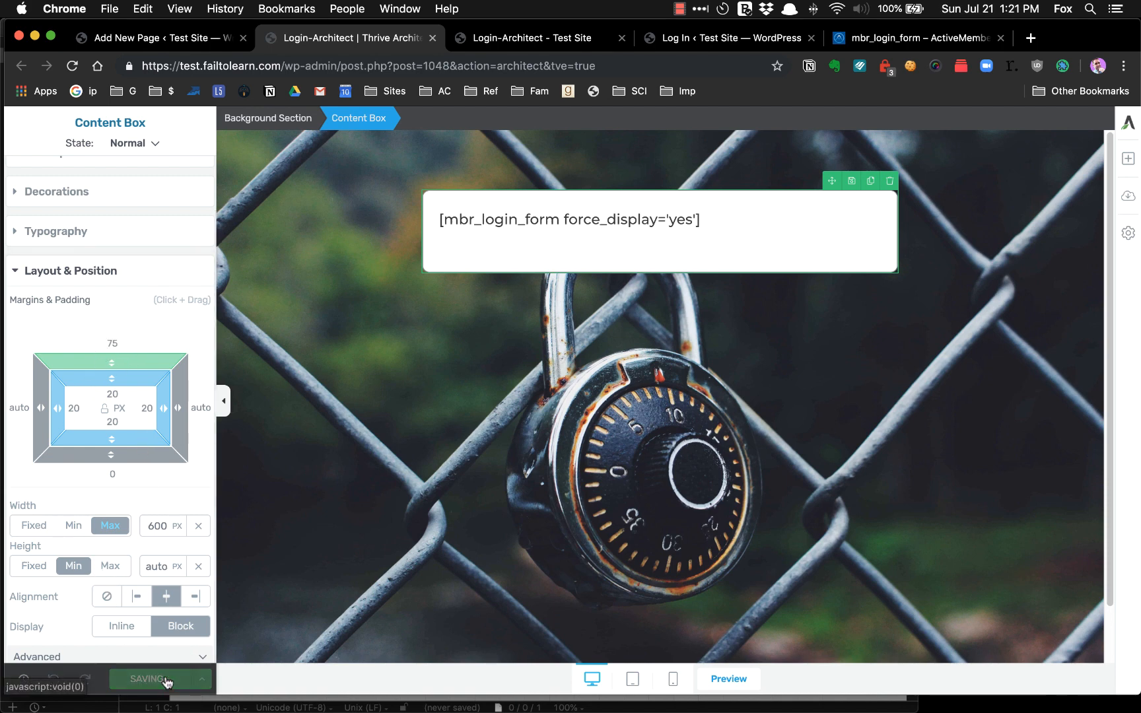
Reload the Login-Architect preview and look over the login form on its background, returning to the Thrive Architect editor.
click(506, 39)
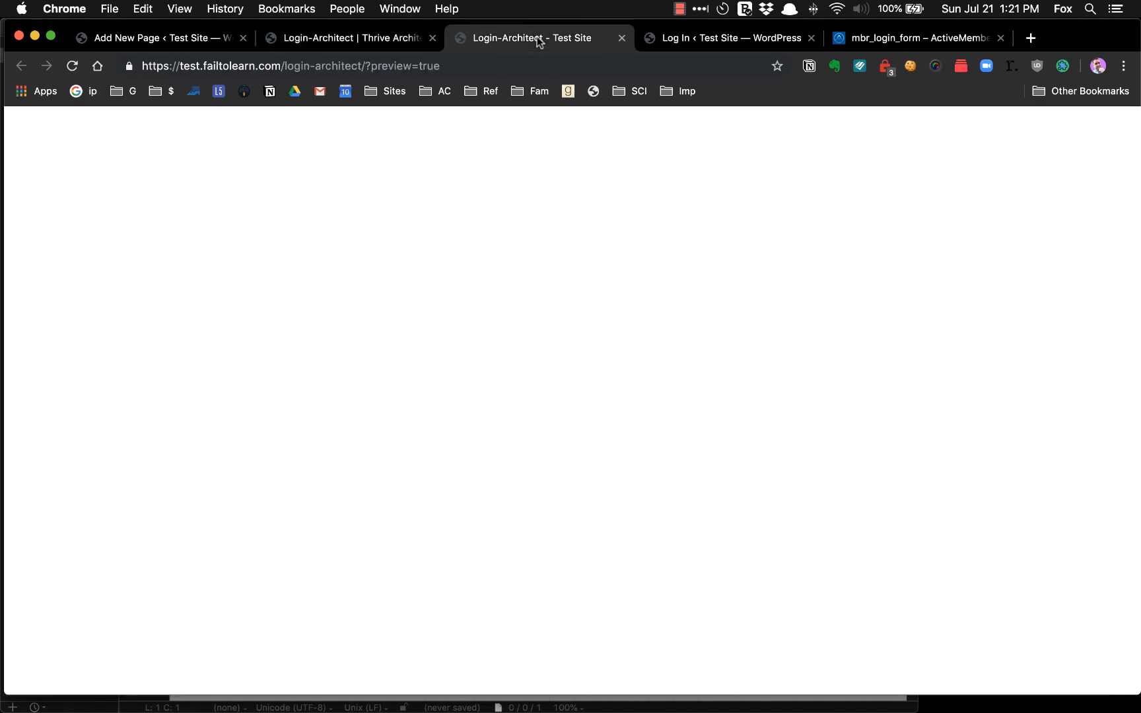
key(super+r)
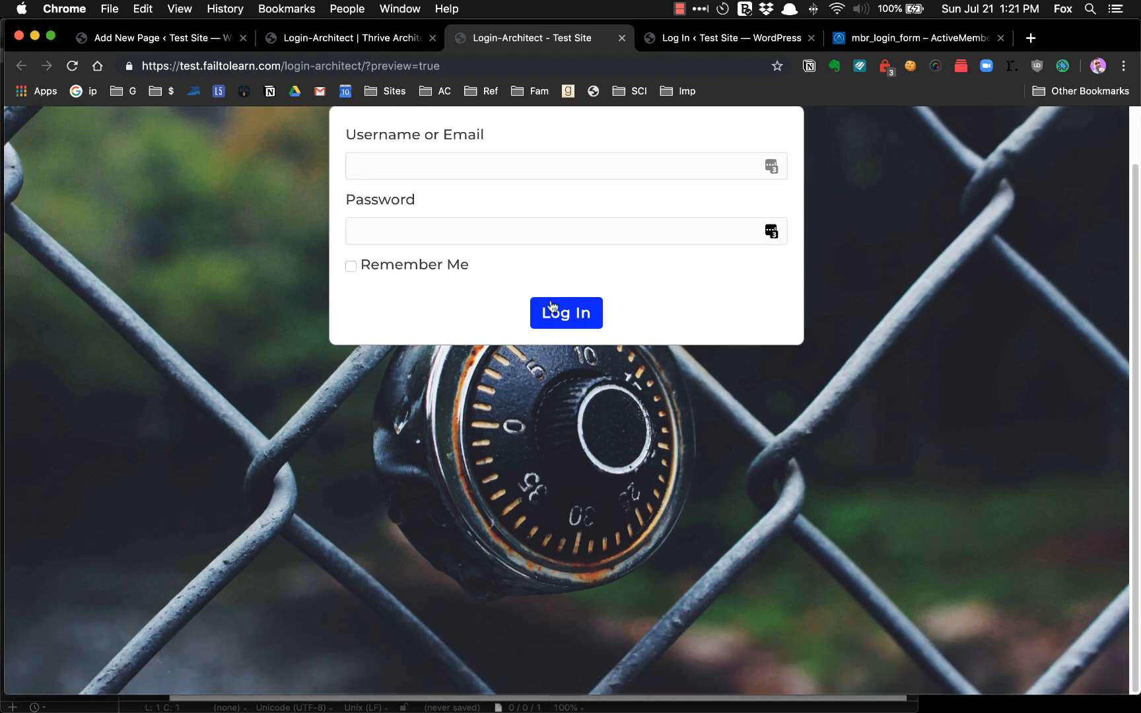
scroll(550, 309, down, 2)
scroll(550, 304, up, 2)
click(376, 40)
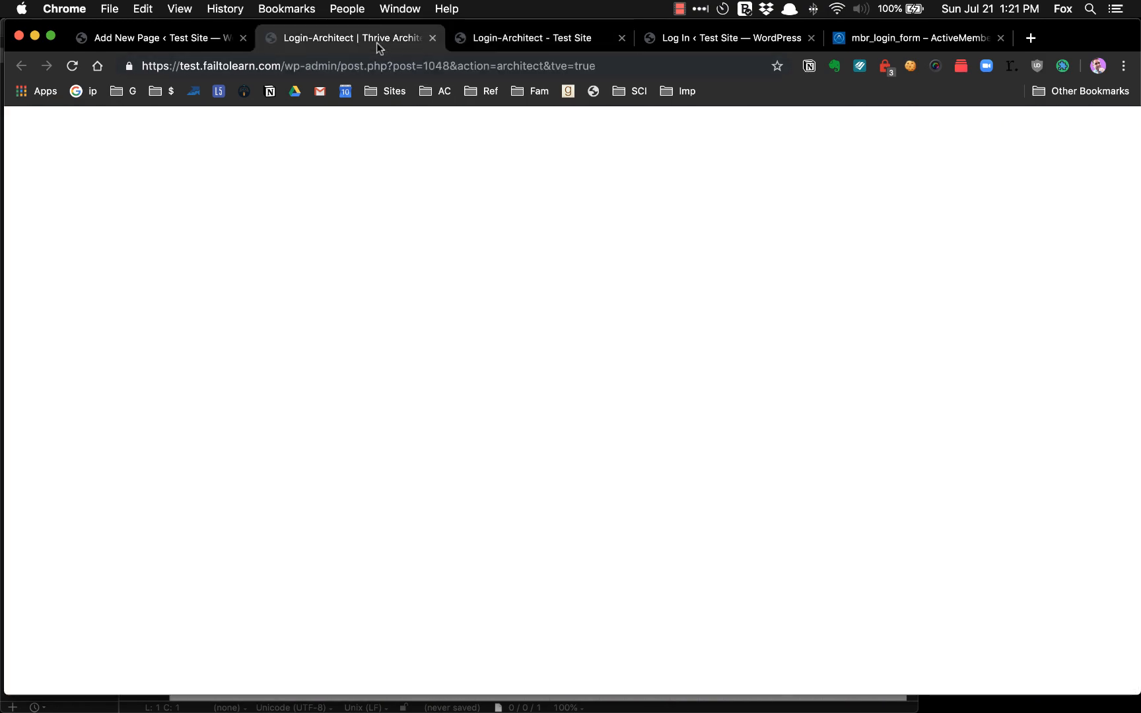
Check the page layout in the editor's tablet and mobile views, then return to the desktop view.
click(633, 680)
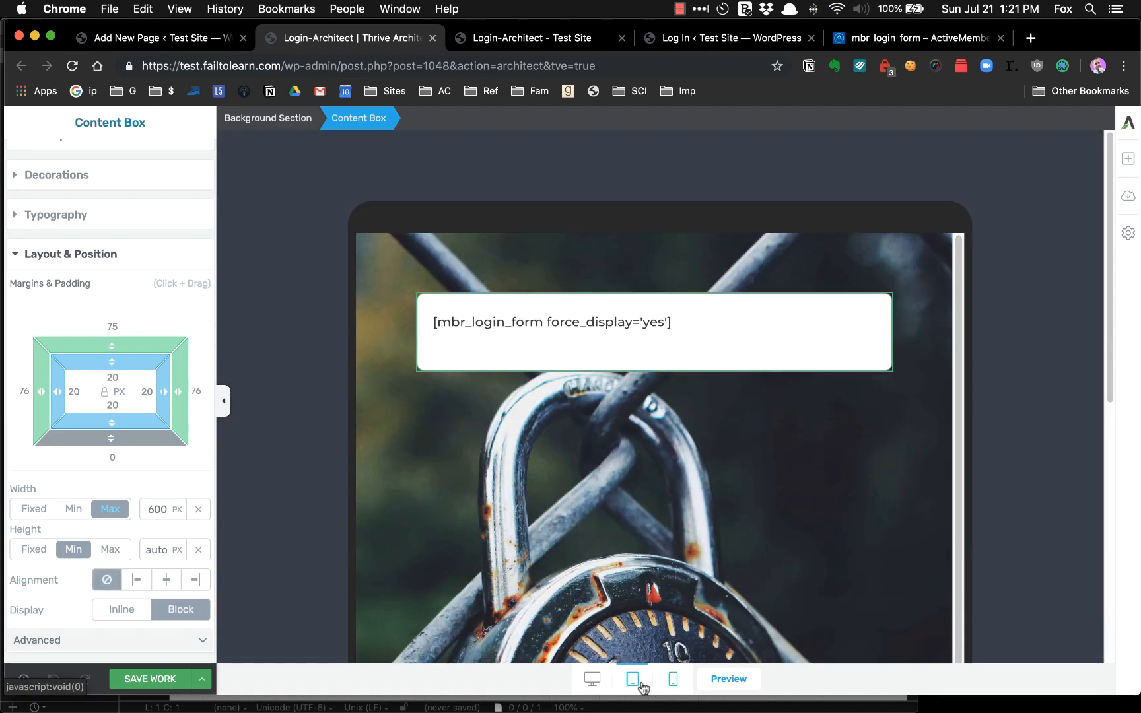
click(672, 684)
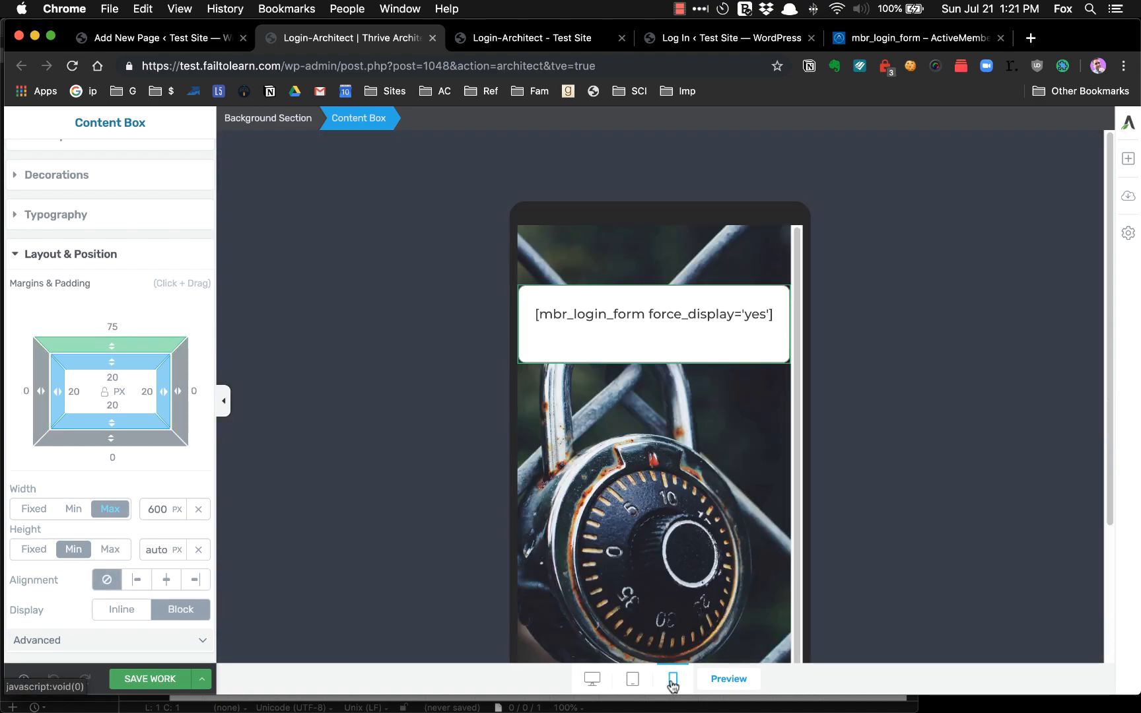
click(593, 680)
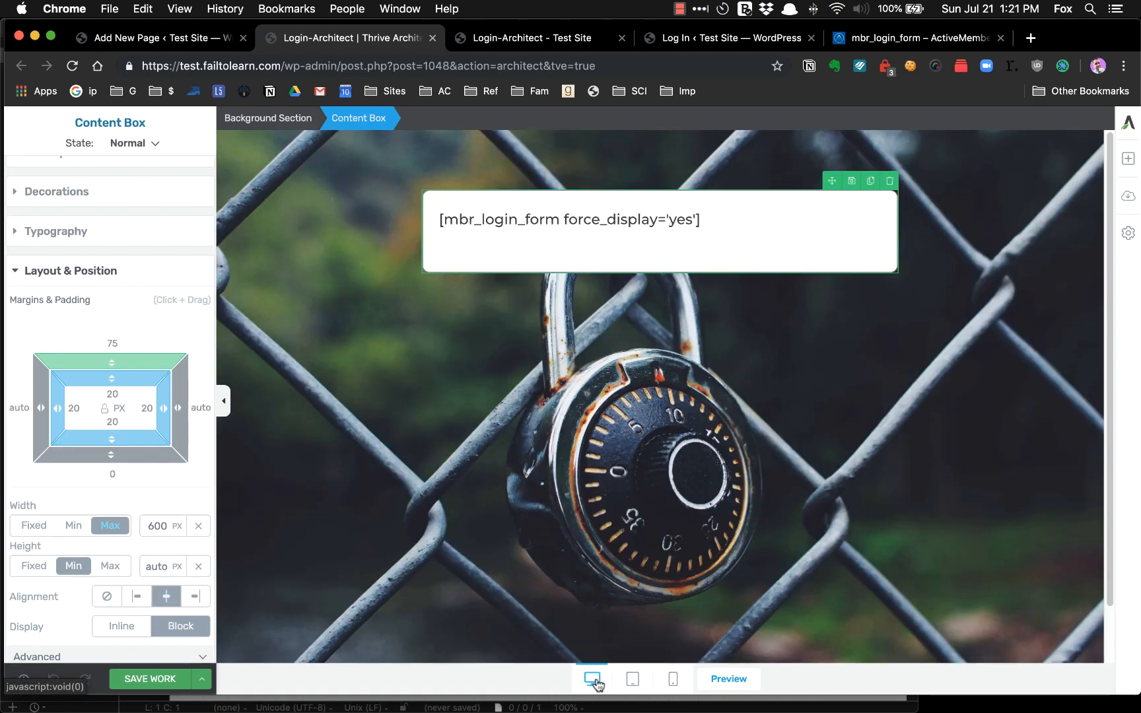
Inspect the Login-Architect preview with the browser's device emulation and examine the layout at iPhone 6/7/8 size.
click(516, 37)
right_click(284, 430)
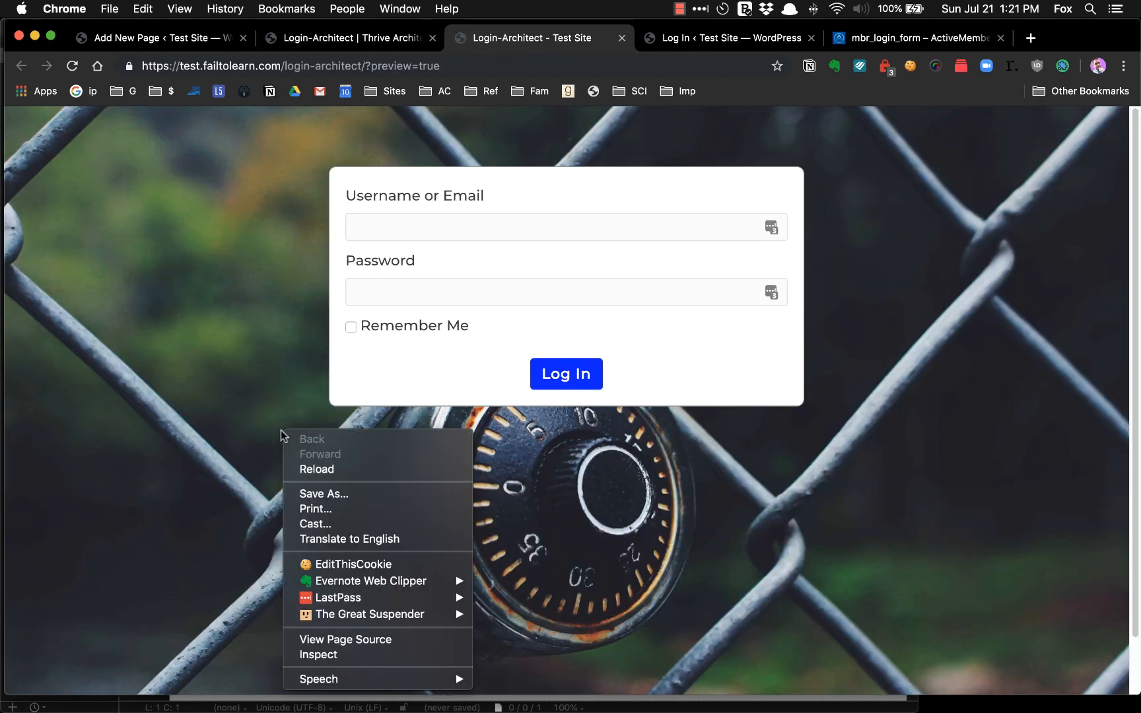
click(330, 655)
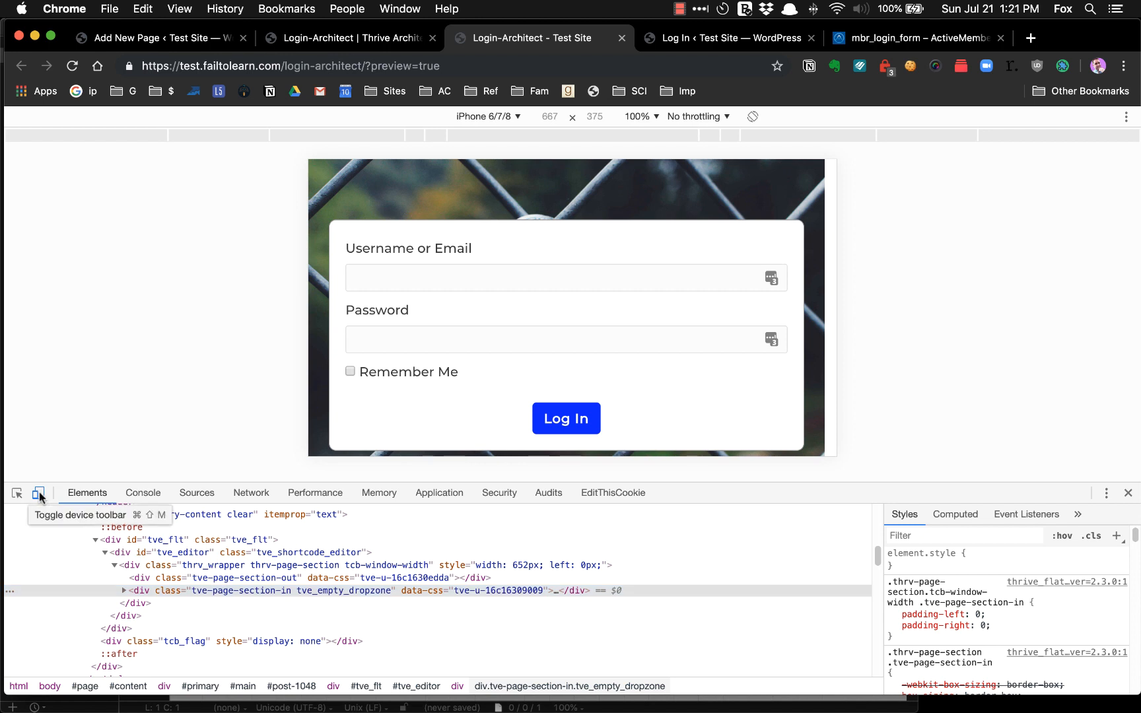
click(40, 498)
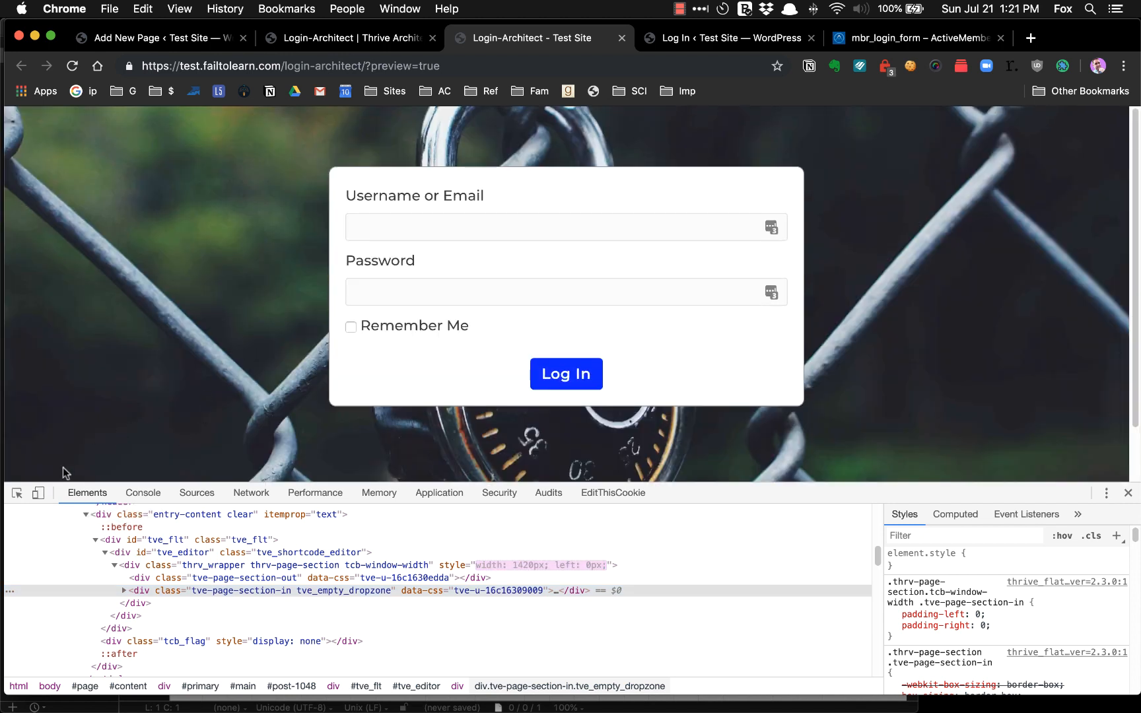
click(38, 493)
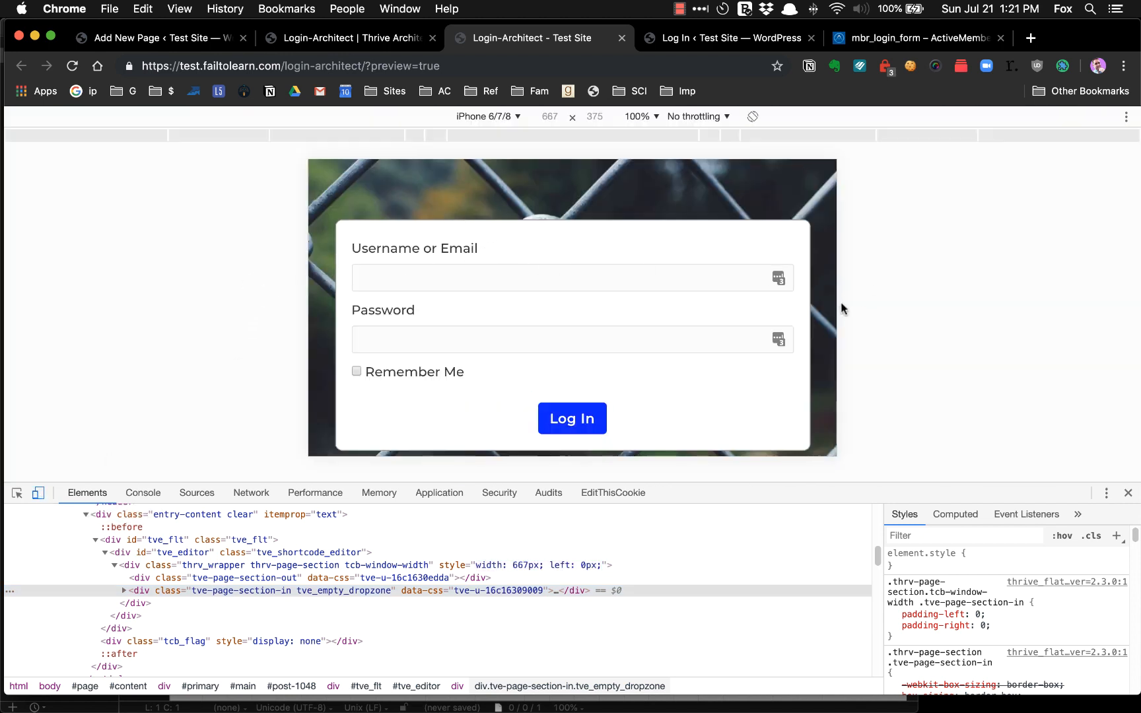
scroll(836, 298, down, 2)
scroll(836, 299, up, 2)
Check the emulated login page on iPad Mini and Galaxy S5 in portrait and landscape orientations.
click(489, 116)
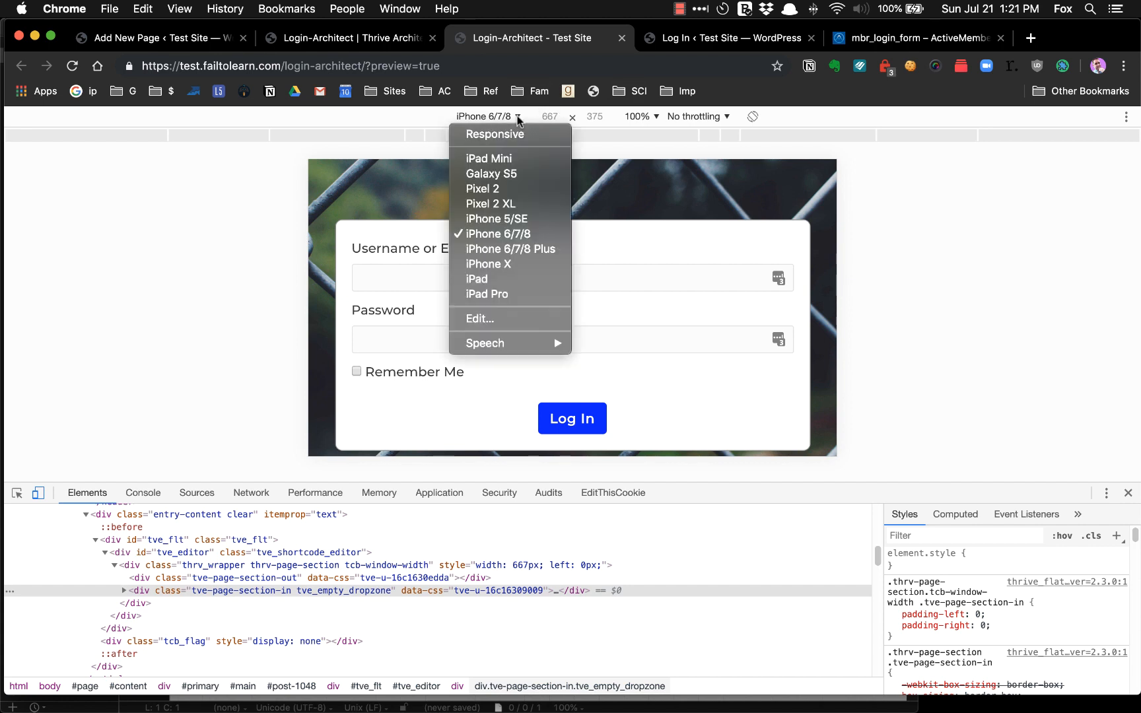
click(493, 157)
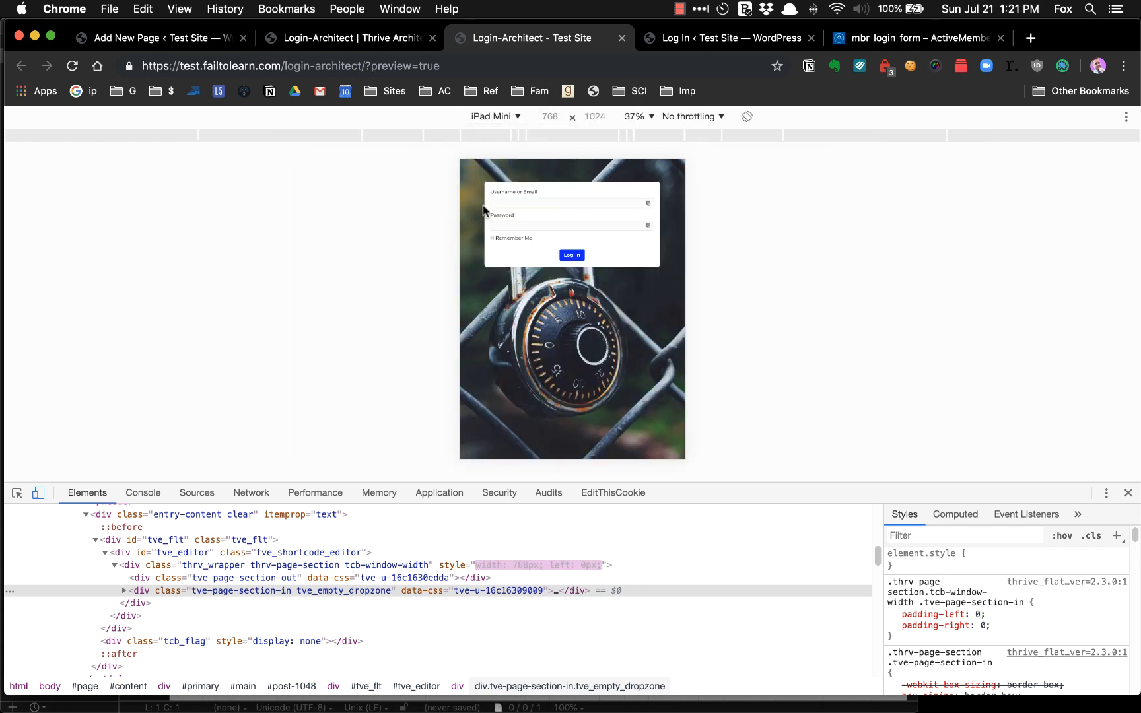
click(747, 117)
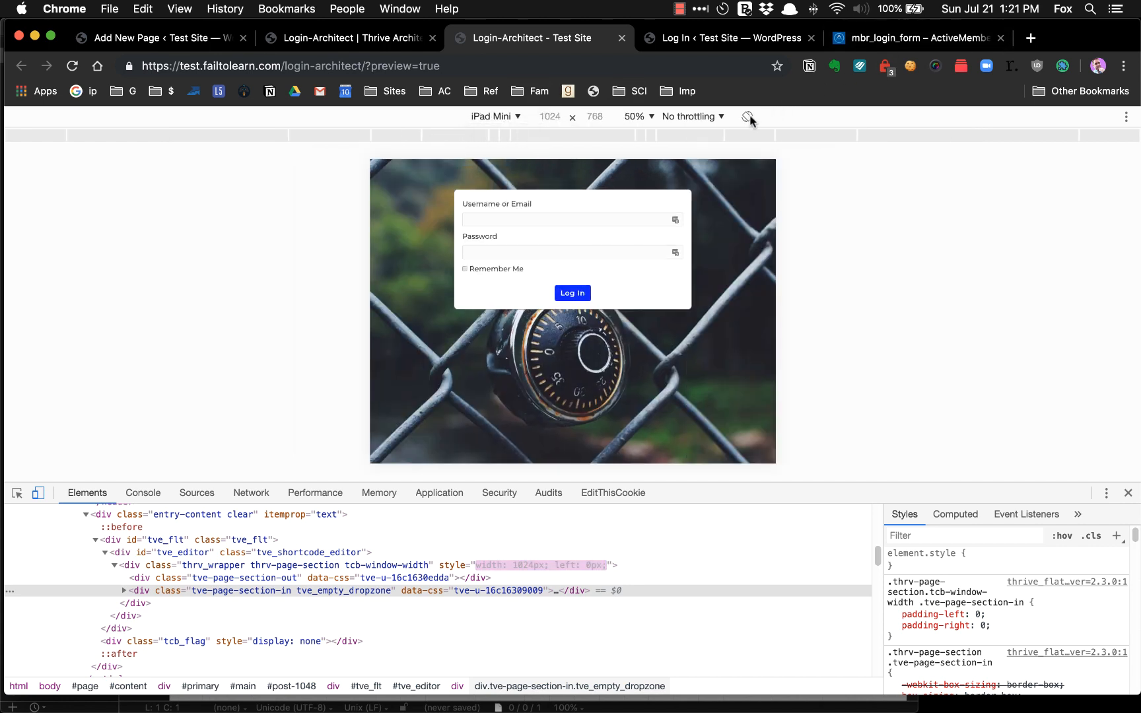
click(748, 117)
click(482, 119)
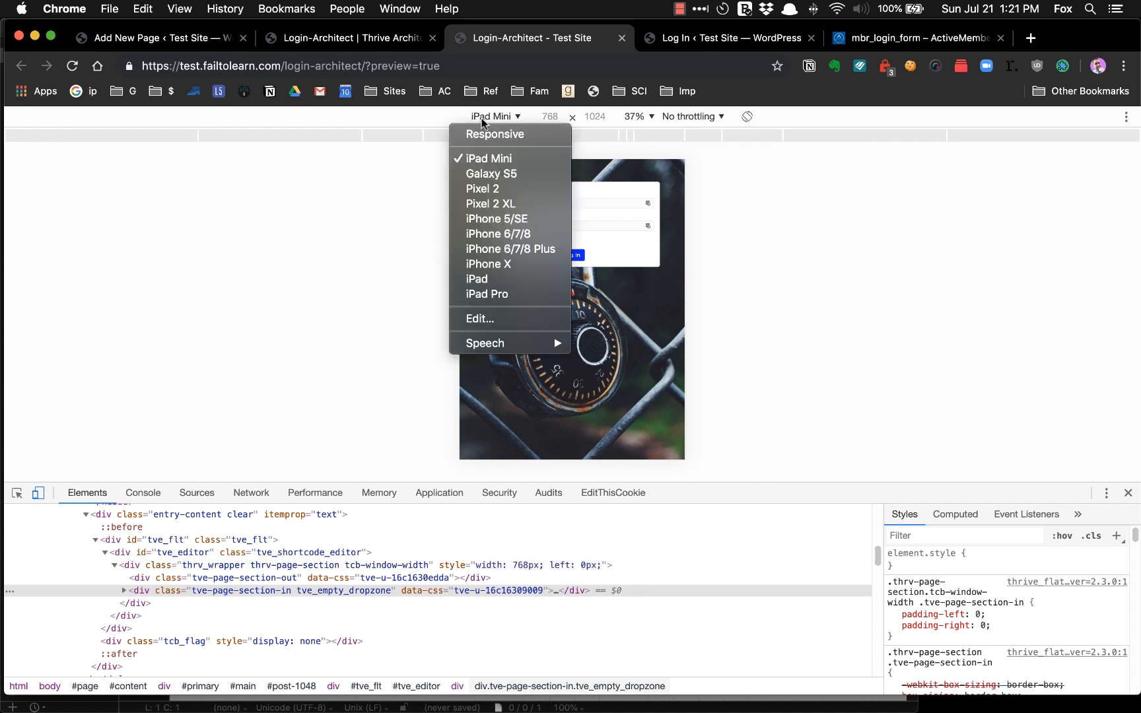
click(491, 174)
click(747, 117)
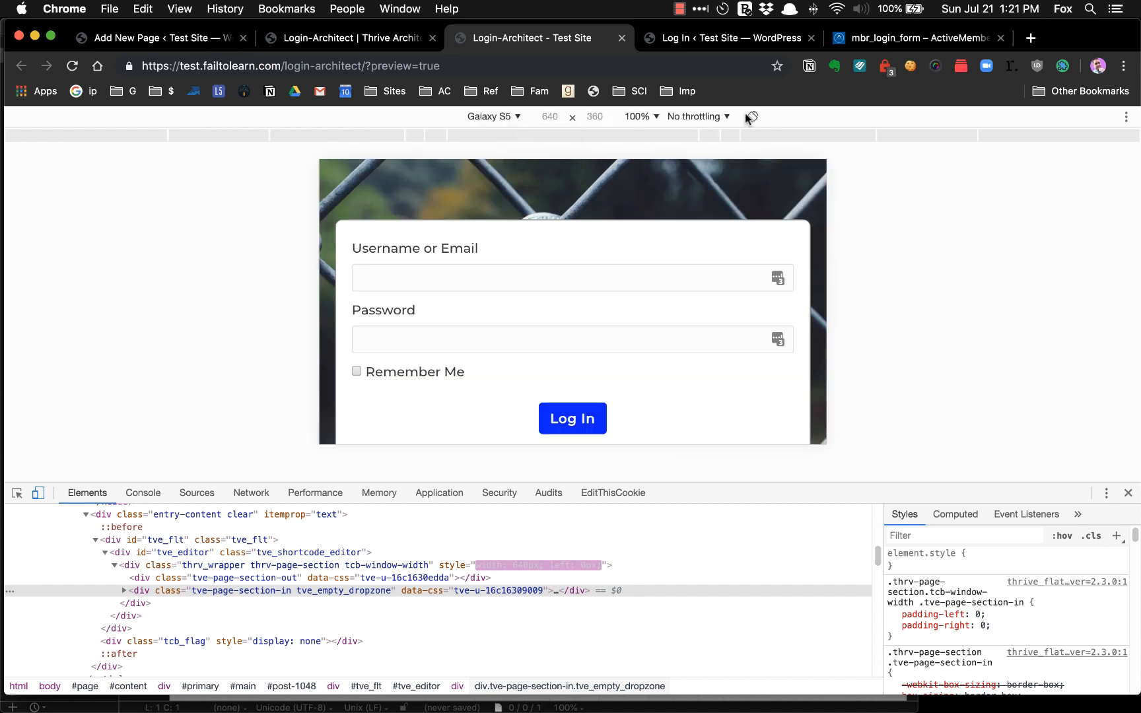
click(747, 117)
Check the emulated login page on iPad Pro, iPhone X and Pixel 2 XL, rotating each device.
click(495, 119)
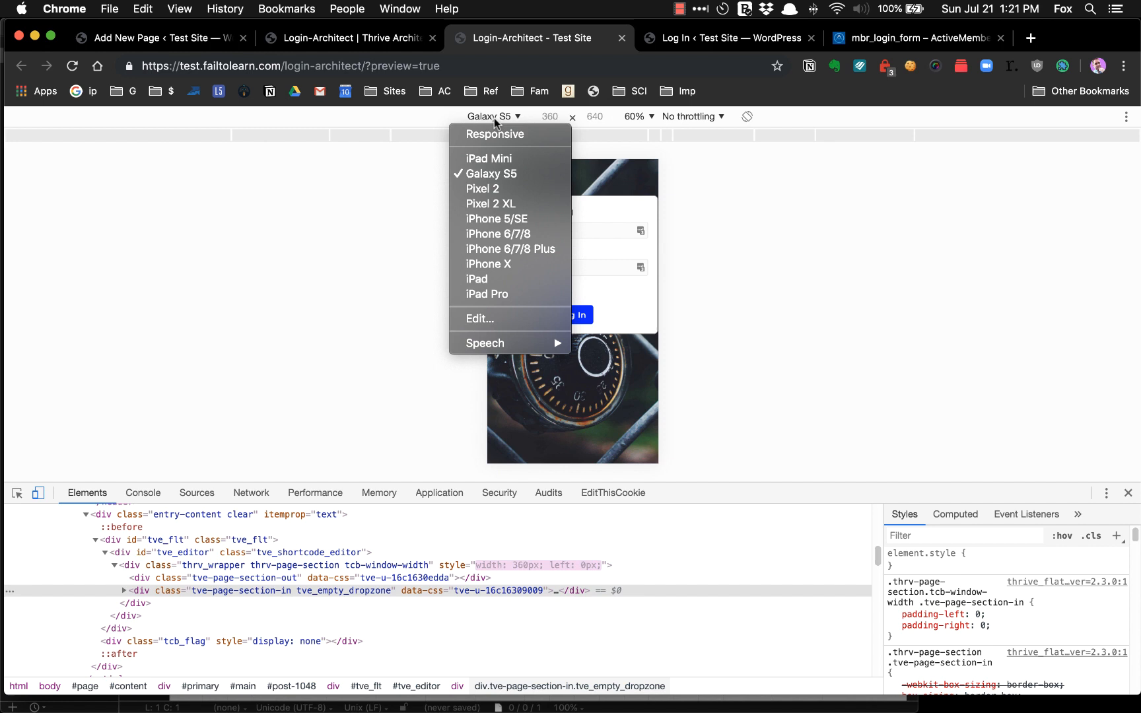
click(488, 294)
click(745, 119)
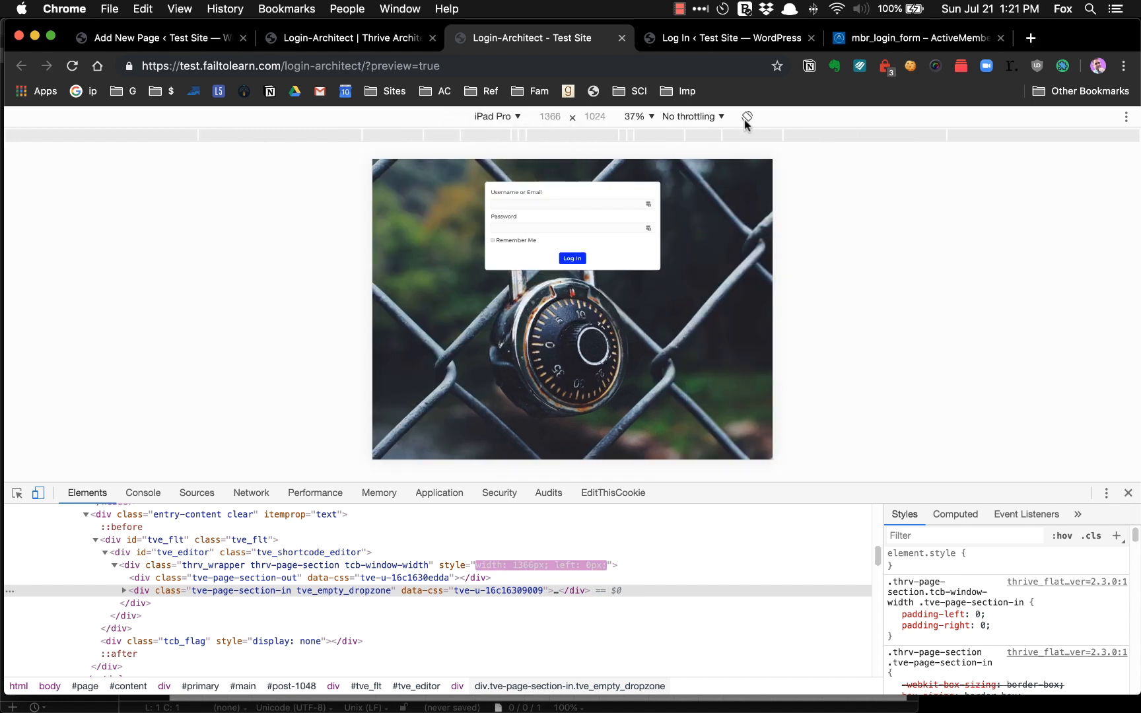
click(513, 117)
click(504, 264)
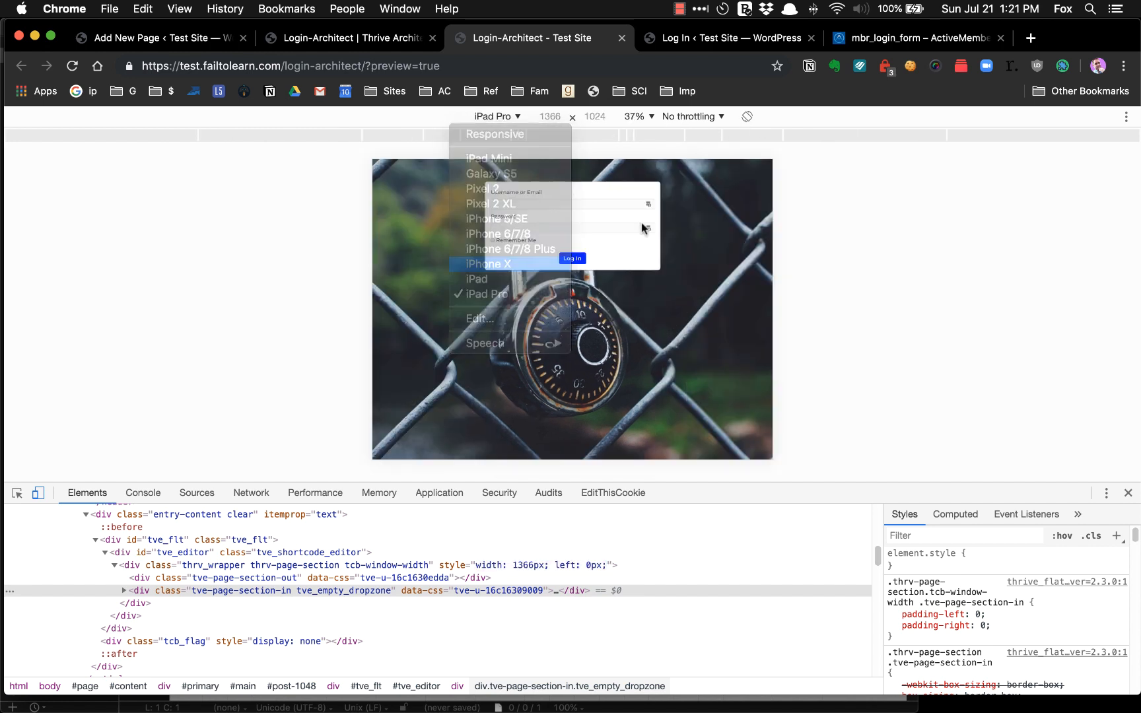
click(747, 117)
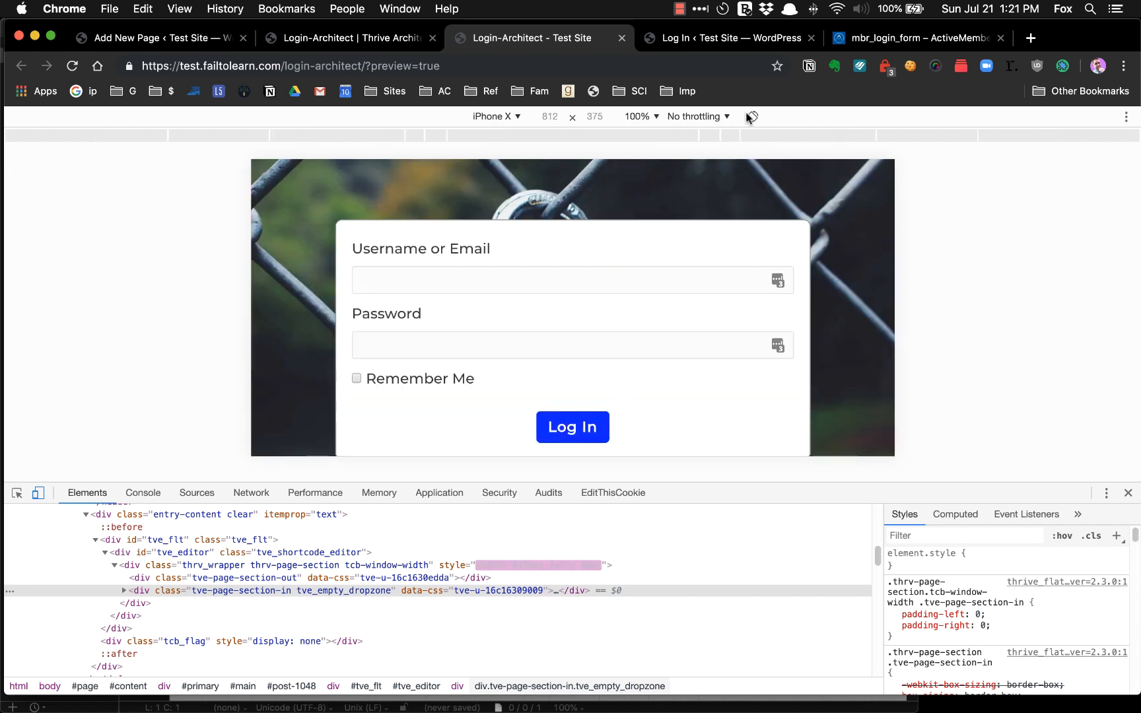
click(506, 118)
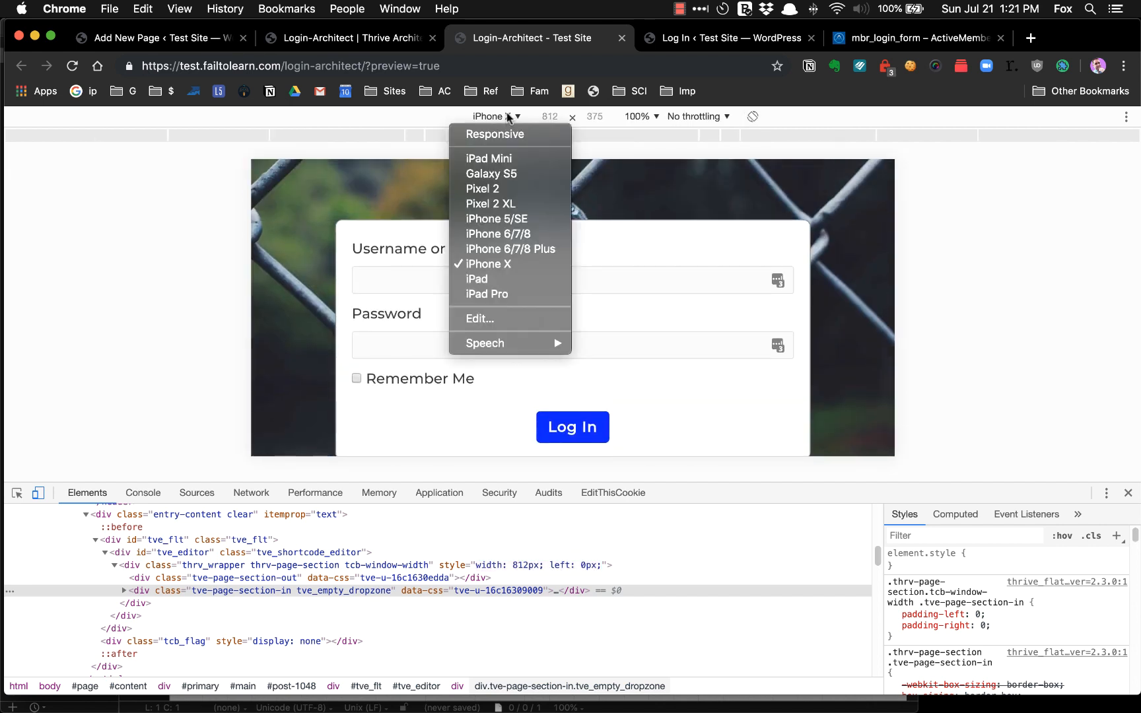
click(490, 204)
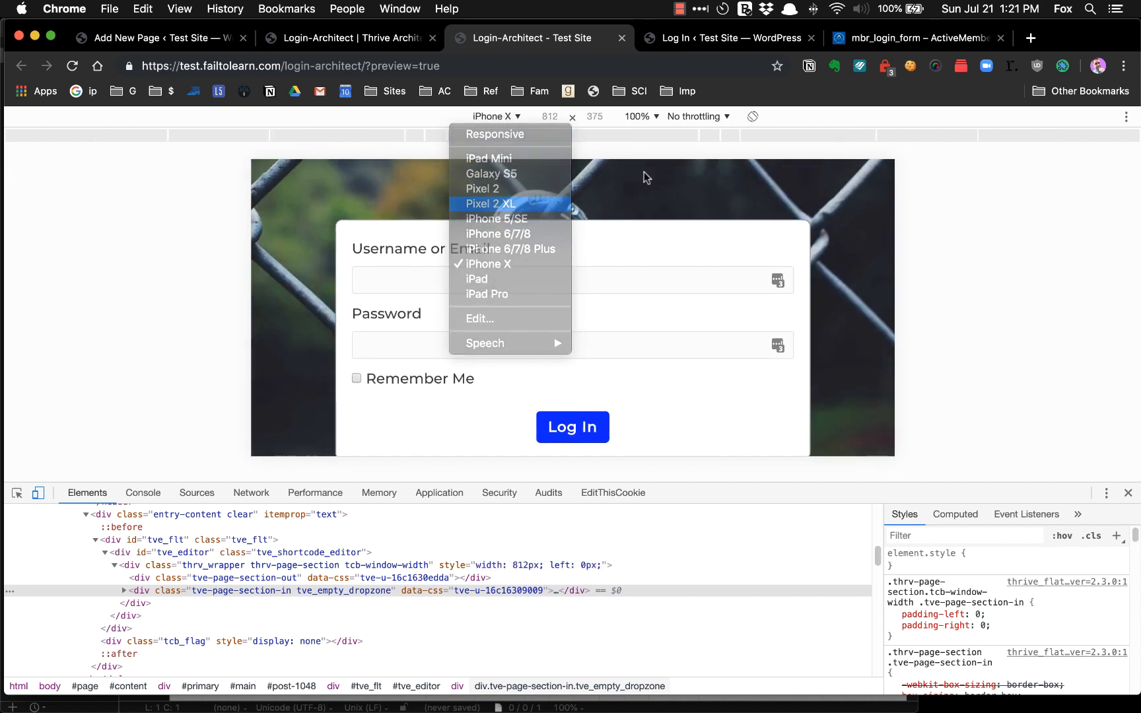
click(750, 116)
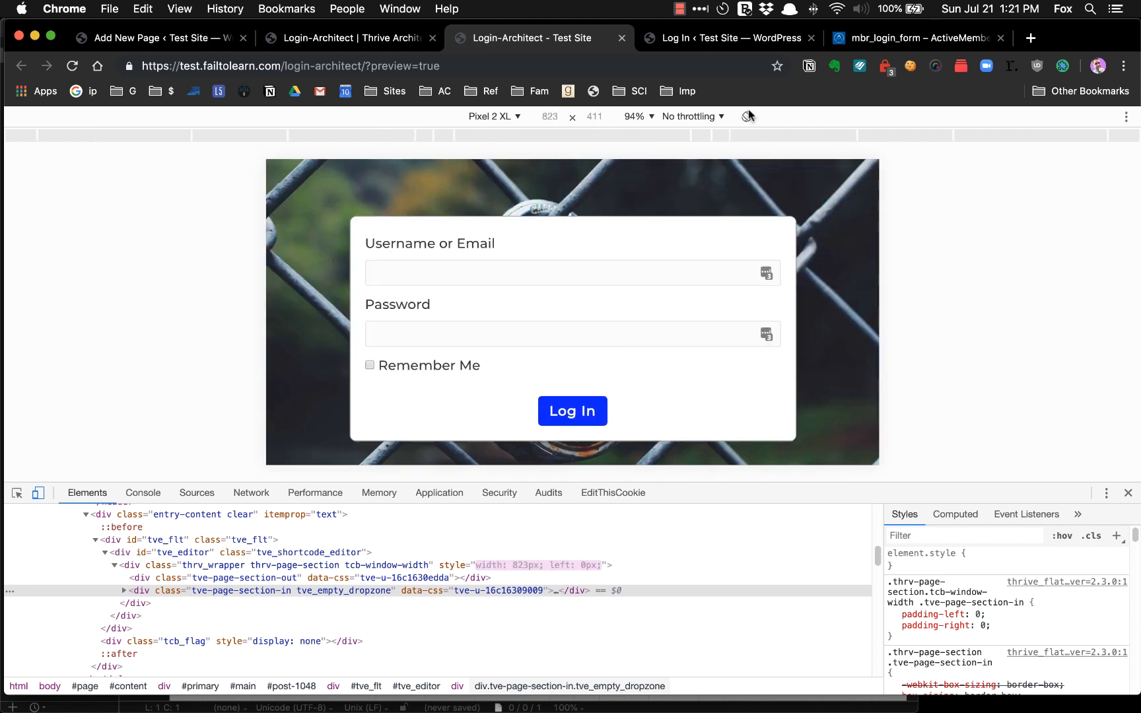
click(748, 116)
View the page as a landscape iPad Mini, then close the developer tools and return to the Thrive Architect editor.
click(494, 117)
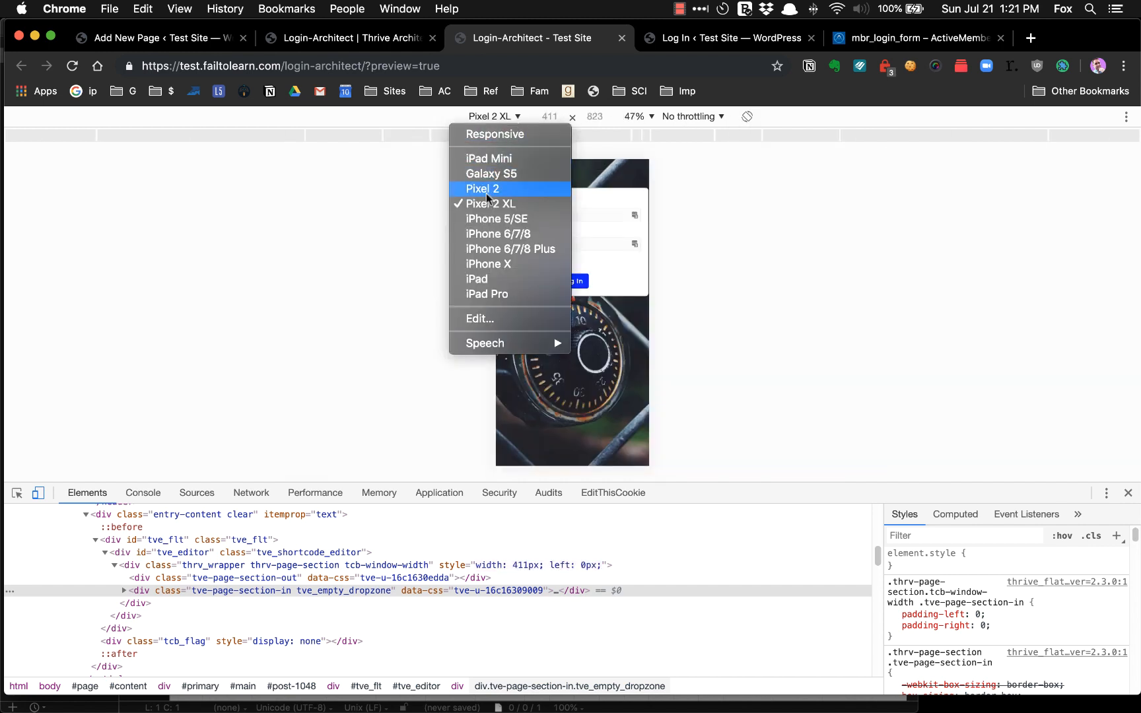
click(477, 160)
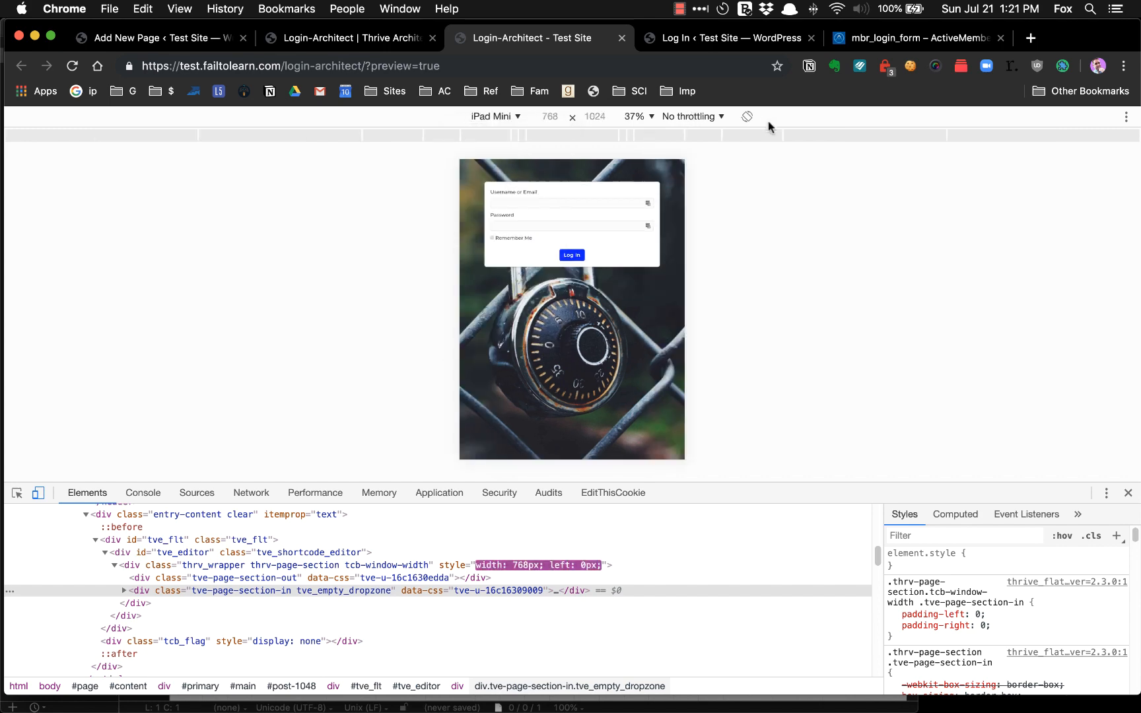
click(747, 117)
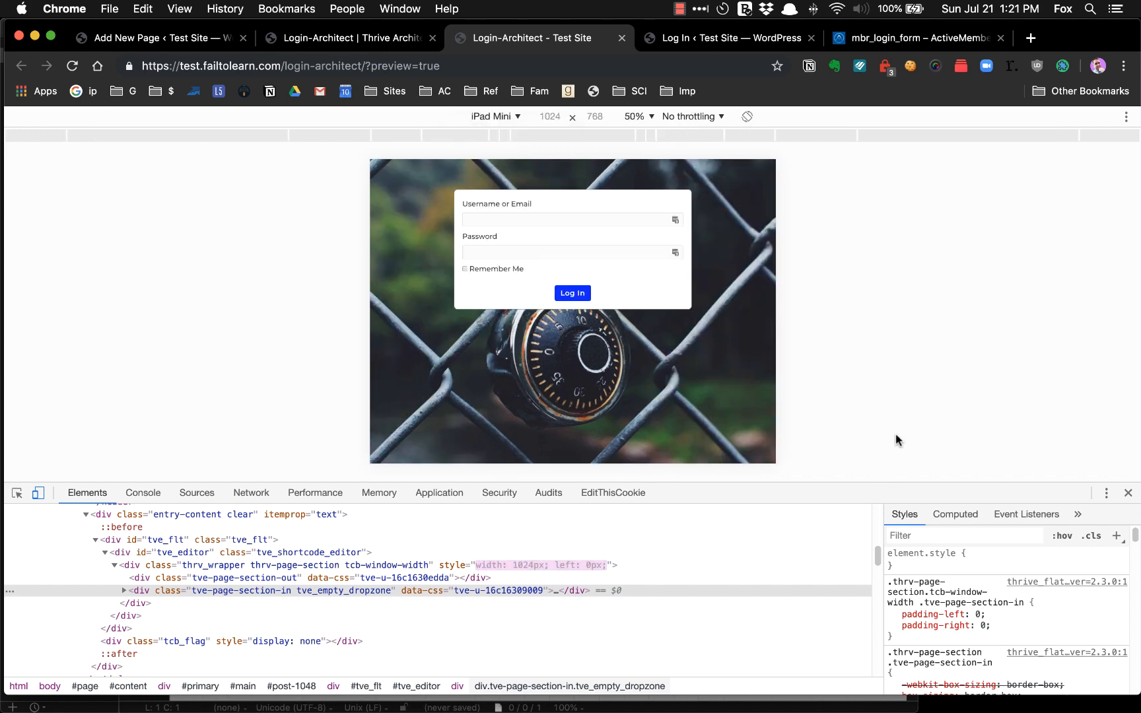
click(1128, 493)
click(352, 38)
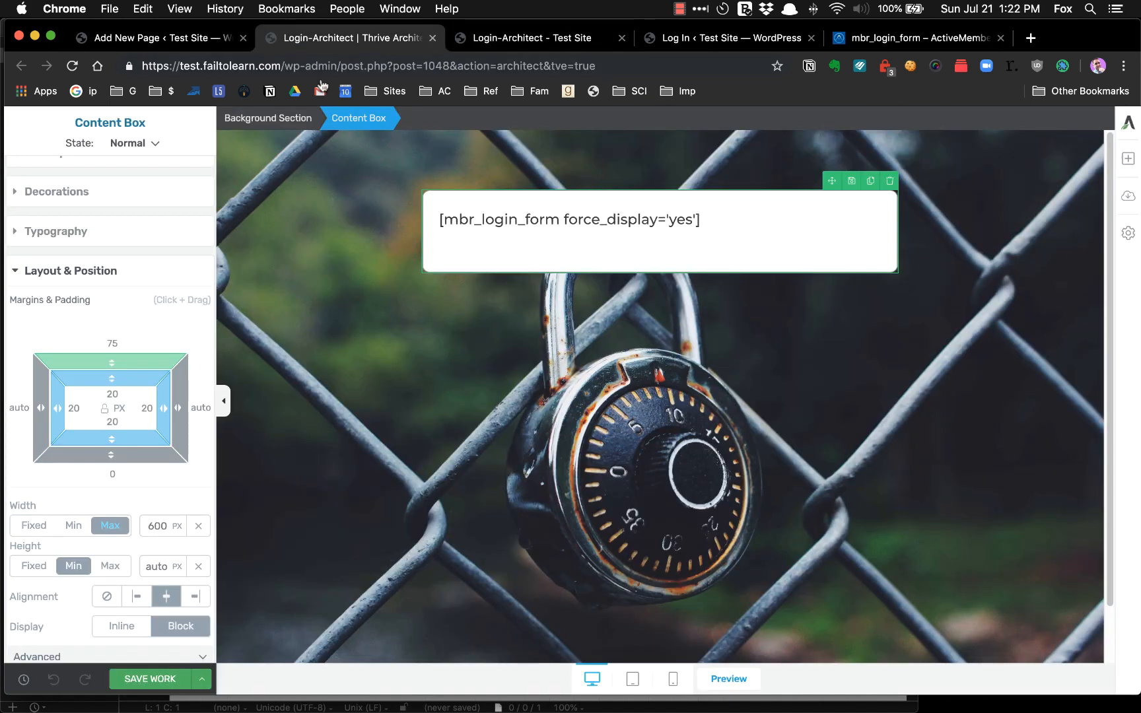
Save the Login-Architect page, close its editor and preview, and open the list of all WordPress pages.
click(146, 687)
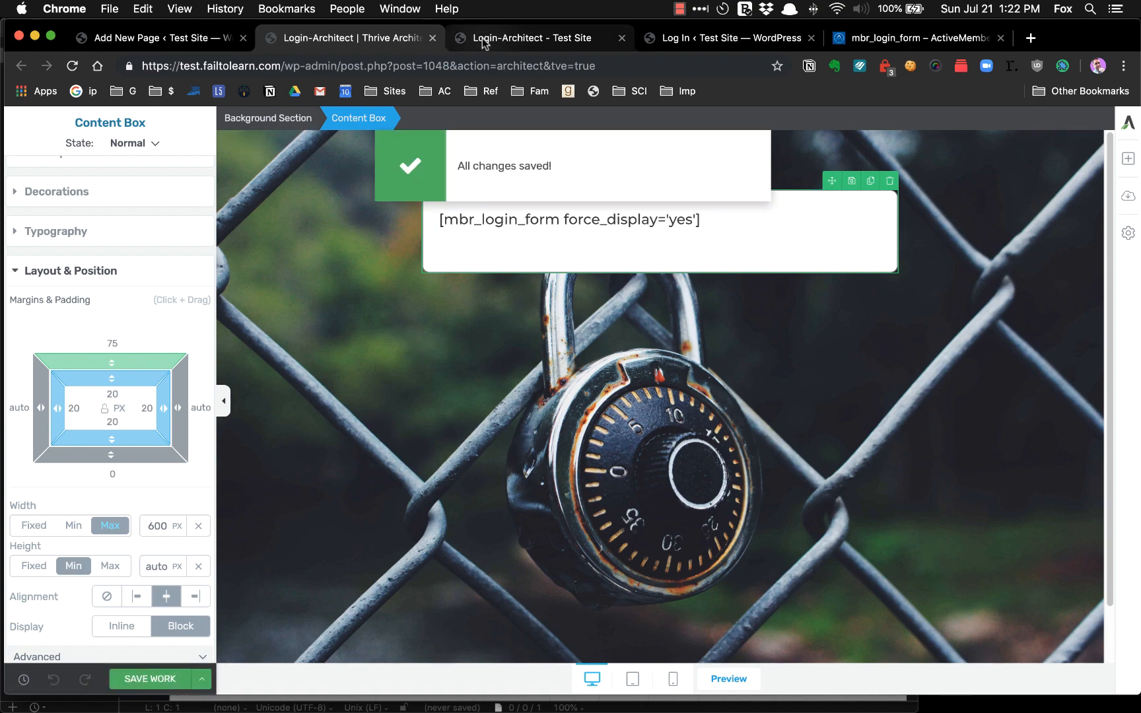
click(433, 38)
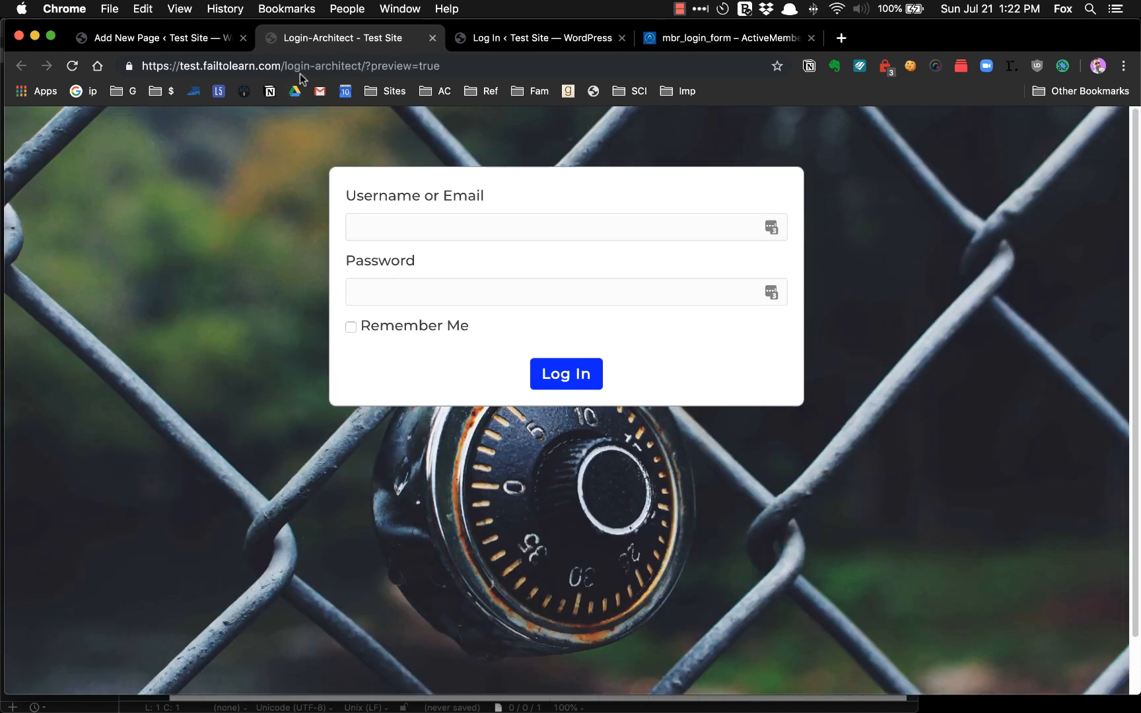
click(162, 40)
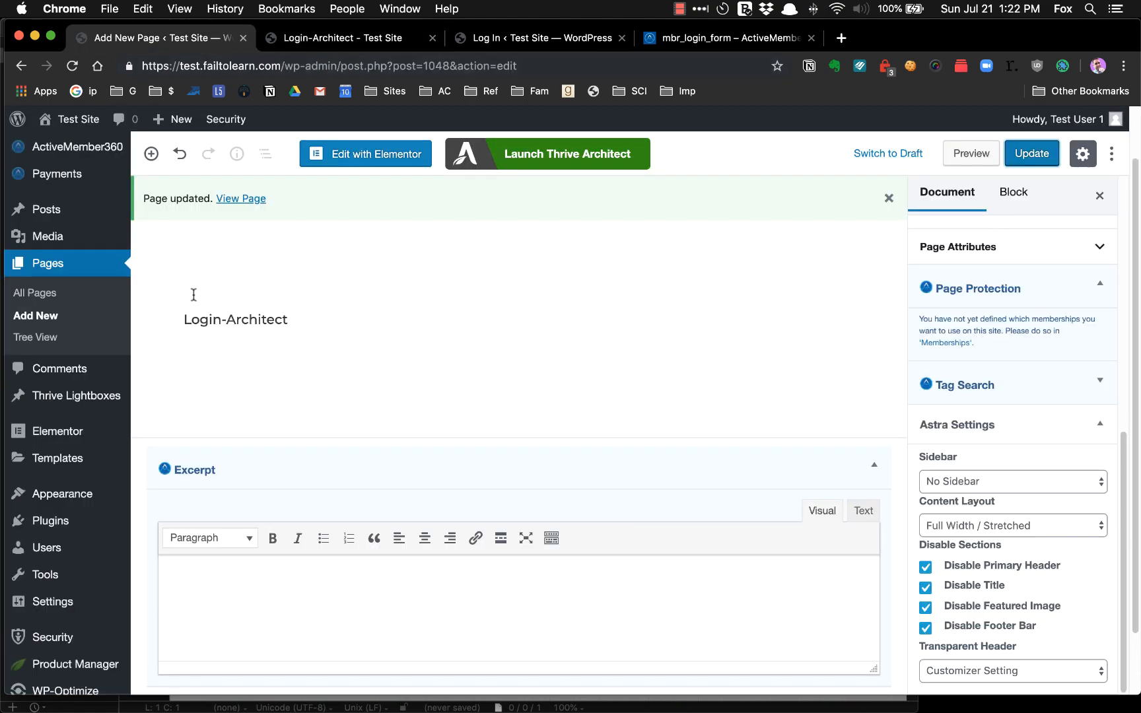
click(34, 293)
click(352, 40)
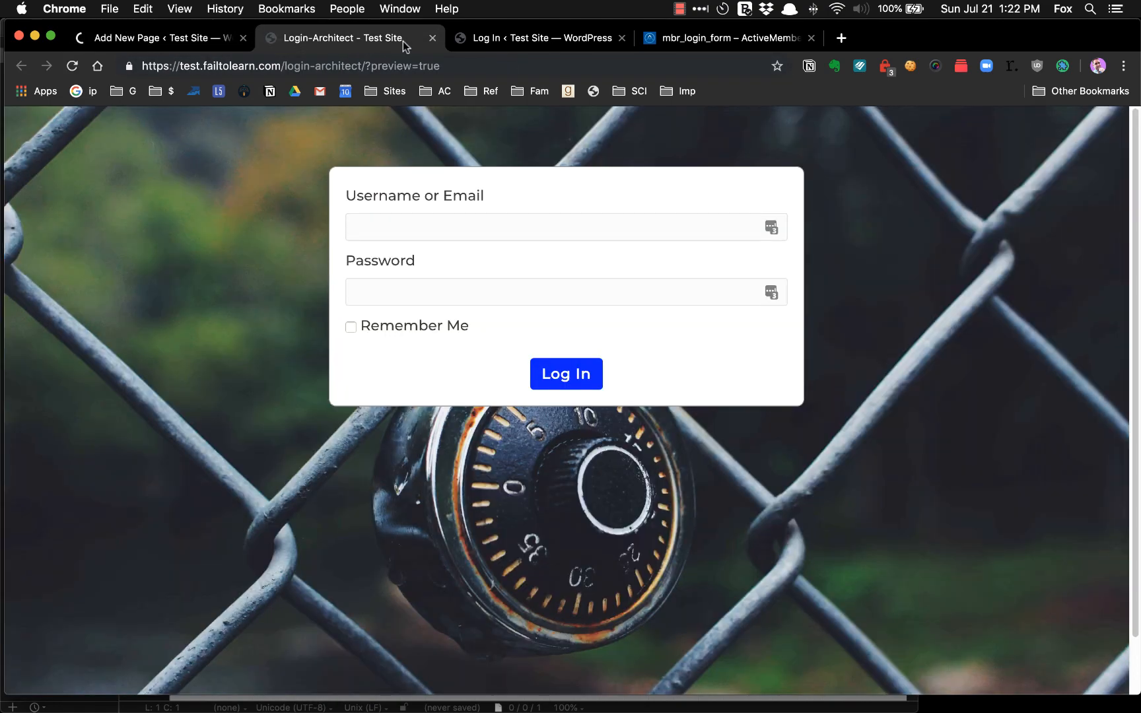
click(433, 38)
click(148, 40)
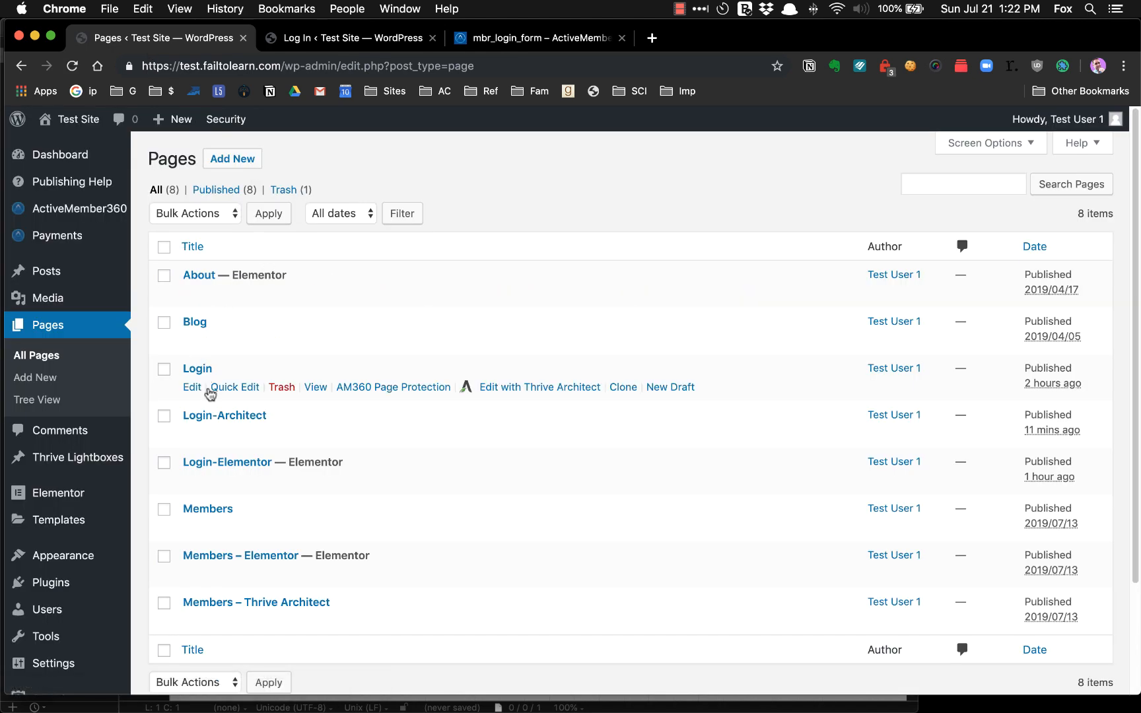
View the published Login and Login-Elementor pages from the page list, each in its own browser tab.
super+click(318, 389)
click(312, 39)
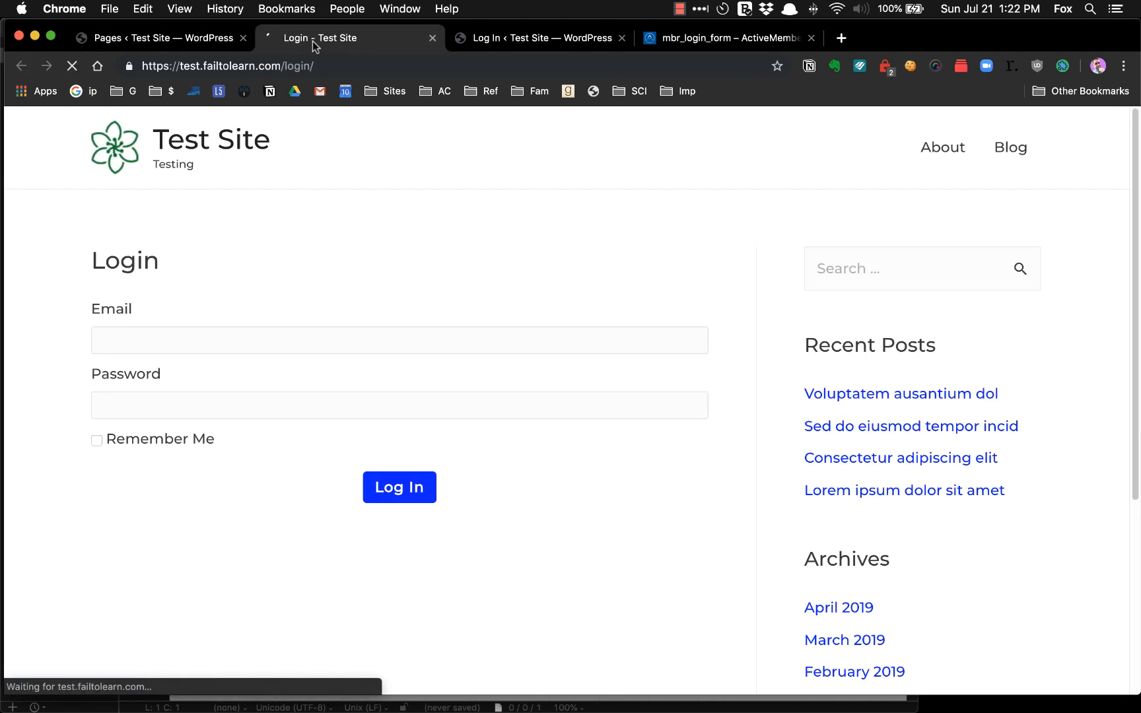
click(218, 41)
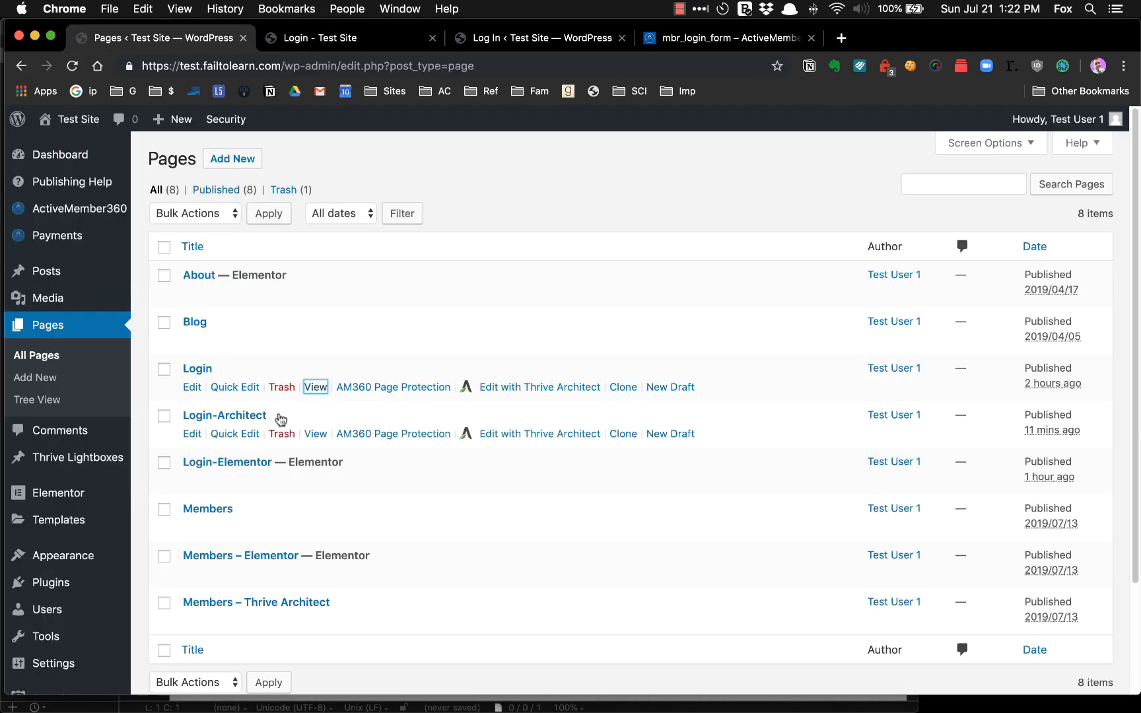
super+click(315, 482)
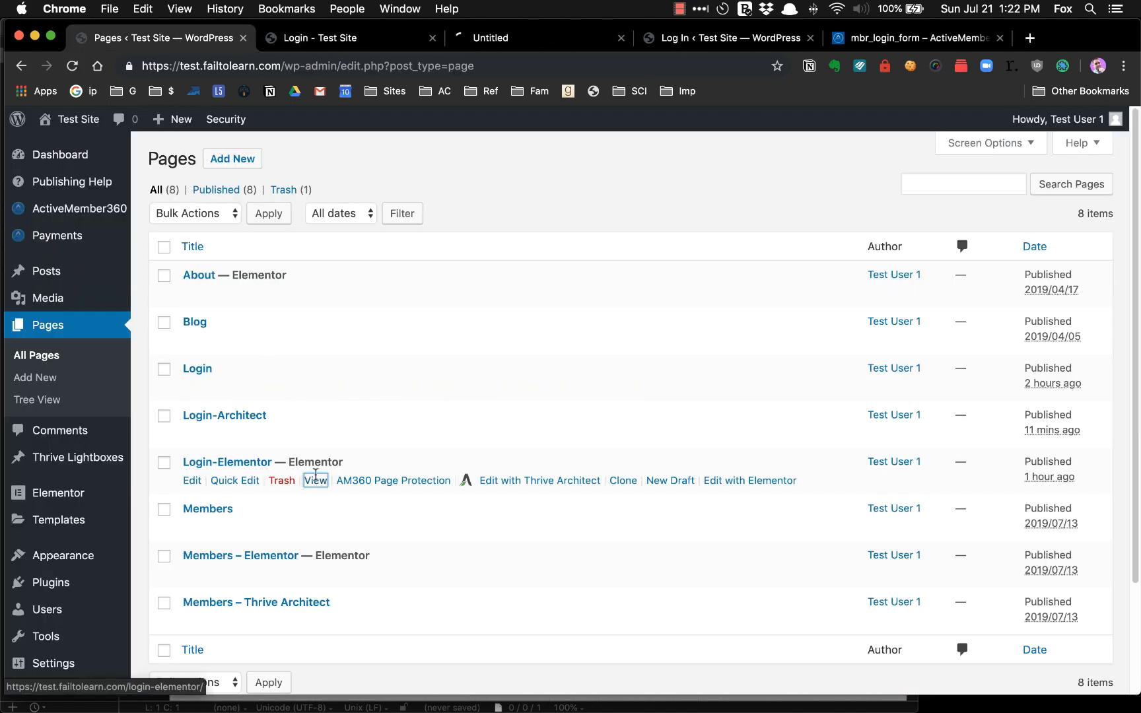
click(490, 37)
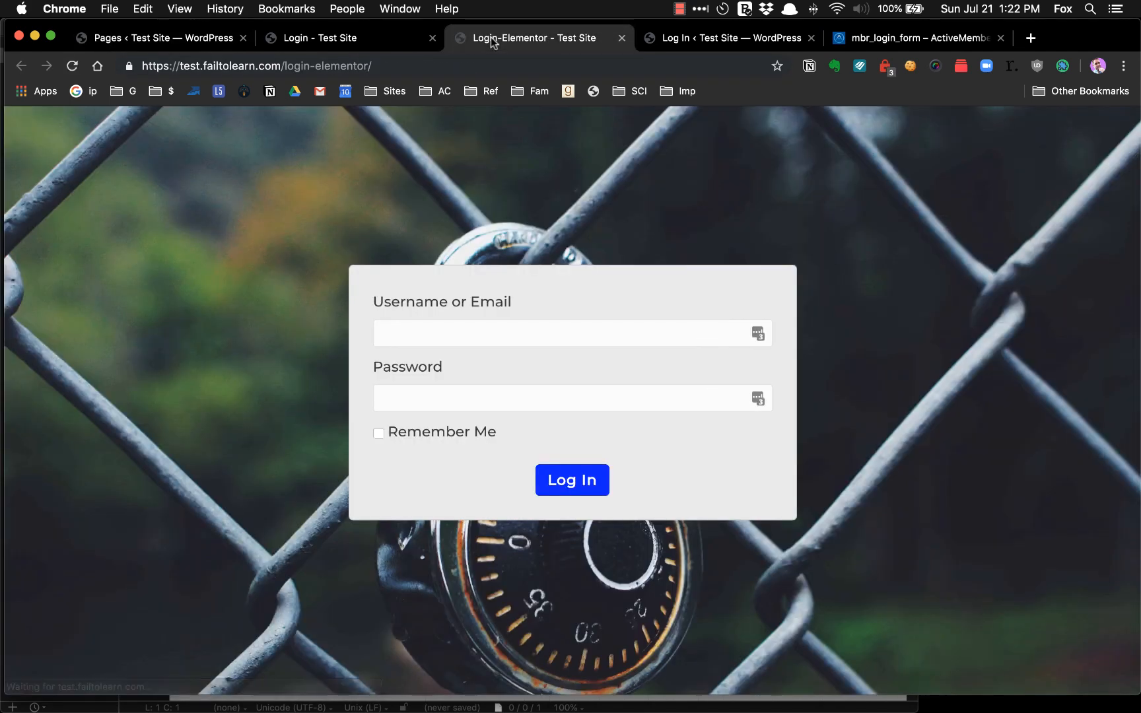
View the published Login-Architect page in a new tab and compare its form placement with the Login-Elementor page.
click(160, 42)
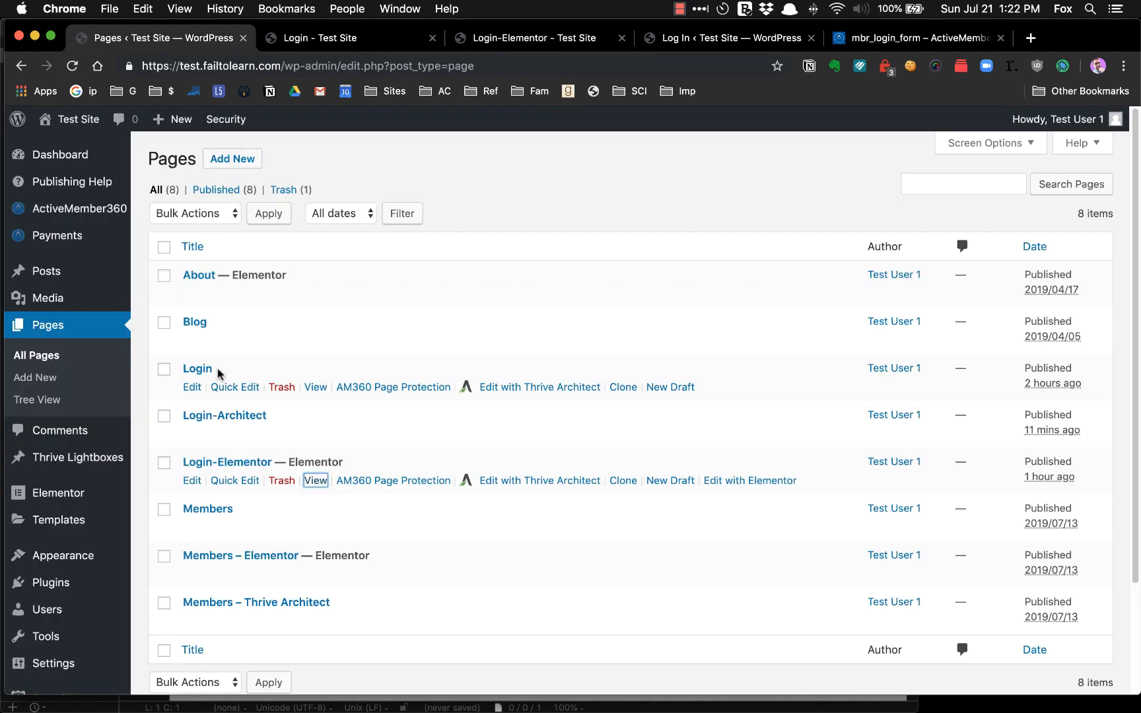
super+click(315, 434)
click(521, 38)
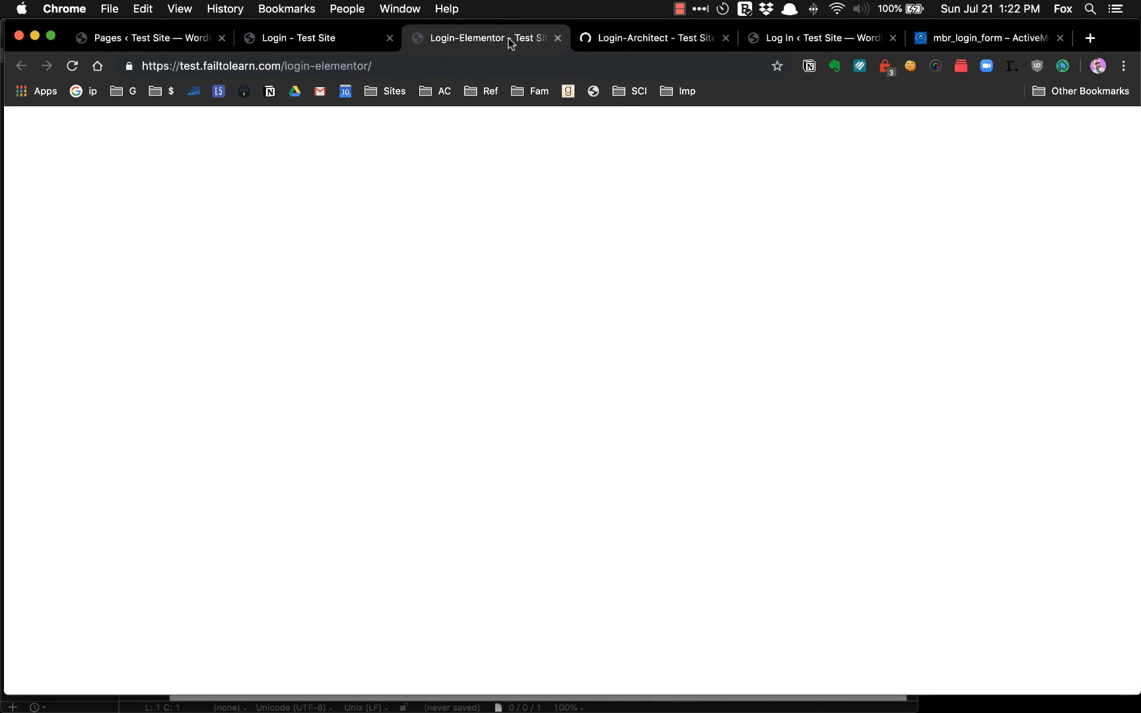
click(614, 39)
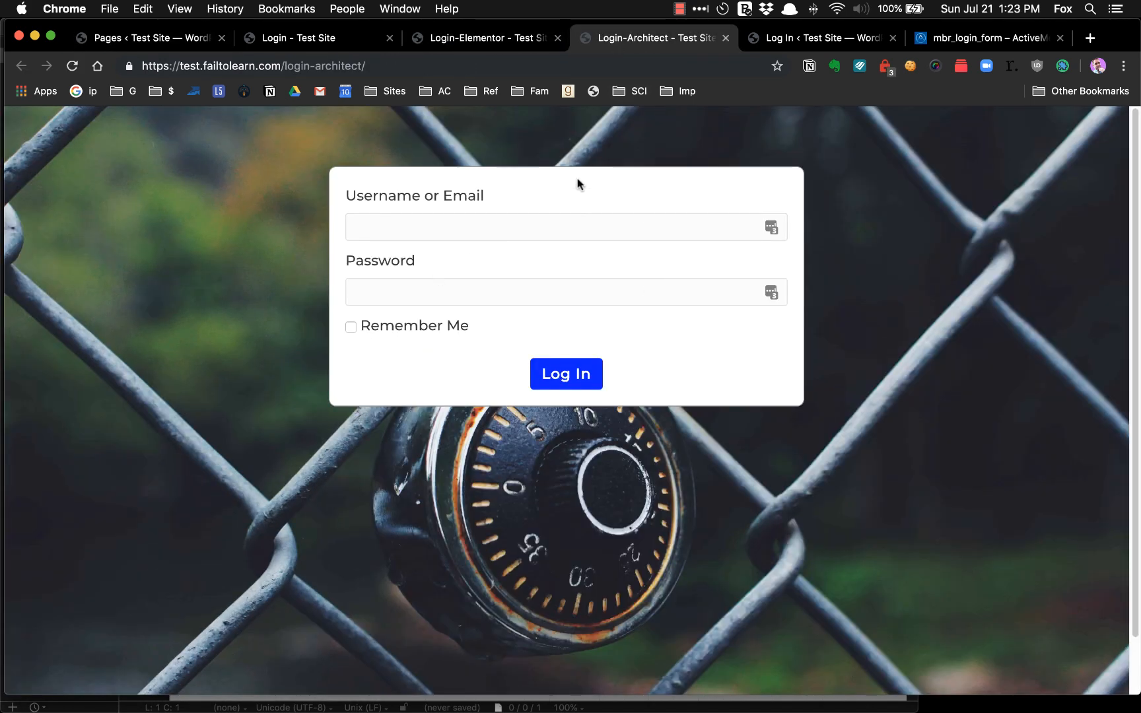
click(486, 38)
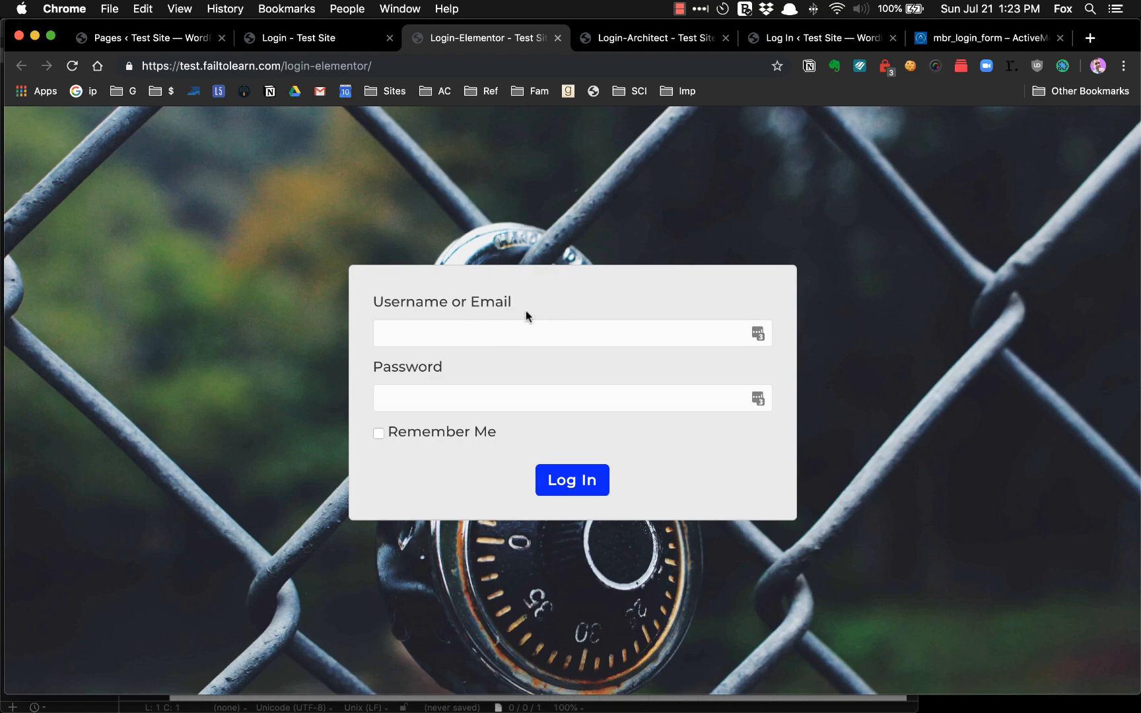
click(658, 38)
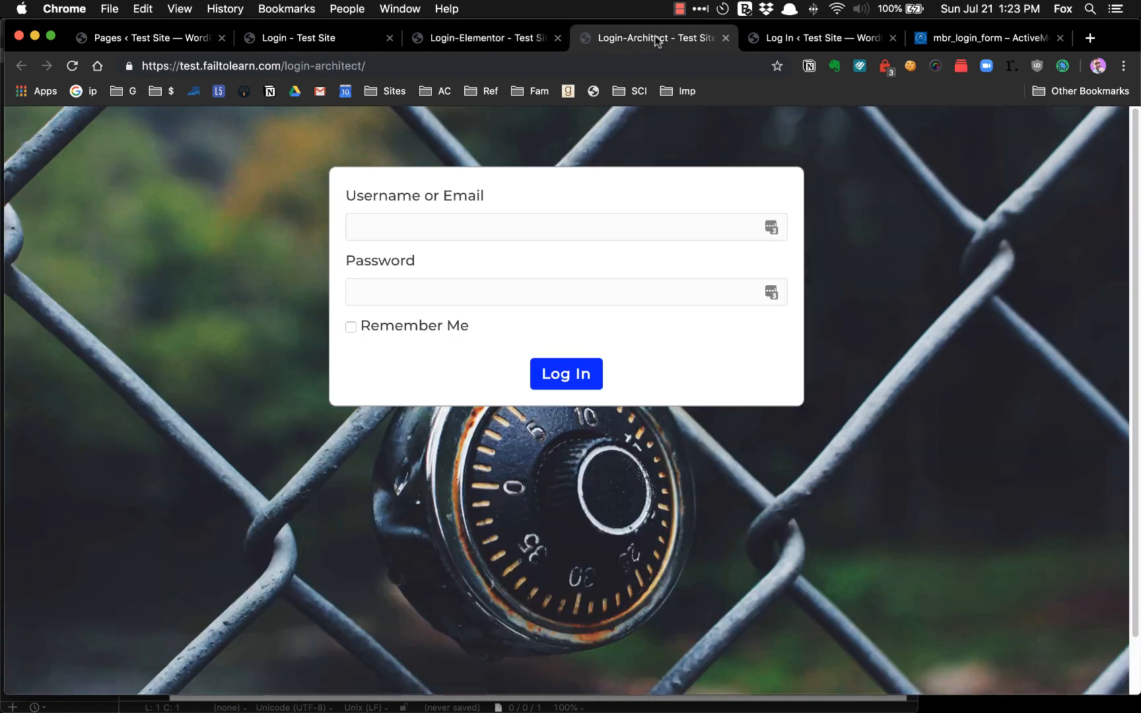
Reopen Login-Architect in the Thrive Architect editor and close the three published login page tabs.
click(161, 41)
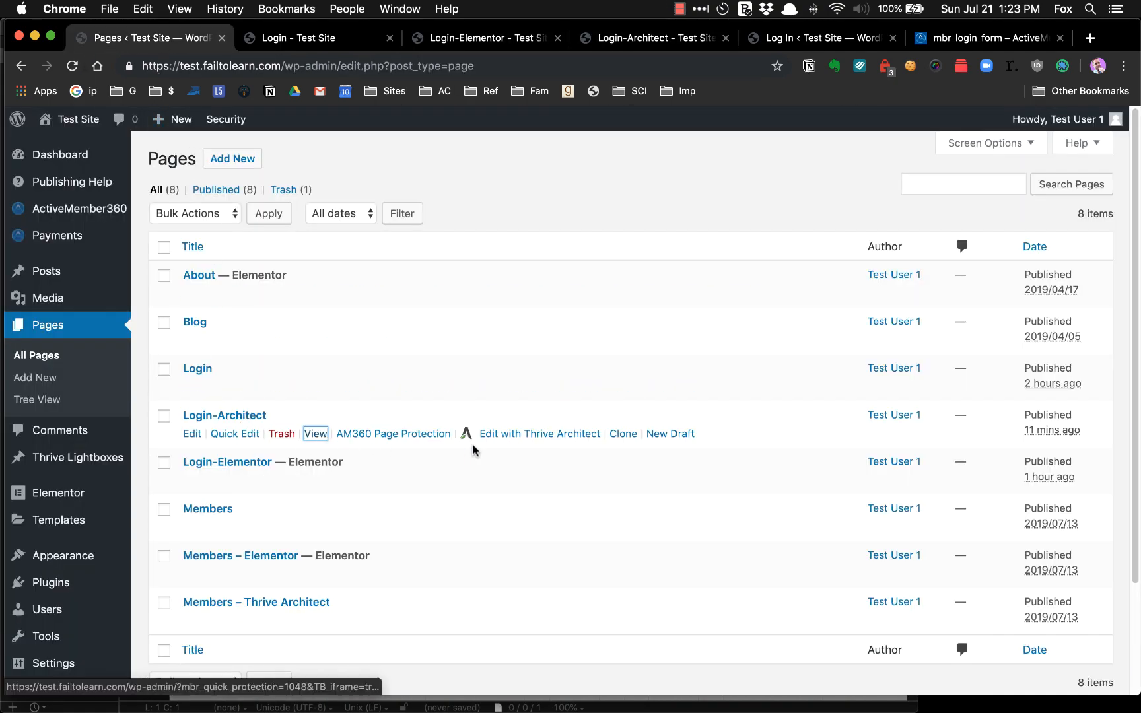
click(532, 434)
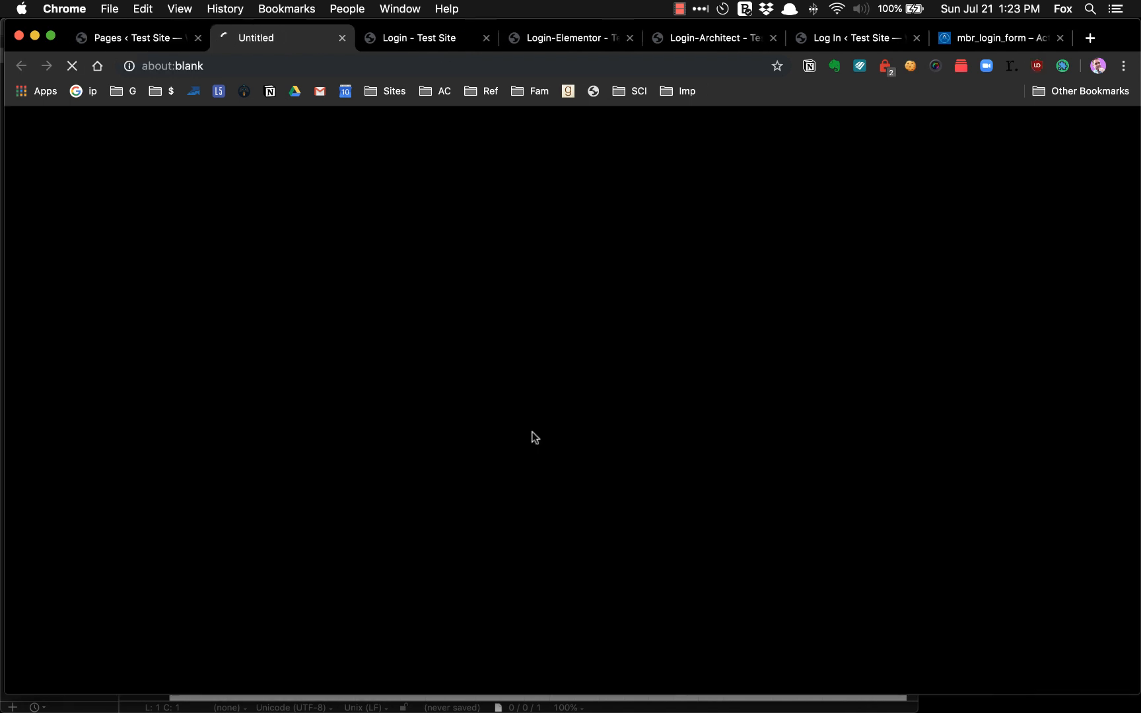
click(628, 38)
click(628, 39)
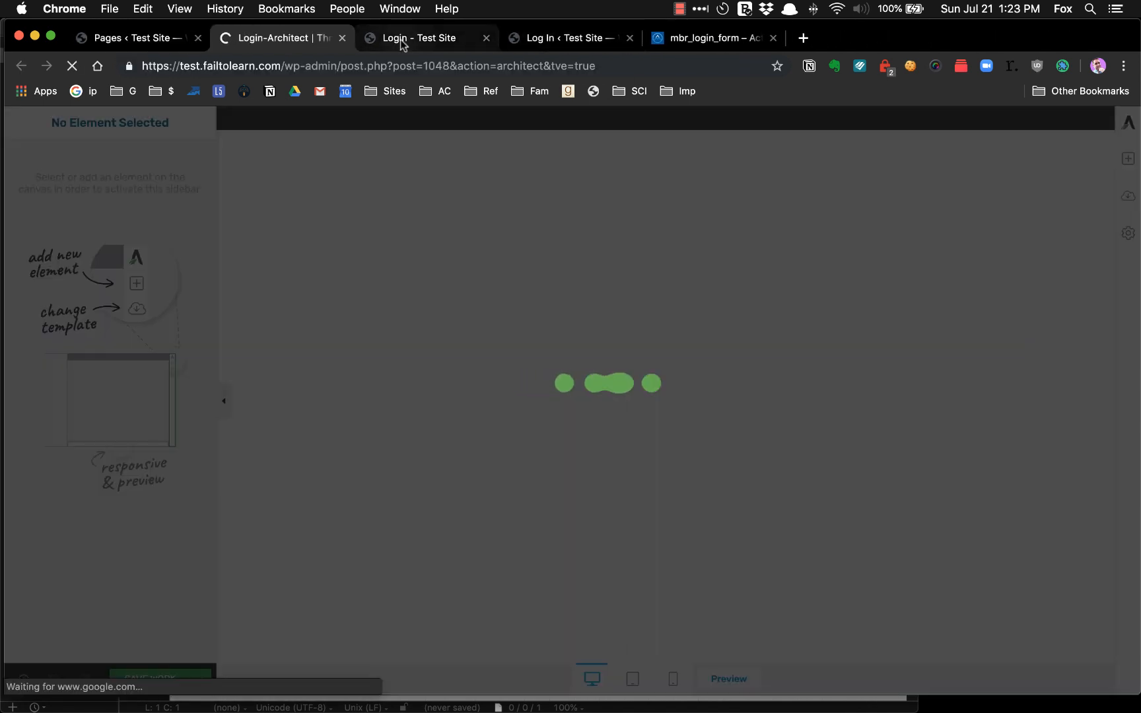
click(486, 38)
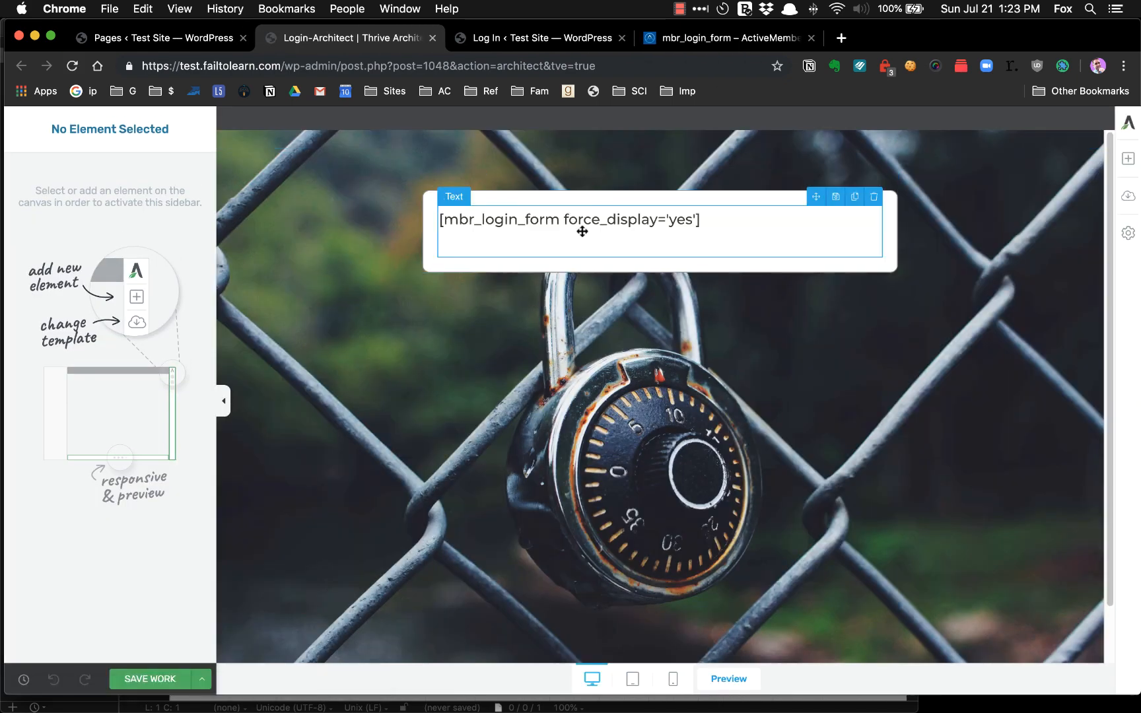
Switch the margin and padding unit of the login form's content box to percent.
click(468, 193)
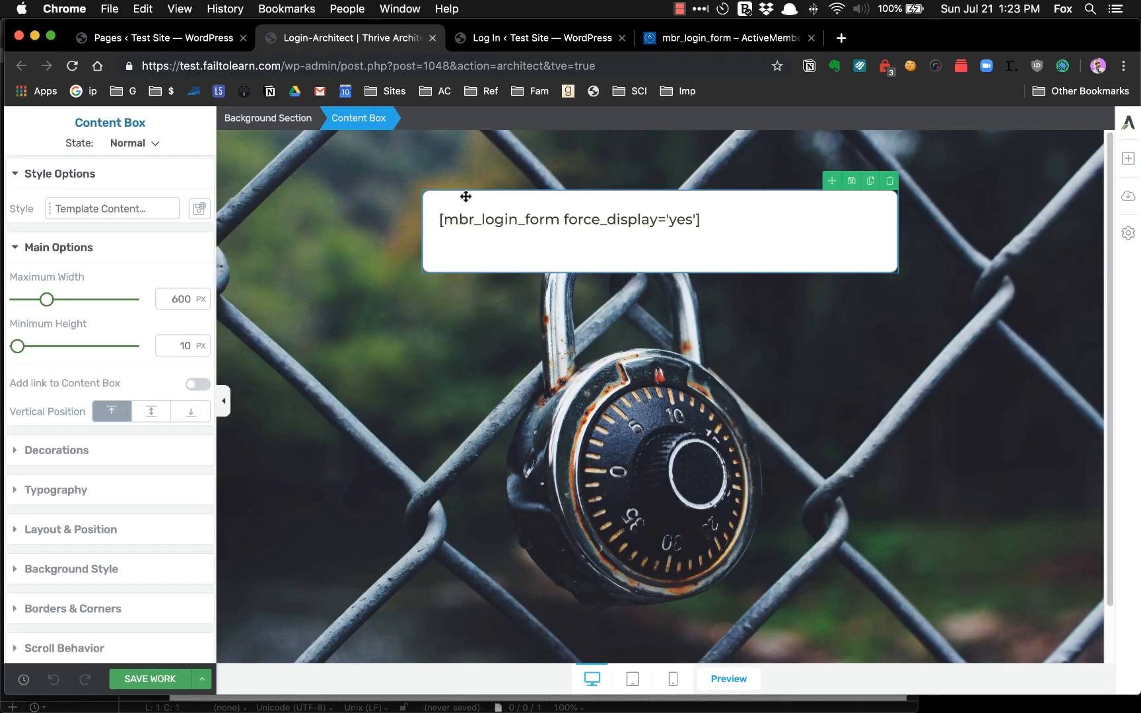
click(69, 530)
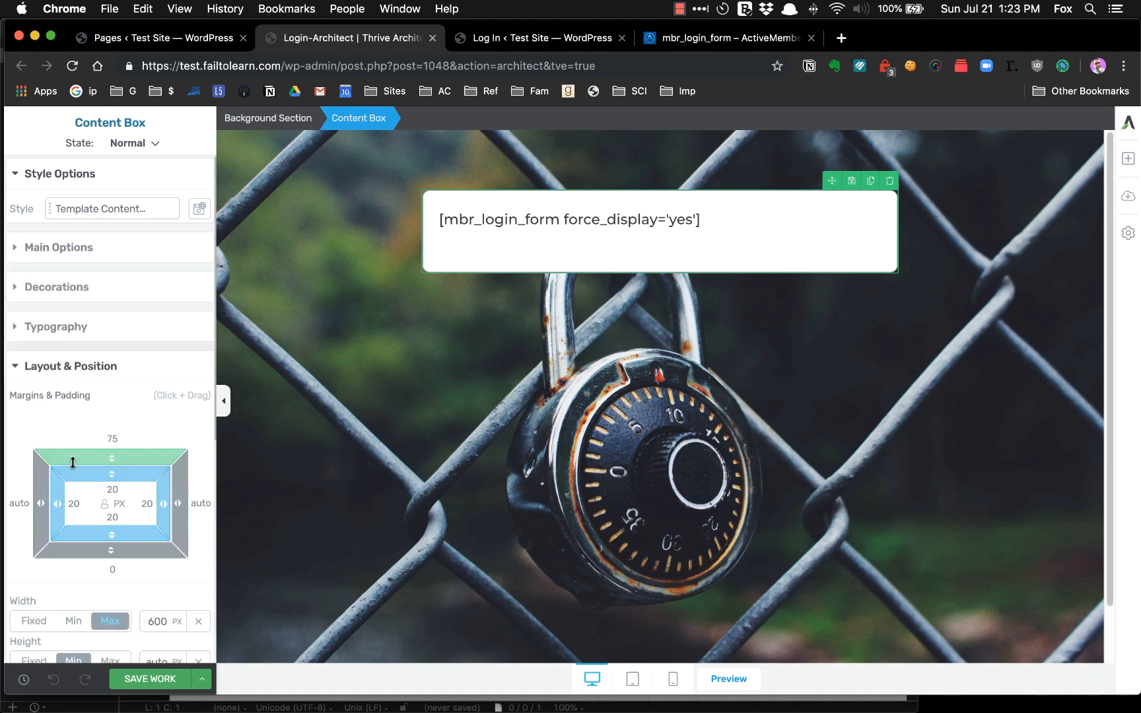
scroll(84, 409, down, 2)
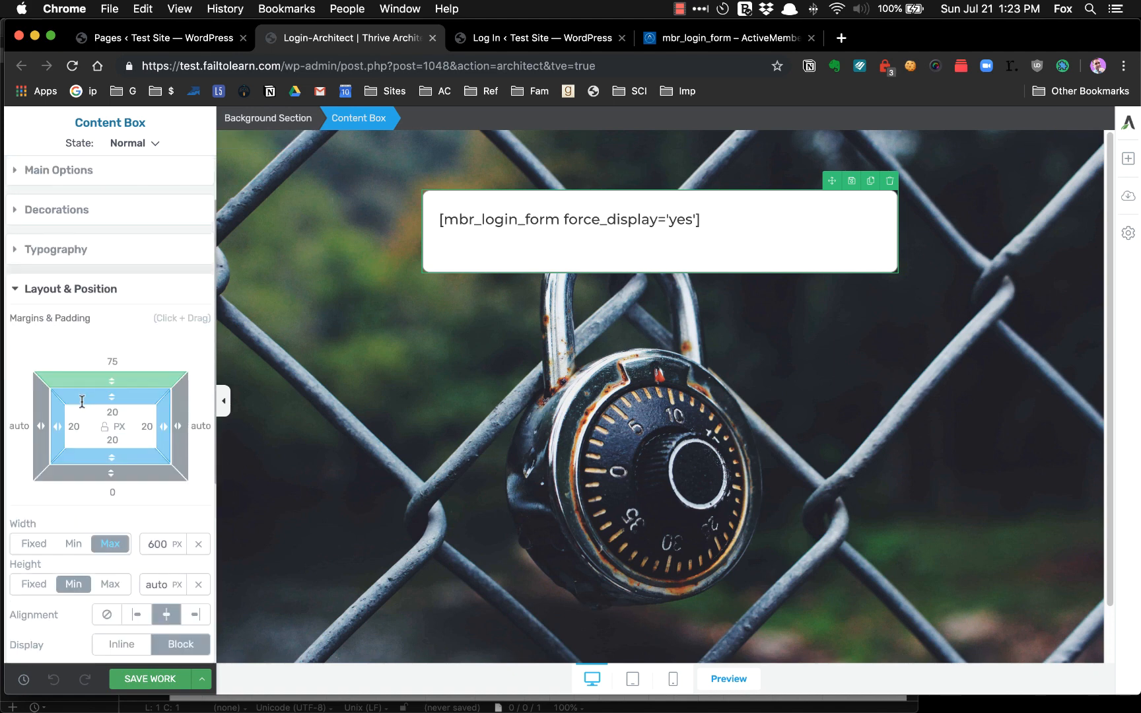
click(119, 430)
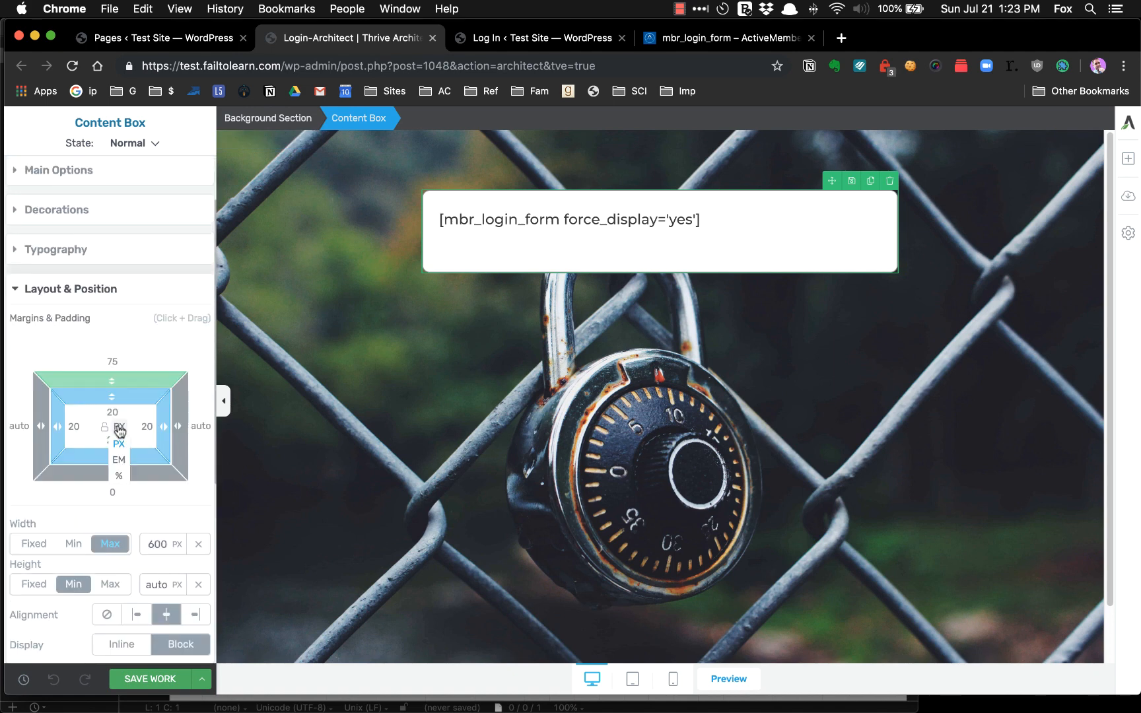
click(118, 481)
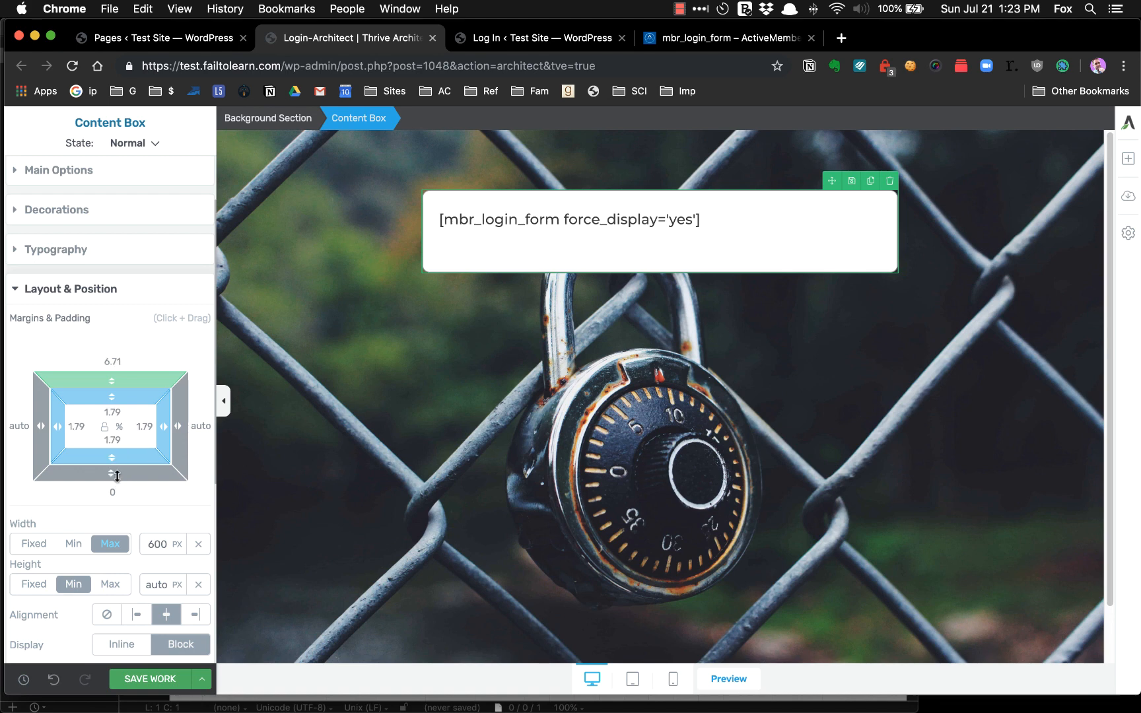
Set the content box's top margin to 20% and save the page.
click(127, 360)
text(20)
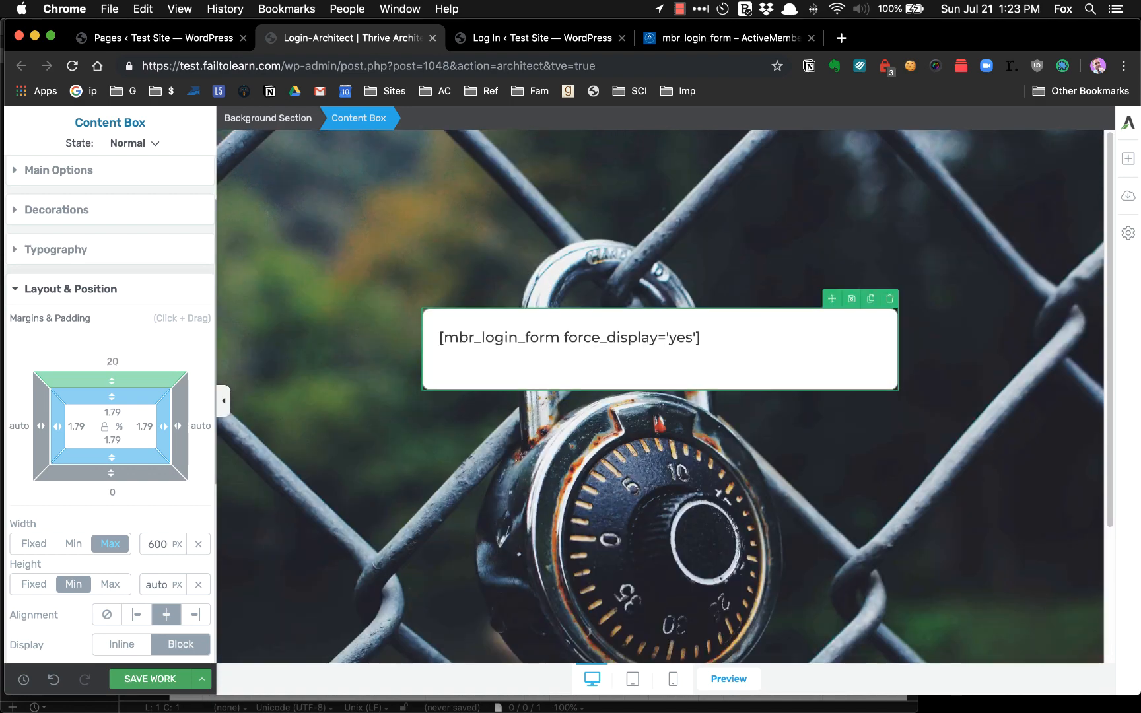
click(155, 679)
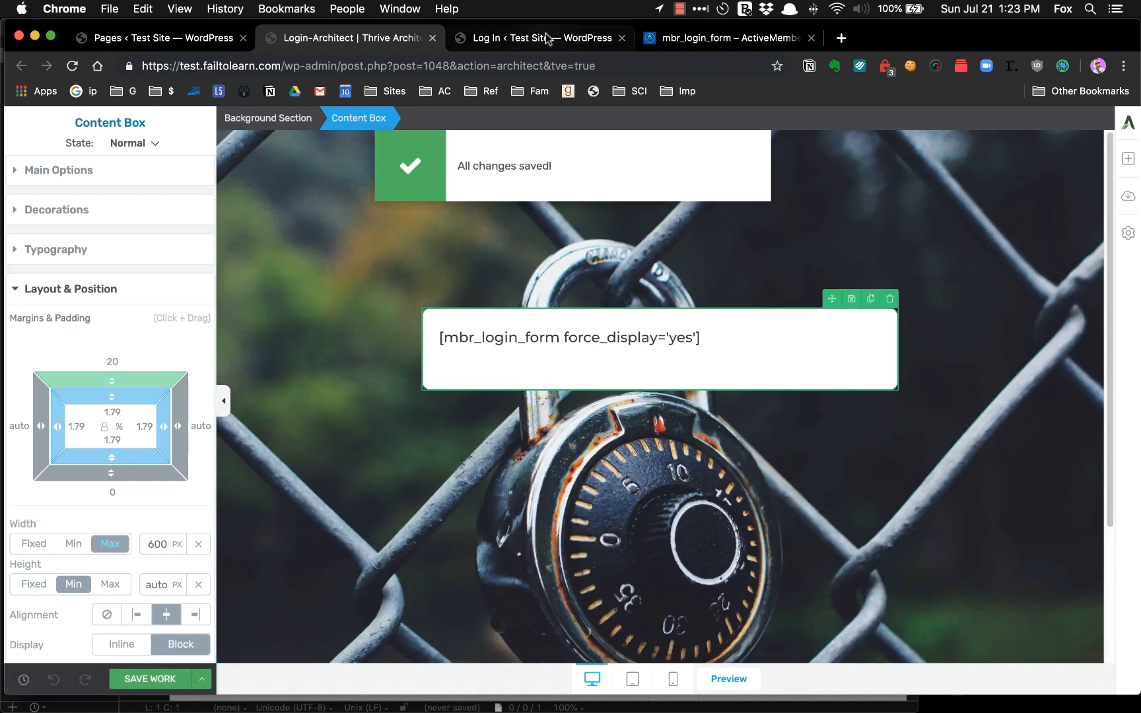
Check the content box position in the mobile, tablet and desktop views, and inspect the page preview in the browser.
click(672, 681)
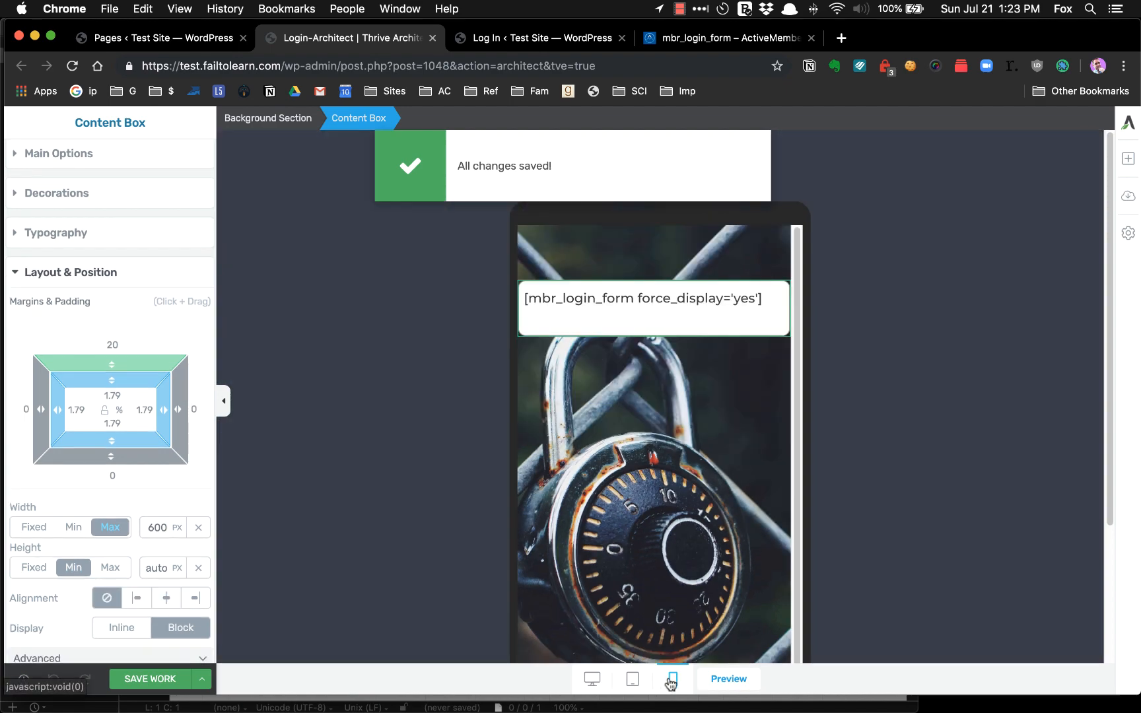
click(623, 683)
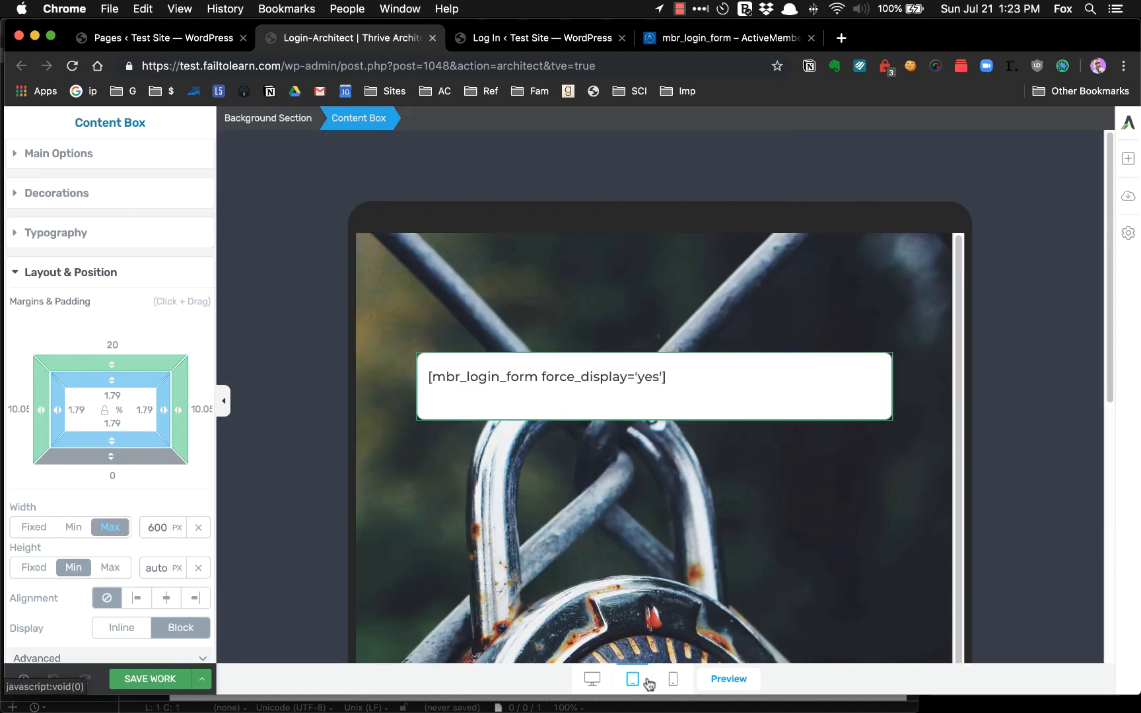
click(671, 682)
click(634, 684)
click(592, 679)
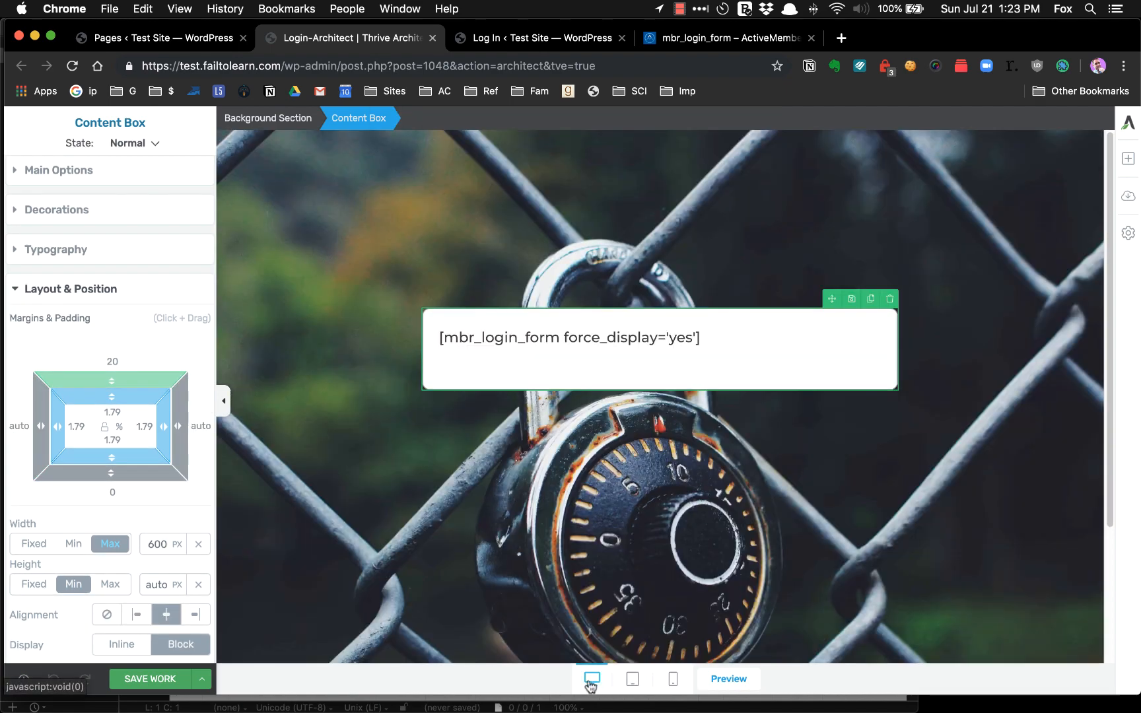
click(730, 679)
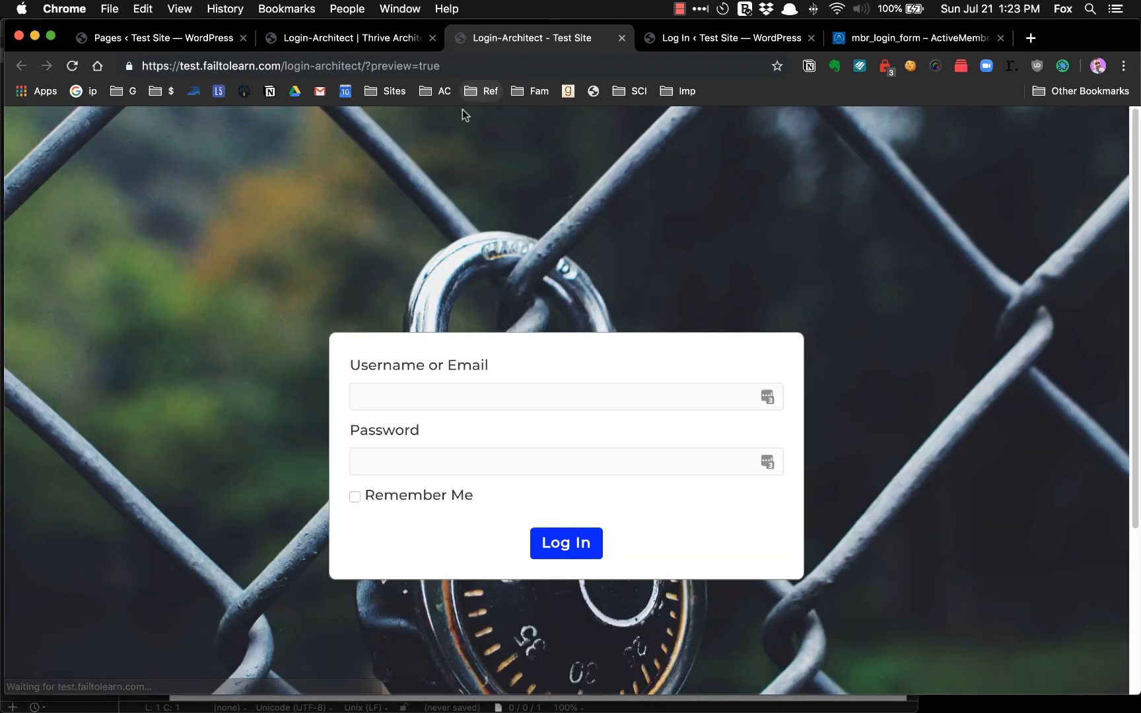
scroll(391, 233, down, 3)
scroll(392, 233, up, 3)
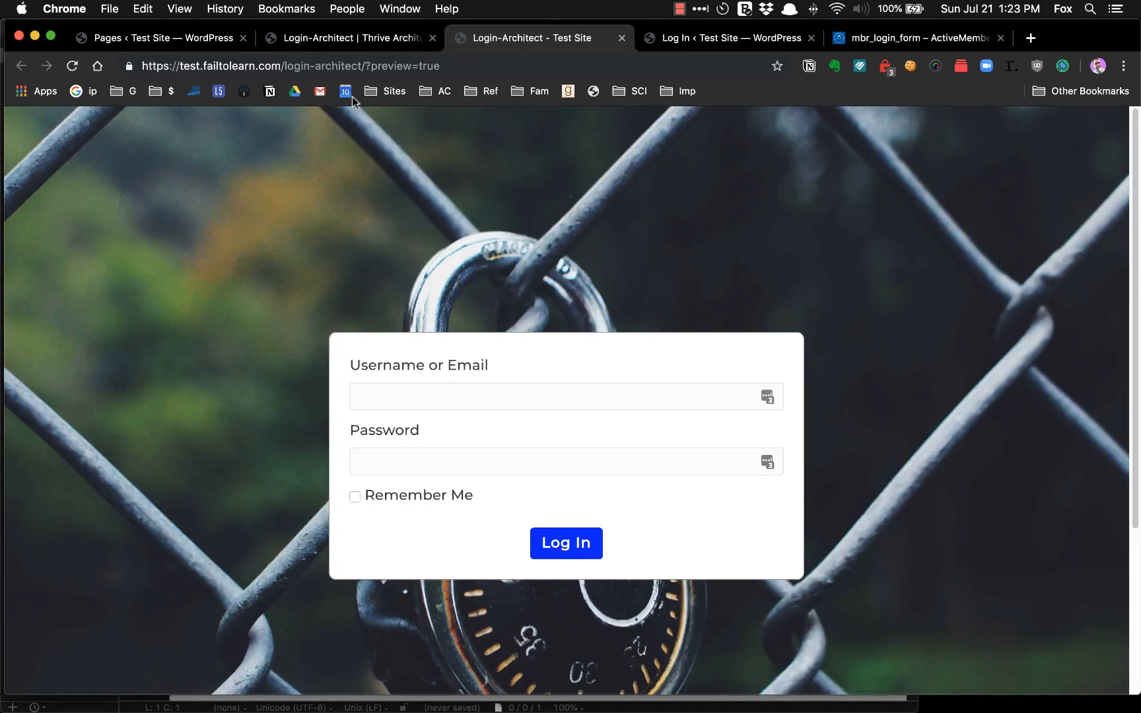
Set the content box's top margin to 10%, save the page and reload its preview to check the form's position.
click(339, 40)
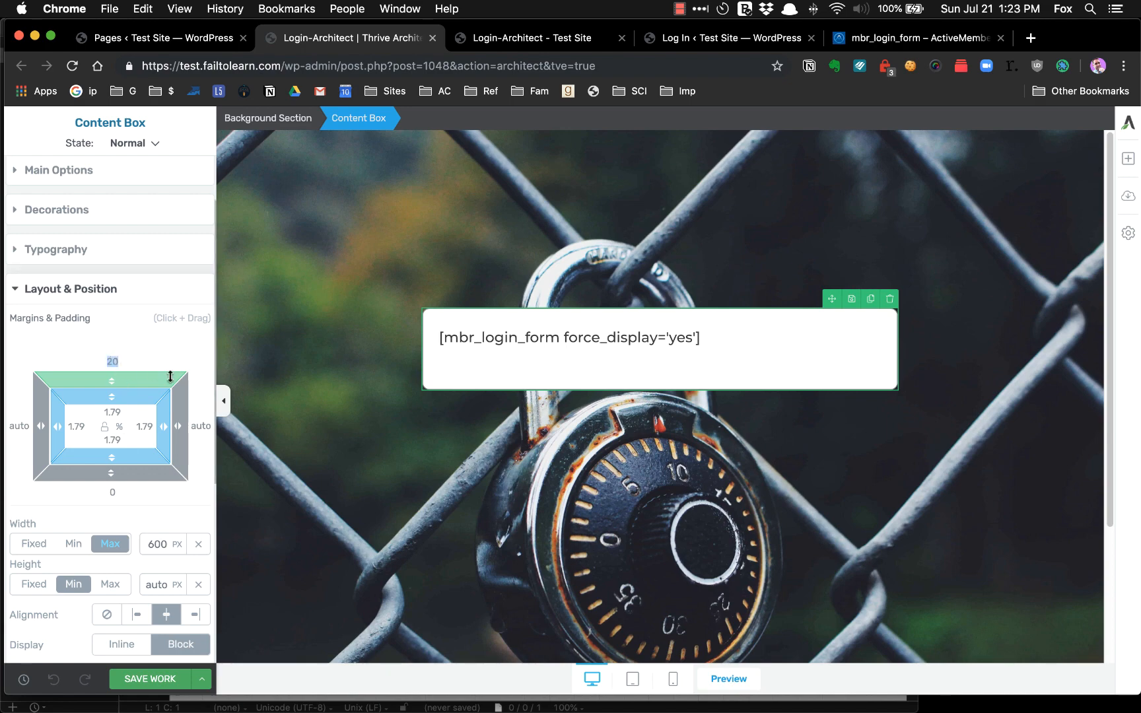
text(10)
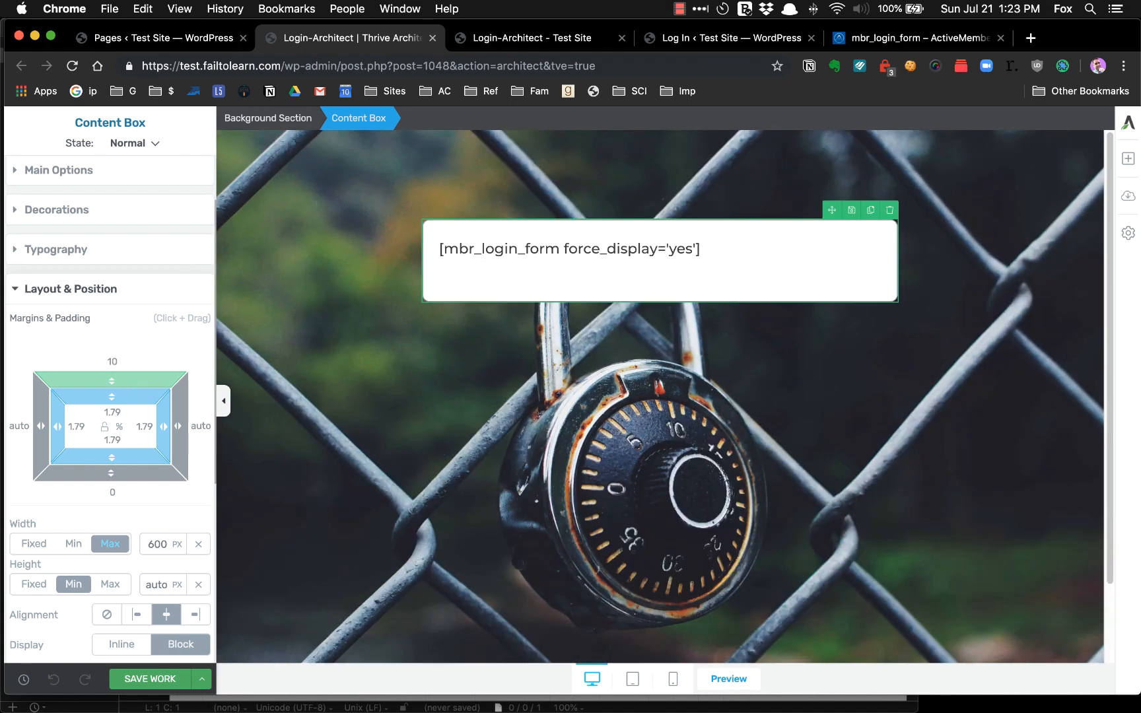
click(150, 680)
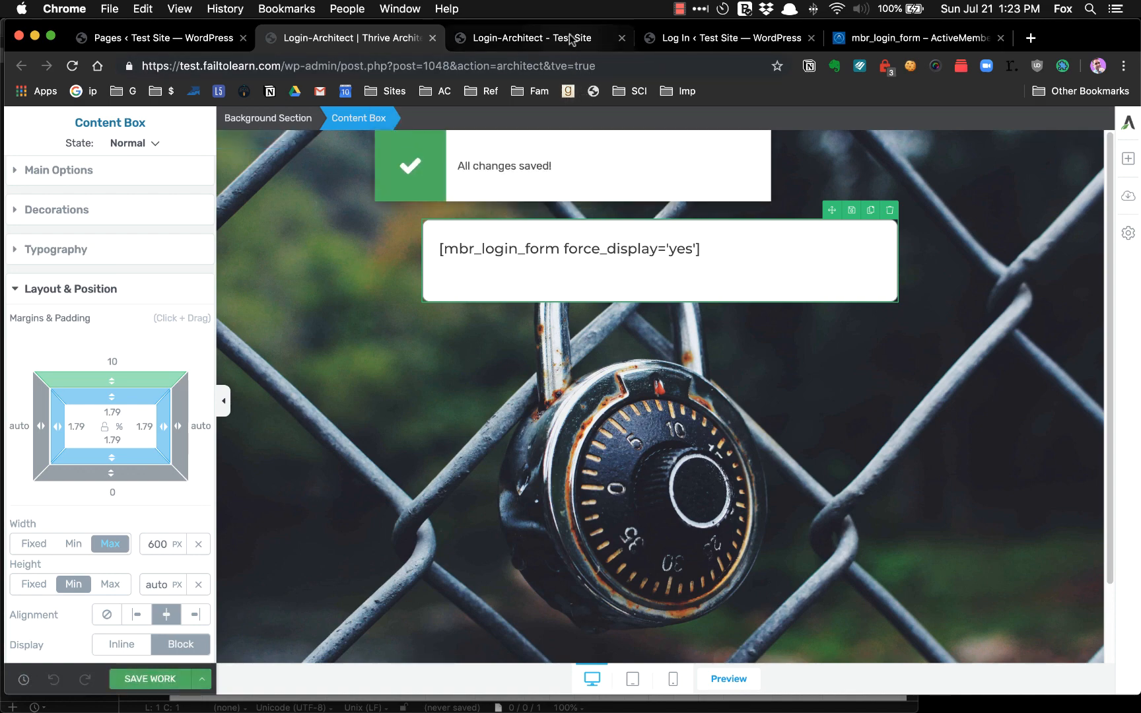
click(558, 39)
key(super+r)
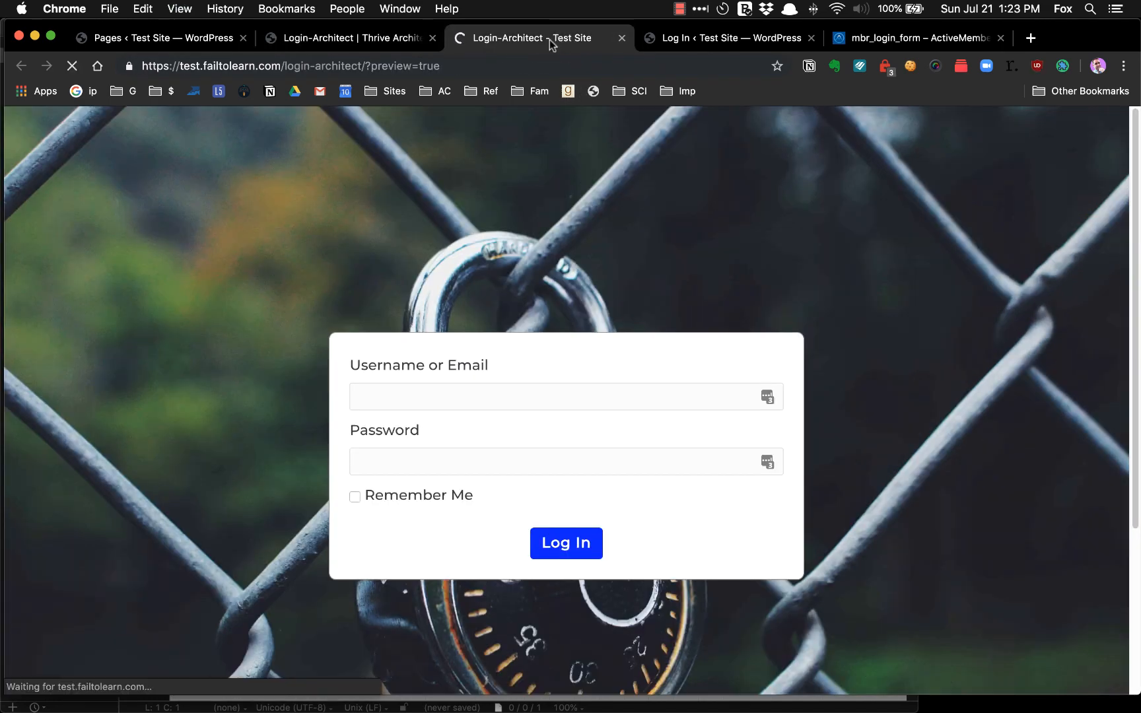
scroll(321, 327, down, 3)
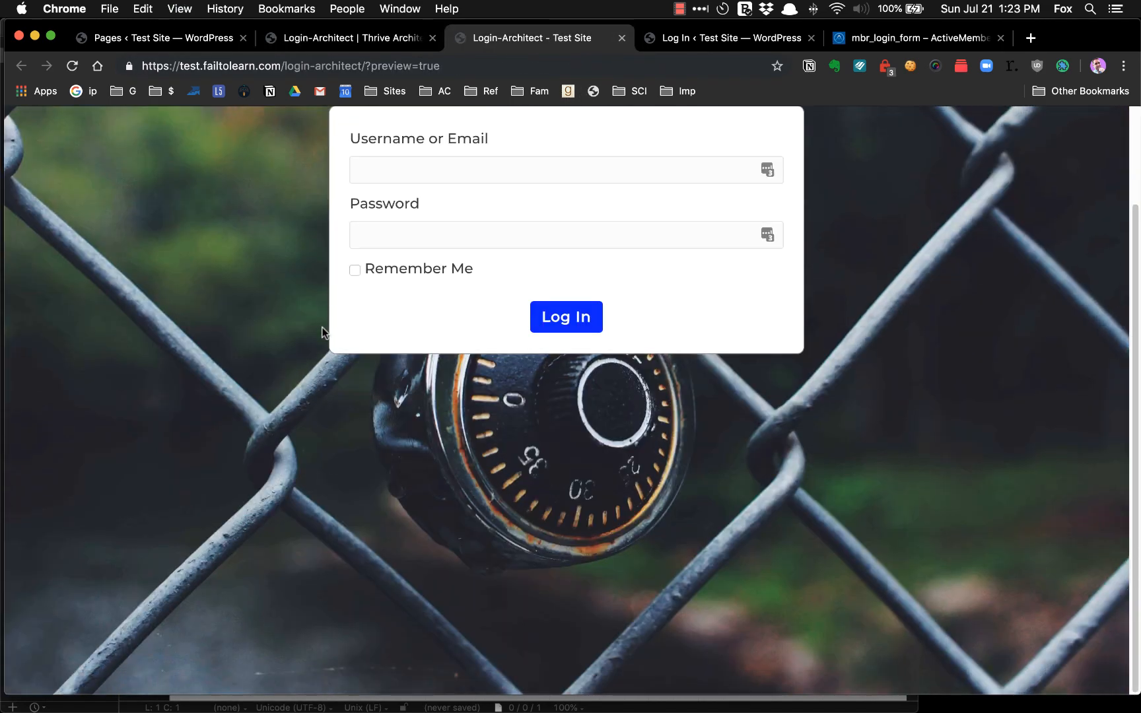
Switch the margin and padding unit of the login form's content box back to pixels.
scroll(322, 327, up, 3)
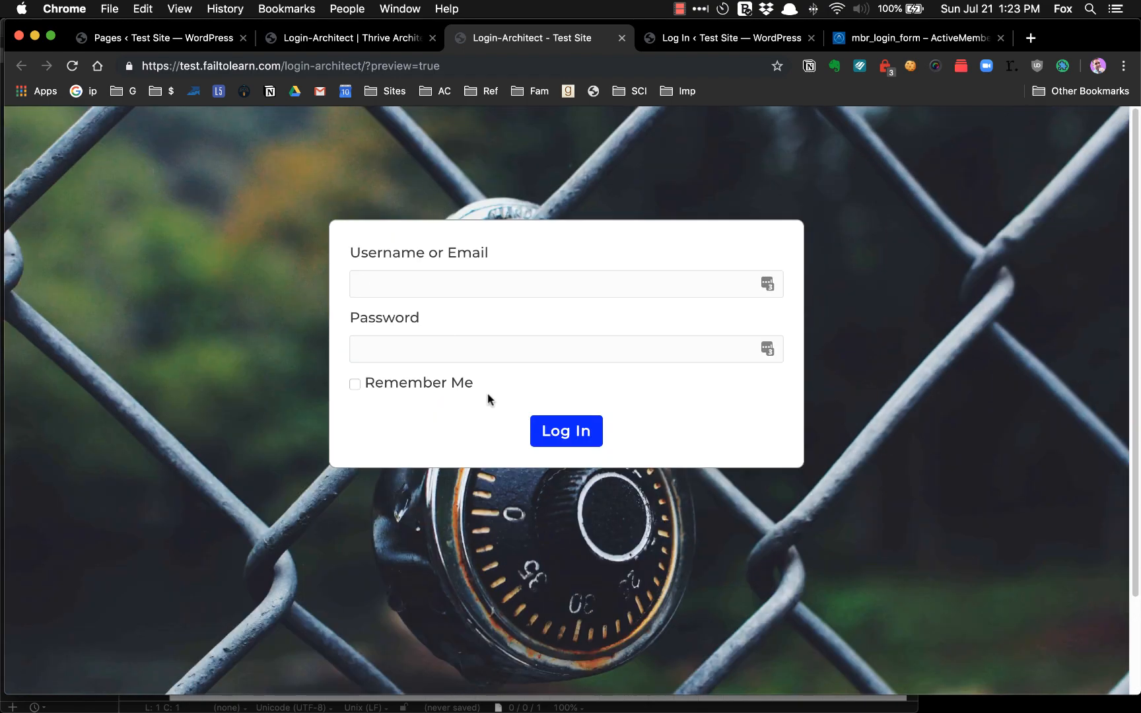
click(346, 38)
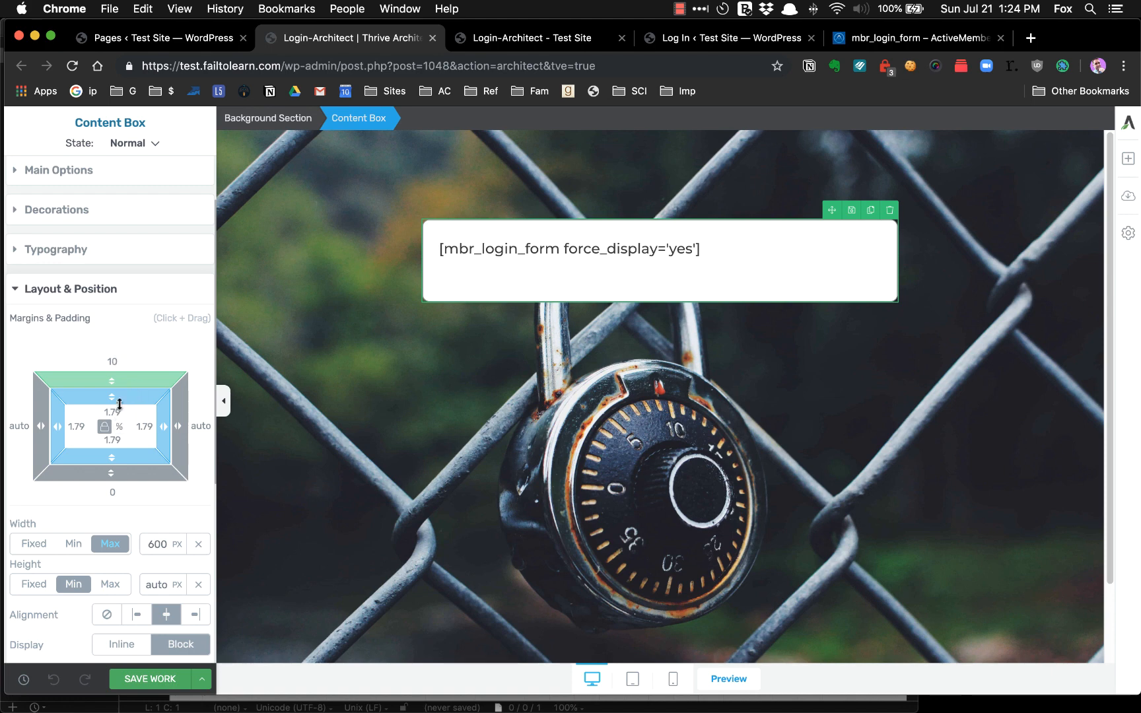
click(119, 428)
click(121, 447)
click(113, 361)
text(100)
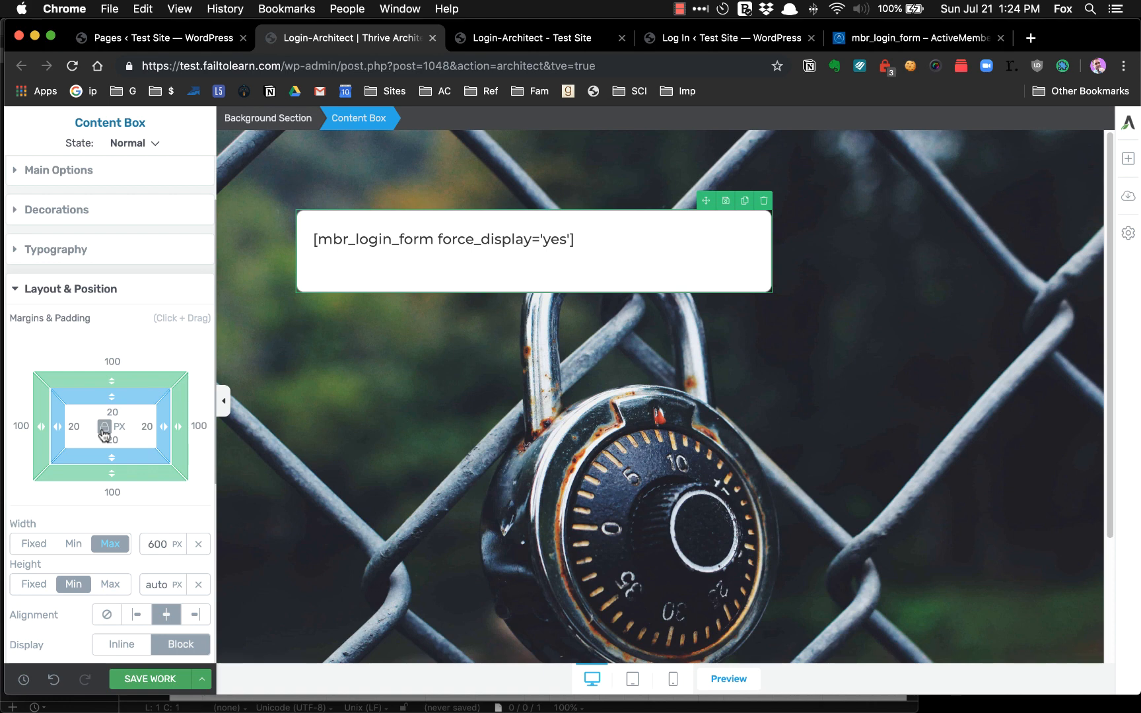
click(53, 681)
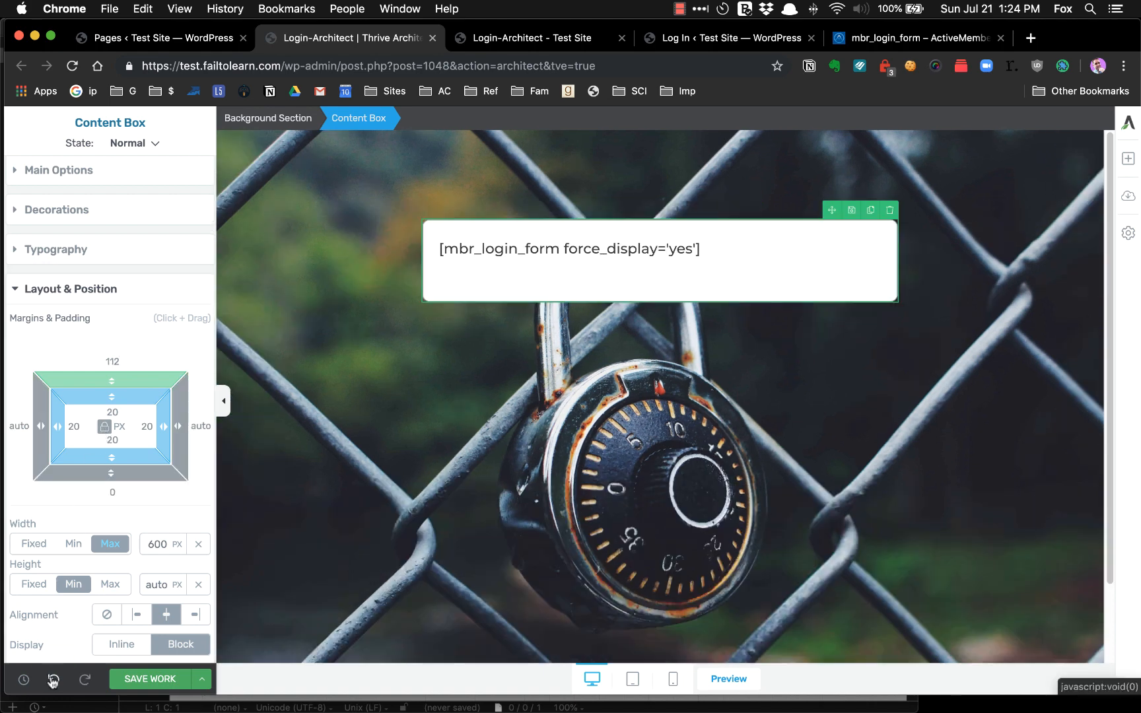
With the sides unlinked, set only the content box's top margin to 100 px, save the page and reload its preview.
double_click(113, 357)
text(100)
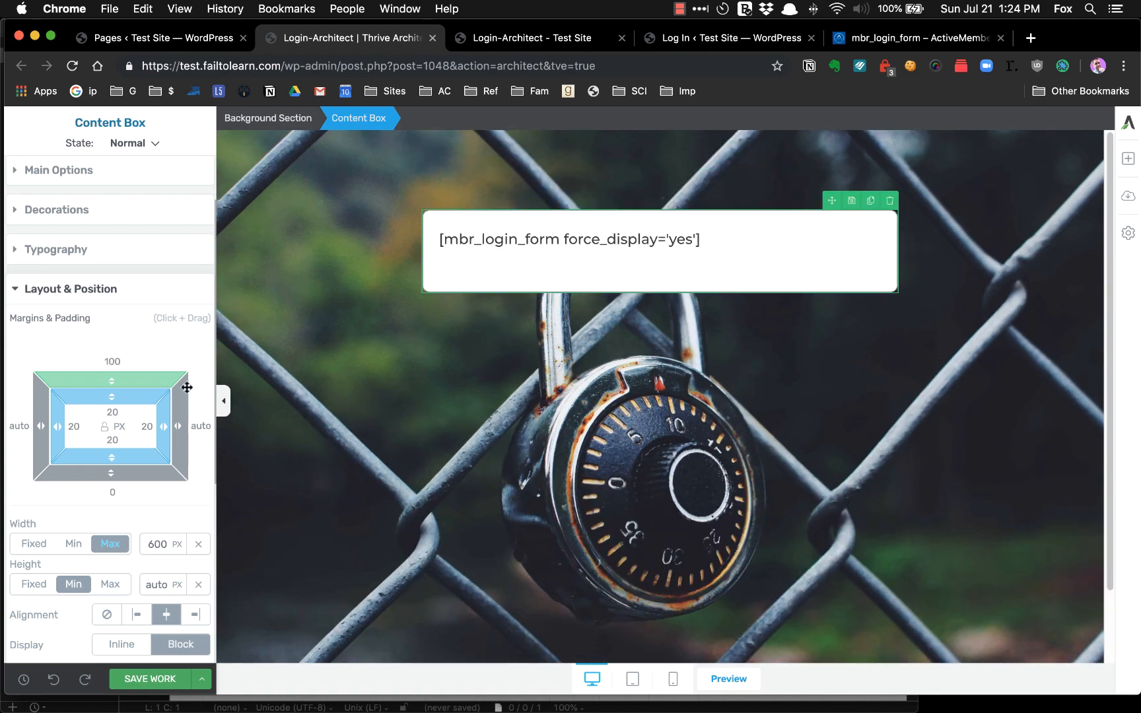
click(174, 680)
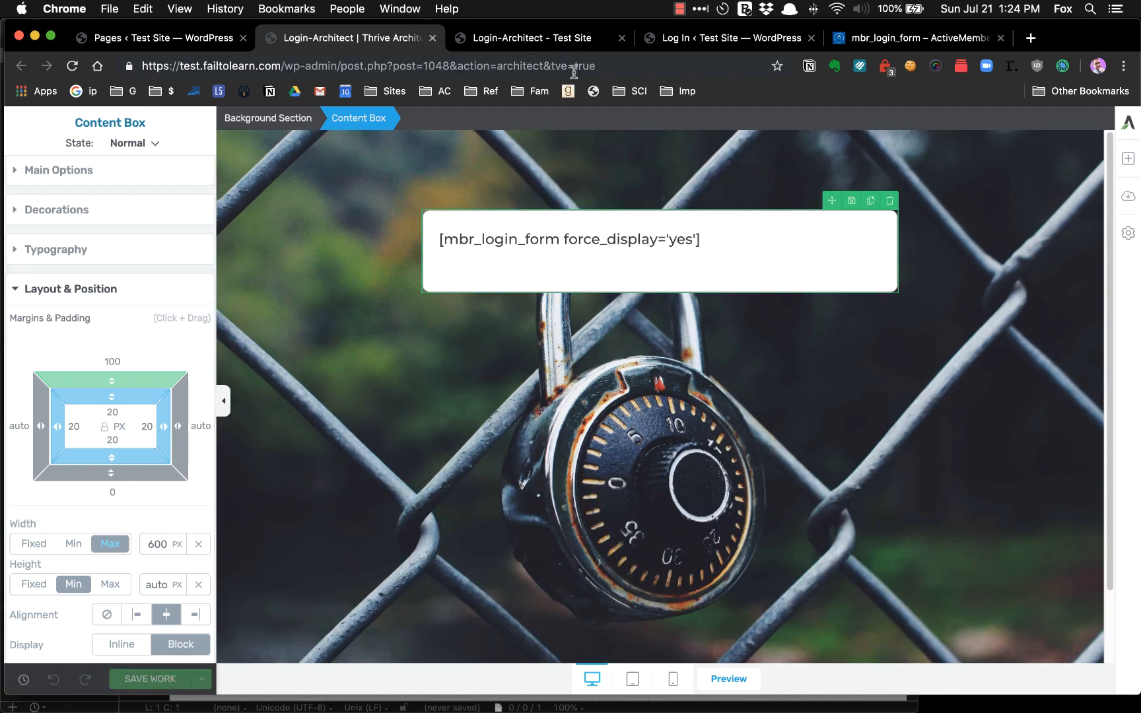
click(508, 40)
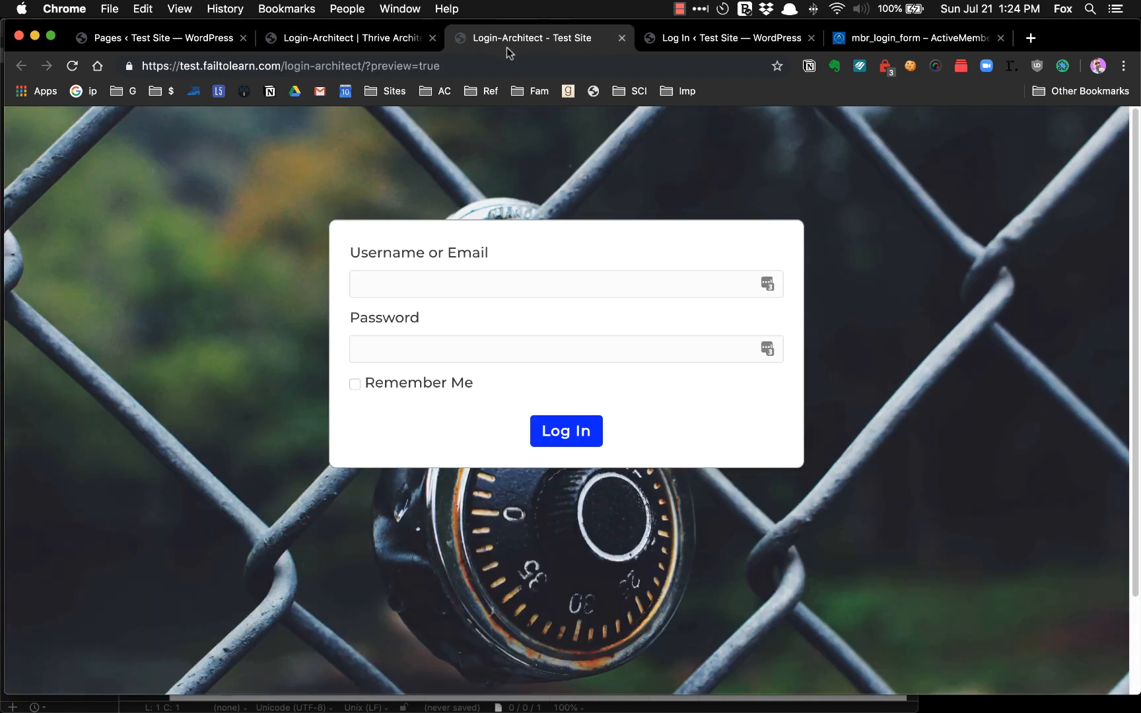
key(super+r)
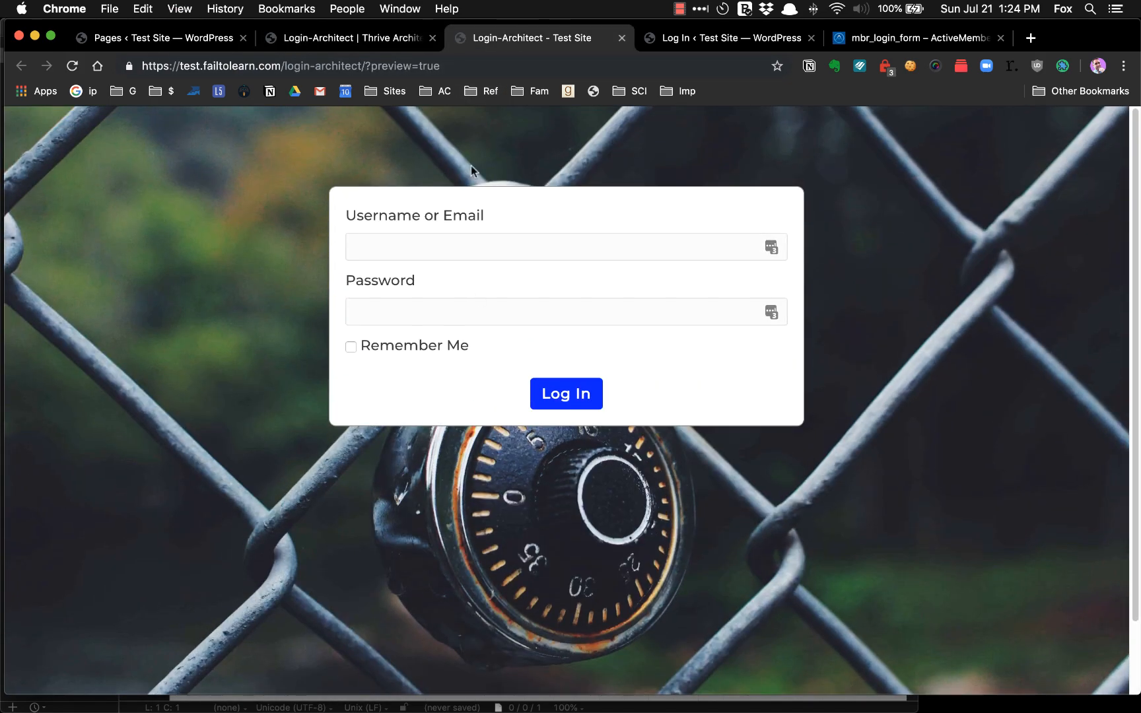
Close the Login-Architect editor and preview tabs, and open the Login page from the Pages list in a new tab.
click(351, 41)
click(495, 41)
click(432, 37)
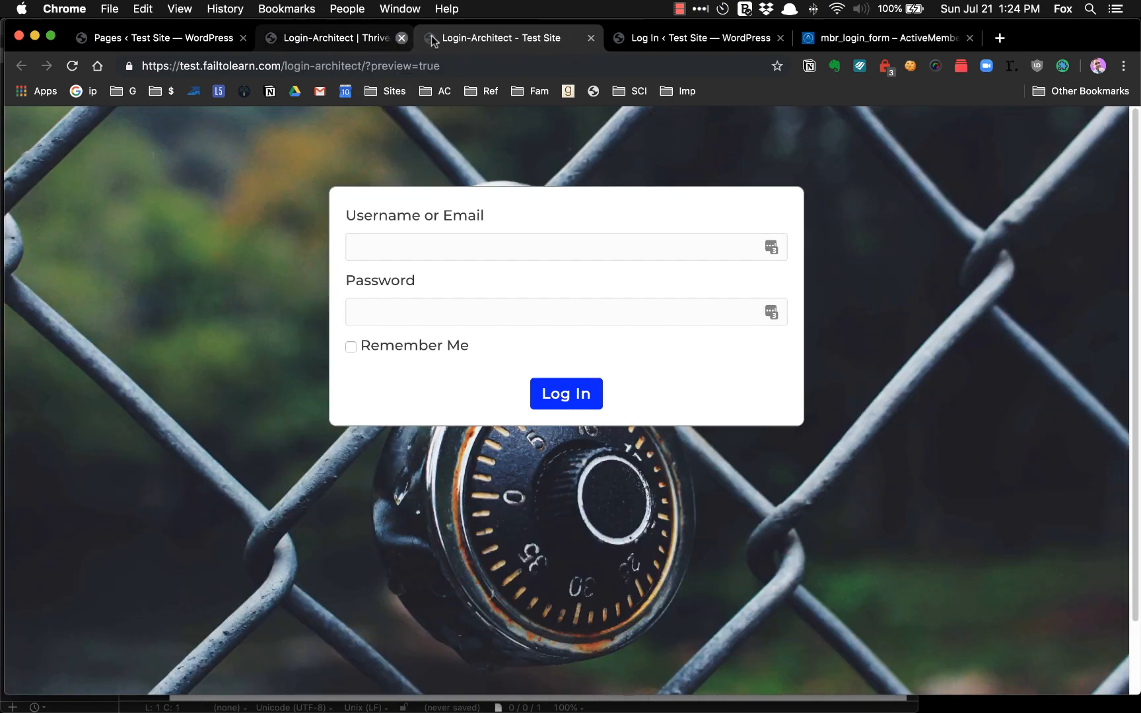
click(432, 37)
click(196, 35)
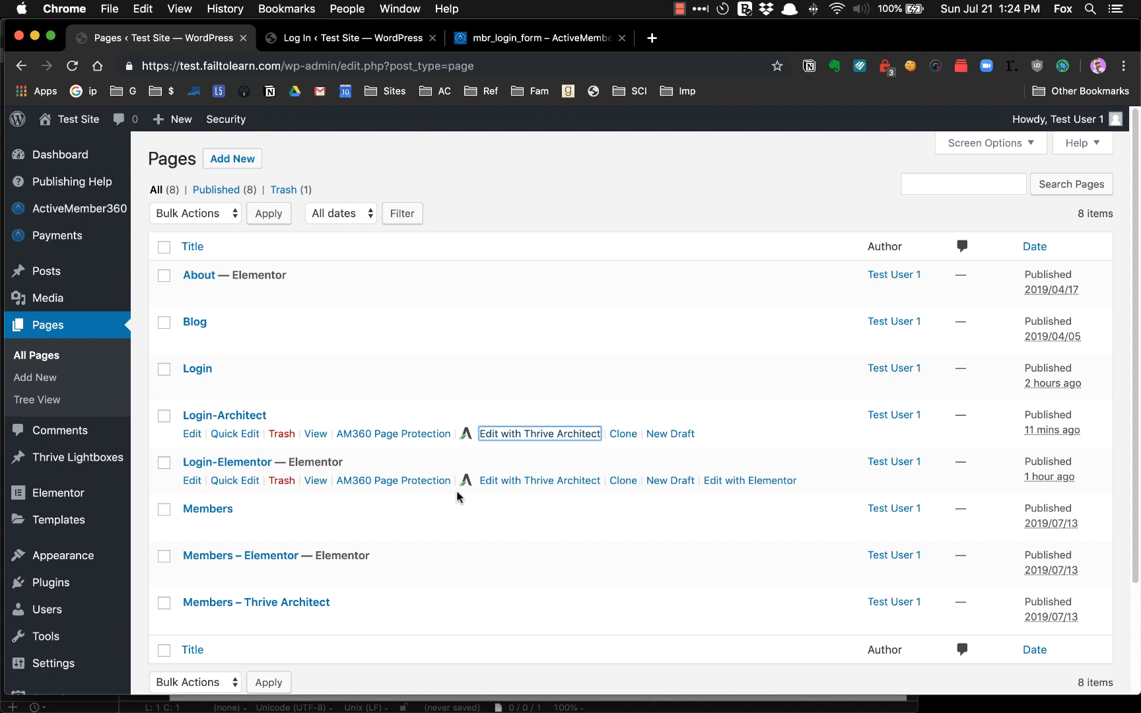
click(317, 387)
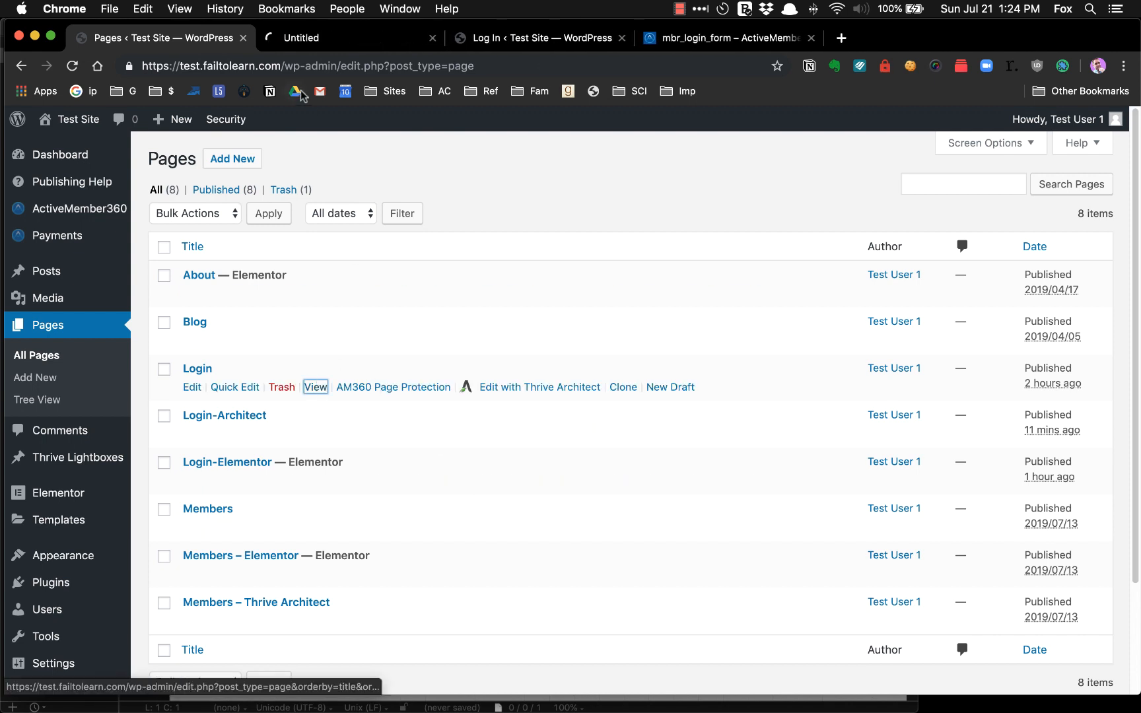